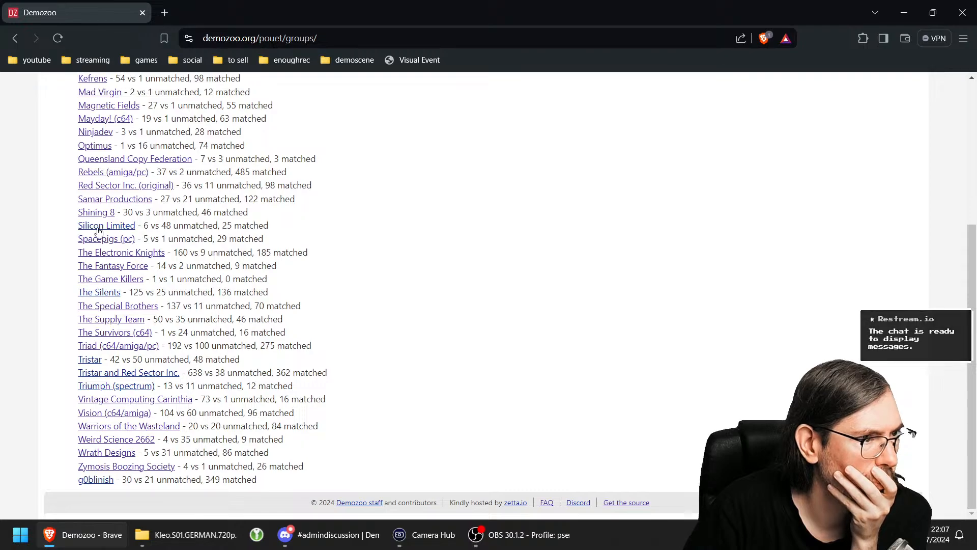
Step: Open Silicon Limited's release matching page, find "a party again", and open the insert form for that Pouet prod
left_click(108, 226)
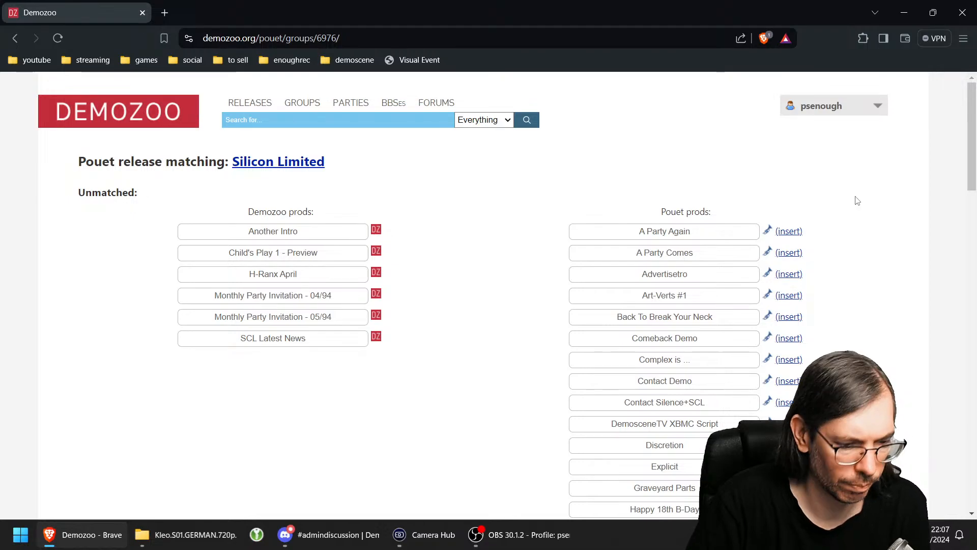
key("ctrl+f")
type("a party agh")
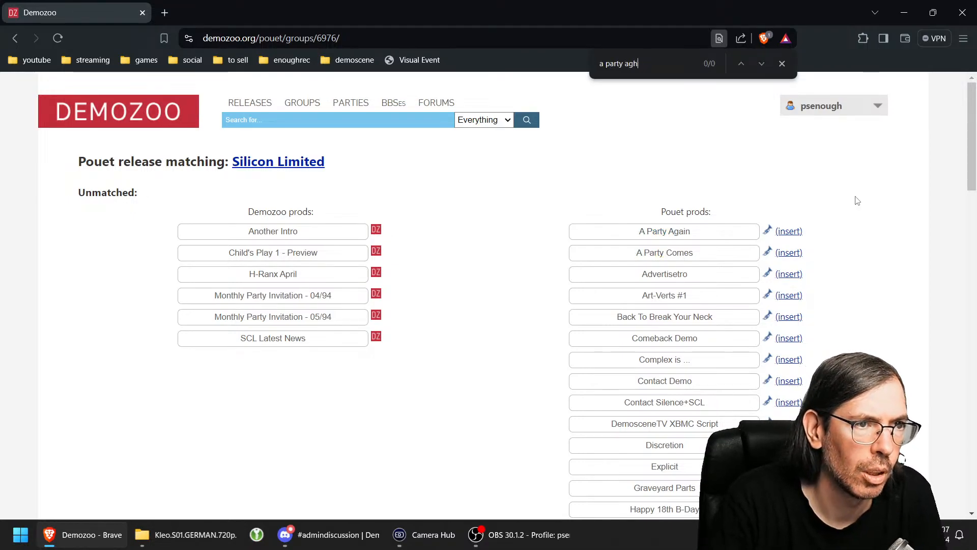
key("BackSpace")
type("ain")
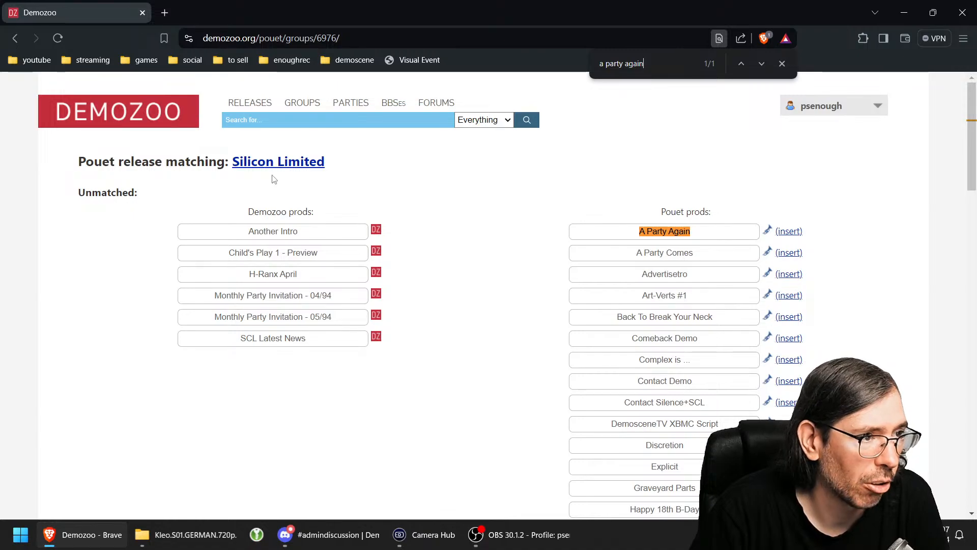
left_click(789, 231)
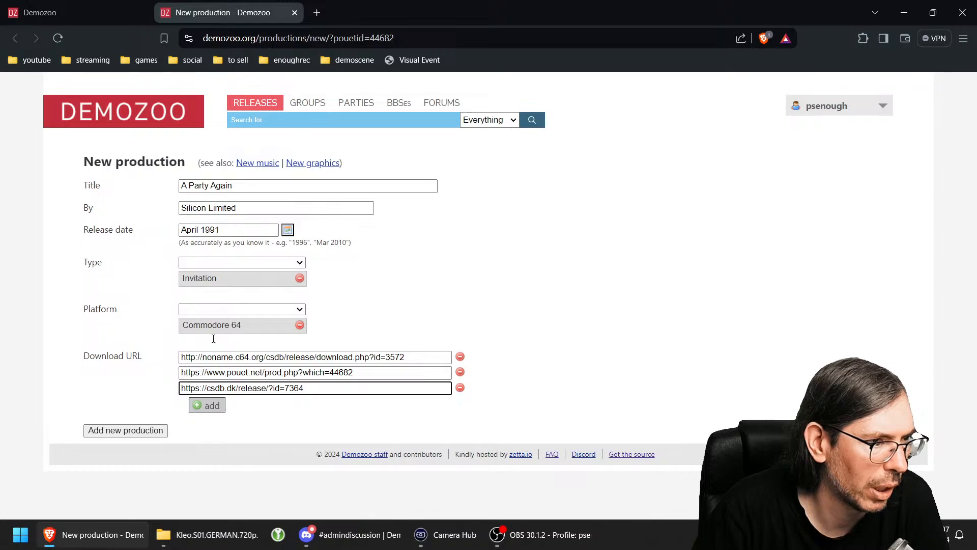
Step: Open the Pouet page of A Party Again in a separate tab, follow it to CSDb, and check the related event
left_click(142, 6)
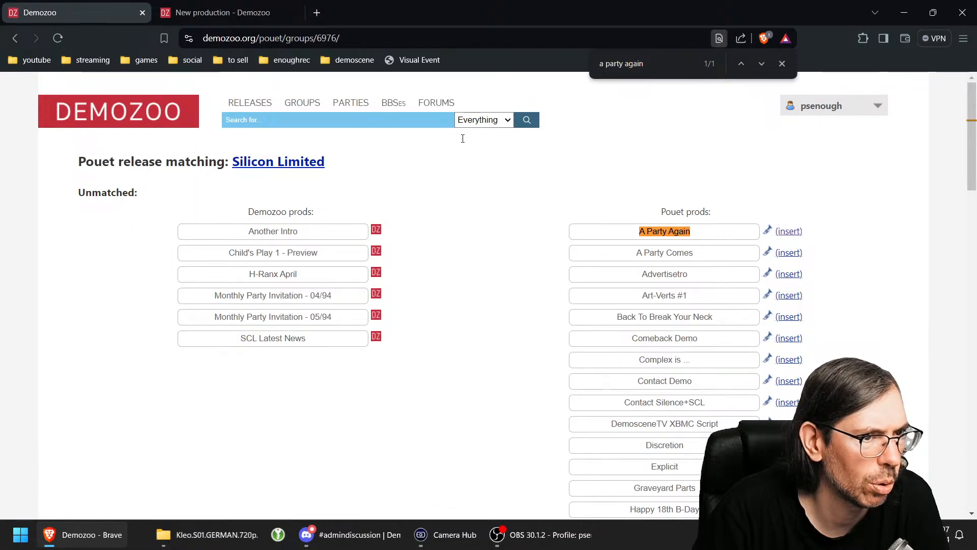
right_click(769, 230)
left_click(814, 242)
left_click(355, 7)
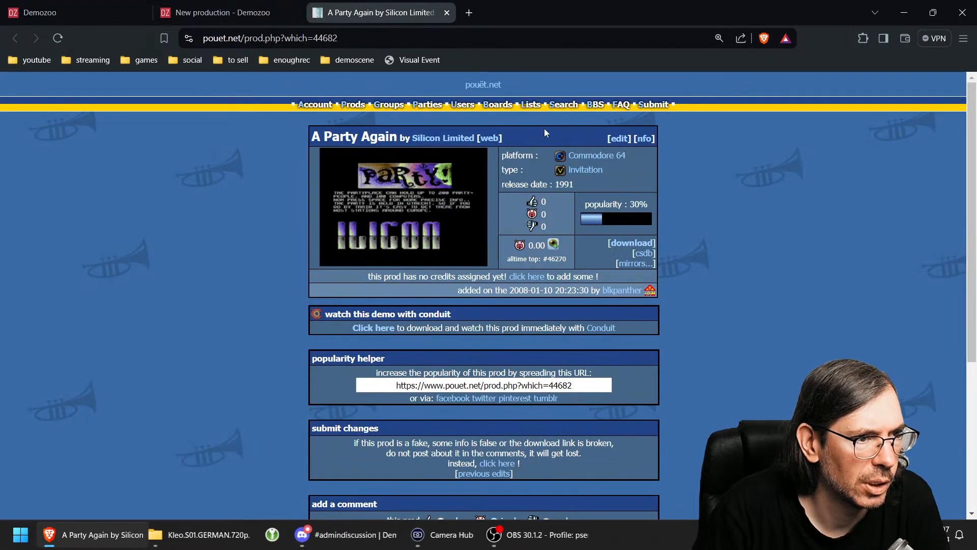
left_click(644, 254)
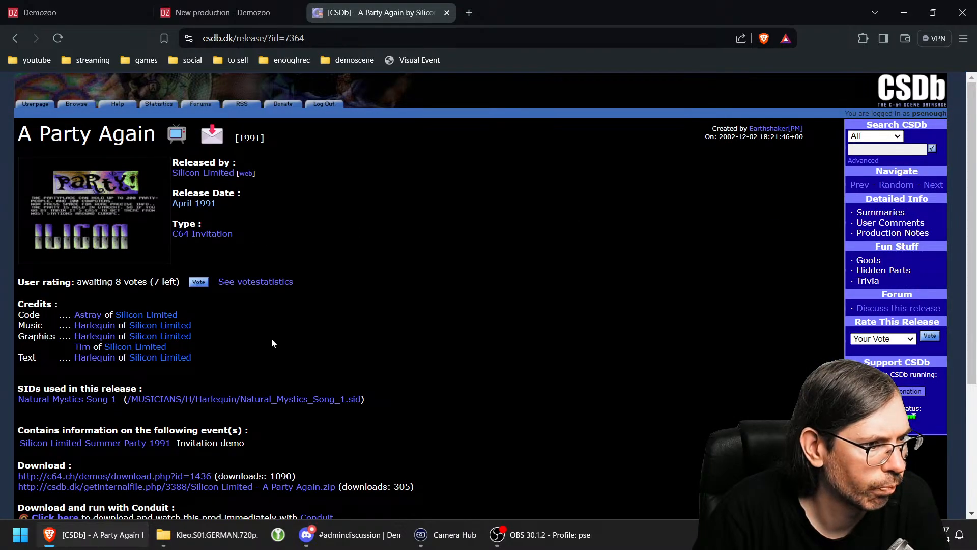
scroll(299, 334, "down", 1)
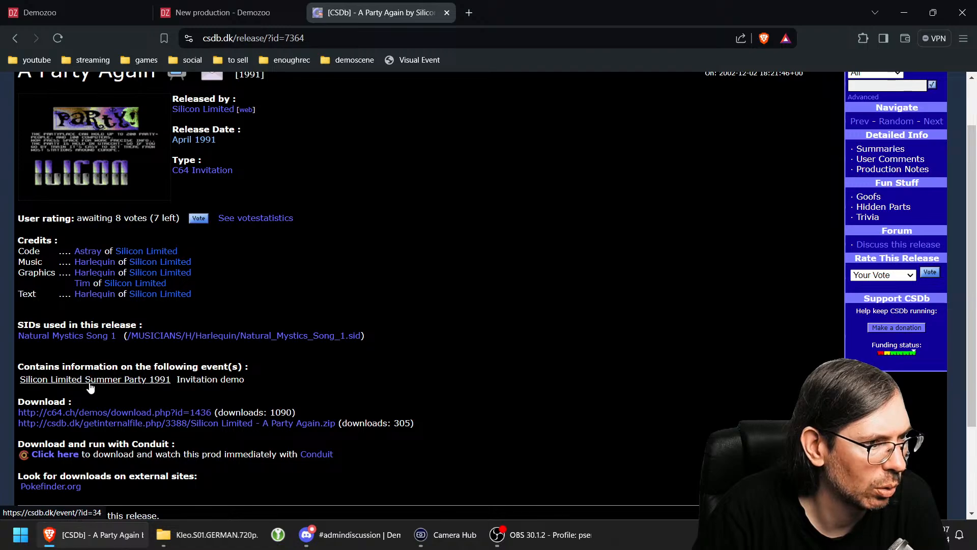
Step: Open the Demozoo home page in a separate tab and search everything for "silicon limited"
left_click(97, 14)
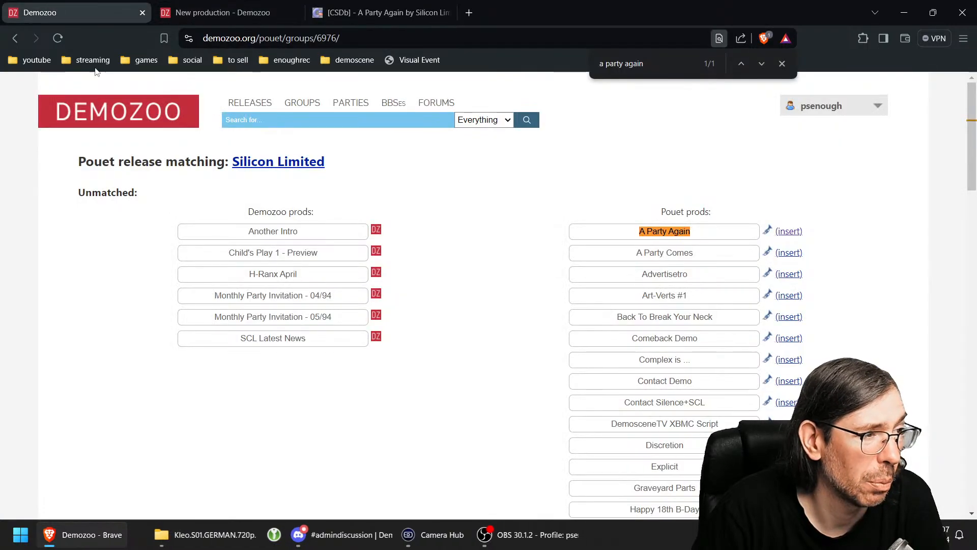
right_click(92, 118)
left_click(122, 124)
left_click(551, 11)
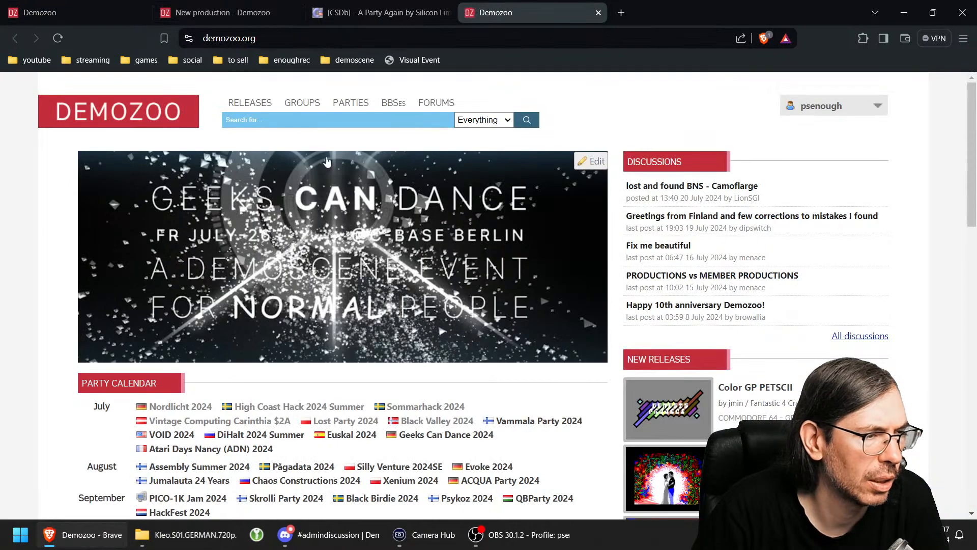
left_click(267, 119)
type("si")
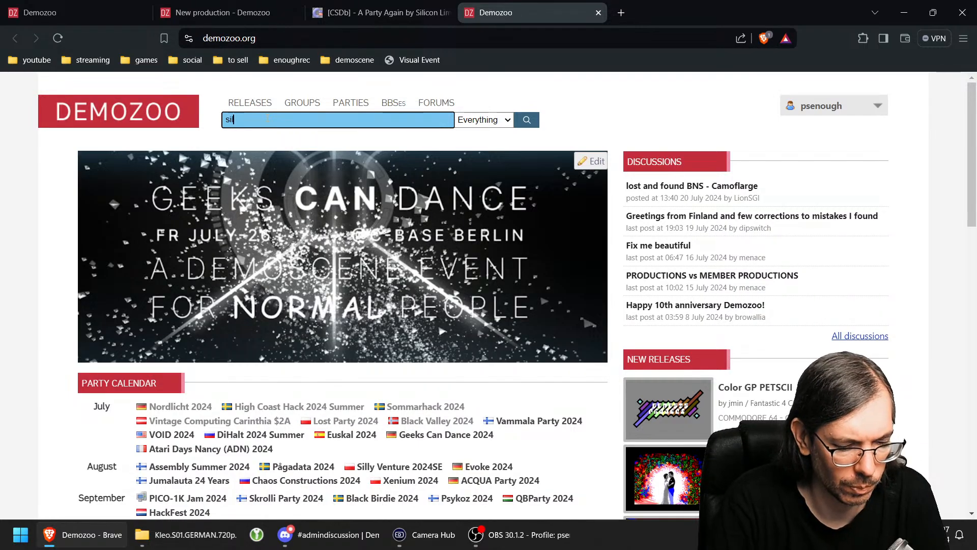
type("licon limite")
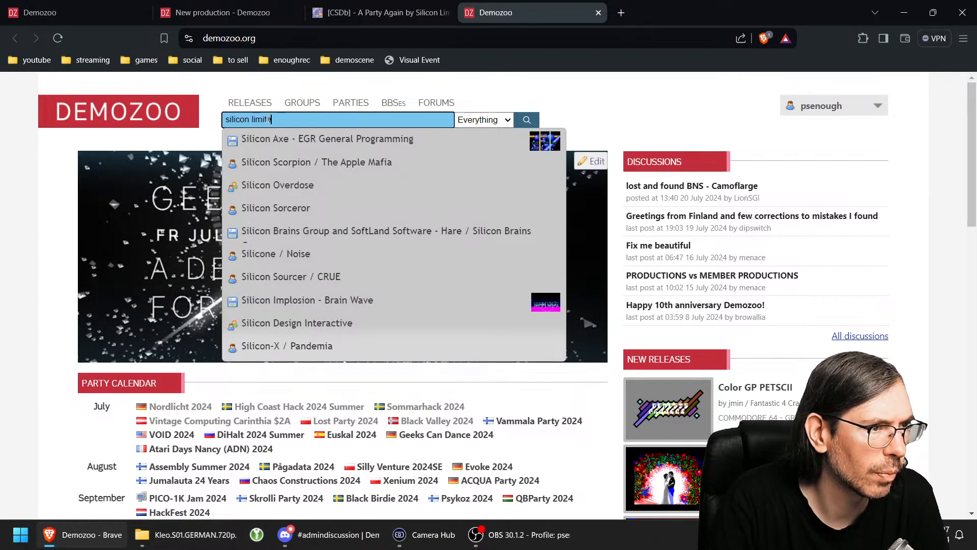
type("d")
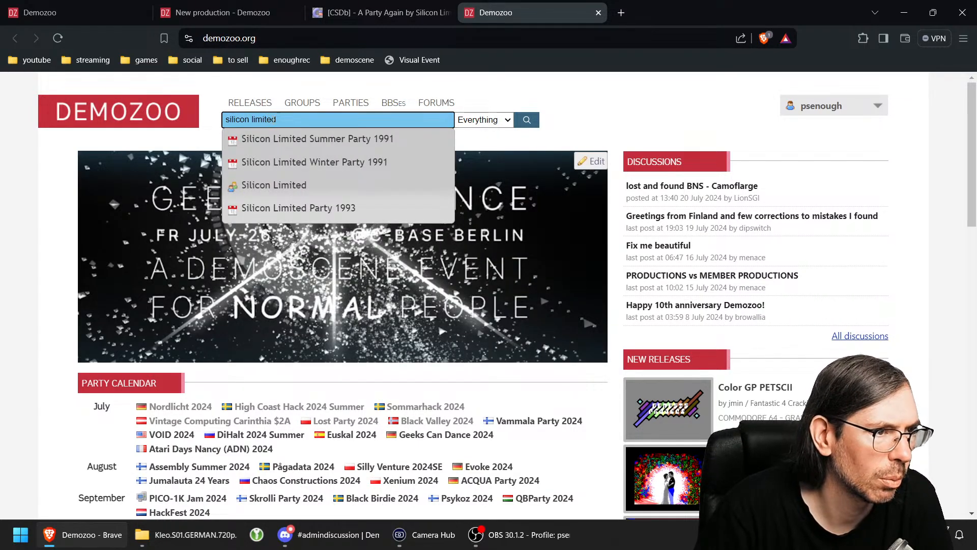
Step: Open the Silicon Limited Summer Party 1991 page and check its invitations, releases and competition results
left_click(318, 141)
scroll(389, 264, "down", 1)
scroll(203, 334, "down", 1)
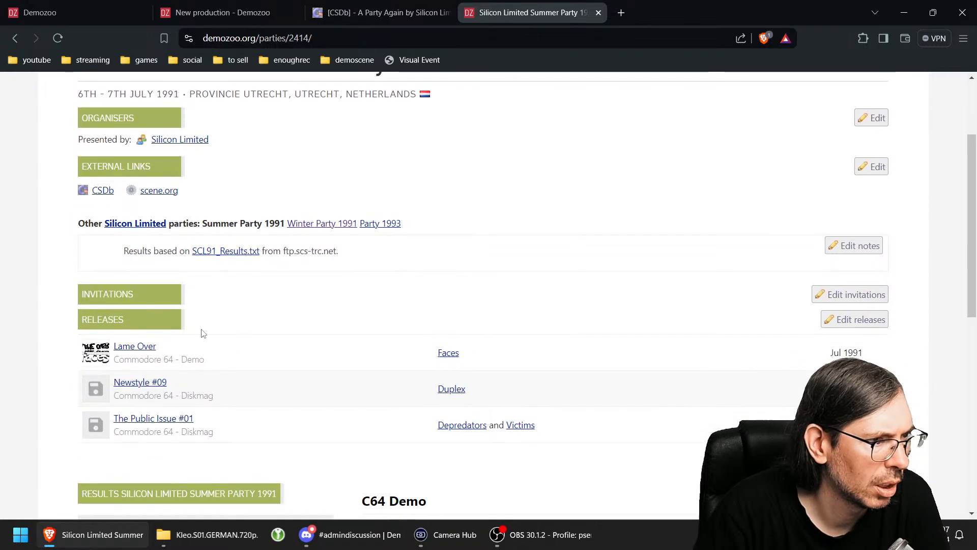
scroll(459, 293, "down", 4)
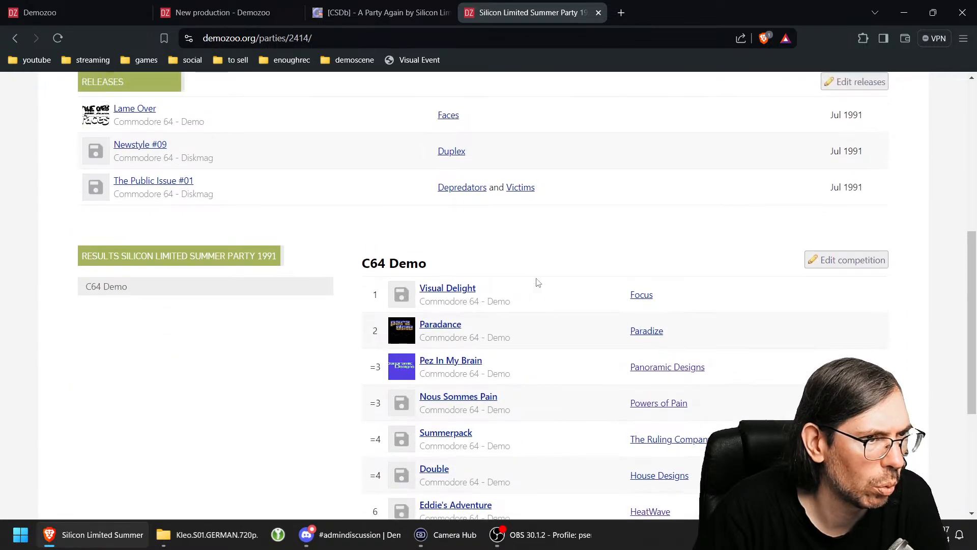
scroll(534, 280, "up", 2)
Step: Submit the prefilled new production A Party Again by Silicon Limited after rechecking its CSDb entry
left_click(381, 14)
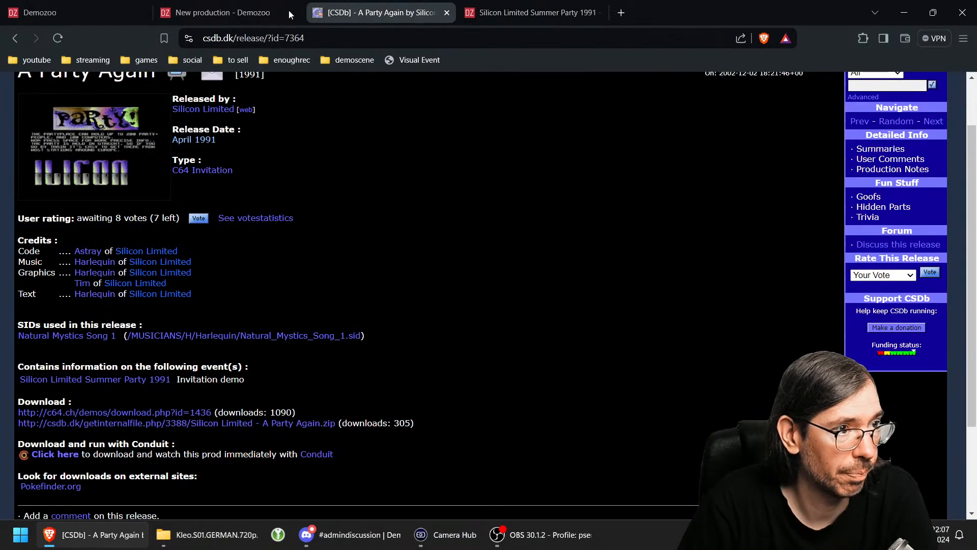
key("ctrl+shift+Tab")
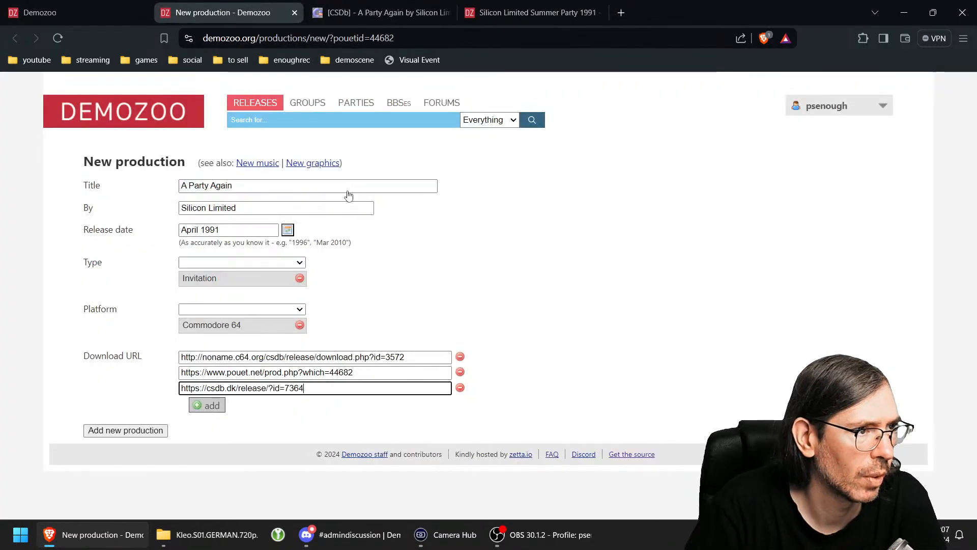
left_click(115, 431)
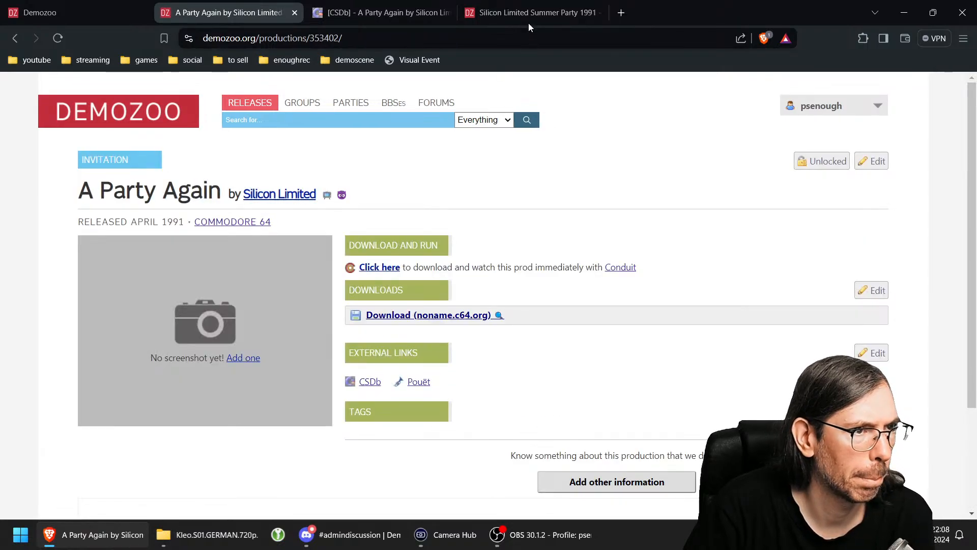
Step: Add A Party Again to the invitations of Silicon Limited Summer Party 1991 and save the change
left_click(529, 22)
left_click(883, 163)
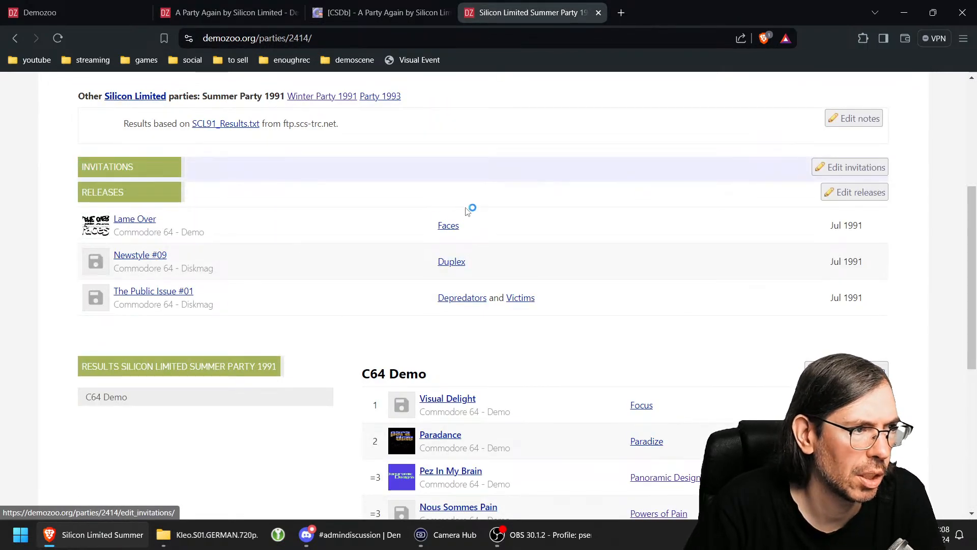
type("a pa")
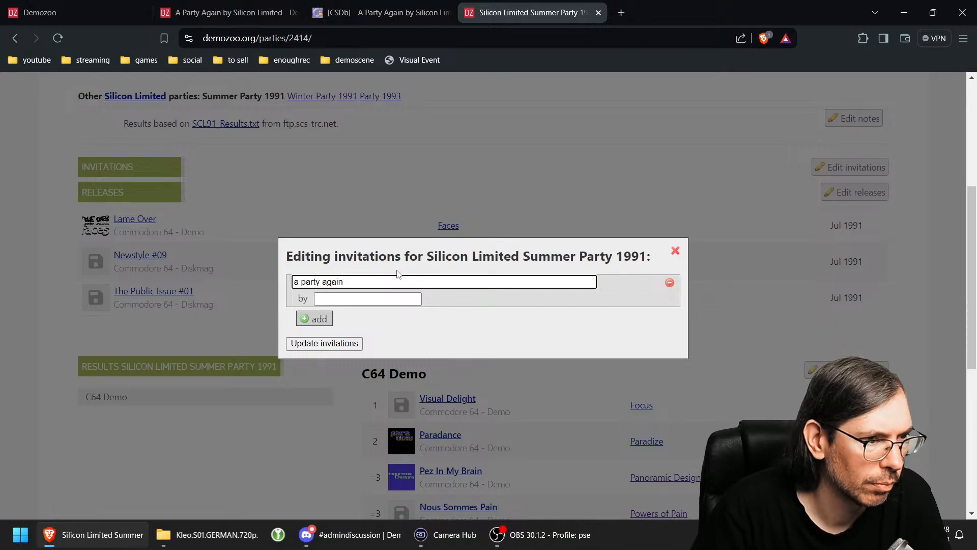
type("rty again")
left_click(412, 297)
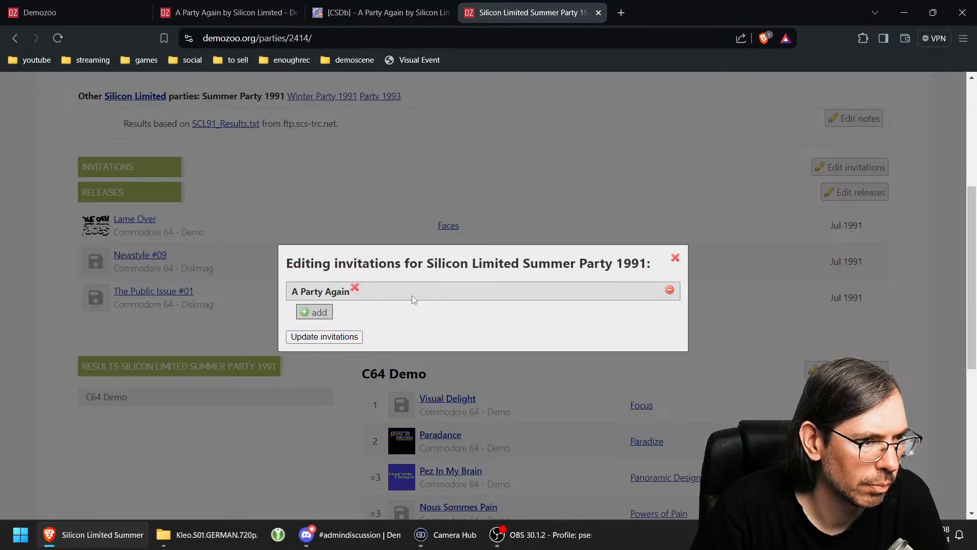
left_click(326, 337)
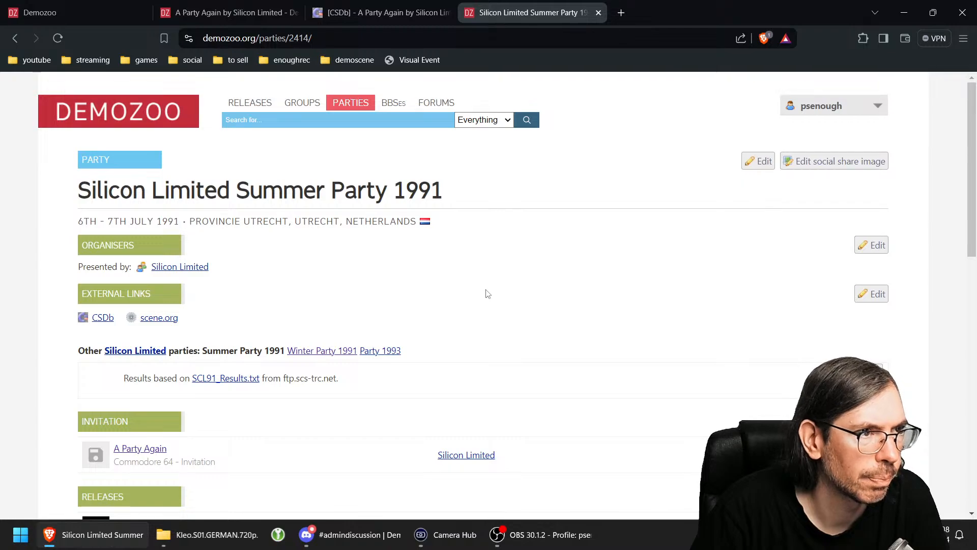
Step: Close the finished tabs, find "a party comes" in the matching list, and open the insert form for that Pouet prod
left_click(598, 13)
left_click(448, 12)
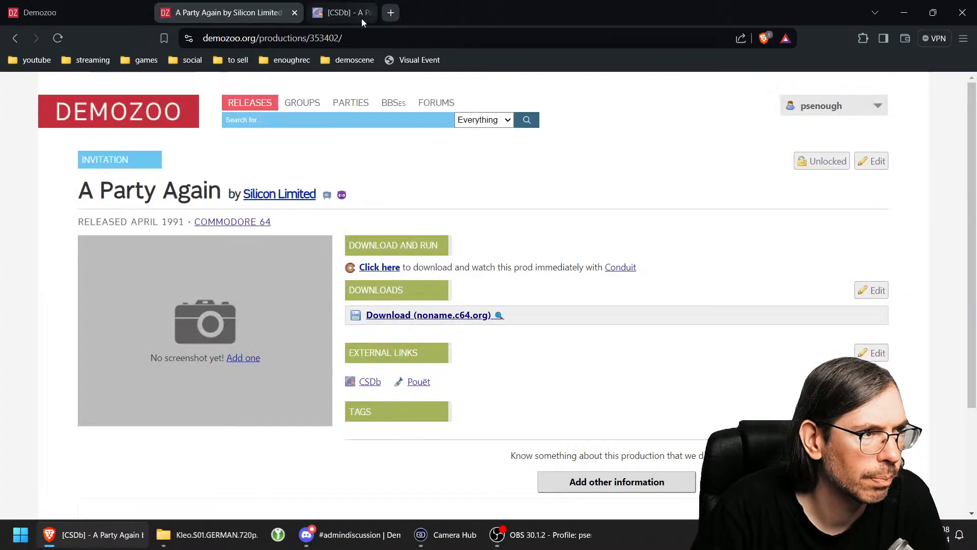
left_click(295, 12)
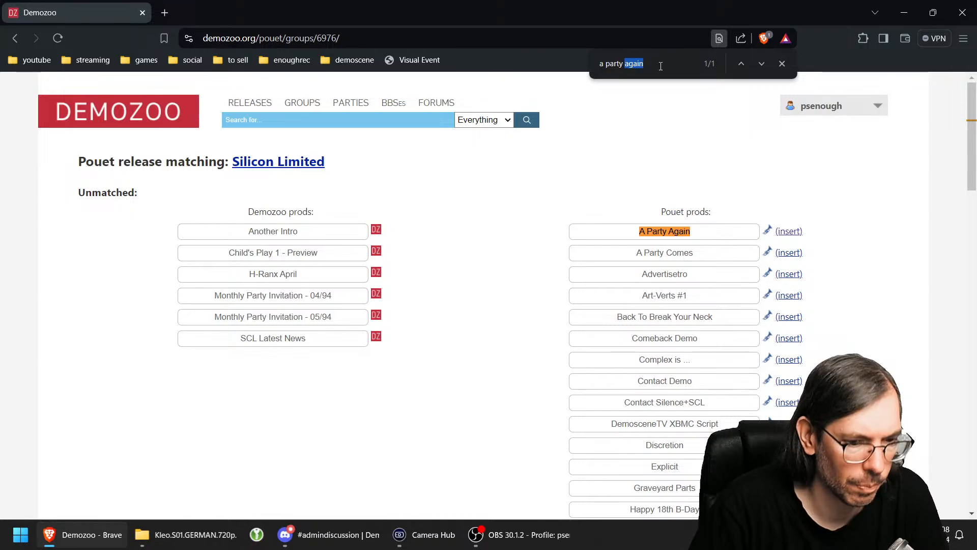
type("comes")
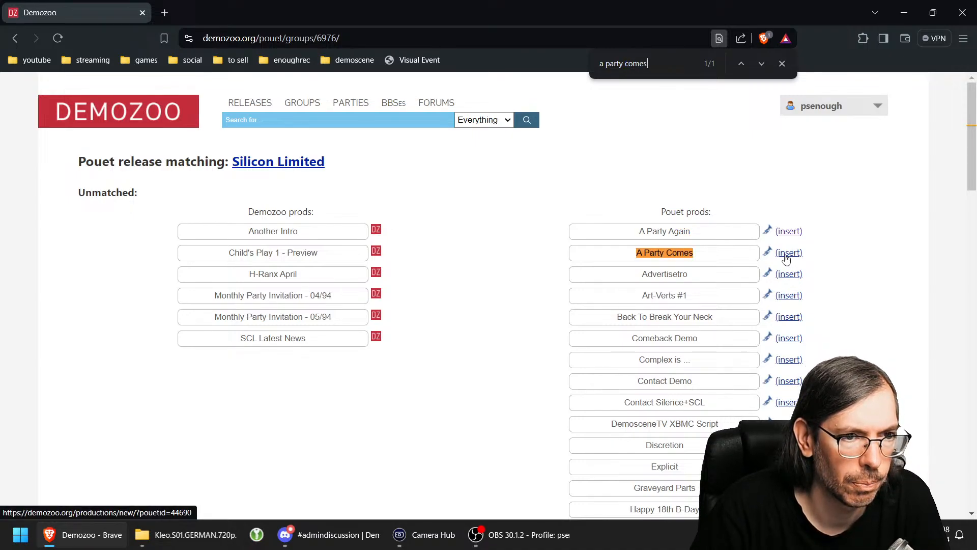
left_click(786, 258)
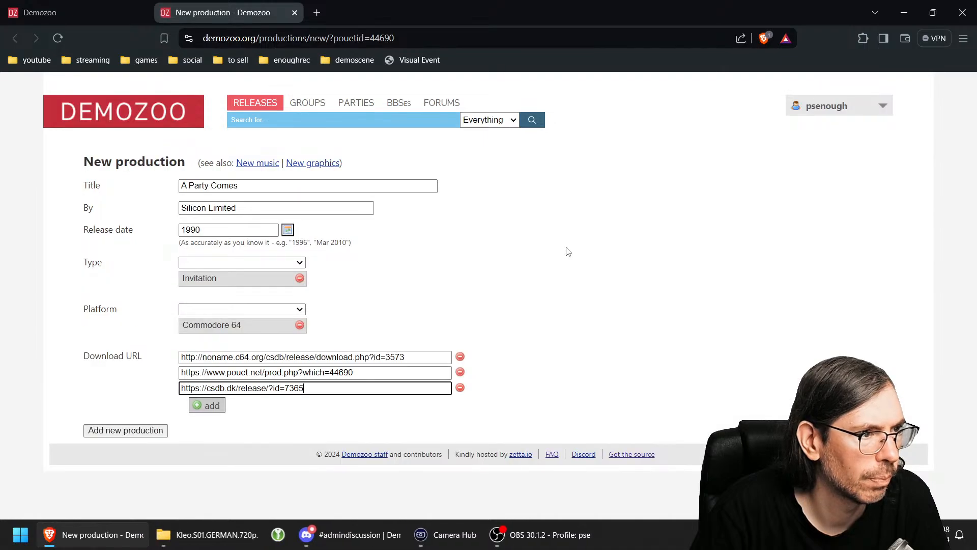
Step: Open the Pouet page of A Party Comes in a separate tab, follow it to CSDb, and check the related event
left_click(74, 10)
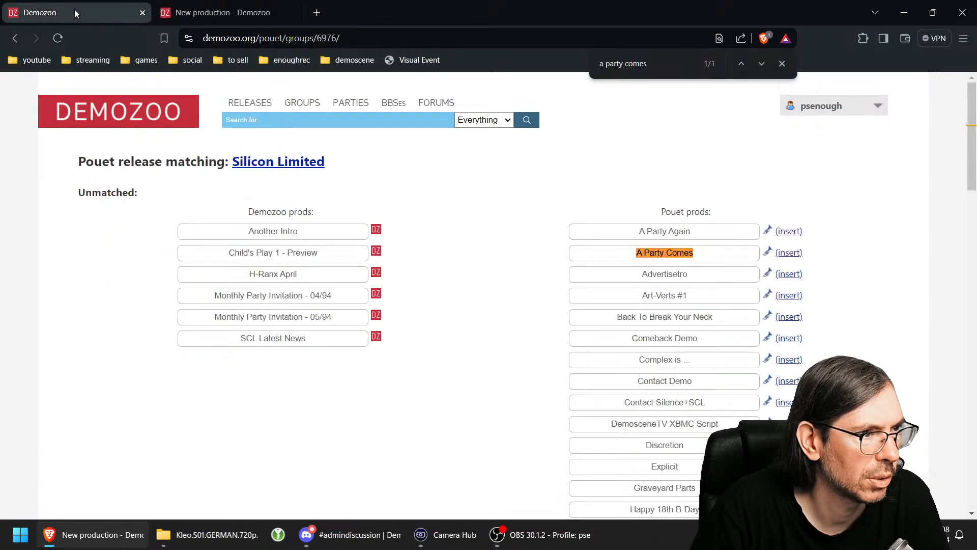
right_click(769, 255)
left_click(796, 267)
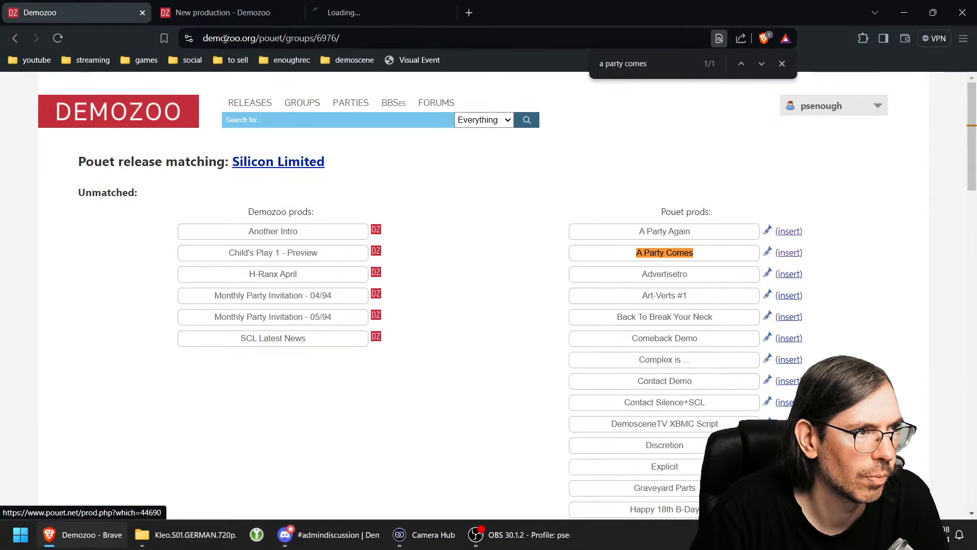
left_click(365, 14)
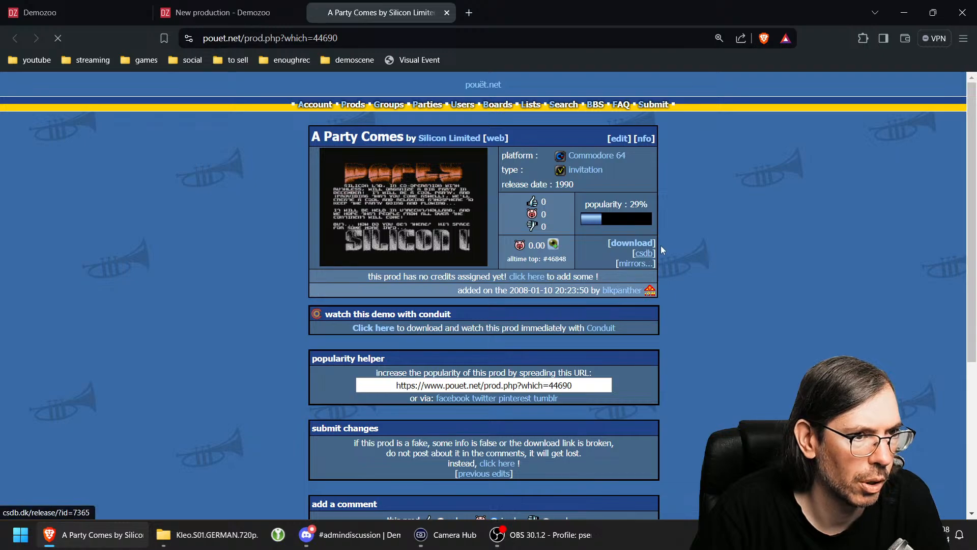
left_click(645, 253)
scroll(225, 408, "down", 3)
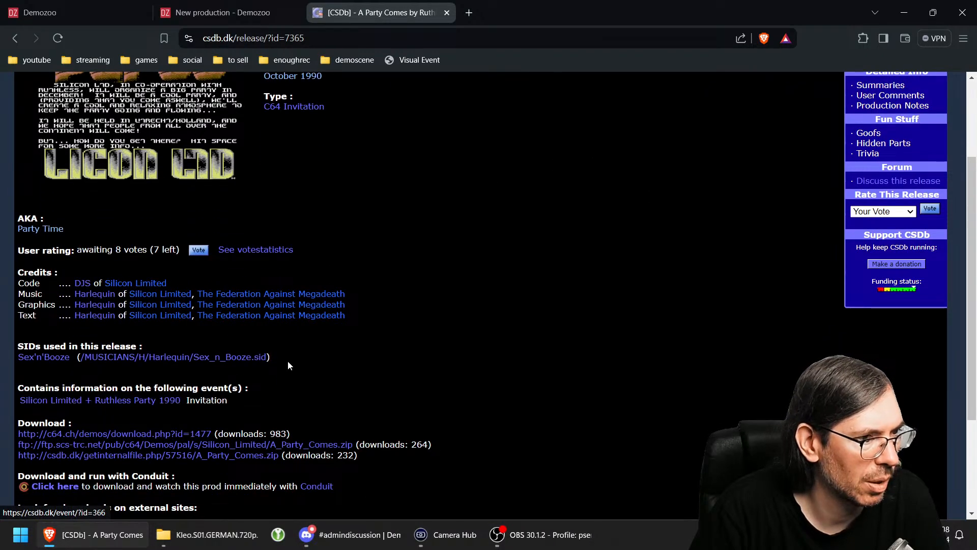
Step: Open Demozoo in a new tab and search everything for "silicon limited & ruthless"
left_click(473, 14)
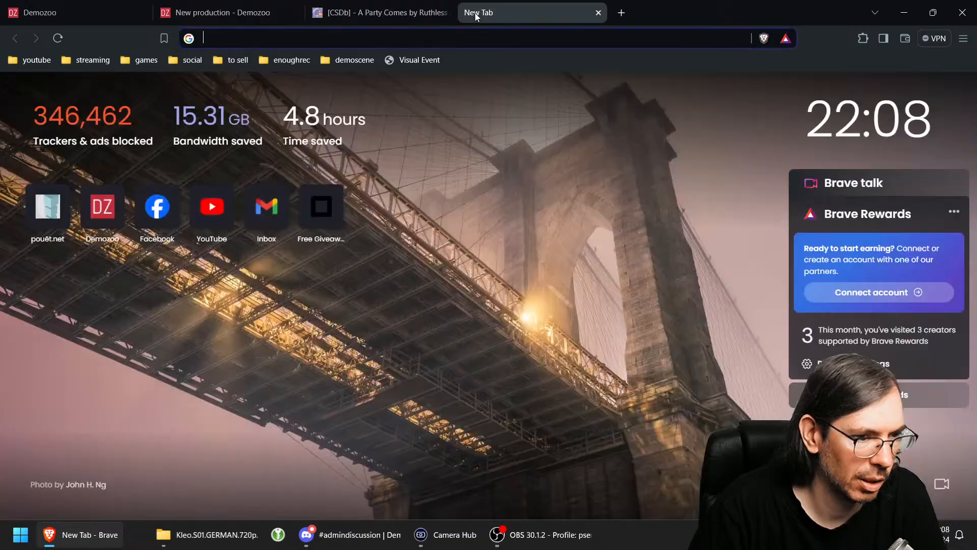
type("d")
key("Return")
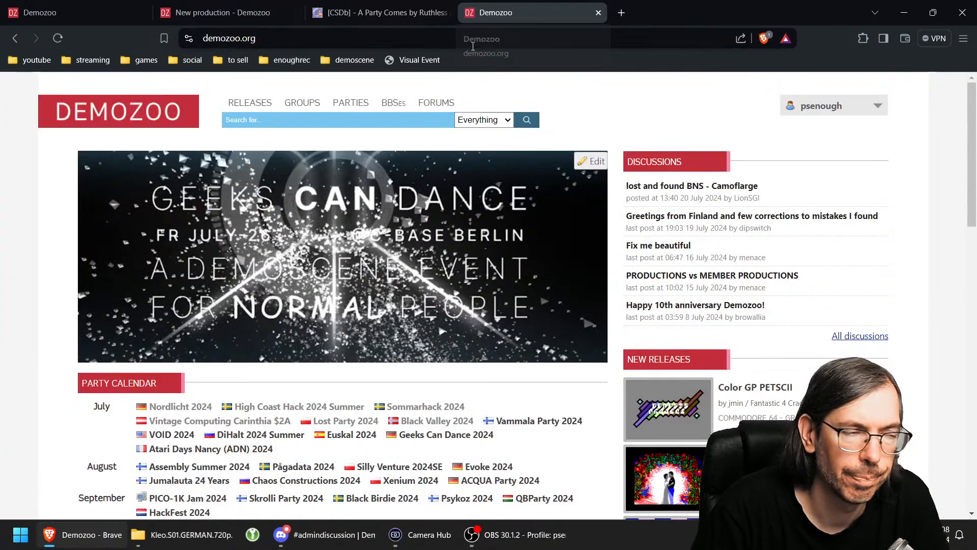
left_click(288, 119)
type("sil")
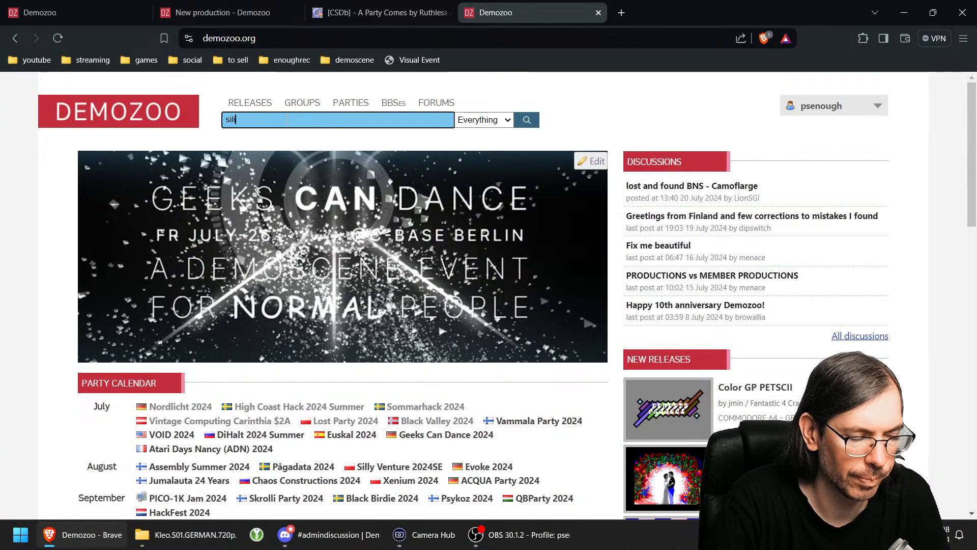
type("icon")
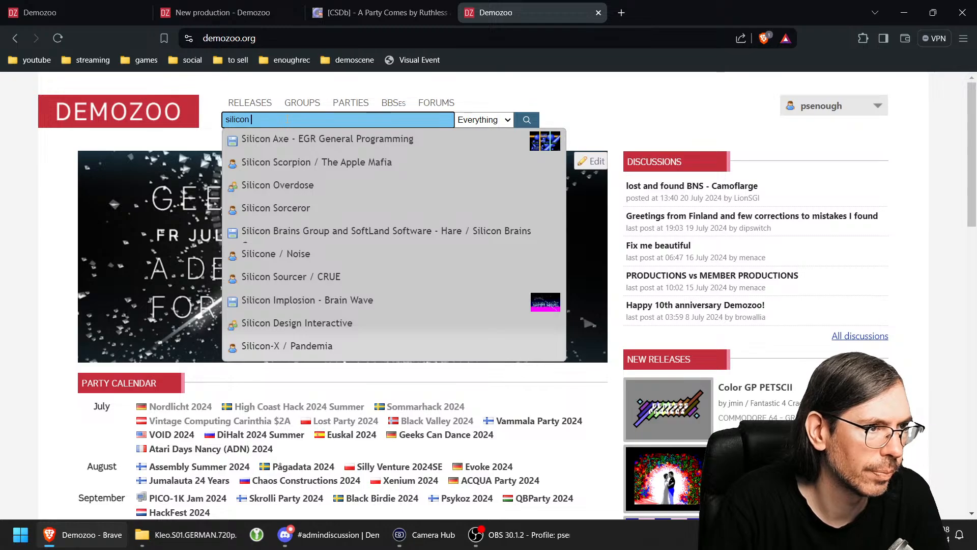
type(" ruthless")
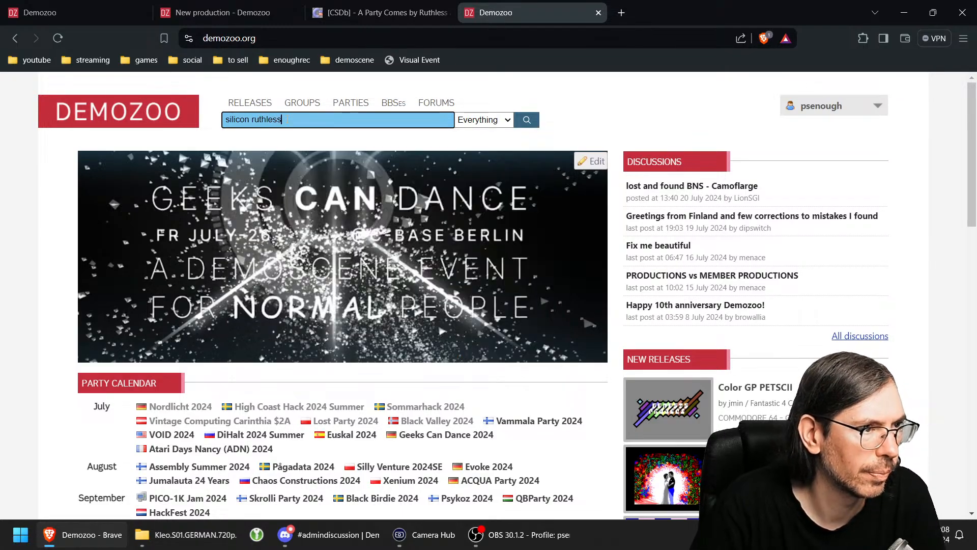
type("limited ")
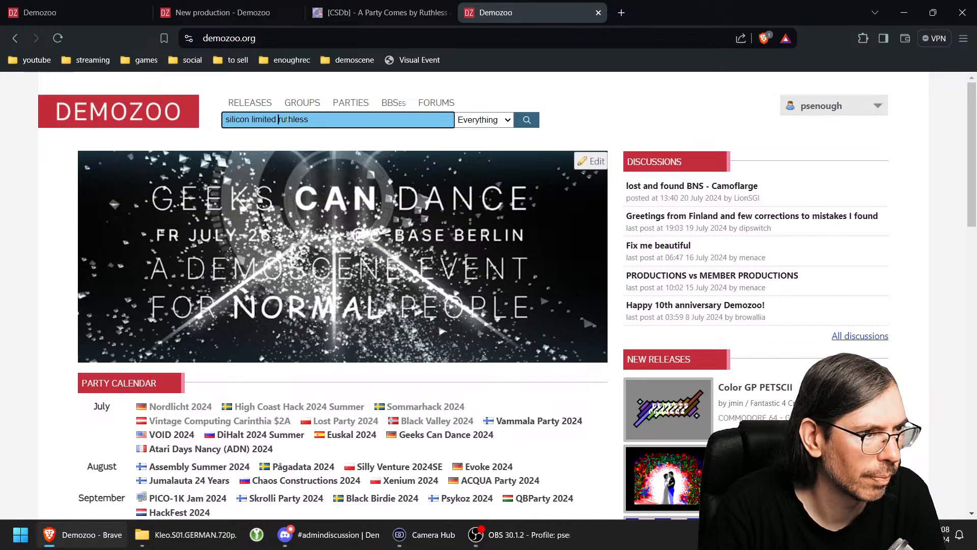
type("&")
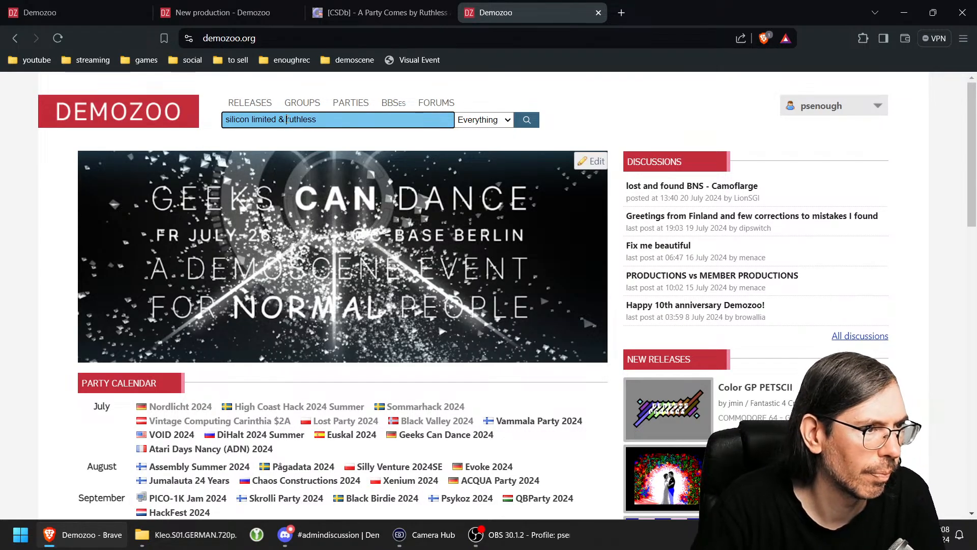
key("Return")
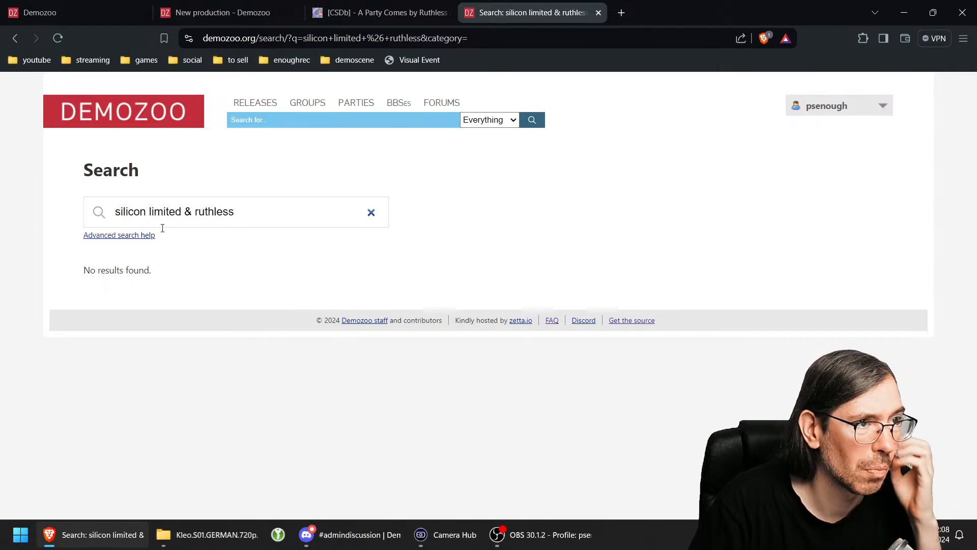
Step: Search Demozoo for just "ruthless", open the C64 group Ruthless, and go to its Silicon Ltd. & Ruthless Party 1990 page
left_click(213, 11)
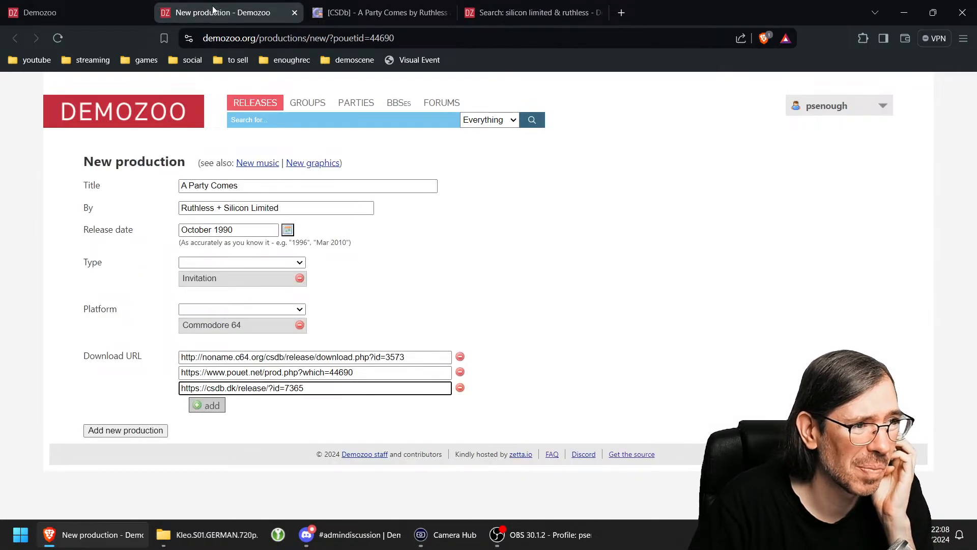
left_click(529, 12)
left_click(197, 214)
key("shift+Home")
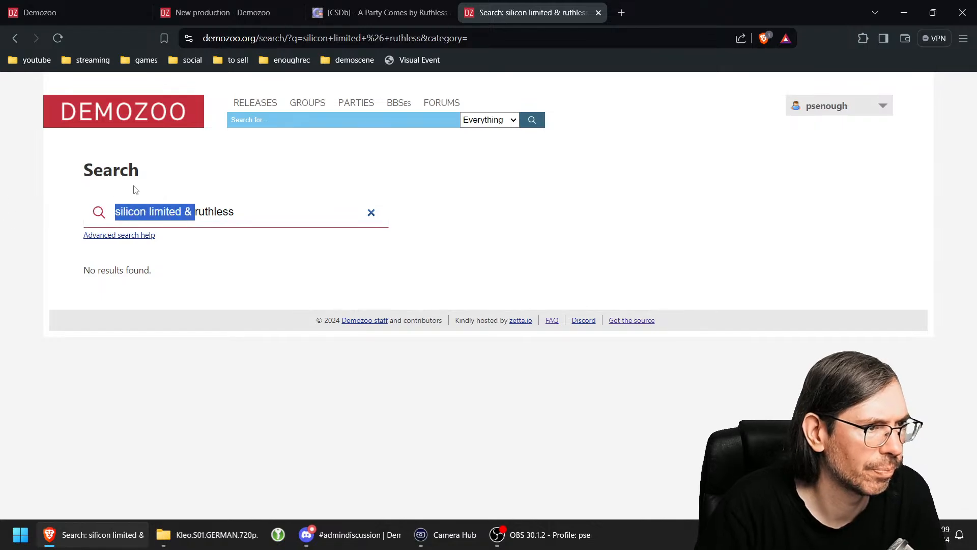
key("BackSpace")
key("Return")
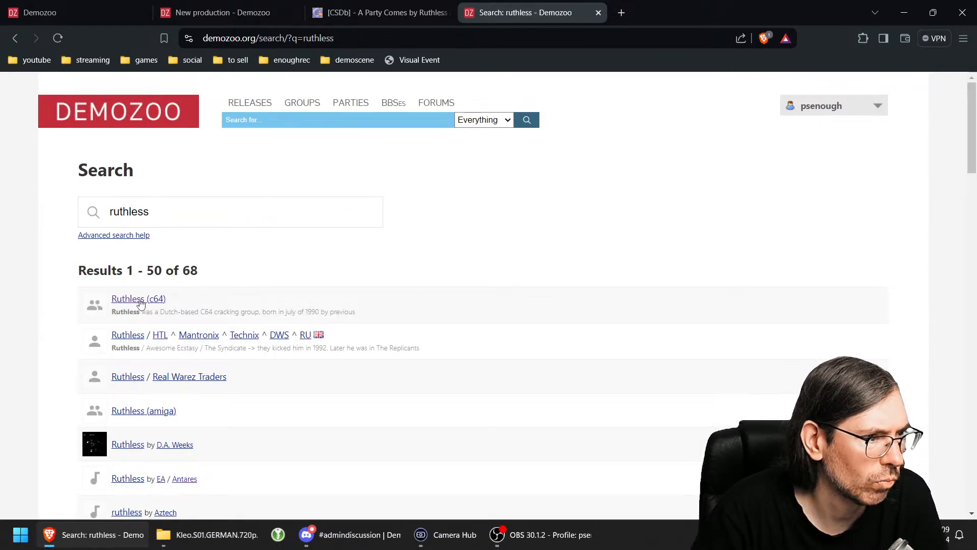
left_click(140, 301)
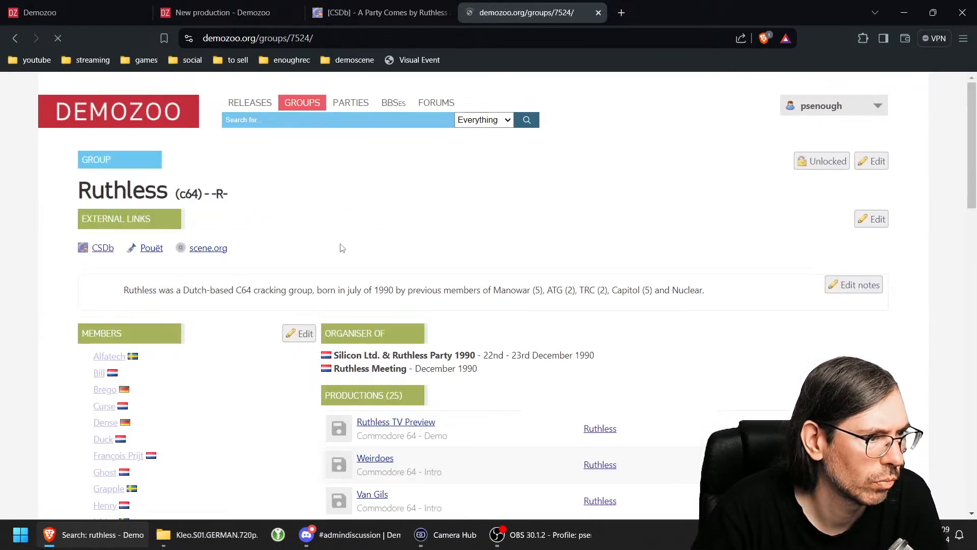
left_click(410, 357)
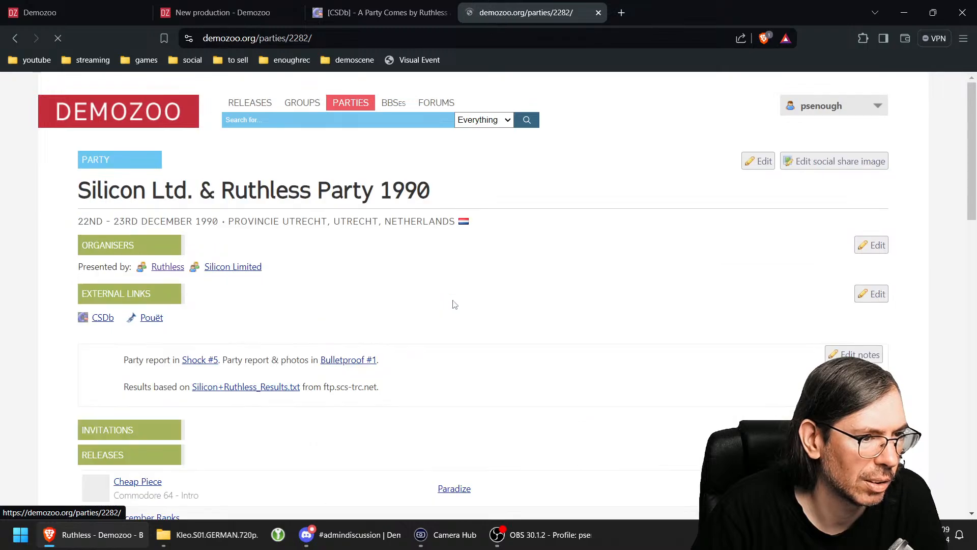
scroll(378, 293, "down", 3)
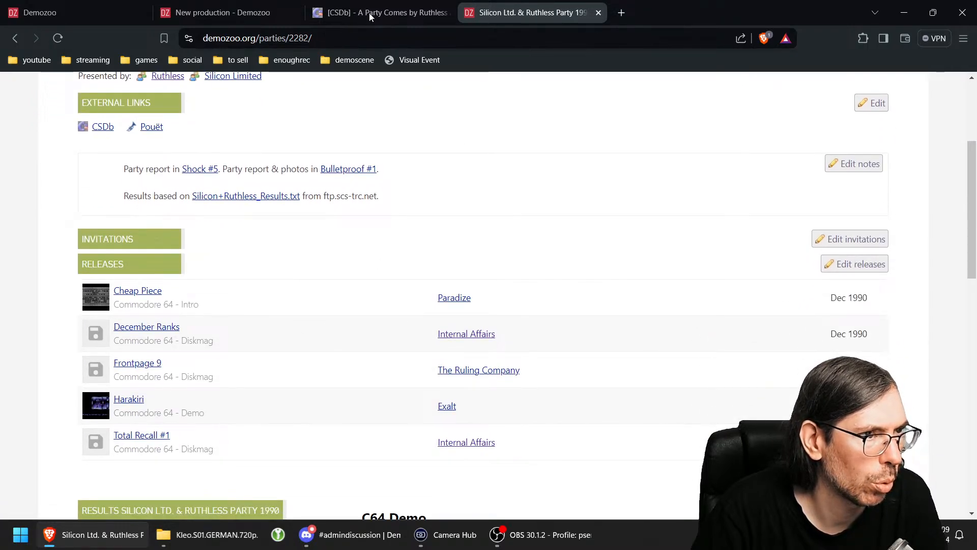
Step: Submit the new production A Party Comes, matching the Ruthless credit to the C64 group
left_click(222, 12)
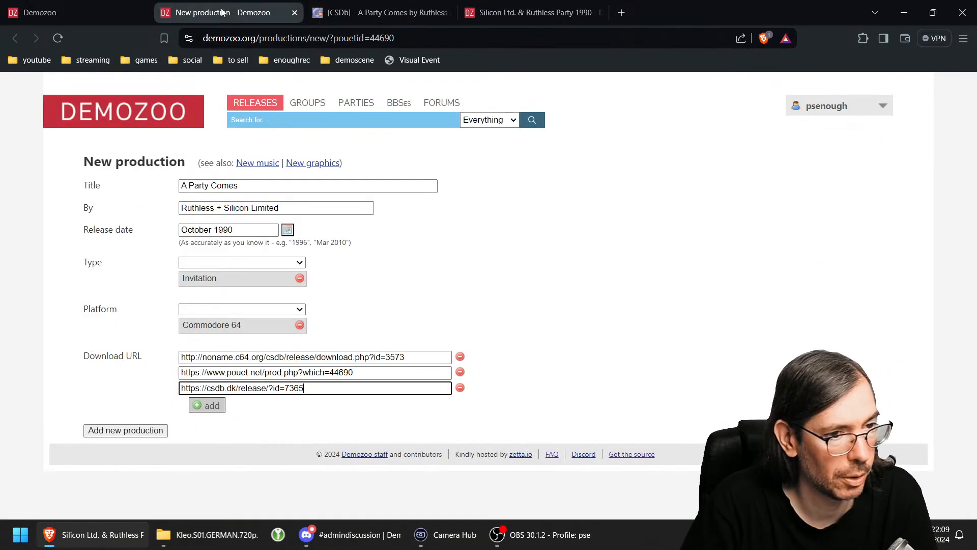
left_click(125, 430)
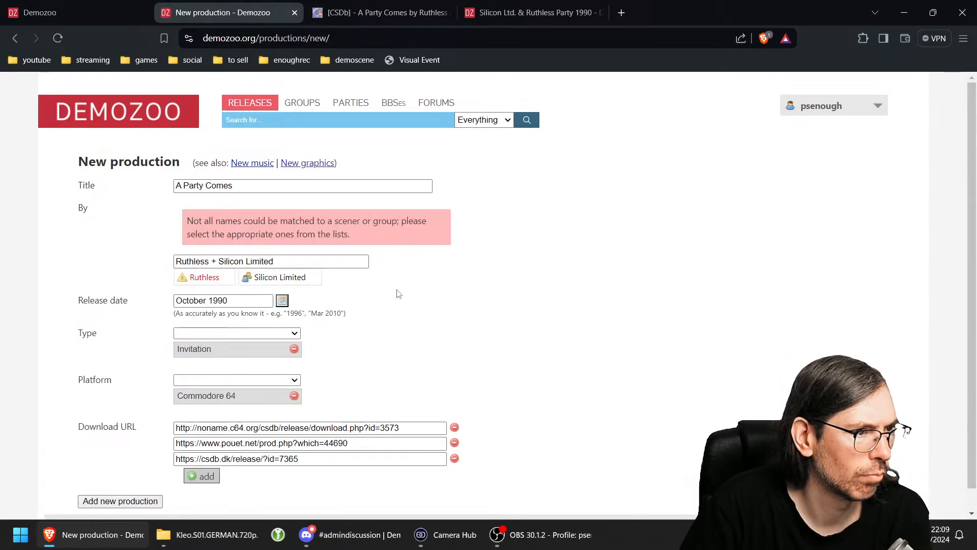
left_click(224, 277)
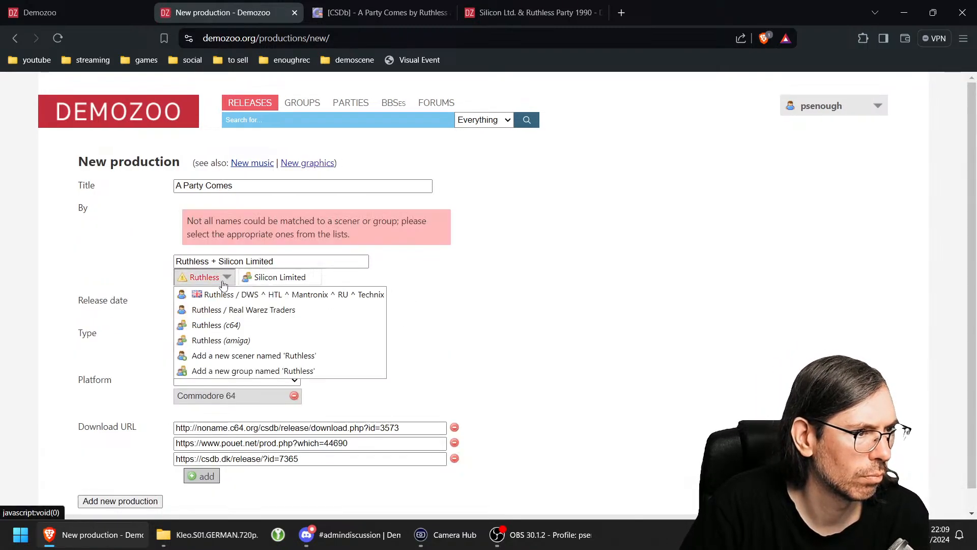
left_click(232, 326)
left_click(120, 501)
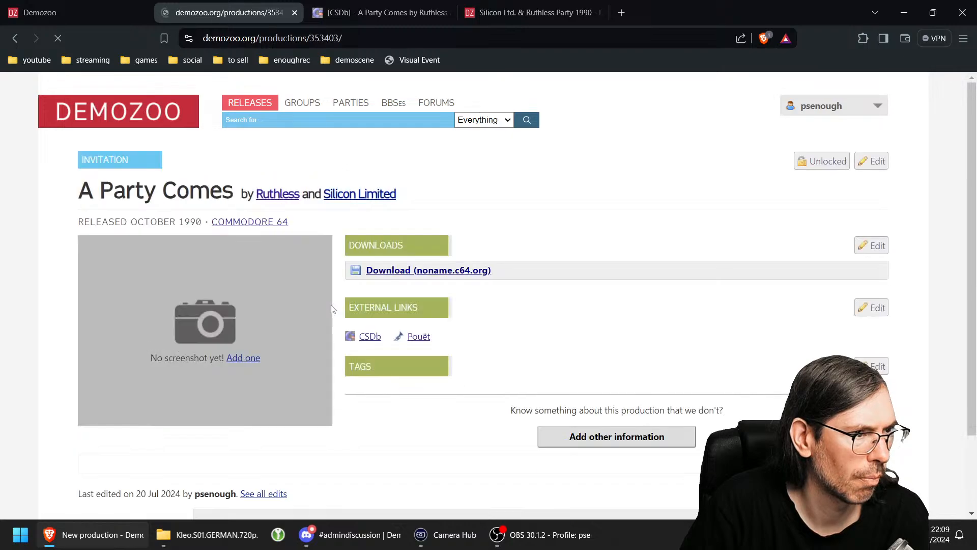
Step: Add A Party Comes to the invitations of Silicon Ltd. & Ruthless Party 1990 and save the change
left_click(524, 16)
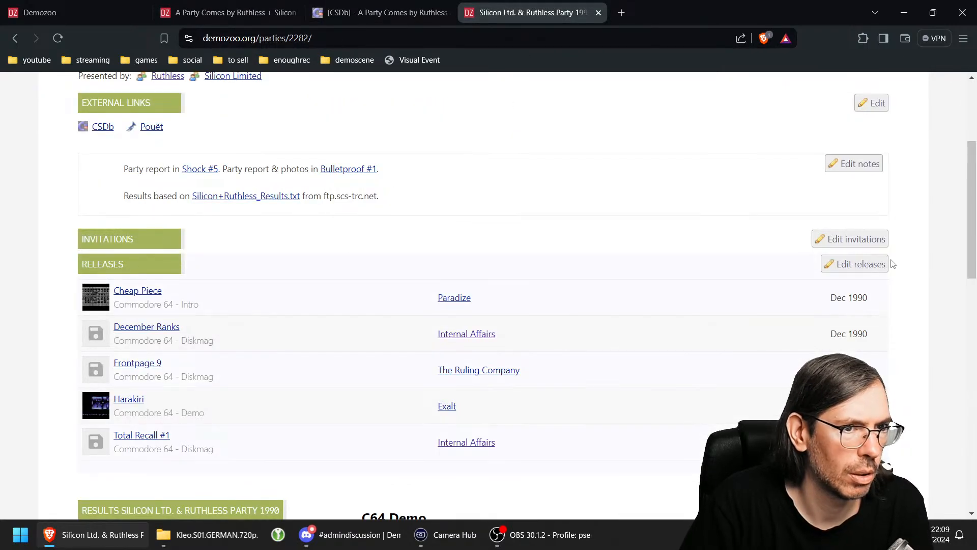
left_click(853, 239)
type("a")
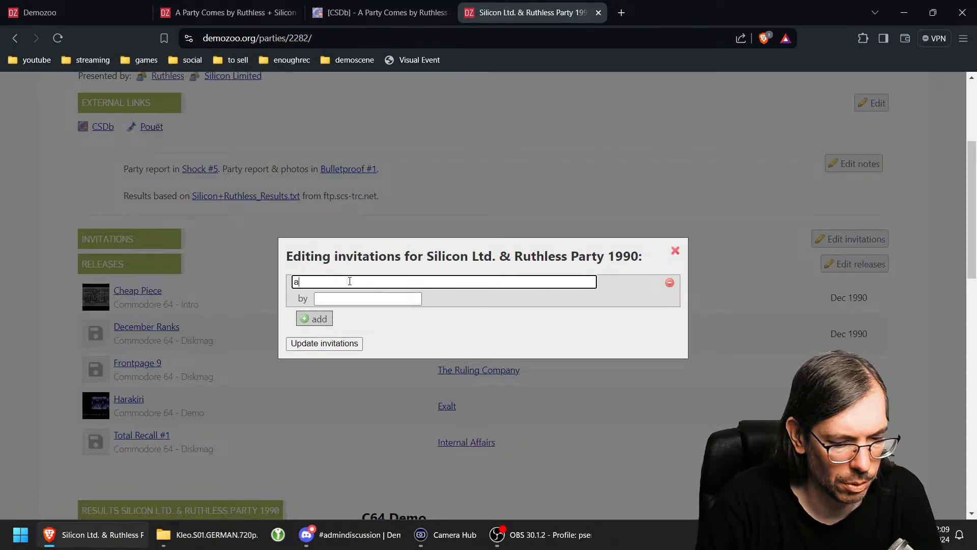
type(" party comes")
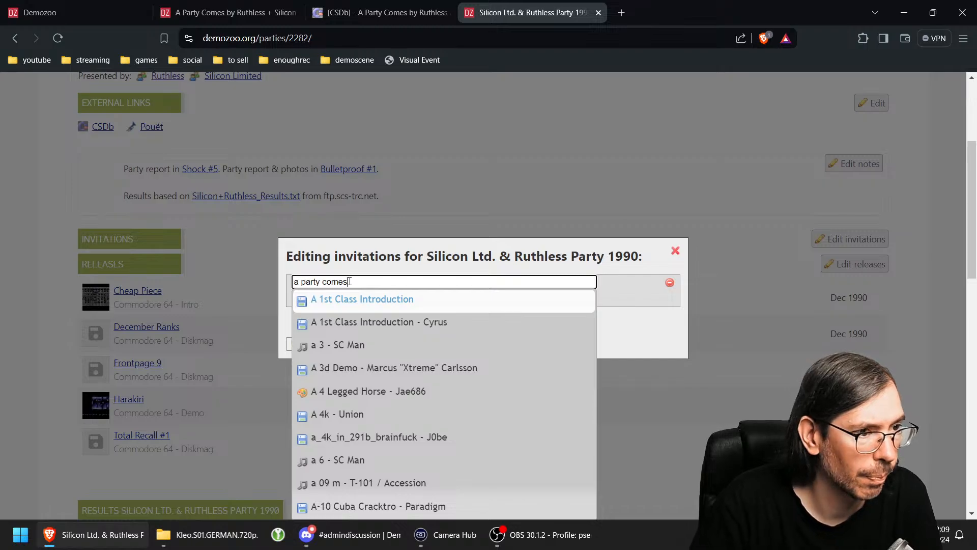
left_click(421, 299)
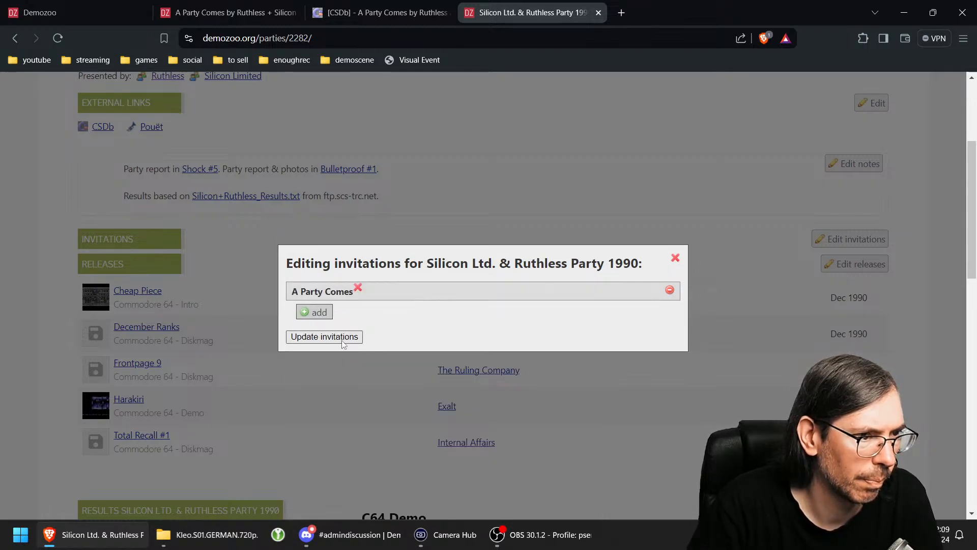
key("Return")
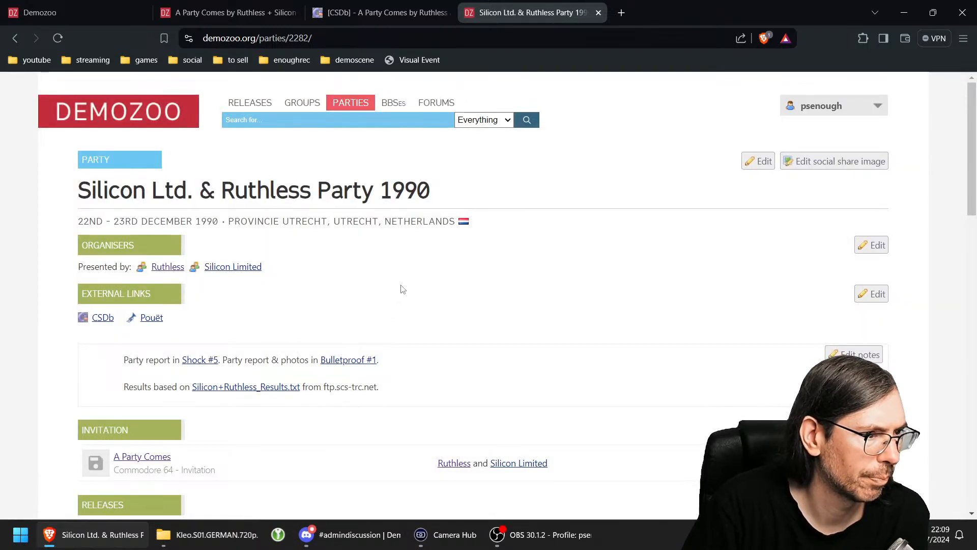
scroll(400, 280, "down", 1)
scroll(402, 277, "down", 2)
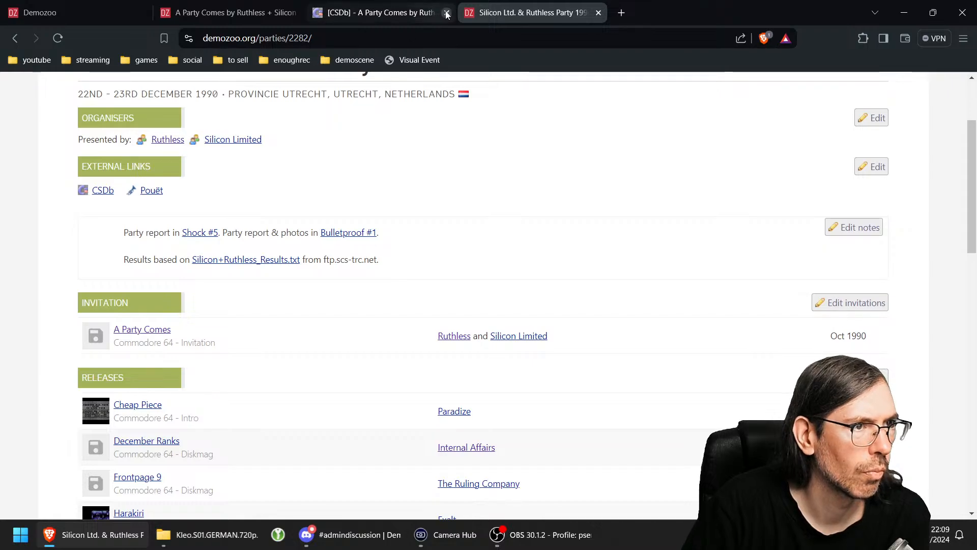
Step: Close the finished tabs and view the Pouet page of Advertisetro from the matching list in a separate tab
left_click(598, 14)
left_click(447, 15)
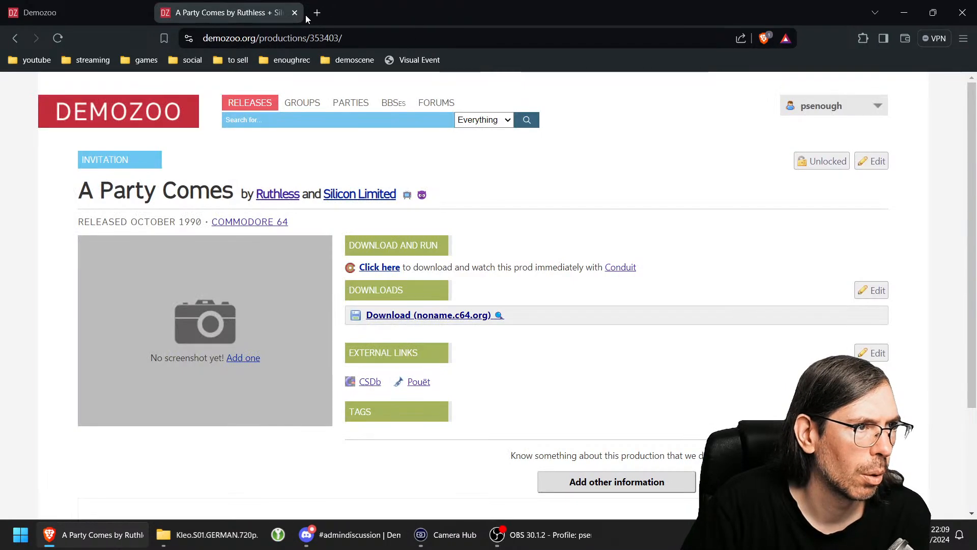
left_click(305, 14)
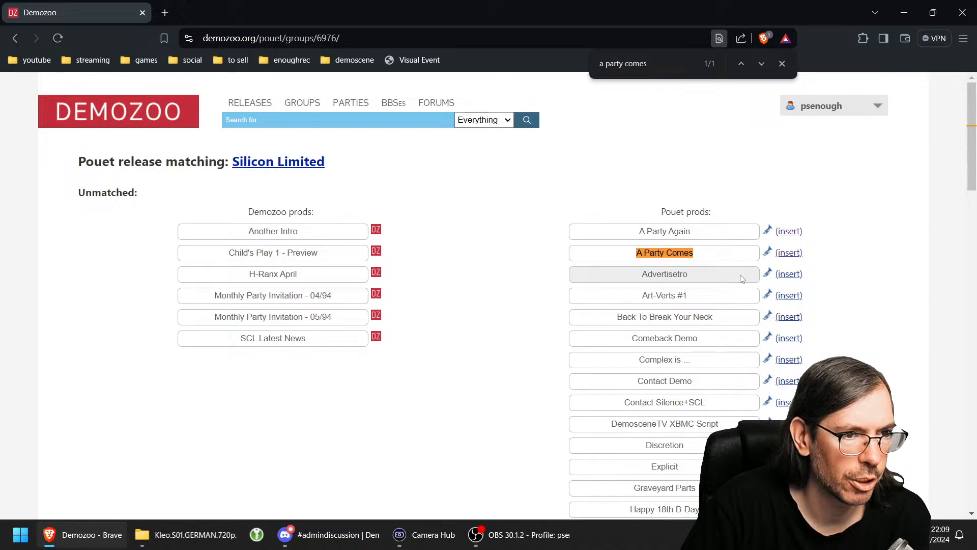
right_click(768, 275)
left_click(814, 284)
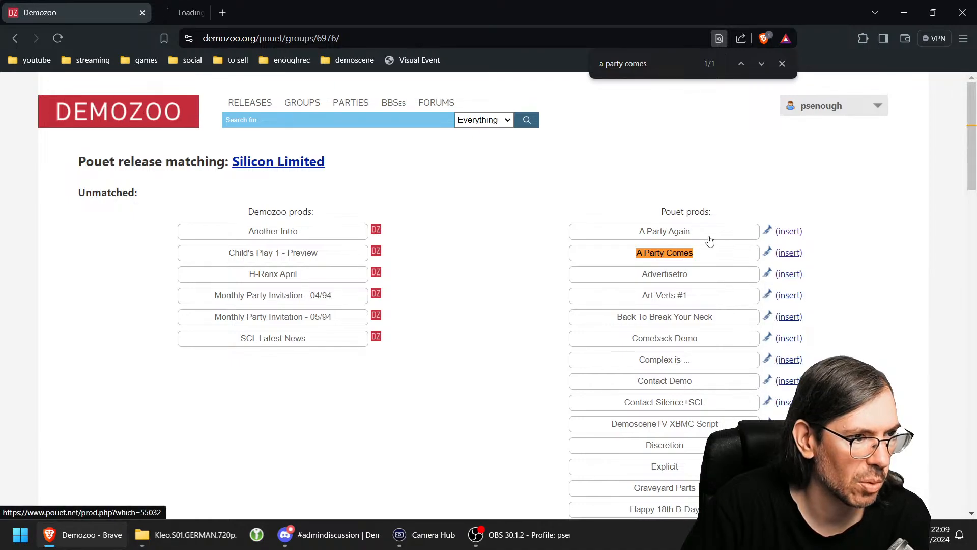
key("ctrl+Tab")
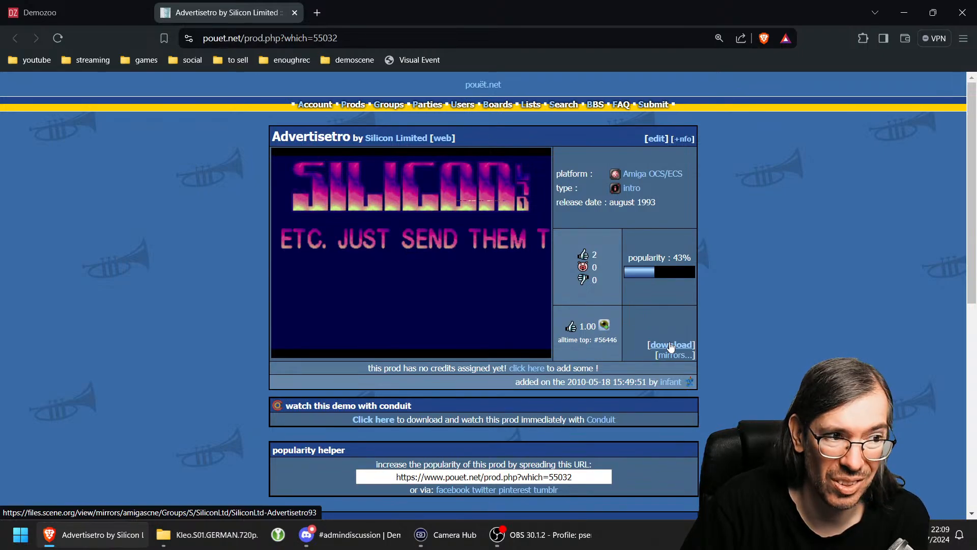
Step: Open Silicon Limited's Demozoo group page in a separate tab and search it for "adv", shortened to "ad"
left_click(42, 13)
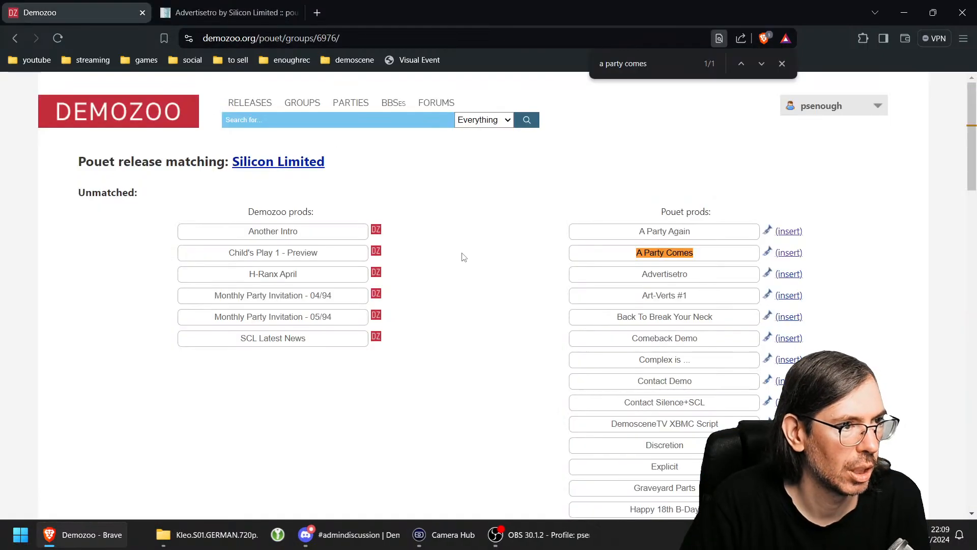
right_click(274, 161)
left_click(335, 172)
left_click(389, 18)
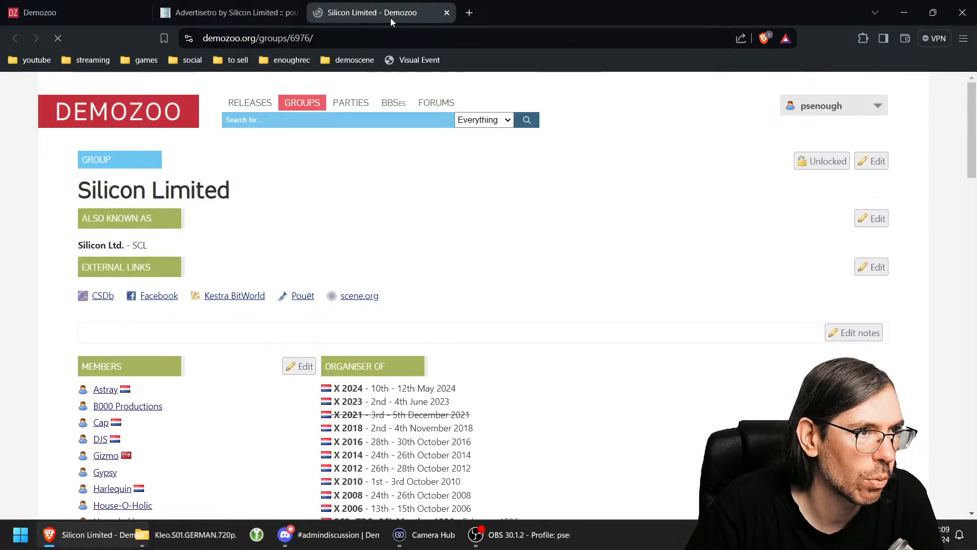
scroll(567, 250, "down", 5)
scroll(566, 249, "down", 5)
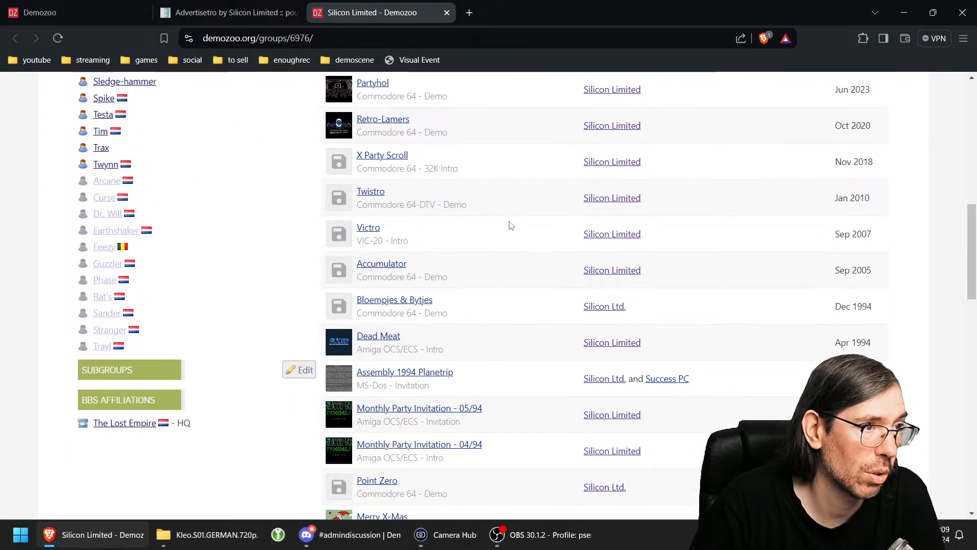
key("ctrl+f")
type("adv")
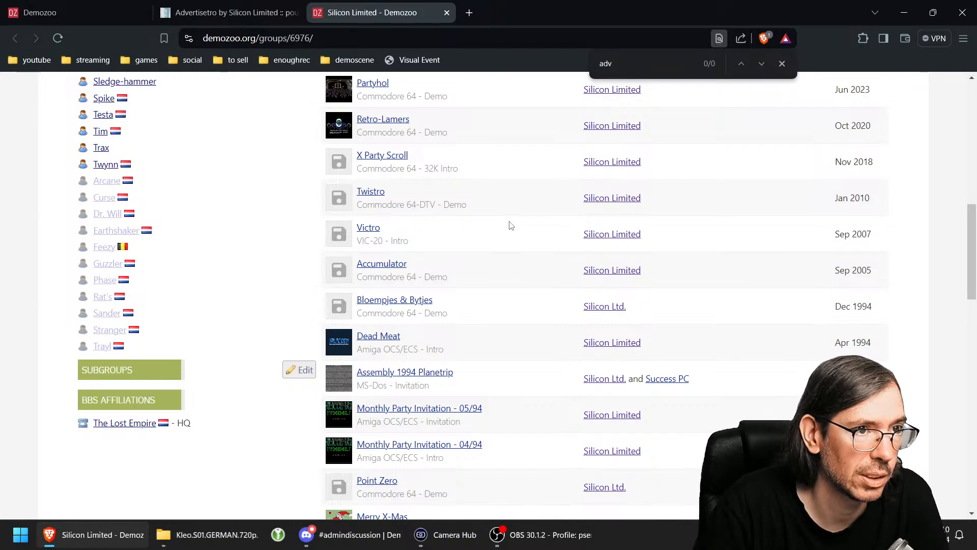
key("Return")
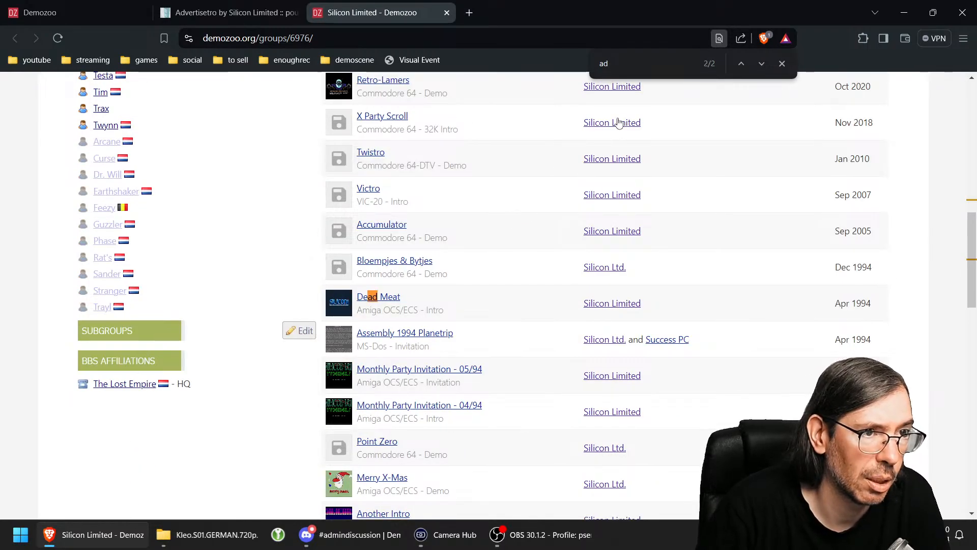
Step: Search the group page for "amiga" and look through the Amiga productions for a match to Advertisetro
key("BackSpace")
key("BackSpace")
type("amiga")
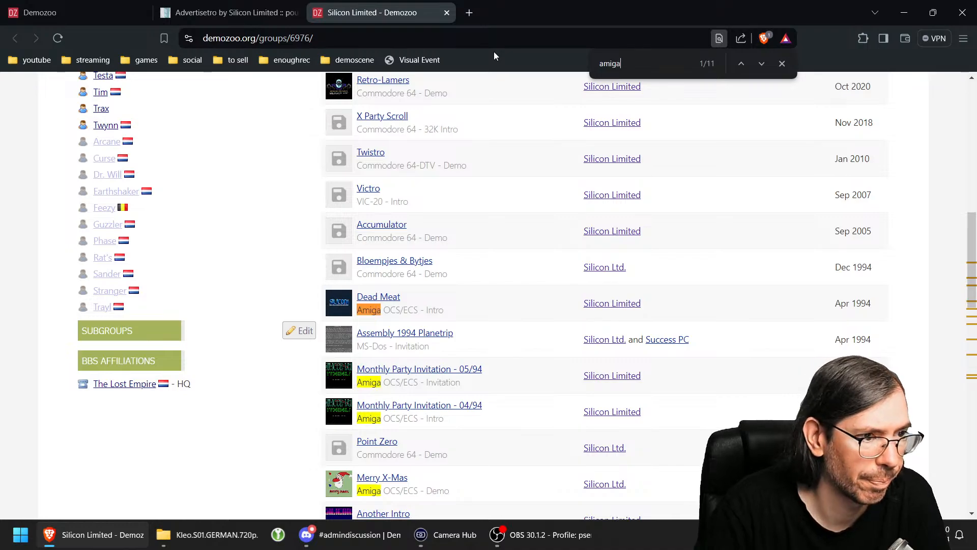
scroll(473, 211, "down", 4)
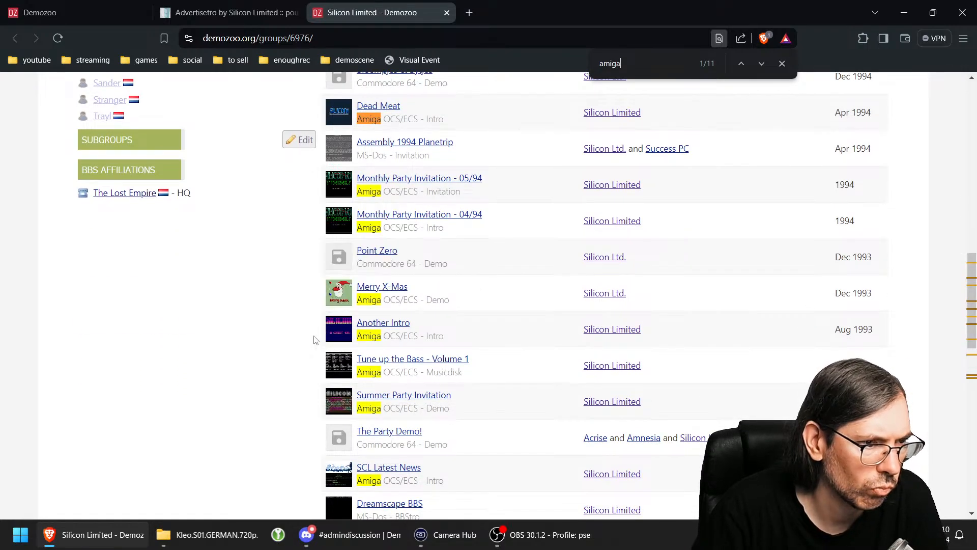
Step: Compare Another Intro's thumbnail on the Demozoo group page with the Advertisetro screenshot on Pouet, and copy the Pouet page's URL
mouse_move(339, 335)
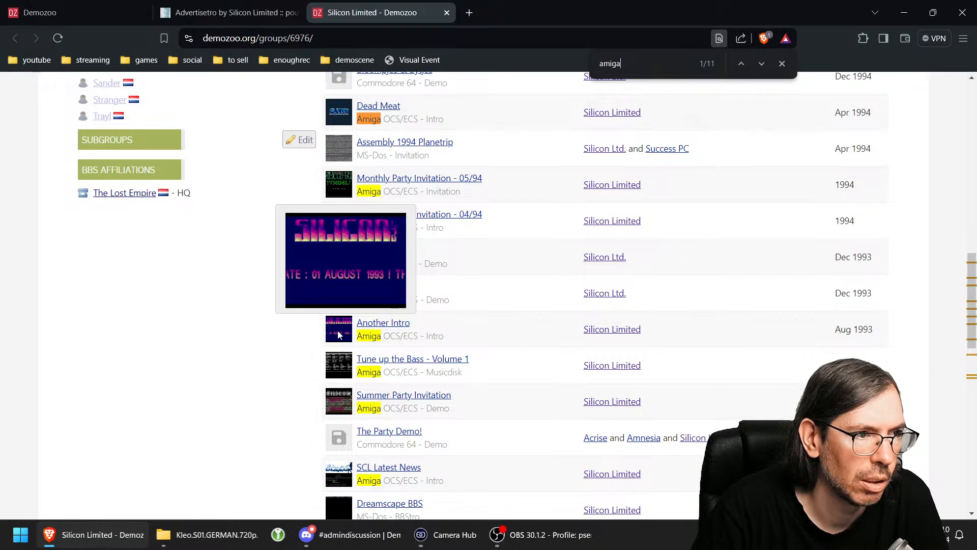
left_click(229, 12)
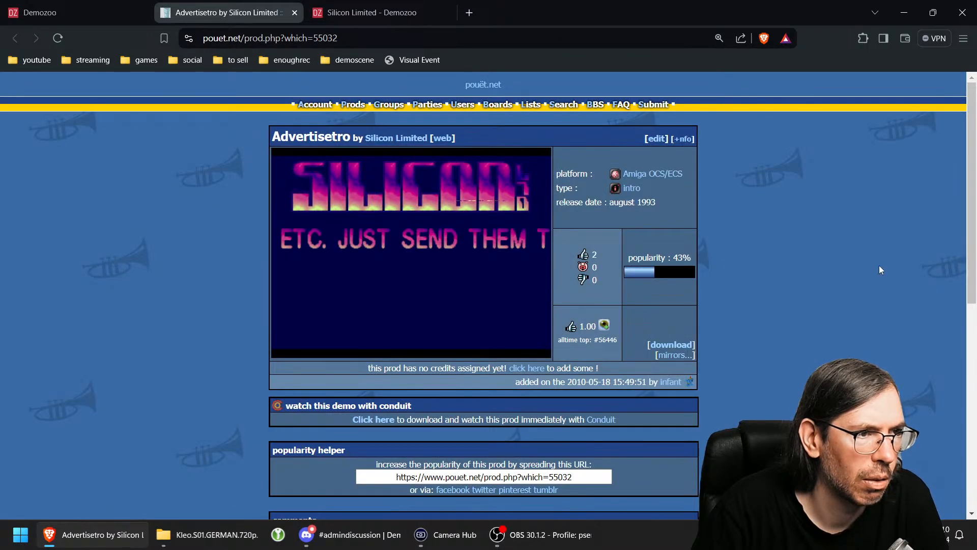
left_click(380, 15)
left_click(232, 12)
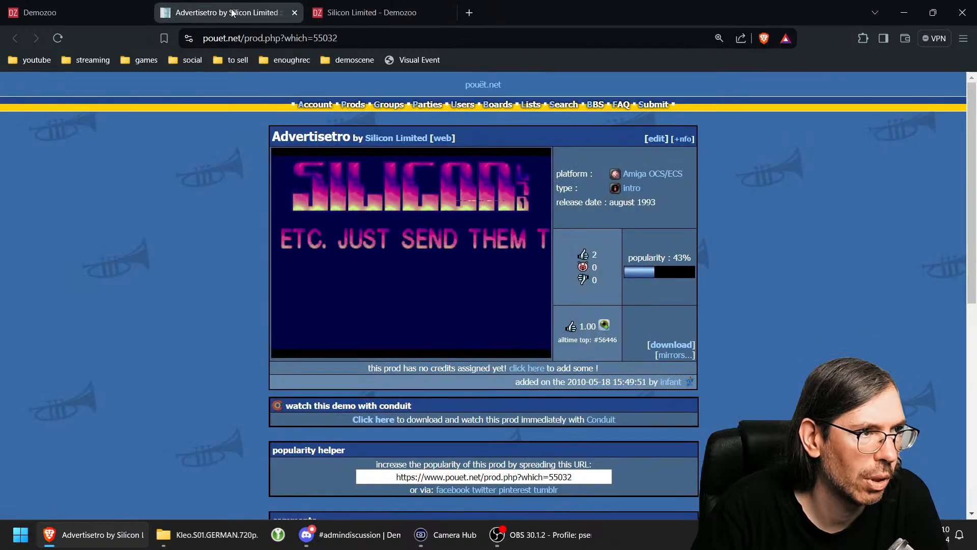
left_click(323, 38)
key("ctrl+c")
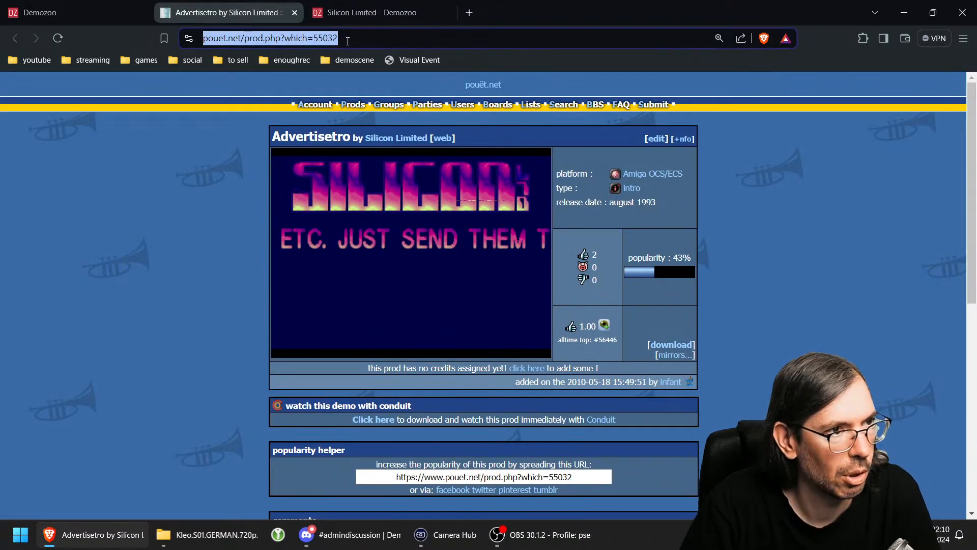
Step: Look through the rest of Silicon Limited's Demozoo productions and open the page of Another Intro
left_click(338, 12)
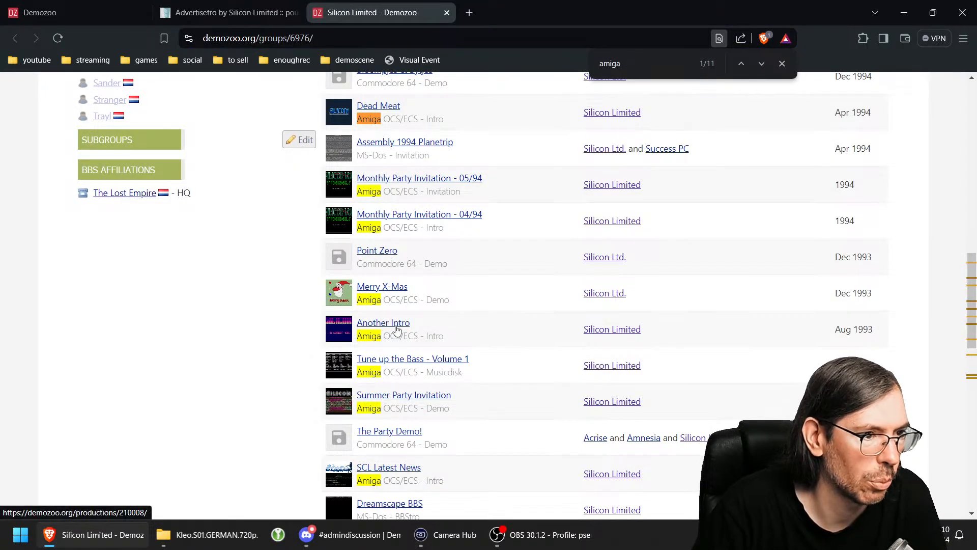
scroll(515, 351, "down", 15)
scroll(515, 351, "up", 7)
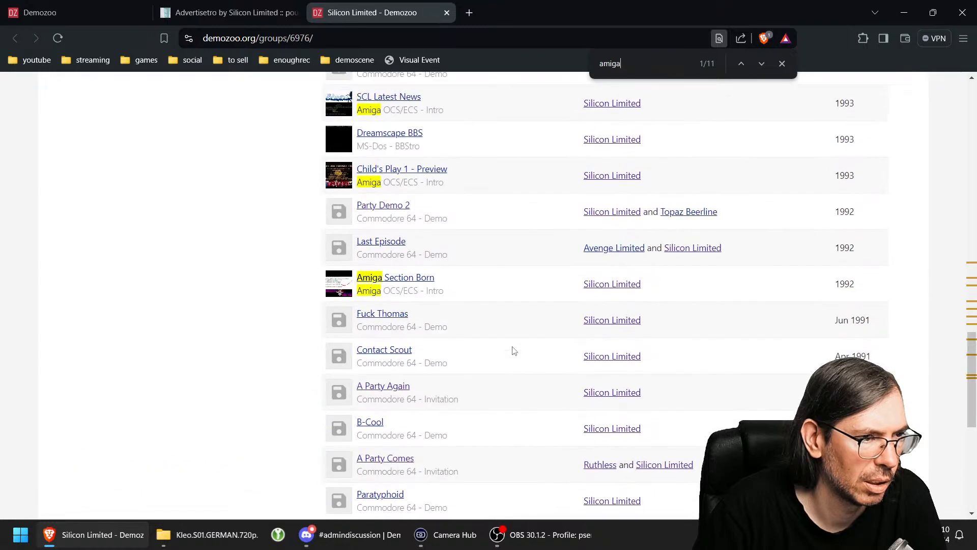
scroll(514, 352, "up", 7)
left_click(386, 279)
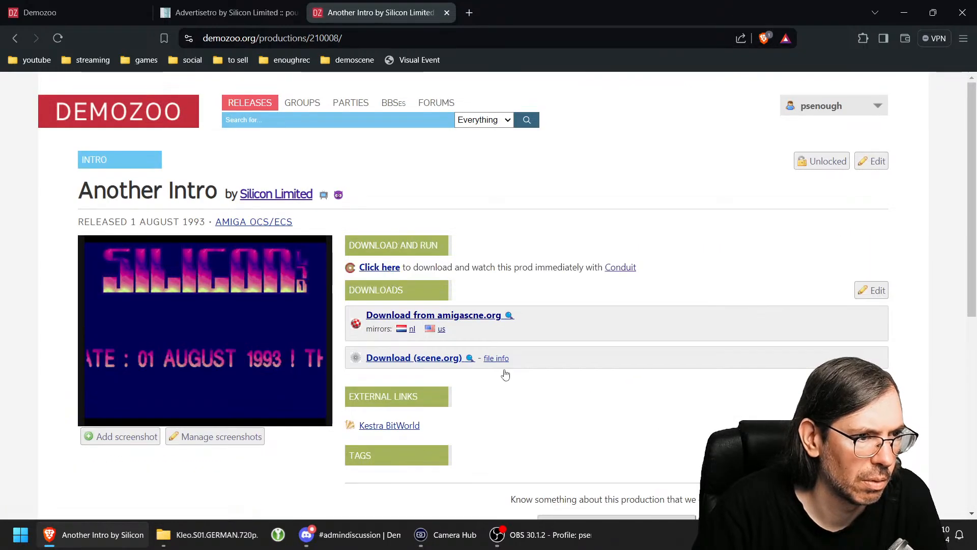
Step: Add the copied Pouet URL to the external links of Another Intro, submit the edit, and review the production's details
left_click(872, 397)
key("ctrl+v")
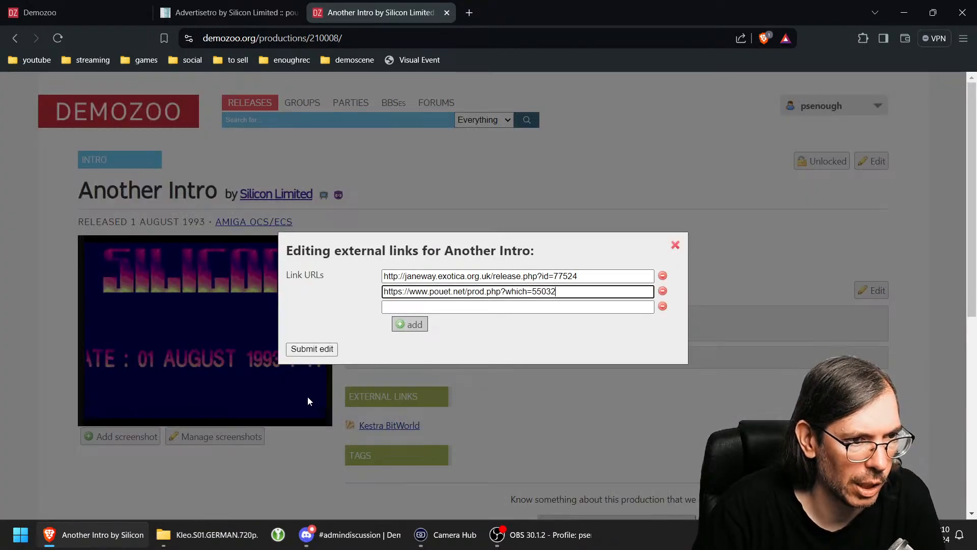
left_click(314, 350)
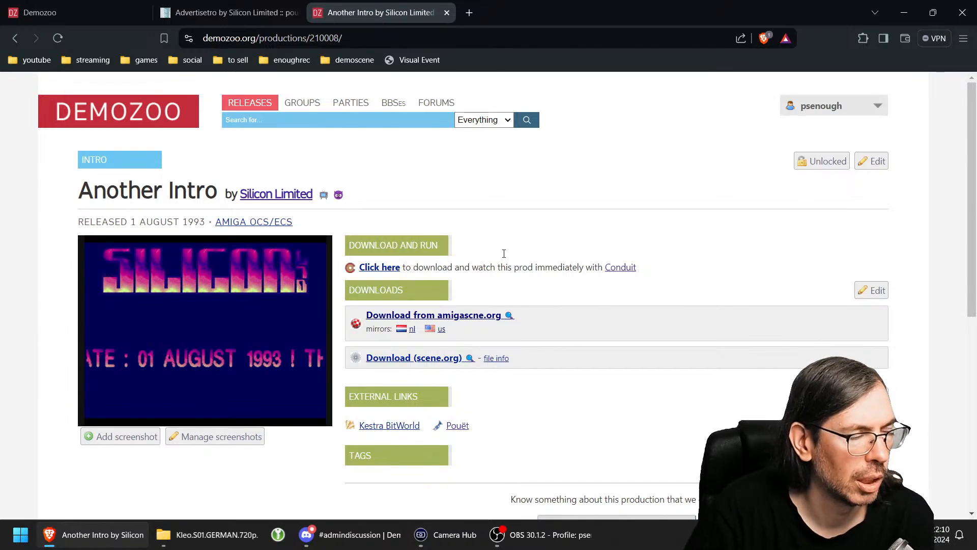
scroll(499, 210, "down", 5)
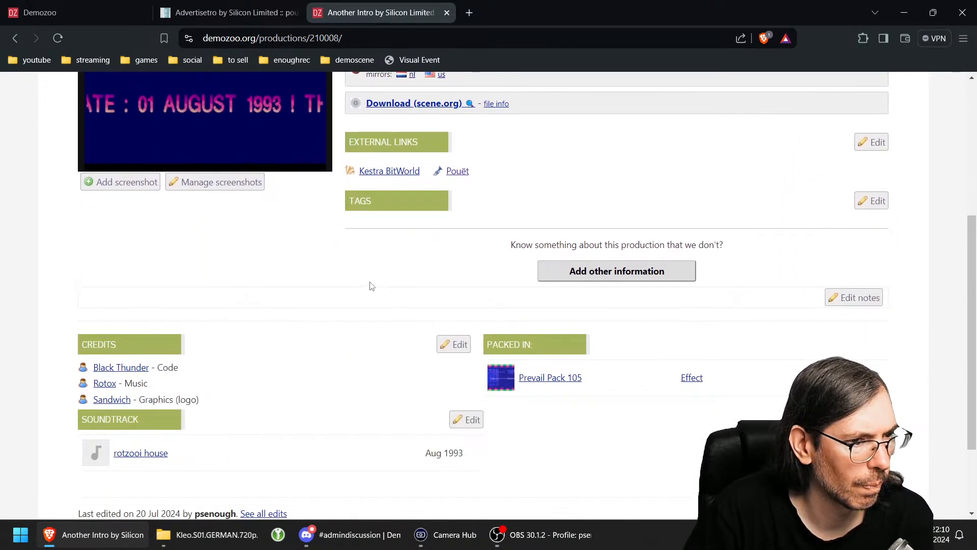
scroll(369, 285, "down", 2)
scroll(349, 284, "up", 6)
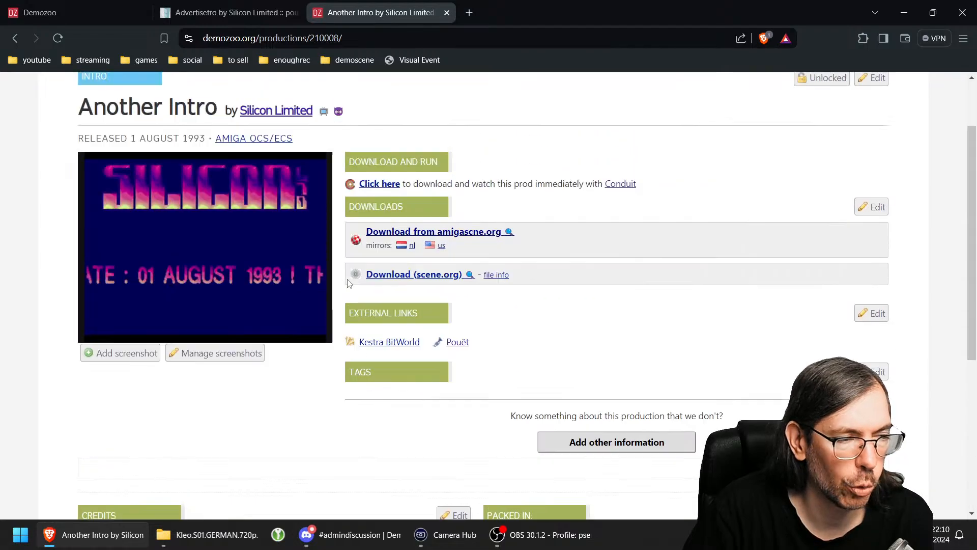
scroll(349, 284, "up", 2)
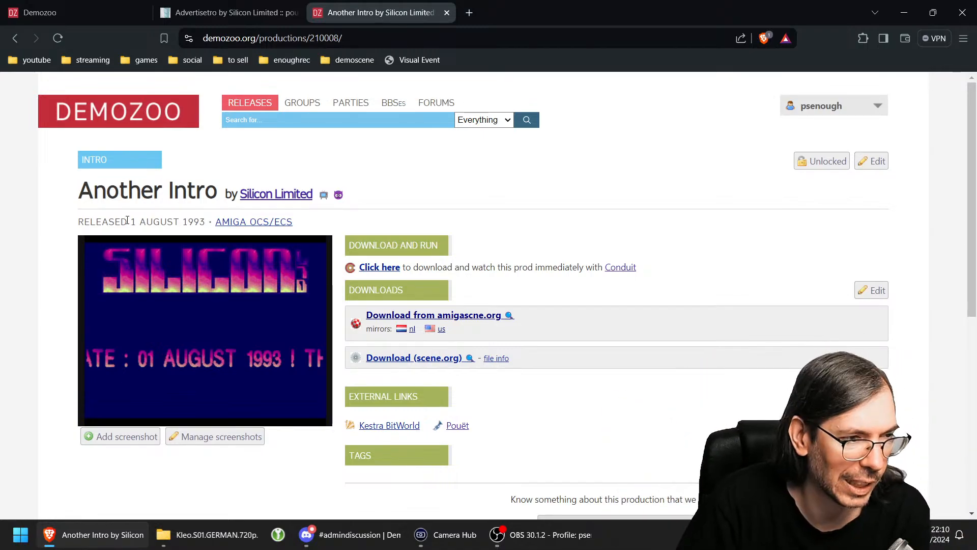
Step: Insert Art-Verts #1 from the Pouet matching list as a new production with its prefilled details, and close the finished tabs
left_click(80, 16)
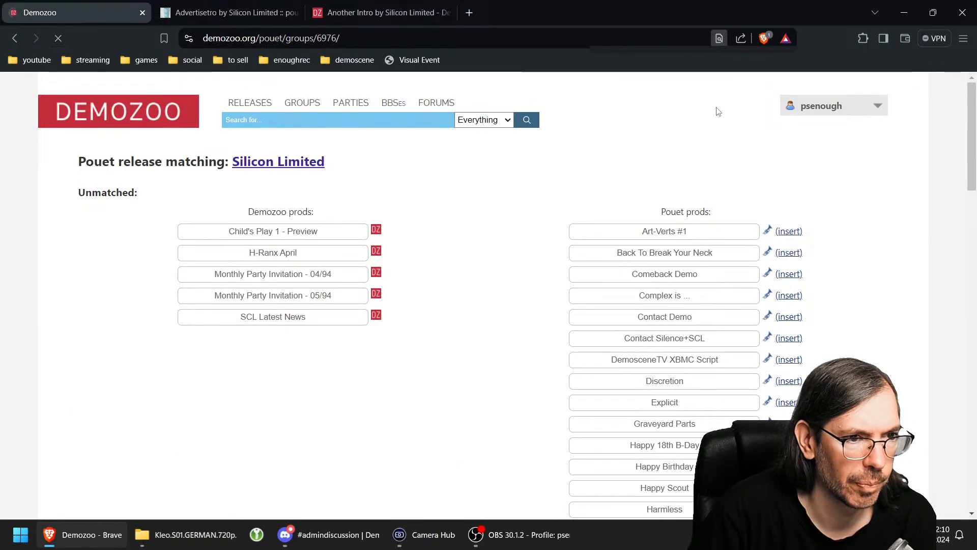
left_click(778, 235)
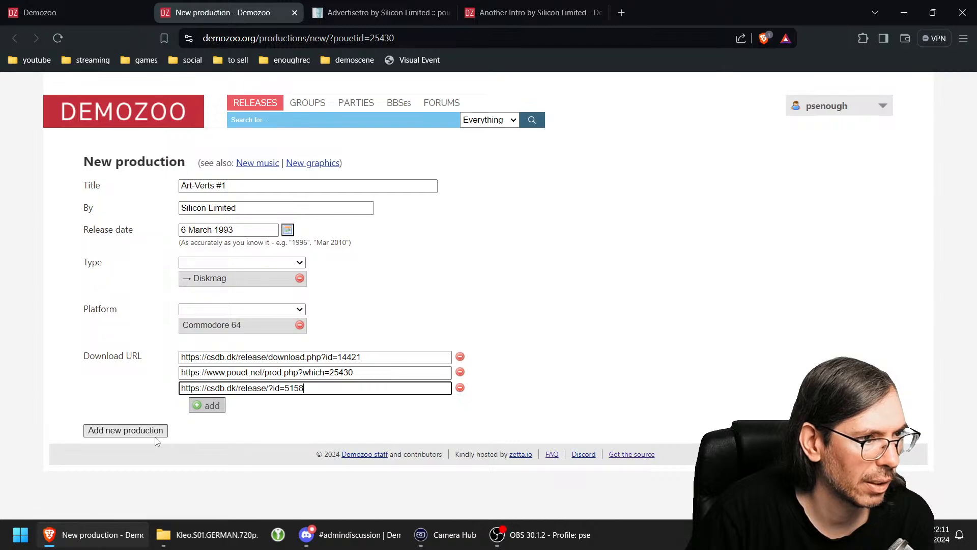
left_click(126, 434)
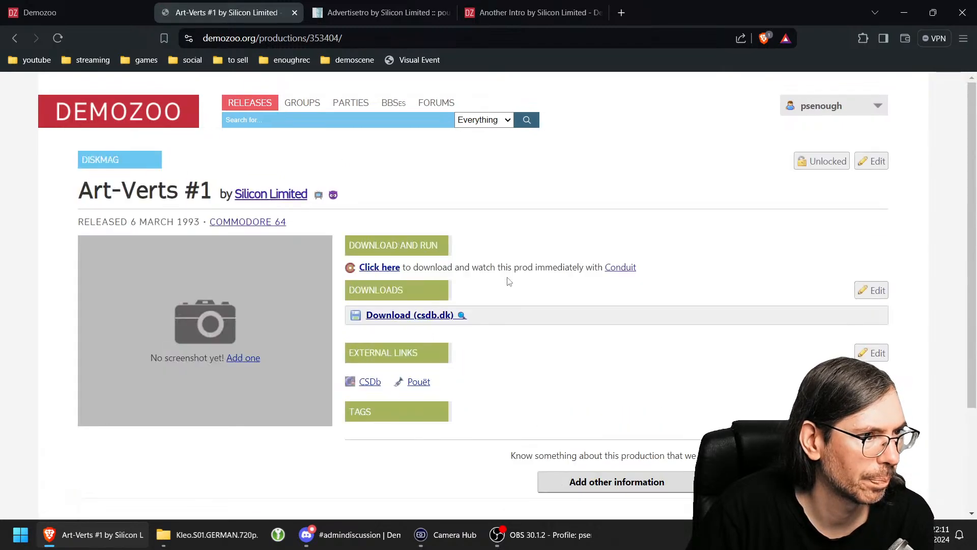
left_click(295, 13)
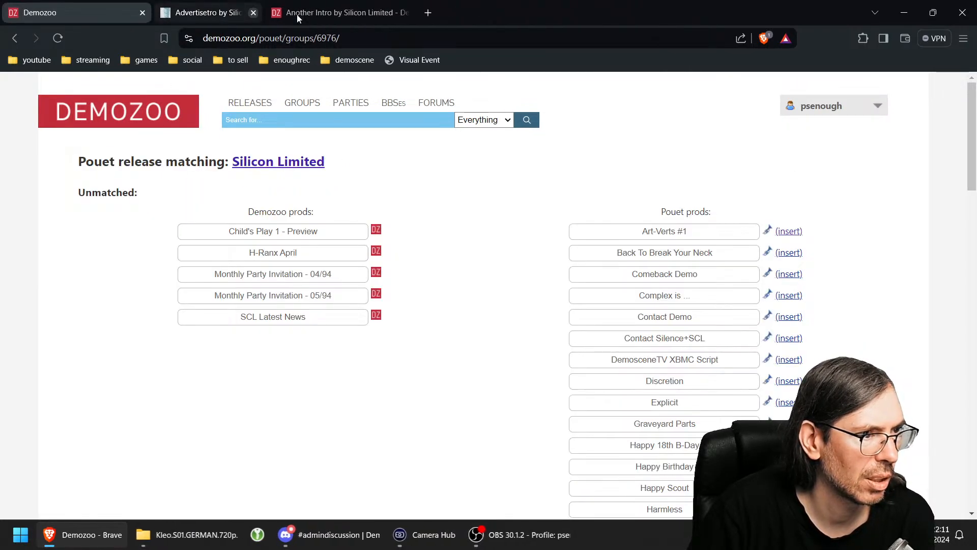
left_click(295, 13)
left_click(295, 14)
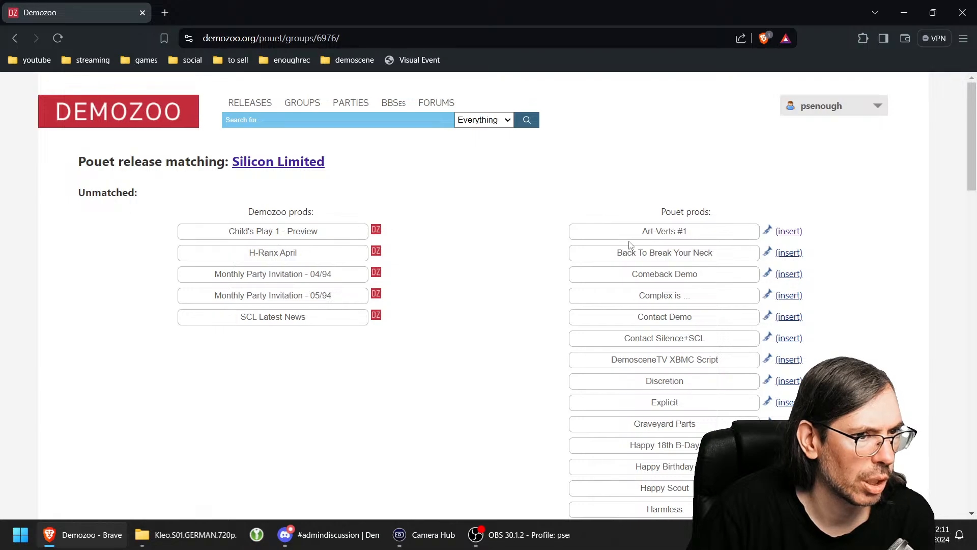
Step: Insert Back To Break Your Neck from the Pouet list as a new production with its prefilled details, and close its tab
left_click(788, 255)
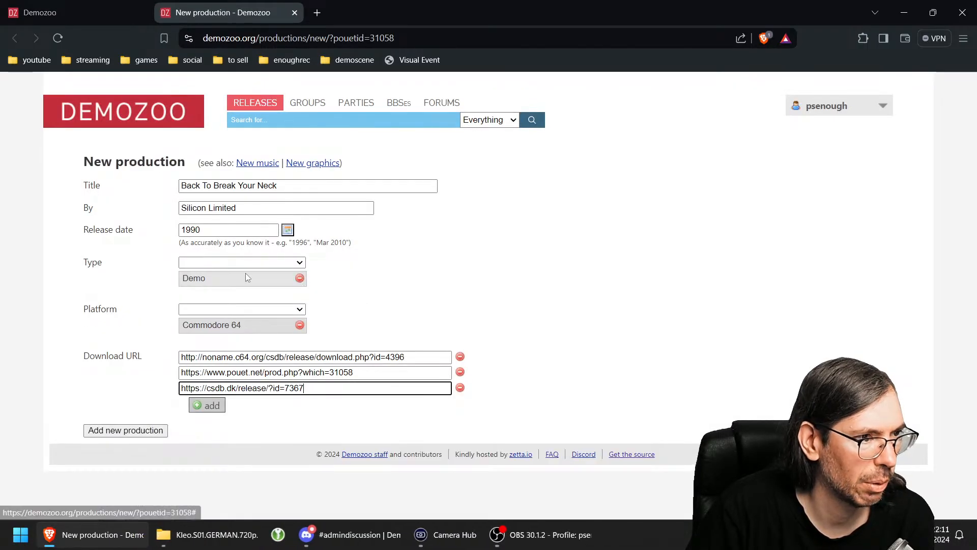
left_click(125, 432)
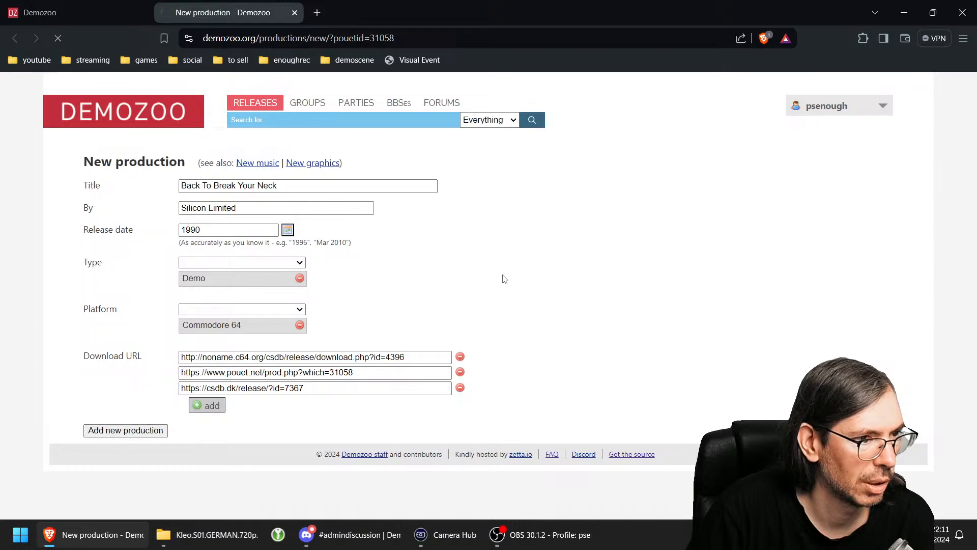
left_click(295, 13)
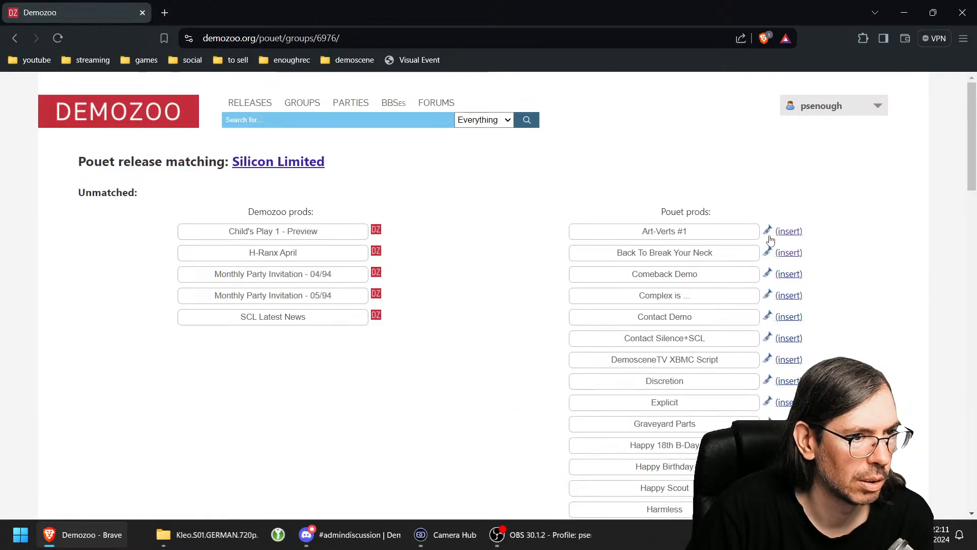
Step: Insert Comeback Demo as a new production with its prefilled details, and check its CSDb release page before returning to the matching list
left_click(789, 275)
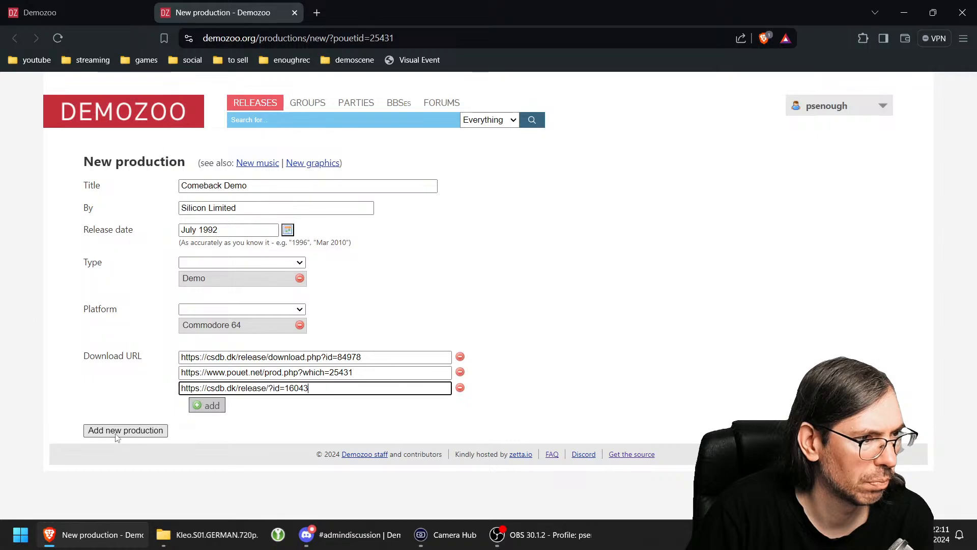
left_click(117, 433)
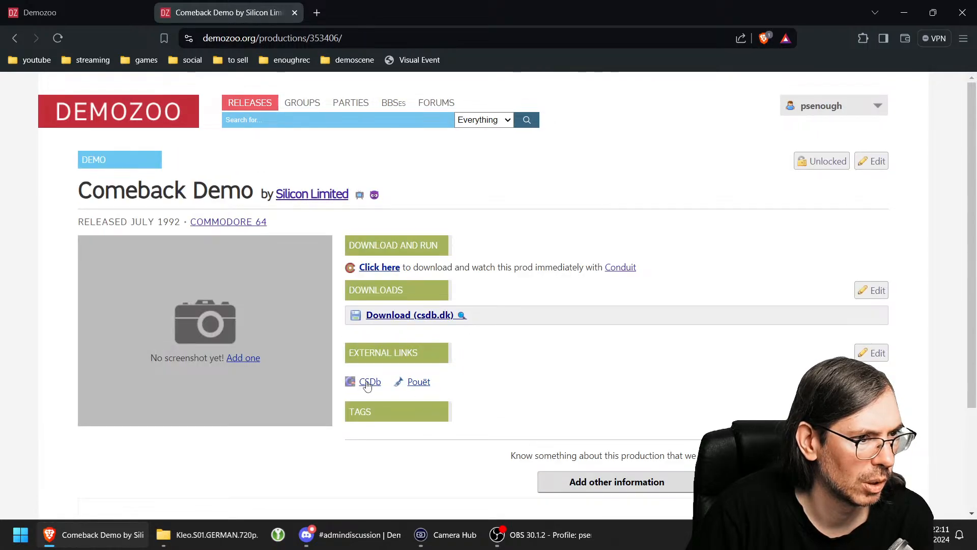
left_click(367, 383)
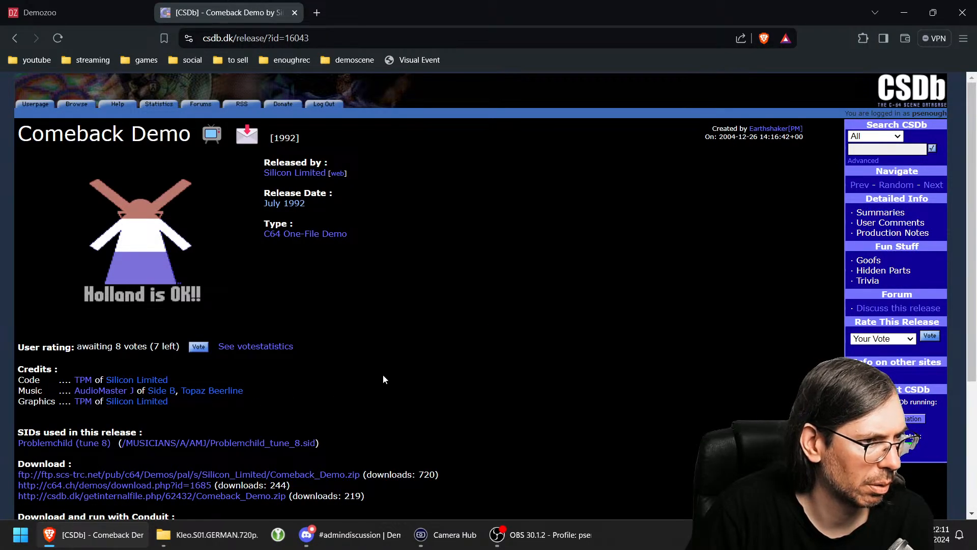
scroll(383, 374, "down", 1)
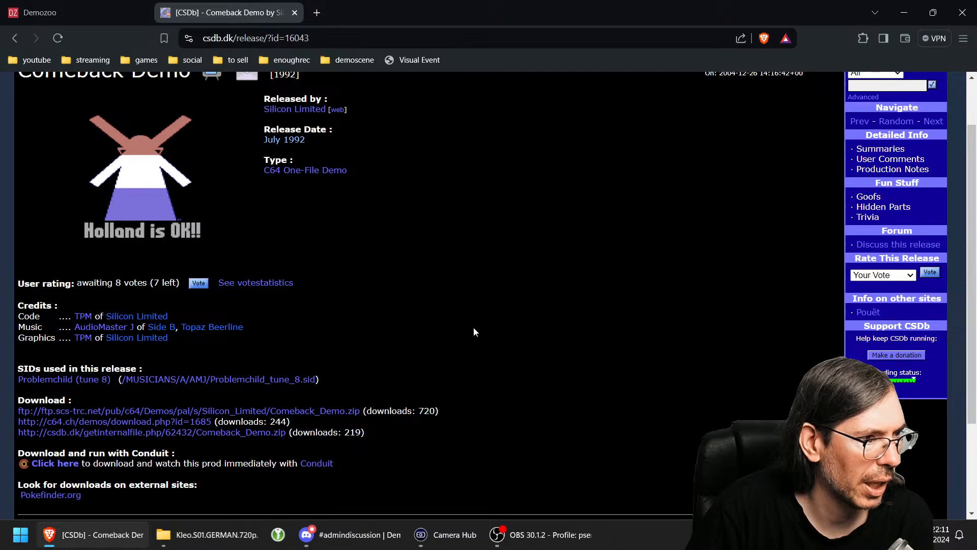
scroll(472, 334, "up", 2)
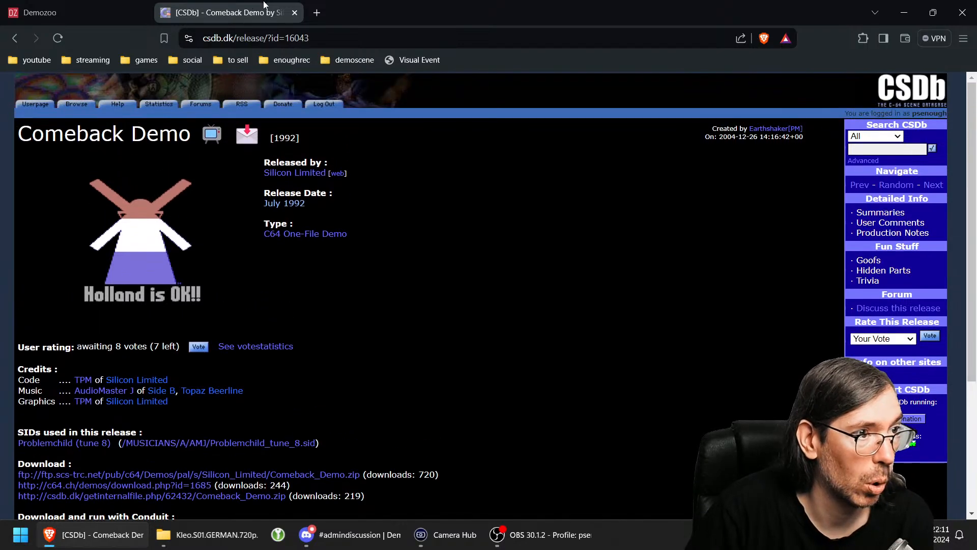
key("ctrl+shift+Tab")
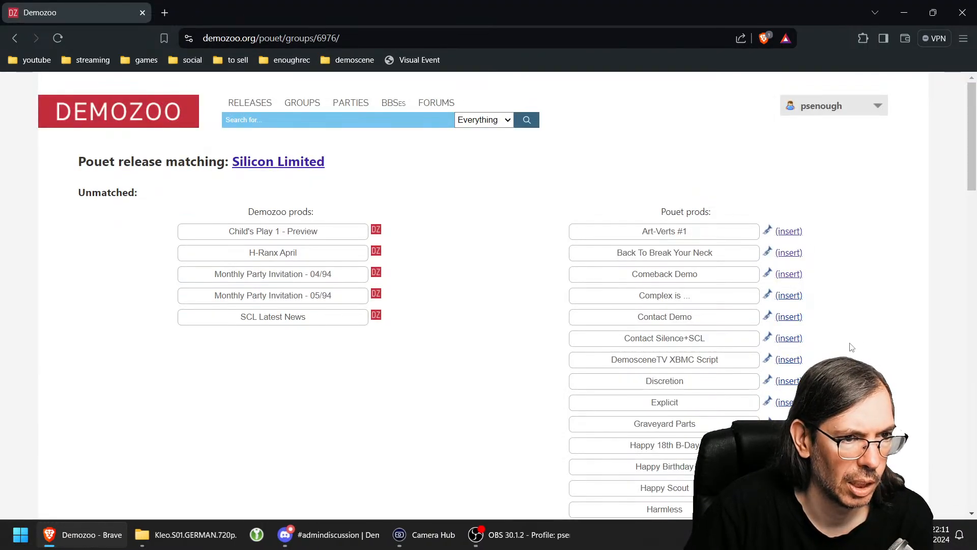
Step: Insert Complex is ... as a new production with its prefilled details, and view its CSDb release page and Silicon Limited's CSDb group page
left_click(786, 296)
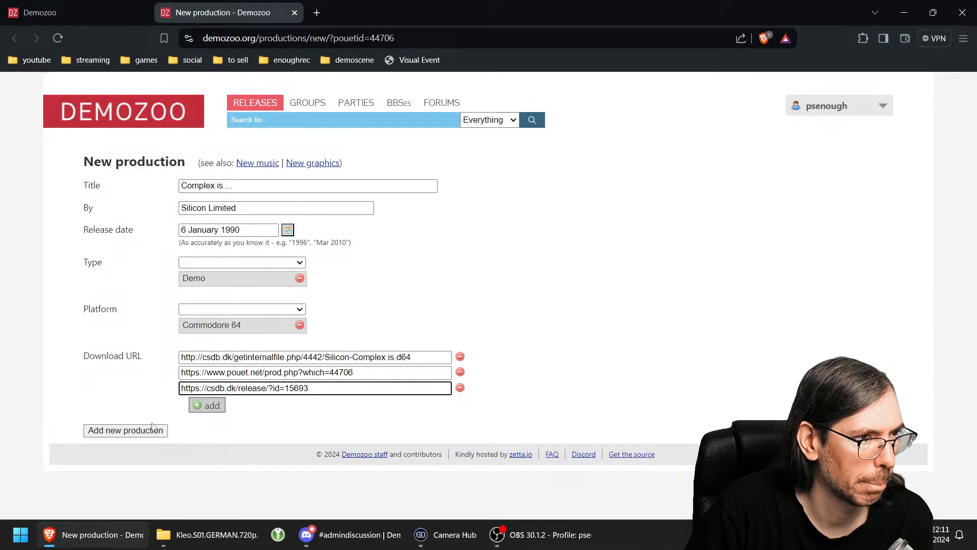
left_click(120, 434)
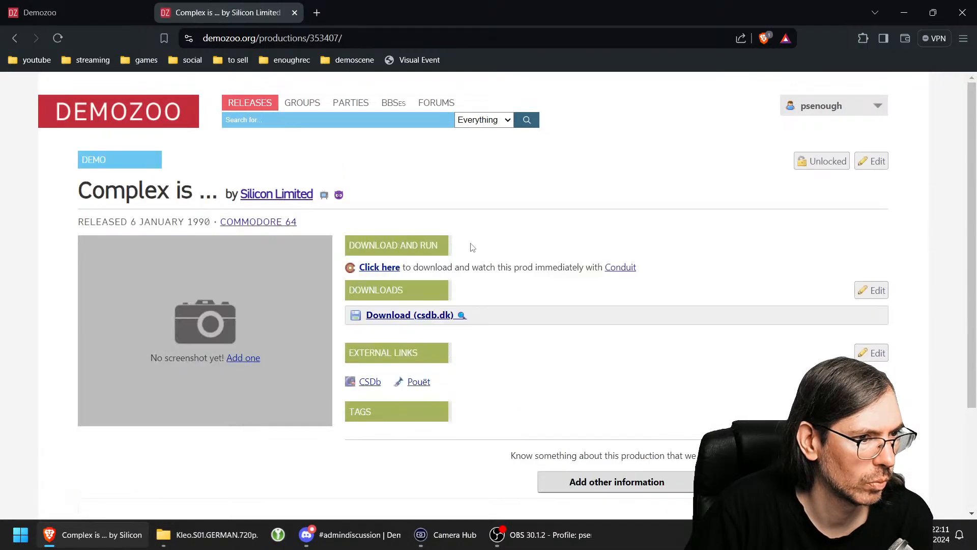
left_click(369, 382)
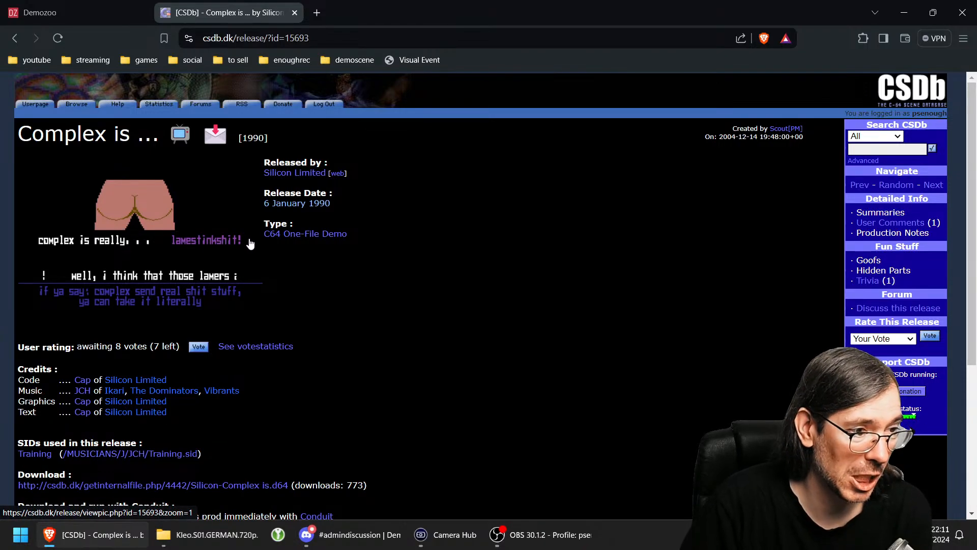
left_click(300, 174)
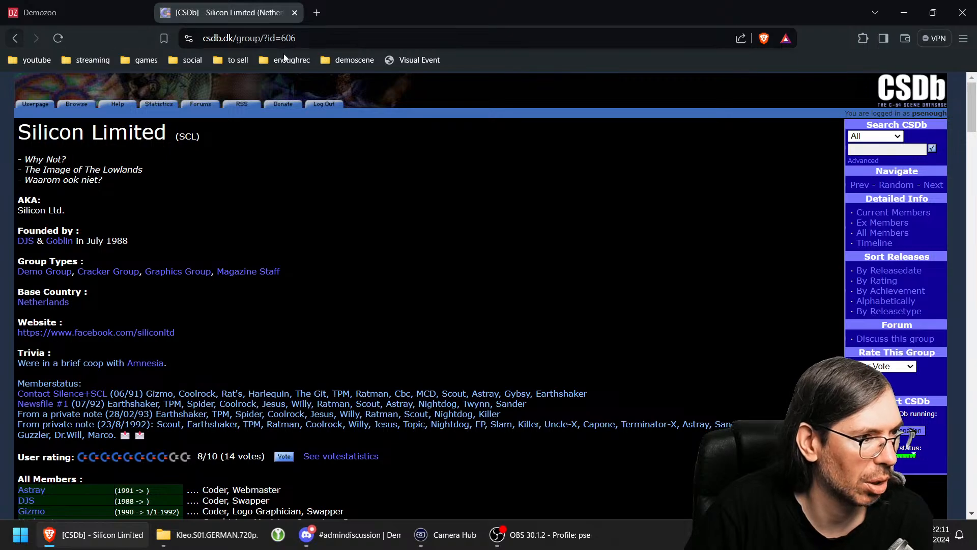
left_click(295, 13)
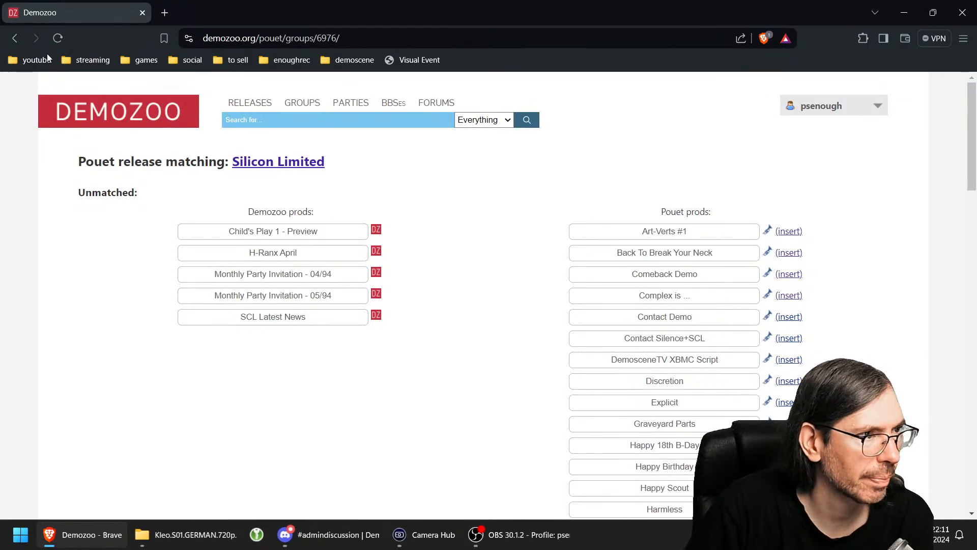
Step: Refresh the Pouet matching list, insert Contact Demo as a new production with its prefilled details, and return to the list
left_click(58, 38)
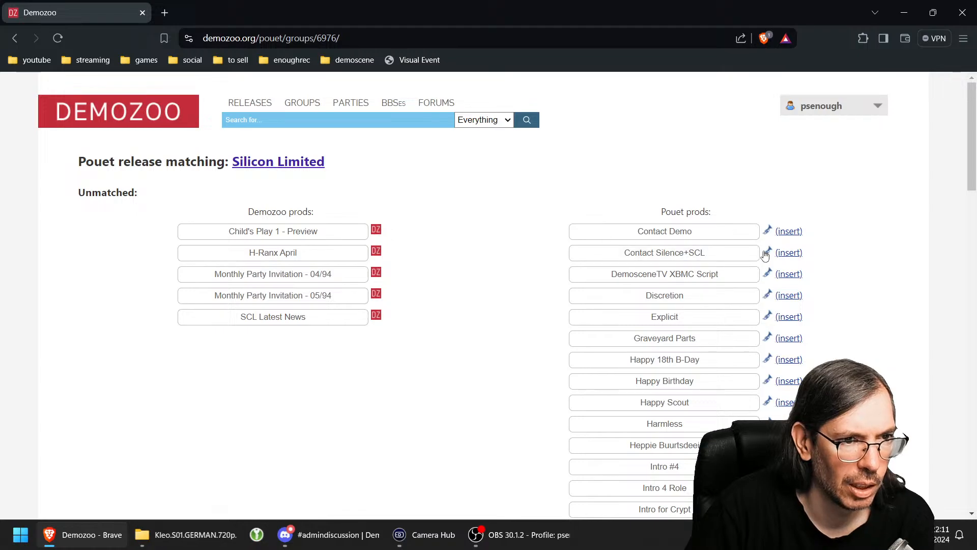
left_click(789, 233)
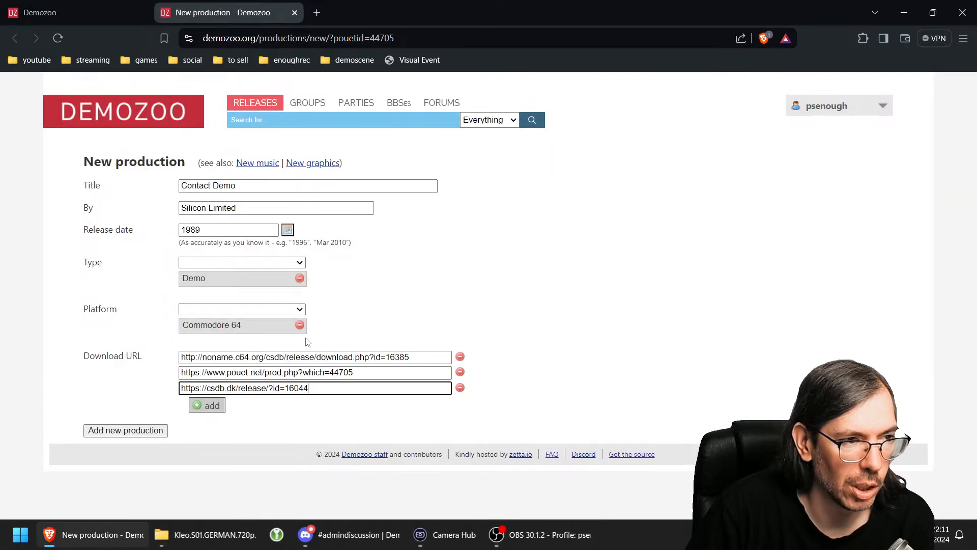
left_click(121, 432)
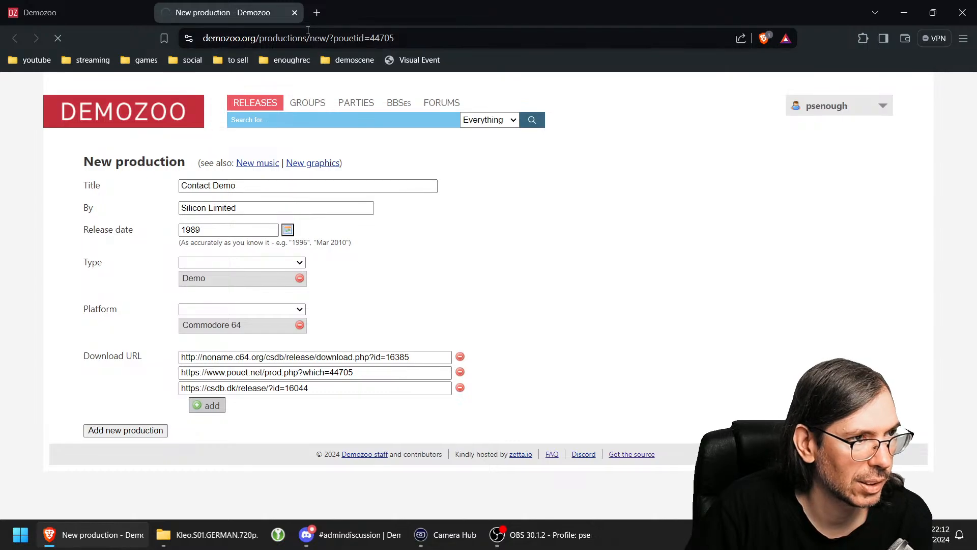
left_click(57, 9)
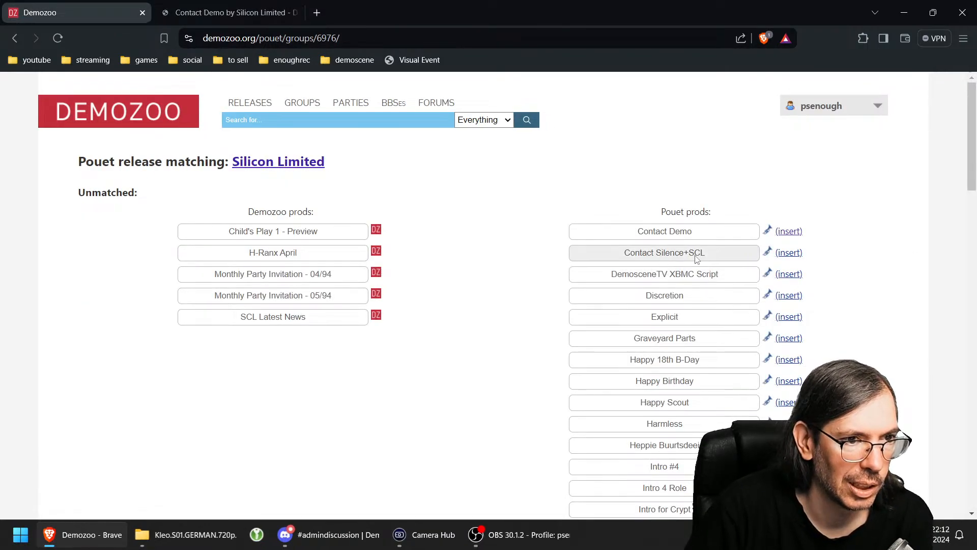
Step: View the Pouet page of Contact Silence+SCL and its CSDb release page, and return to the matching list
right_click(767, 256)
left_click(805, 264)
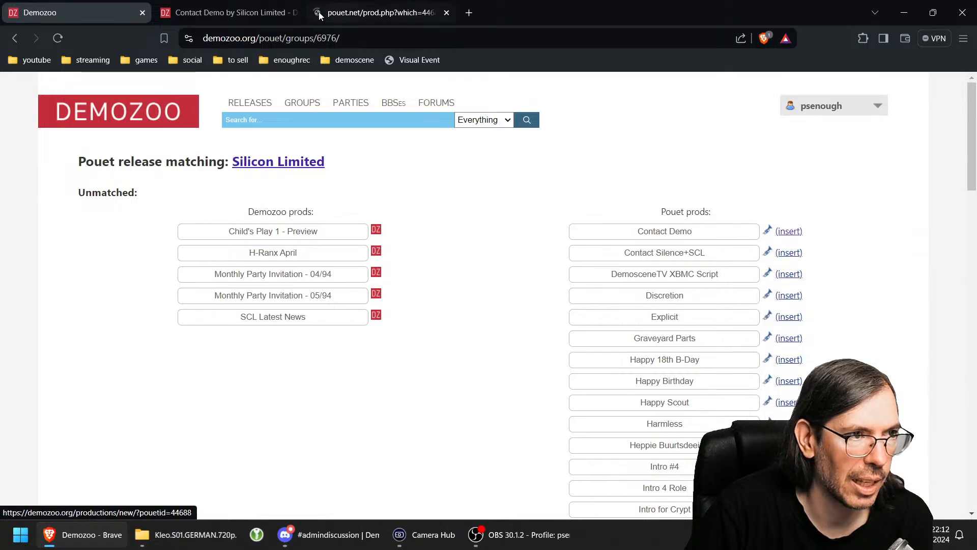
left_click(379, 12)
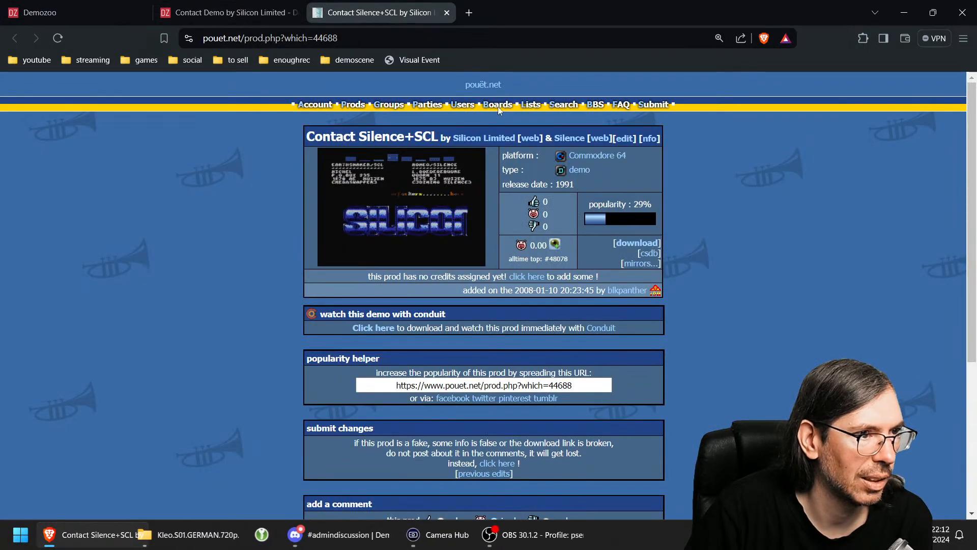
left_click(649, 253)
left_click(102, 13)
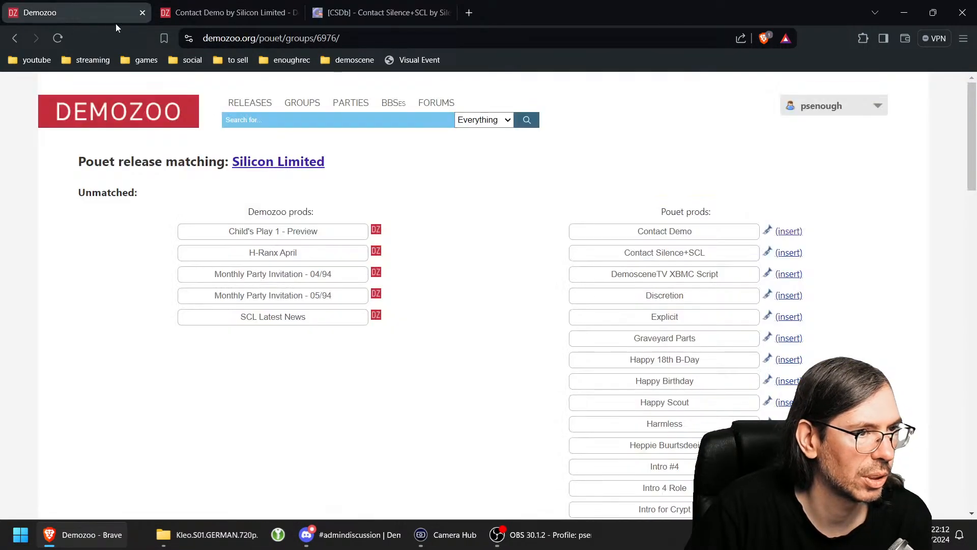
Step: Insert Contact Silence+SCL as a new production by Silence (c64/.nl) and Silicon Limited, released 6 June 1991, checking the Silence group on CSDb
left_click(789, 253)
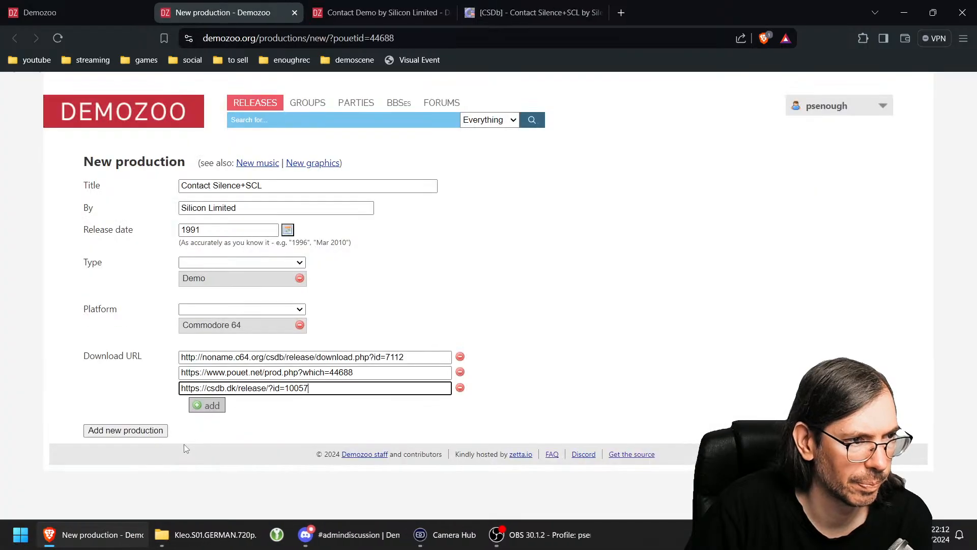
left_click(116, 431)
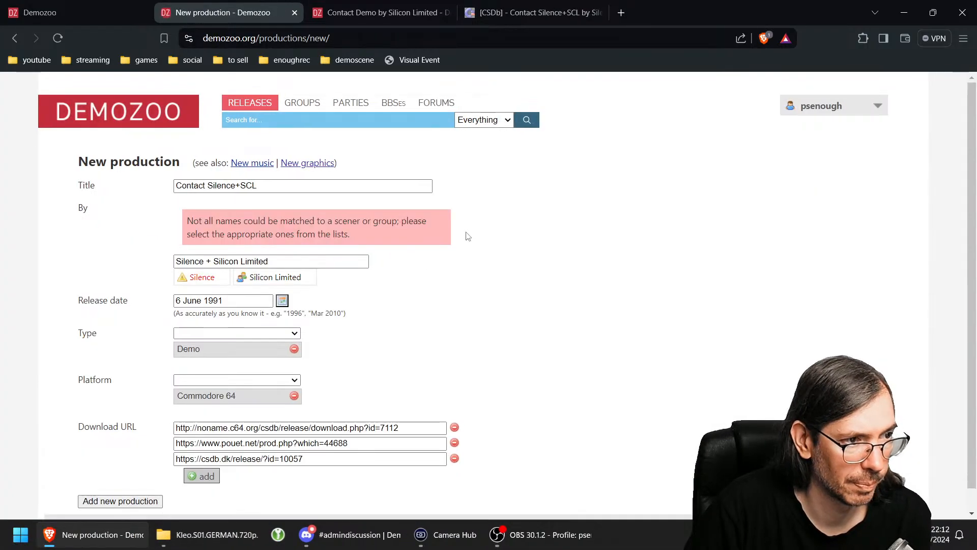
left_click(211, 280)
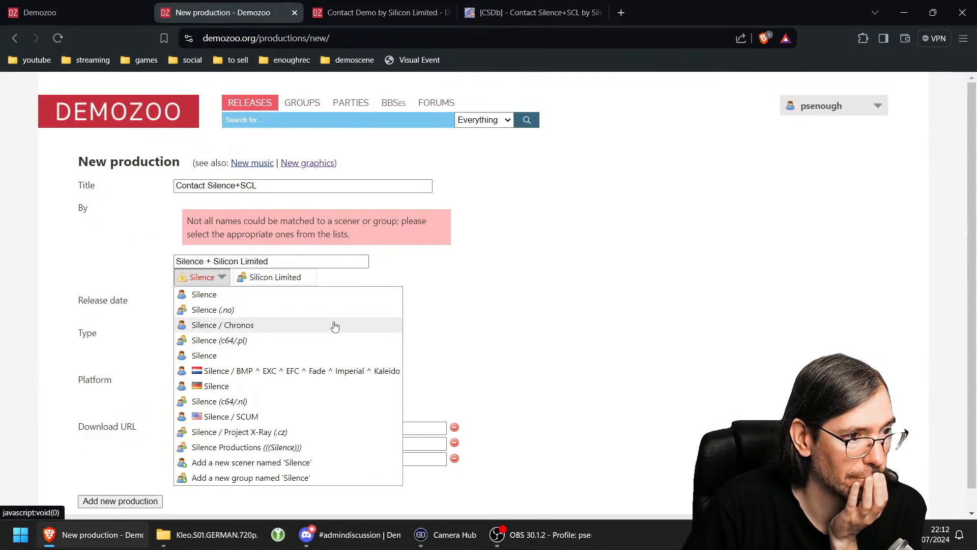
left_click(529, 16)
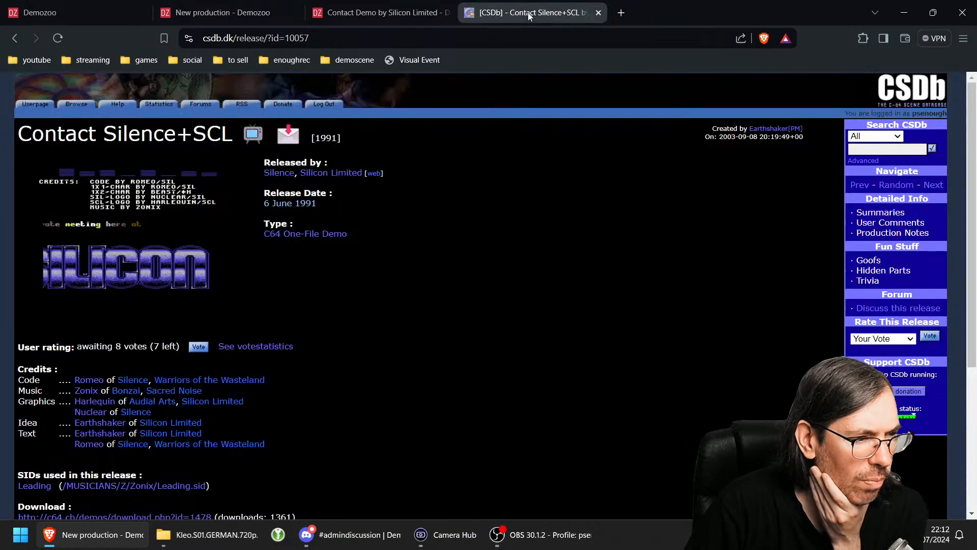
left_click(279, 173)
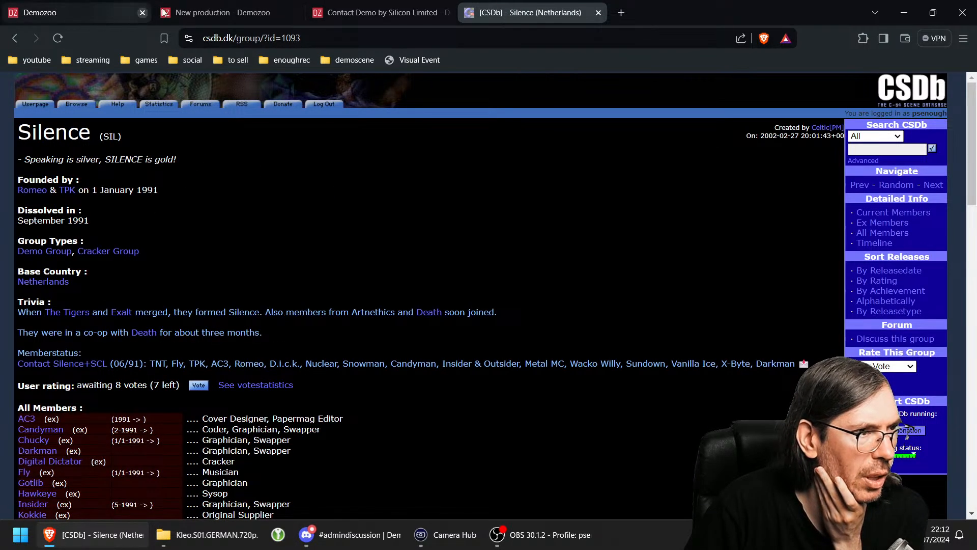
left_click(224, 13)
left_click(240, 402)
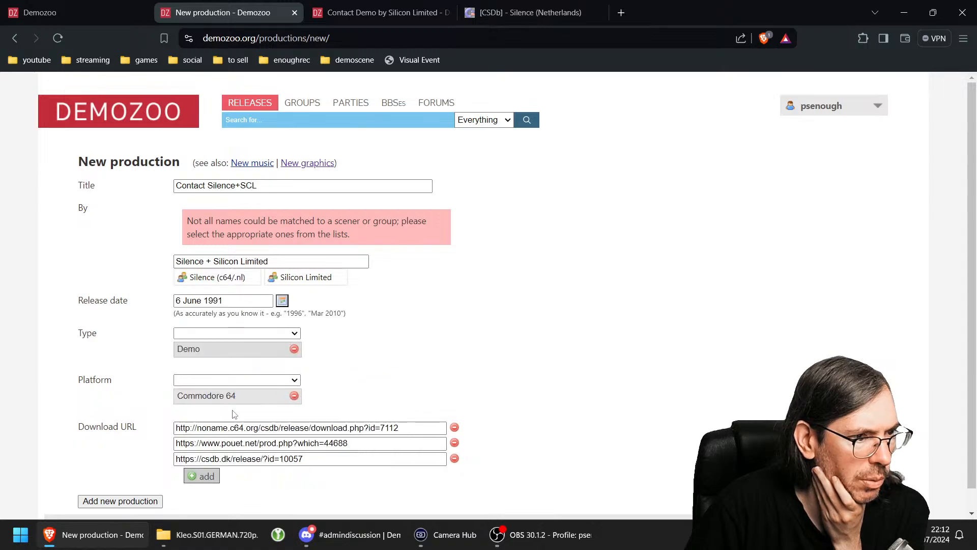
left_click(134, 500)
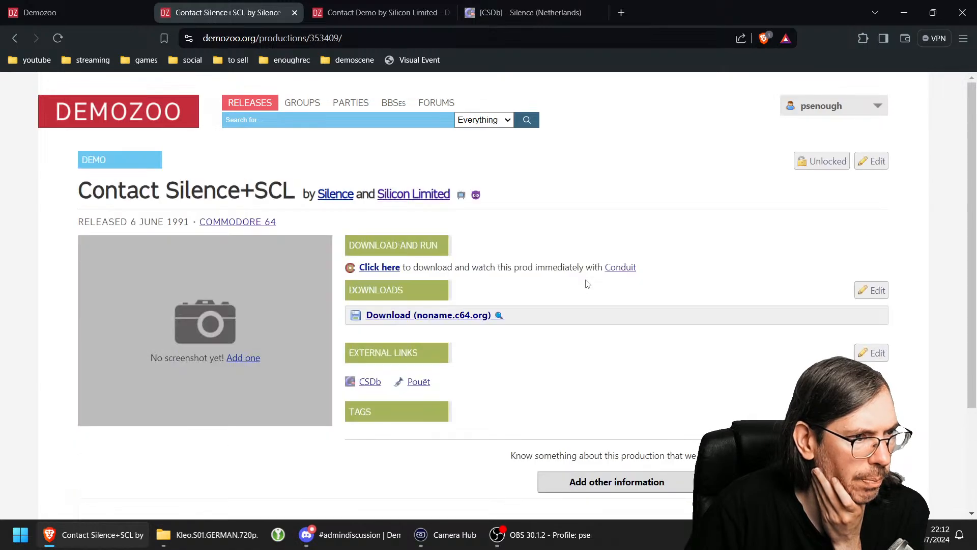
Step: Close the two new production tabs and the CSDb group tab, and refresh the Pouet matching list
left_click(294, 14)
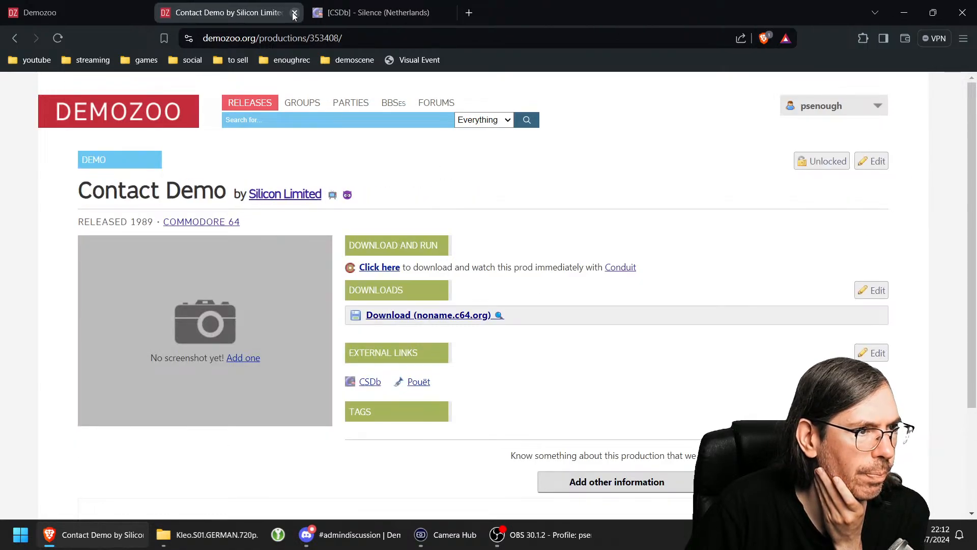
left_click(294, 13)
left_click(294, 13)
left_click(58, 38)
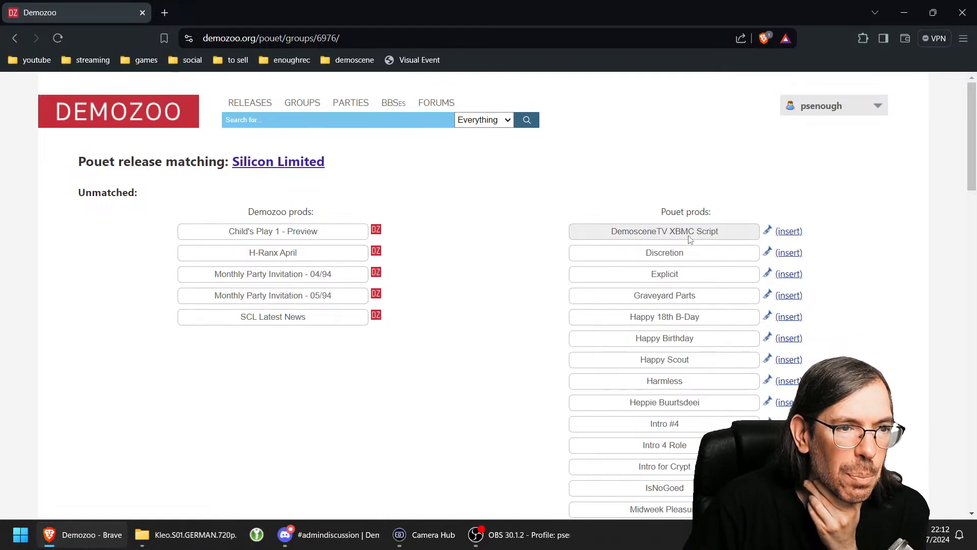
Step: Examine the details, comments and nfo of DemosceneTV XBMC Script on Pouet to see what kind of production it is
right_click(766, 231)
left_click(800, 236)
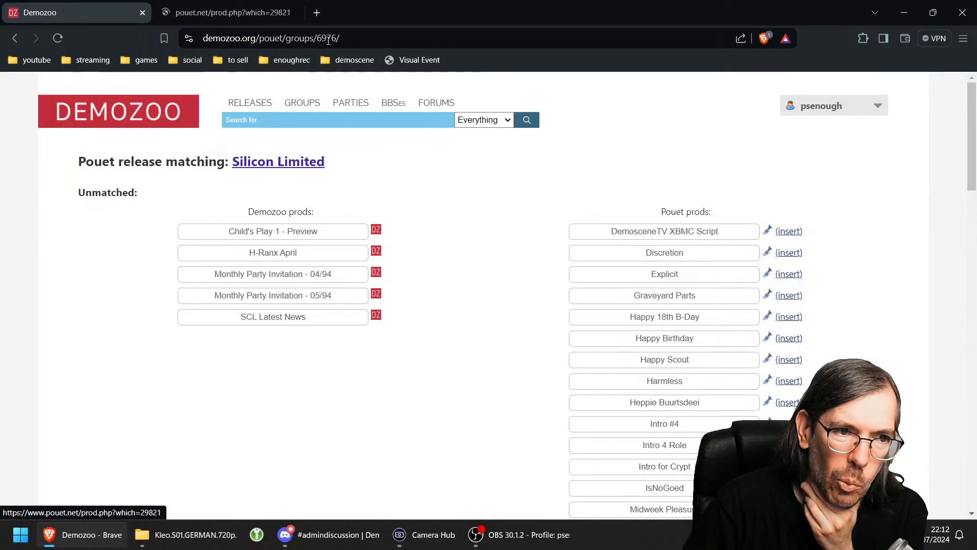
left_click(229, 12)
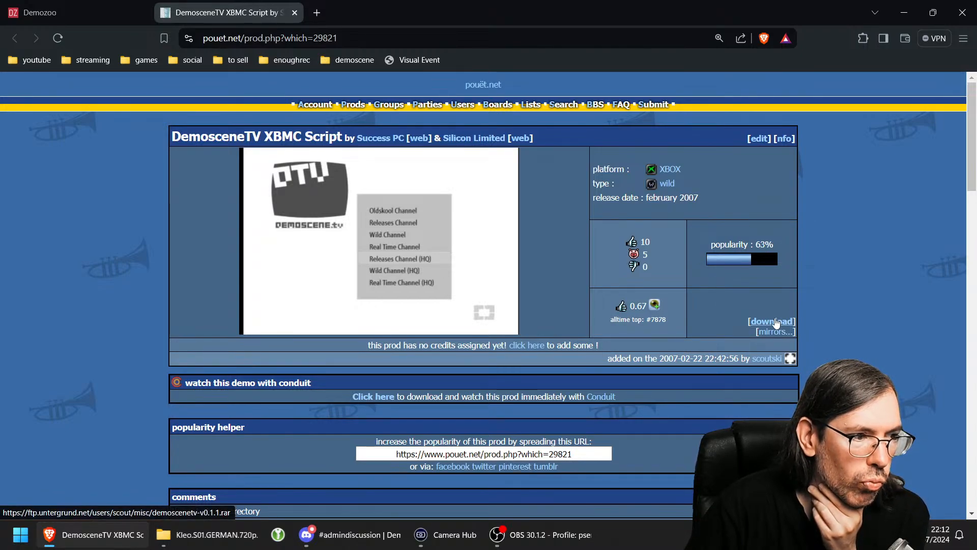
scroll(851, 240, "down", 5)
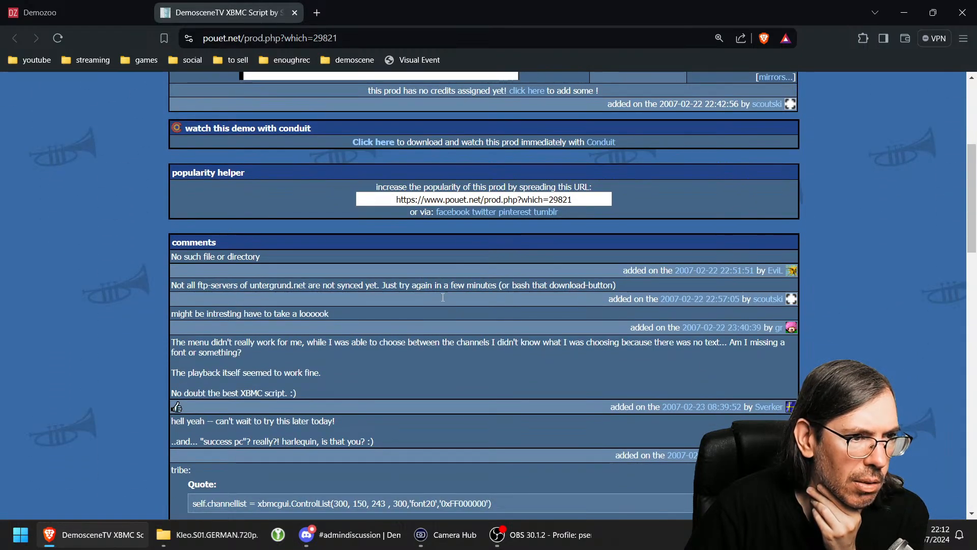
scroll(491, 397, "down", 1)
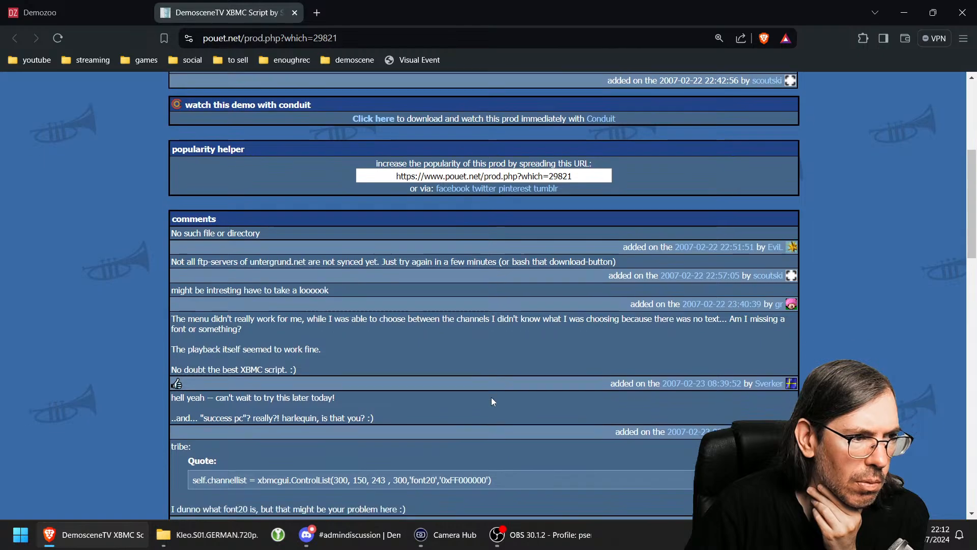
scroll(493, 402, "down", 2)
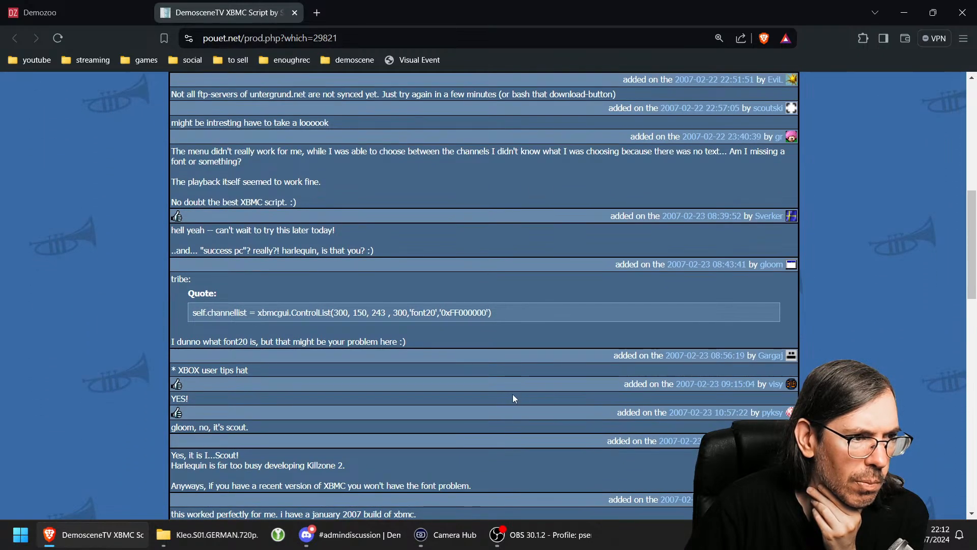
scroll(540, 405, "up", 8)
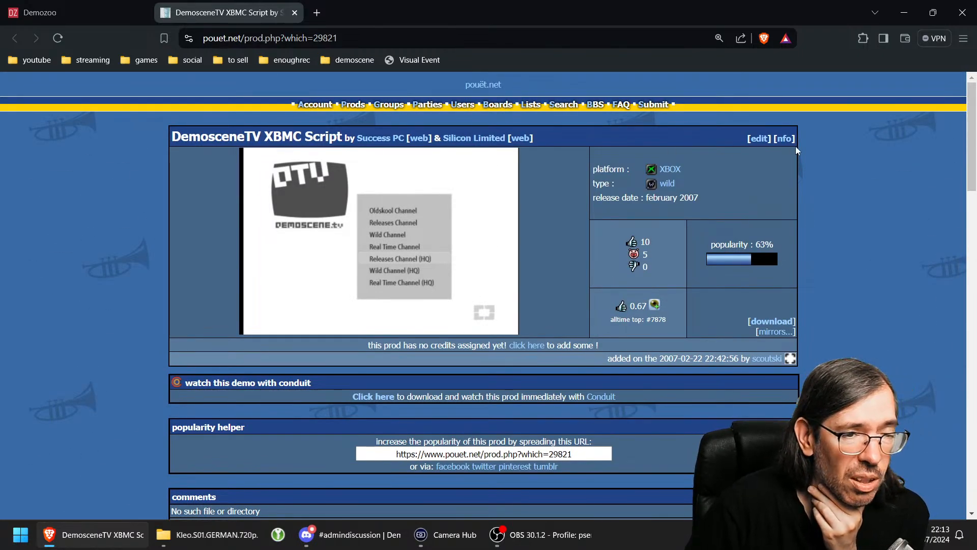
left_click(784, 139)
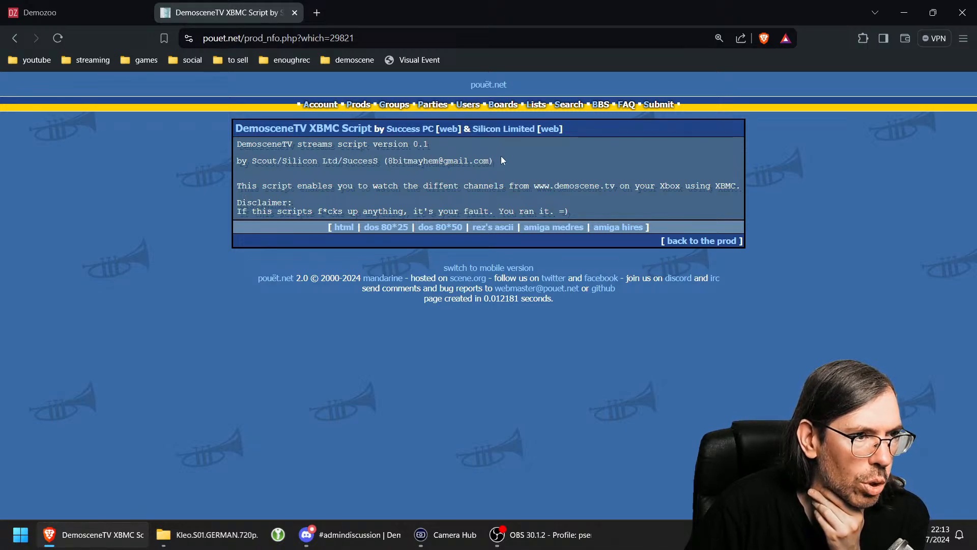
left_click_drag(318, 187, 723, 186)
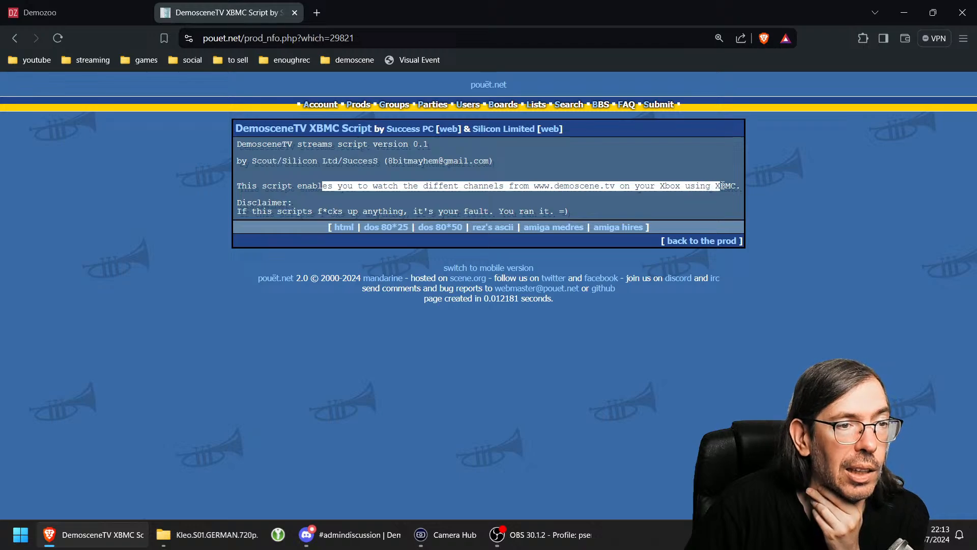
left_click(678, 185)
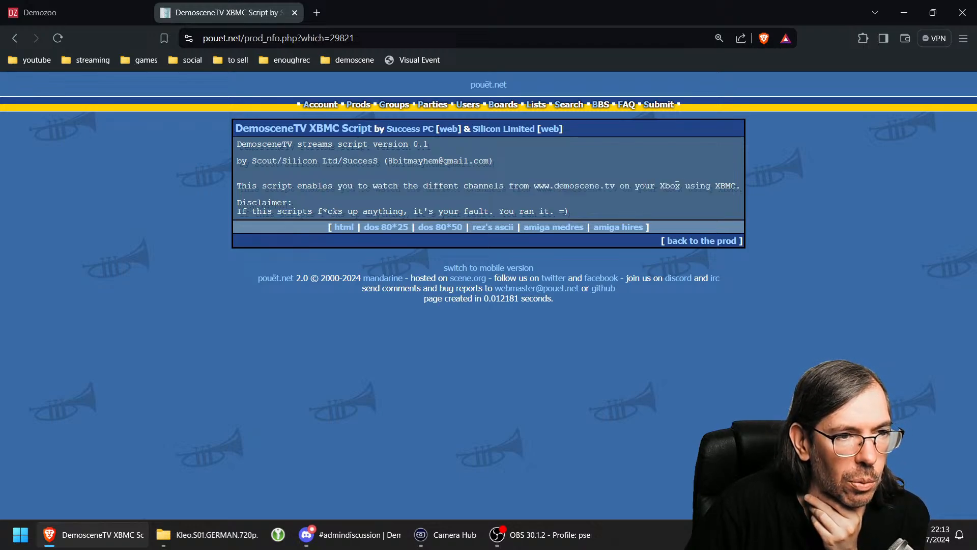
left_click(700, 242)
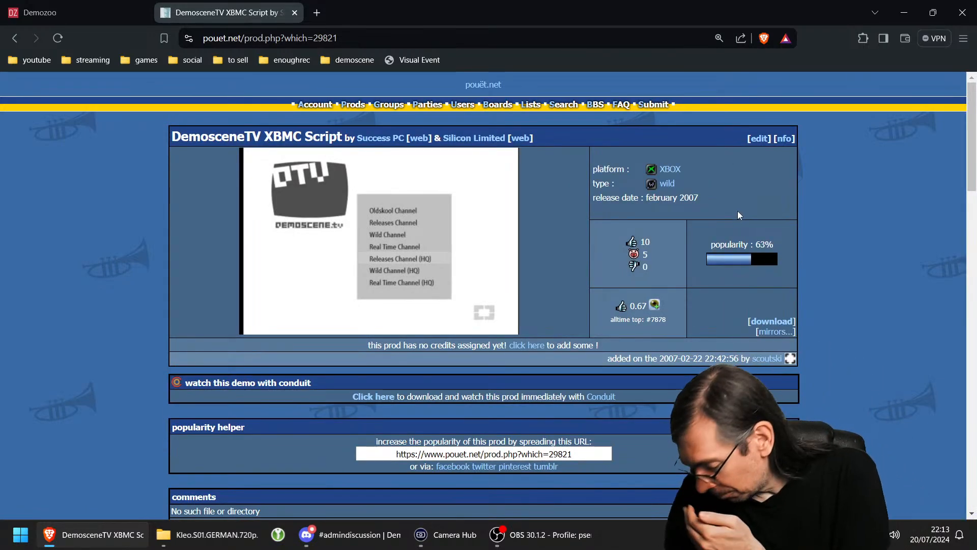
left_click(59, 14)
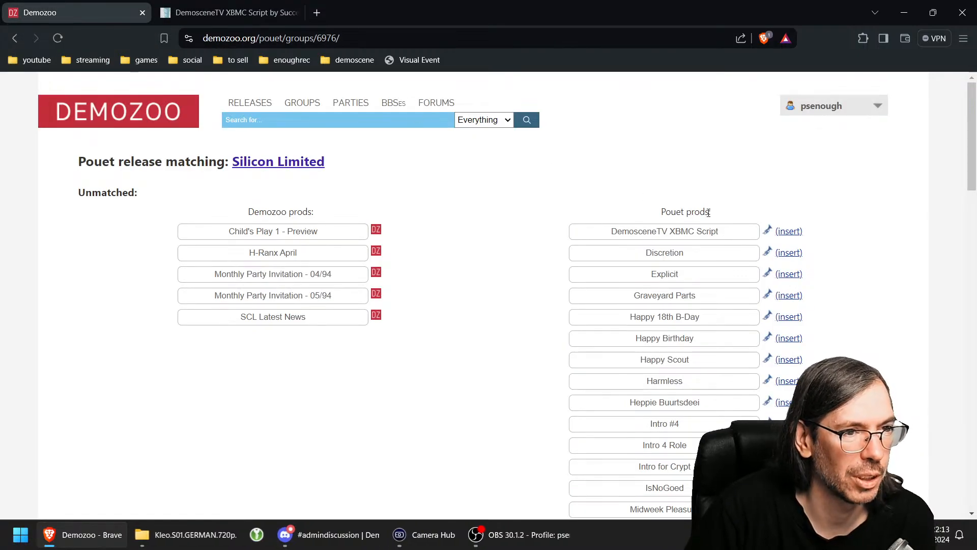
Step: Insert DemosceneTV XBMC Script as a new production of type Tool, removing the XBOX360 platform, and close its tab
left_click(789, 232)
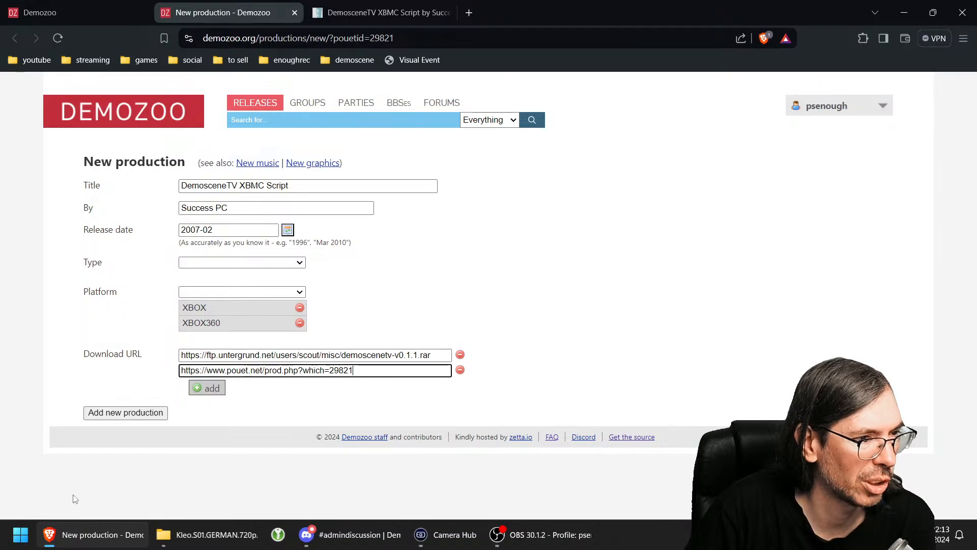
left_click(299, 322)
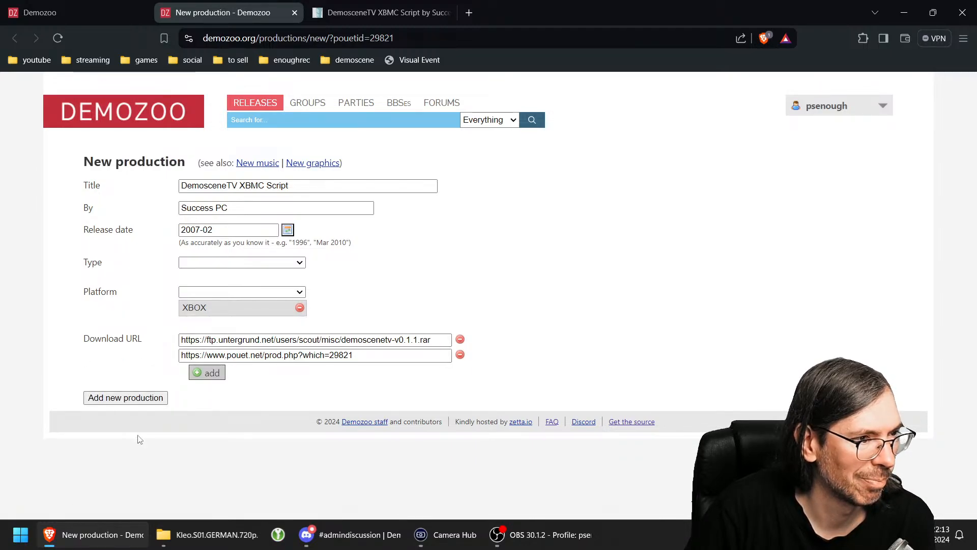
left_click(234, 263)
scroll(235, 319, "down", 5)
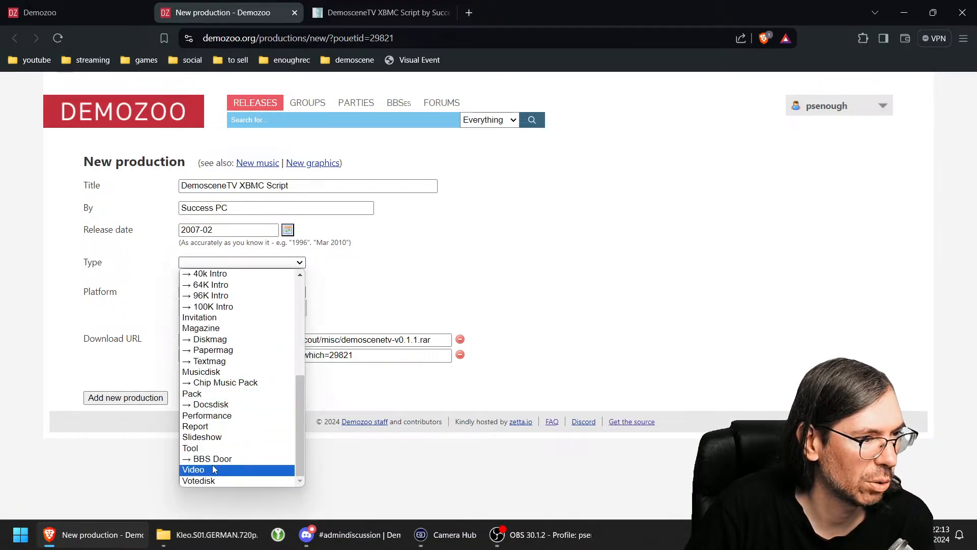
left_click(211, 448)
left_click(127, 413)
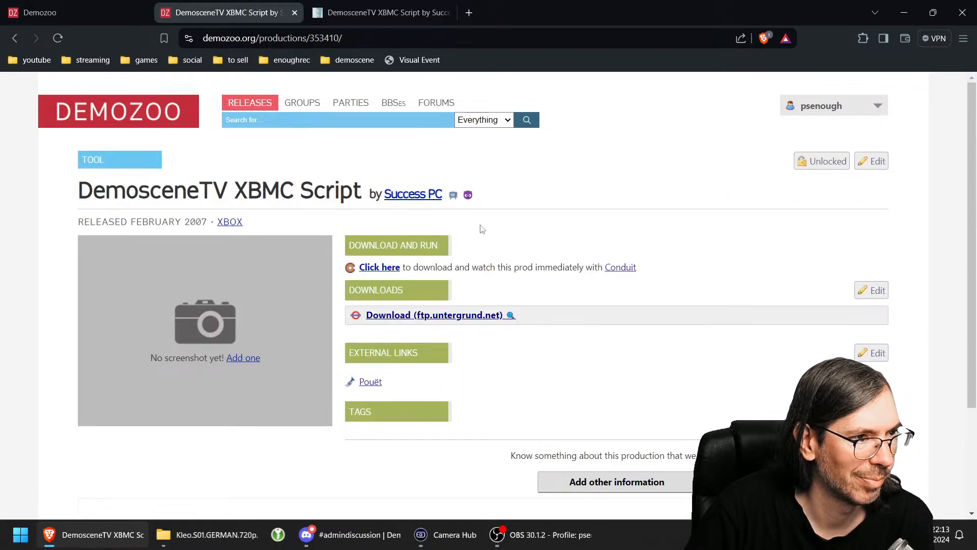
left_click(295, 13)
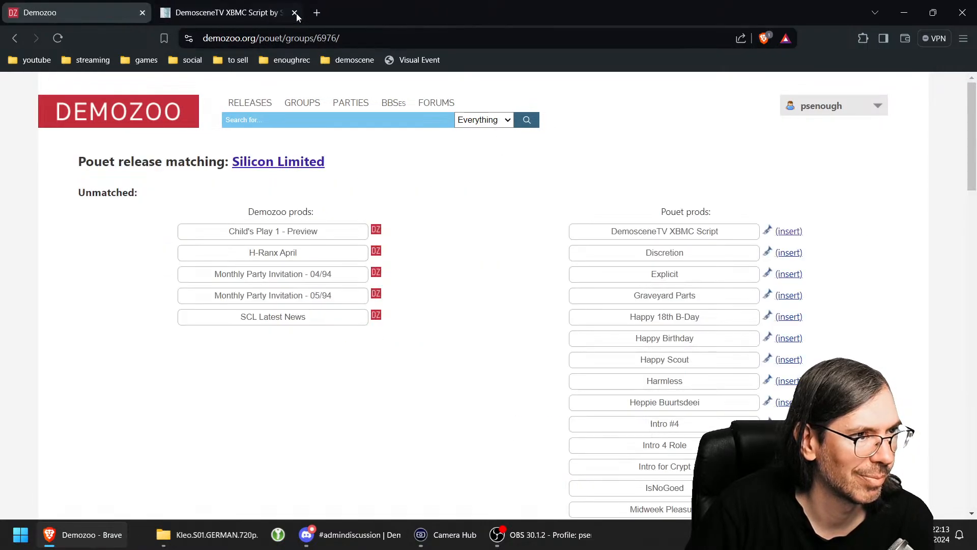
Step: Insert Discretion as a new production with its prefilled details, and close the leftover tabs
left_click(777, 253)
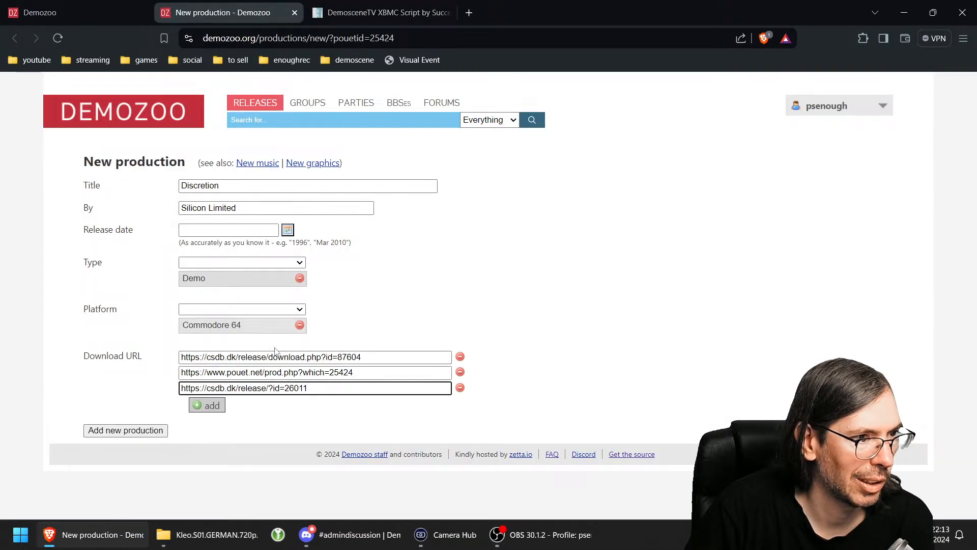
left_click(119, 436)
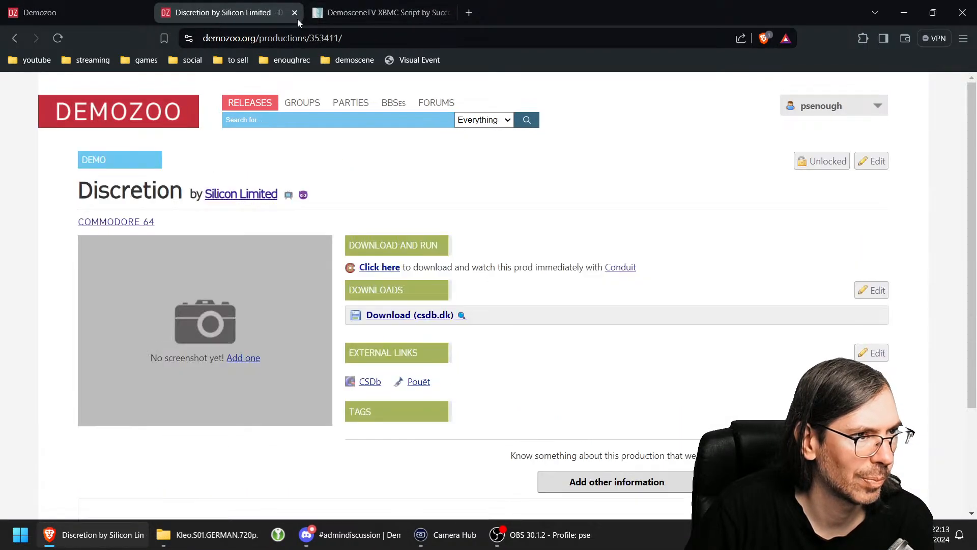
left_click(295, 13)
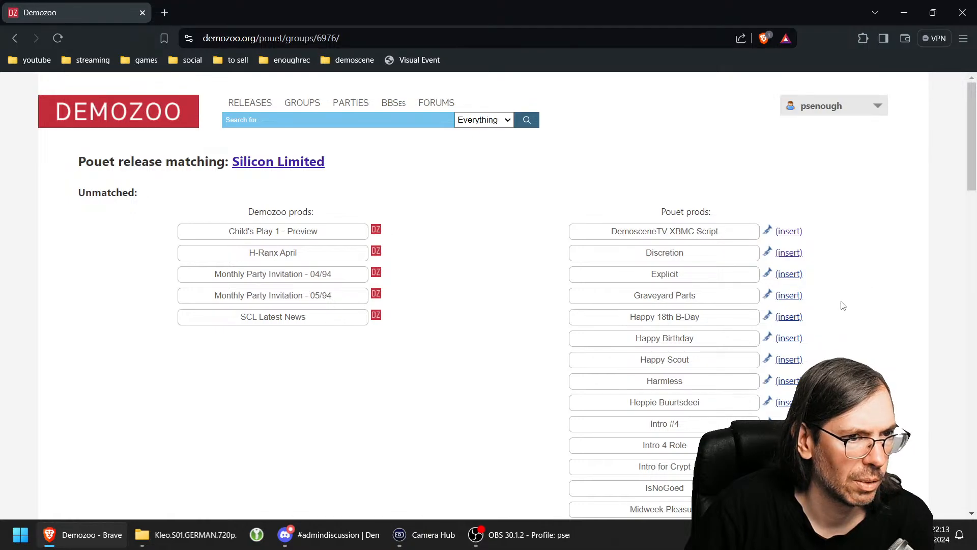
Step: Insert Explicit and Graveyard Parts as new productions with their prefilled details, closing each production's tab
left_click(788, 275)
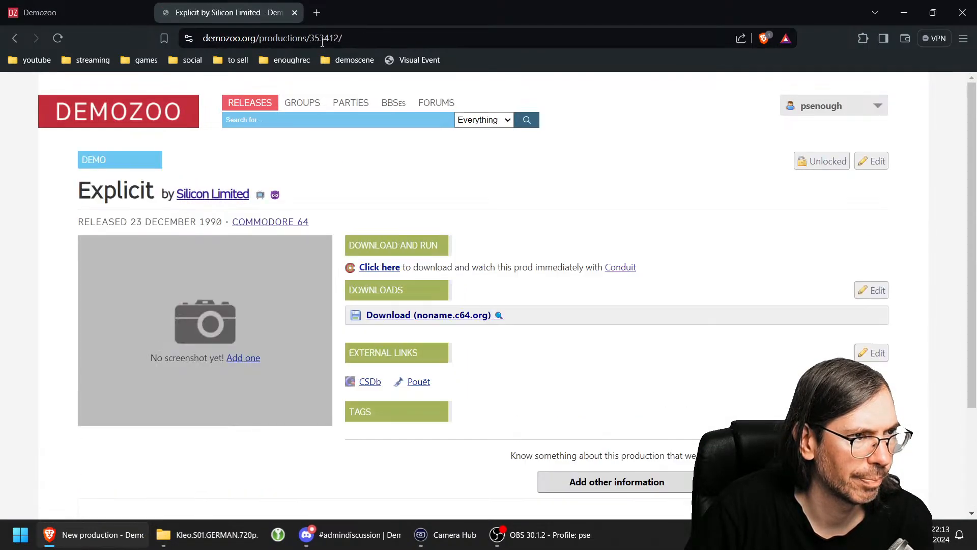
left_click(295, 12)
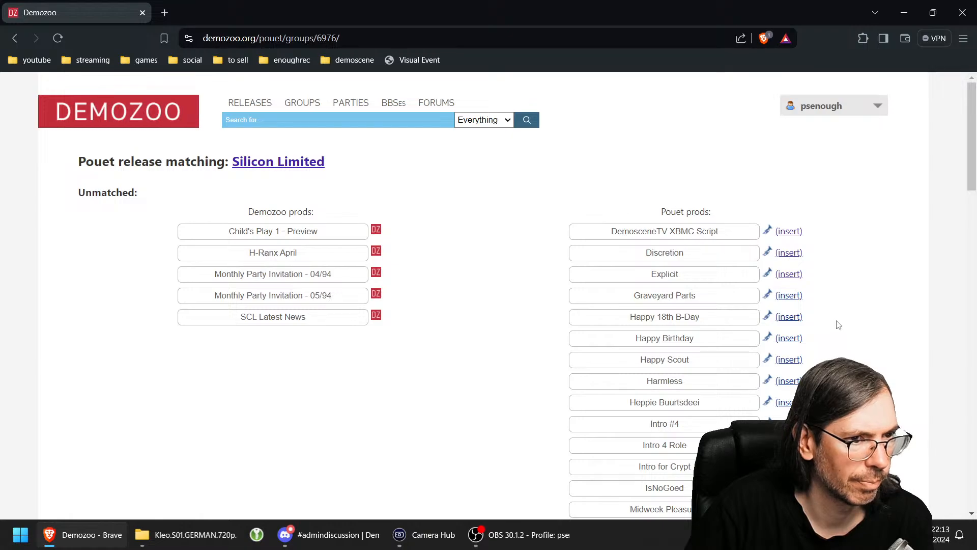
scroll(840, 325, "down", 1)
left_click(790, 232)
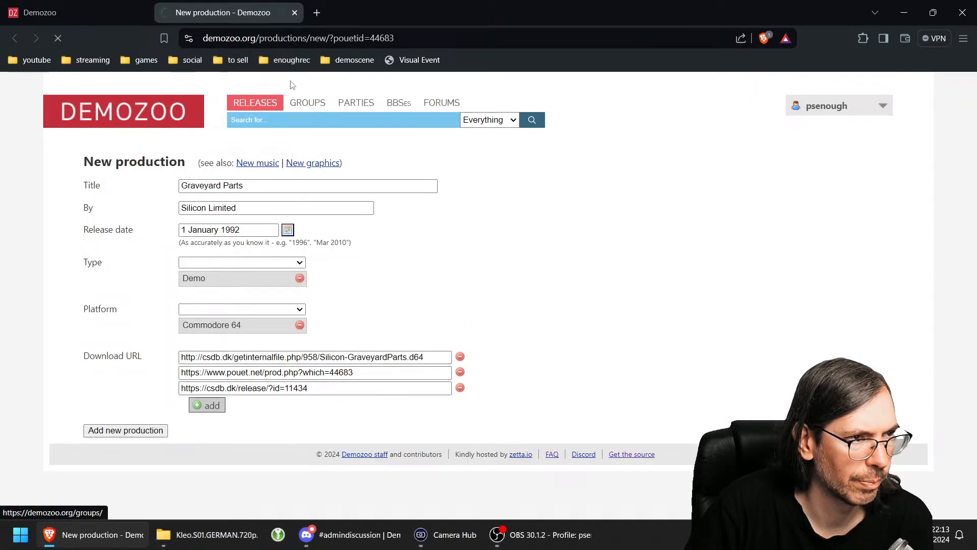
left_click(295, 12)
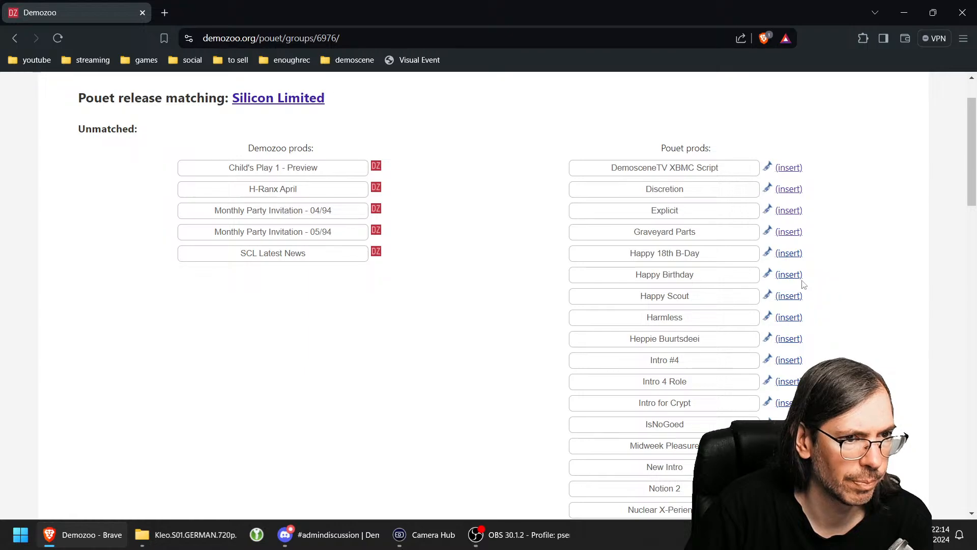
Step: Insert Happy 18th B-Day as a new production with its prefilled details, check it against CSDb, and refresh the matching list
left_click(790, 253)
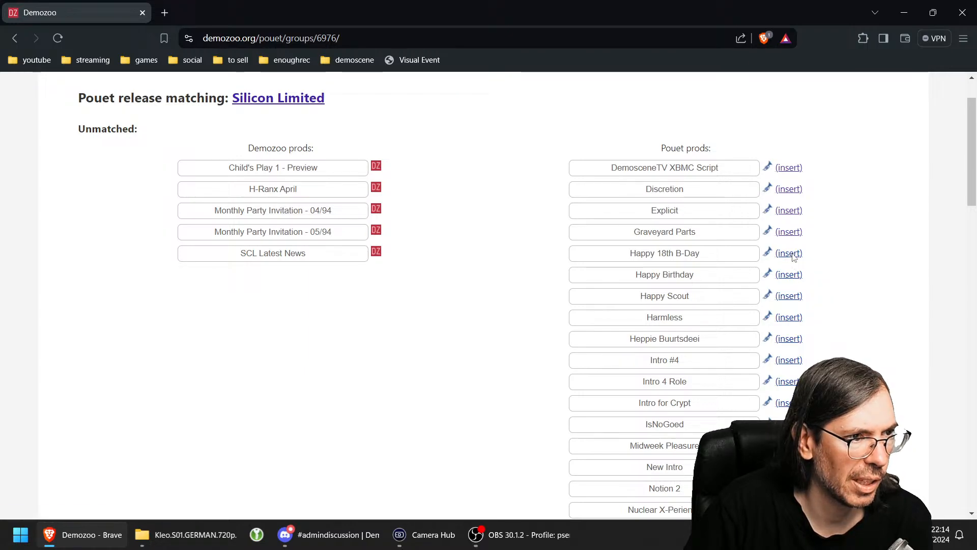
left_click(116, 432)
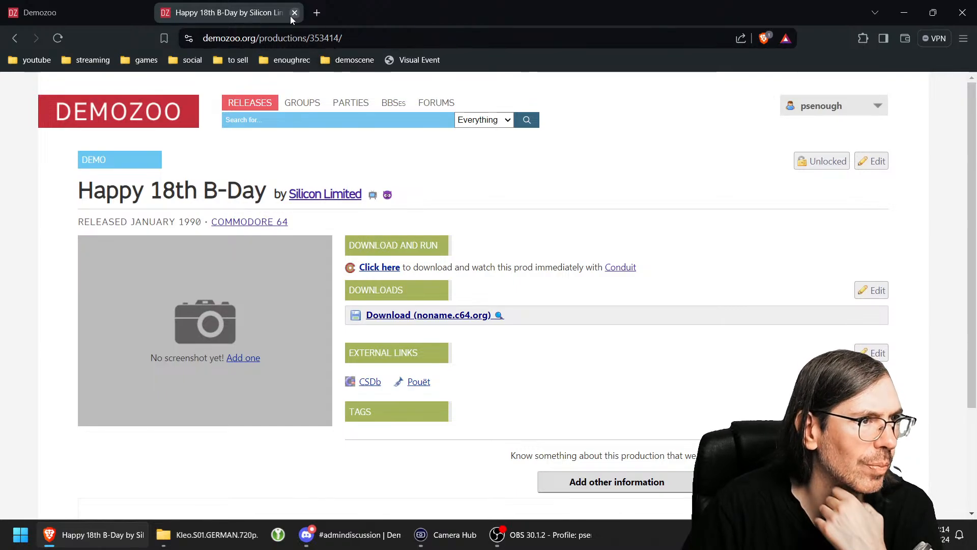
left_click(369, 386)
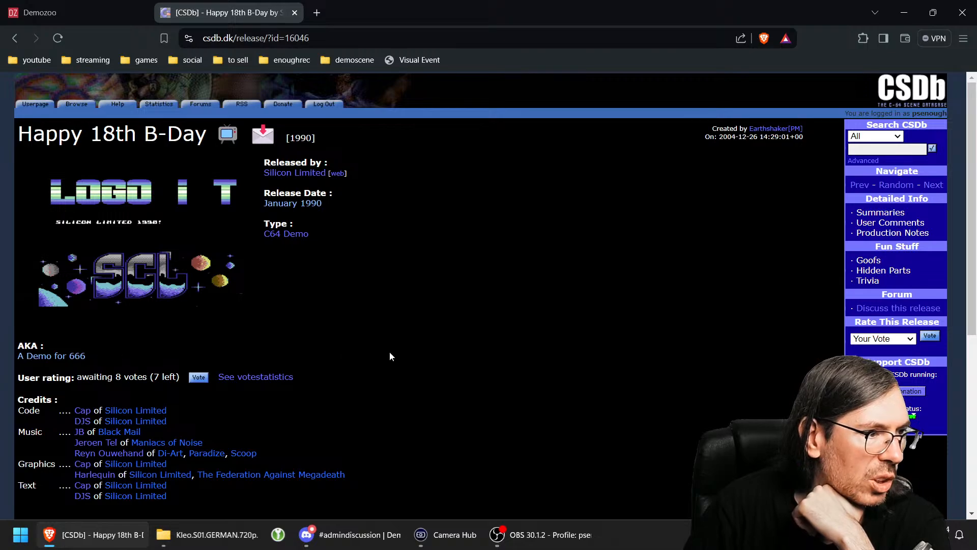
scroll(390, 356, "down", 2)
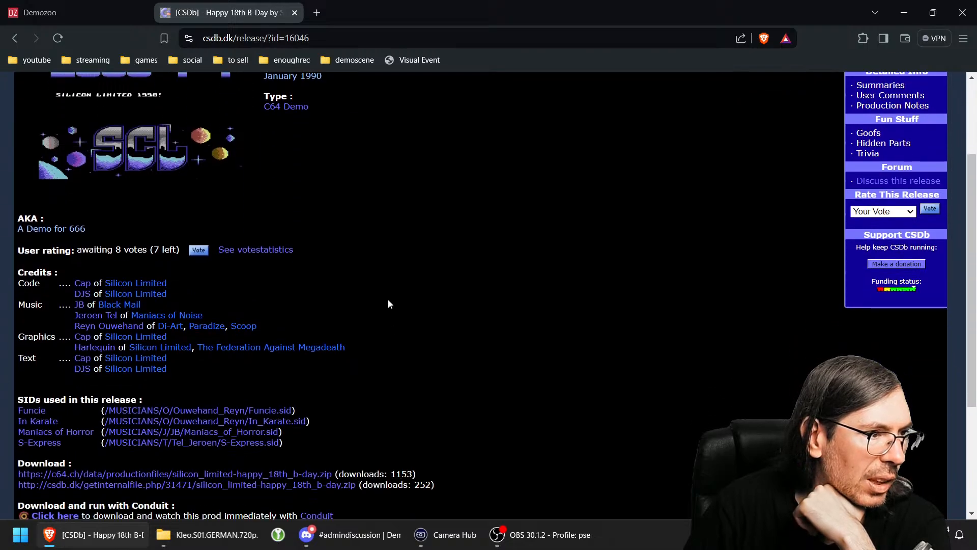
left_click(295, 13)
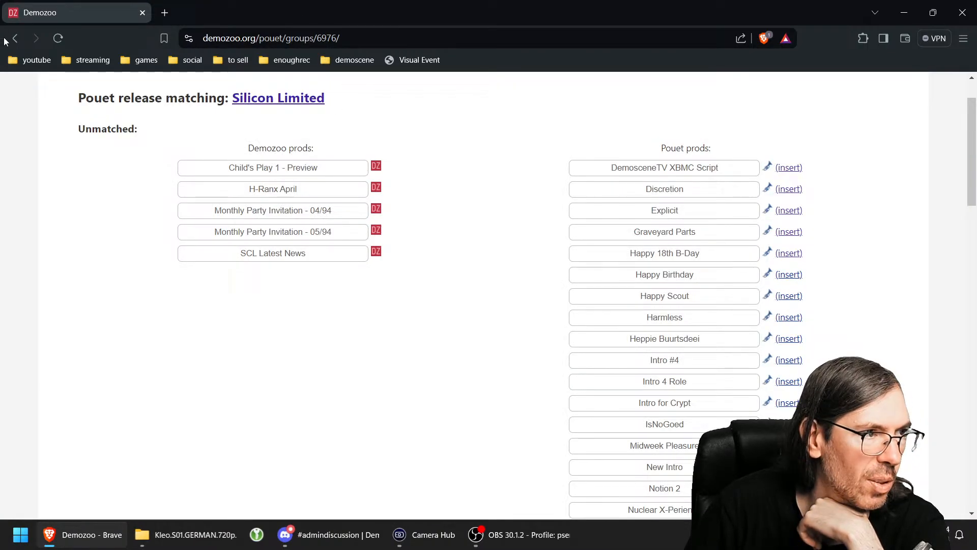
left_click(56, 38)
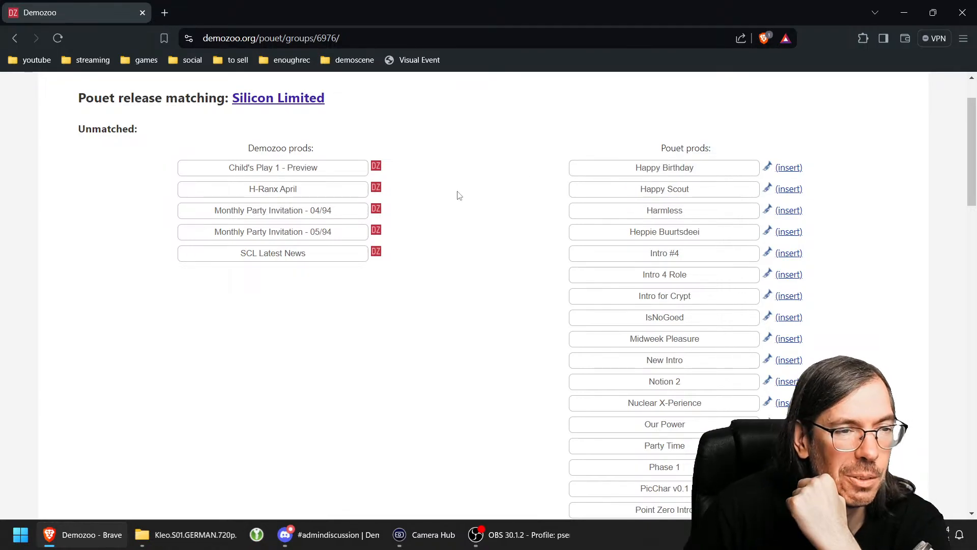
Step: Insert Happy Birthday, released 26 September 1989, and Happy Scout with its prefilled details as new productions, closing each production's tab
left_click(790, 168)
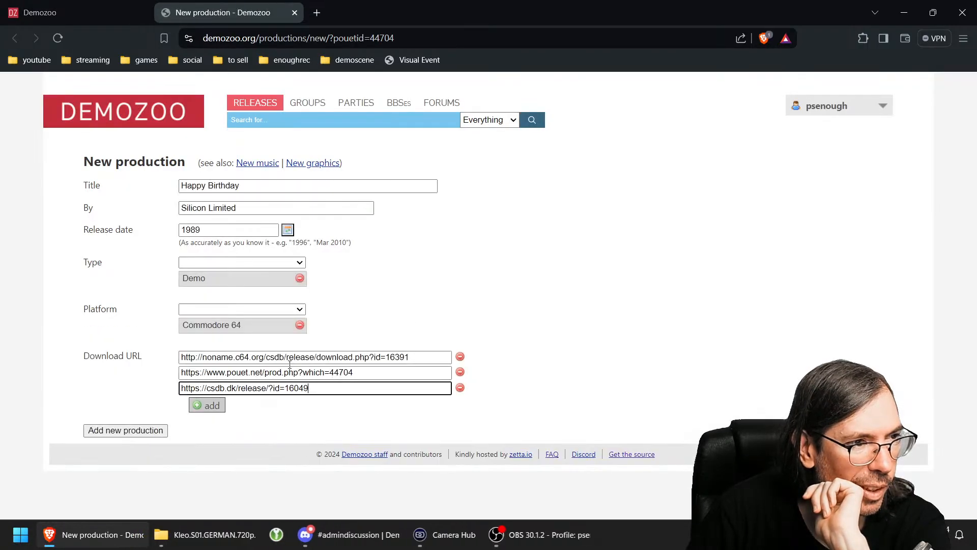
left_click(113, 432)
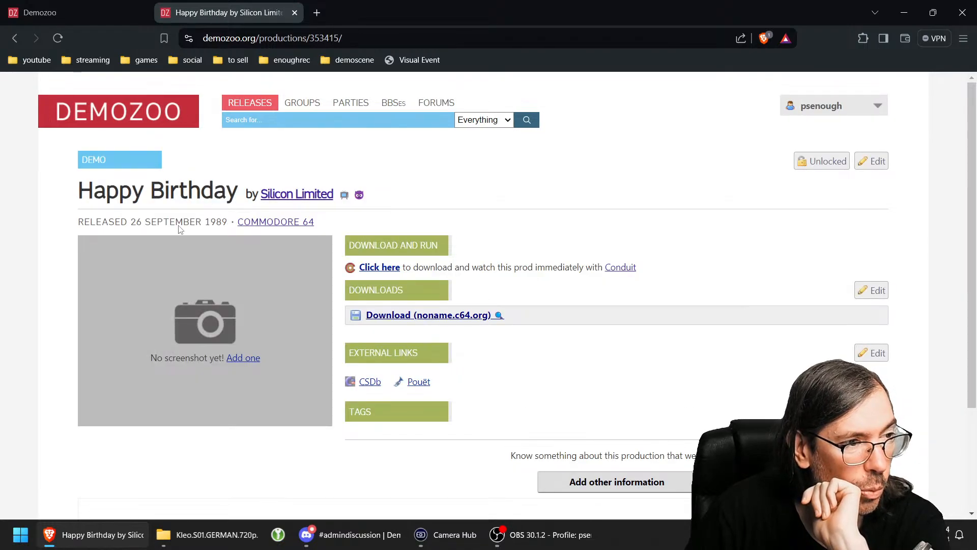
left_click(295, 13)
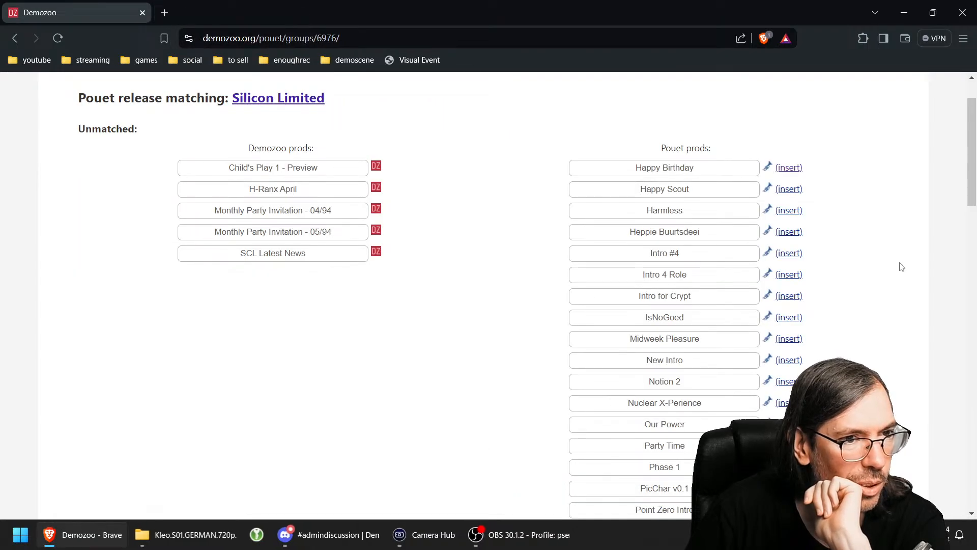
left_click(794, 192)
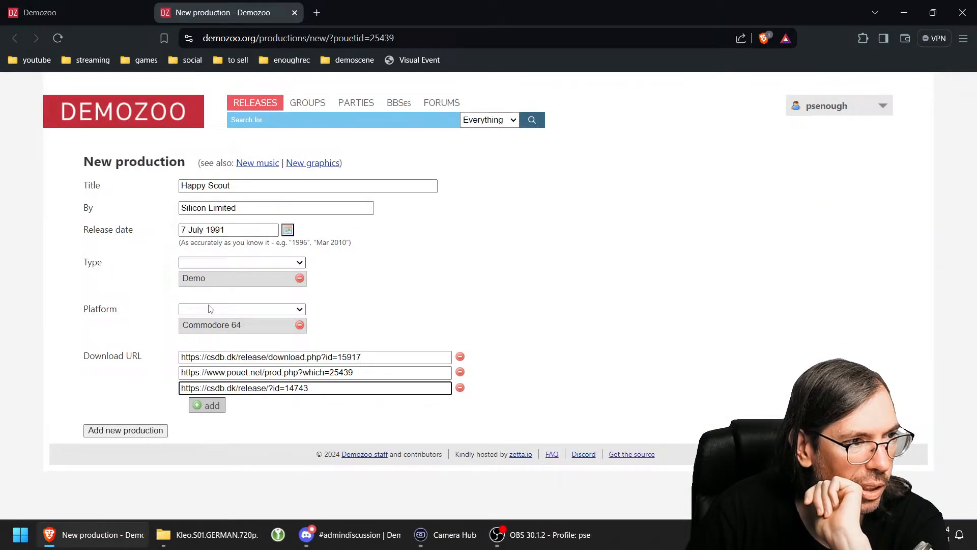
left_click(106, 436)
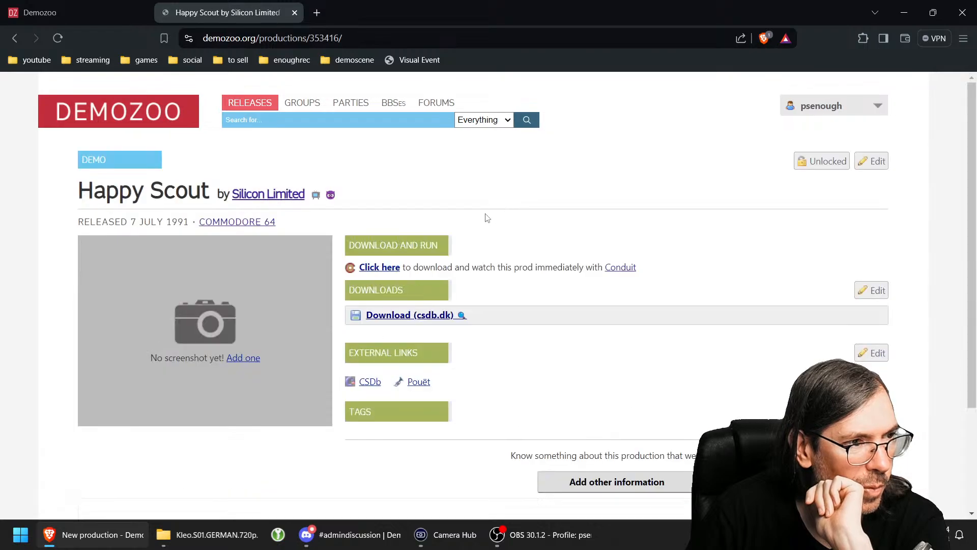
left_click(294, 13)
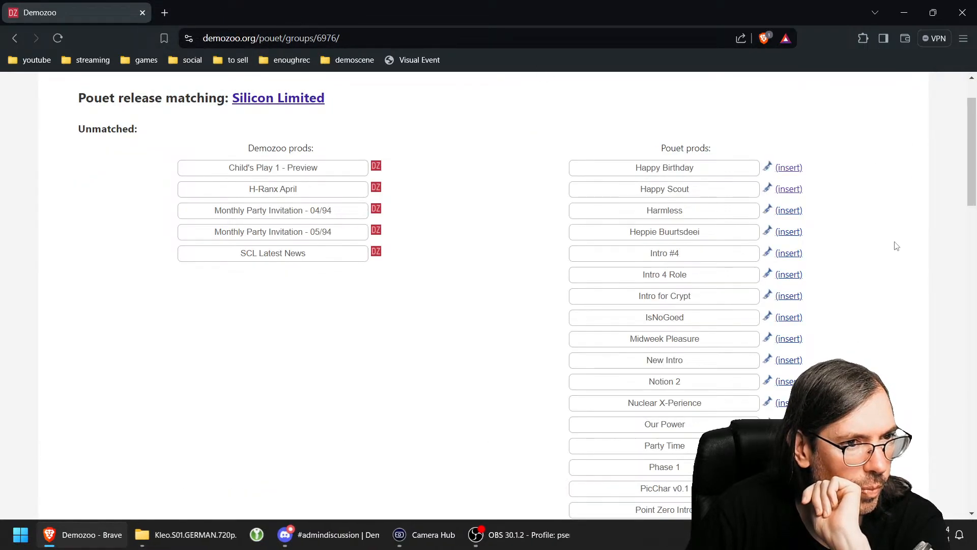
Step: Insert Harmless as a new production with release date 1990, check it against CSDb, and refresh the matching list
left_click(787, 213)
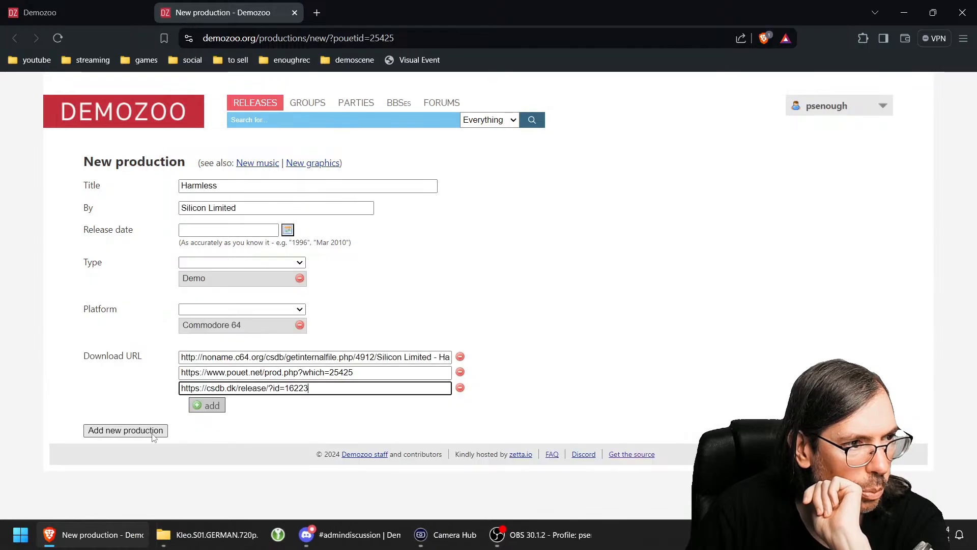
left_click(128, 432)
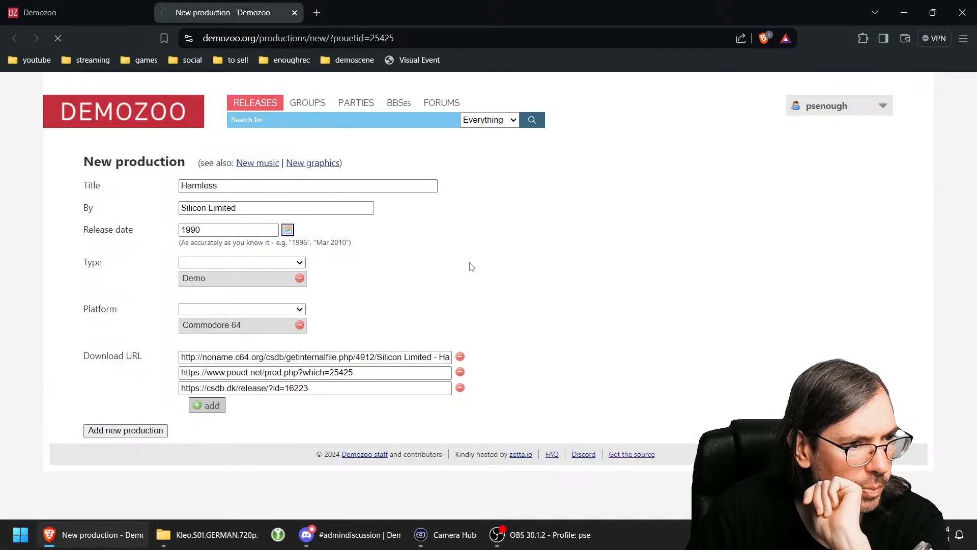
left_click(376, 379)
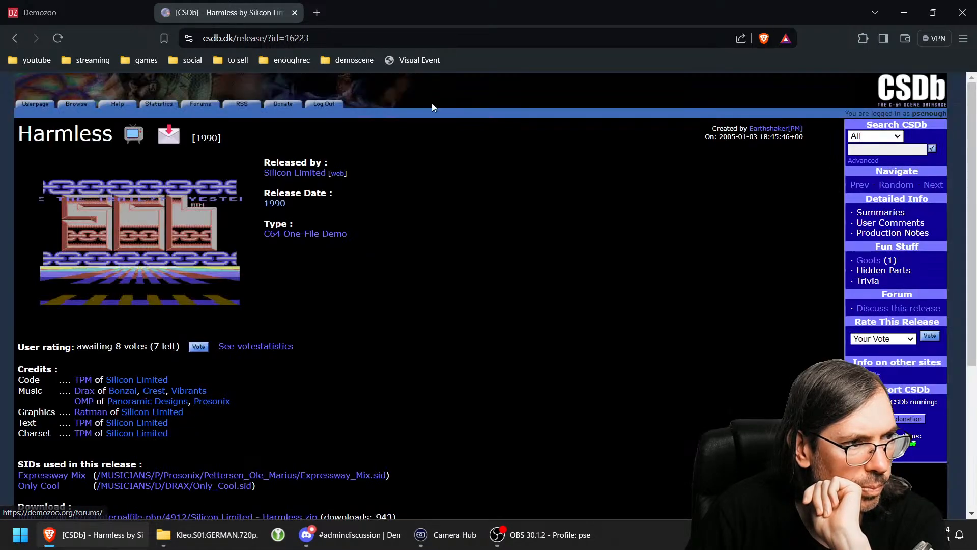
left_click(294, 12)
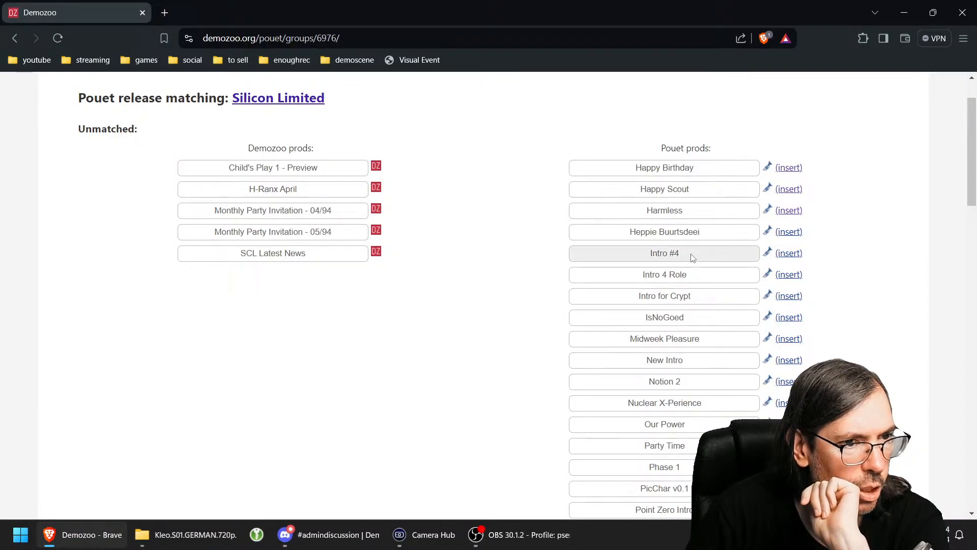
left_click(64, 40)
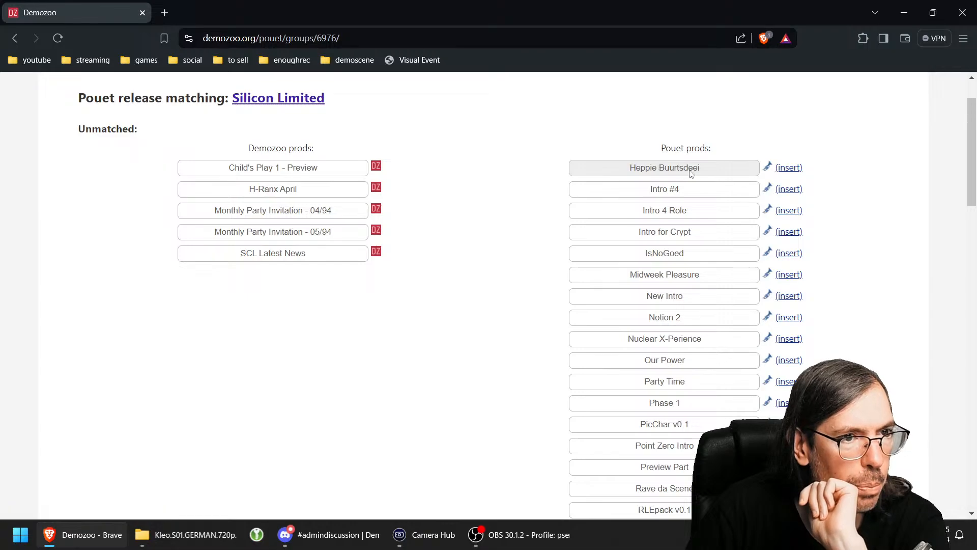
Step: Check the group, release date and type of Heppie Buurtsdeei on Pouet and CSDb, and return to the matching list
right_click(774, 171)
left_click(786, 180)
left_click(278, 12)
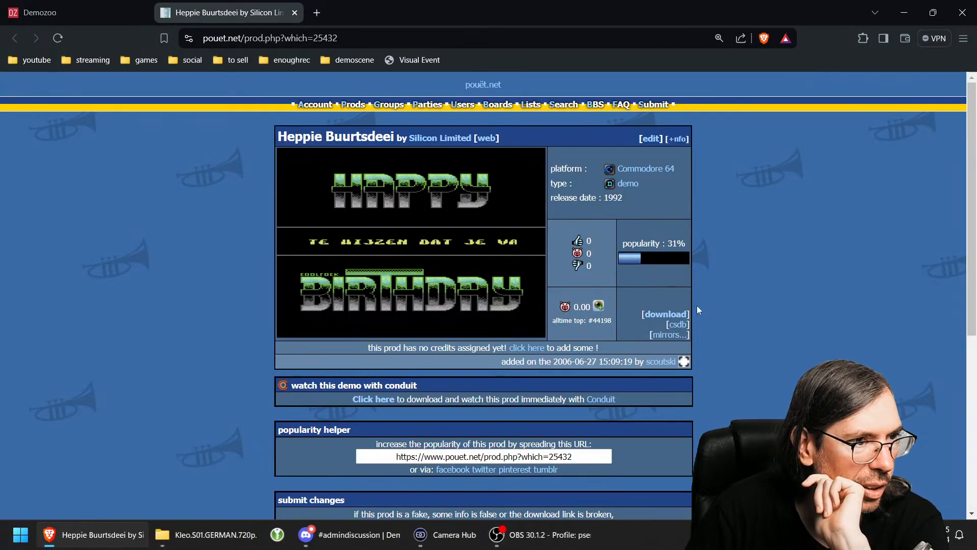
left_click(677, 325)
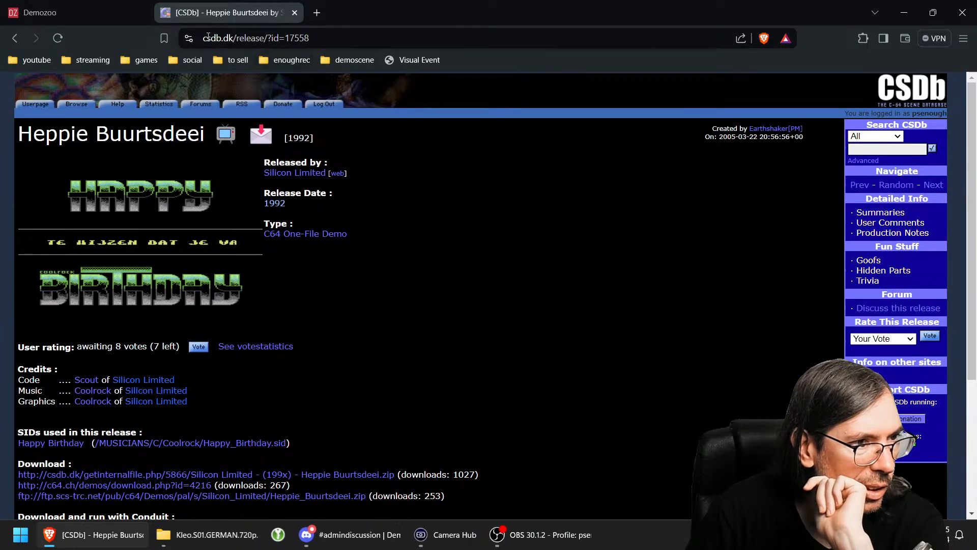
left_click(74, 11)
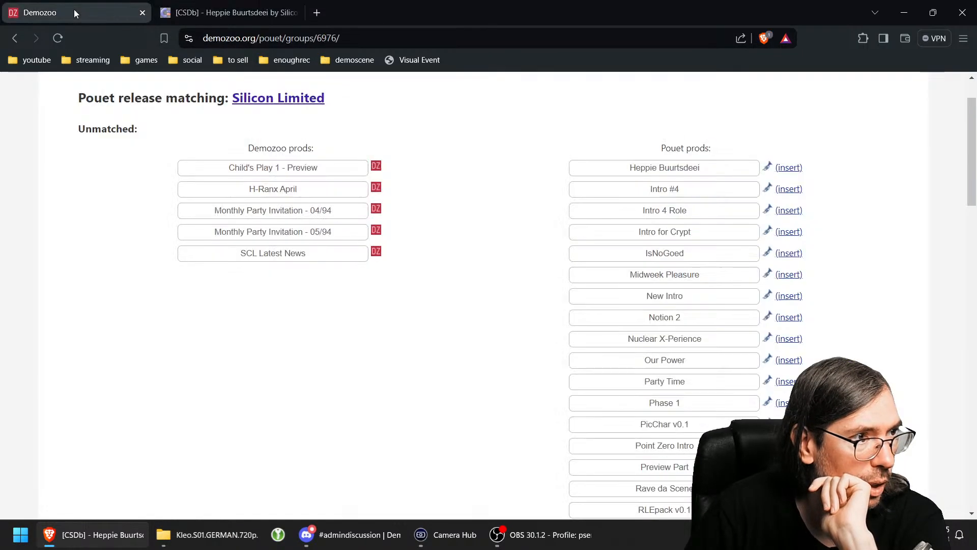
Step: Insert Heppie Buurtsdeei as a new production with its prefilled details, and close its production and CSDb tabs
left_click(789, 167)
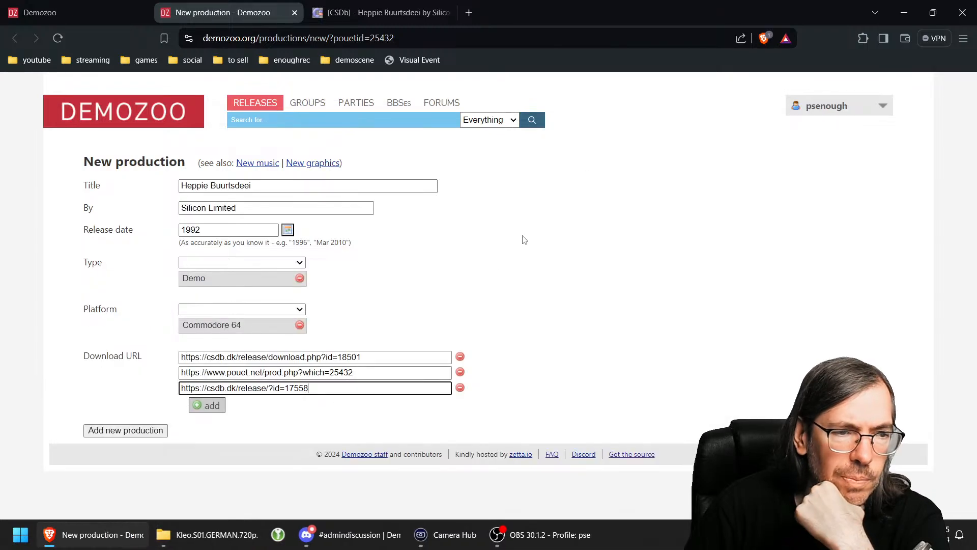
left_click(126, 430)
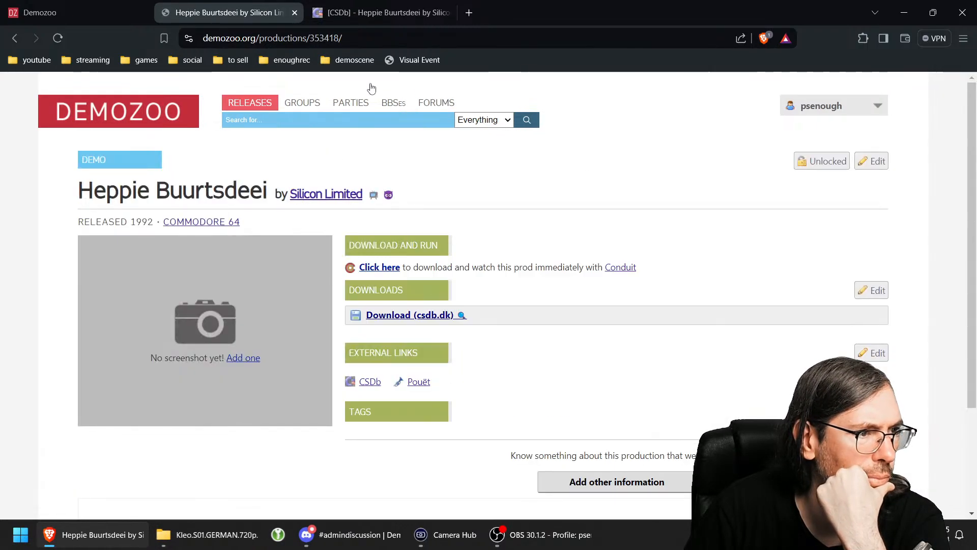
left_click(295, 12)
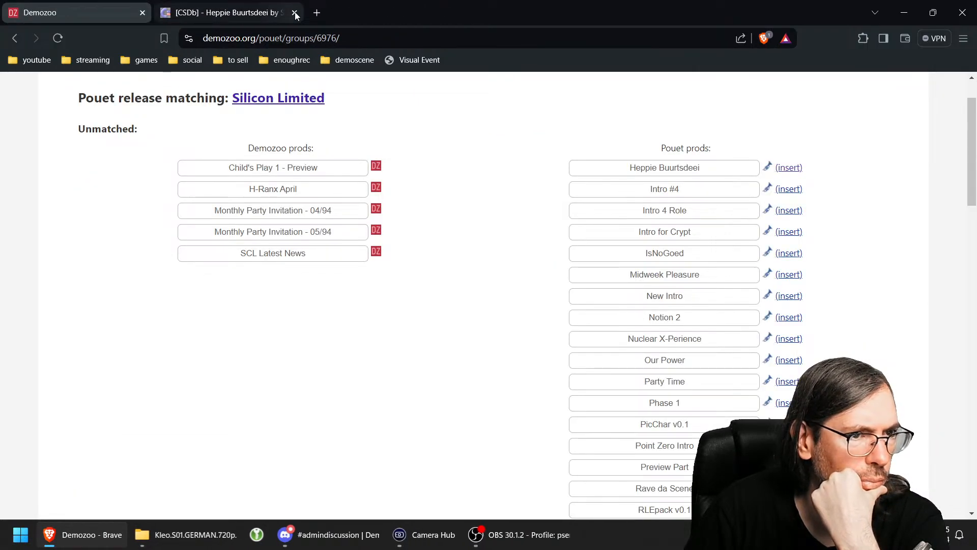
left_click(295, 12)
Step: Check Intro #4's type, release date and credits on Pouet and CSDb, and close its tab
right_click(768, 188)
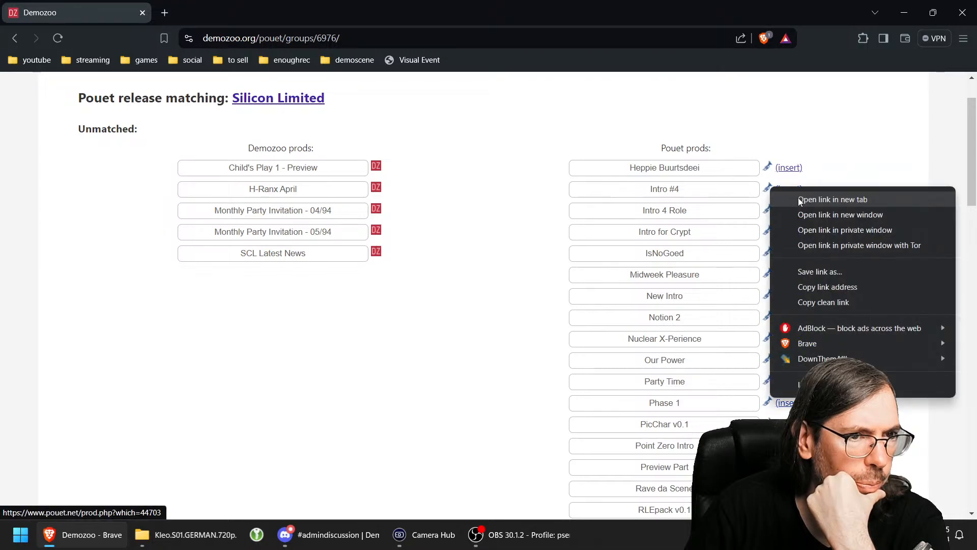
left_click(800, 200)
key("ctrl+Tab")
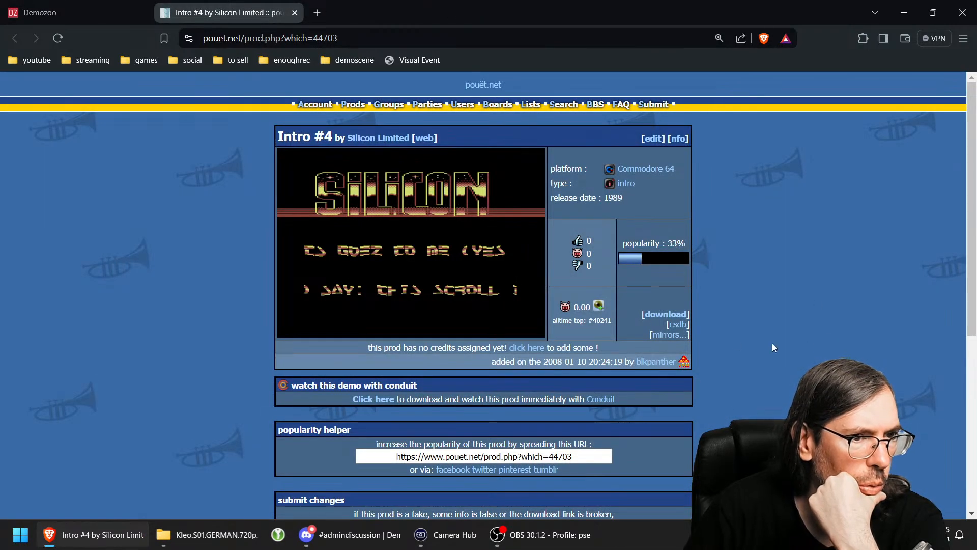
left_click(677, 324)
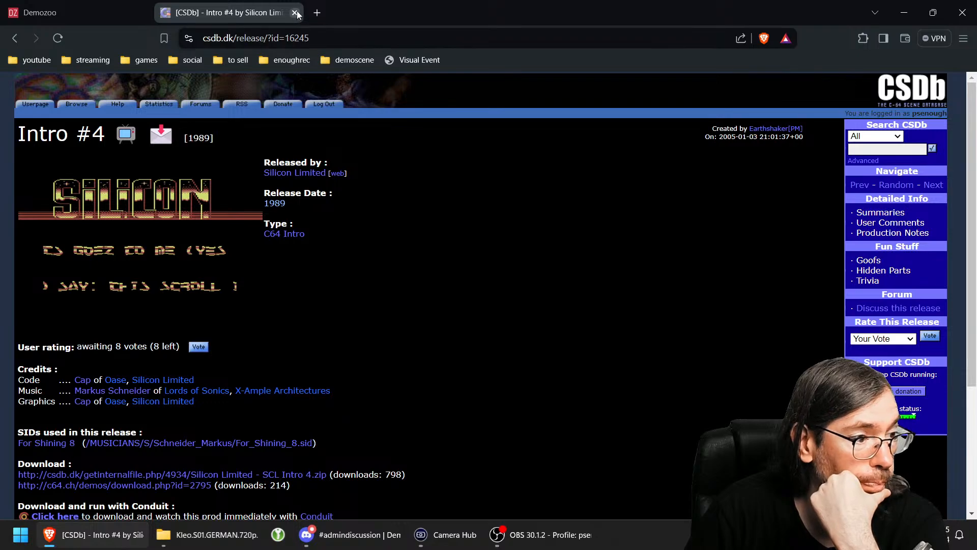
scroll(514, 354, "down", 1)
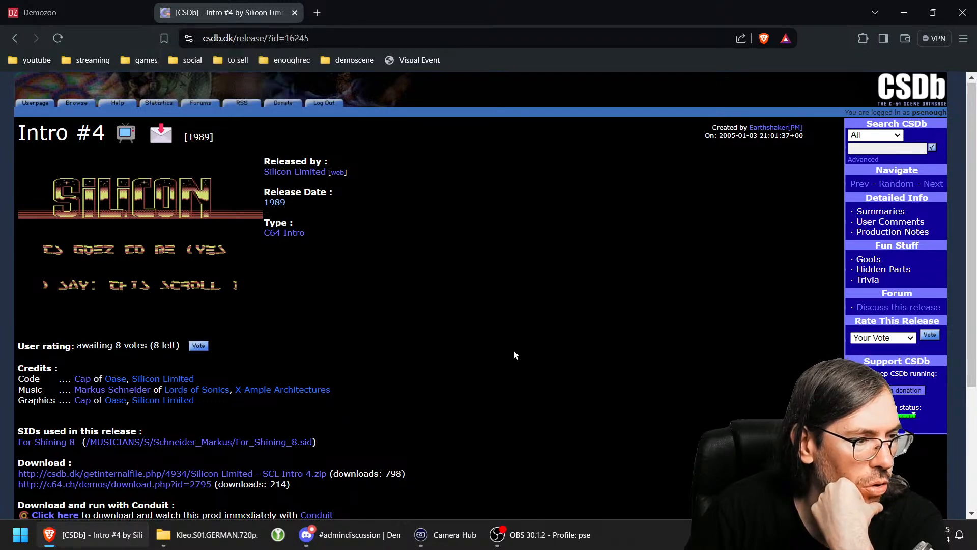
scroll(514, 355, "down", 2)
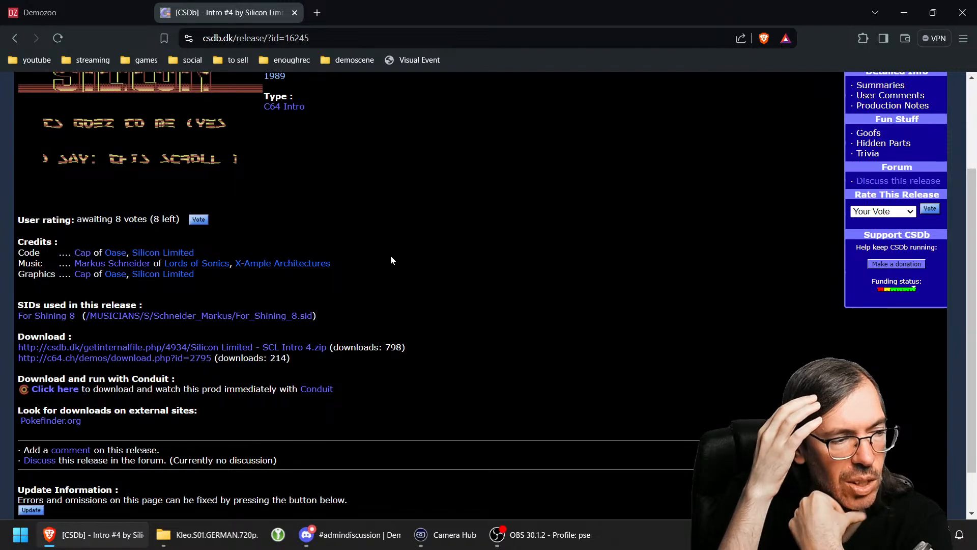
scroll(390, 255, "up", 2)
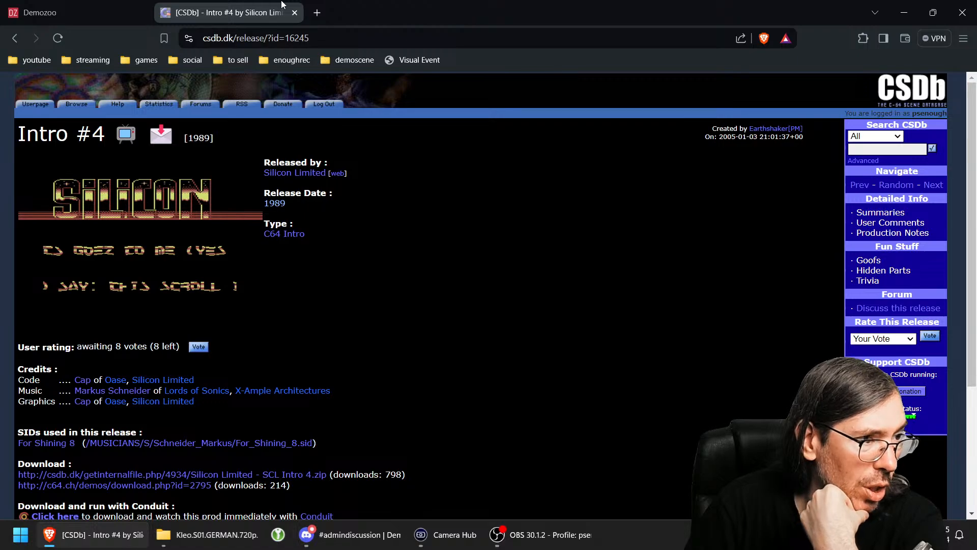
left_click(295, 12)
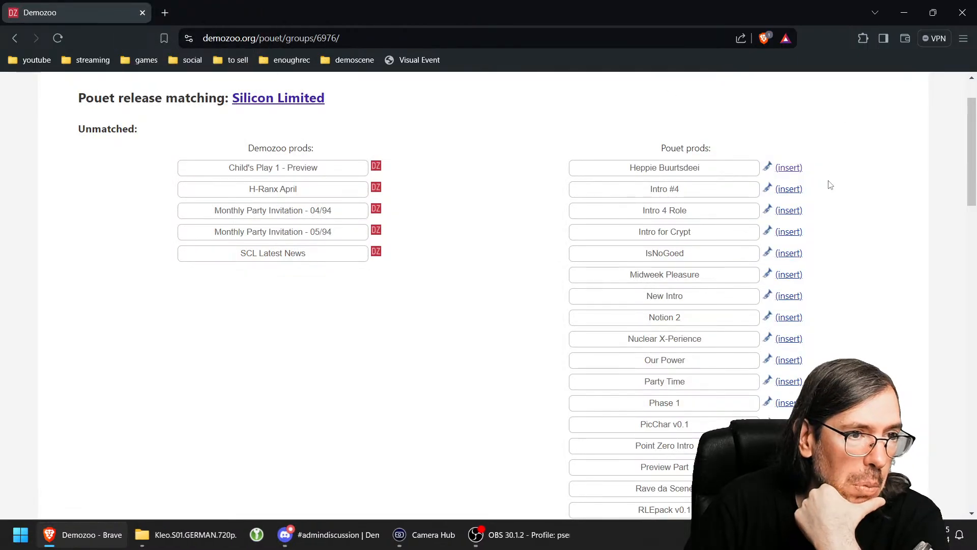
Step: Insert Intro #4 as a new production with its prefilled details, close its tab, and refresh the matching list
left_click(790, 192)
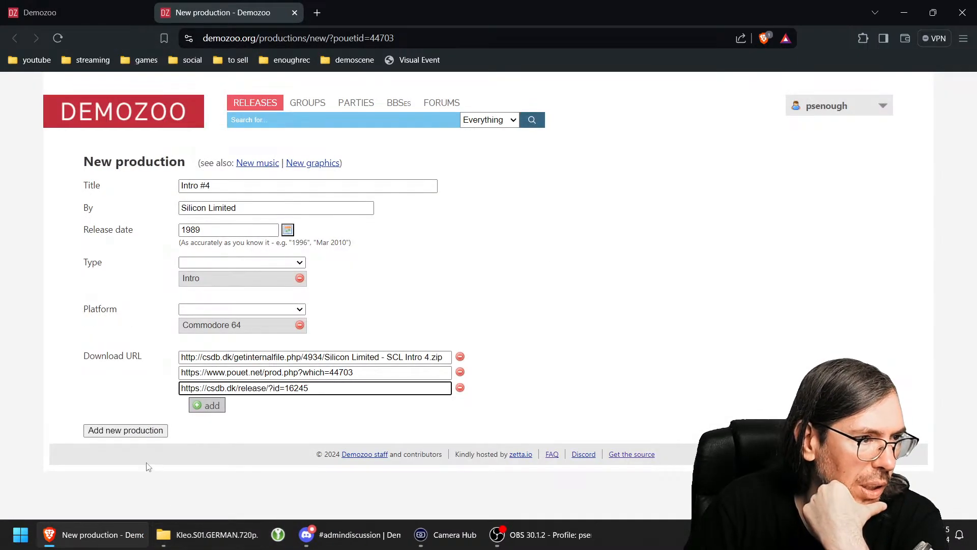
left_click(118, 430)
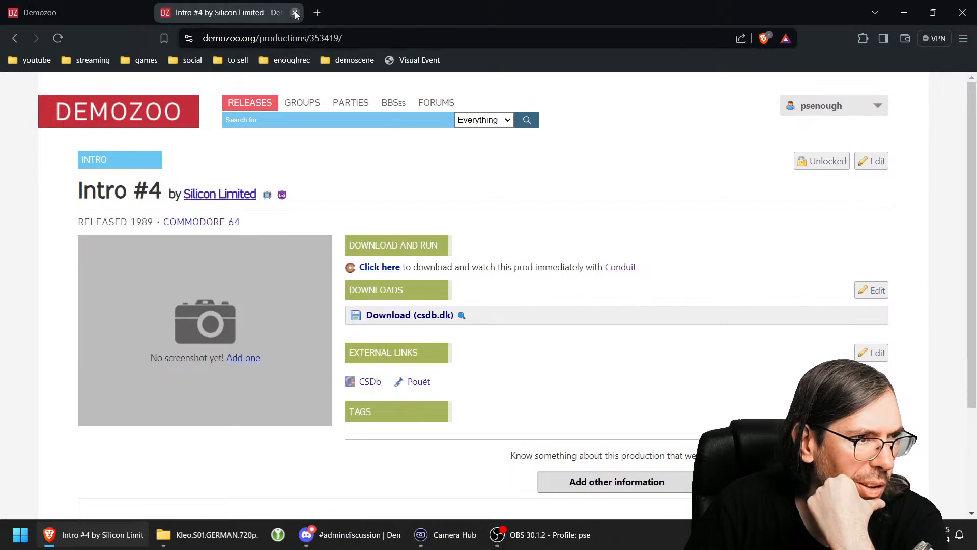
left_click(294, 12)
left_click(58, 38)
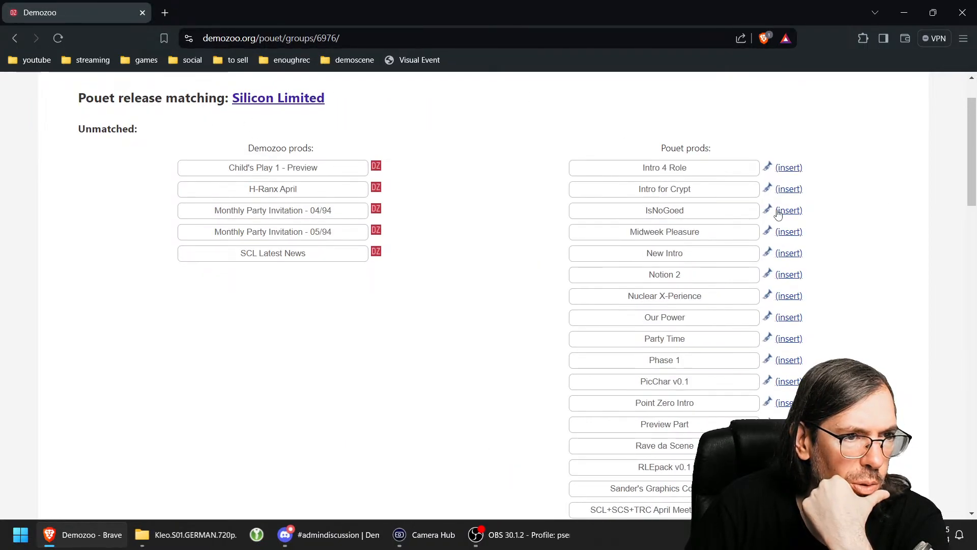
Step: Check the group, type and release date of Intro 4 Role on its Pouet page and linked CSDb entry
right_click(767, 171)
left_click(790, 179)
left_click(239, 13)
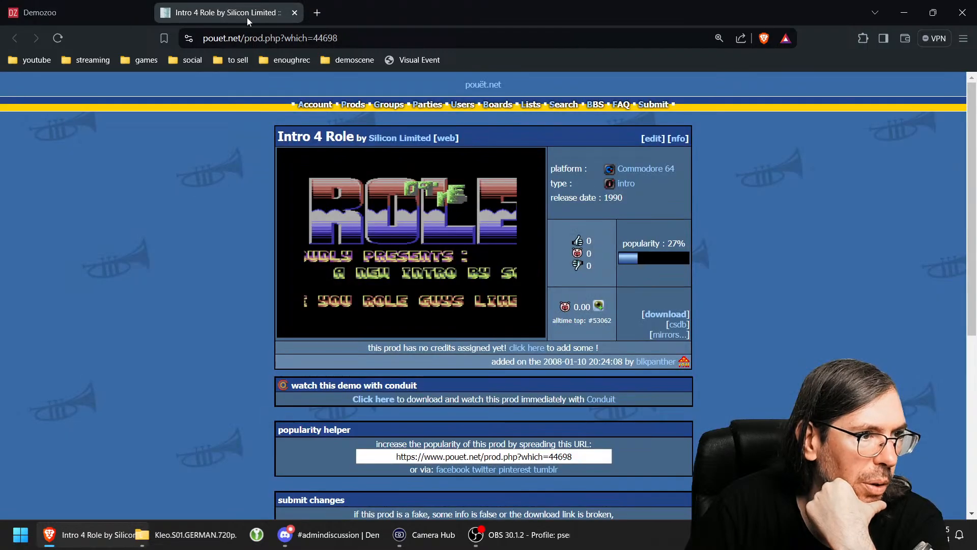
left_click(678, 325)
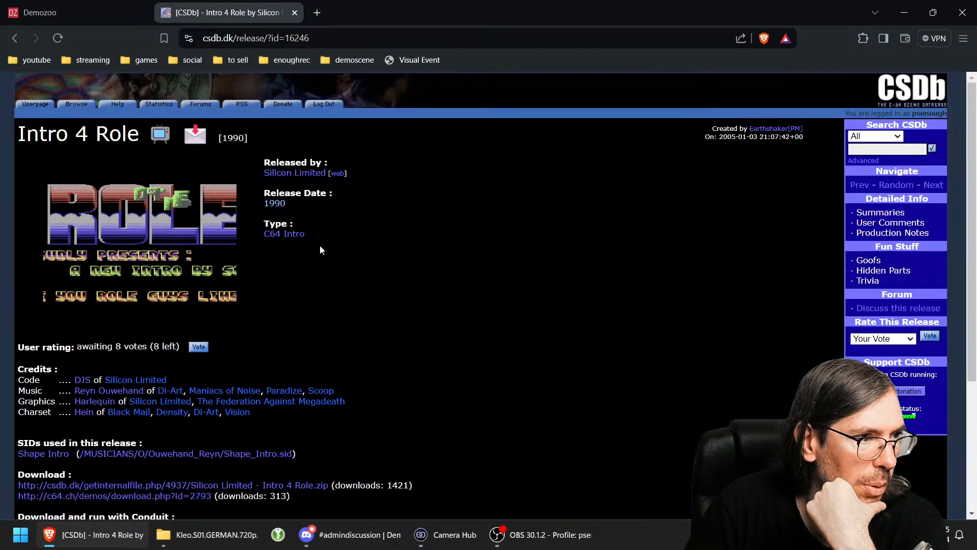
left_click(294, 12)
left_click(796, 167)
left_click(208, 390)
type("https://csdb.dk/release/?id=16246")
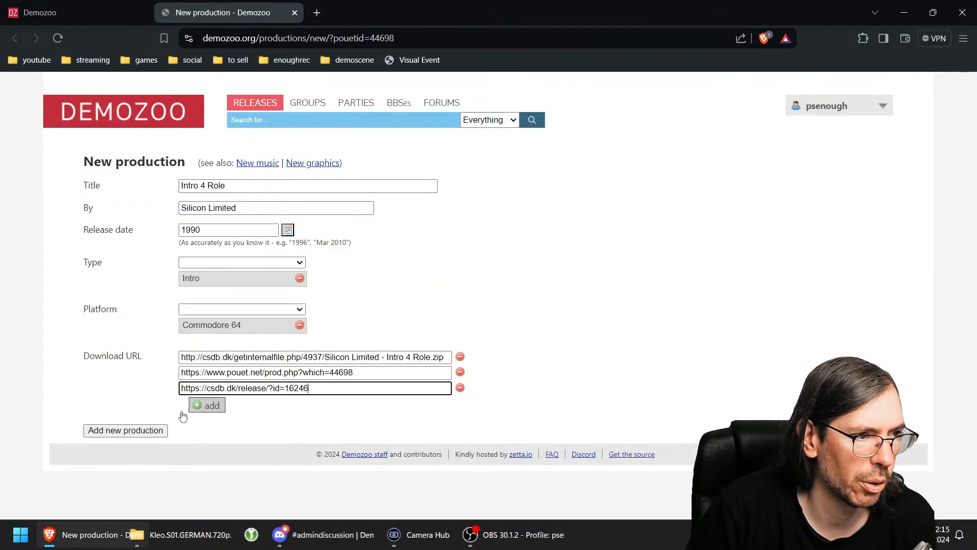
left_click(125, 430)
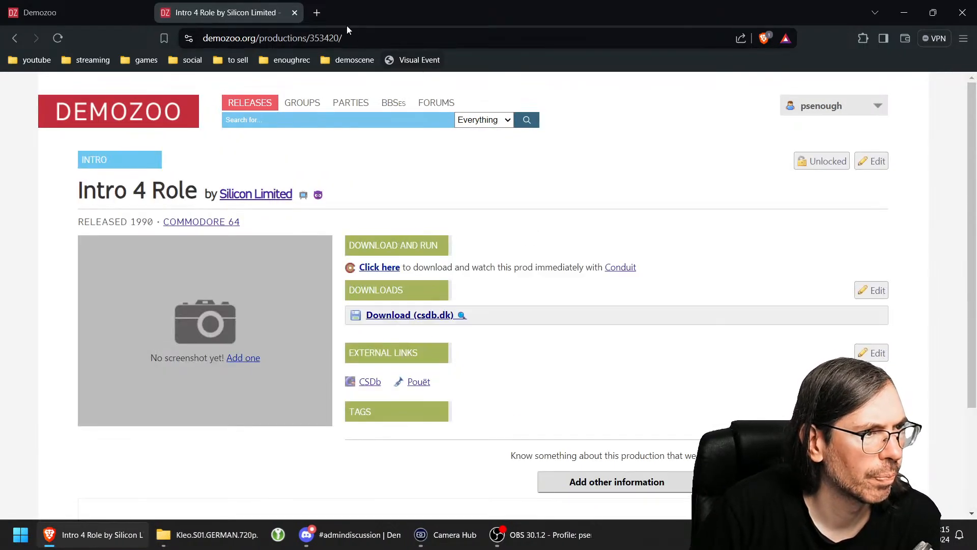
left_click(294, 12)
left_click(774, 189)
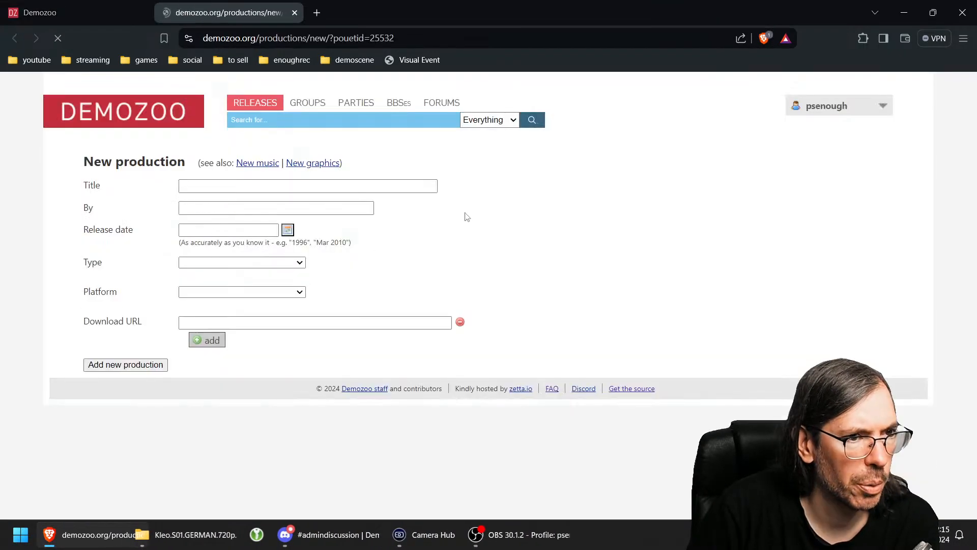
left_click(207, 404)
type("https://csdb.dk/release/?id=36148")
left_click(117, 432)
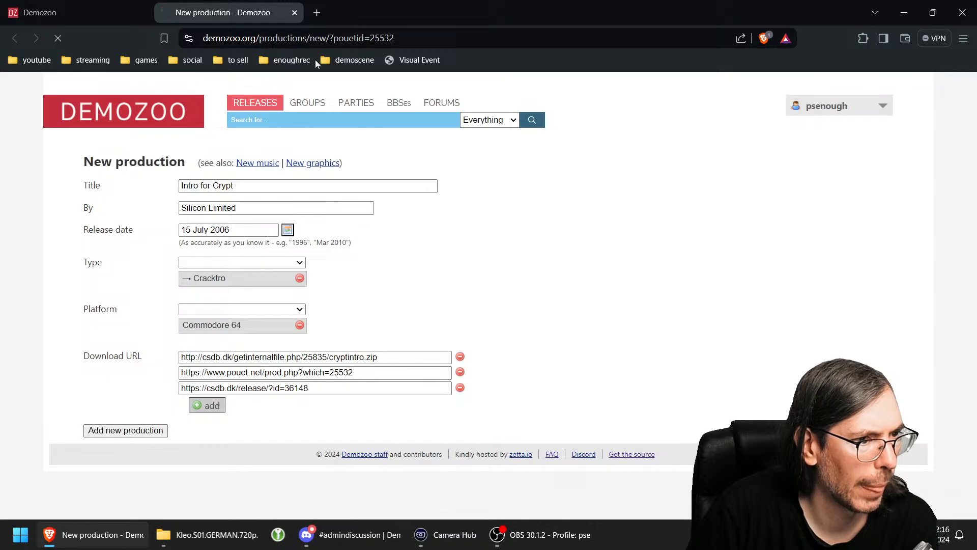
left_click(294, 12)
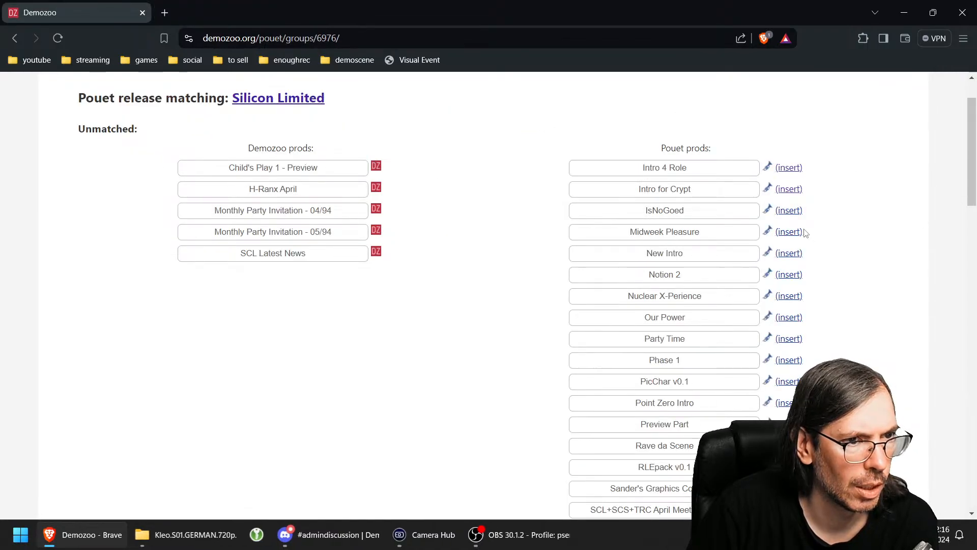
left_click(787, 210)
left_click(208, 388)
type("https://csdb.dk/release/?id=16247")
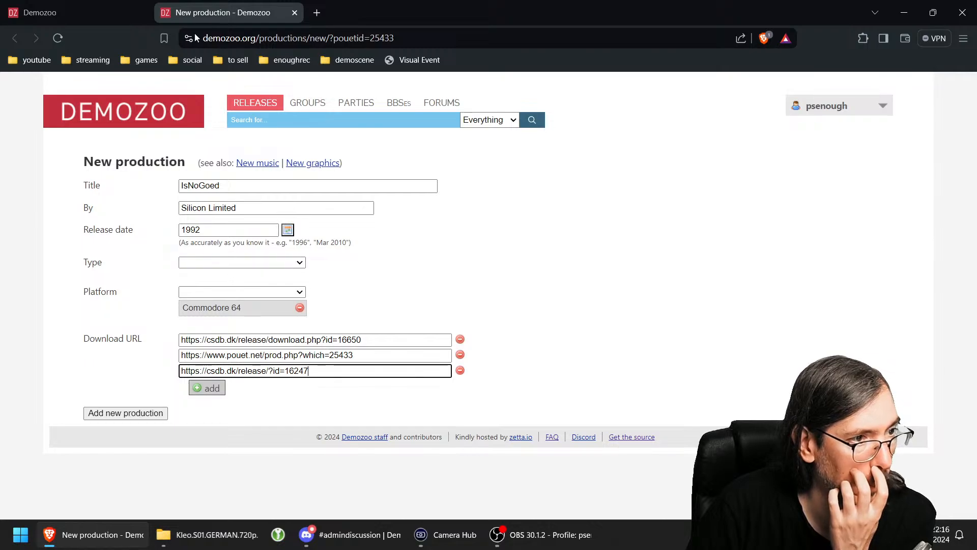
Step: Check the type and release date of IsNoGoed on its Pouet page and linked CSDb entry
left_click(71, 11)
right_click(766, 210)
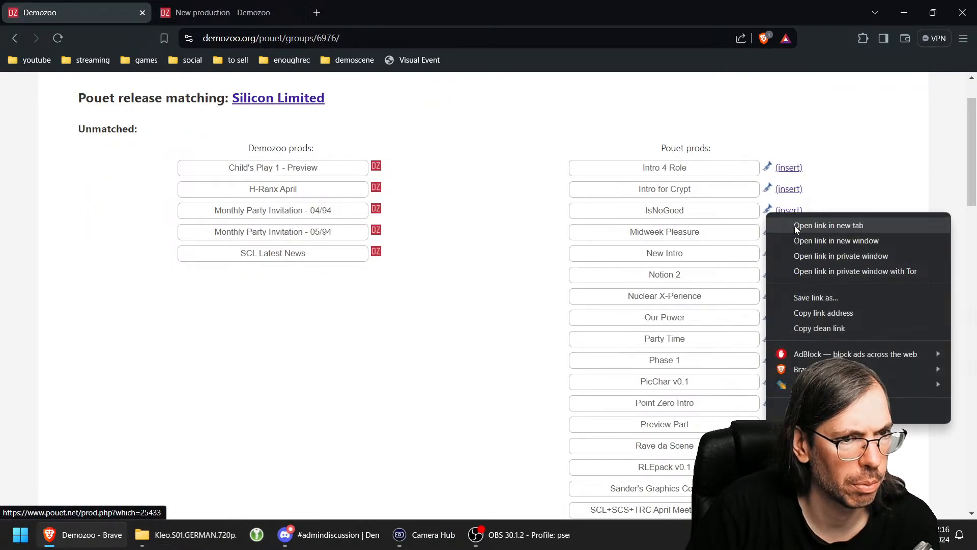
left_click(814, 222)
left_click(386, 13)
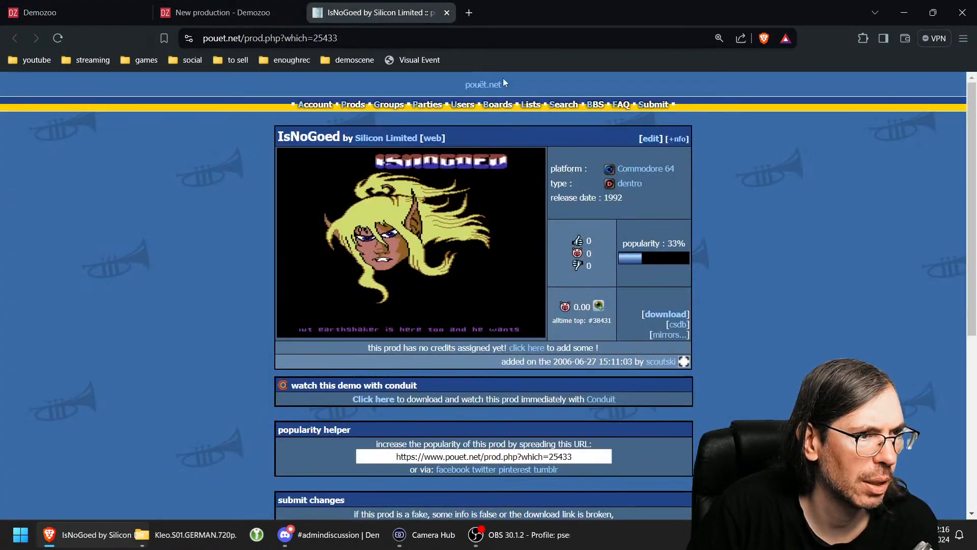
left_click(677, 325)
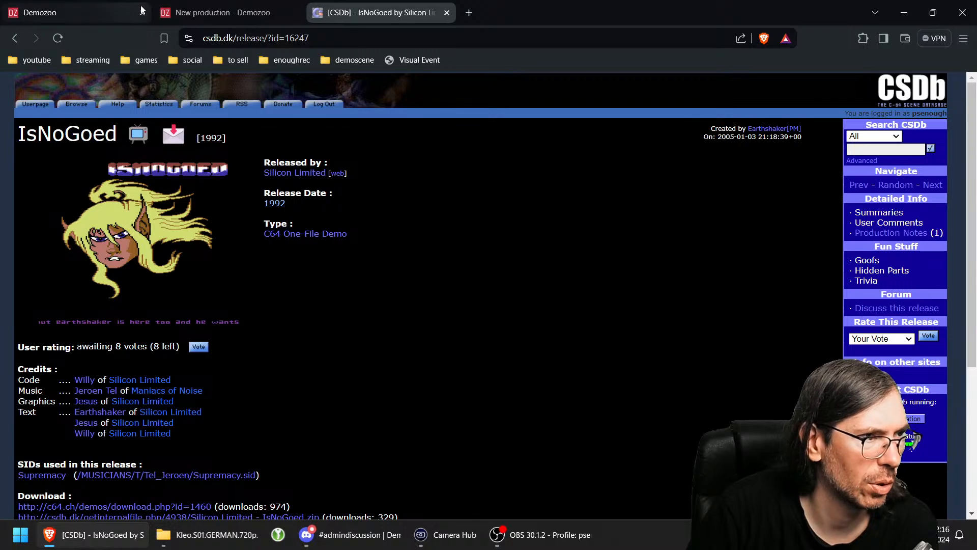
Step: Set IsNoGoed's type to Demo and add the production, then close its production and CSDb tabs and refresh the matching list
left_click(223, 12)
left_click(208, 262)
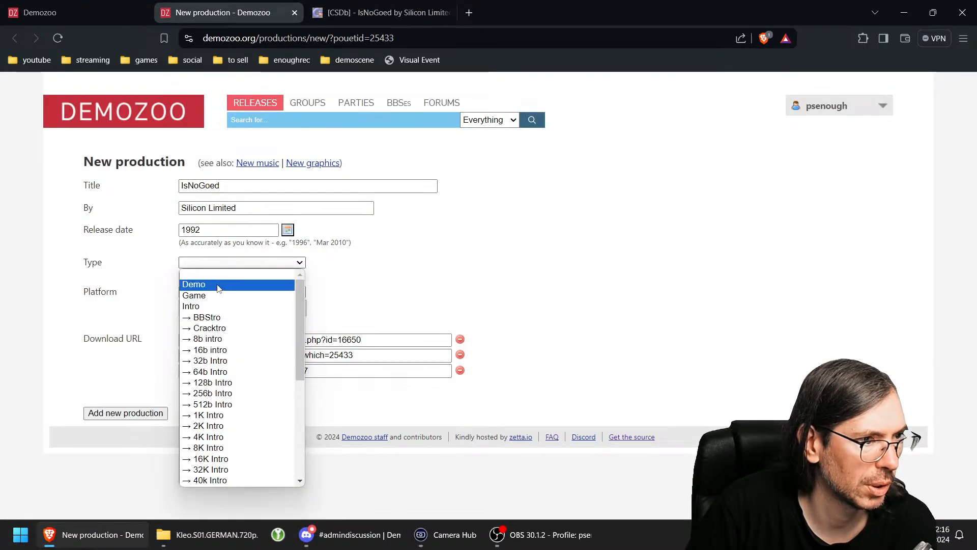
left_click(199, 284)
left_click(113, 431)
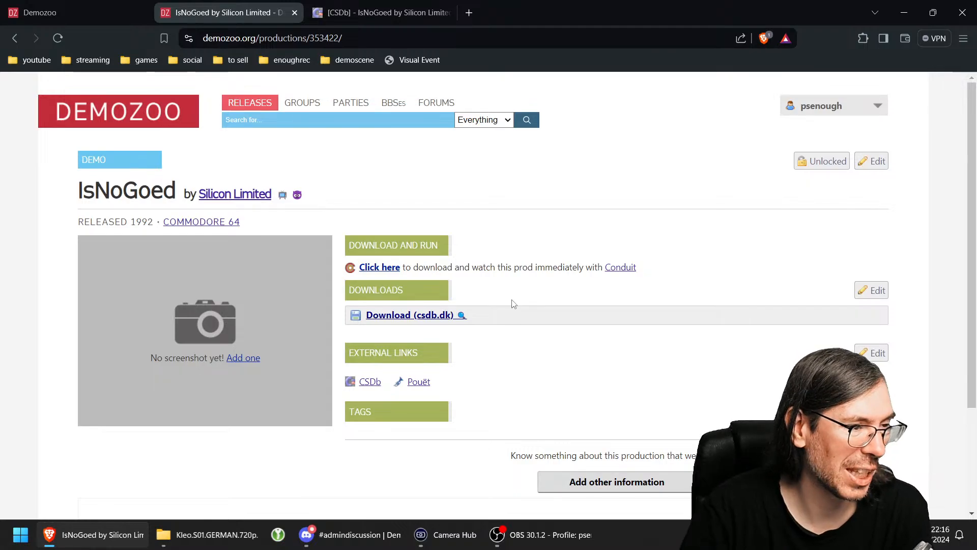
left_click(295, 13)
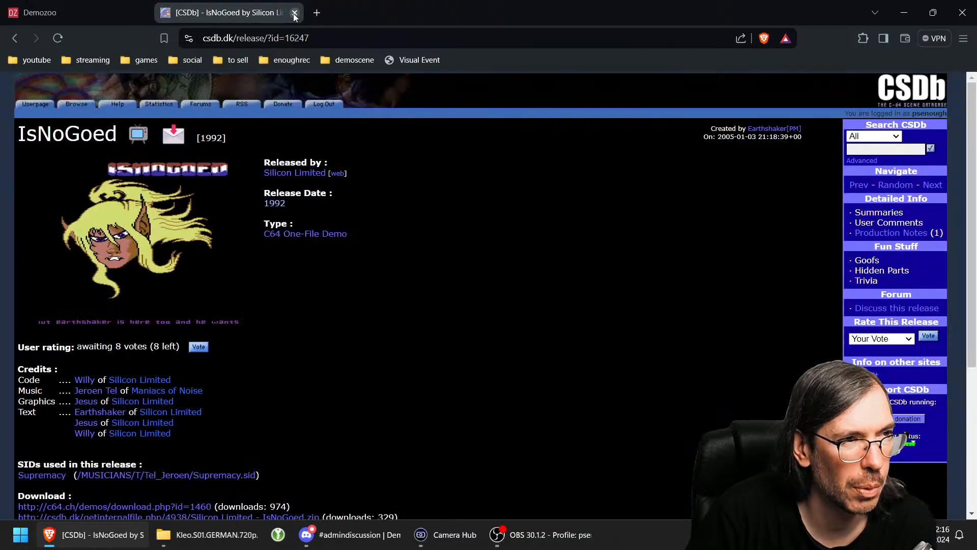
left_click(294, 13)
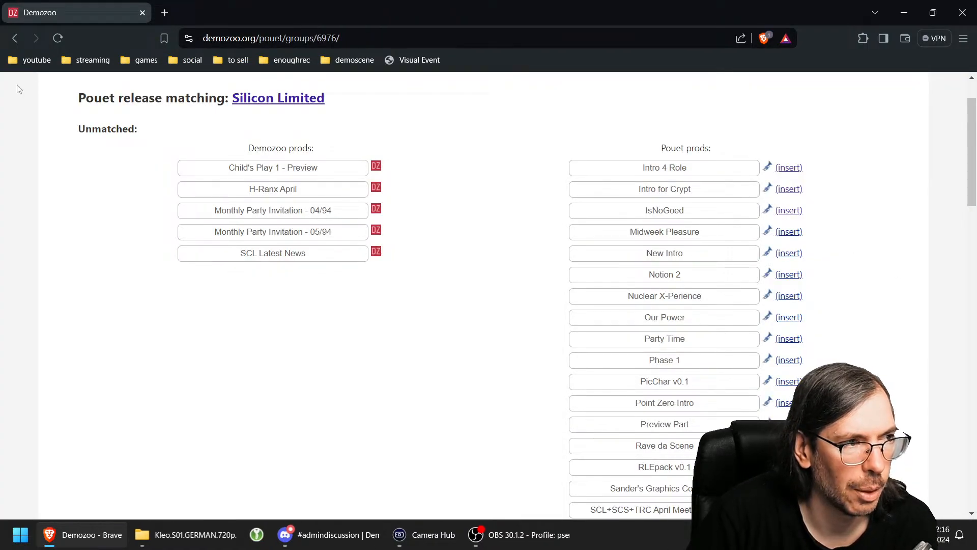
key("F5")
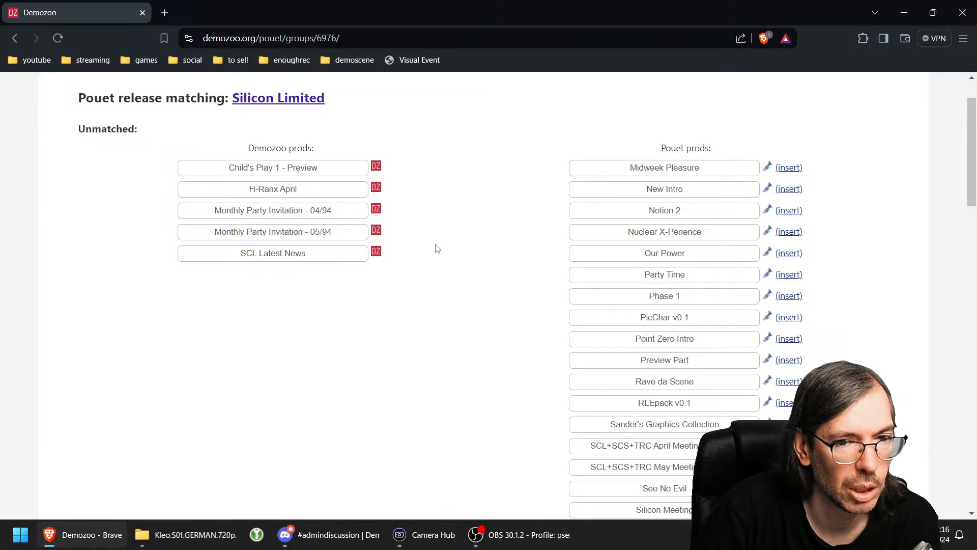
Step: Insert Midweek Pleasure and New Intro as new productions with their prefilled details, closing each production's tab
left_click(787, 171)
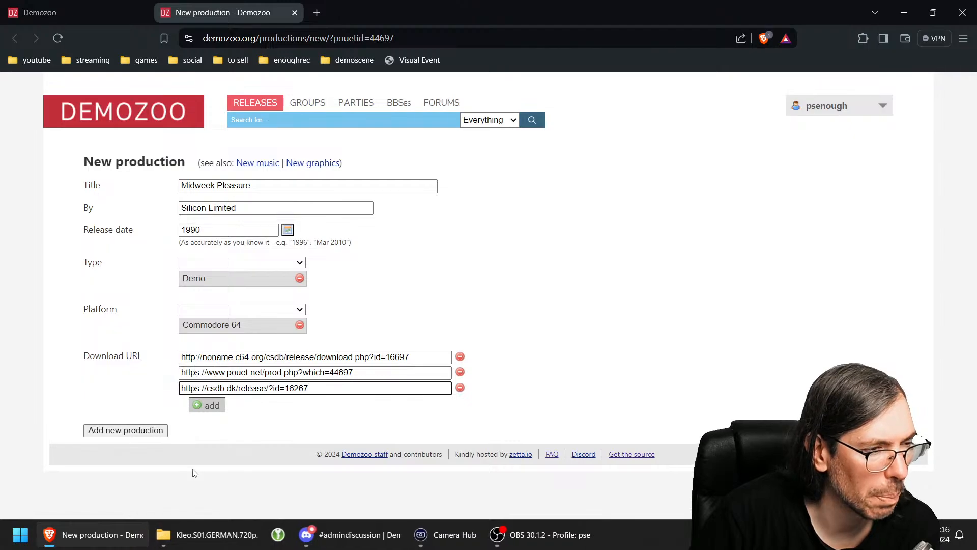
left_click(107, 433)
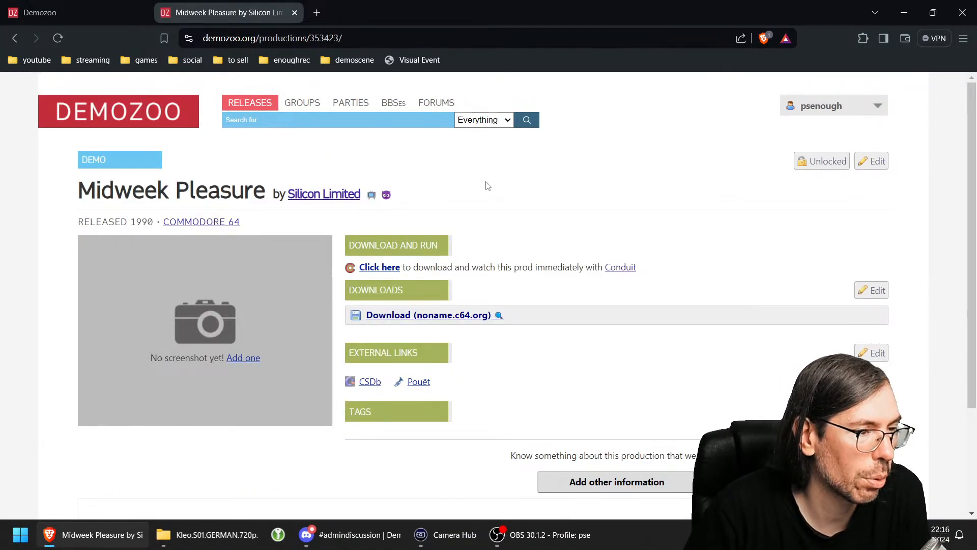
left_click(294, 13)
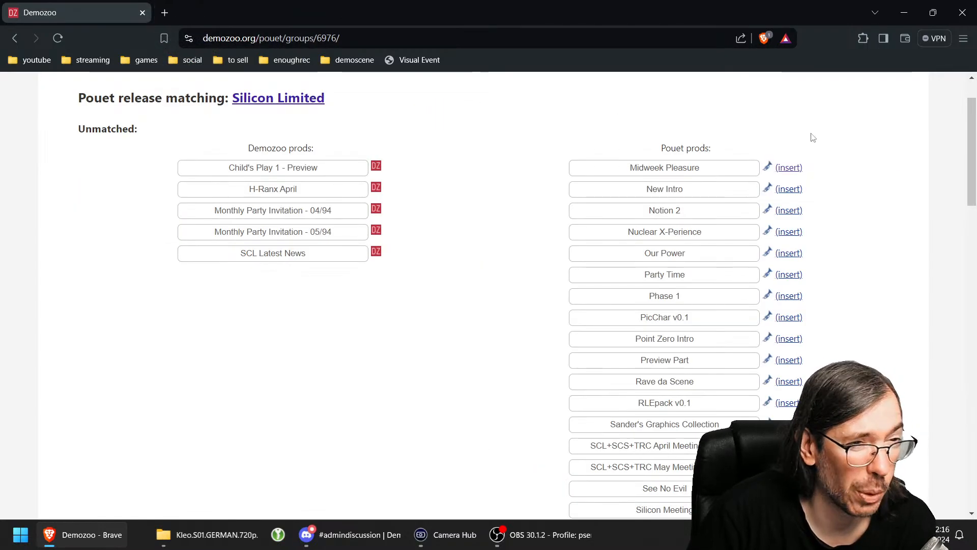
left_click(789, 190)
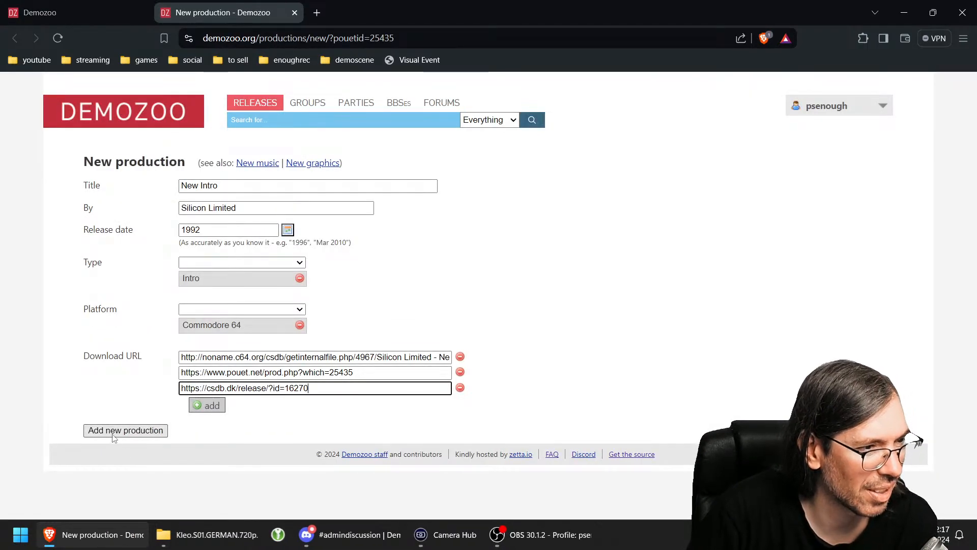
left_click(113, 433)
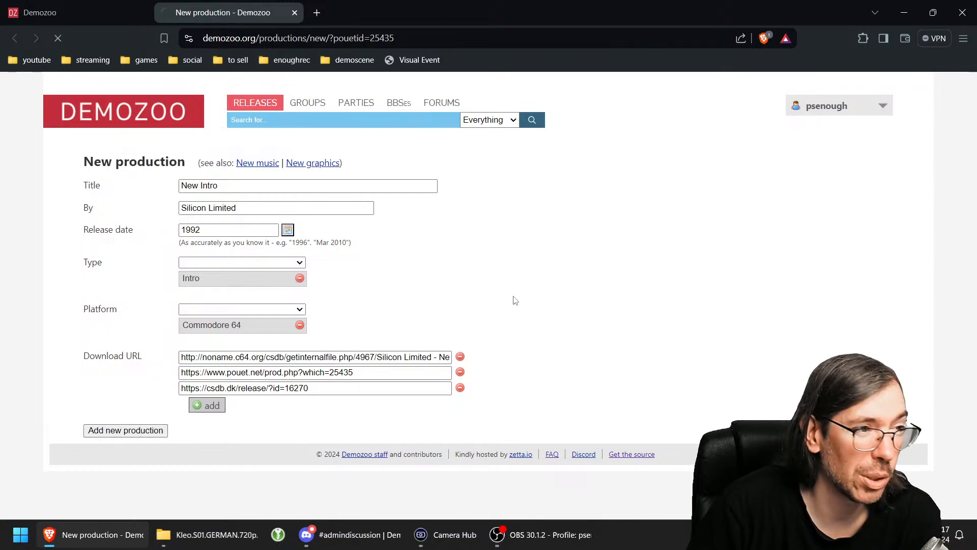
left_click(294, 12)
Step: Insert Notion 2 and Nuclear X-Perience as new productions with their prefilled details, closing each production's tab
left_click(789, 212)
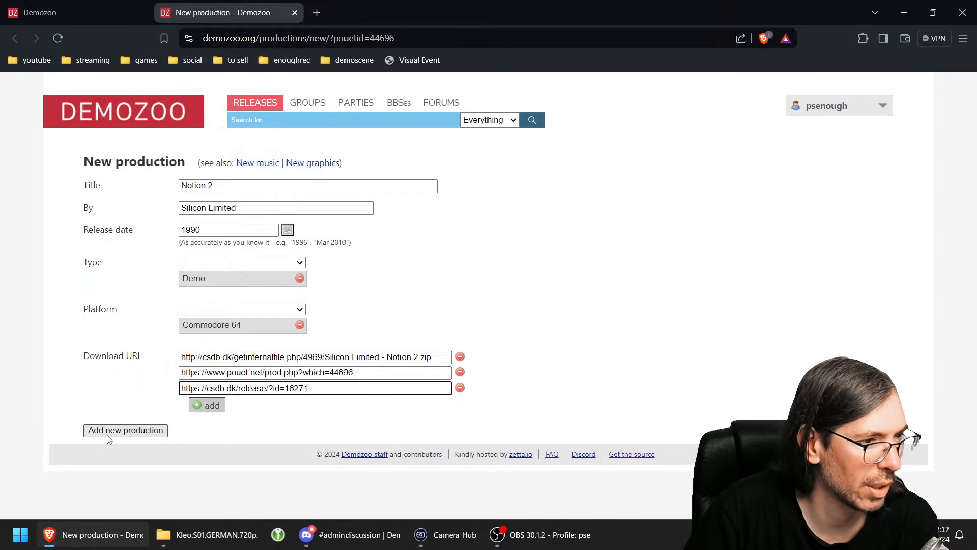
left_click(108, 432)
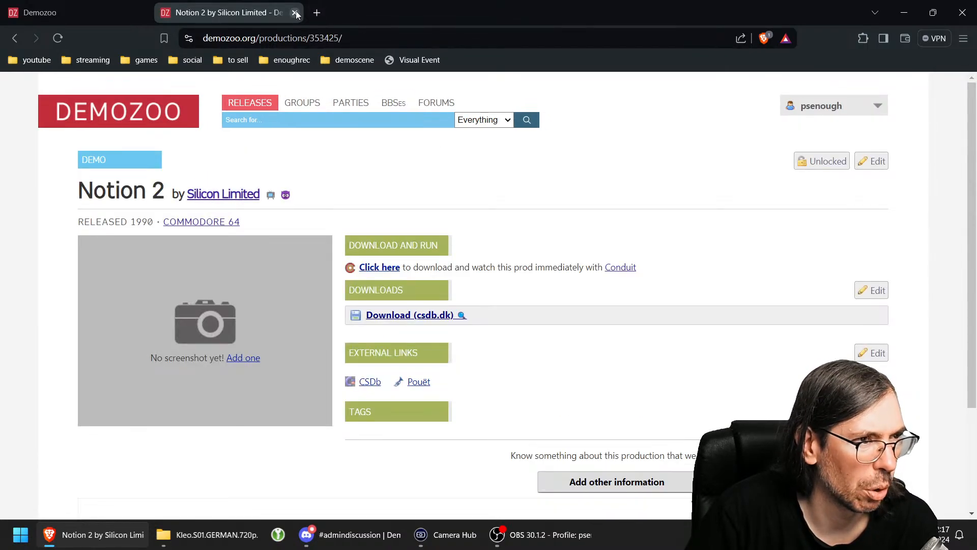
left_click(294, 12)
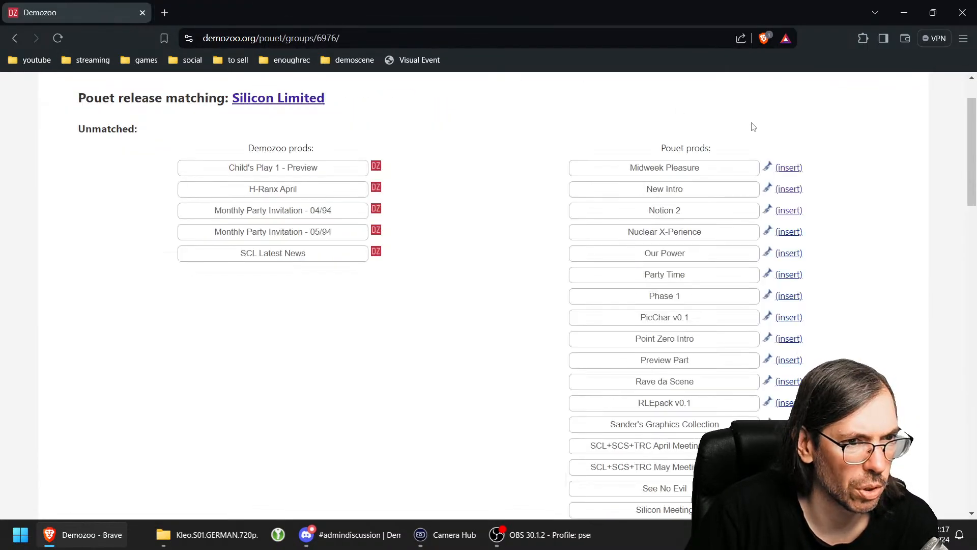
left_click(790, 232)
left_click(127, 432)
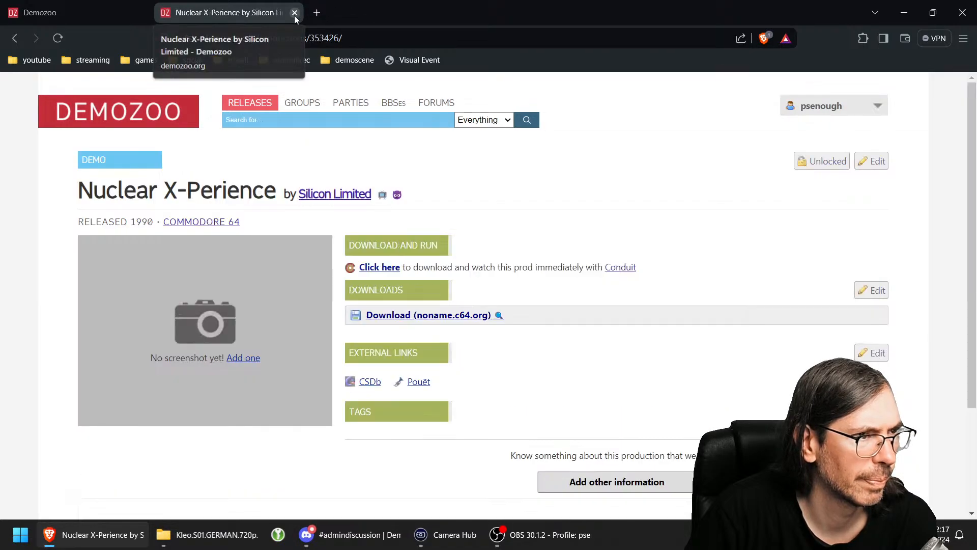
left_click(294, 15)
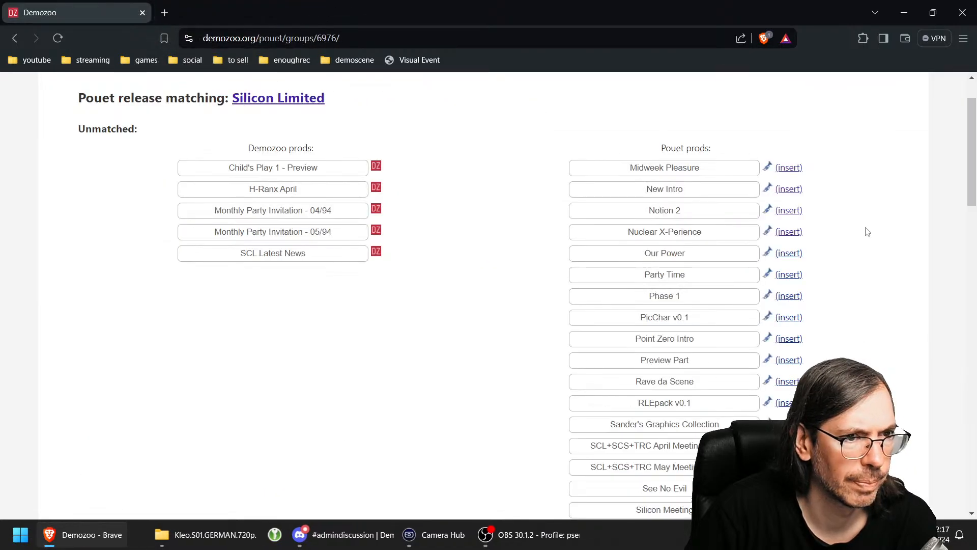
Step: Insert Our Power as a new production with its prefilled details, and close its tab
left_click(789, 253)
left_click(126, 431)
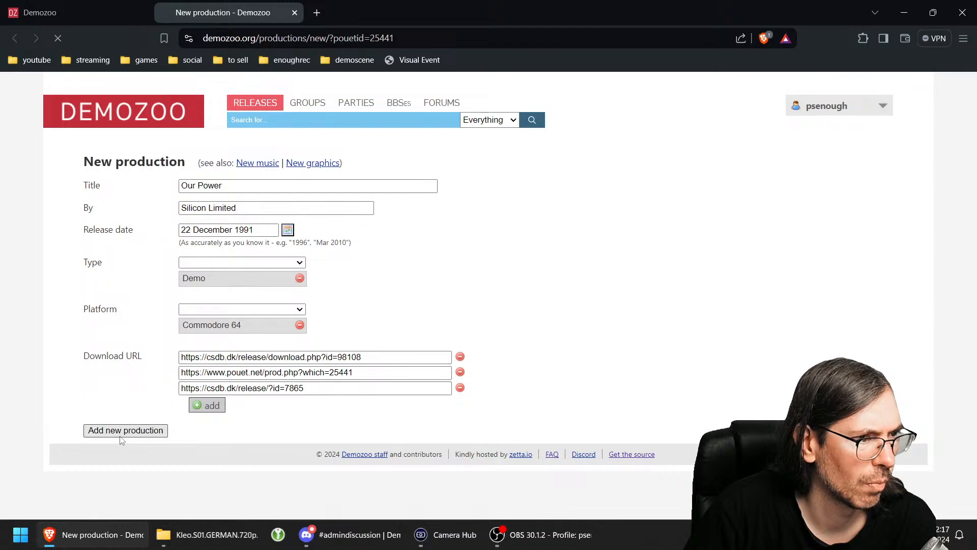
left_click(294, 13)
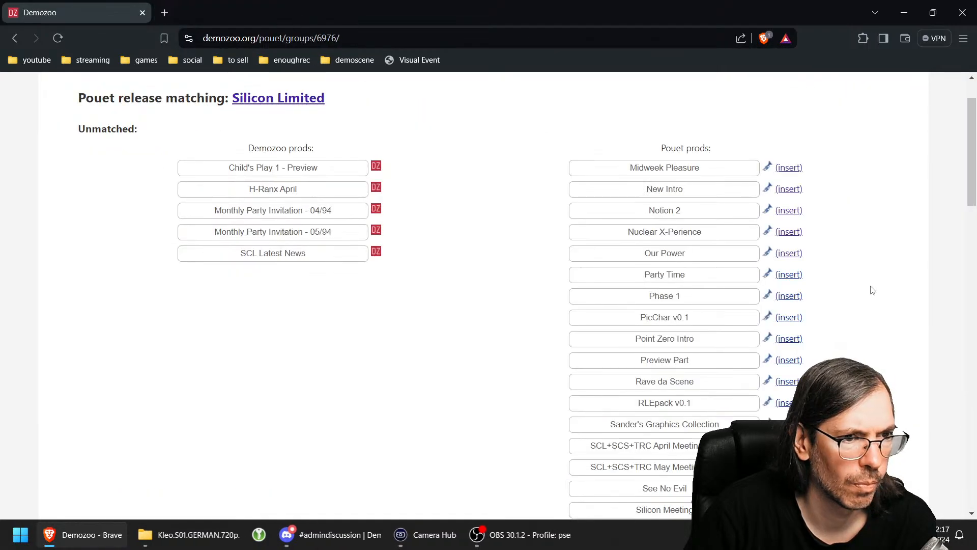
Step: Open a new production entry for Party Time and check its type and release date on Pouet and CSDb
left_click(790, 275)
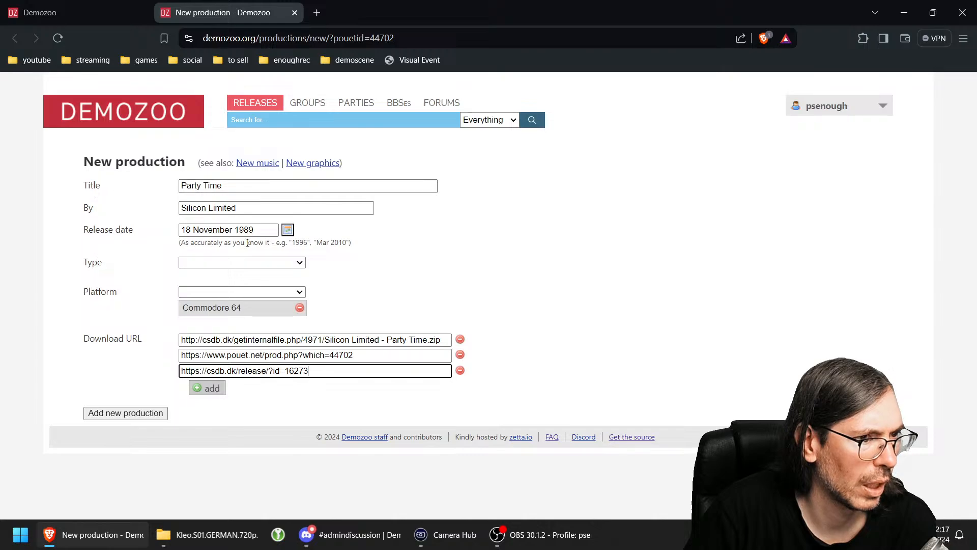
left_click(117, 4)
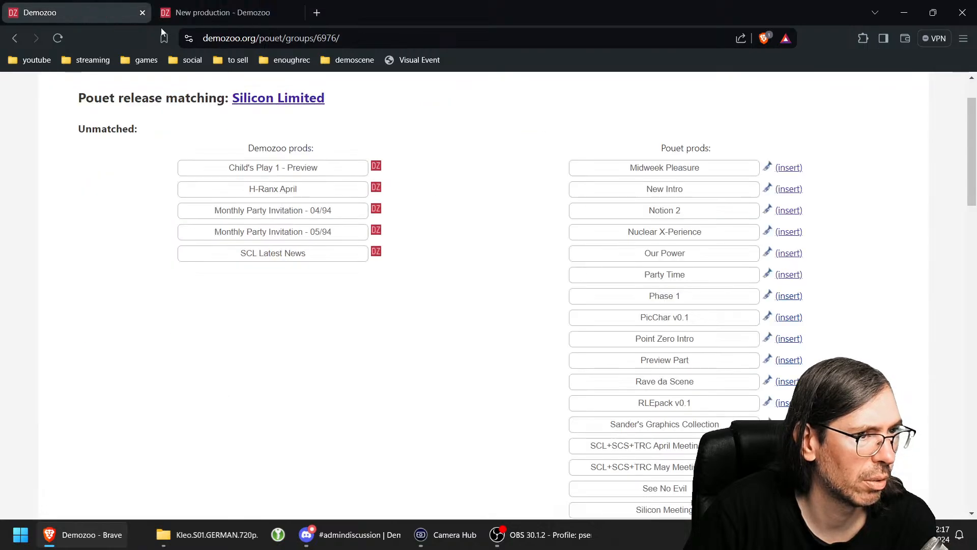
right_click(767, 275)
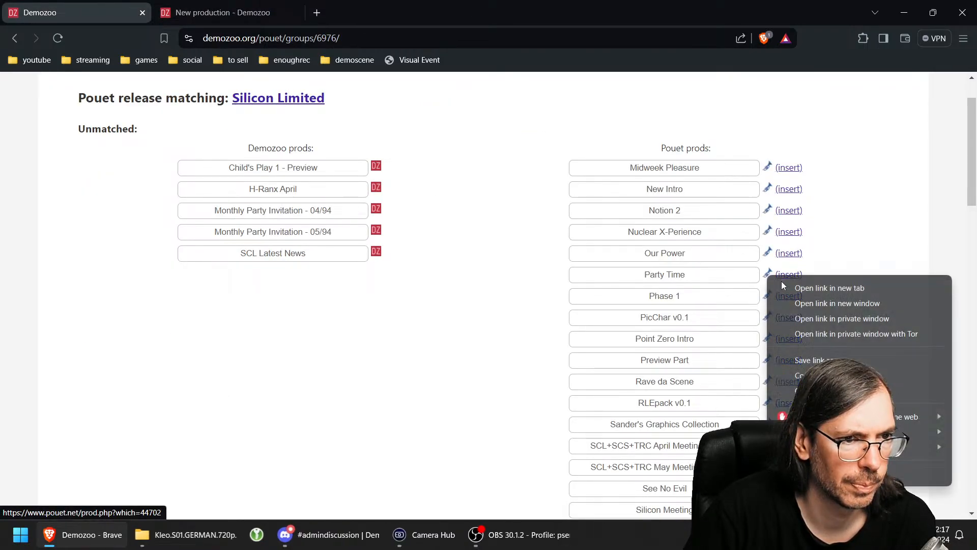
left_click(809, 285)
left_click(377, 15)
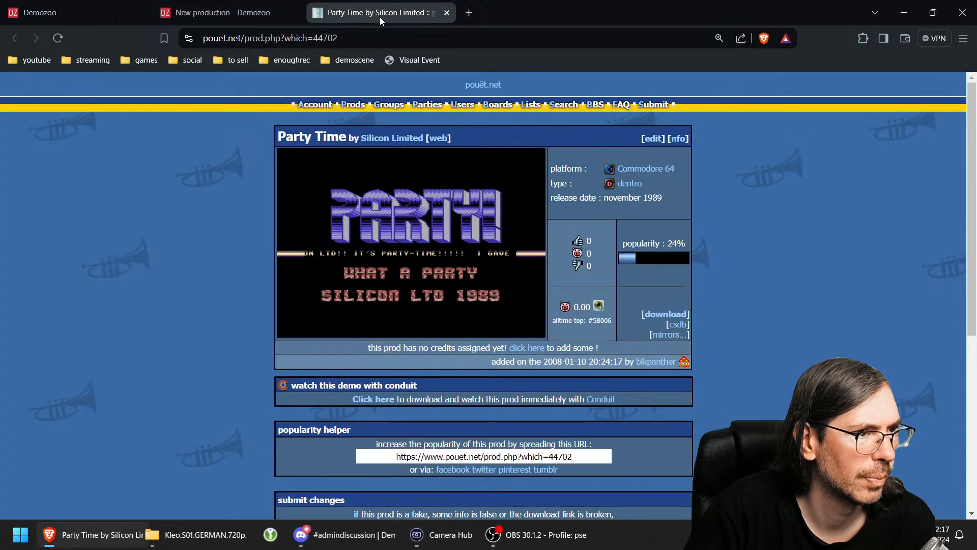
left_click(677, 325)
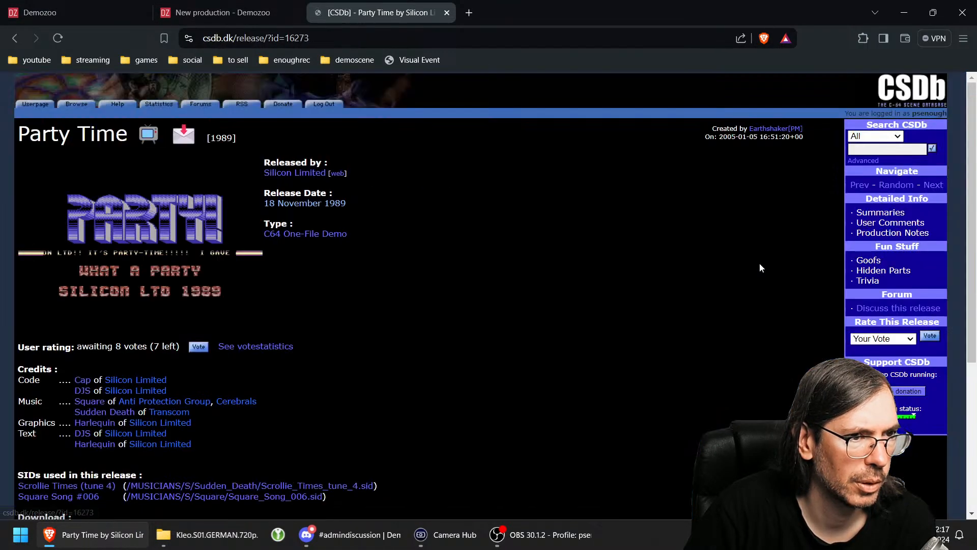
Step: Add Party Time as a production of type Demo, close its production and CSDb tabs, and refresh the matching list
left_click(224, 13)
left_click(248, 263)
left_click(248, 284)
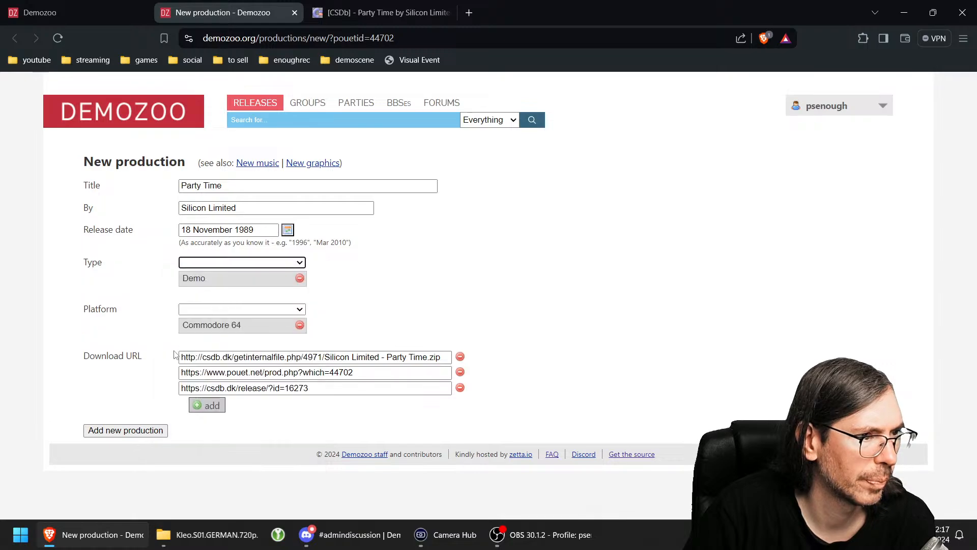
left_click(125, 430)
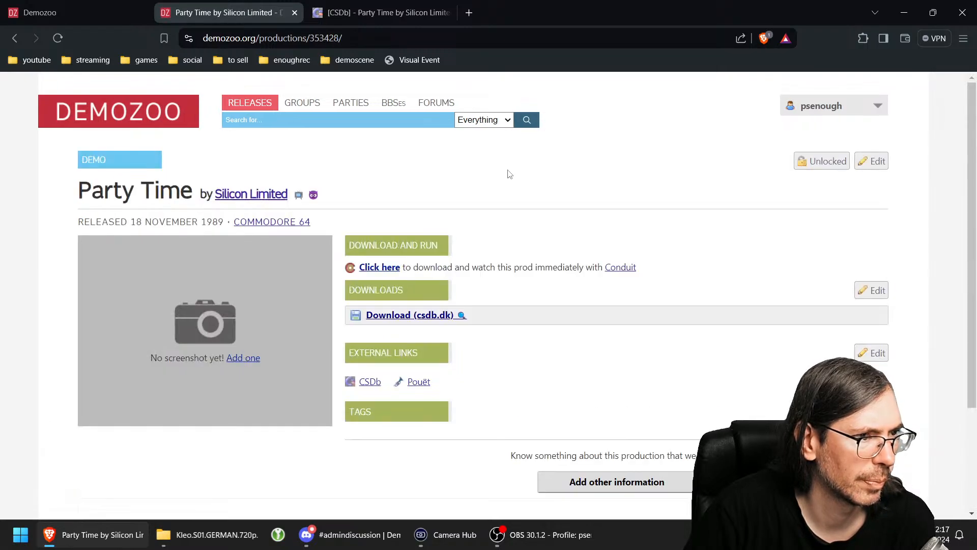
left_click(294, 13)
left_click(294, 14)
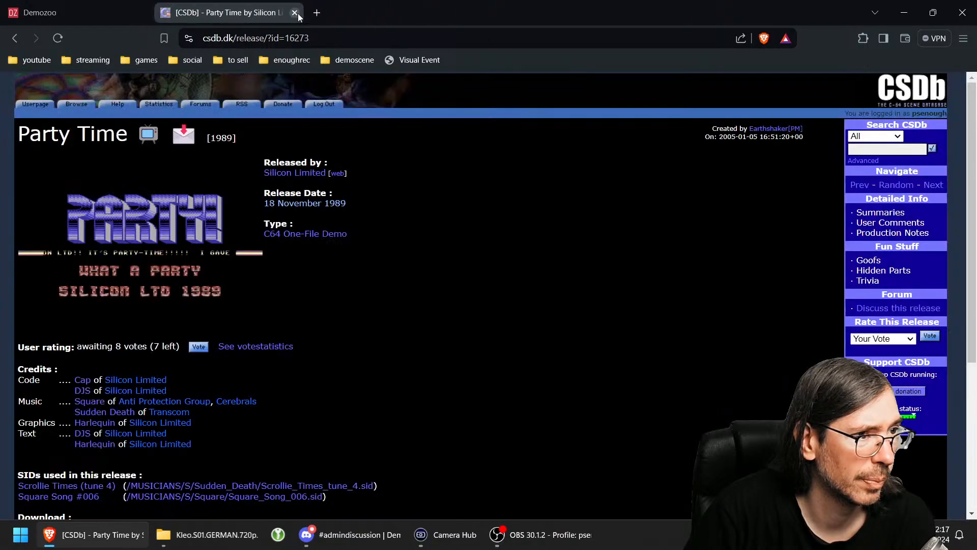
left_click(295, 13)
left_click(57, 39)
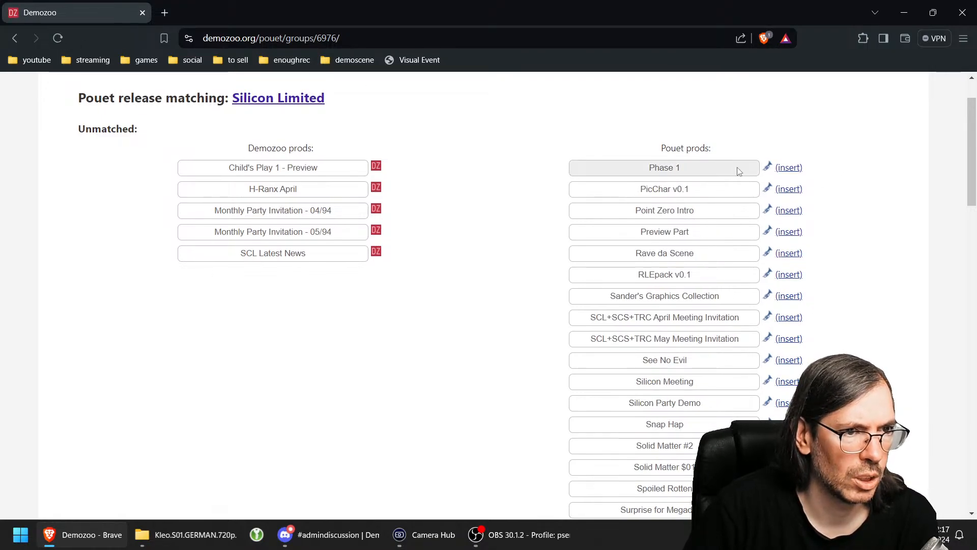
Step: Open a new production entry for Phase 1 and check its release details and comments on Pouet
left_click(788, 168)
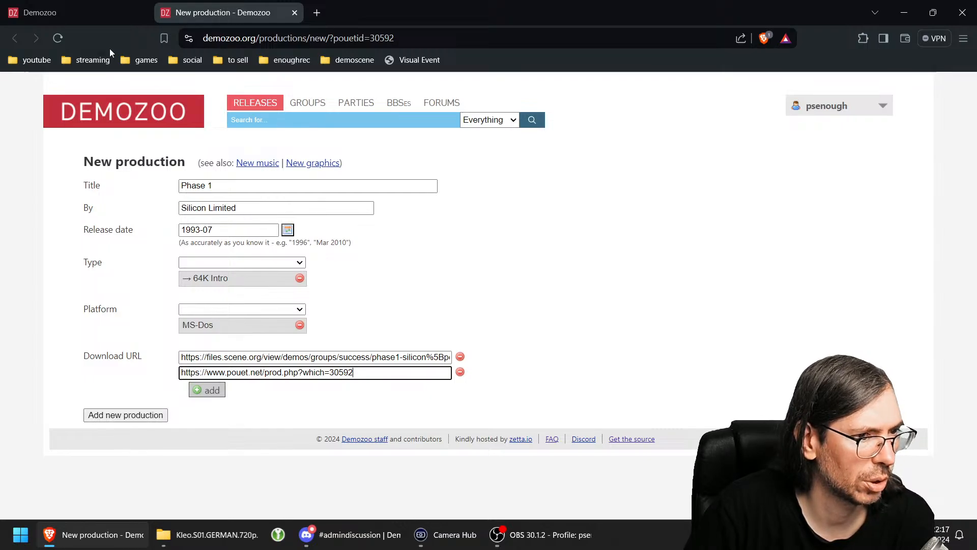
left_click(69, 9)
right_click(767, 170)
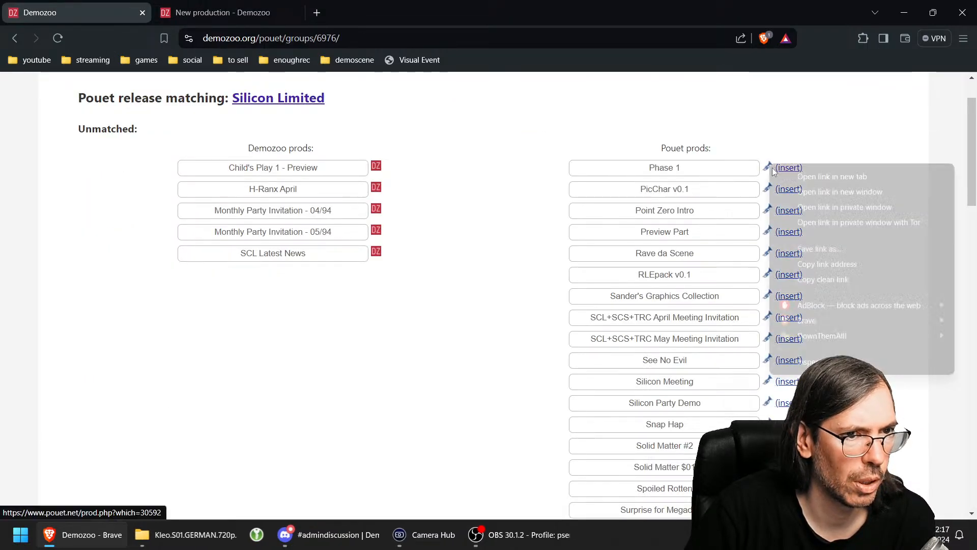
left_click(807, 177)
left_click(387, 13)
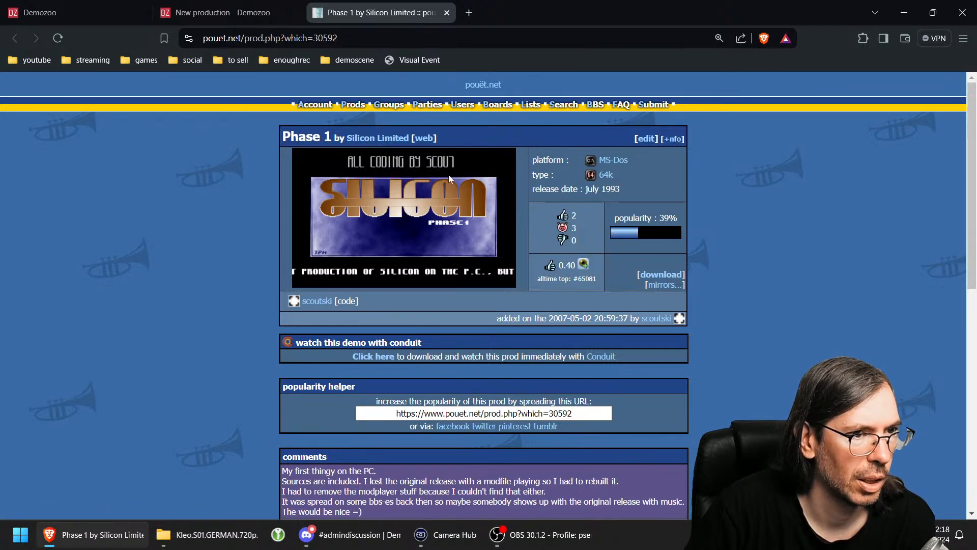
scroll(452, 323, "down", 2)
left_click_drag(304, 354, 427, 346)
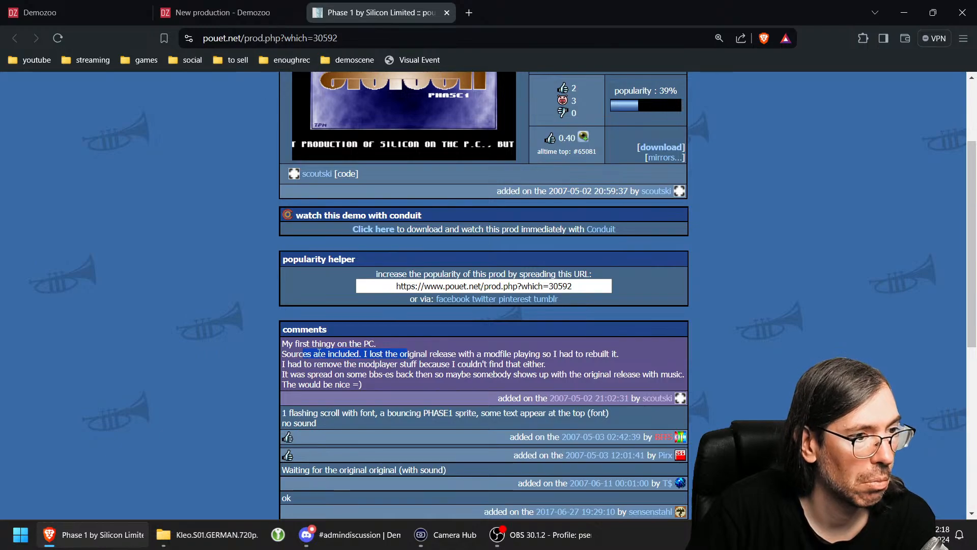
left_click(595, 359)
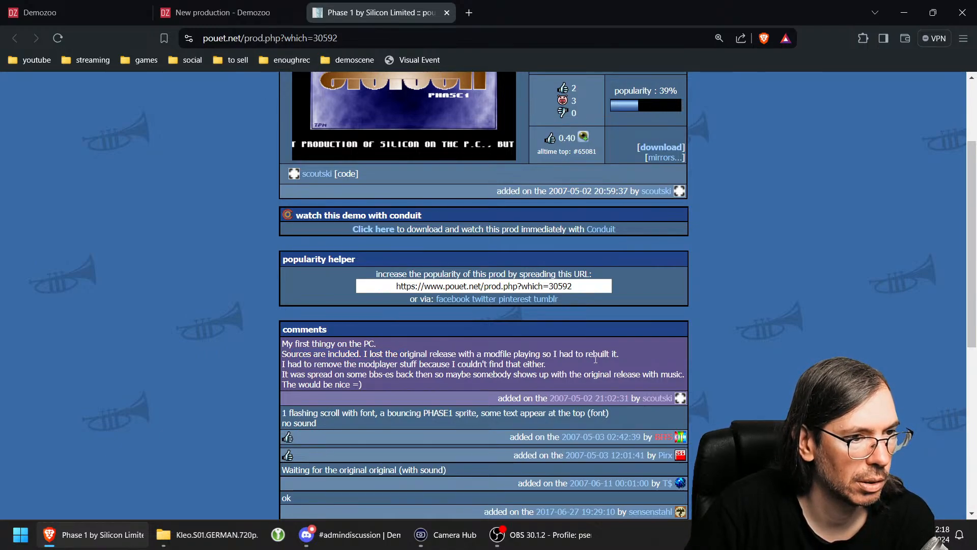
scroll(695, 348, "down", 2)
scroll(686, 389, "up", 5)
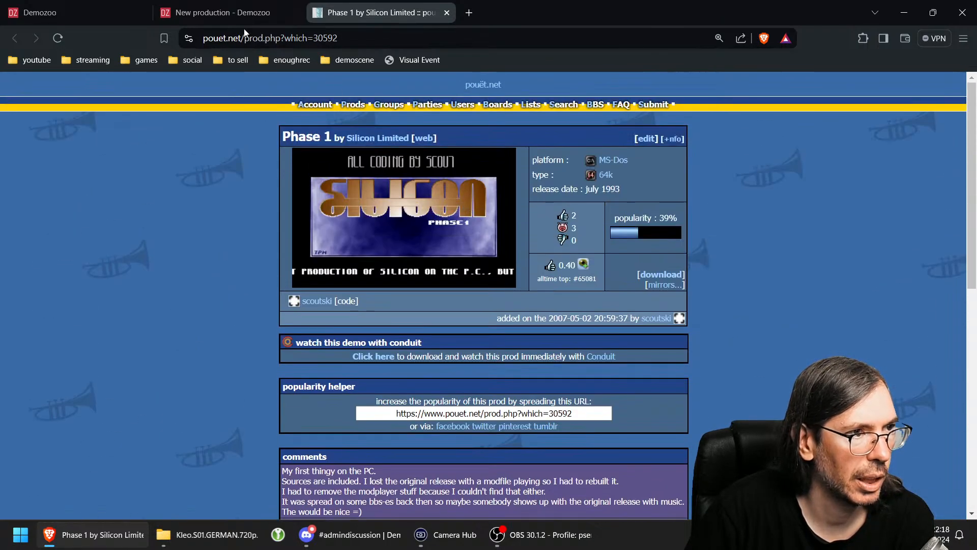
Step: Add Phase 1 as a new production with its prefilled details and tag it source-available
left_click(214, 14)
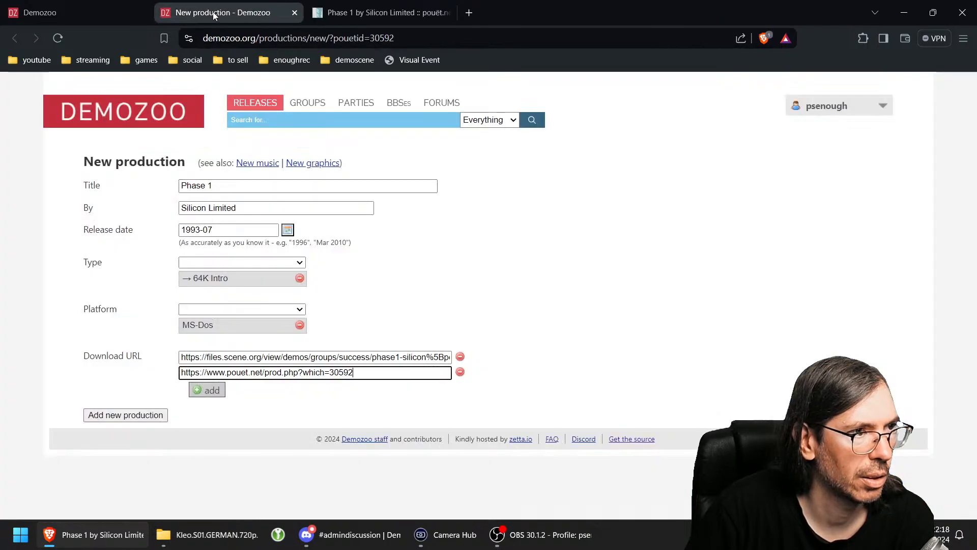
left_click(113, 419)
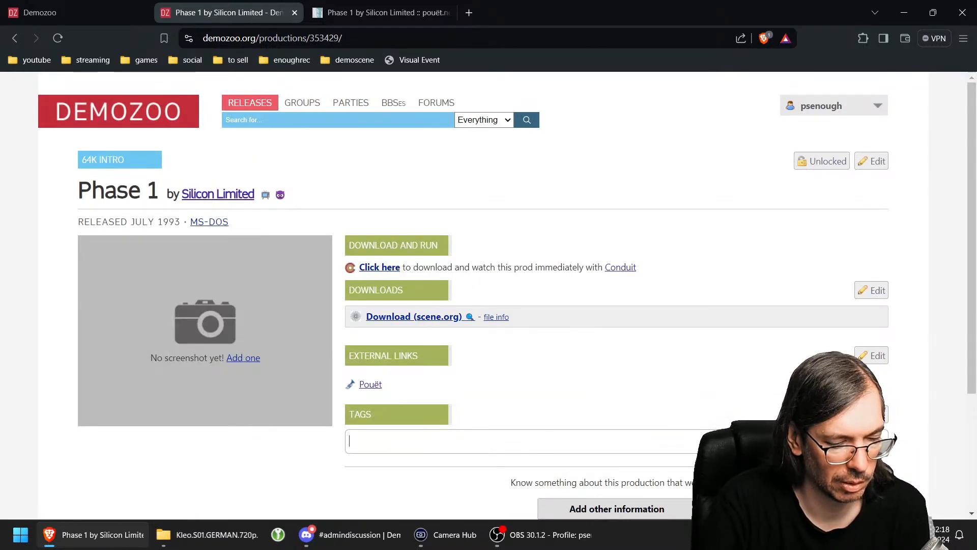
type("source")
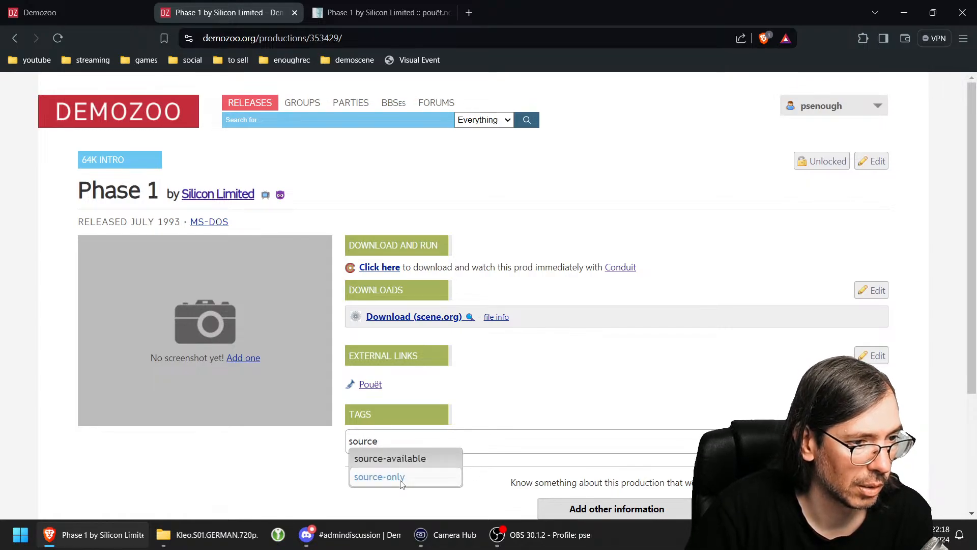
left_click(448, 458)
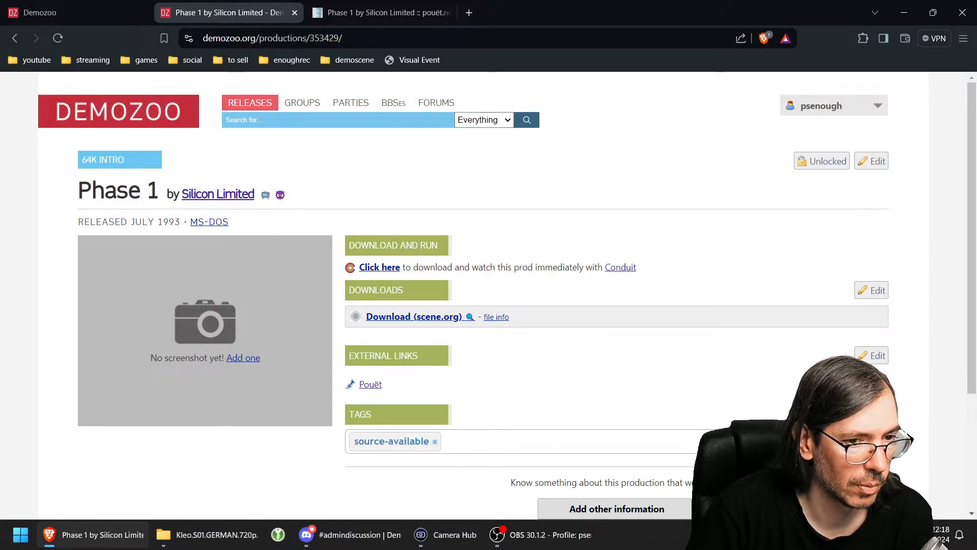
Step: Inspect the Phase 1 archive's contents on scene.org, close its tab and the Pouet tab, and refresh the matching list
left_click(496, 316)
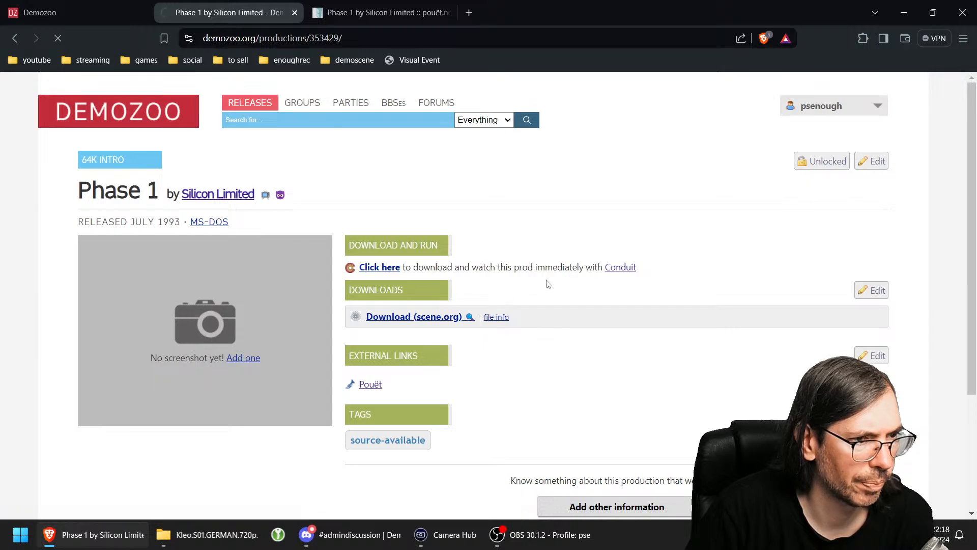
scroll(527, 337, "down", 2)
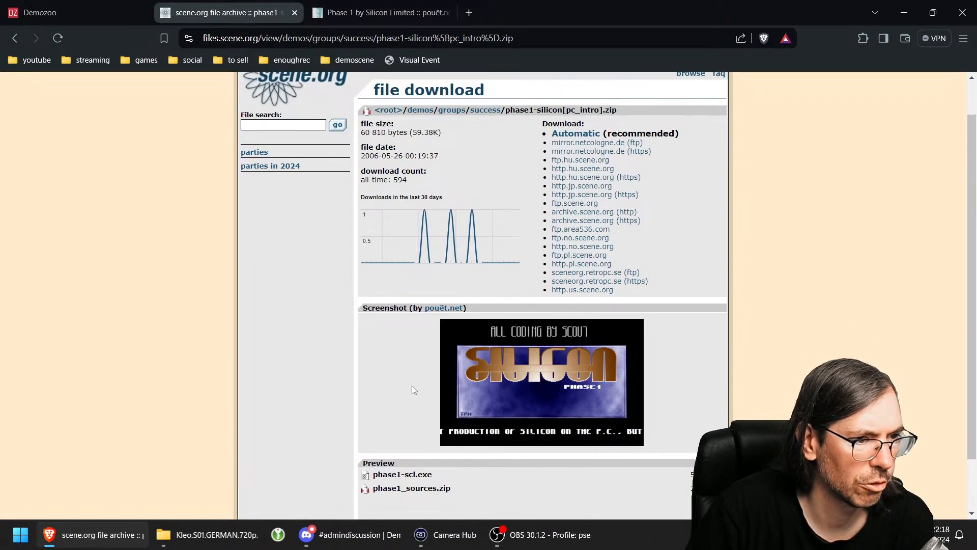
scroll(412, 385, "up", 2)
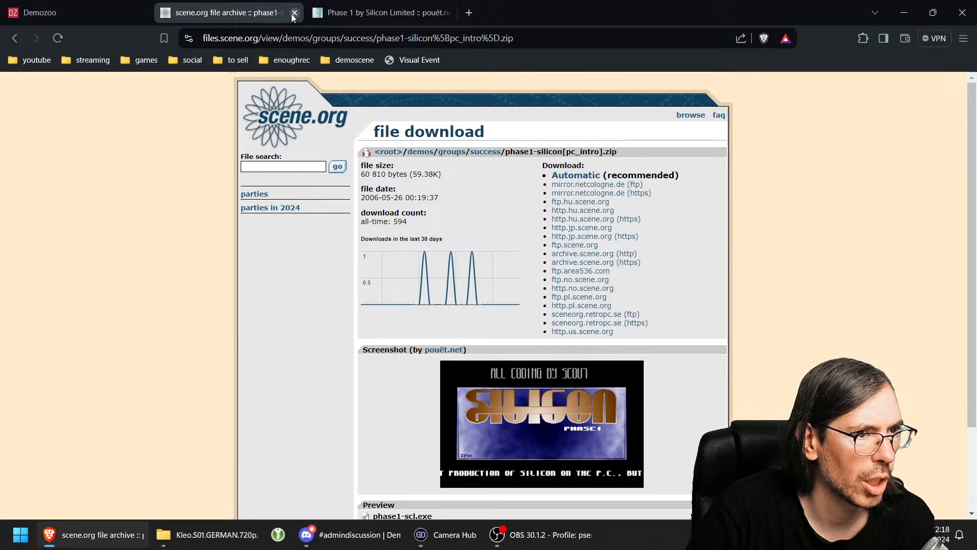
left_click(295, 13)
left_click(294, 13)
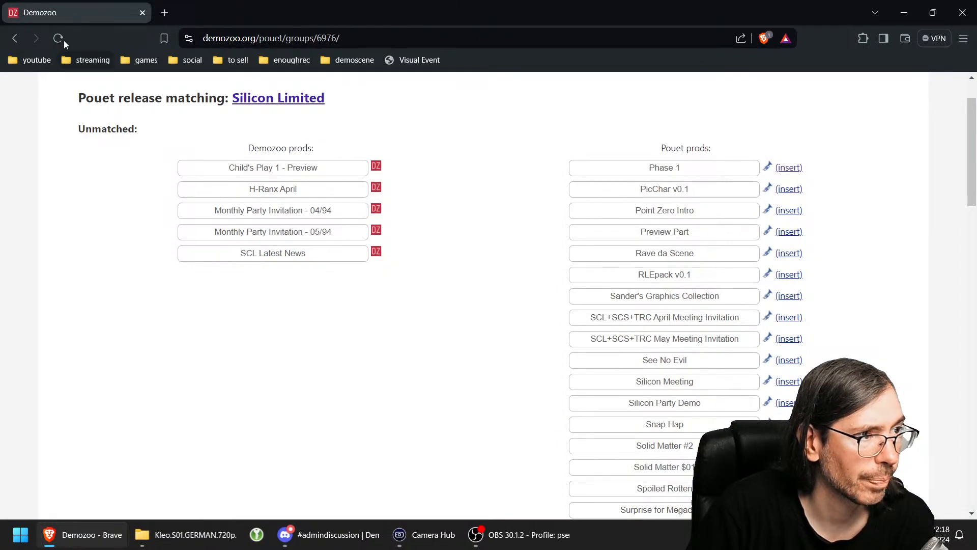
left_click(63, 41)
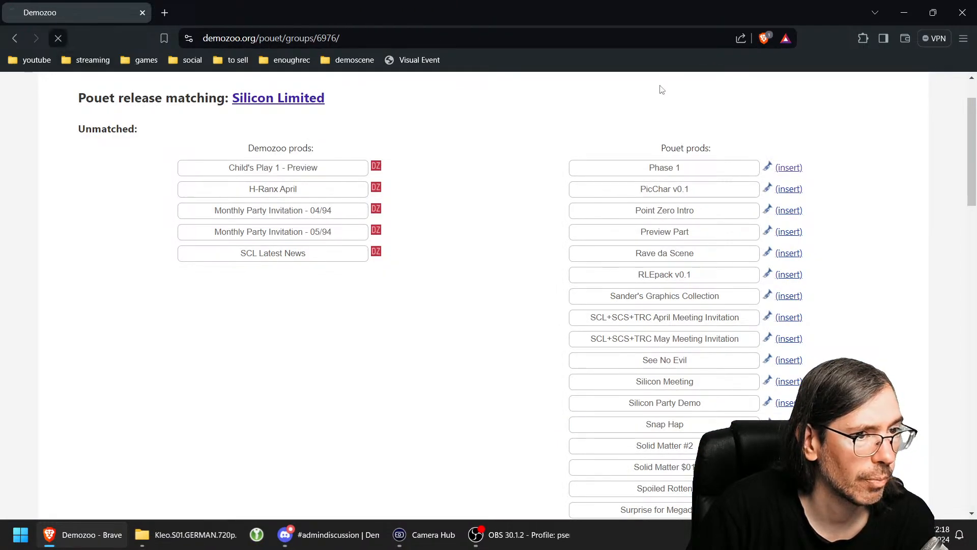
Step: Insert PicChar v0.1 and Point Zero Intro as new productions with their prefilled details, closing PicChar's tab
left_click(788, 168)
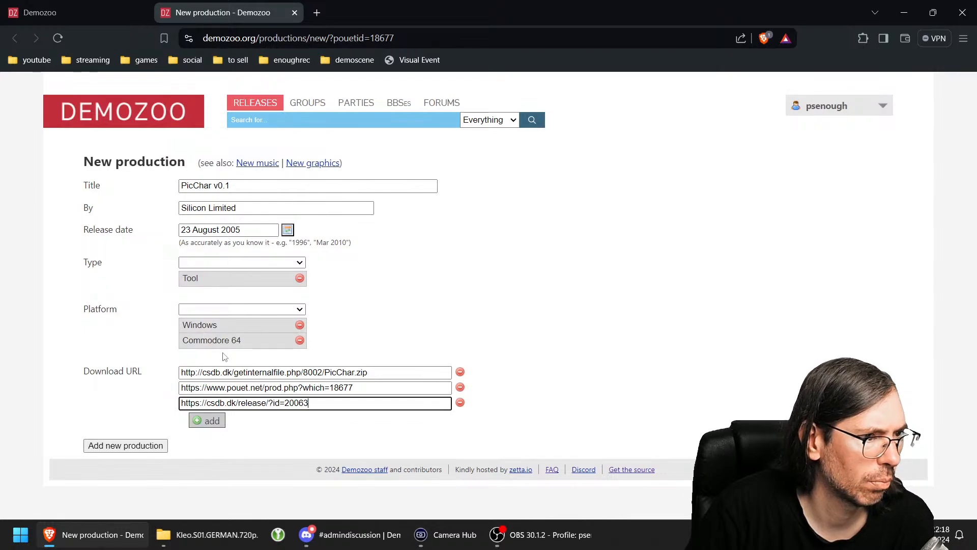
left_click(128, 447)
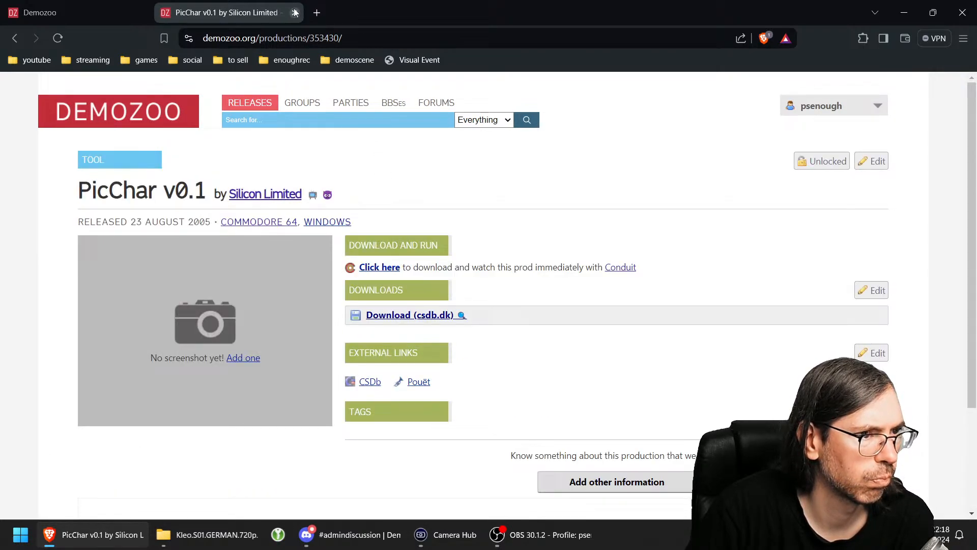
left_click(295, 13)
left_click(789, 192)
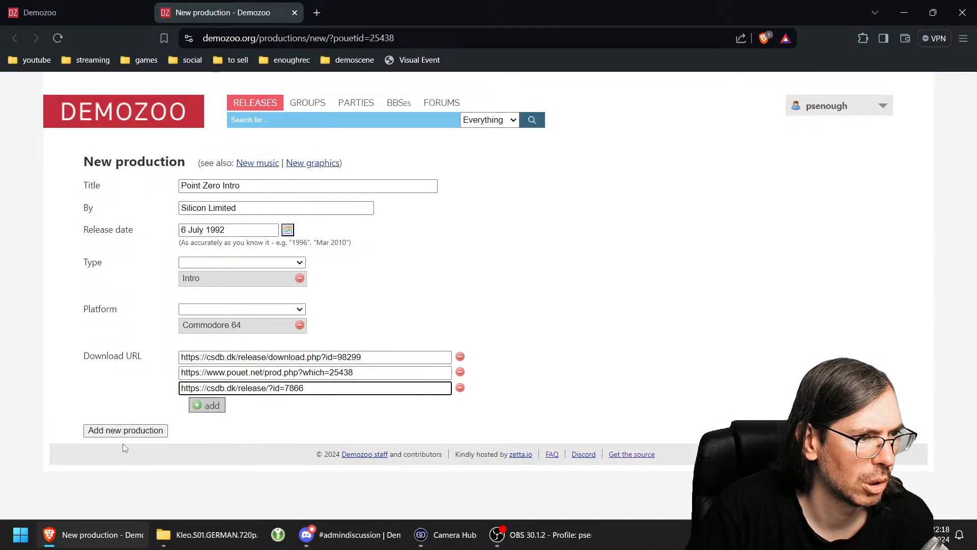
left_click(112, 431)
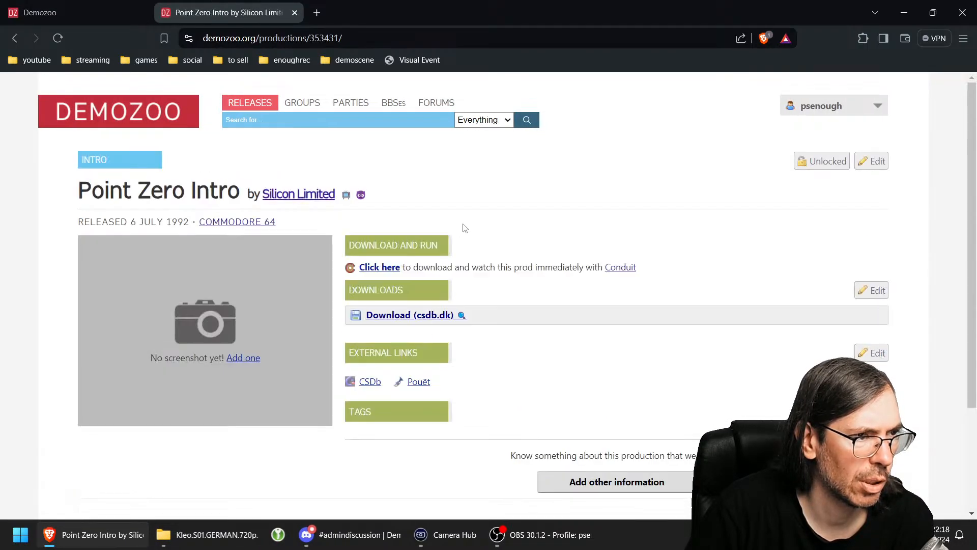
Step: Check Point Zero Intro's CSDb entry and the details of the Silicon Ltd. Meeting where it was released
left_click(368, 382)
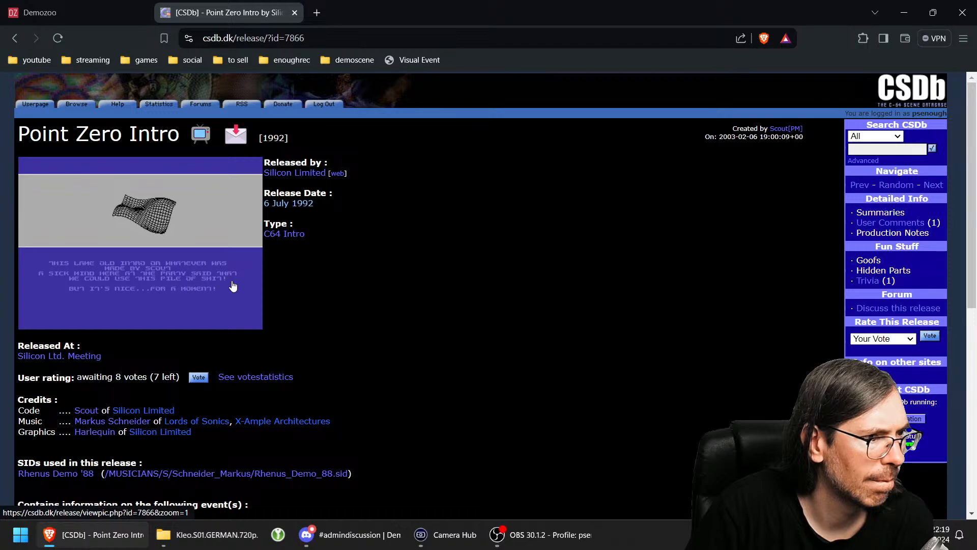
scroll(460, 343, "down", 2)
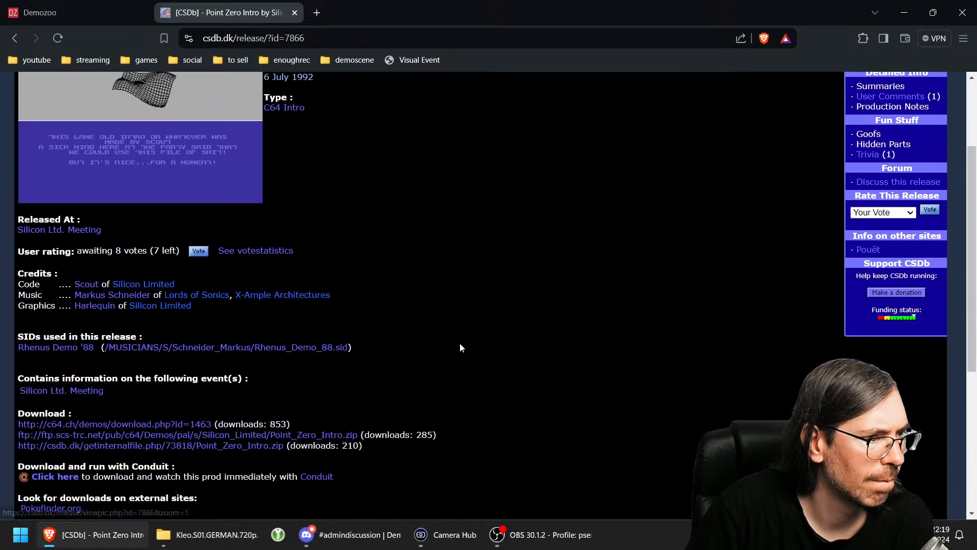
left_click(59, 229)
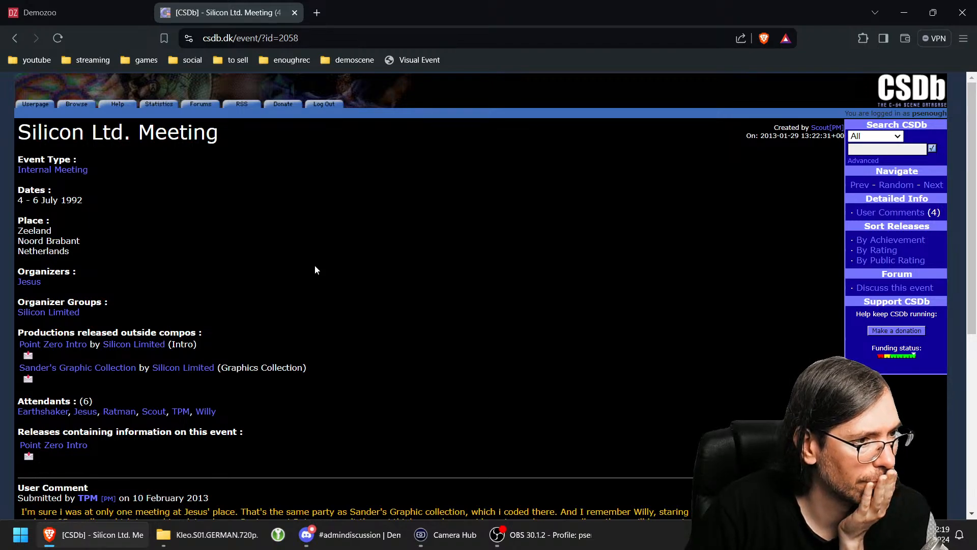
scroll(315, 269, "down", 1)
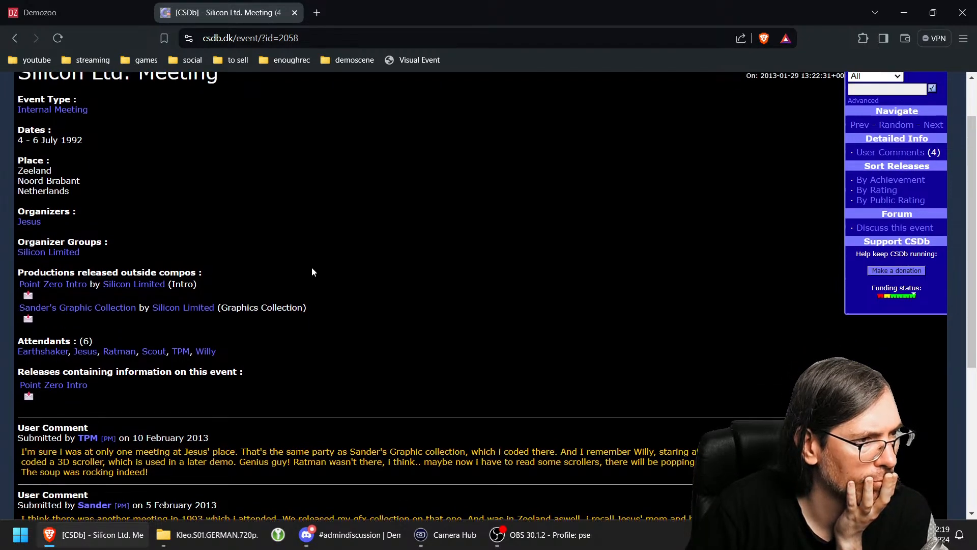
scroll(312, 272, "up", 1)
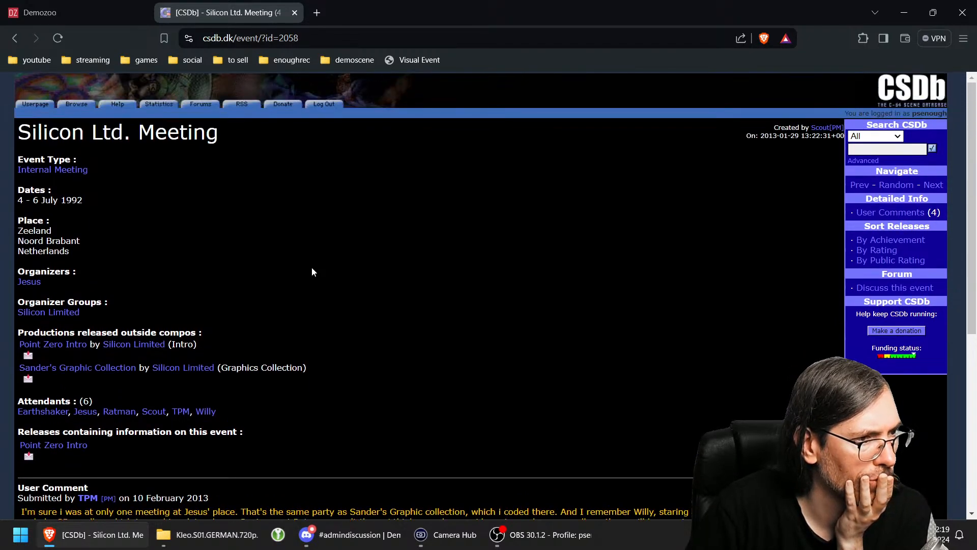
Step: Compare the CSDb Silicon Ltd. Meeting details with the parties organised by Silicon Limited on its Demozoo group page
left_click(74, 16)
right_click(279, 98)
left_click(325, 104)
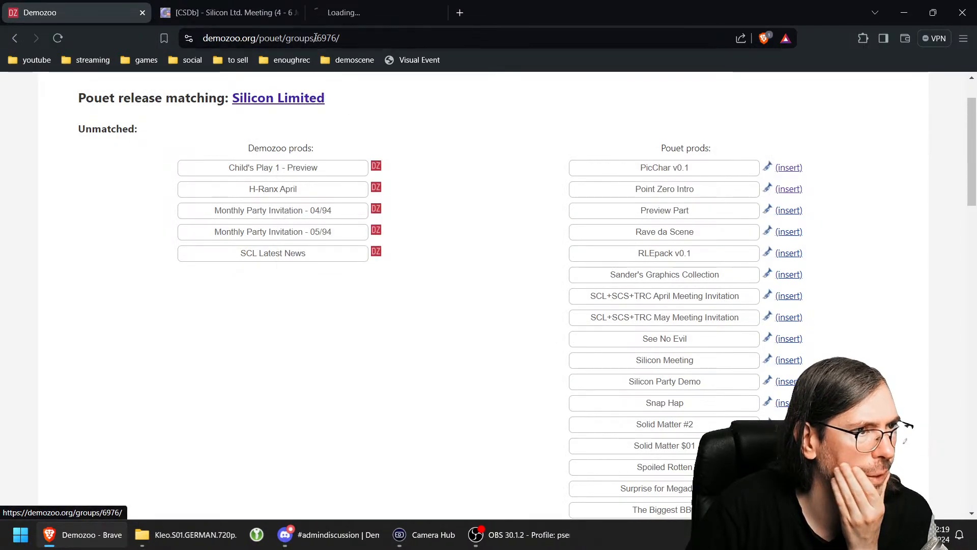
left_click(372, 18)
scroll(468, 305, "down", 3)
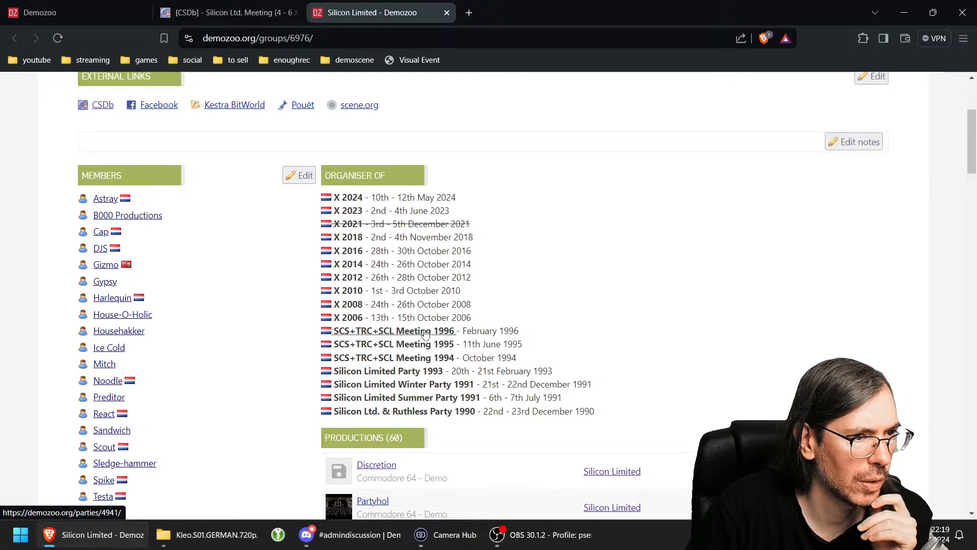
left_click(230, 16)
left_click(376, 13)
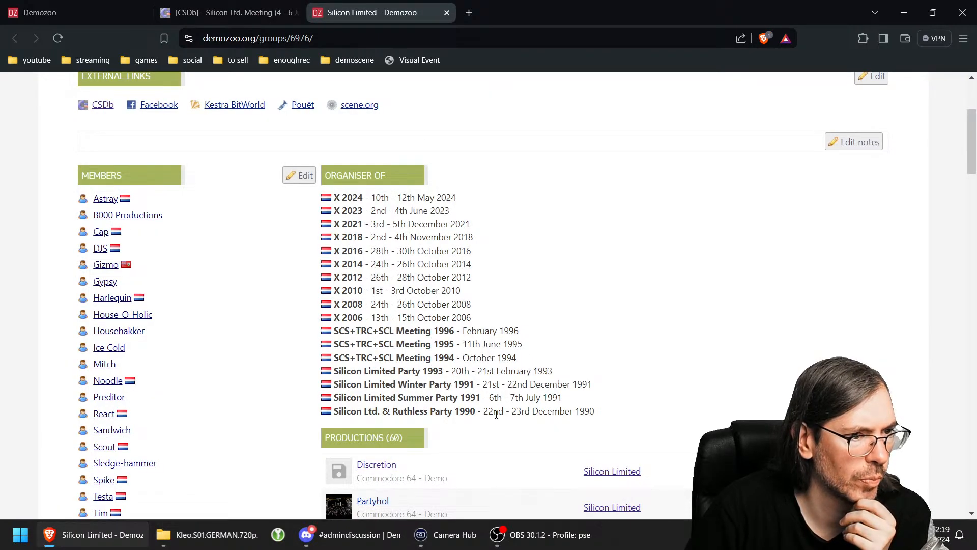
left_click(228, 14)
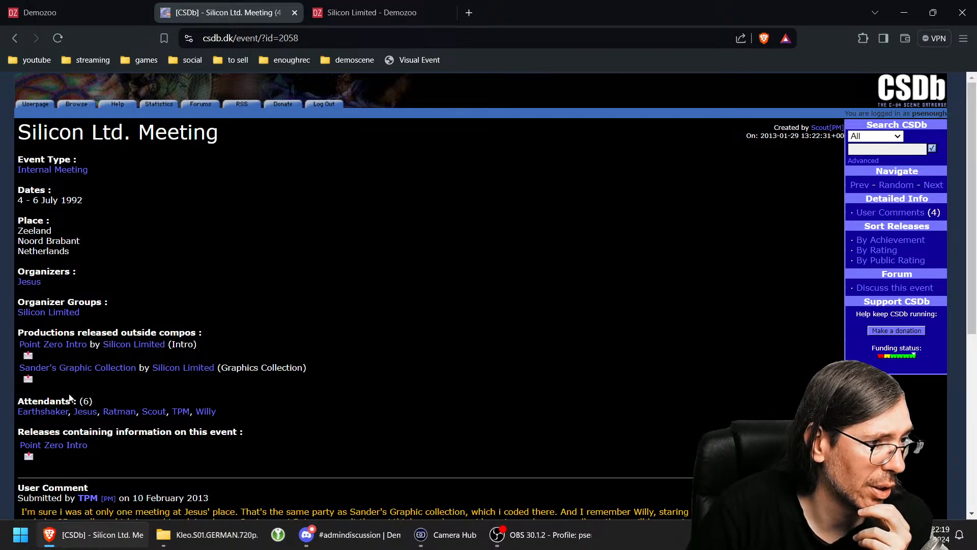
mouse_move(71, 375)
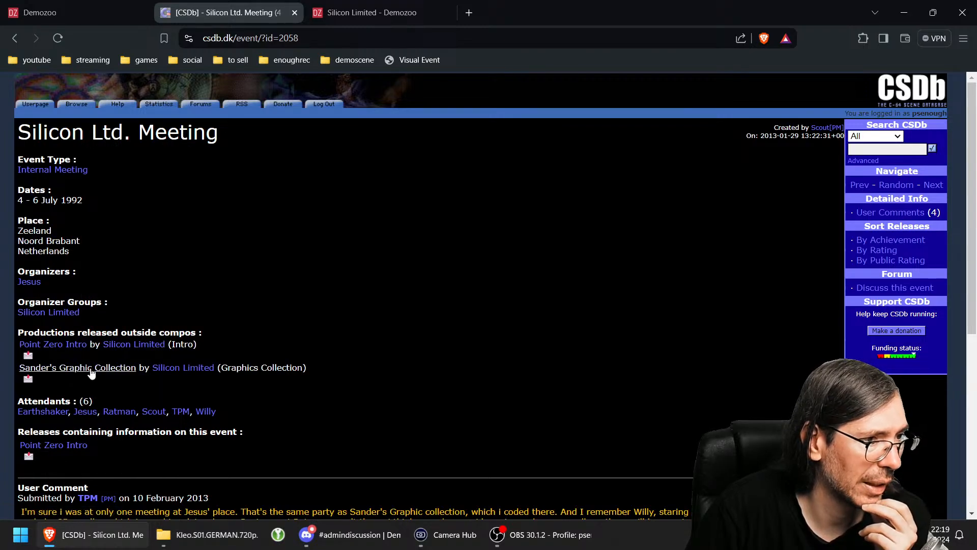
Step: Insert Sander's Graphics Collection as a new production with its prefilled details
left_click(77, 14)
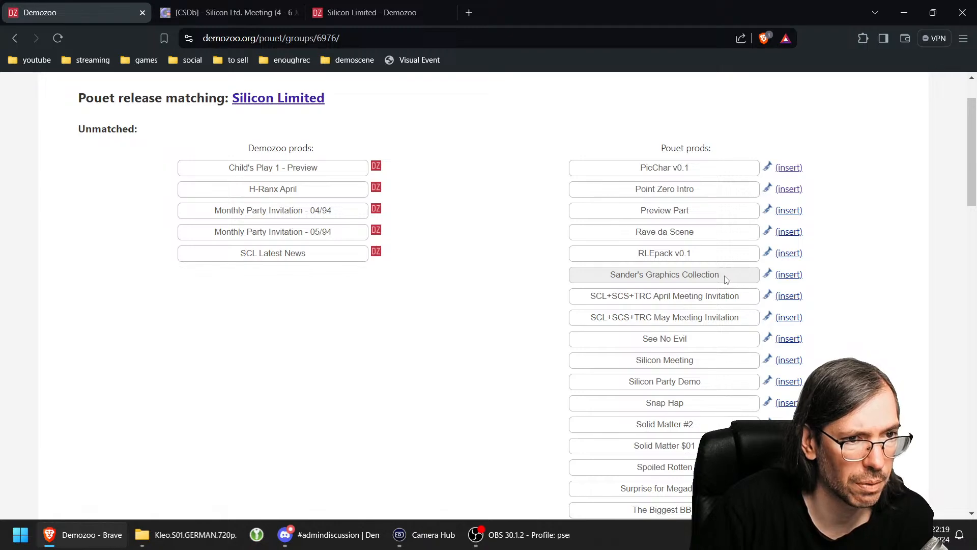
left_click(788, 274)
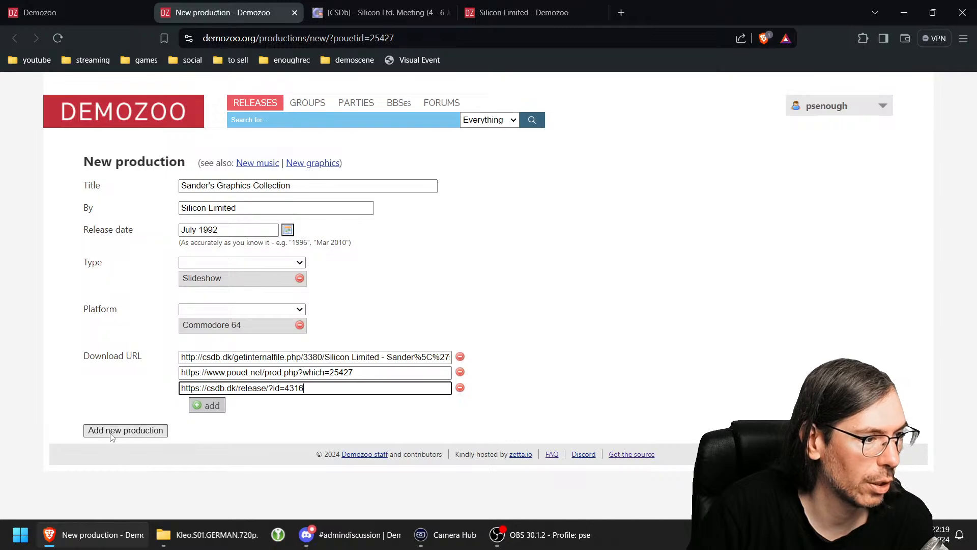
left_click(112, 433)
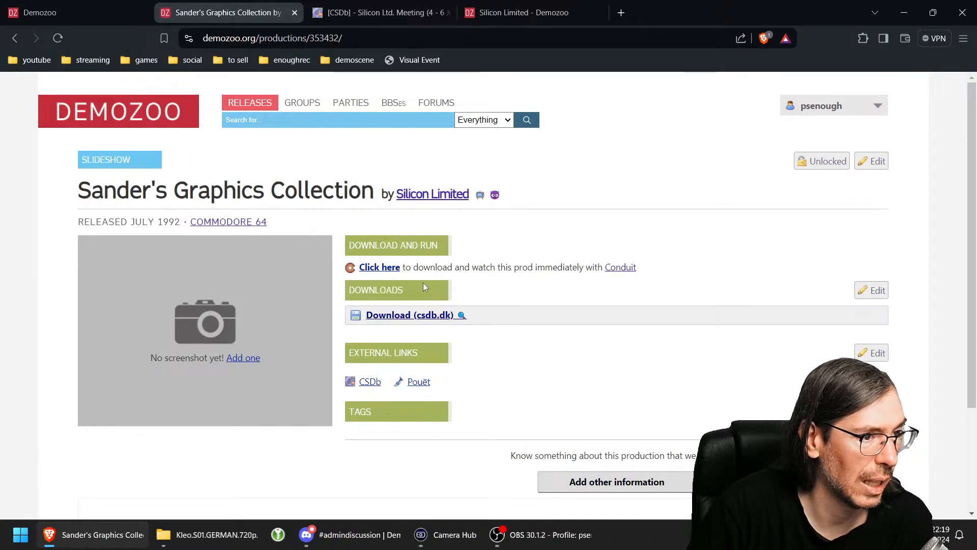
Step: Compare the CSDb meeting's name and dates with Silicon Limited's alias and organised parties on Demozoo
left_click(384, 14)
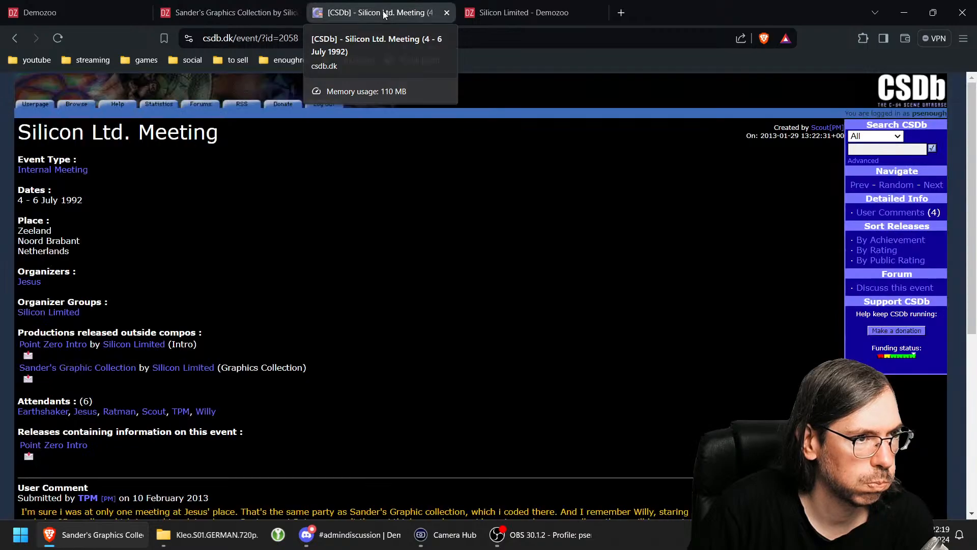
left_click(514, 13)
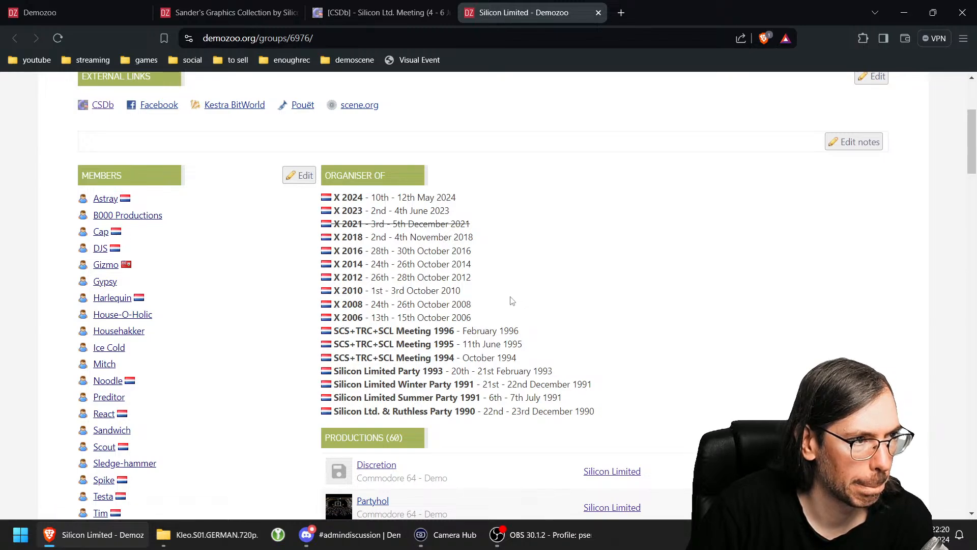
scroll(512, 301, "up", 3)
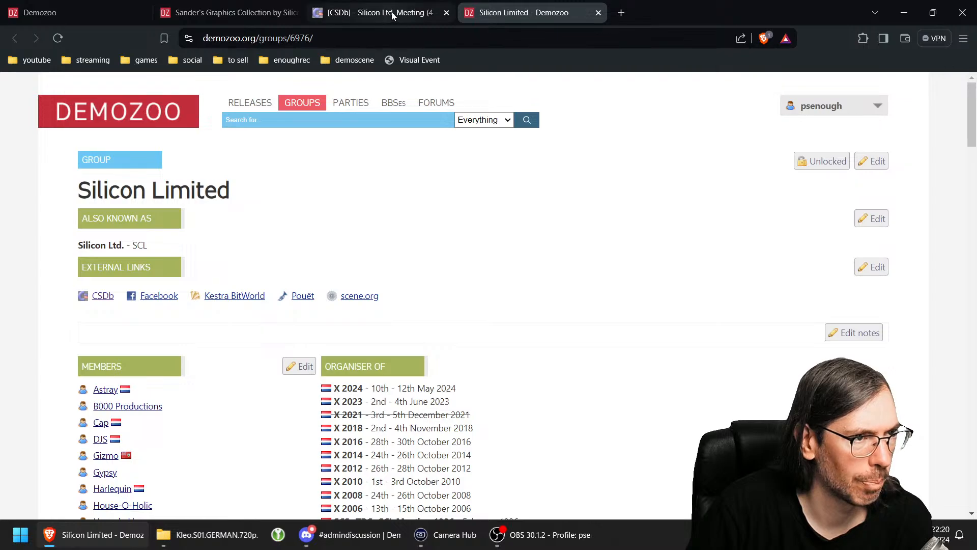
scroll(451, 190, "down", 1)
scroll(144, 234, "down", 1)
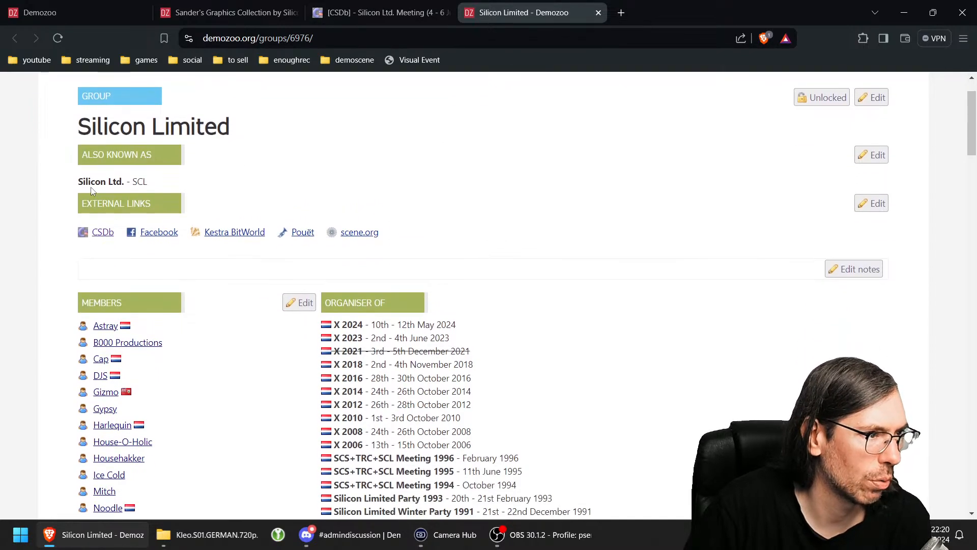
left_click_drag(85, 181, 124, 182)
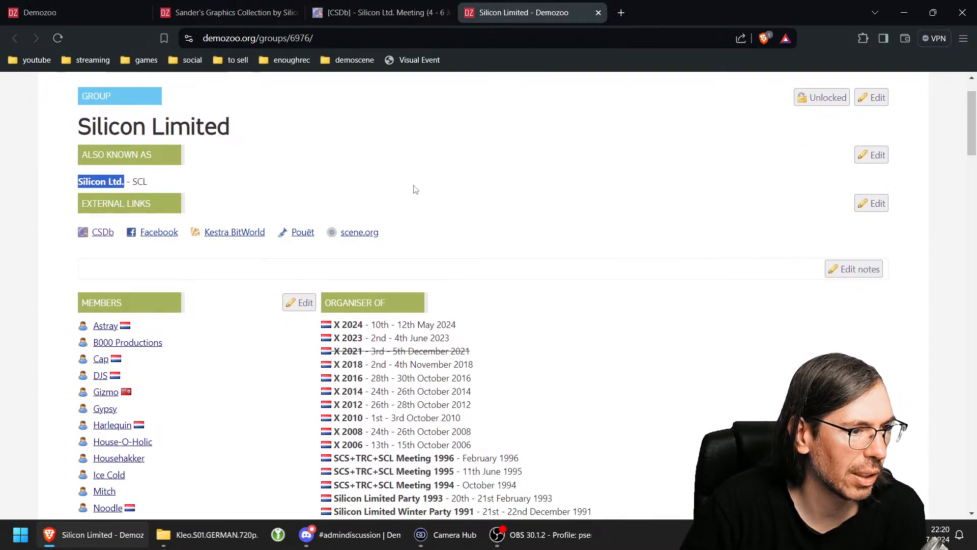
Step: Create a new Demozoo party entry and name it "Silicon Ltd. Meeting", copying the name from its CSDb event page
left_click(361, 10)
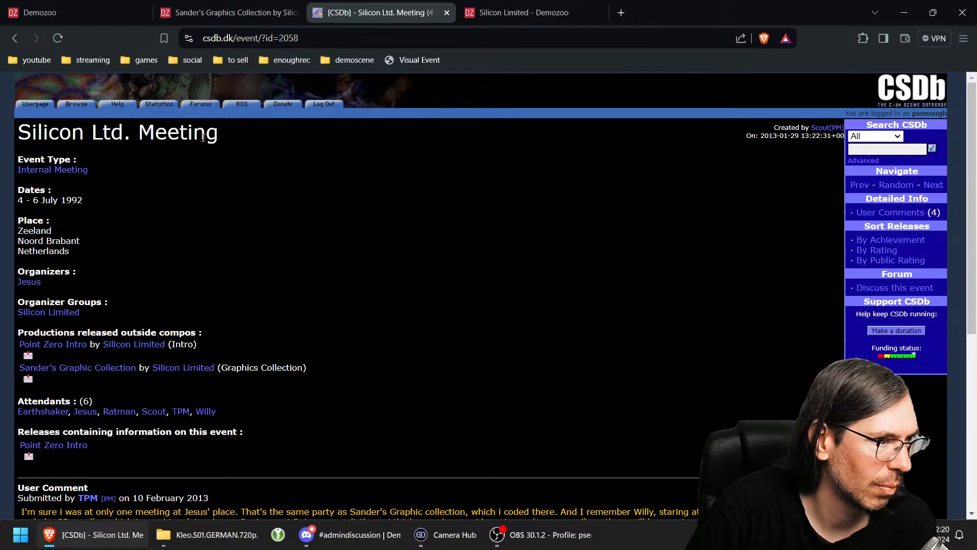
left_click_drag(244, 134, 18, 133)
key("ctrl+c")
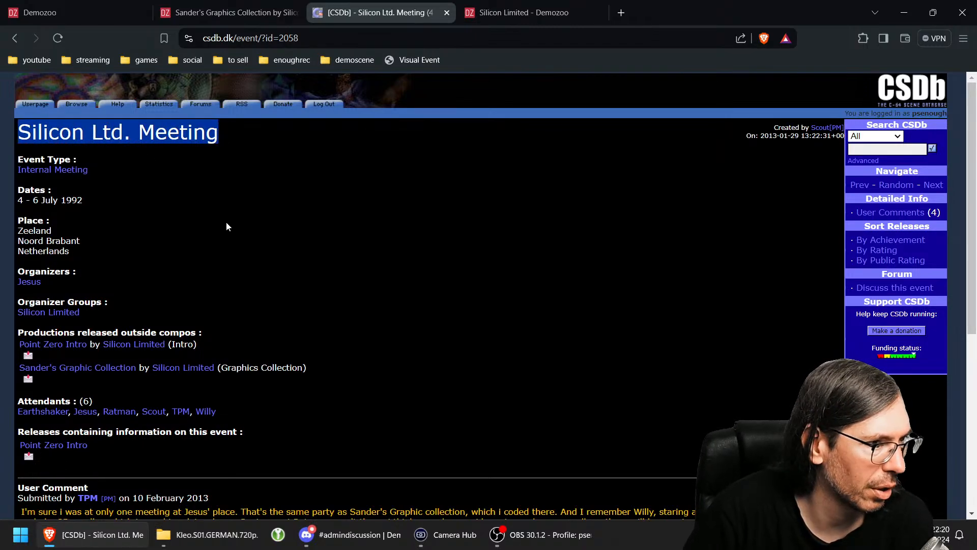
left_click(509, 15)
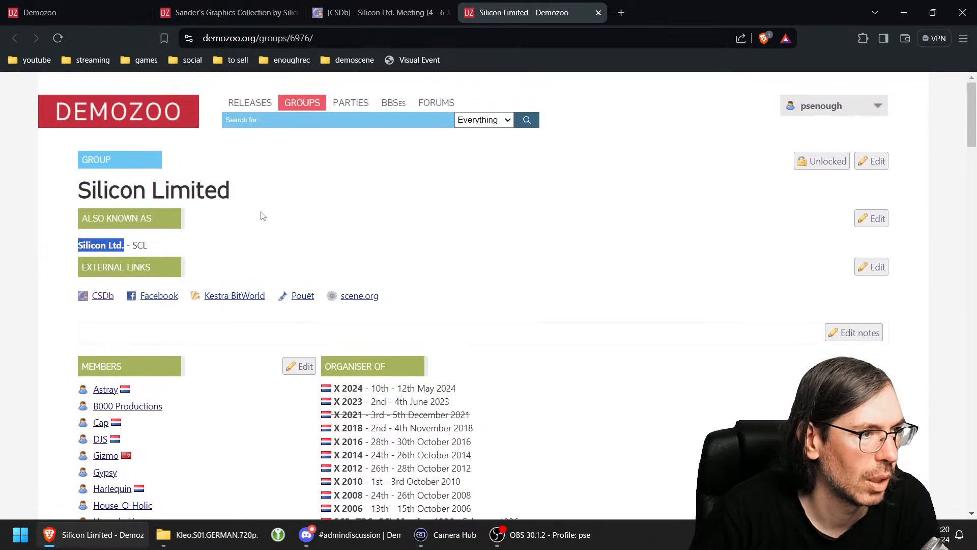
left_click(351, 103)
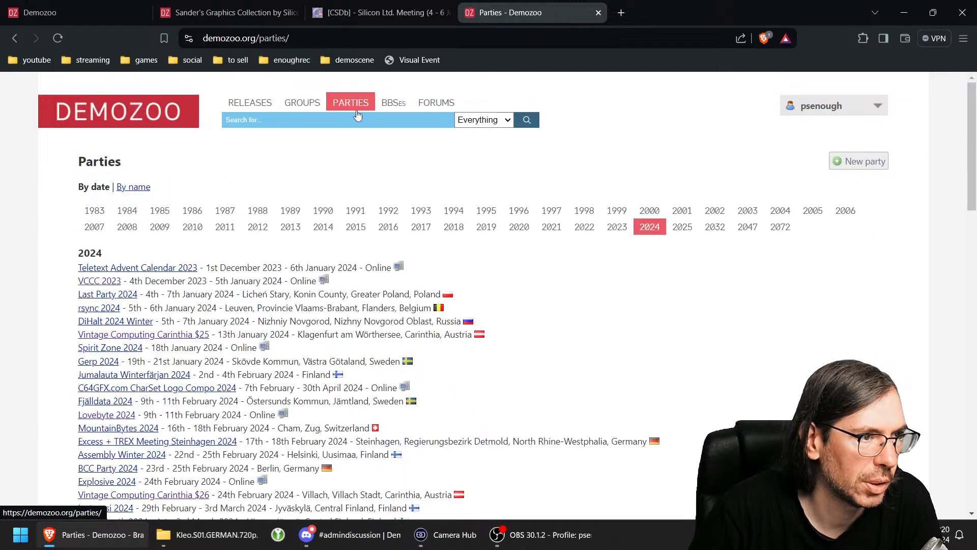
left_click(856, 163)
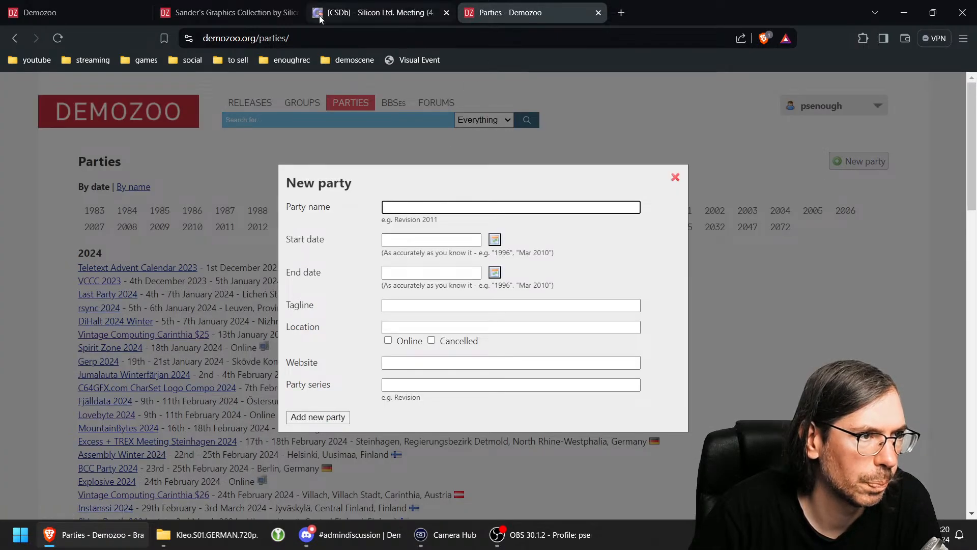
left_click(376, 13)
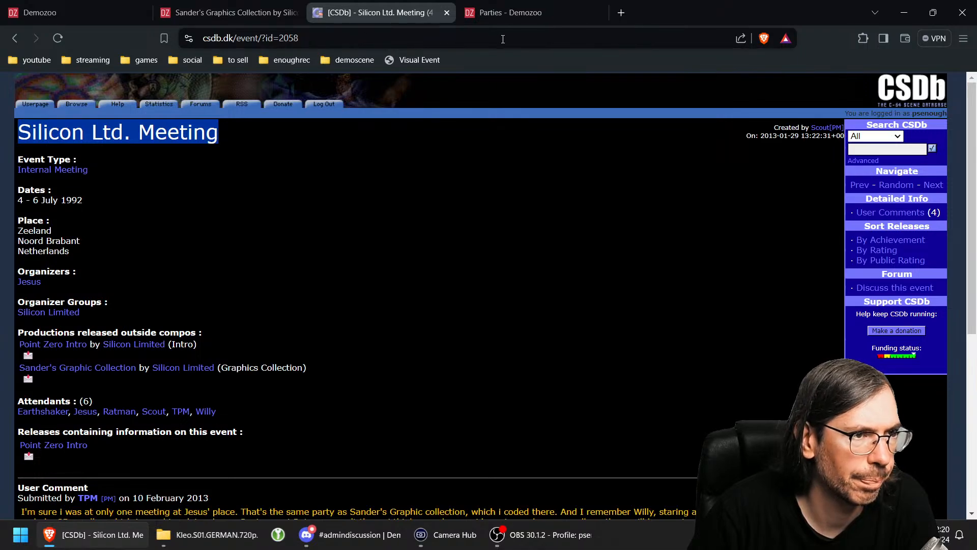
left_click(509, 12)
left_click(418, 206)
key("ctrl+v")
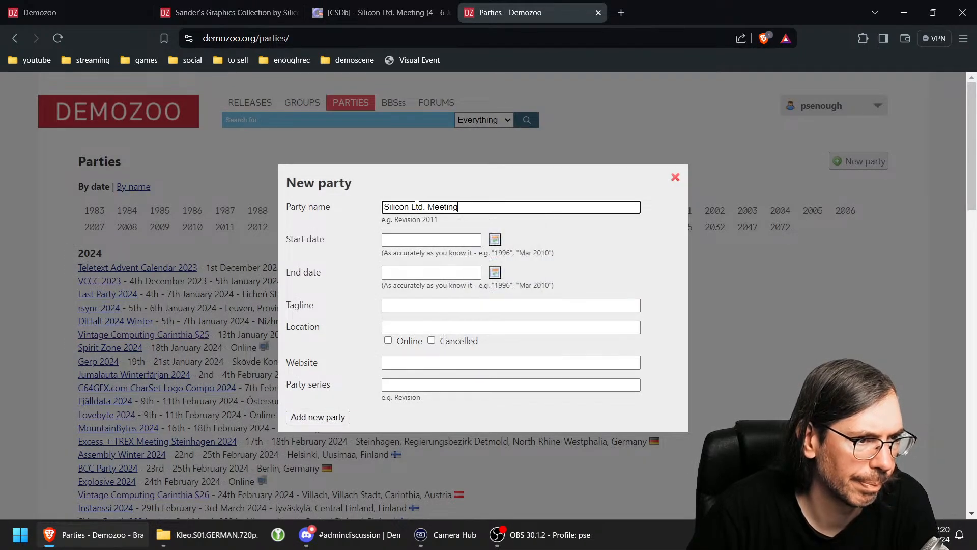
Step: Enter 4 July 1992 as the new party's start date and "6 Julky 1992" as its end date
left_click(407, 239)
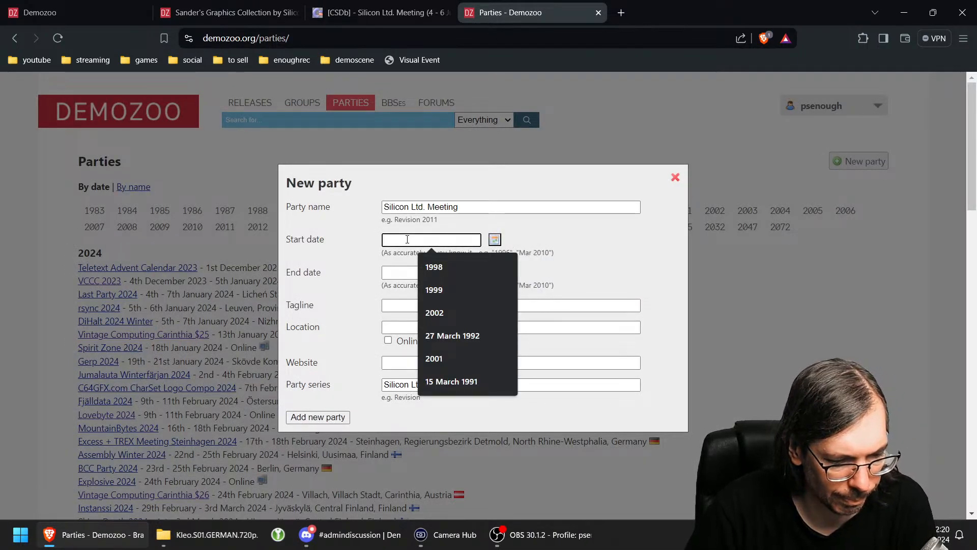
type("4 July 19")
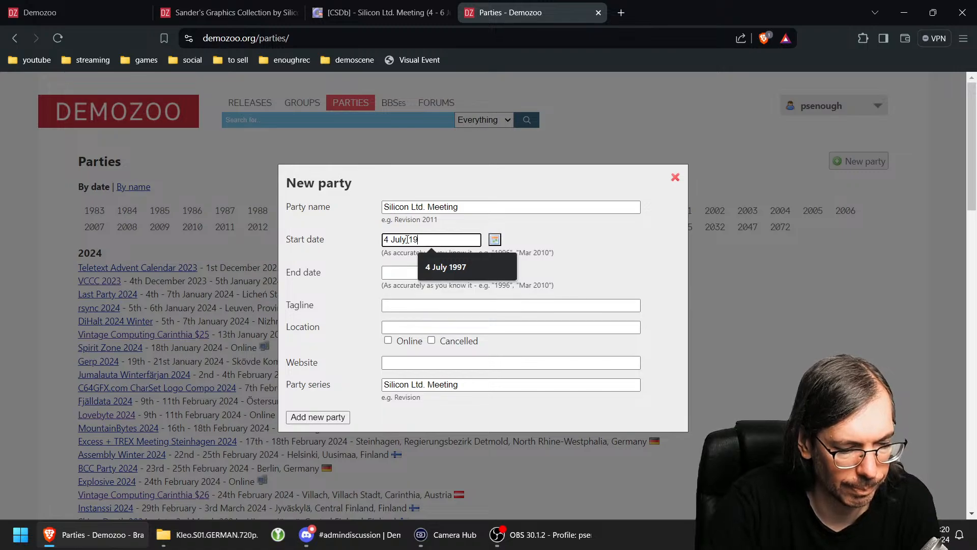
type("92")
type("6")
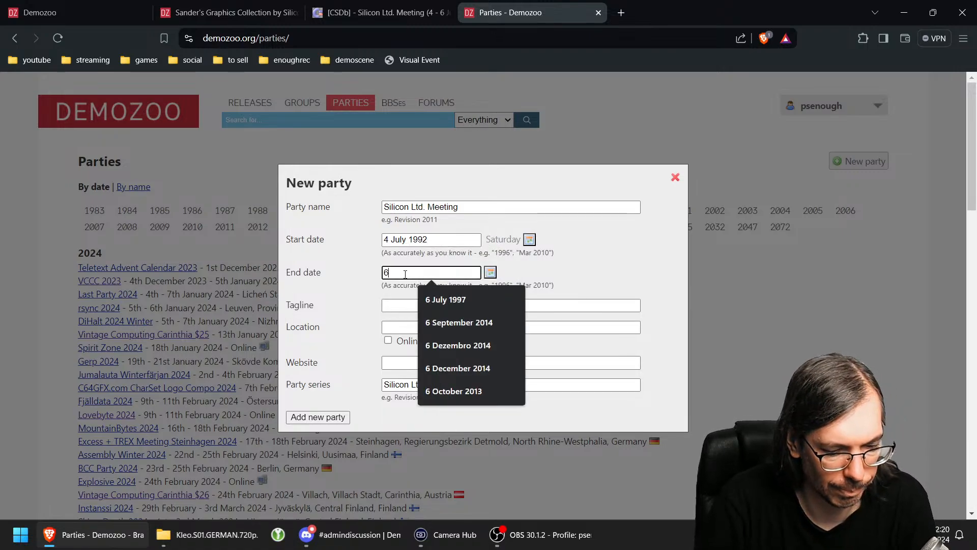
type(" Julky 299")
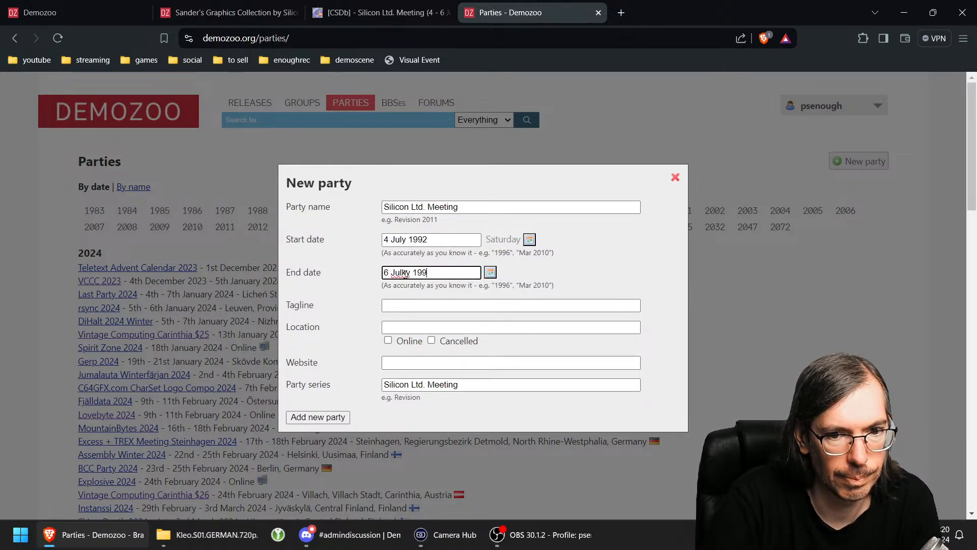
type("2")
Step: Copy the meeting's place from CSDb and set the party location to "Zeeland, Noord Brabant, Netherlands"
left_click(397, 12)
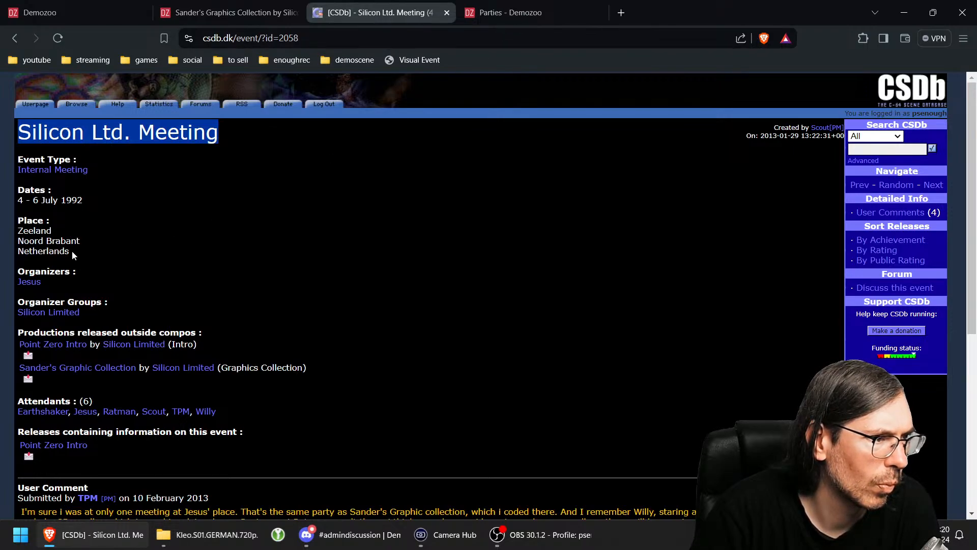
left_click_drag(73, 251, 19, 231)
key("ctrl+c")
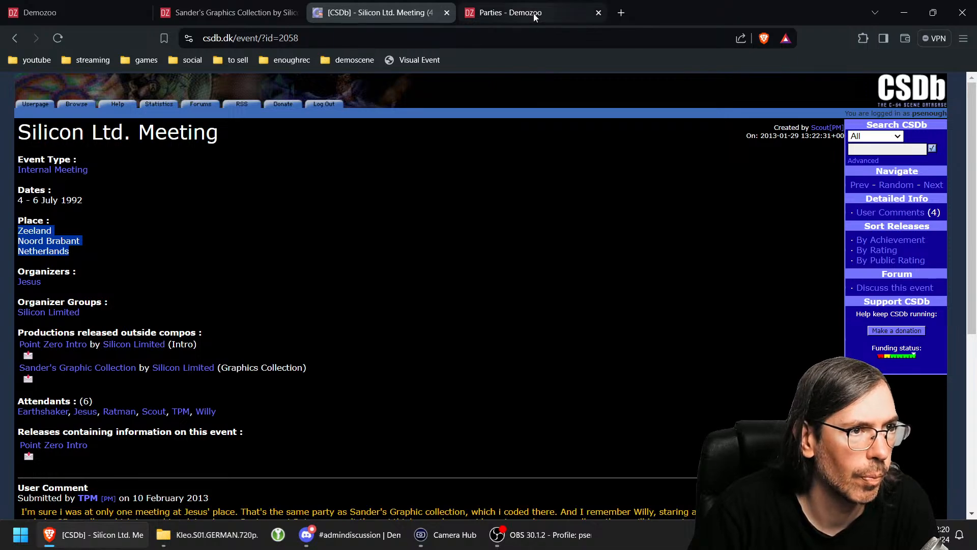
left_click(509, 12)
left_click(409, 327)
key("ctrl+v")
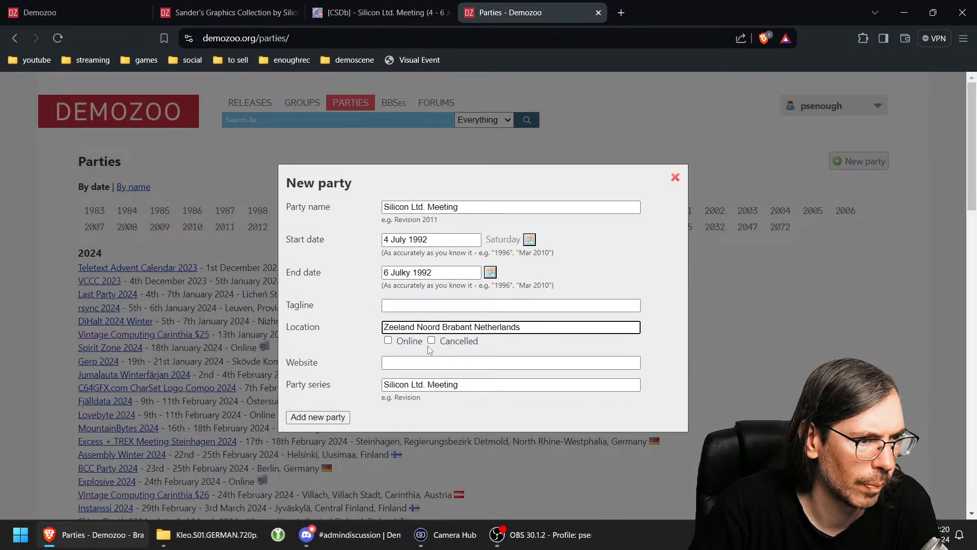
type(",")
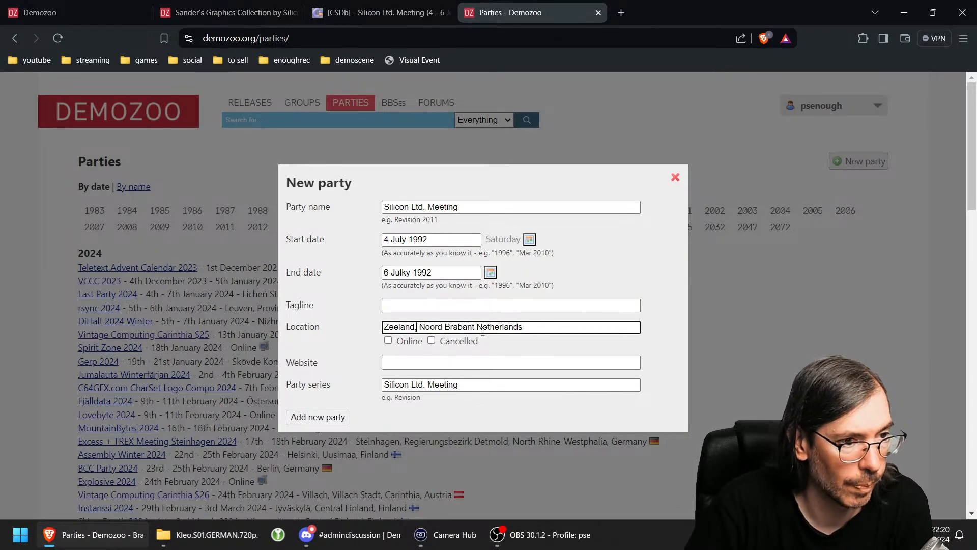
type(",")
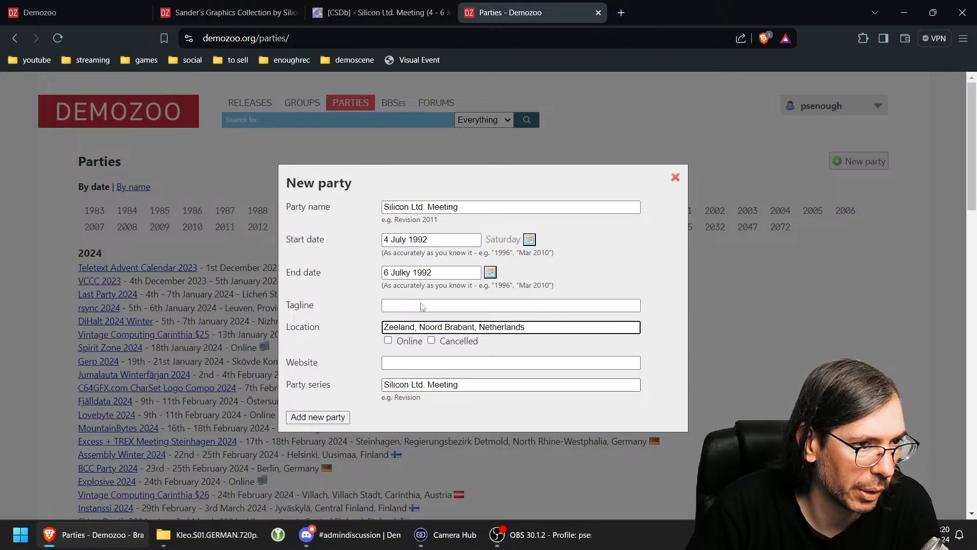
Step: Read the user comments on the meeting's CSDb page and try to submit the new party on Demozoo
left_click(369, 14)
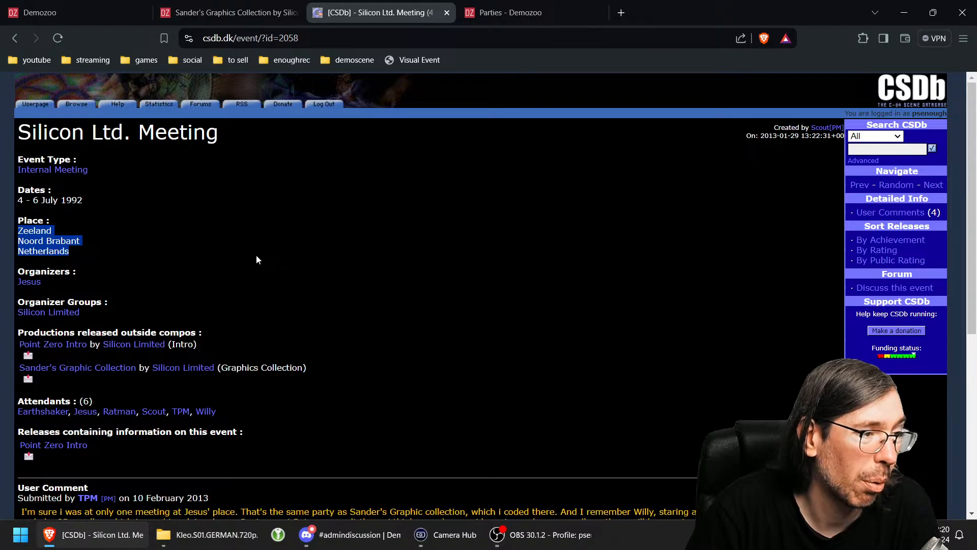
scroll(257, 257, "down", 5)
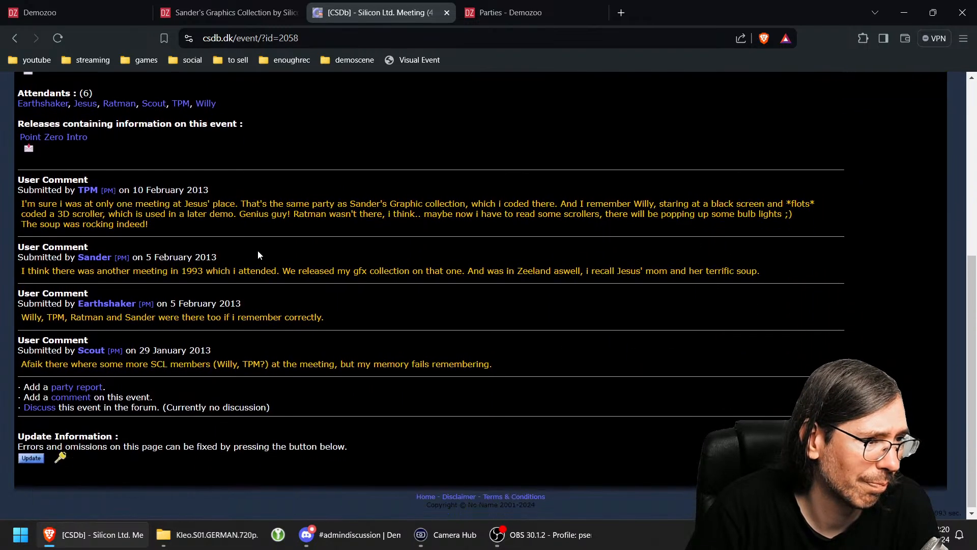
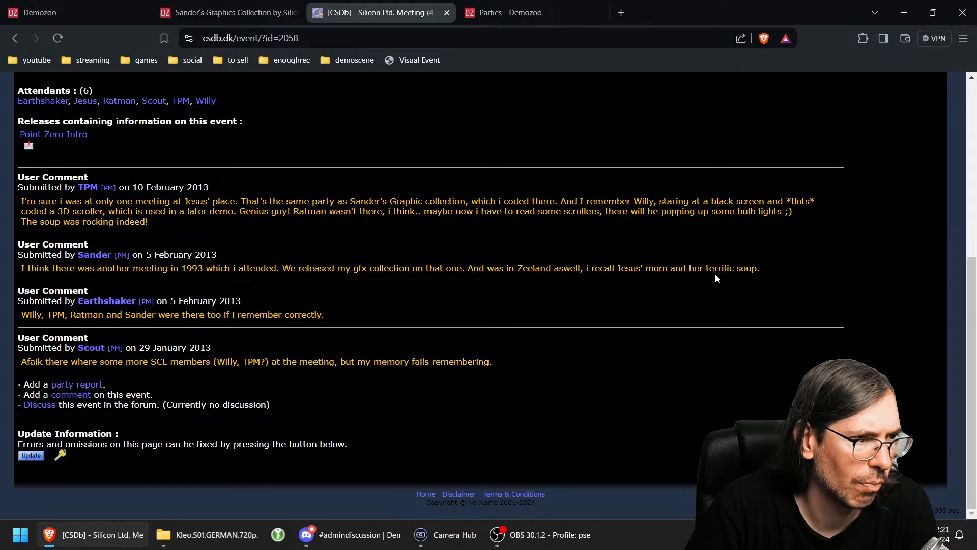
scroll(379, 337, "up", 3)
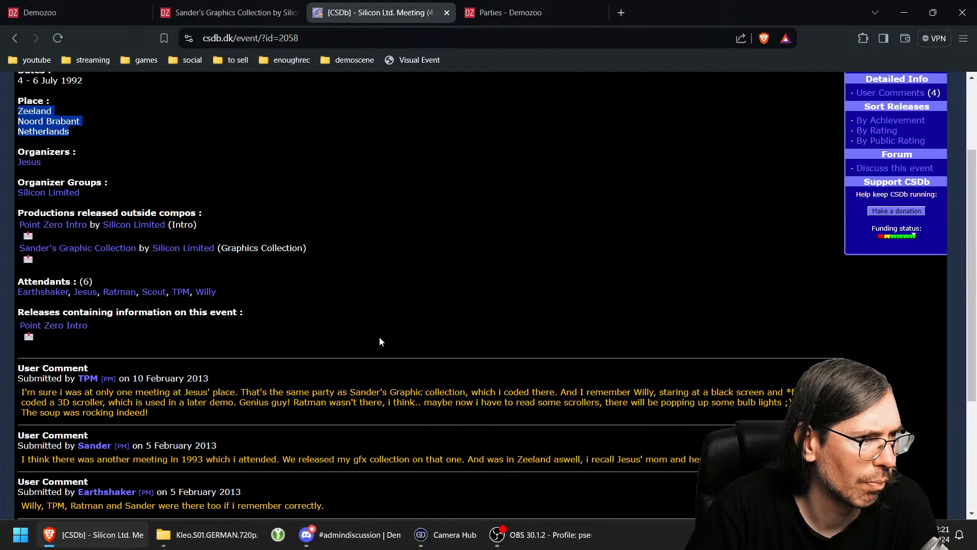
scroll(380, 338, "up", 2)
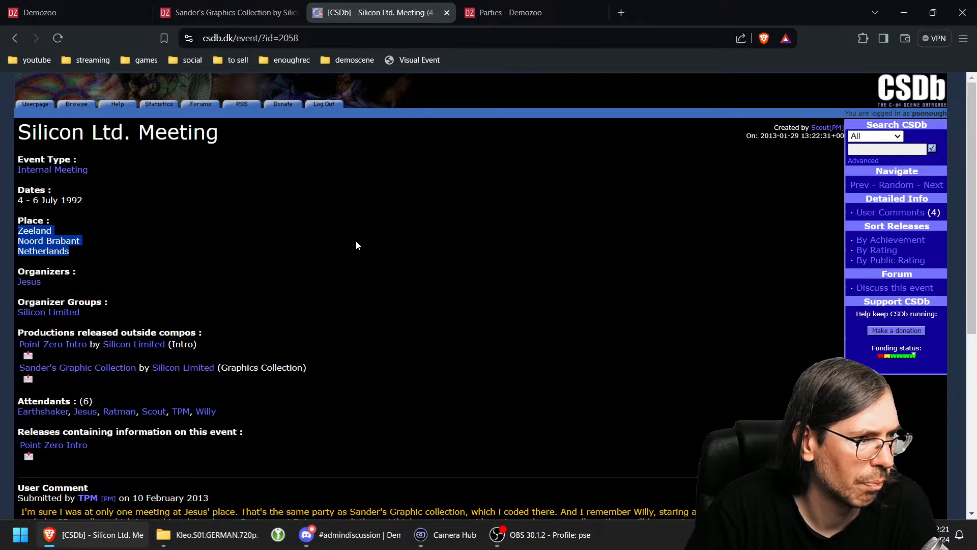
left_click(502, 13)
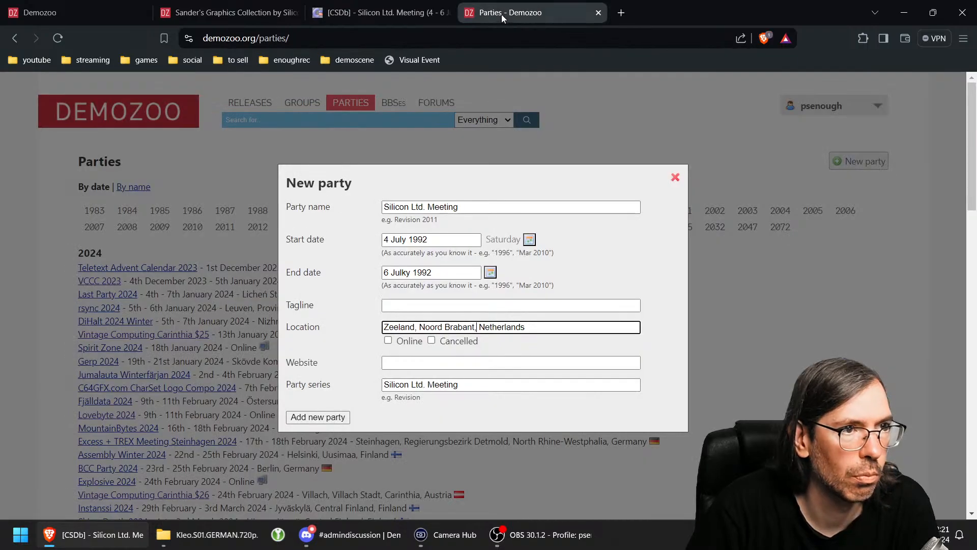
left_click(315, 421)
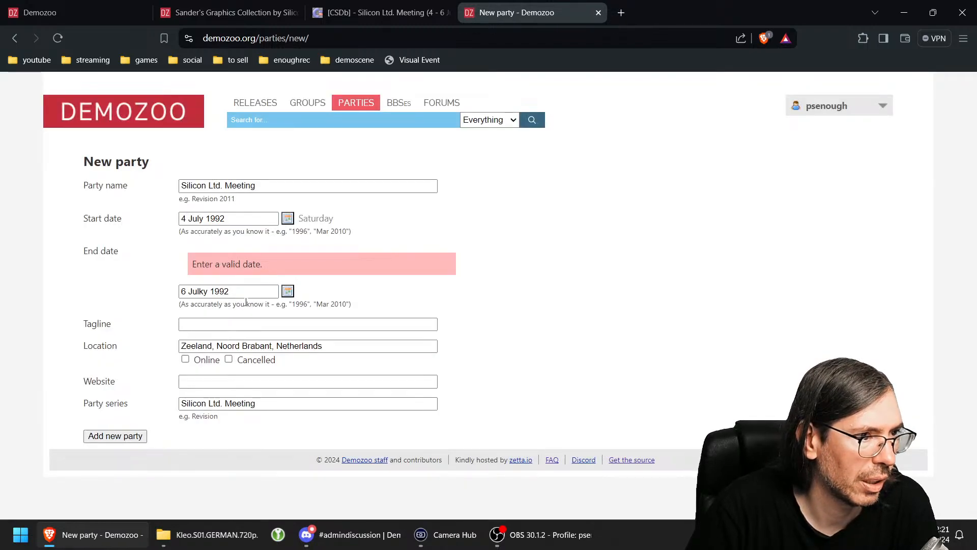
Step: Correct the party's end date to 6 July 1992, recheck it against CSDb and add the party
double_click(199, 292)
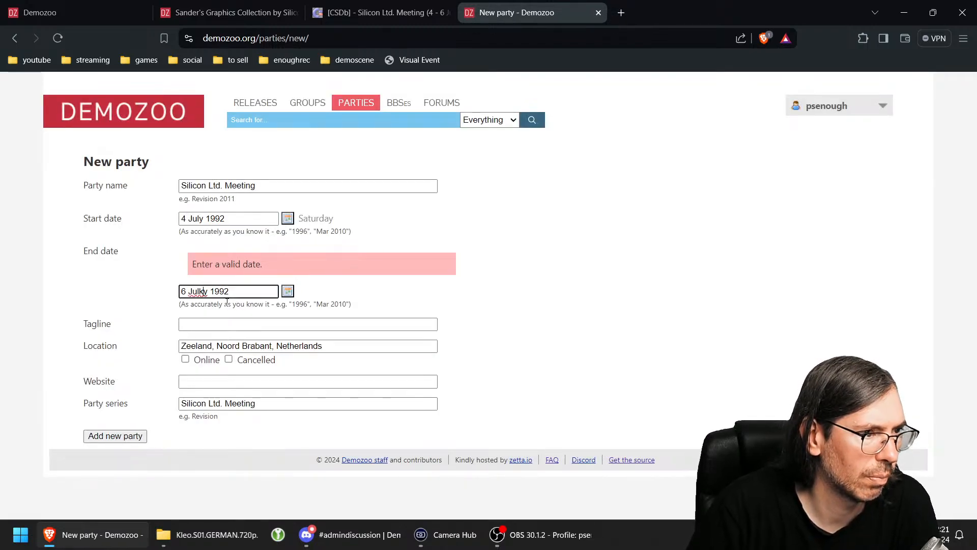
type("July")
left_click(389, 11)
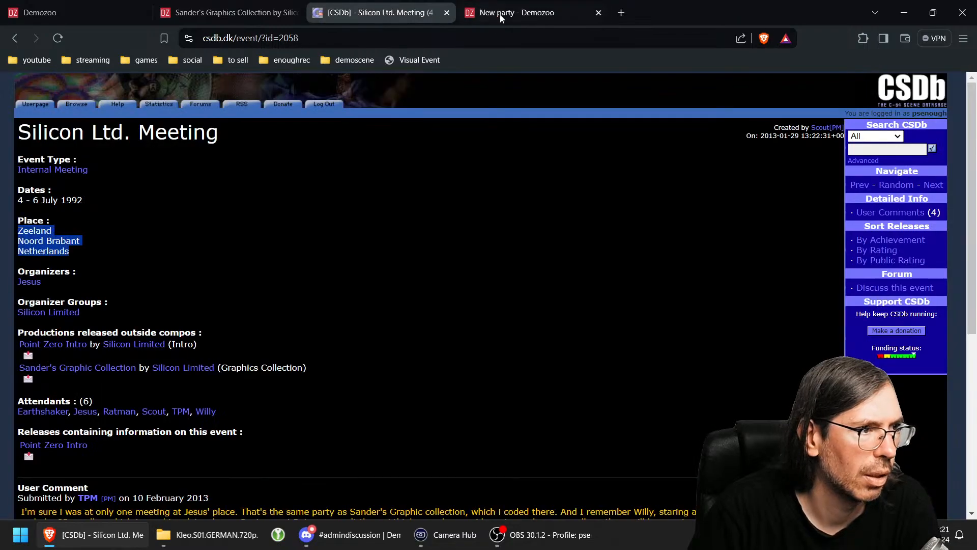
left_click(497, 11)
left_click(115, 436)
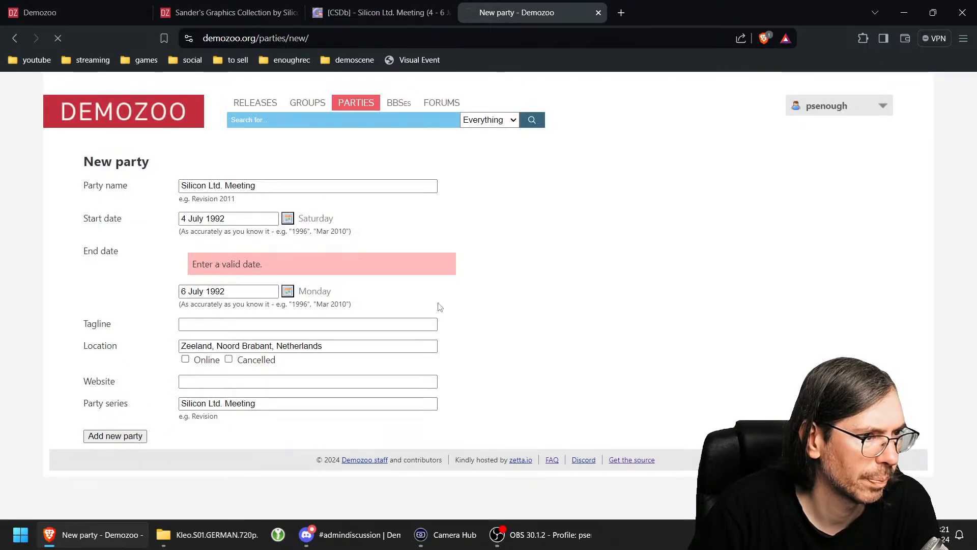
Step: Start editing the new party's releases, consult its CSDb page and choose Point Zero Intro by Silicon Limited as a non-compo release
scroll(356, 333, "down", 2)
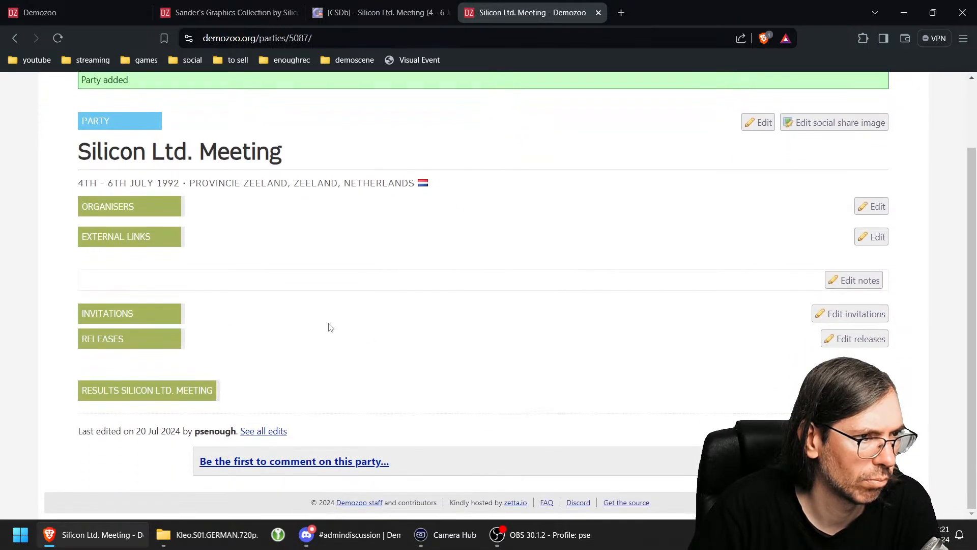
left_click(845, 339)
left_click(383, 14)
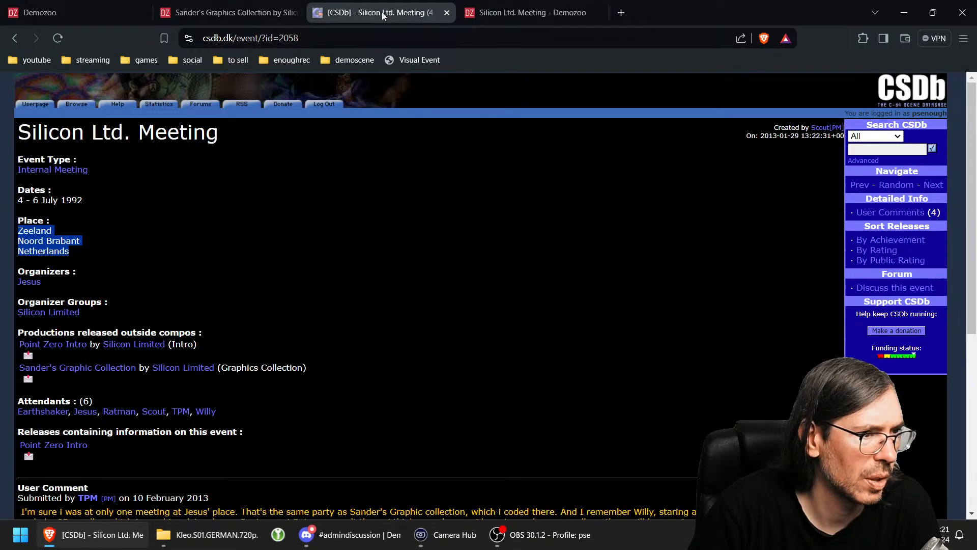
left_click(560, 14)
type("po")
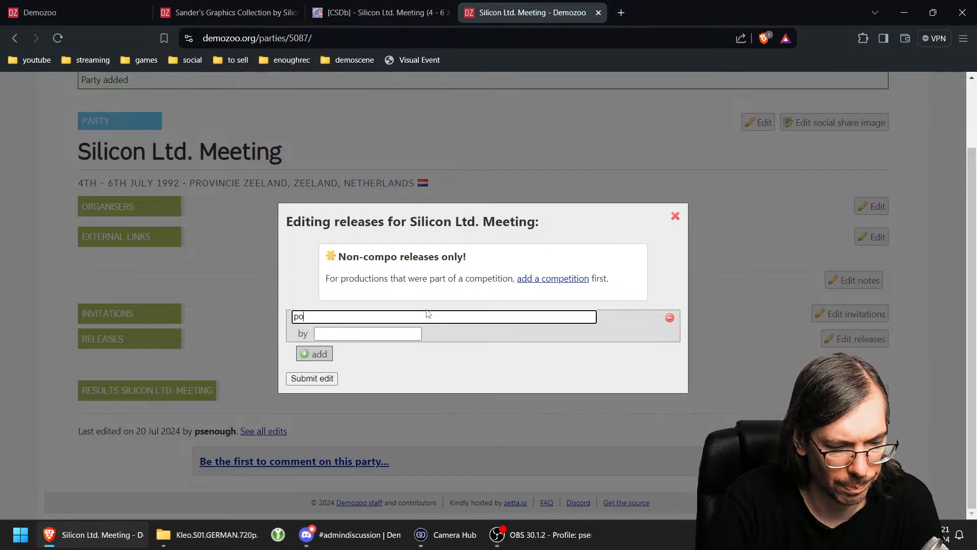
type("int ze")
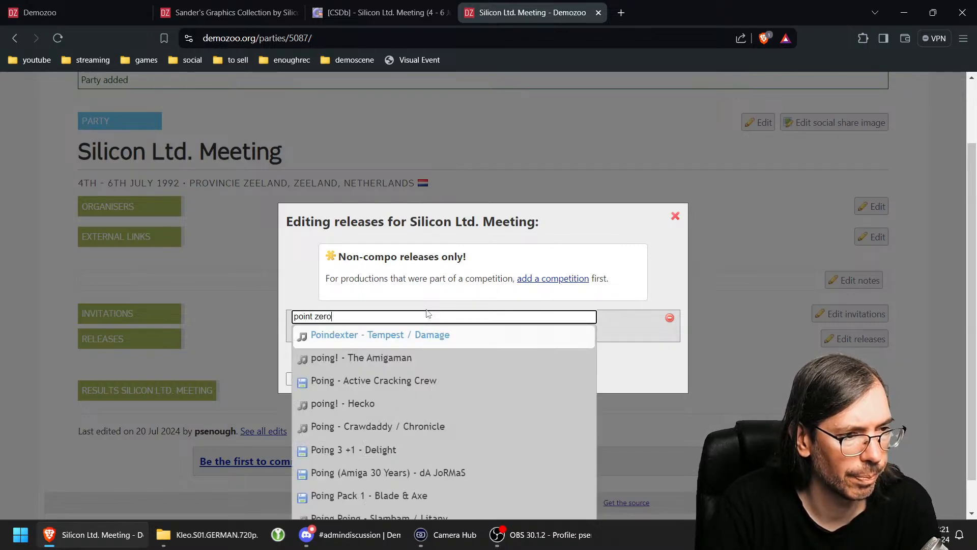
type("ro")
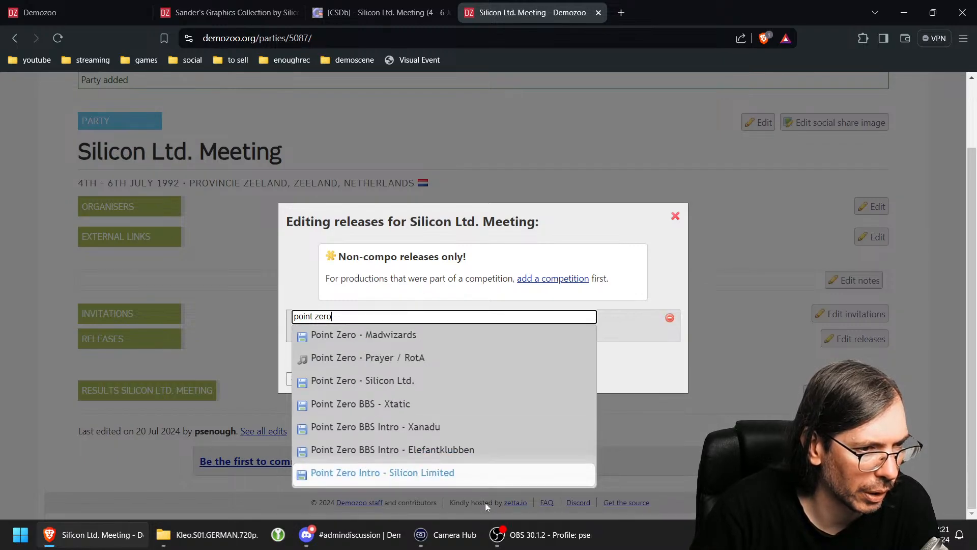
left_click(435, 473)
Step: Check CSDb for the second production, add Sander's Graphics Collection by Silicon Limited to the releases and submit the edit
left_click(314, 347)
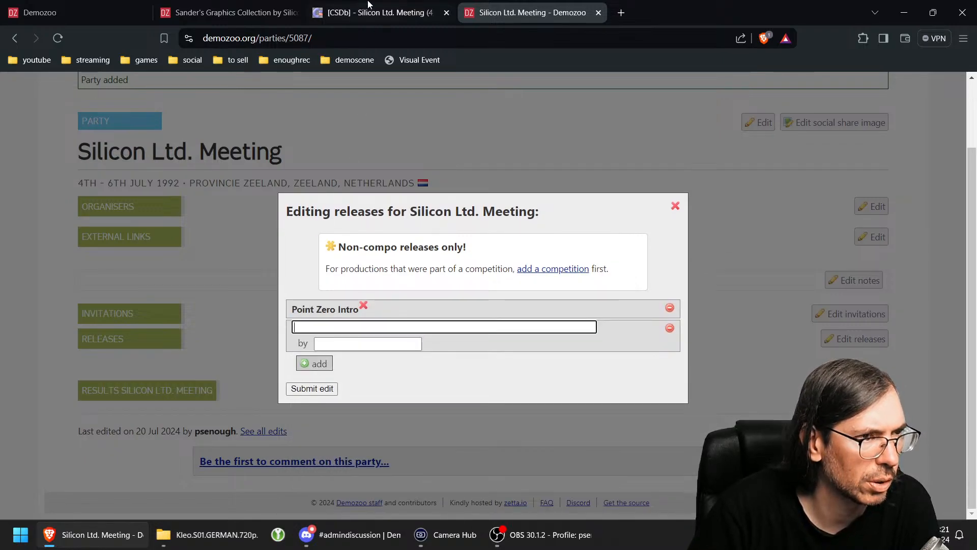
left_click(380, 12)
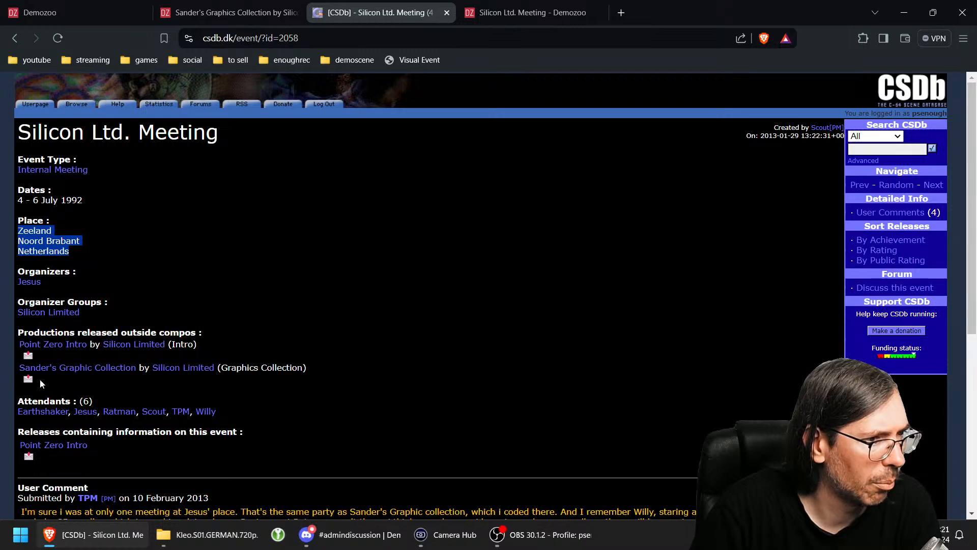
left_click(514, 16)
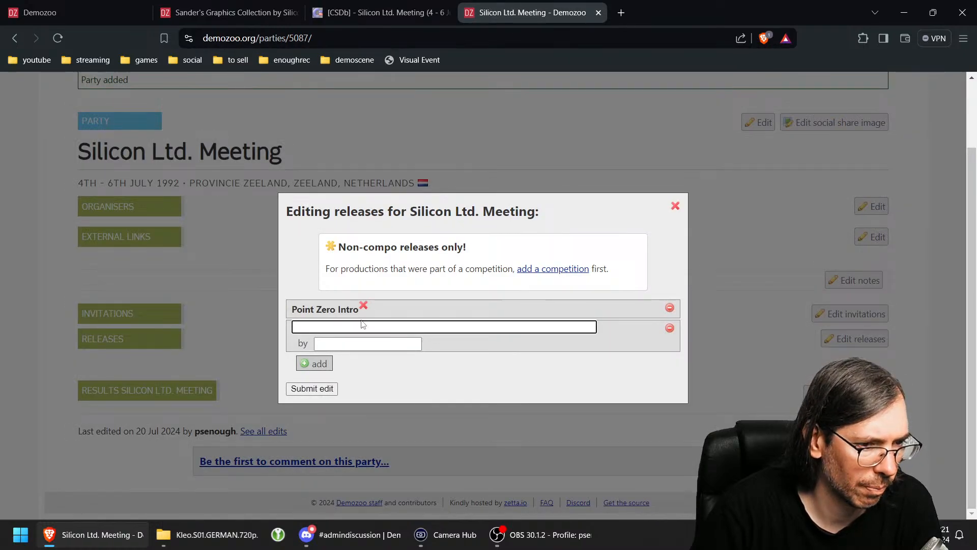
type("sander's")
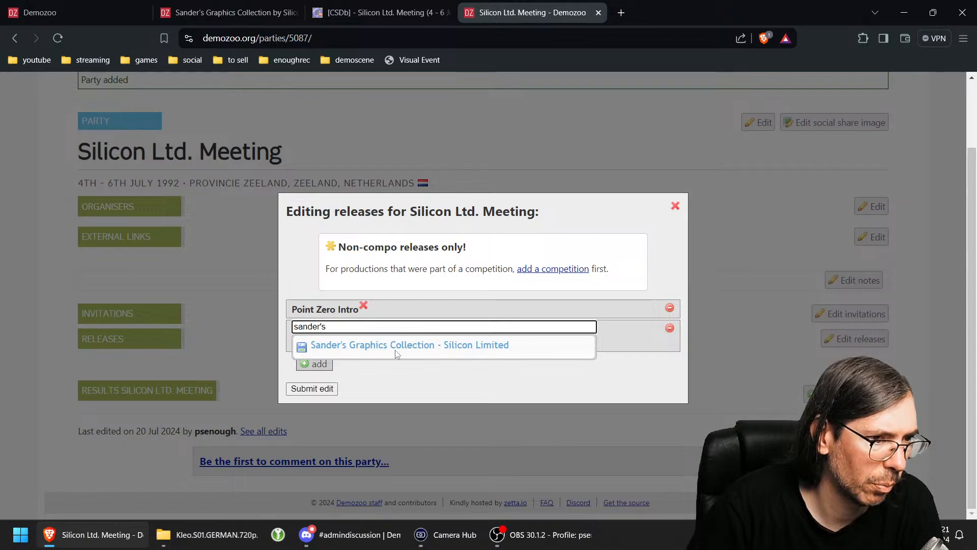
left_click(395, 350)
left_click(312, 382)
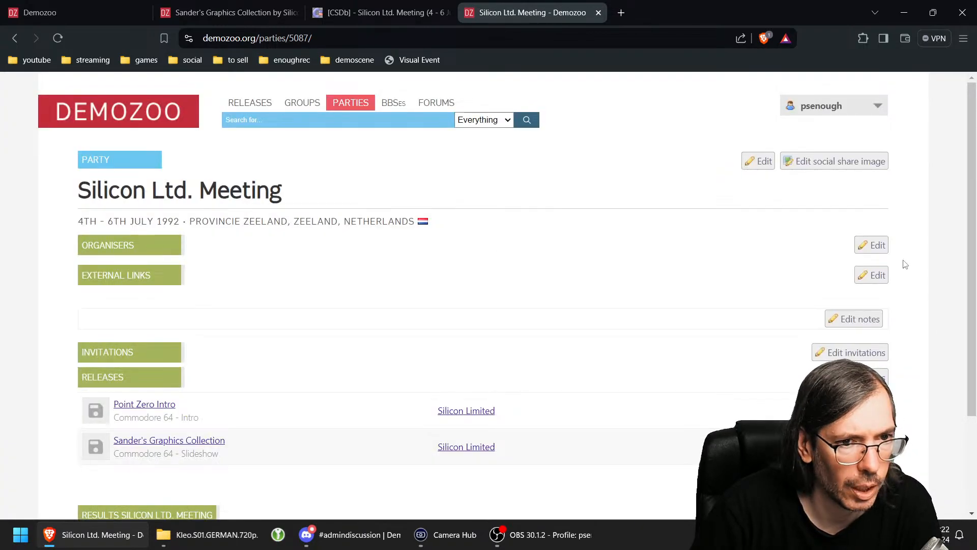
Step: Add the group "silicon limited" as an organiser of the Silicon Ltd. Meeting, leaving the role blank
left_click(871, 245)
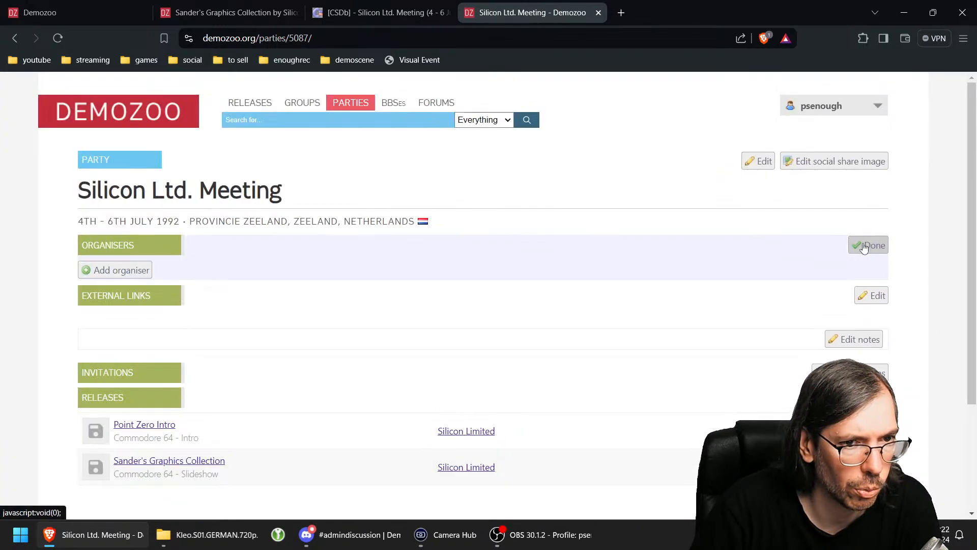
left_click(169, 266)
type("sili")
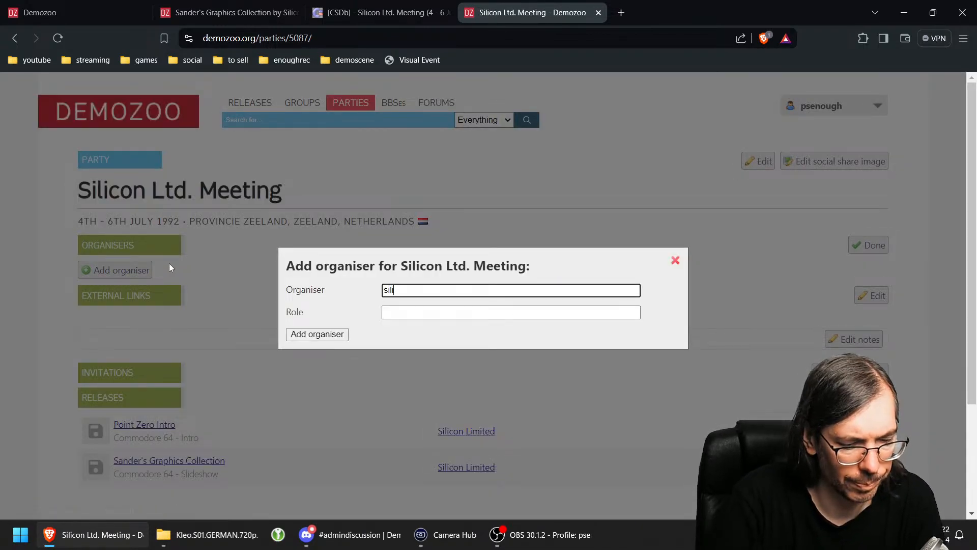
type("con limited")
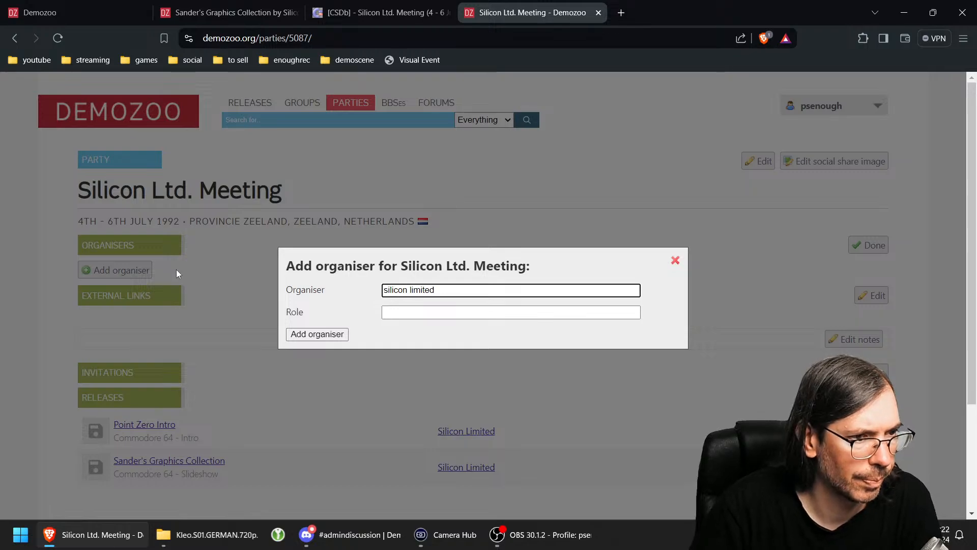
left_click(314, 338)
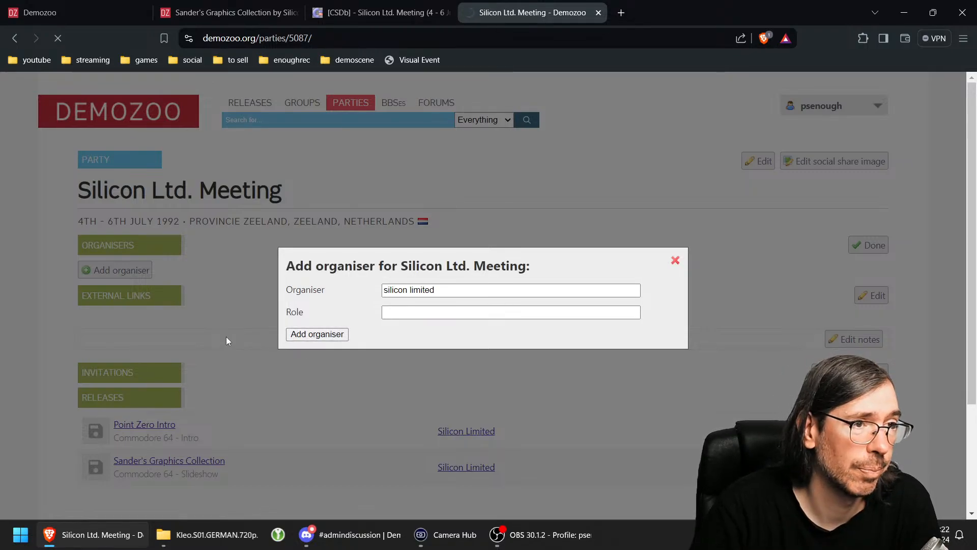
Step: Check the individual organizer on CSDb, enter that handle for another organiser on Demozoo and bring up the matching names
left_click(396, 11)
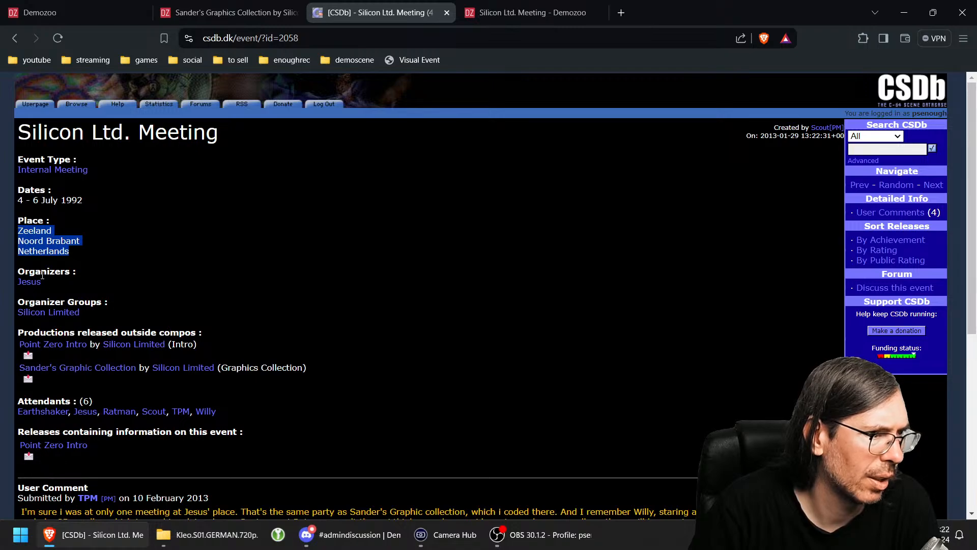
left_click(517, 13)
left_click(131, 289)
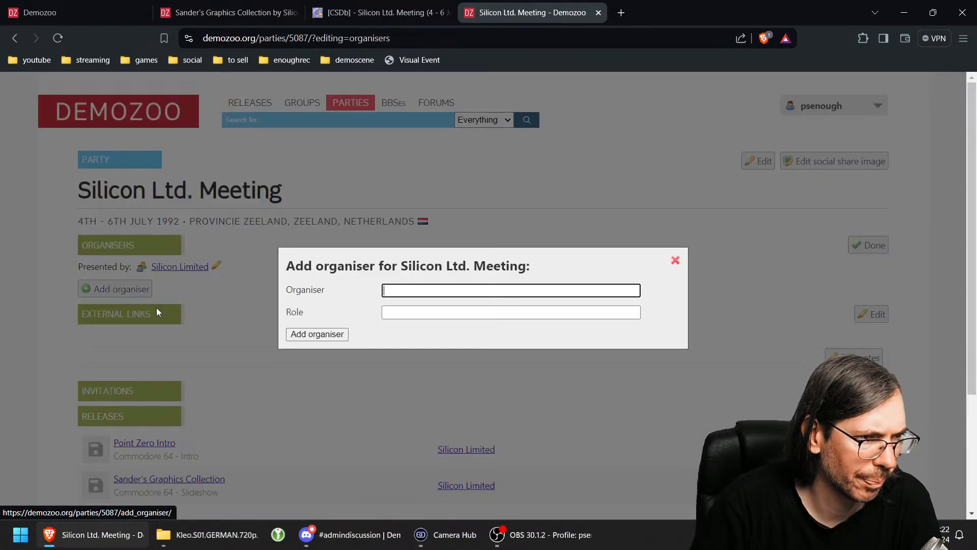
type("jesus")
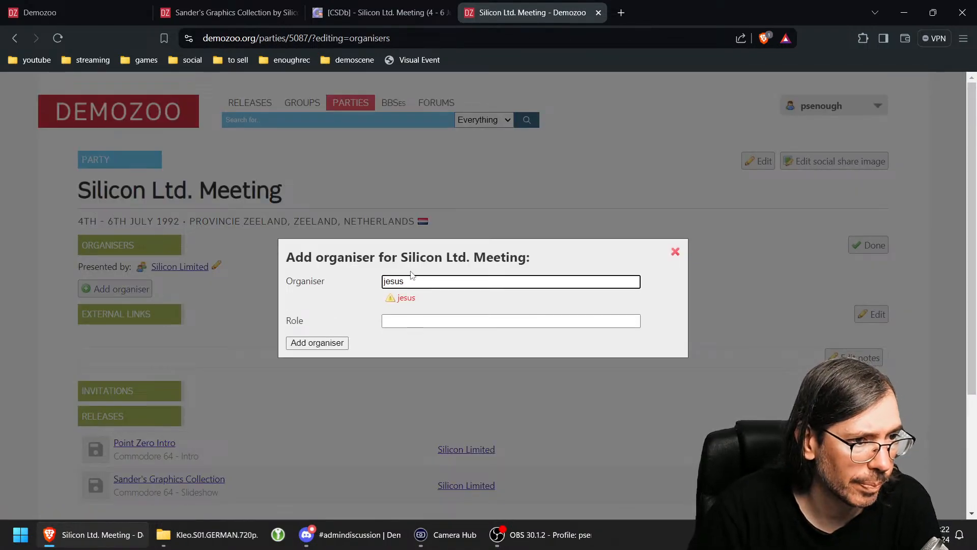
scroll(470, 322, "down", 3)
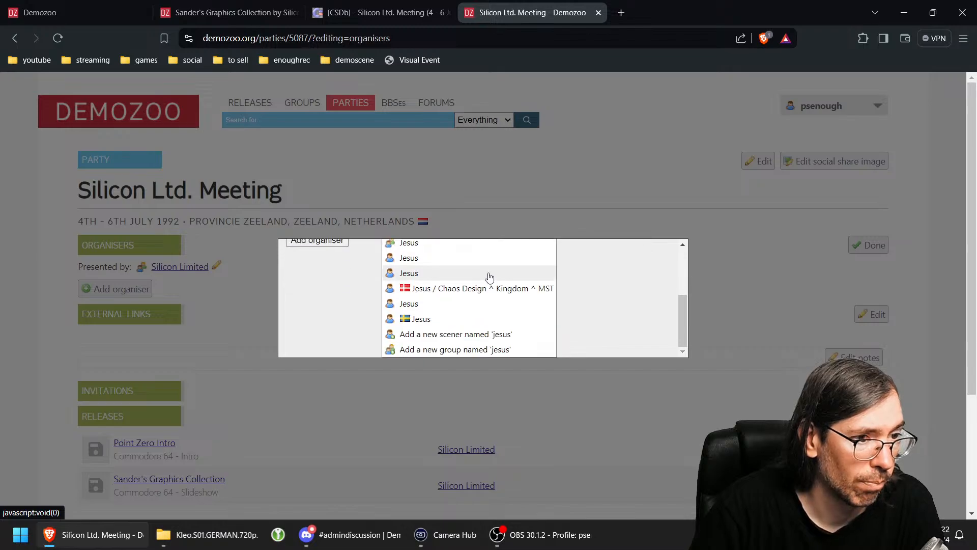
Step: Open the organizer's CSDb profile in a new tab and compare its details with the matching sceners offered on Demozoo
left_click(381, 12)
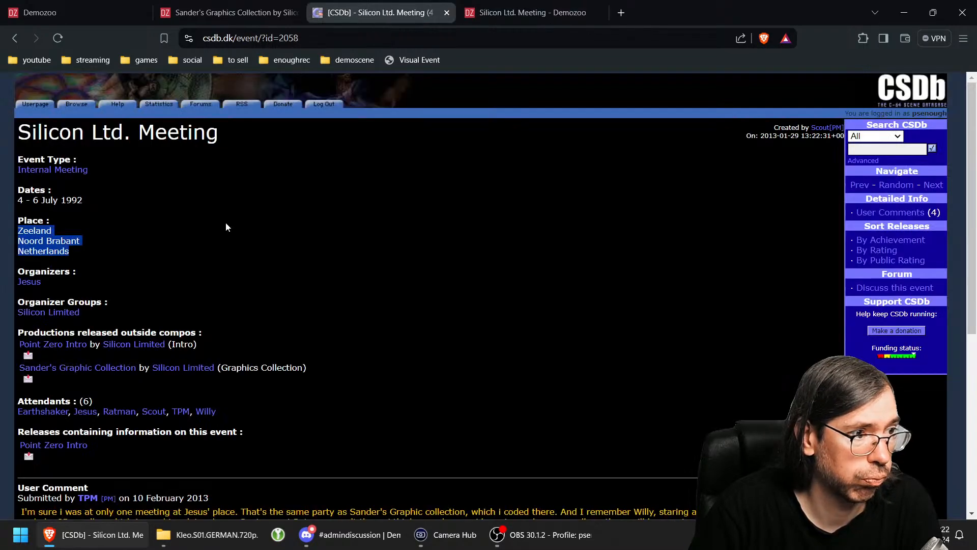
right_click(38, 285)
left_click(76, 288)
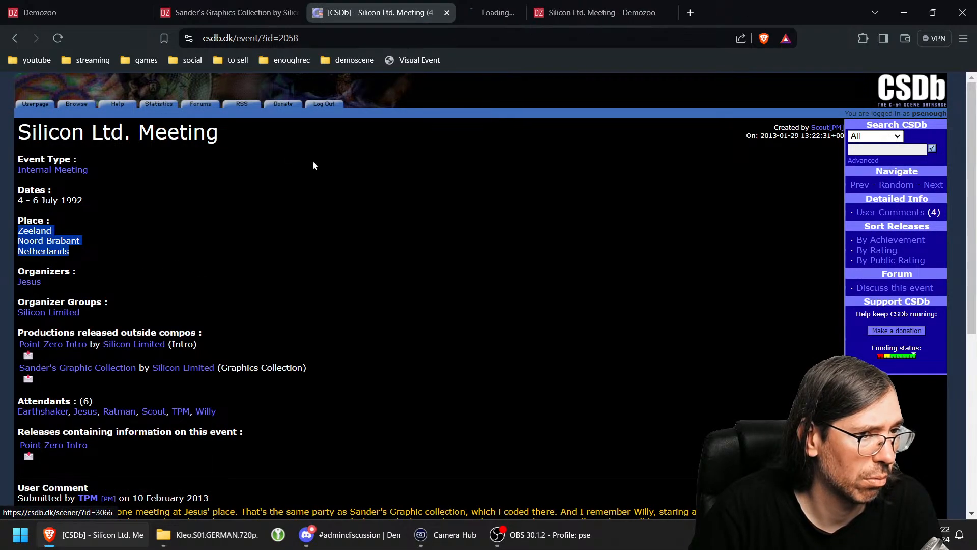
left_click(506, 19)
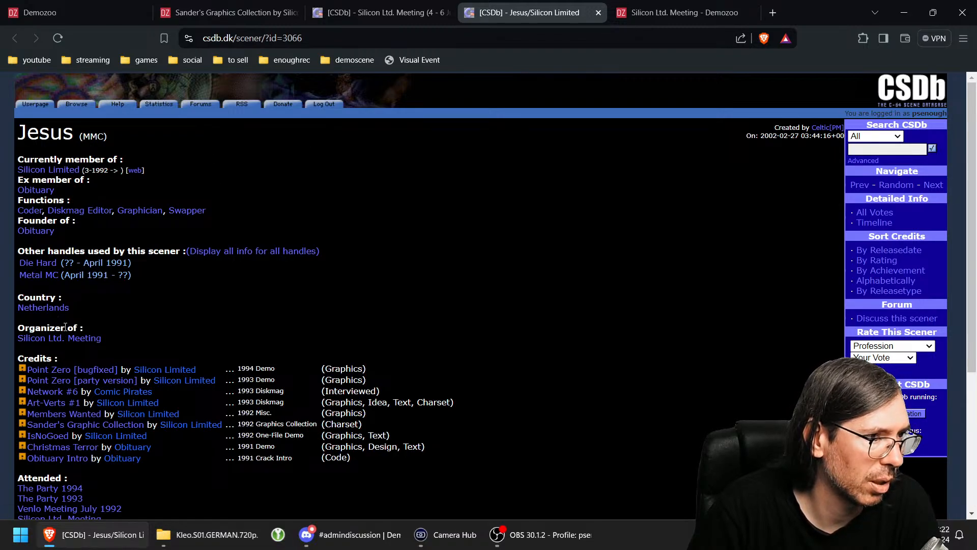
left_click(657, 16)
scroll(477, 304, "down", 3)
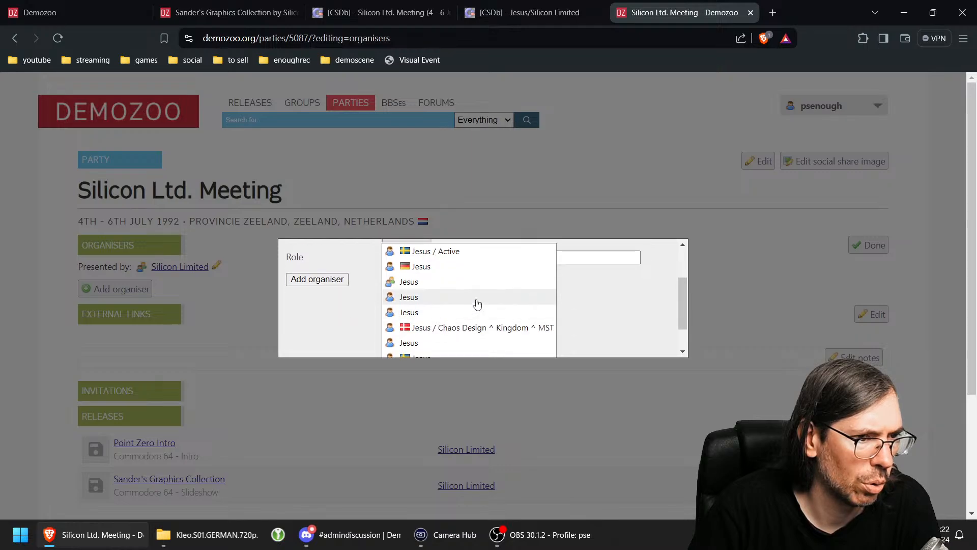
scroll(477, 305, "down", 5)
scroll(476, 321, "up", 5)
scroll(477, 319, "down", 3)
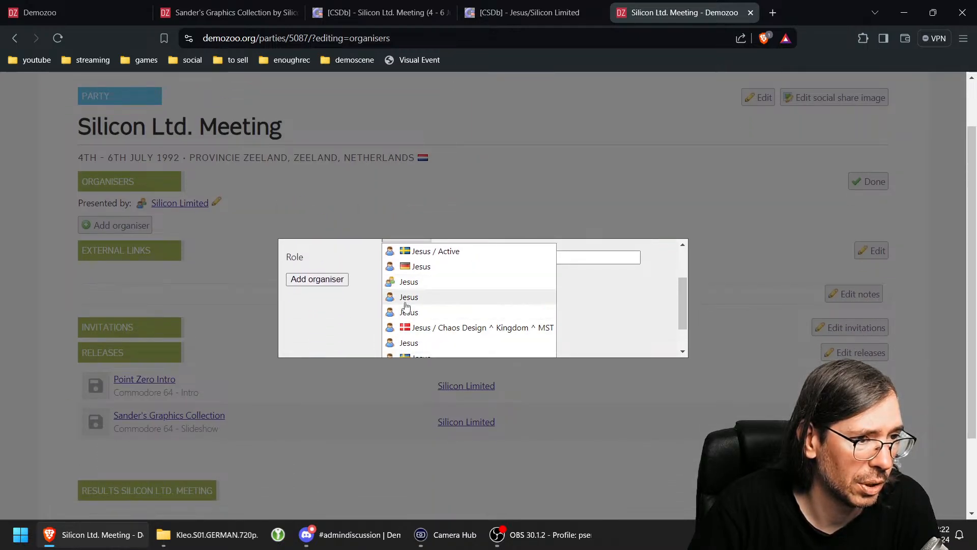
scroll(408, 308, "down", 3)
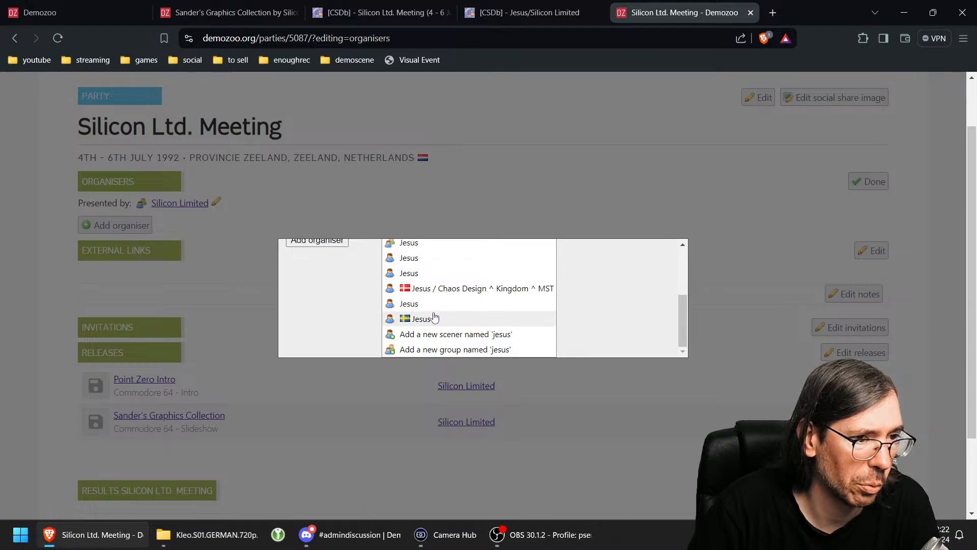
Step: Open Silicon Limited's Demozoo page from Sander's Graphics Collection and check its current and former members for the organizer and their other handles
left_click(209, 15)
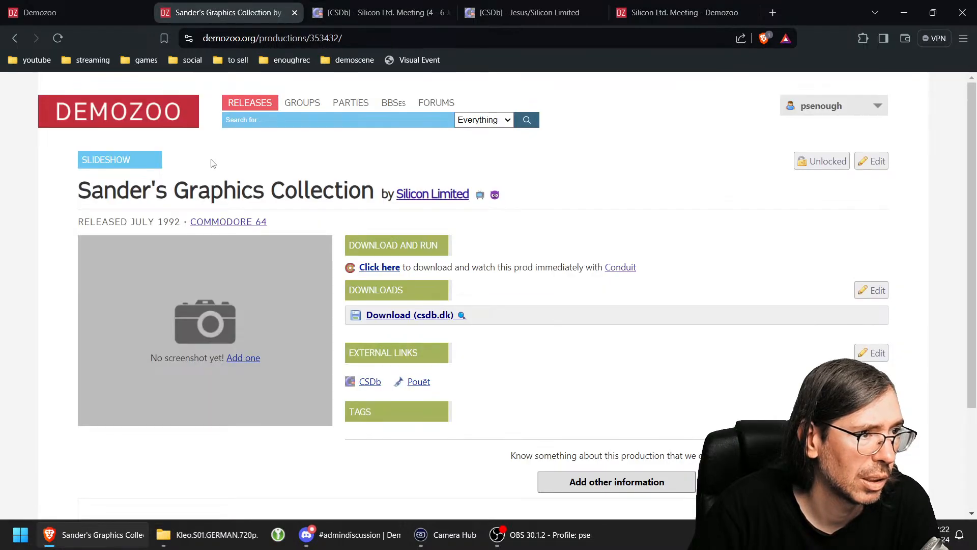
left_click(443, 198)
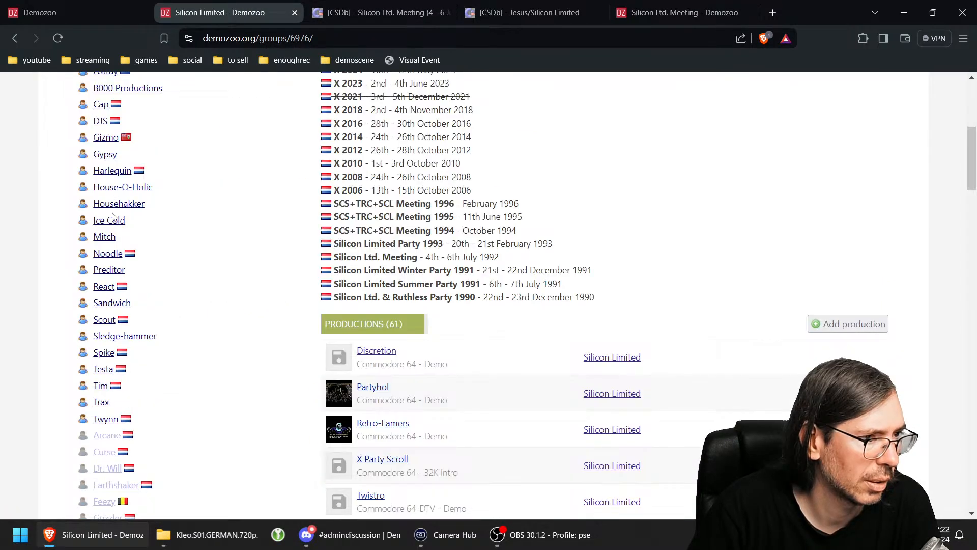
scroll(244, 295, "down", 3)
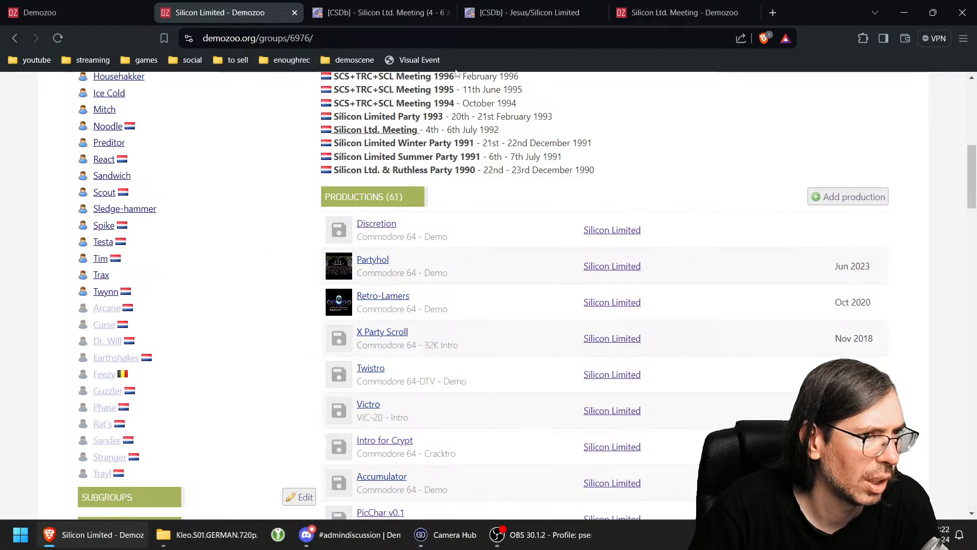
left_click(529, 12)
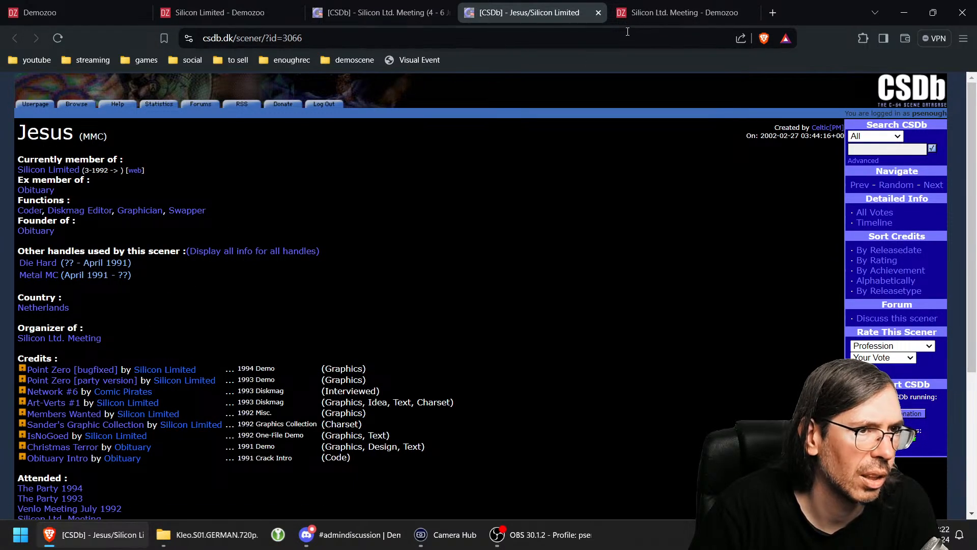
left_click(664, 13)
left_click(219, 14)
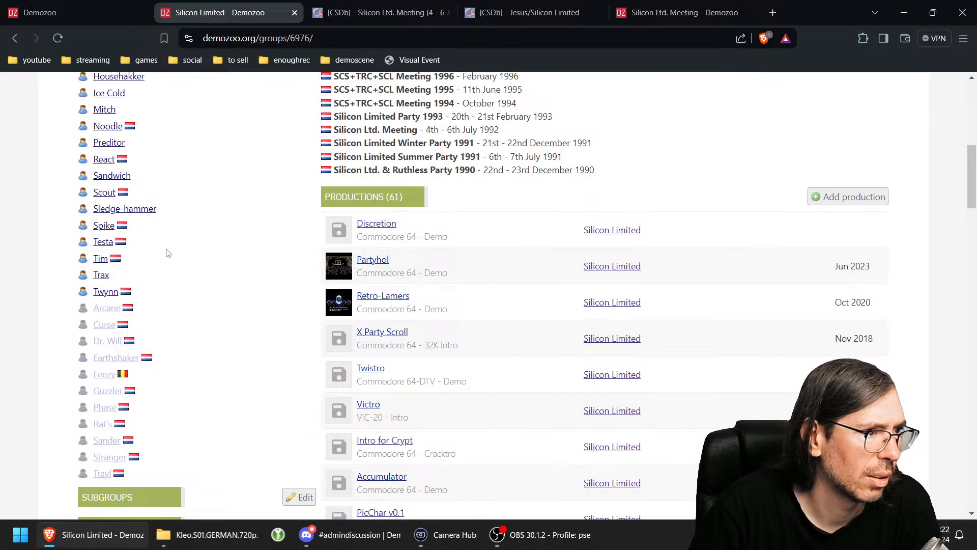
scroll(171, 452, "up", 5)
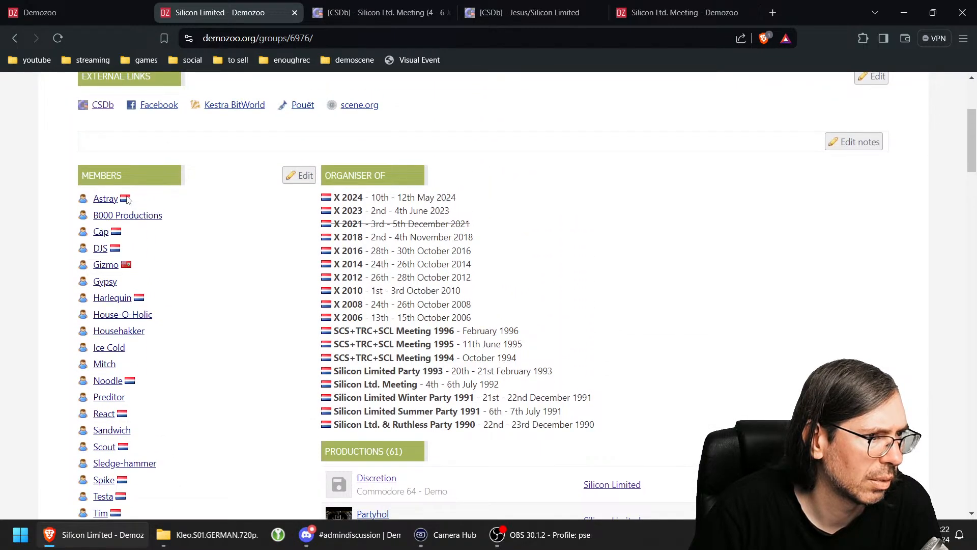
scroll(220, 336, "down", 3)
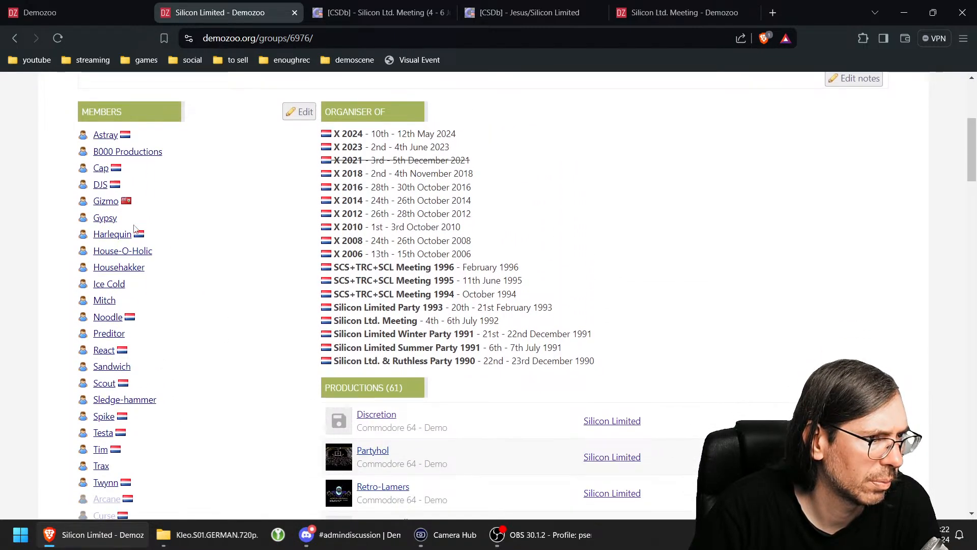
scroll(183, 336, "down", 1)
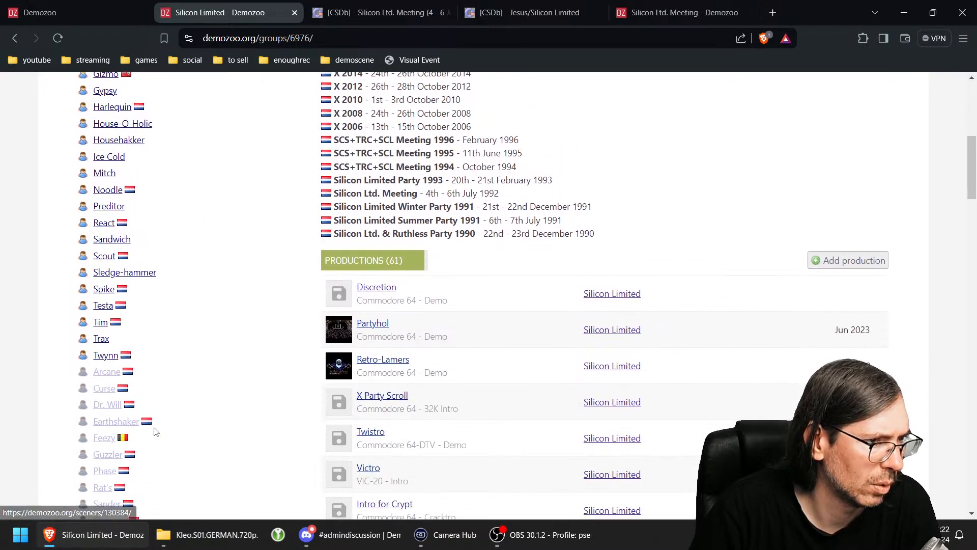
scroll(192, 406, "up", 3)
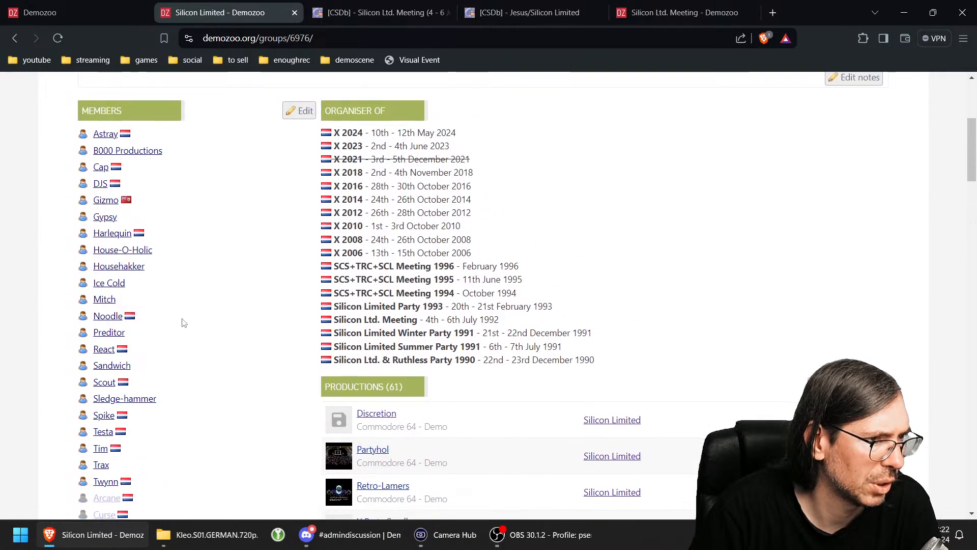
scroll(117, 266, "down", 5)
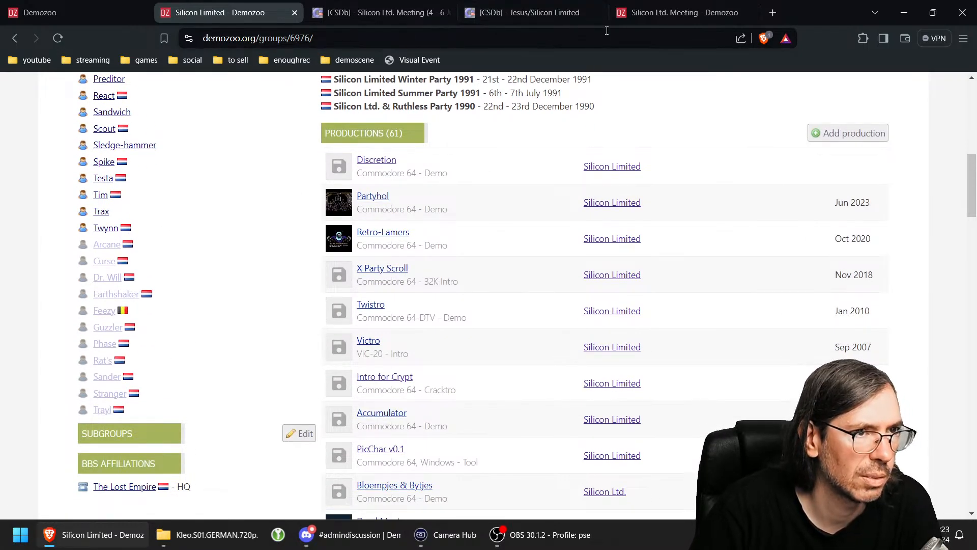
left_click(679, 12)
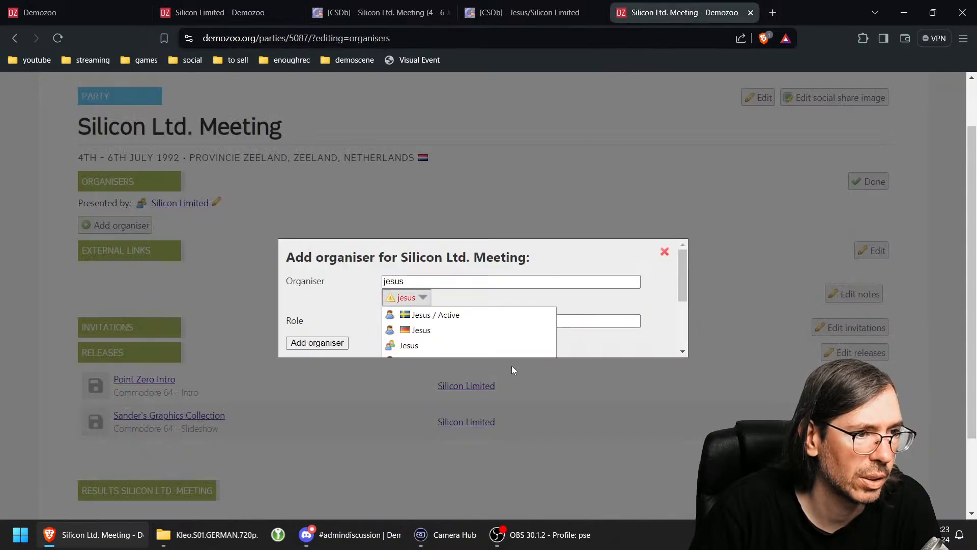
Step: Compare the sceners offered on Demozoo for the organizer's handle with Silicon Limited's member list and the organizer's CSDb profile
scroll(448, 326, "down", 4)
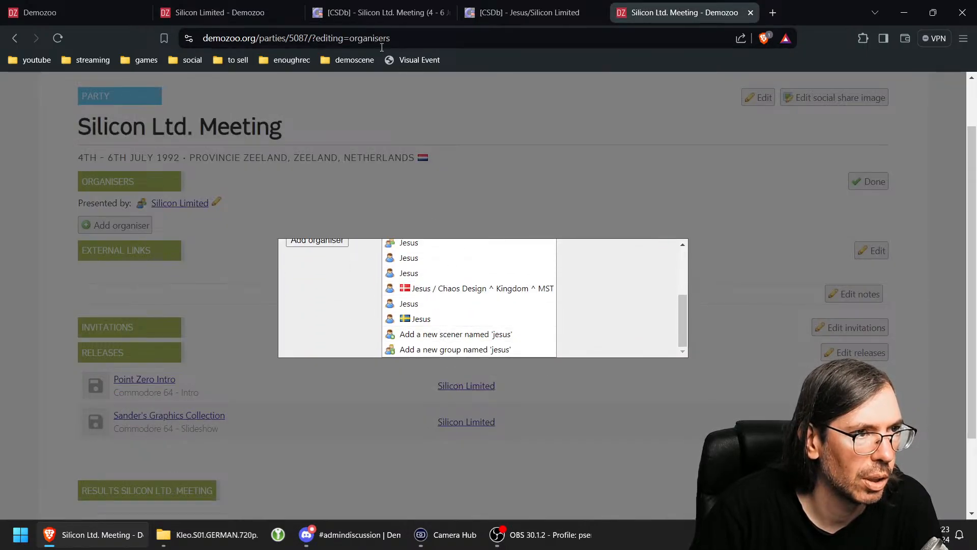
left_click(219, 13)
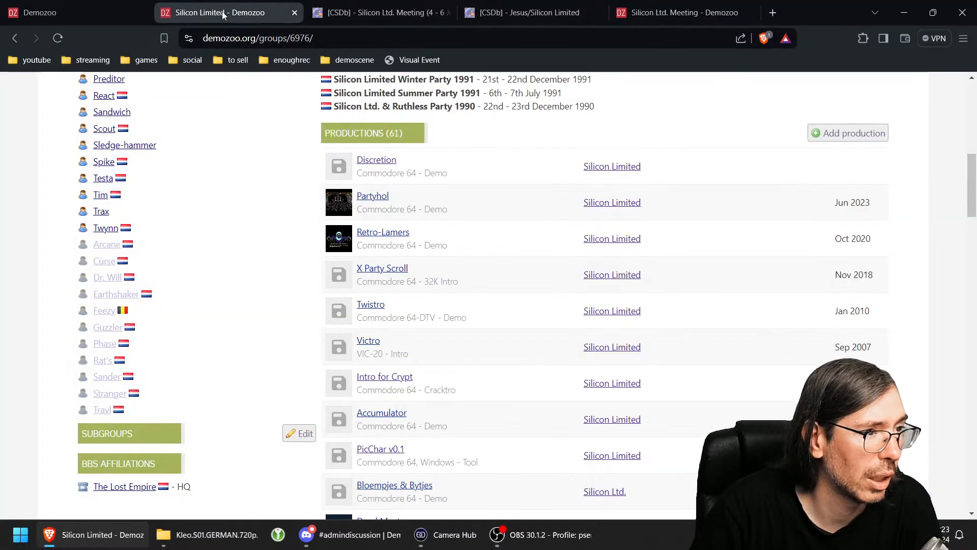
left_click(362, 13)
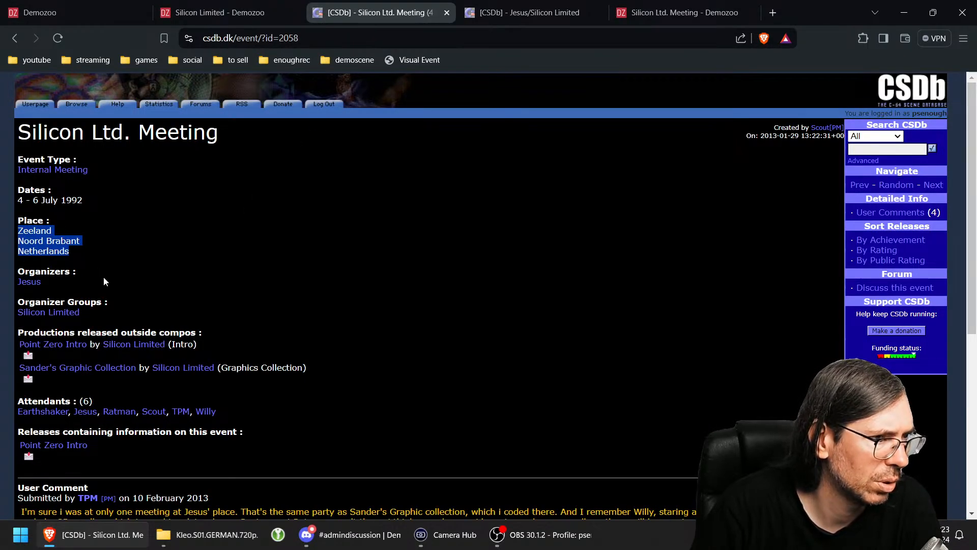
key("ctrl+Tab")
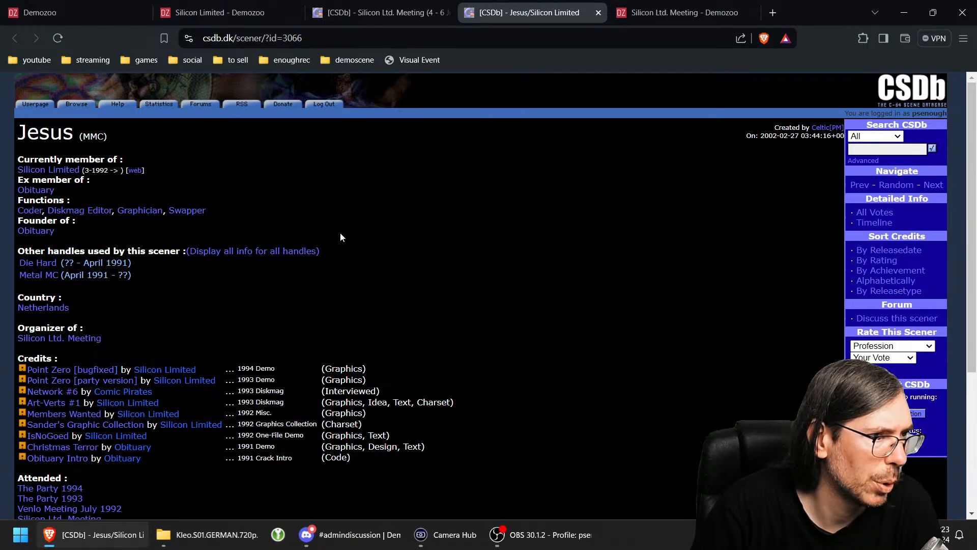
left_click(672, 14)
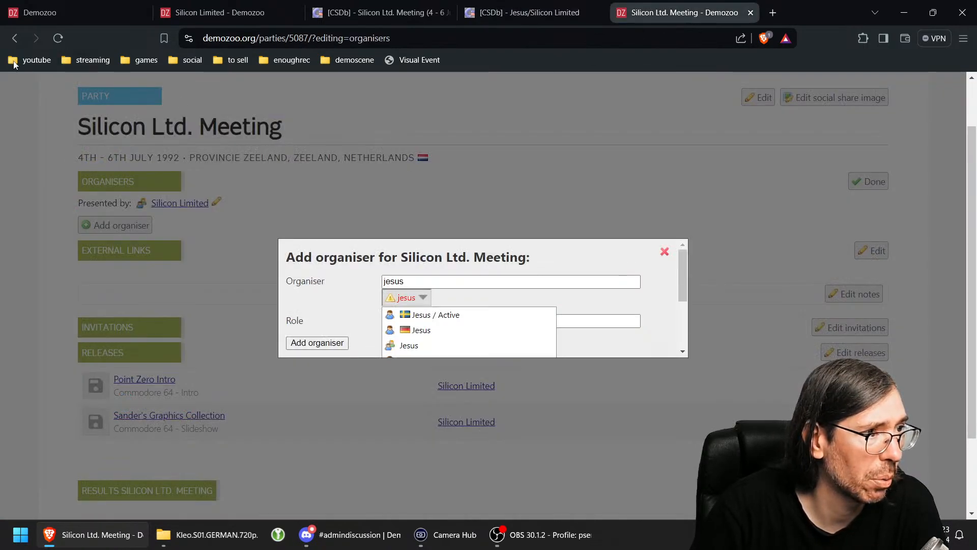
Step: Search Demozoo in a new tab for "obituary", the organizer's former group, and open the group's page to check its members
left_click(249, 15)
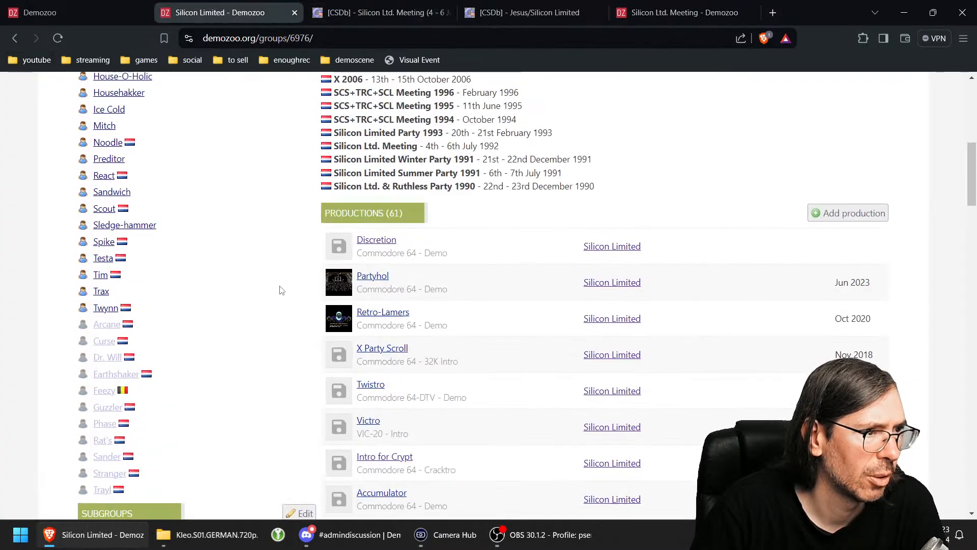
scroll(265, 275, "up", 8)
right_click(116, 115)
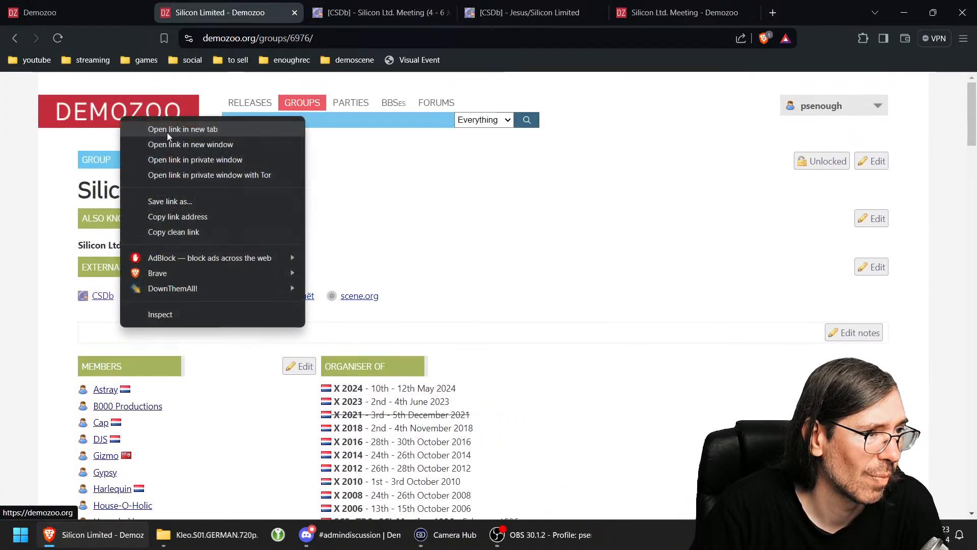
left_click(167, 128)
left_click(318, 15)
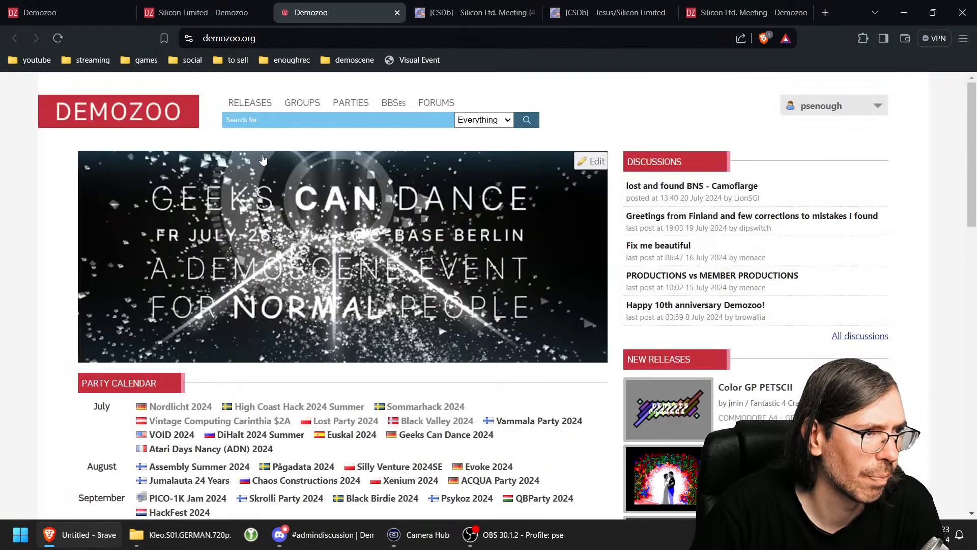
left_click(275, 119)
type("obi")
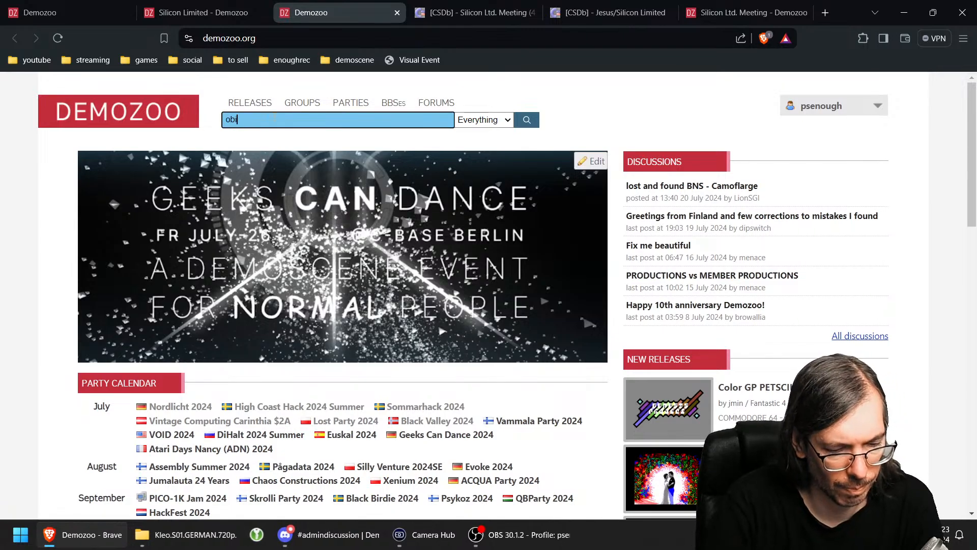
type("tuary")
key("Return")
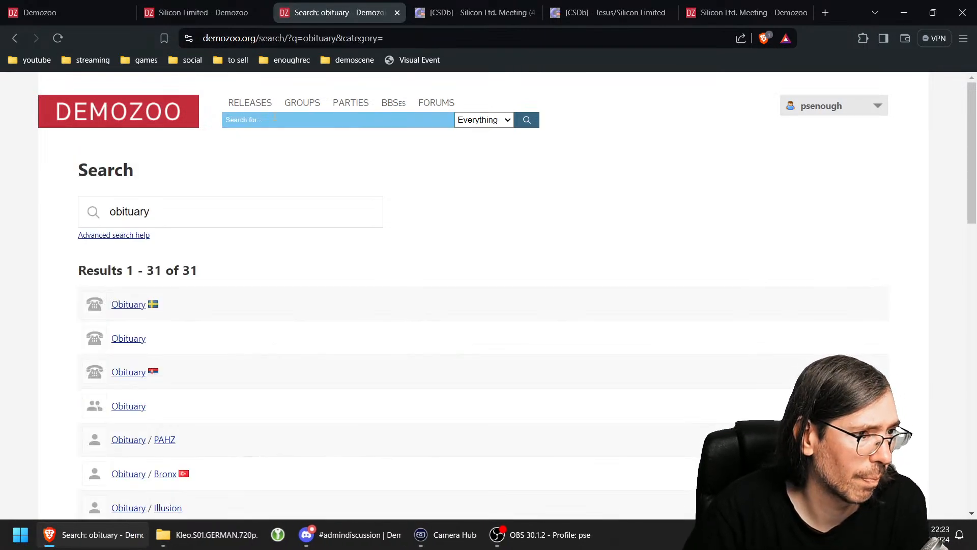
scroll(269, 401, "down", 3)
left_click(148, 281)
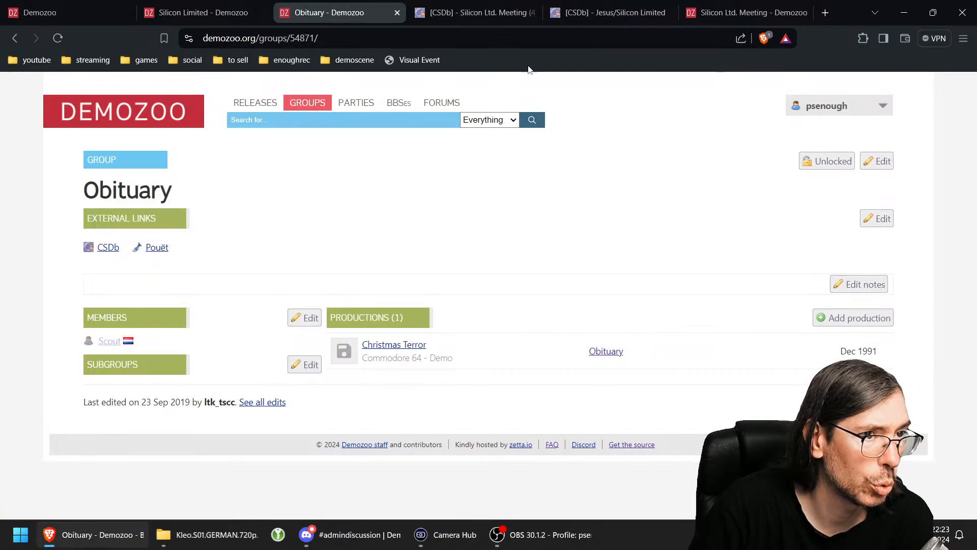
Step: Capitalise the entered organiser handle, create a new scener with it and add them as organiser of the Silicon Ltd. Meeting, role blank
left_click(740, 13)
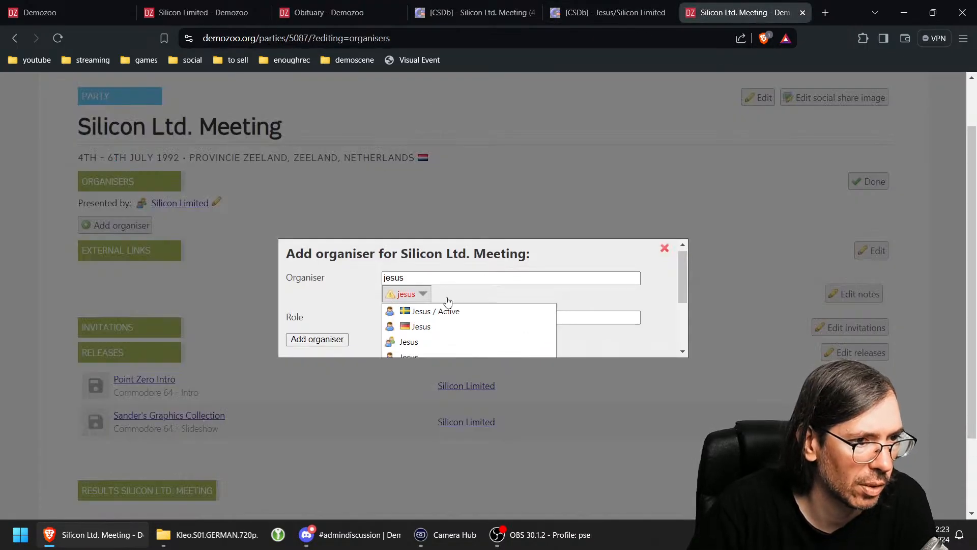
scroll(448, 306, "down", 5)
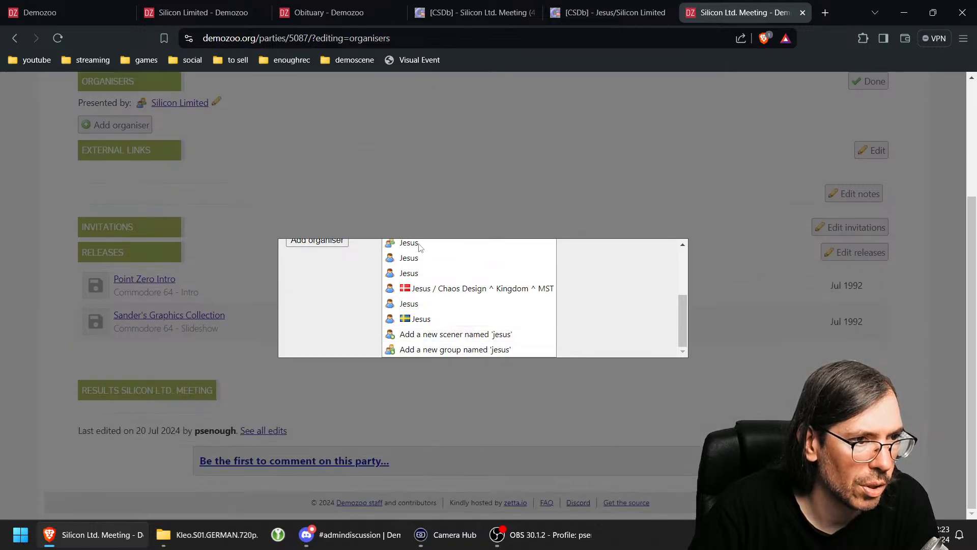
scroll(418, 247, "up", 3)
left_click_drag(388, 280, 333, 286)
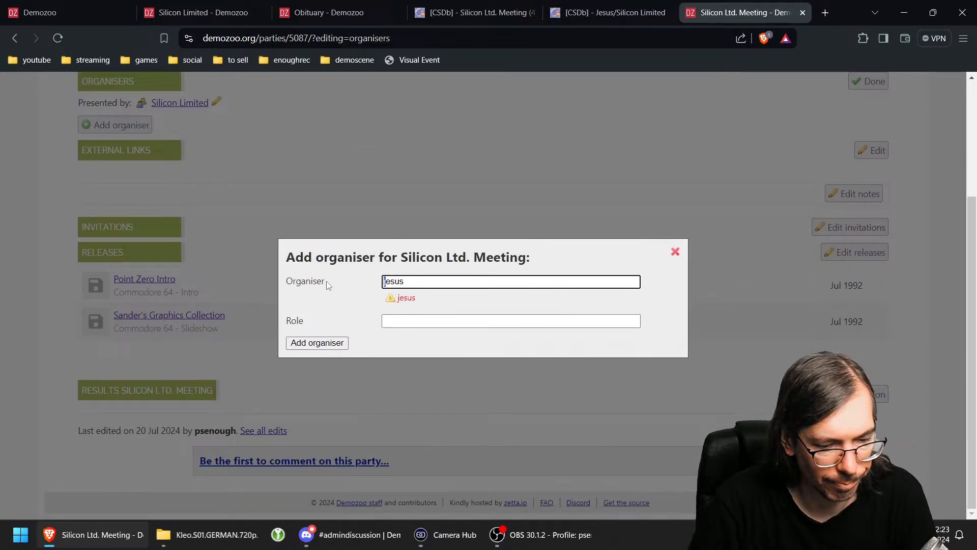
type("J")
left_click(418, 303)
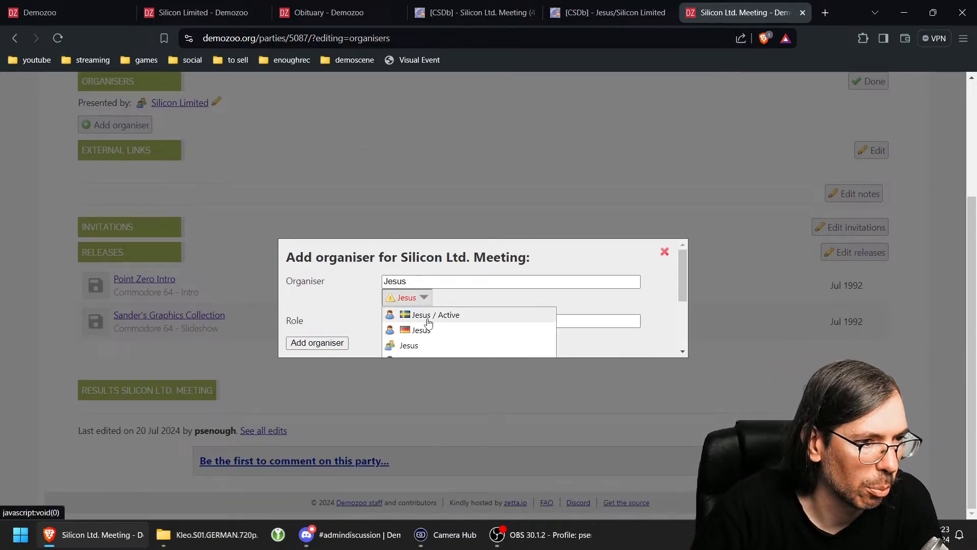
scroll(459, 311, "down", 3)
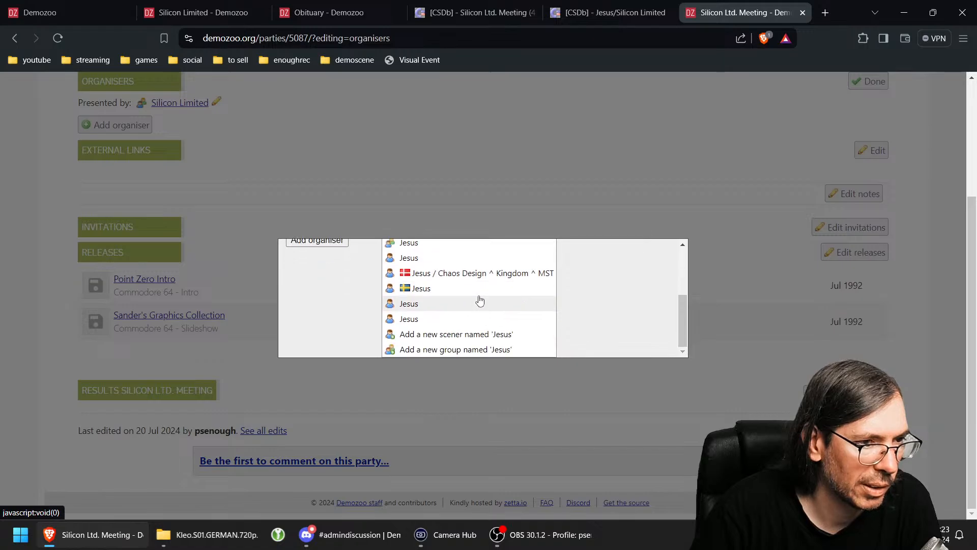
left_click(455, 336)
left_click(317, 343)
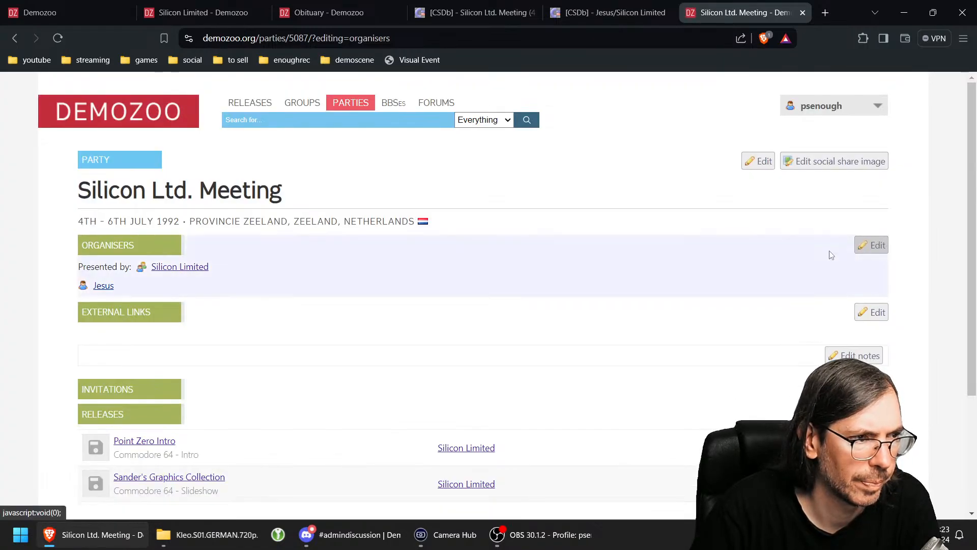
Step: Open the new scener's Demozoo page and set their location to Netherlands
left_click(103, 285)
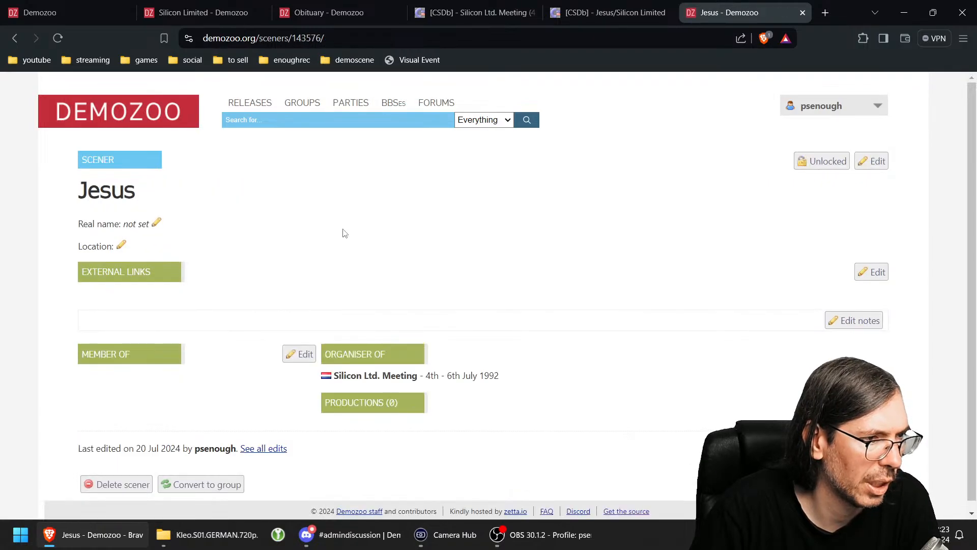
left_click(122, 246)
type("netherlands")
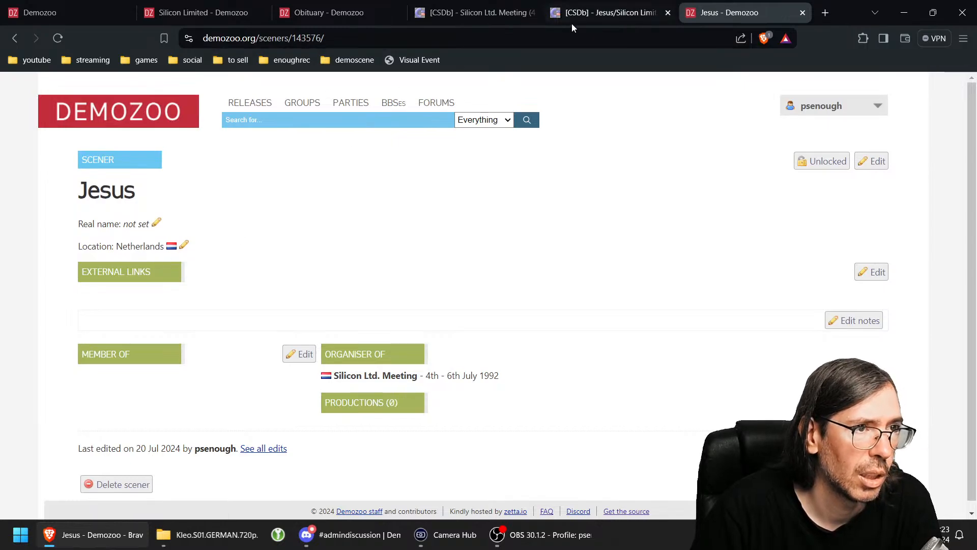
left_click(572, 23)
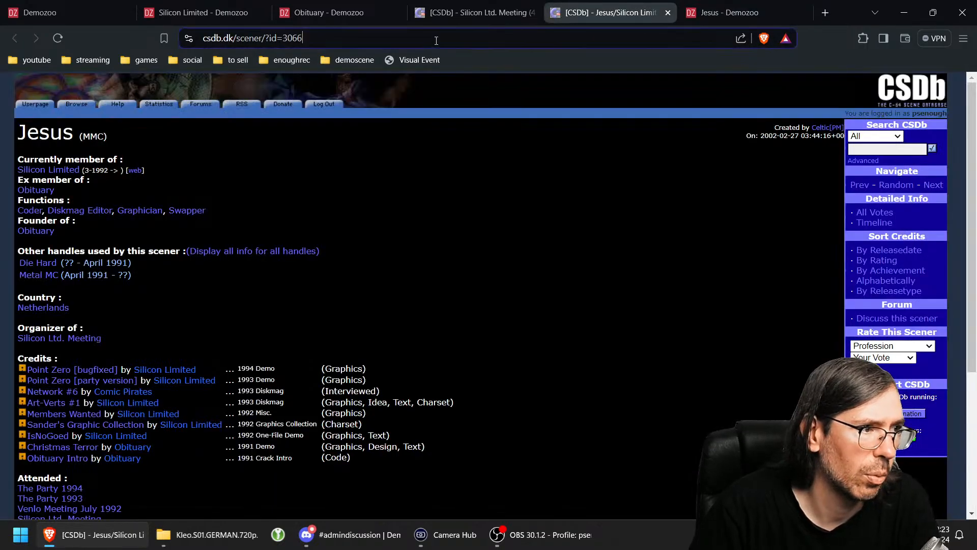
left_click(728, 12)
left_click(643, 279)
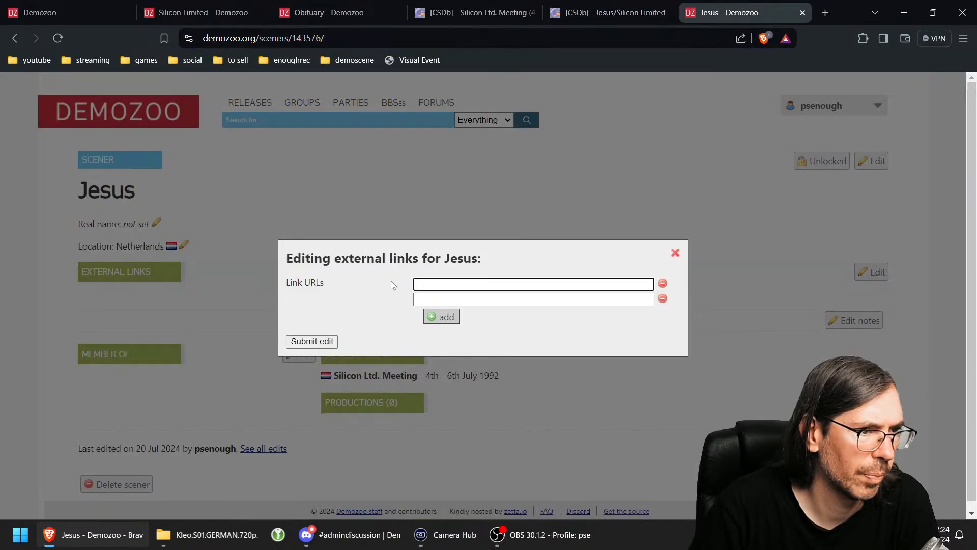
type("https://csdb.dk/scener/?id=3066")
Step: Open the CSDb page of the organizer's first listed other handle in a new tab
left_click(585, 15)
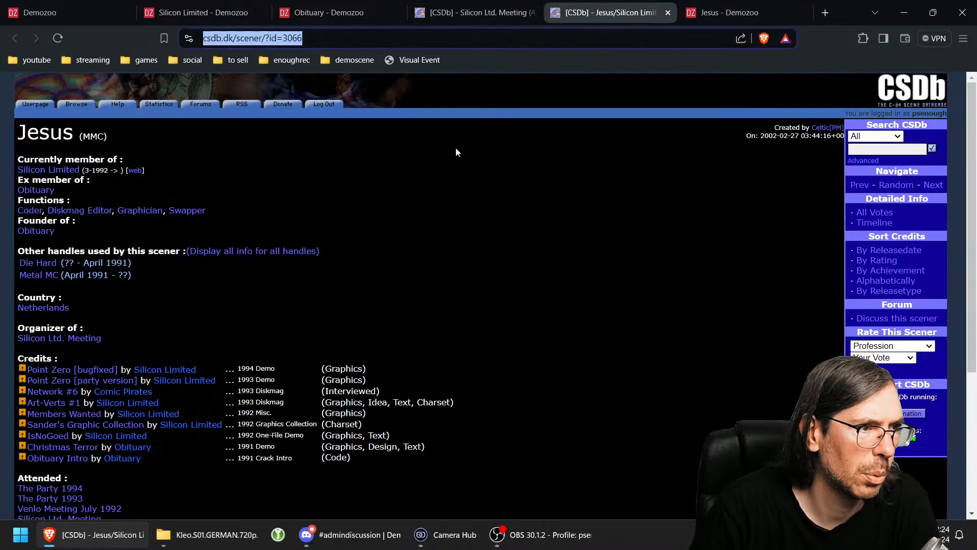
right_click(30, 275)
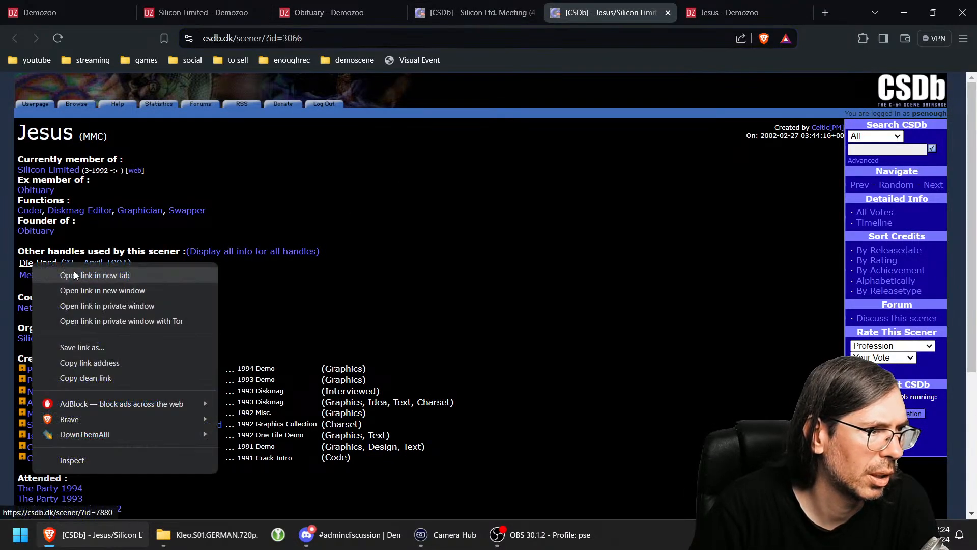
left_click(76, 362)
key("ctrl+Tab")
key("ctrl+v")
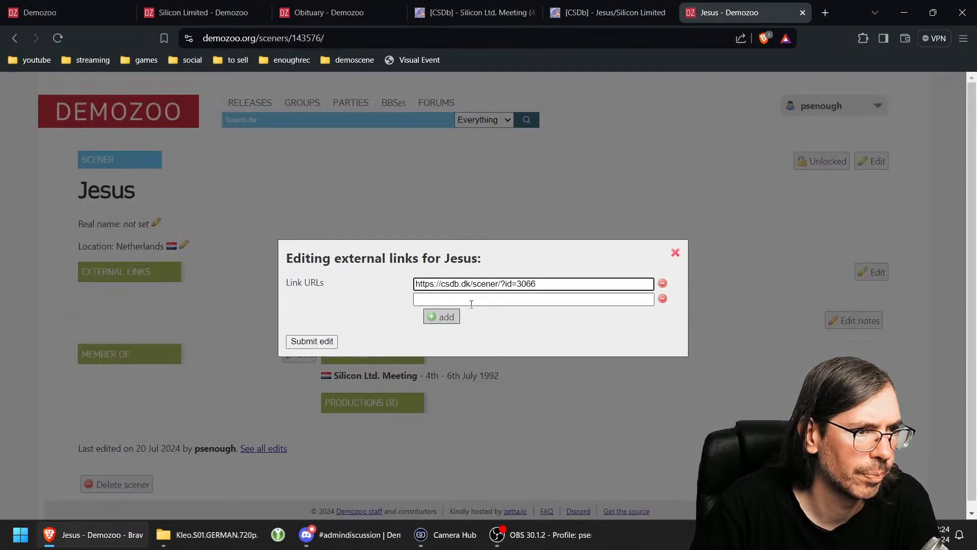
Step: Add the Metal MC handle's CSDb link as a third external link for Jesus and submit the links
left_click(611, 12)
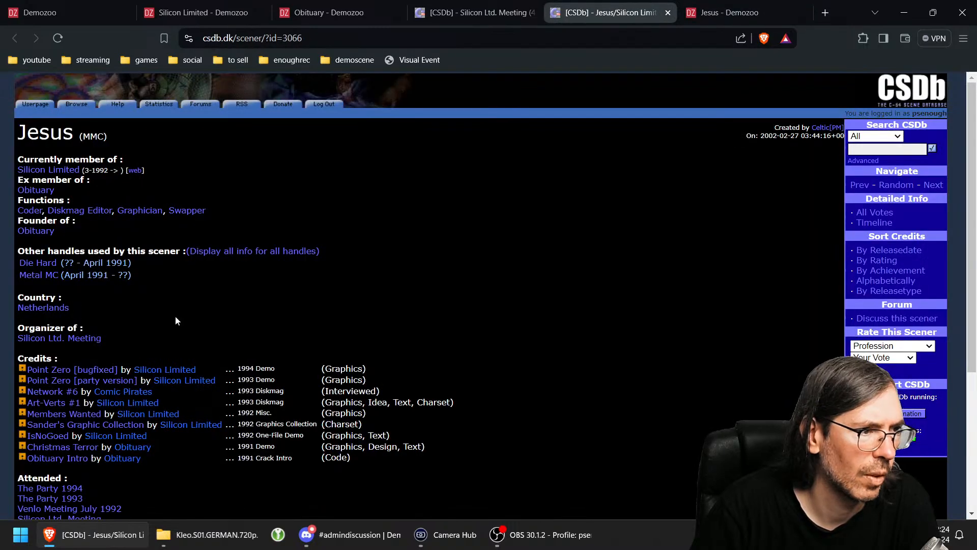
right_click(41, 276)
left_click(108, 379)
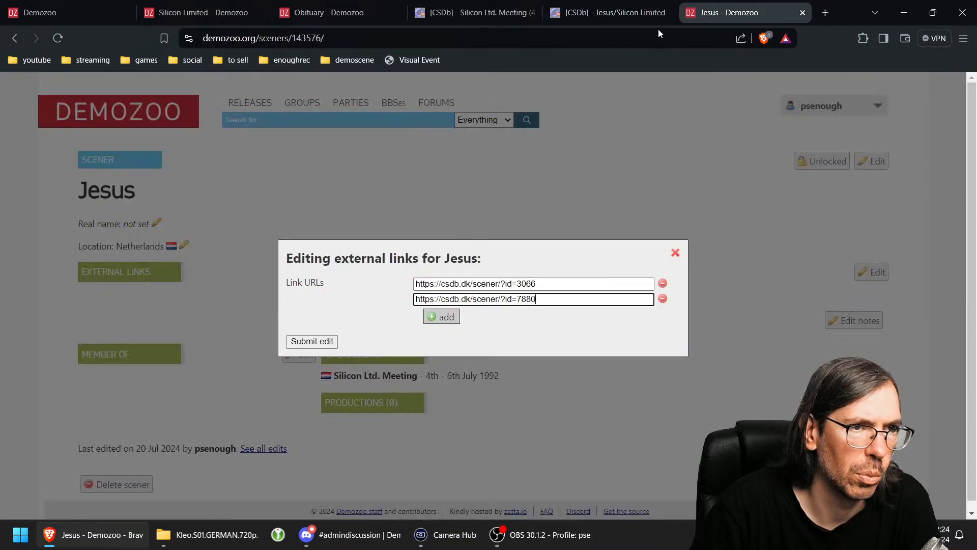
left_click(743, 12)
left_click(443, 316)
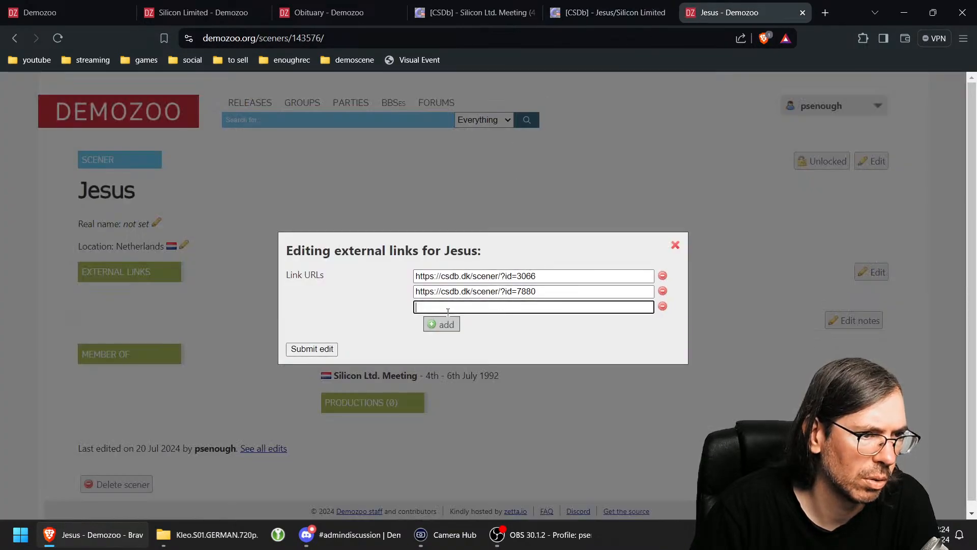
key("ctrl+v")
left_click(312, 349)
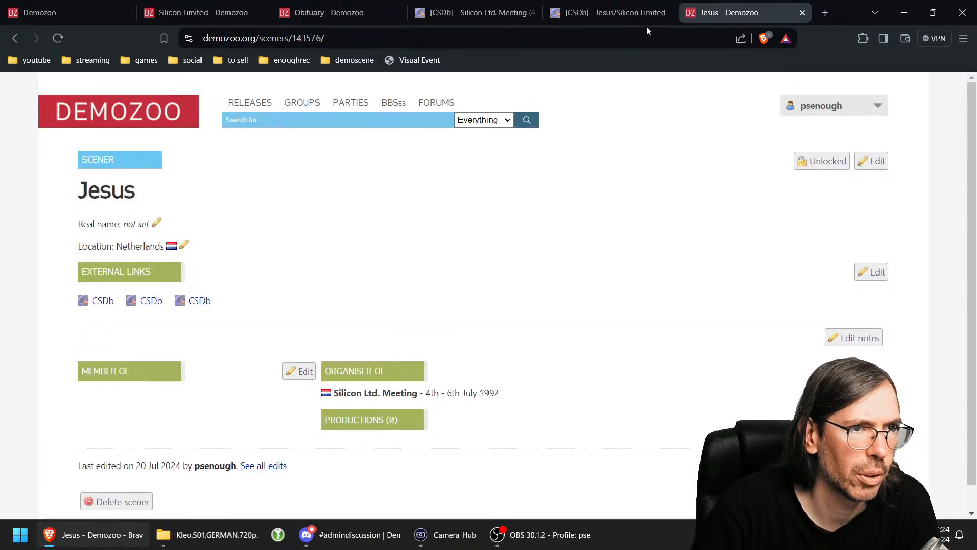
Step: Add Die Hard from the CSDb profile as another nick for Jesus on Demozoo, keeping Jesus as the preferred name
left_click(636, 14)
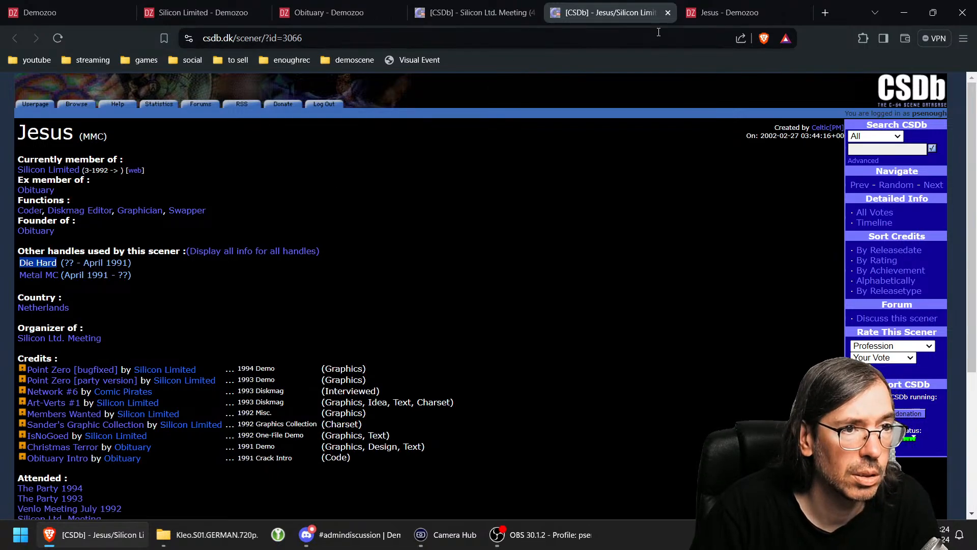
left_click(723, 13)
left_click(871, 161)
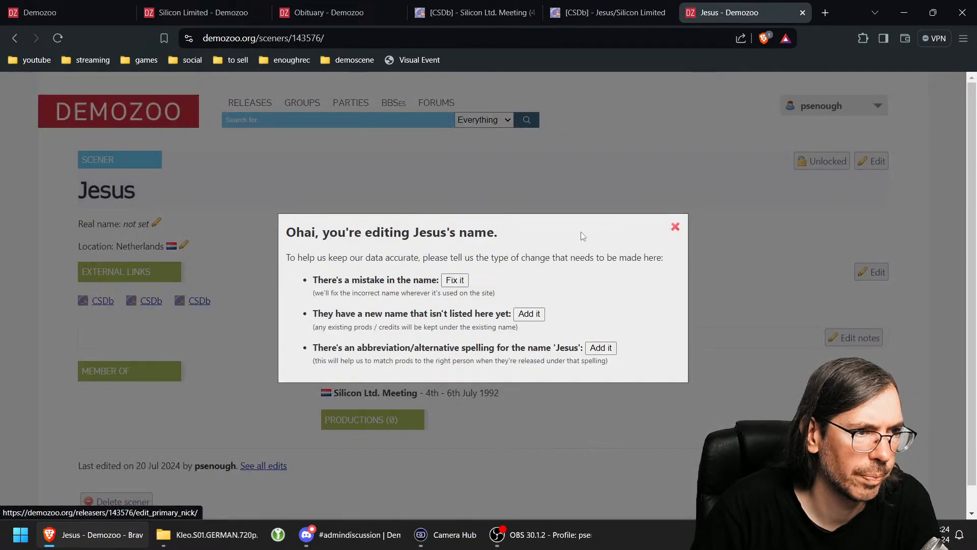
left_click(529, 314)
type("Die Hard")
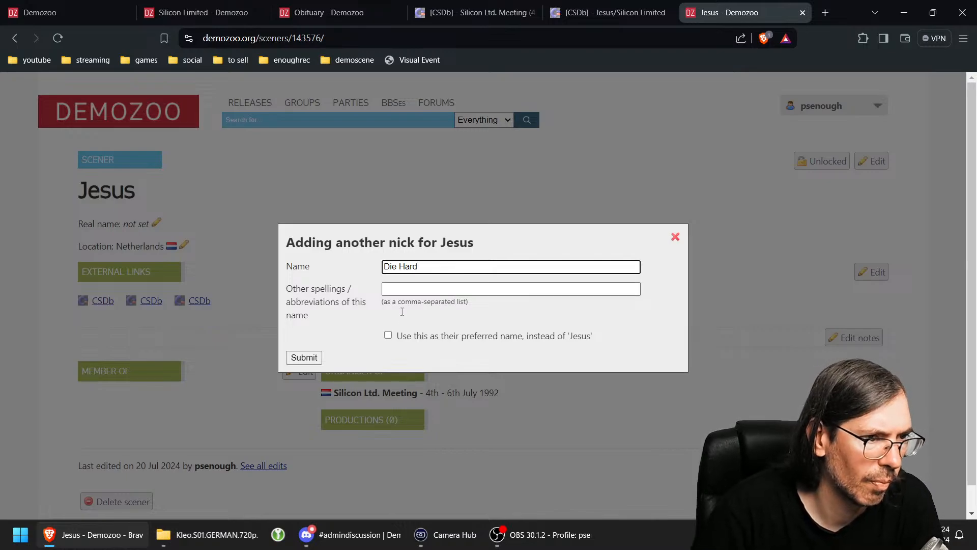
left_click(305, 358)
Step: Copy the Metal MC handle from CSDb and add it as another nick for Jesus on Demozoo
left_click(605, 15)
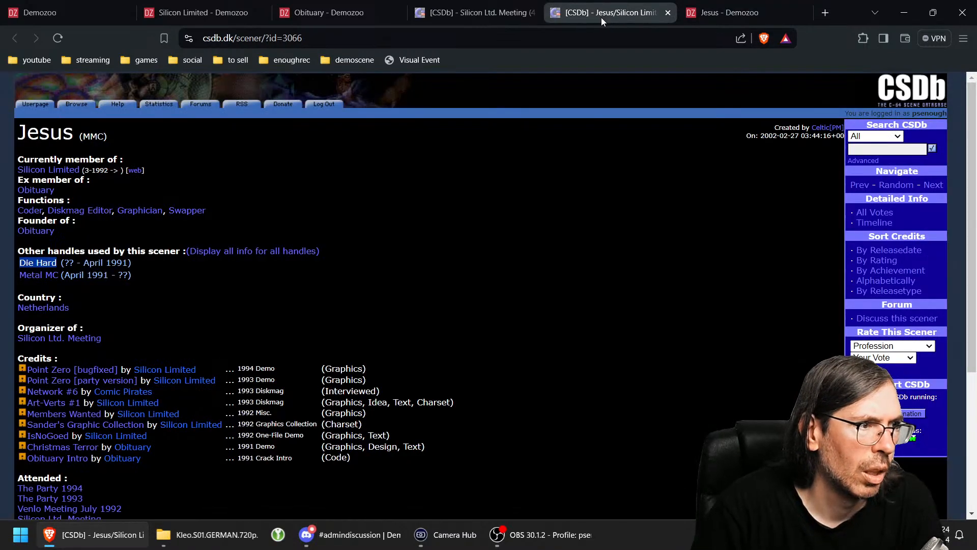
left_click_drag(59, 277, 23, 278)
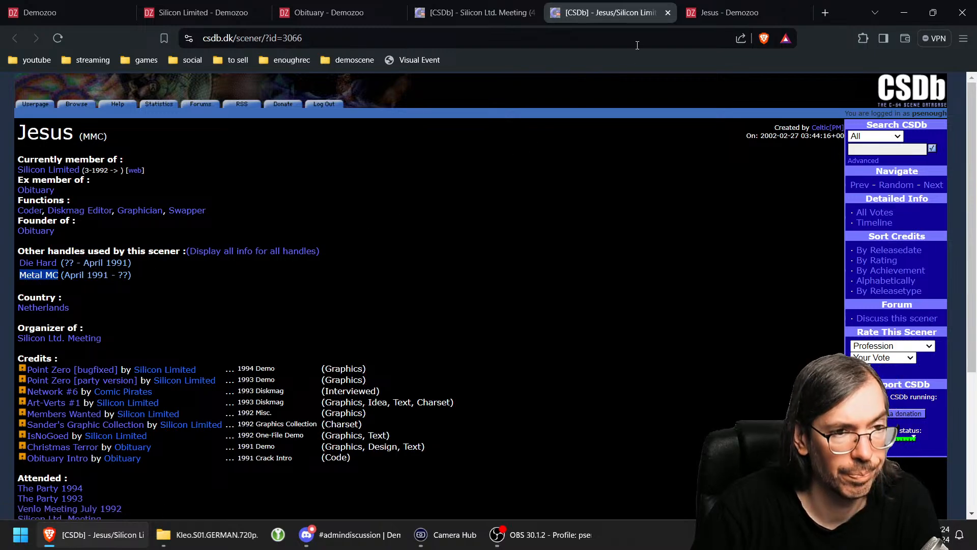
left_click(728, 13)
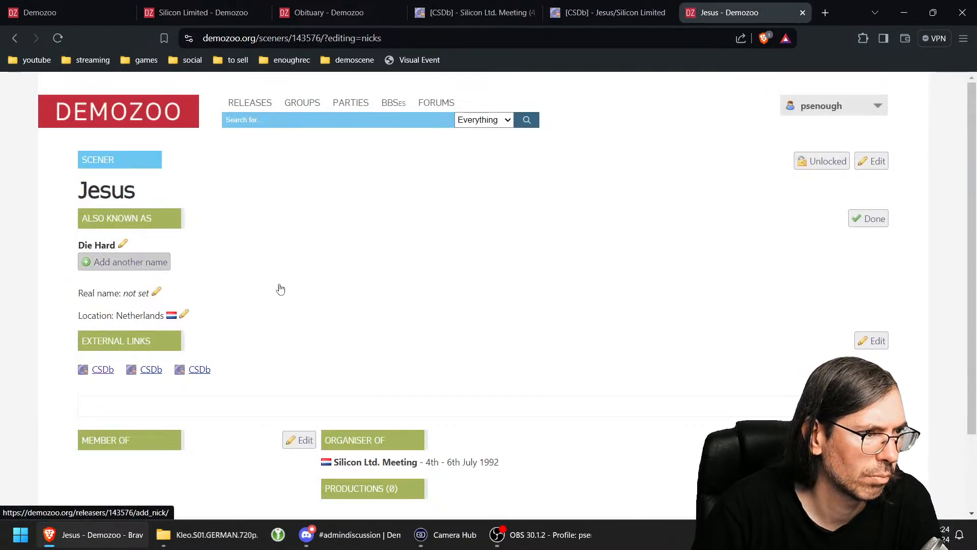
left_click(125, 262)
key("ctrl+v")
left_click(307, 363)
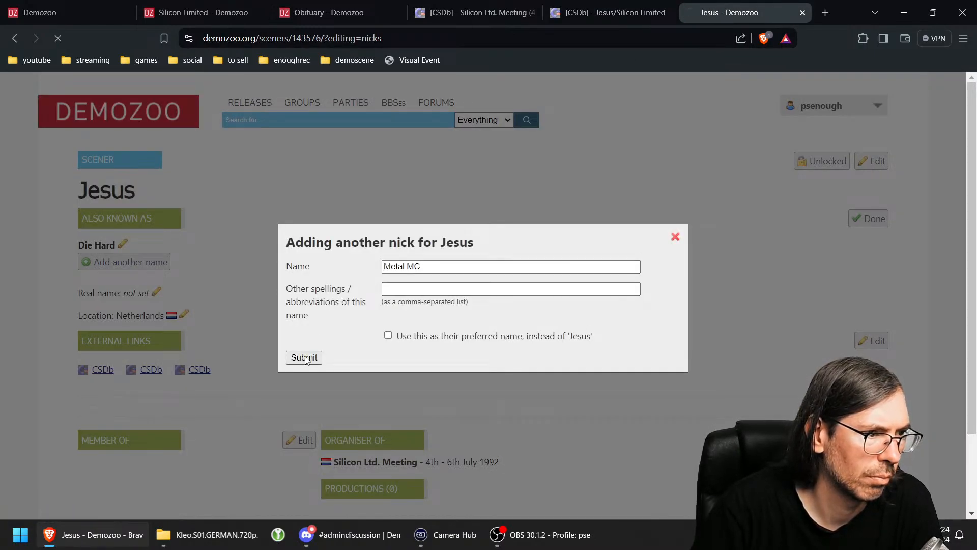
Step: Add Obituary to the groups of Jesus as a current membership, checking the CSDb profile first
left_click(298, 453)
left_click(111, 485)
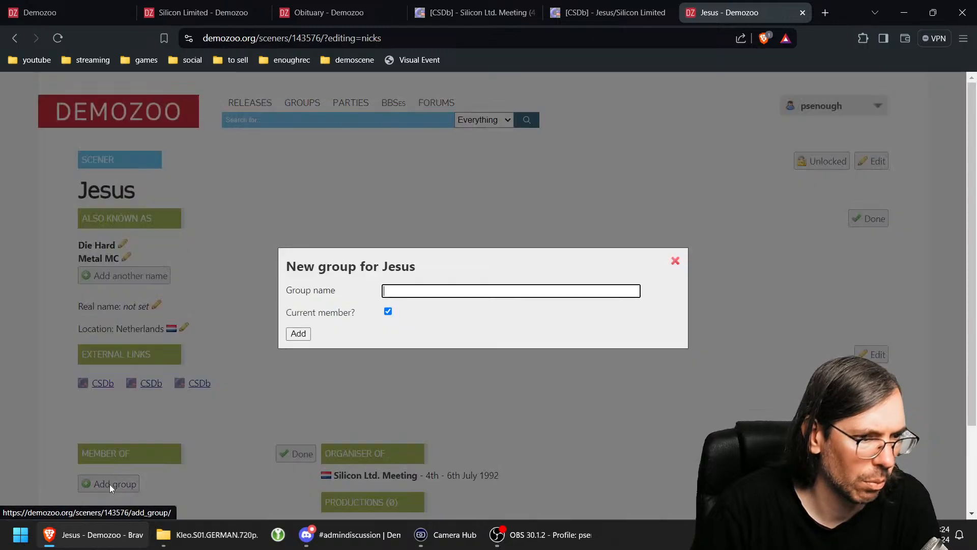
type("O")
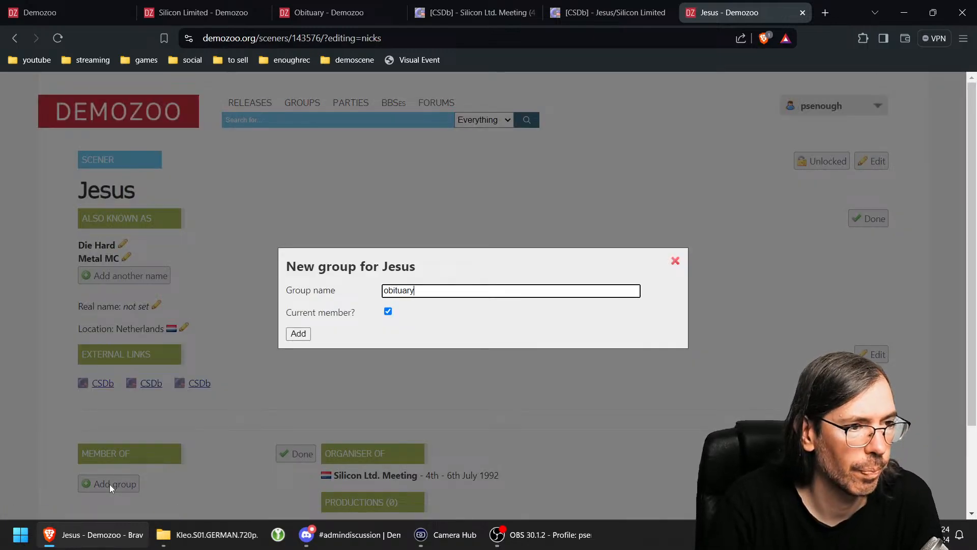
left_click(486, 14)
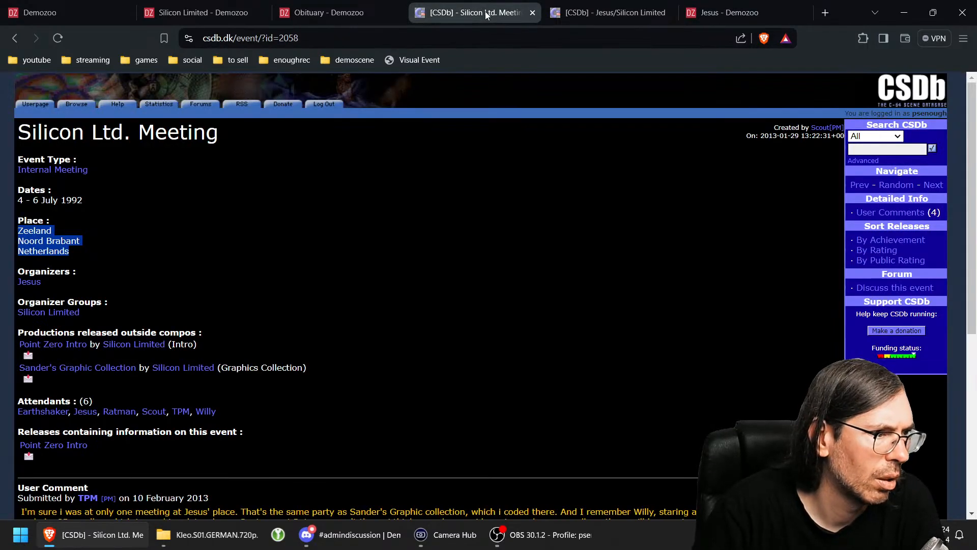
left_click(614, 13)
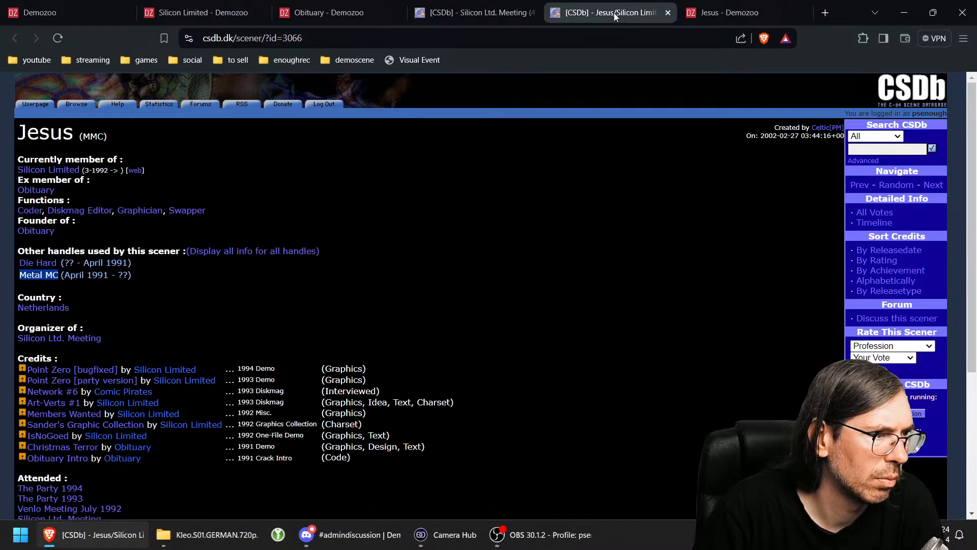
left_click(726, 12)
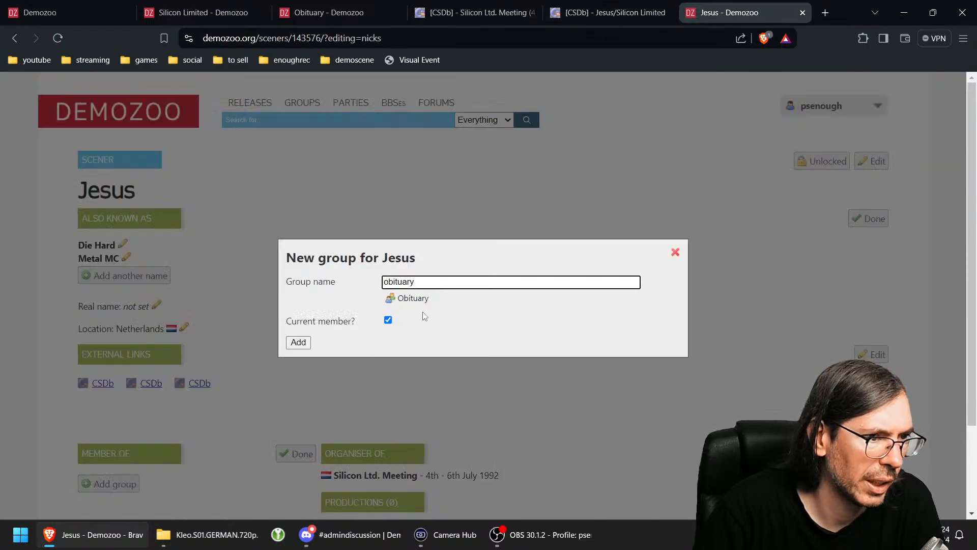
left_click(300, 342)
Step: Add Silicon Ltd. to the groups of Jesus as a current membership
scroll(122, 400, "down", 2)
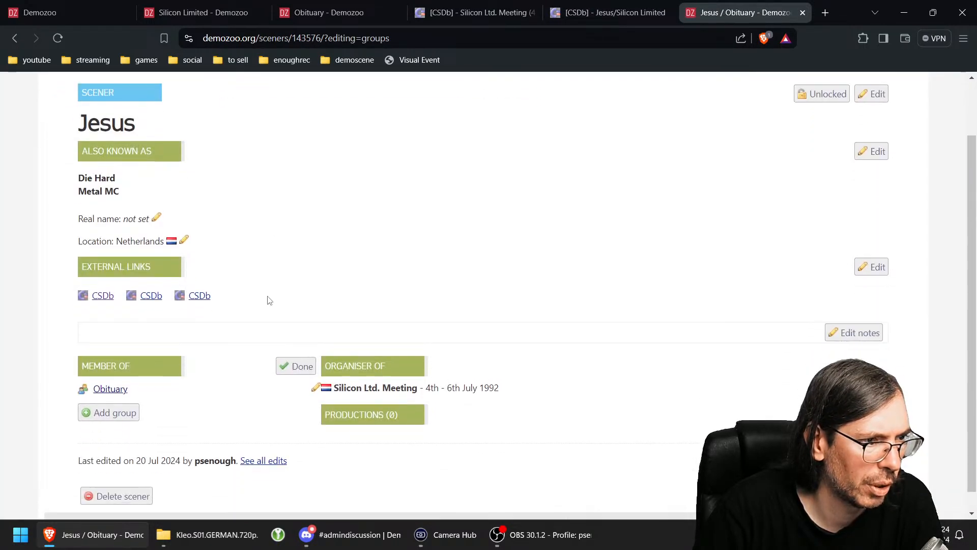
left_click(118, 393)
type("Silicon Ltd.")
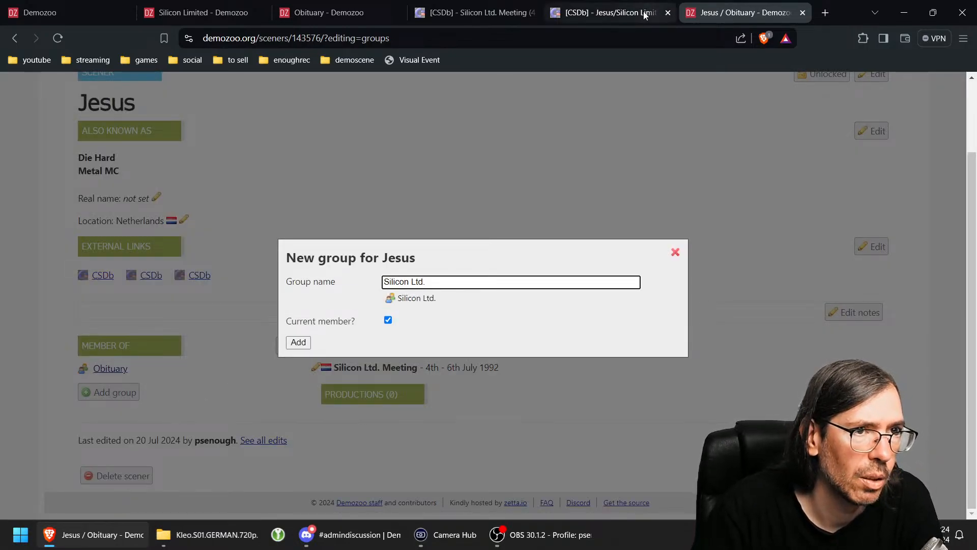
left_click(600, 15)
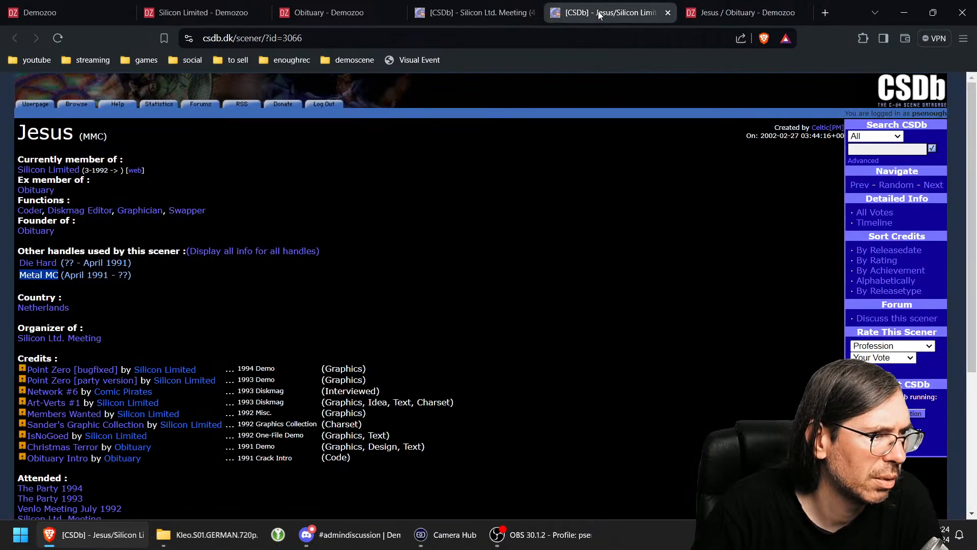
left_click(740, 13)
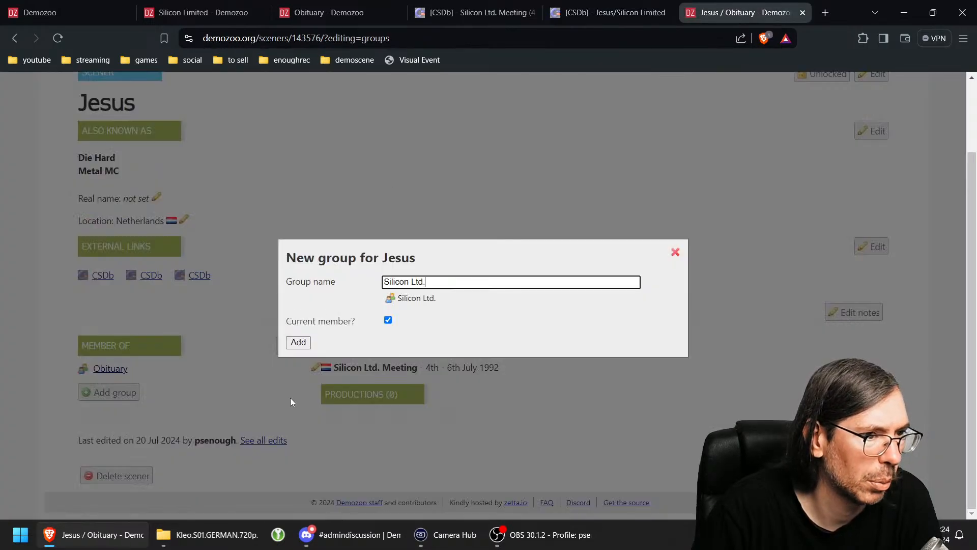
left_click(298, 342)
Step: Check the Die Hard and Metal MC pages on CSDb and enter Silence (c64/.nl) as a new group for Jesus on Demozoo
left_click(598, 18)
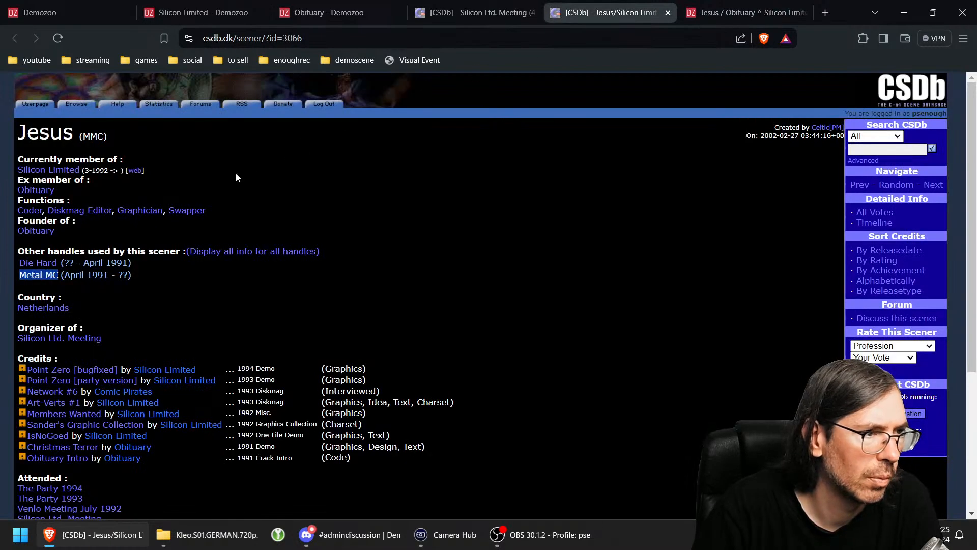
left_click(38, 263)
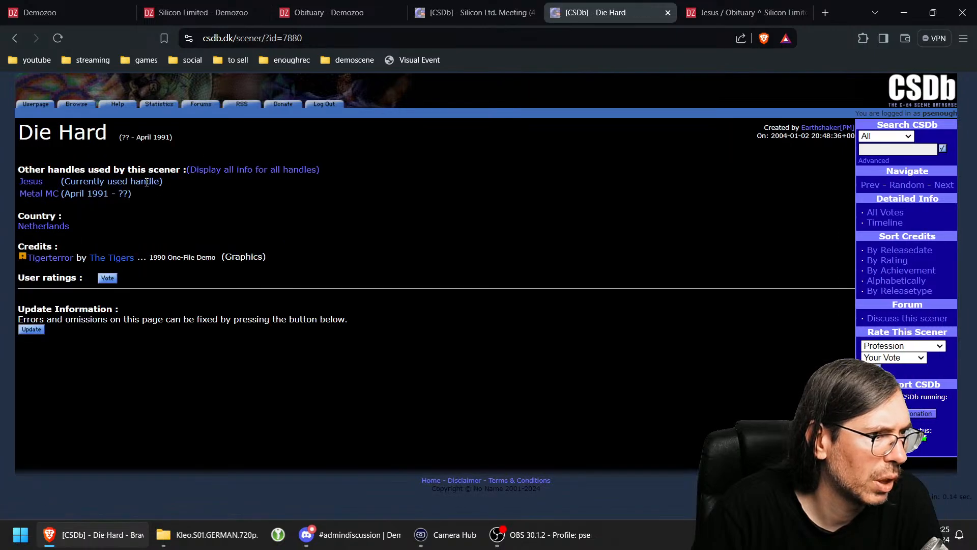
left_click(42, 197)
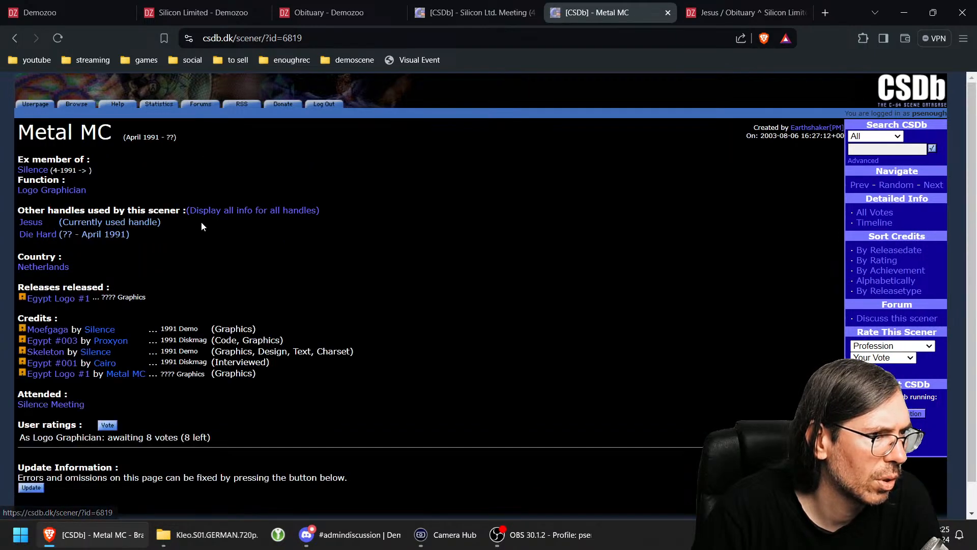
left_click(736, 13)
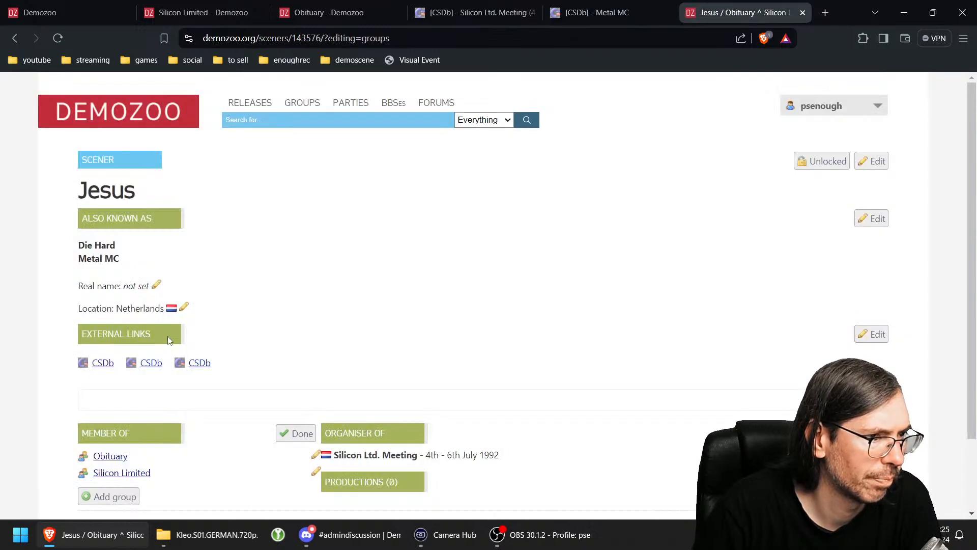
scroll(169, 340, "down", 2)
left_click(115, 415)
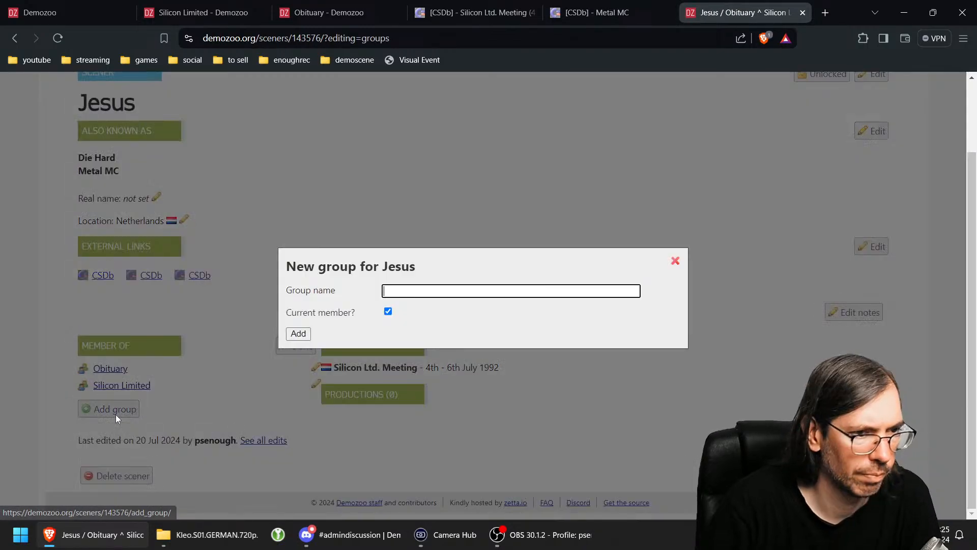
type("Silence")
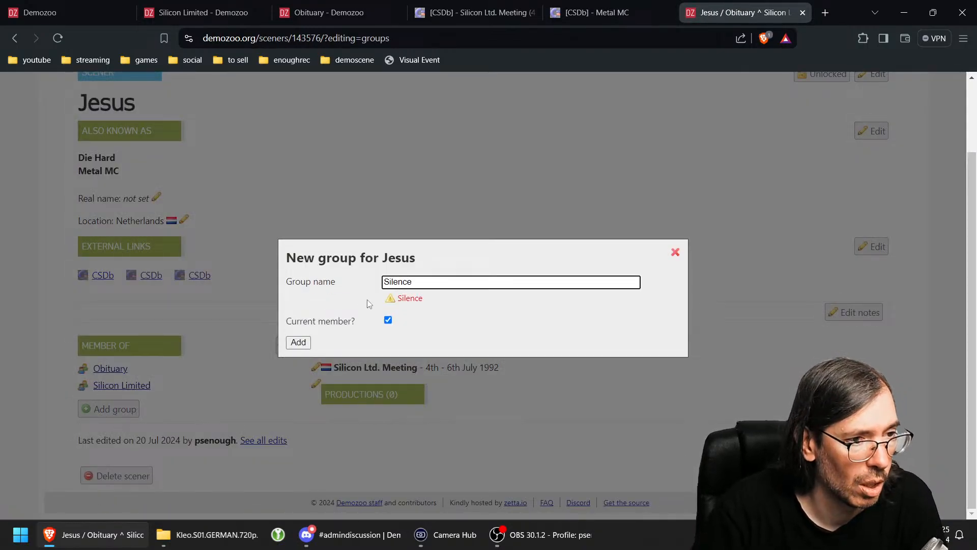
left_click(428, 305)
scroll(475, 320, "down", 1)
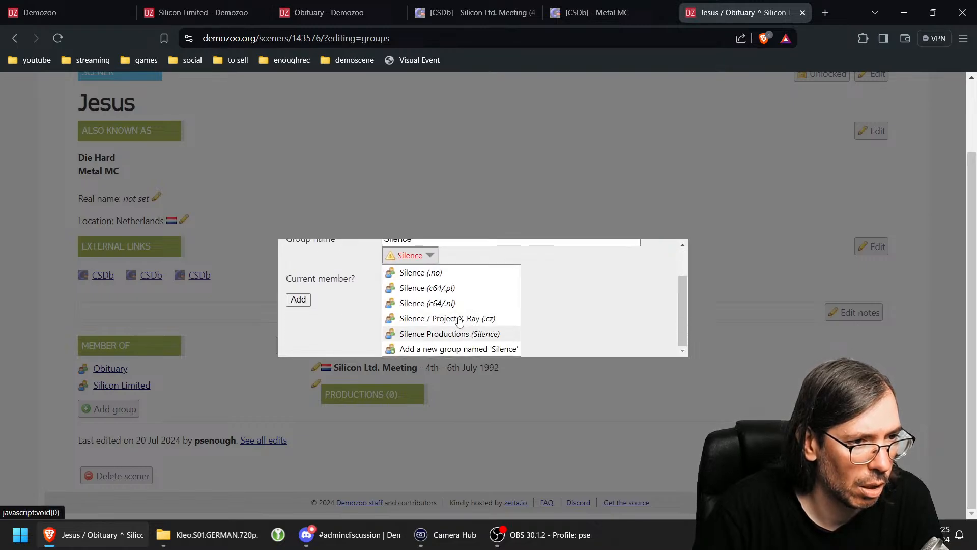
left_click(450, 300)
Step: Check the Silence group page on CSDb and unmark Jesus as a current member of Silence in the new group form
left_click(562, 15)
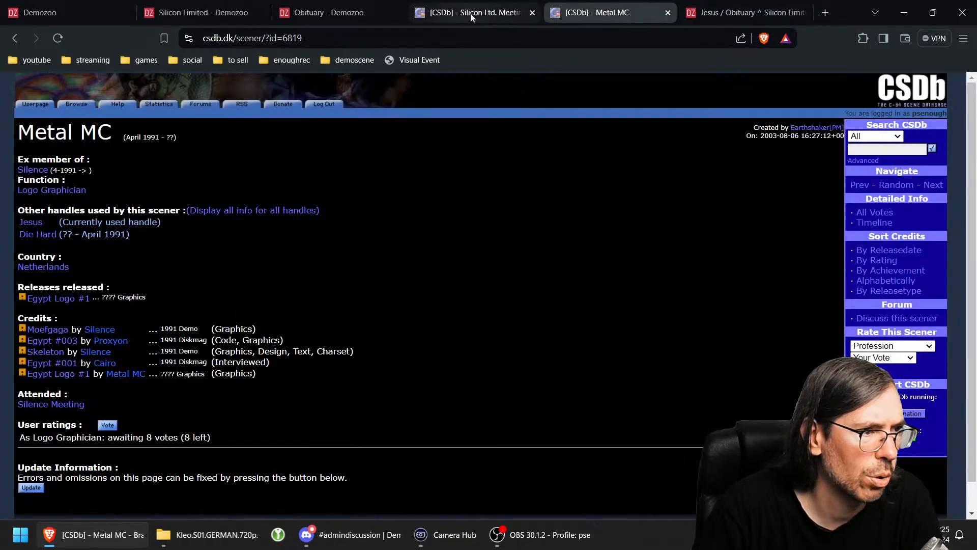
left_click(30, 170)
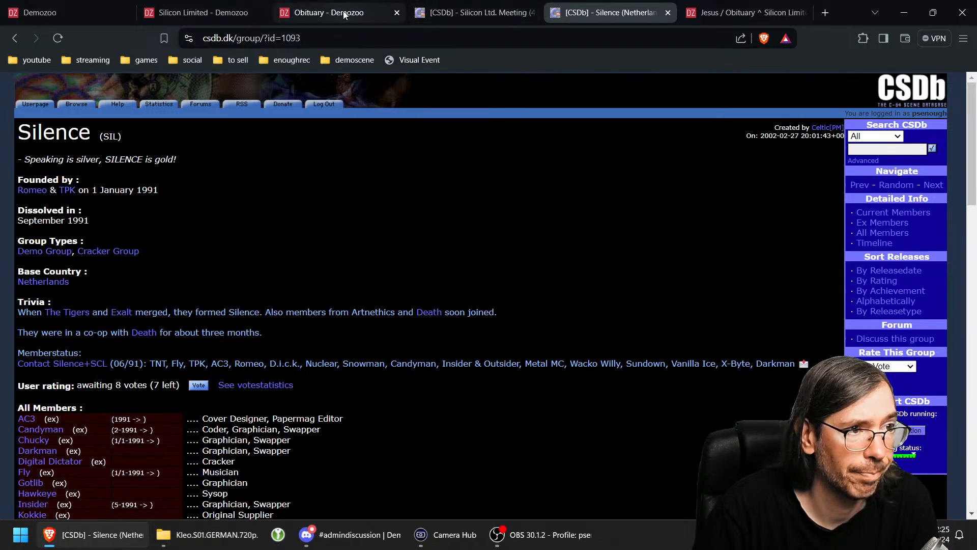
left_click(739, 13)
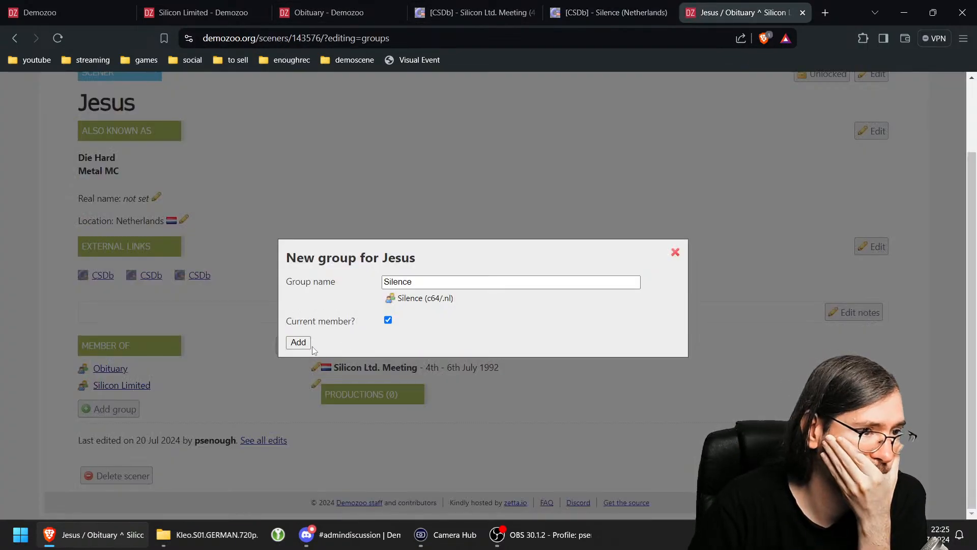
left_click(388, 320)
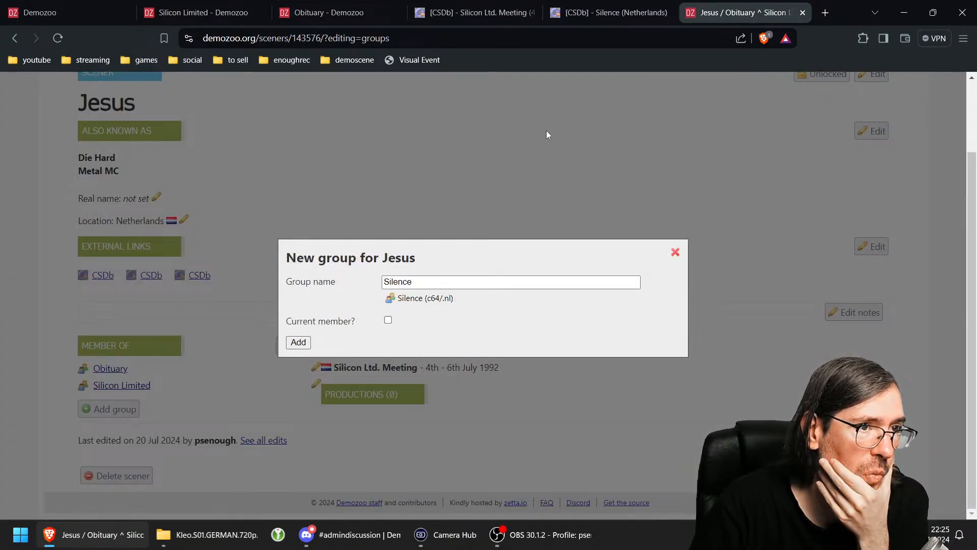
Step: Recheck the Metal MC group membership on CSDb and add Silence to Jesus's groups on Demozoo
left_click(611, 12)
left_click(506, 14)
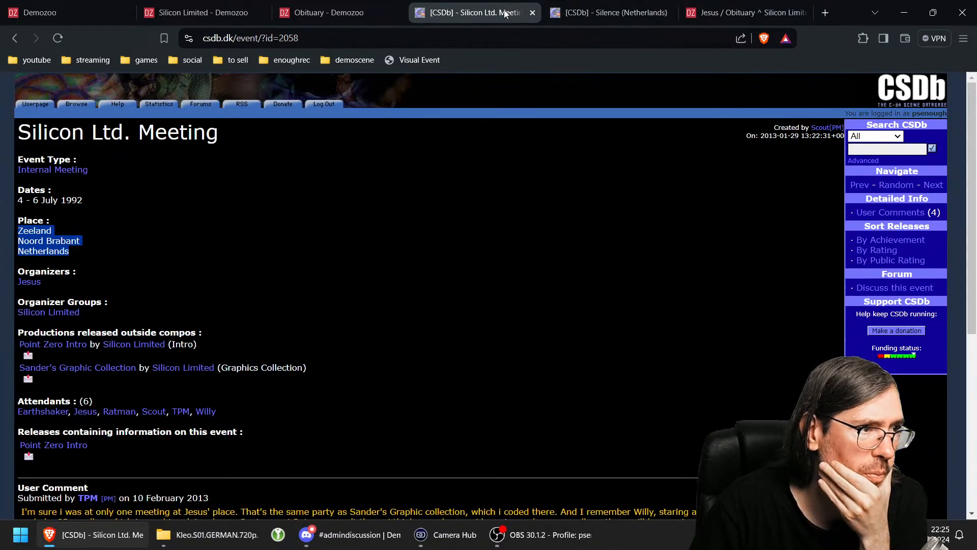
left_click(611, 13)
left_click(15, 38)
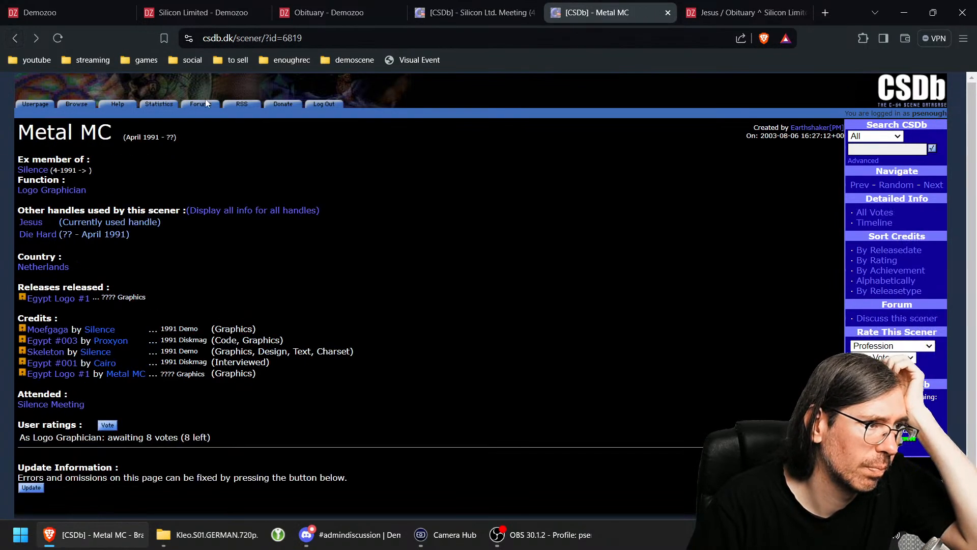
left_click(743, 12)
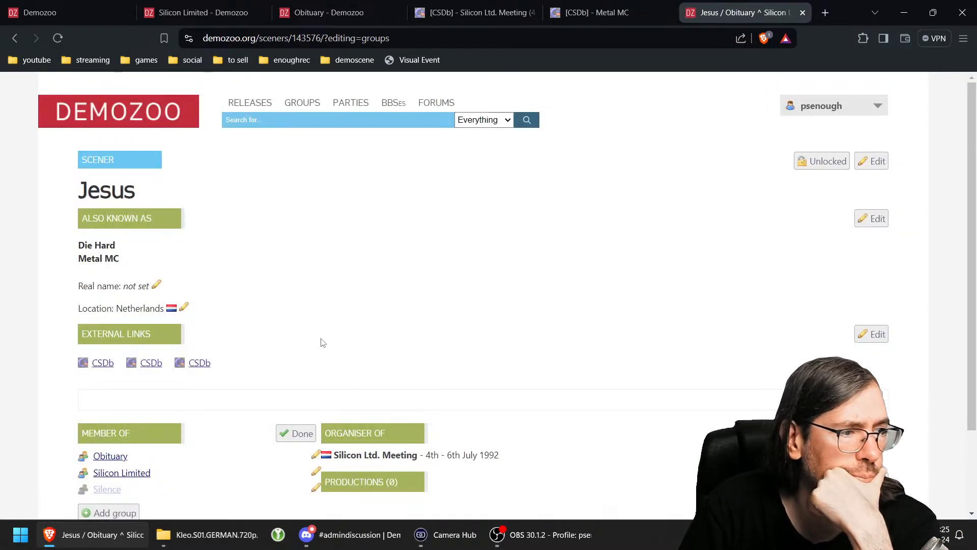
Step: Finish editing Jesus's groups and open the Silicon Ltd. Meeting party page from the refreshed Silicon Limited group page on Demozoo
scroll(432, 307, "down", 2)
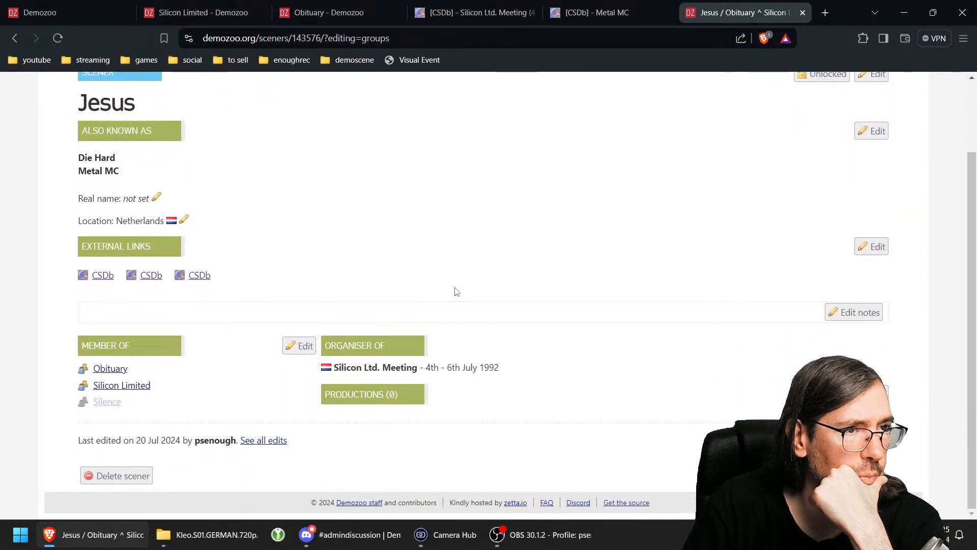
left_click(472, 13)
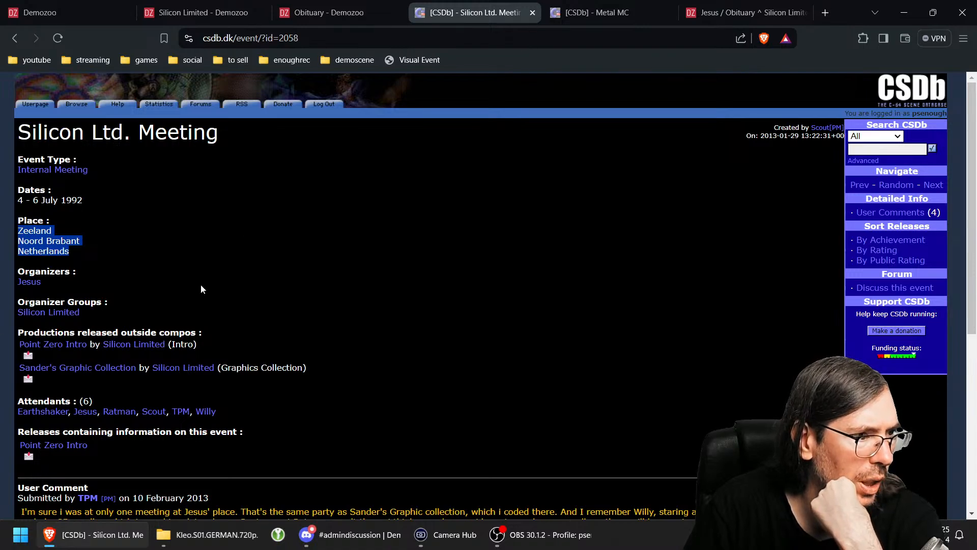
left_click(302, 15)
left_click(204, 12)
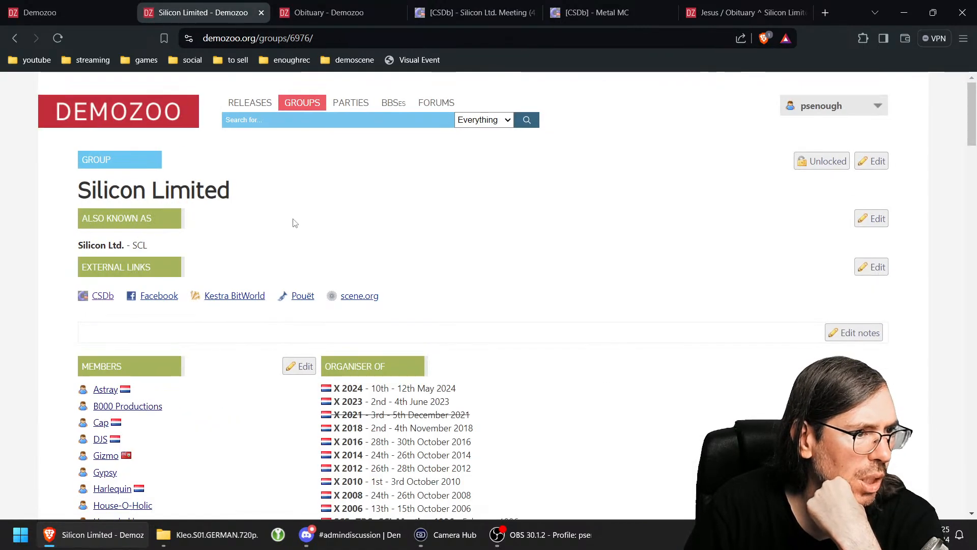
left_click(58, 39)
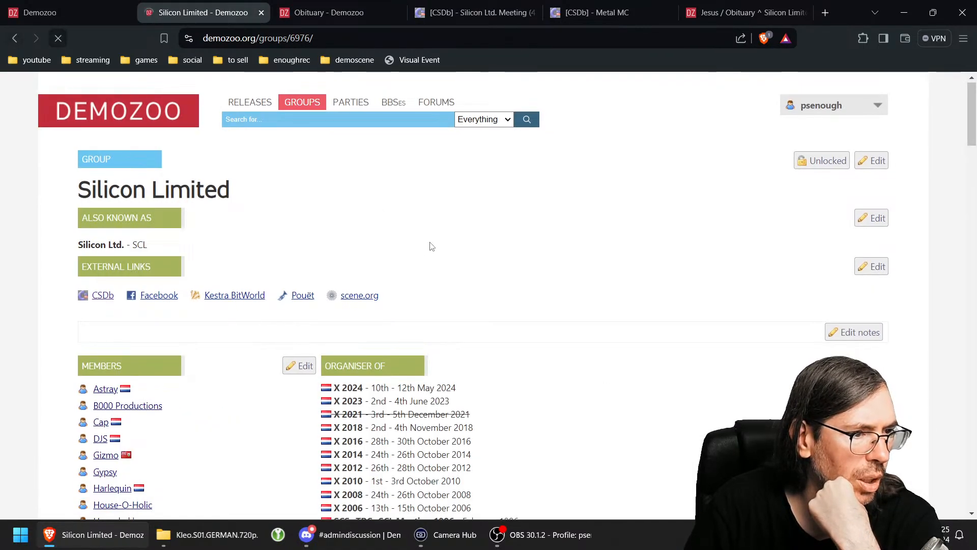
scroll(422, 214, "down", 5)
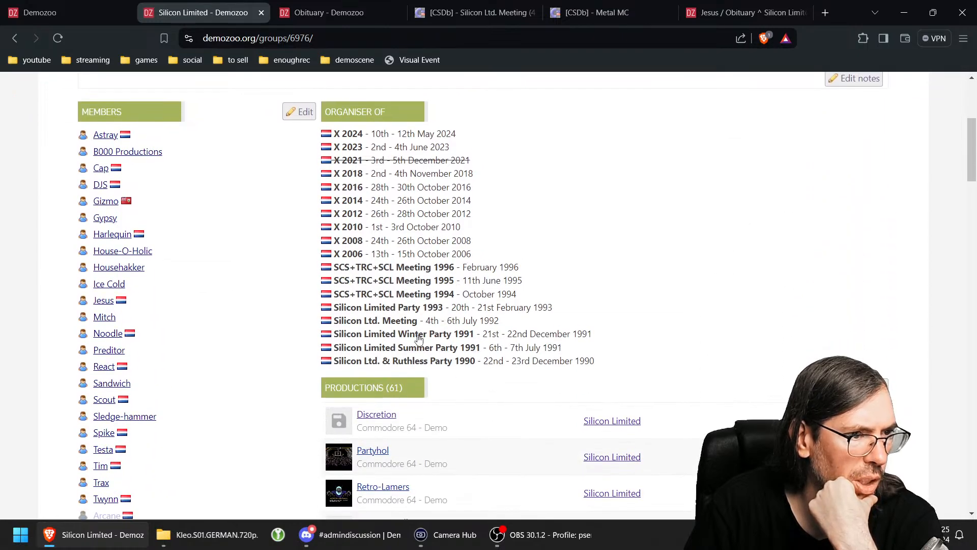
left_click(410, 324)
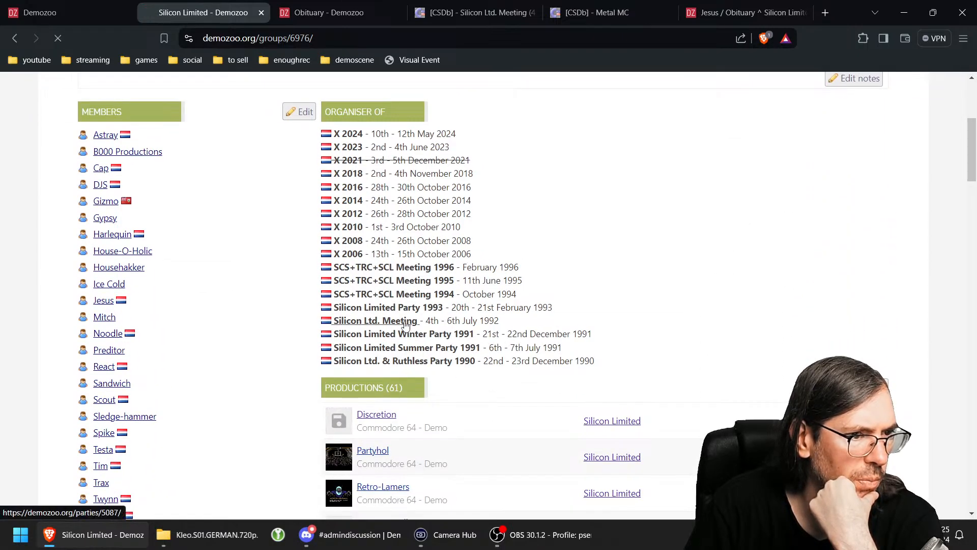
scroll(189, 304, "down", 2)
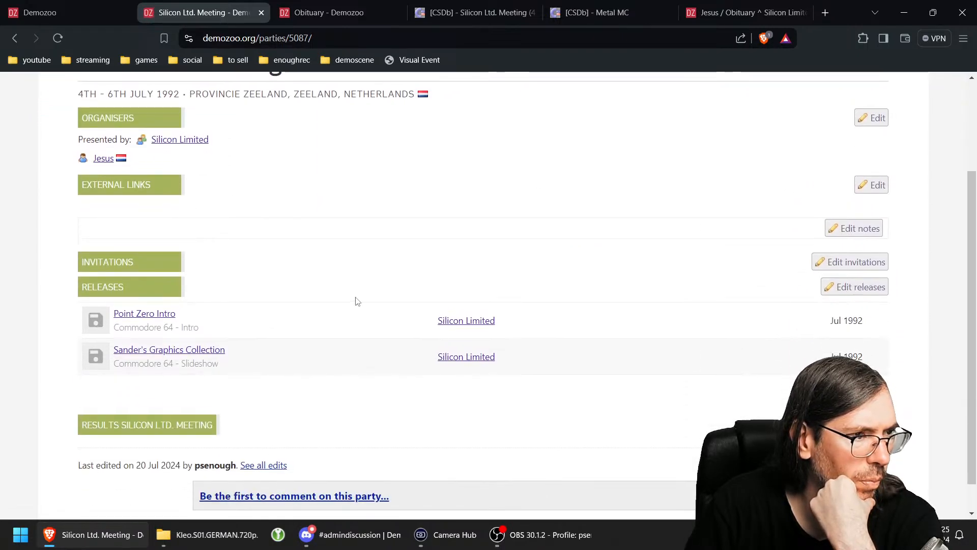
left_click(483, 14)
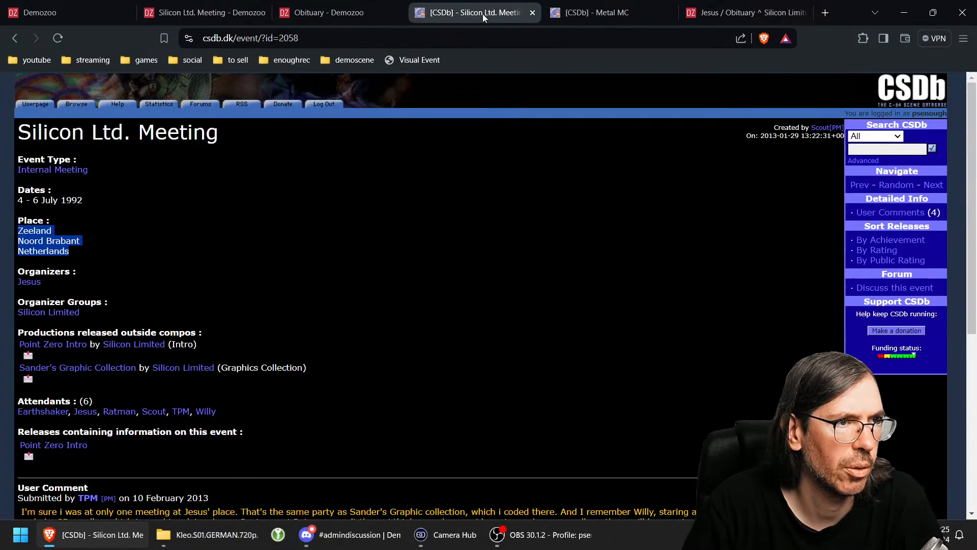
left_click(306, 36)
key("ctrl+c")
left_click(204, 12)
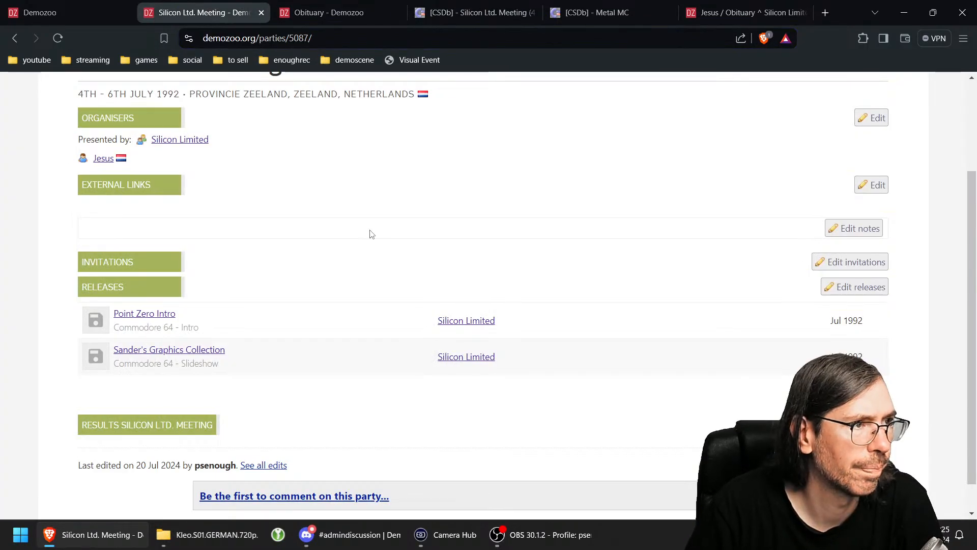
left_click(871, 185)
key("ctrl+v")
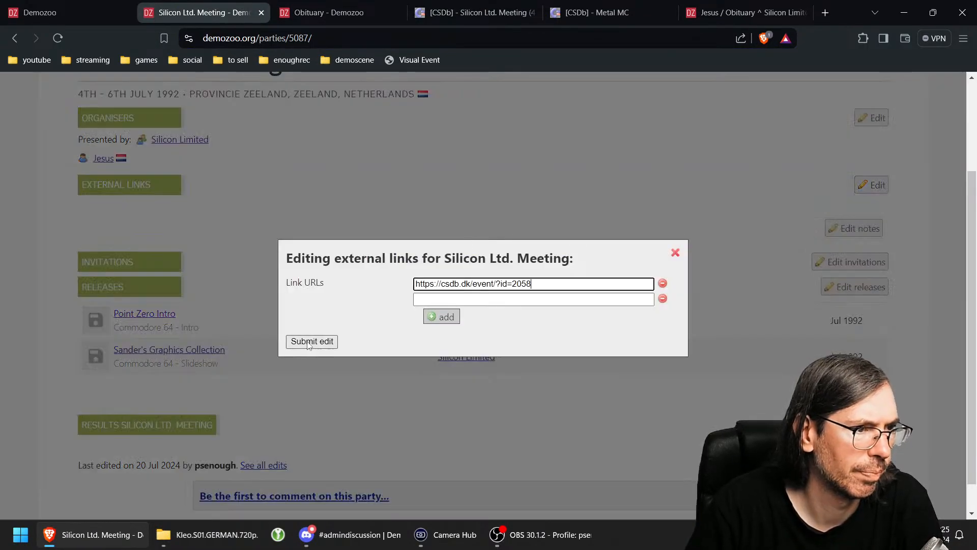
left_click(309, 342)
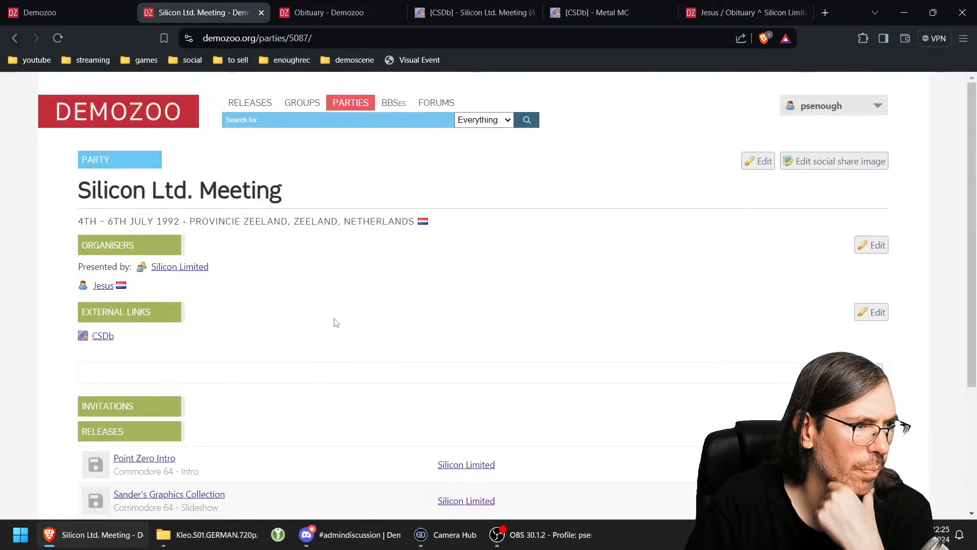
Step: Close the party, group, scener and CSDb pages and reload the Pouet release matching page of Silicon Limited
left_click(261, 12)
left_click(264, 15)
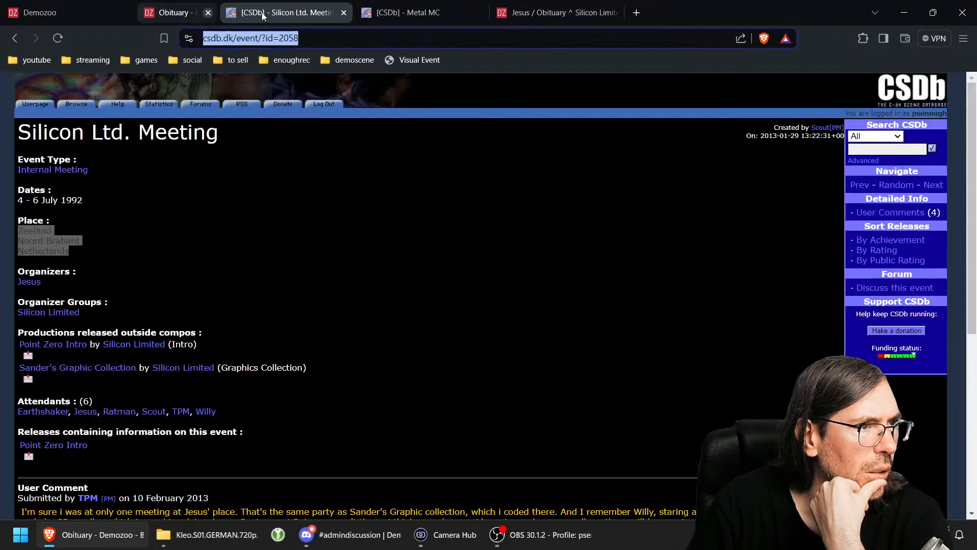
key("ctrl+w")
key("ctrl+w")
left_click(207, 12)
key("ctrl+w")
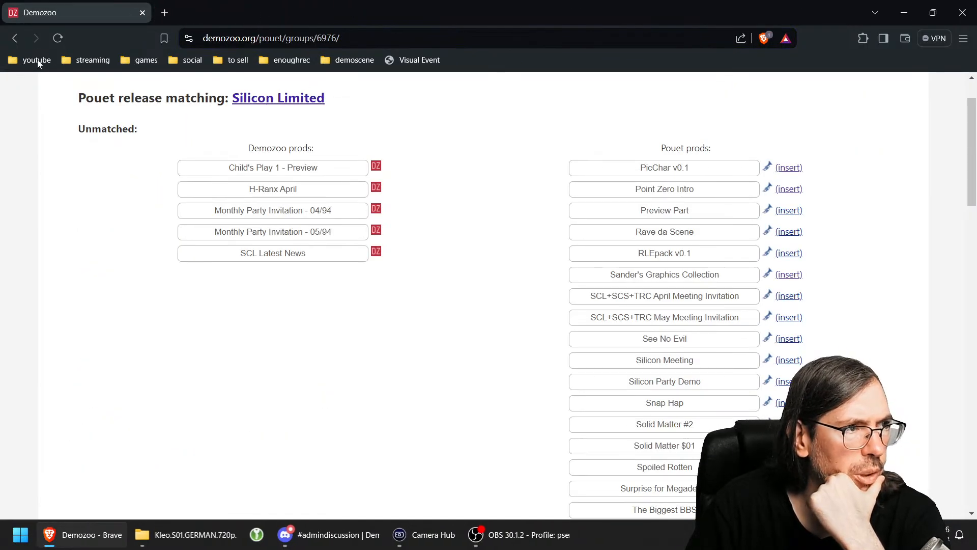
left_click(58, 38)
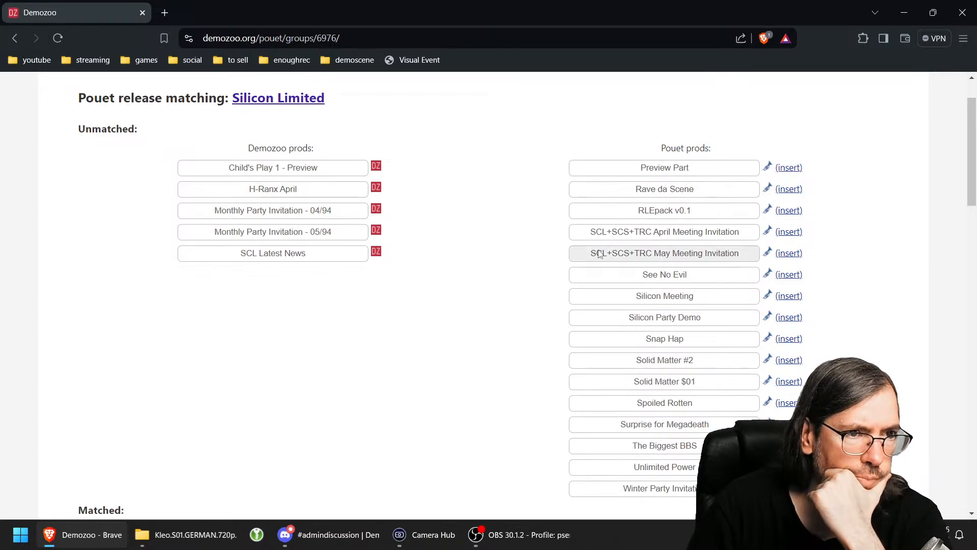
Step: Check the release details, credits and comments of Preview Part on its Pouet and CSDb pages
right_click(767, 169)
left_click(810, 182)
left_click(246, 17)
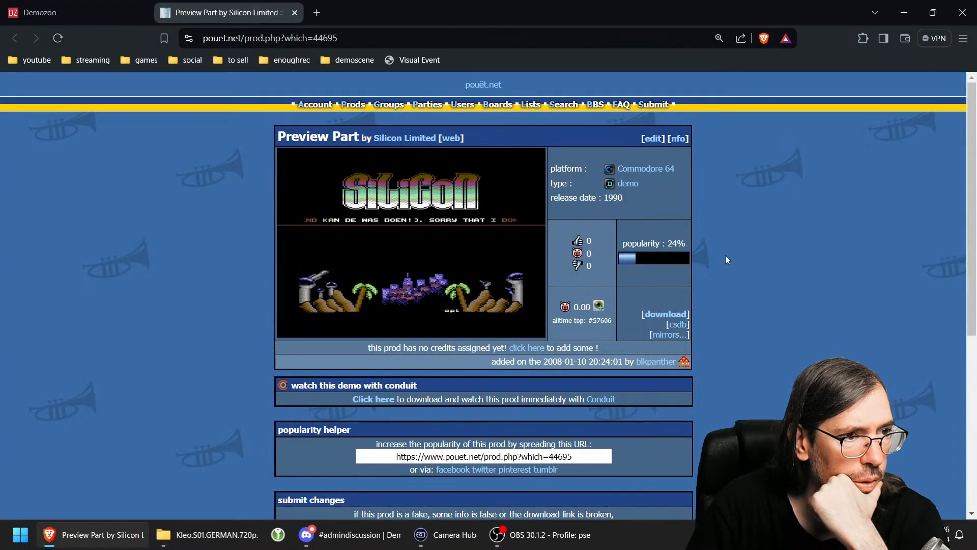
left_click(680, 326)
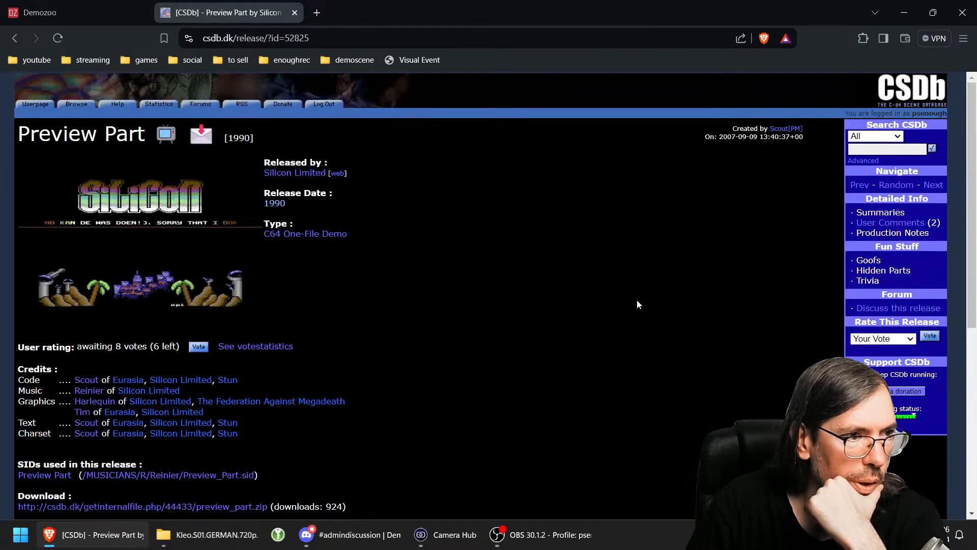
scroll(383, 333, "down", 3)
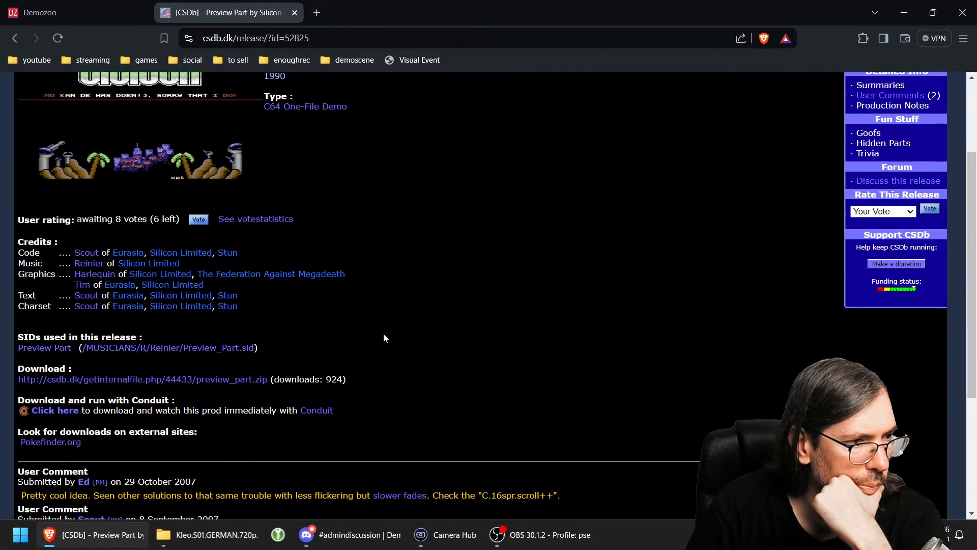
scroll(406, 316, "down", 3)
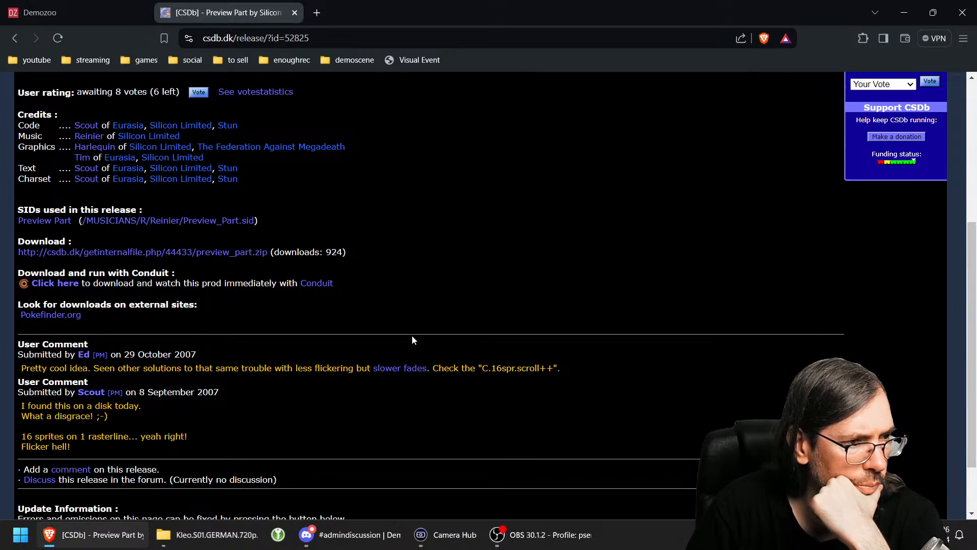
scroll(446, 331, "up", 6)
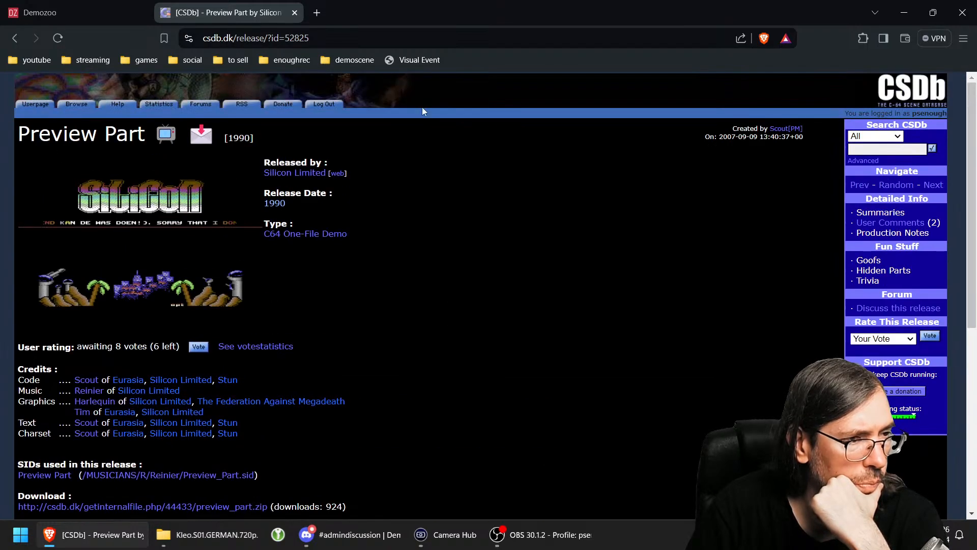
left_click(294, 12)
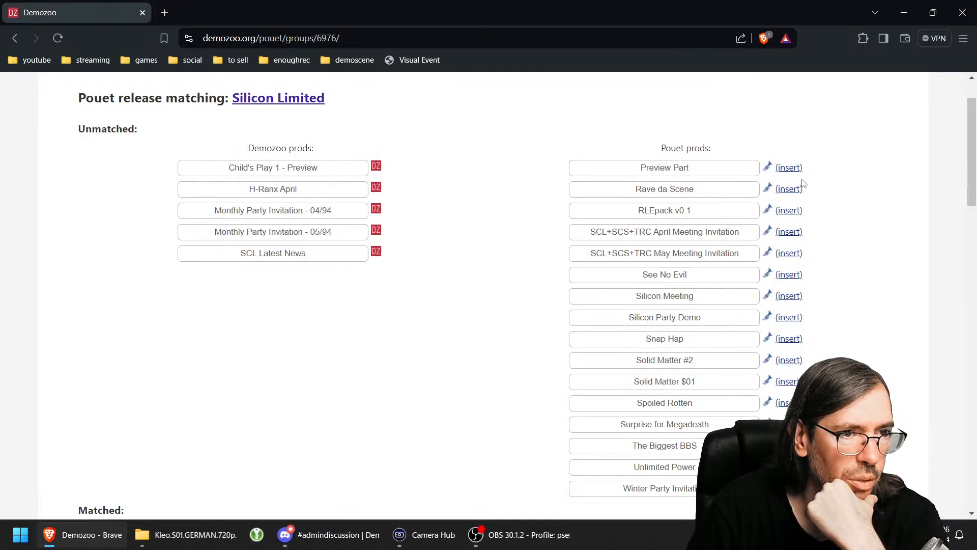
Step: Insert Preview Part by Silicon Limited from Pouet as a new 1990 Commodore 64 demo, including its CSDb link
left_click(770, 169)
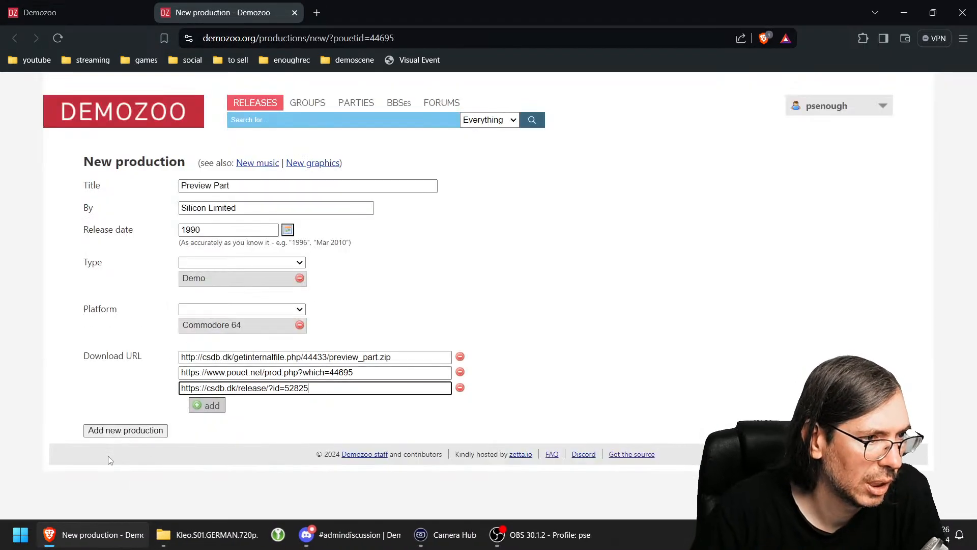
left_click(105, 432)
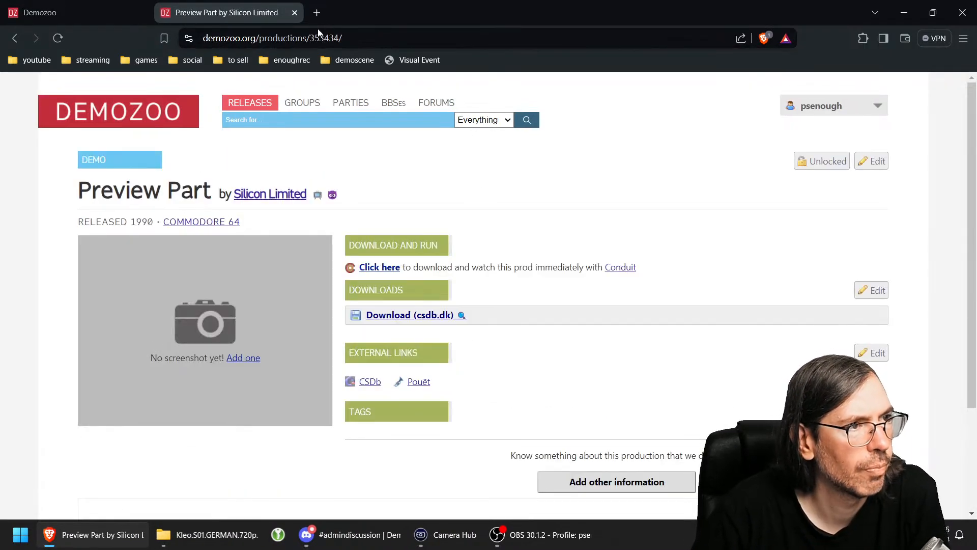
left_click(294, 13)
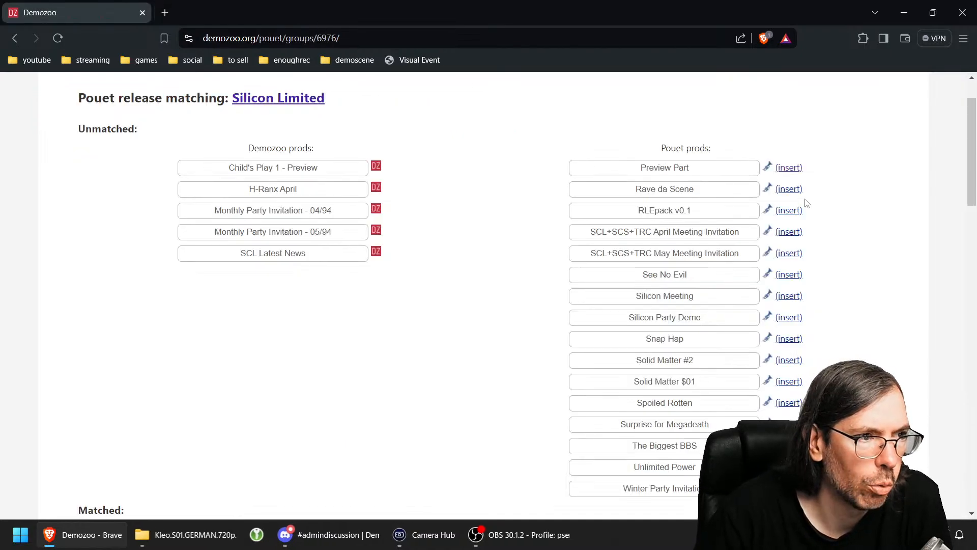
Step: Insert the Commodore 64 demo Rave Da Scene, released 5 July 1993, from Pouet and check its CSDb page
left_click(789, 190)
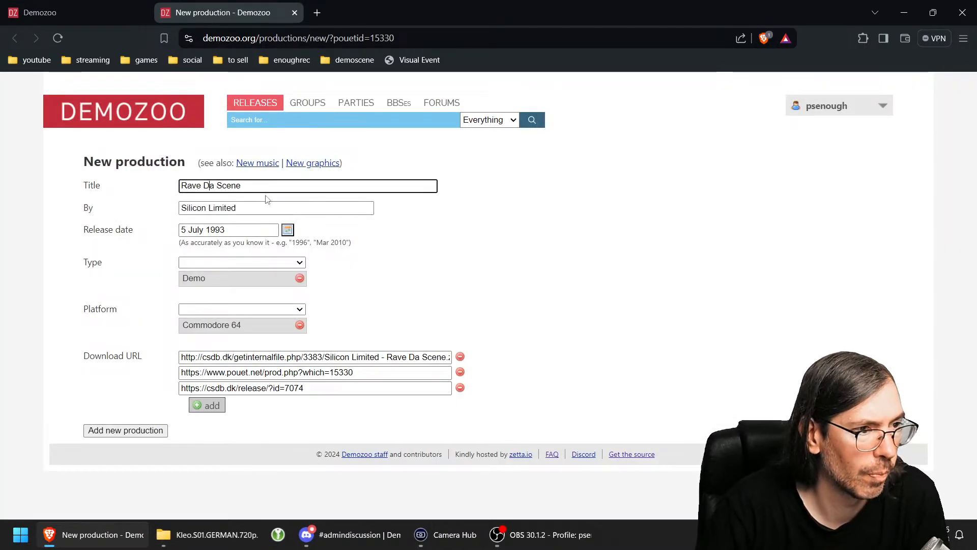
left_click(125, 431)
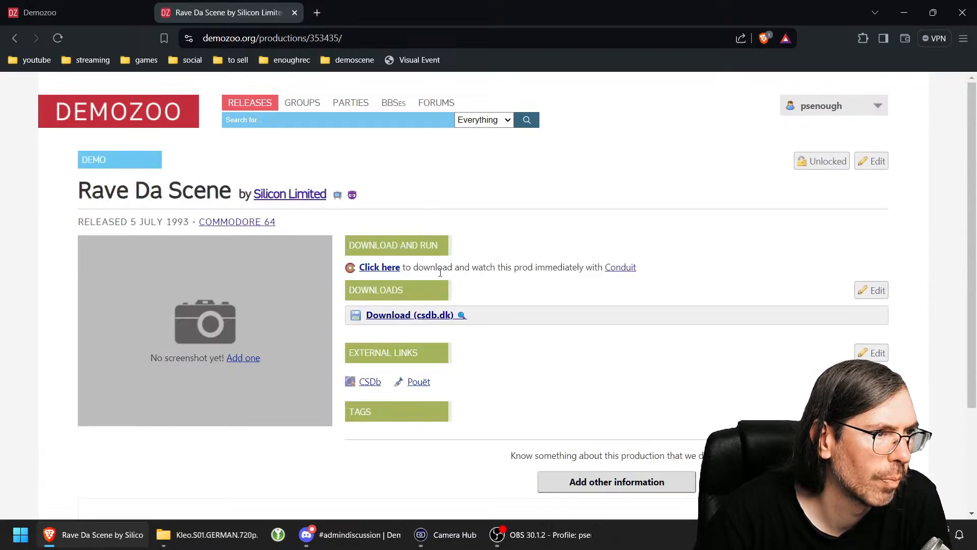
left_click(370, 381)
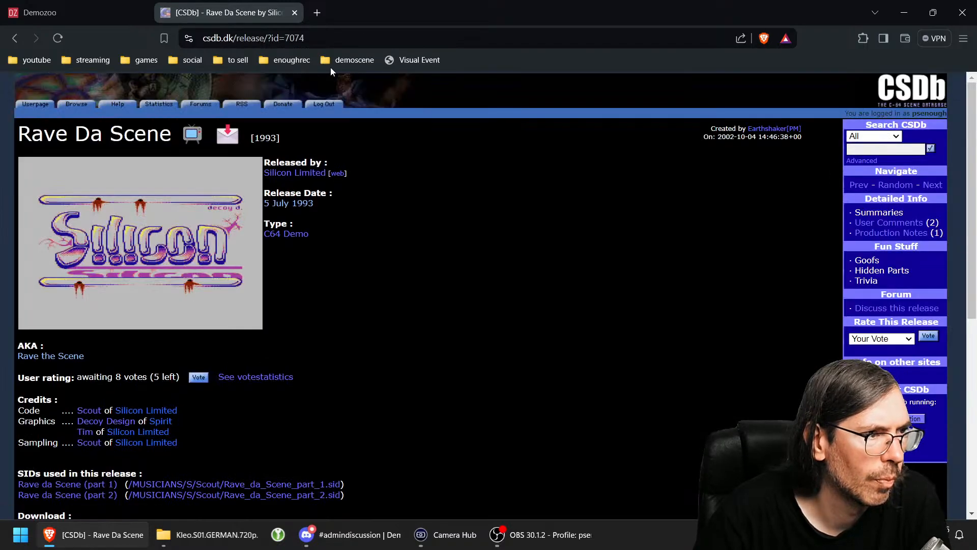
left_click(294, 12)
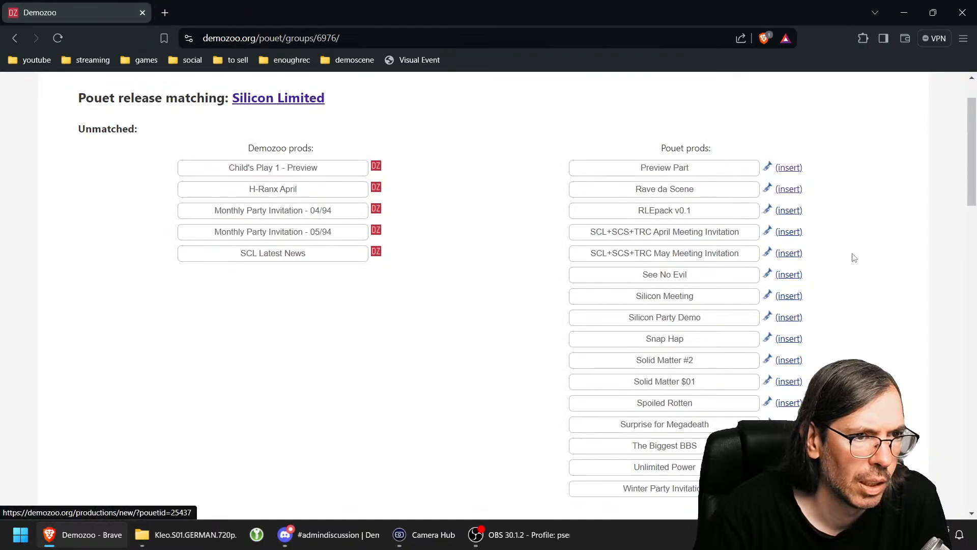
Step: Insert RLEpack v0.1 by Silicon Limited from Pouet as a Commodore 64 and Windows tool released 8 June 2006
left_click(788, 210)
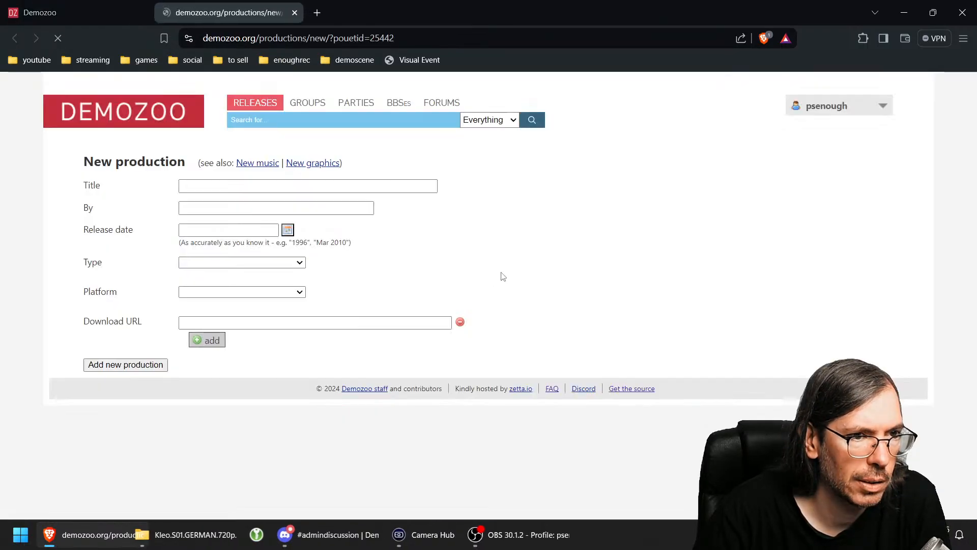
left_click(107, 447)
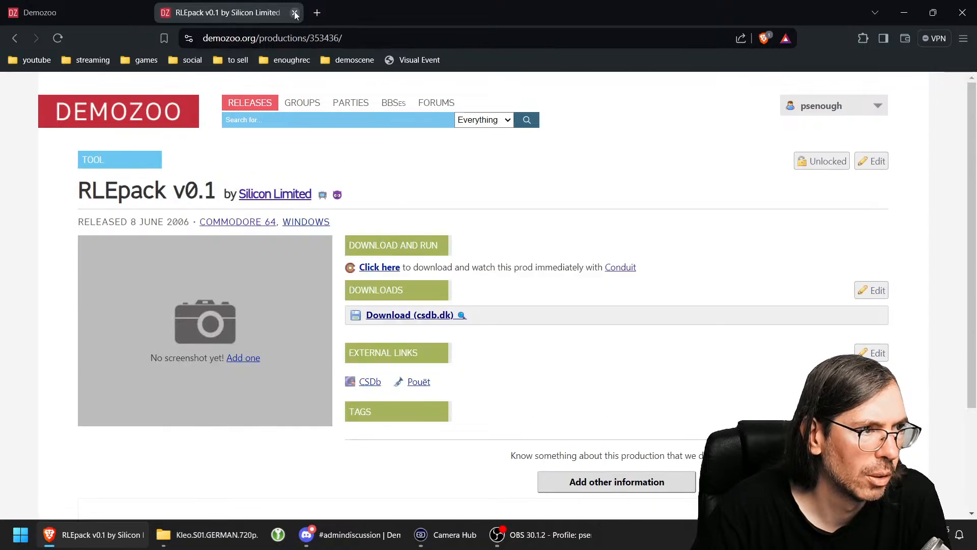
left_click(295, 13)
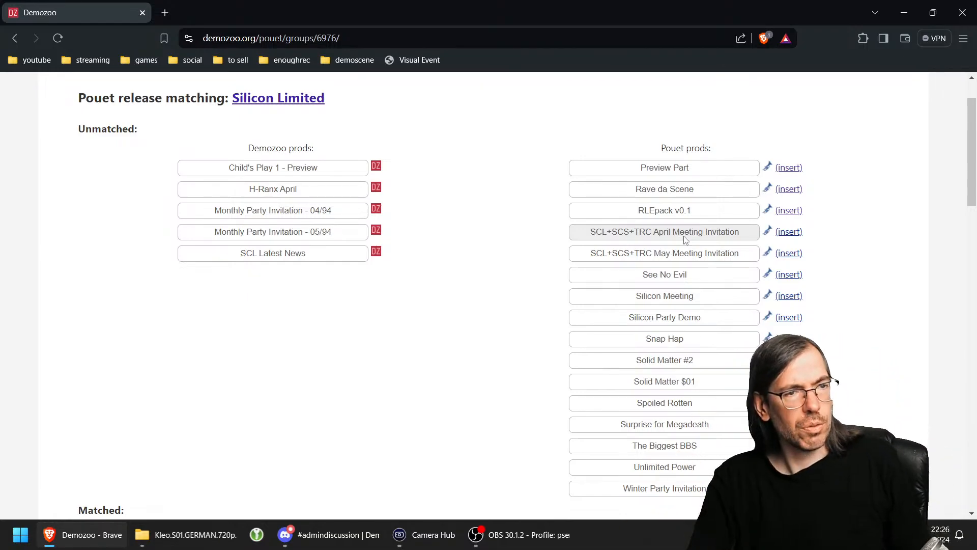
Step: Compare the parties organised by Silicon Limited on its Demozoo group page with the unmatched meeting invitations
right_click(292, 99)
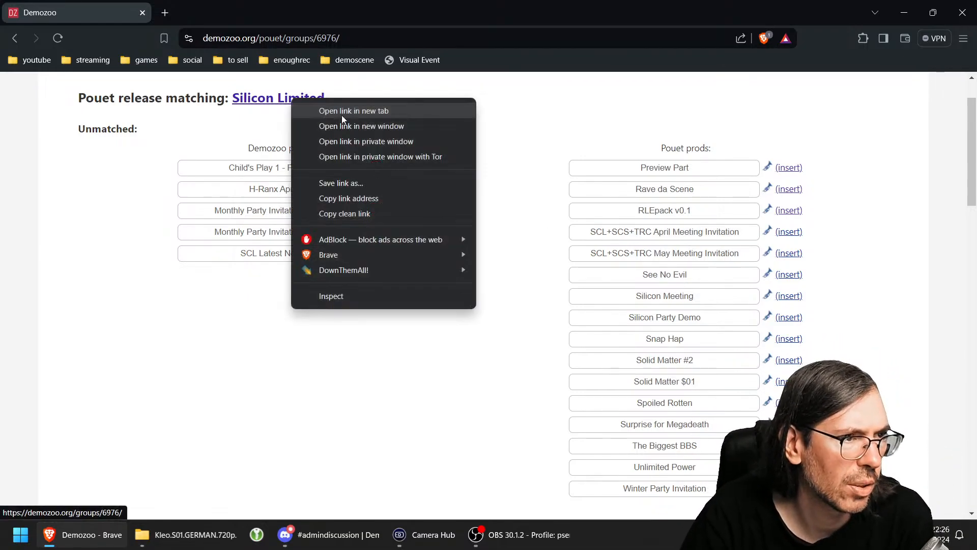
left_click(343, 111)
left_click(205, 15)
scroll(519, 457, "down", 4)
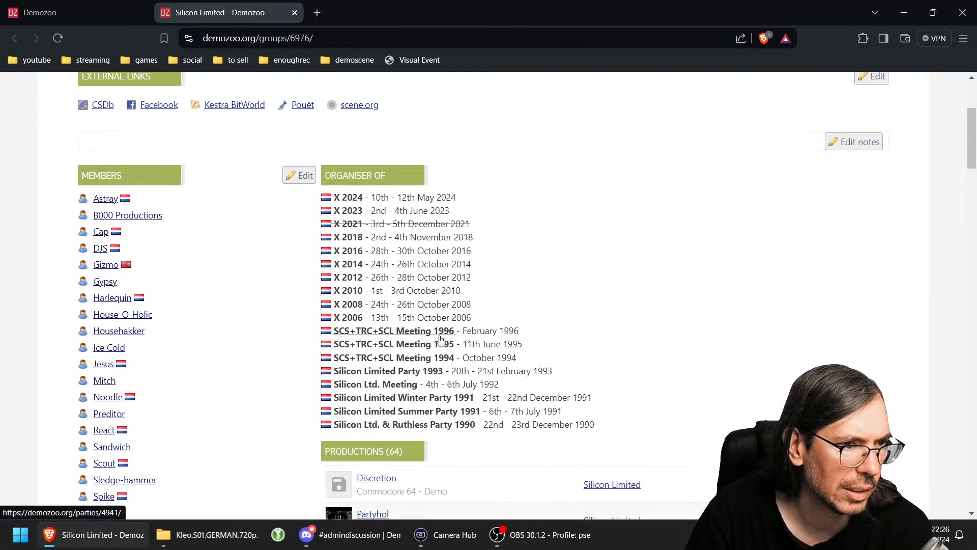
left_click(38, 13)
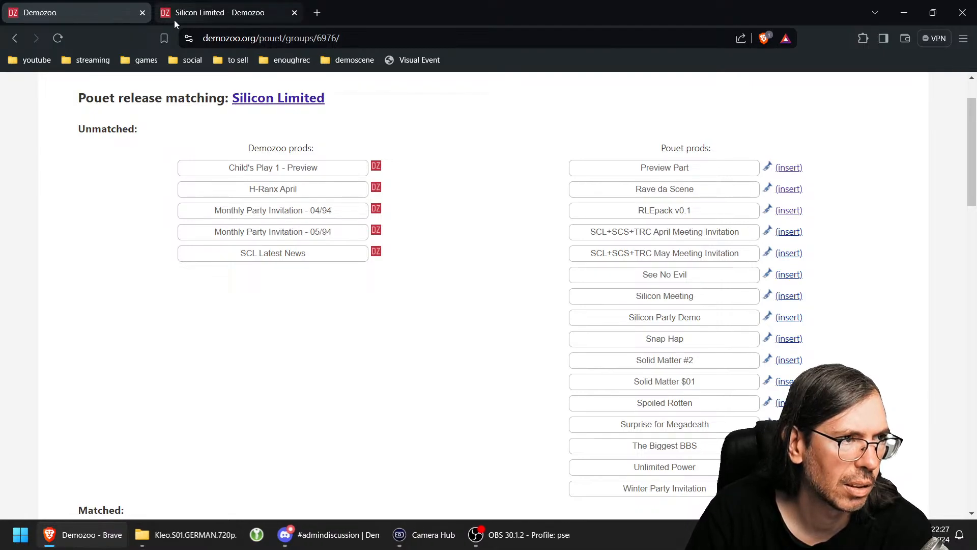
left_click(204, 14)
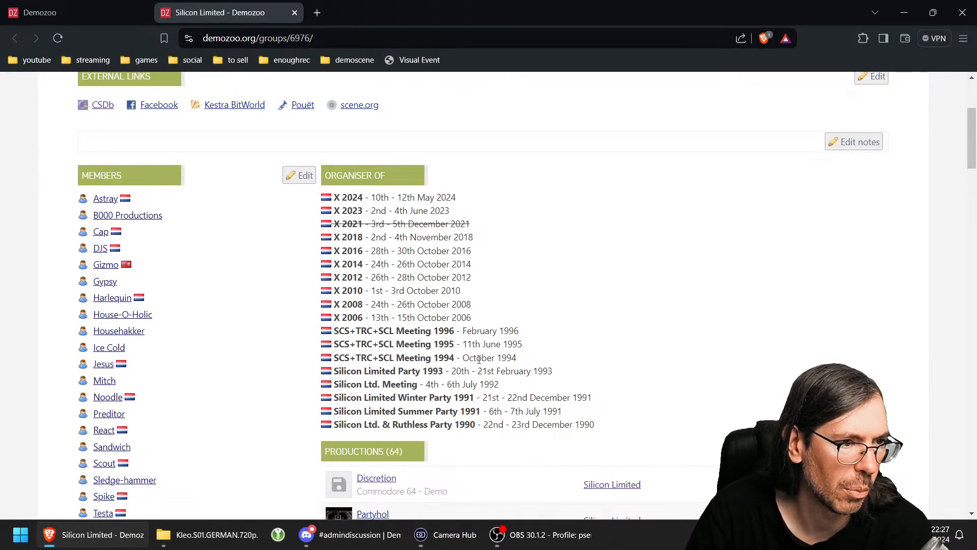
Step: View the SCL+SCS+TRC April Meeting Invitation on Pouet and search Silicon Limited's Demozoo productions for Amiga releases
left_click(90, 14)
right_click(769, 234)
left_click(791, 244)
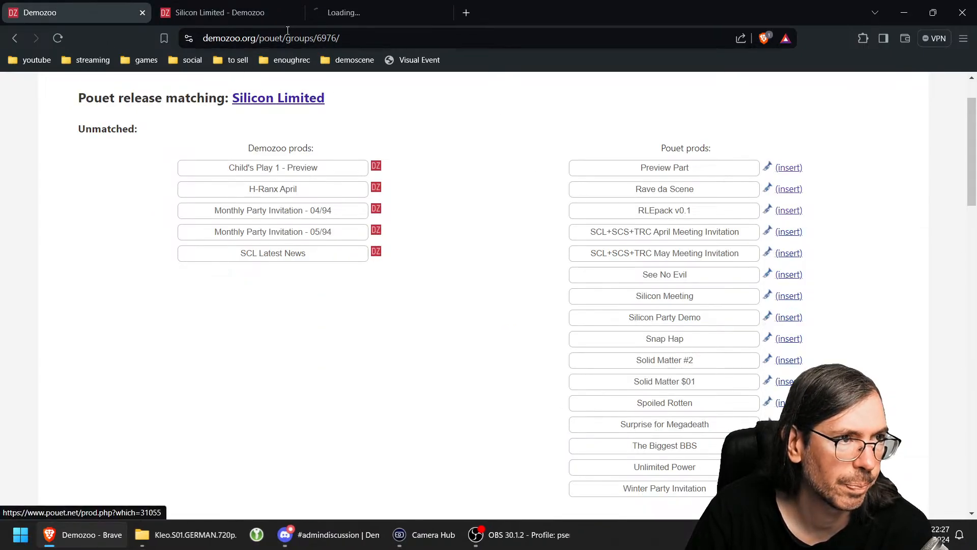
left_click(367, 13)
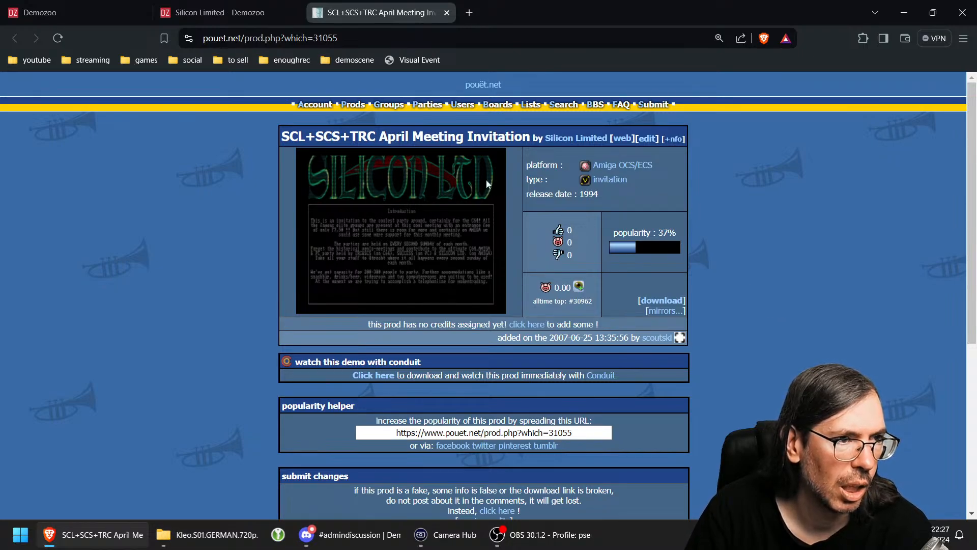
left_click(275, 12)
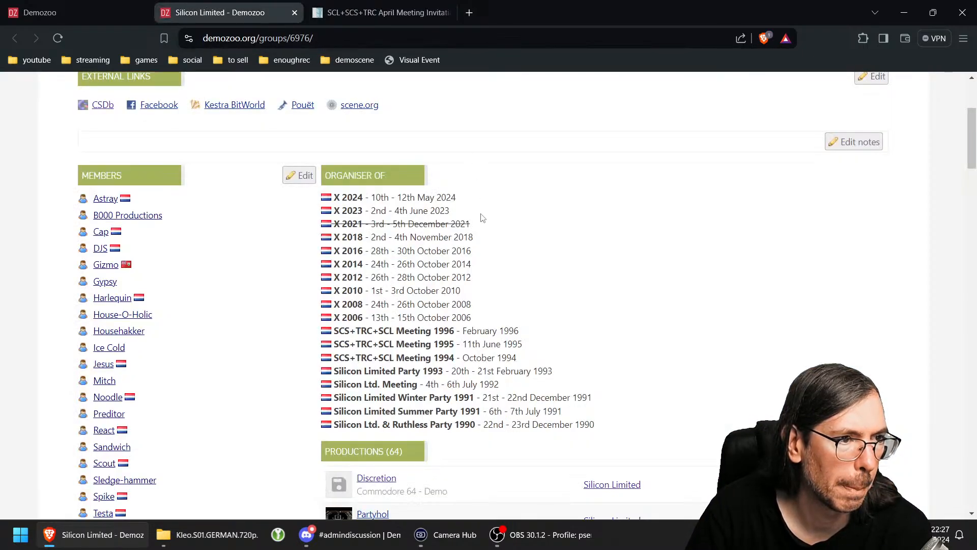
scroll(513, 271, "down", 2)
scroll(513, 271, "down", 2)
key("ctrl+f")
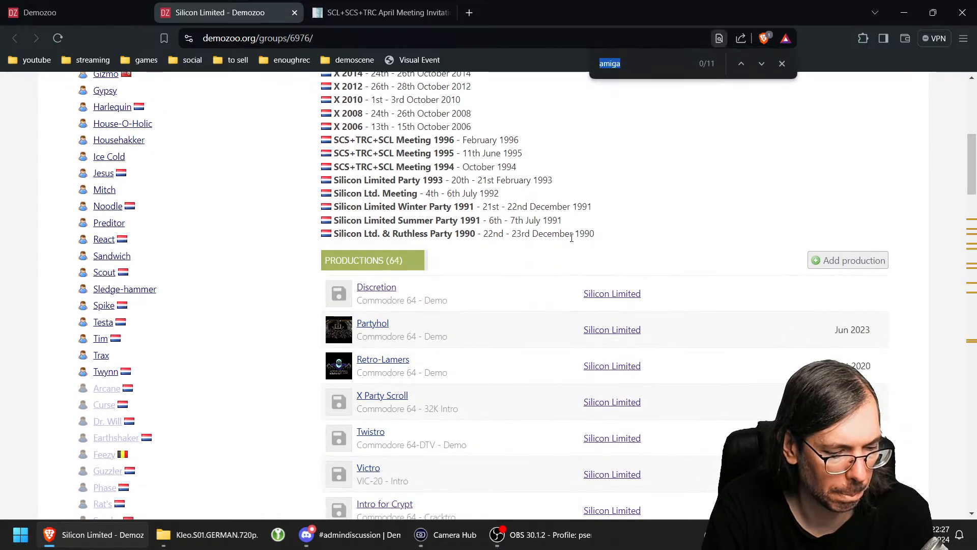
type("Amiga")
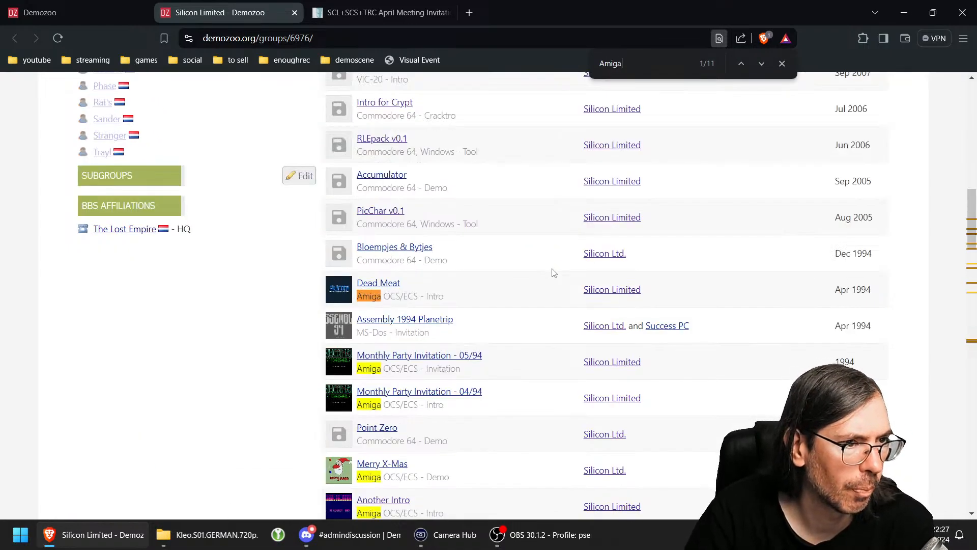
scroll(509, 301, "down", 2)
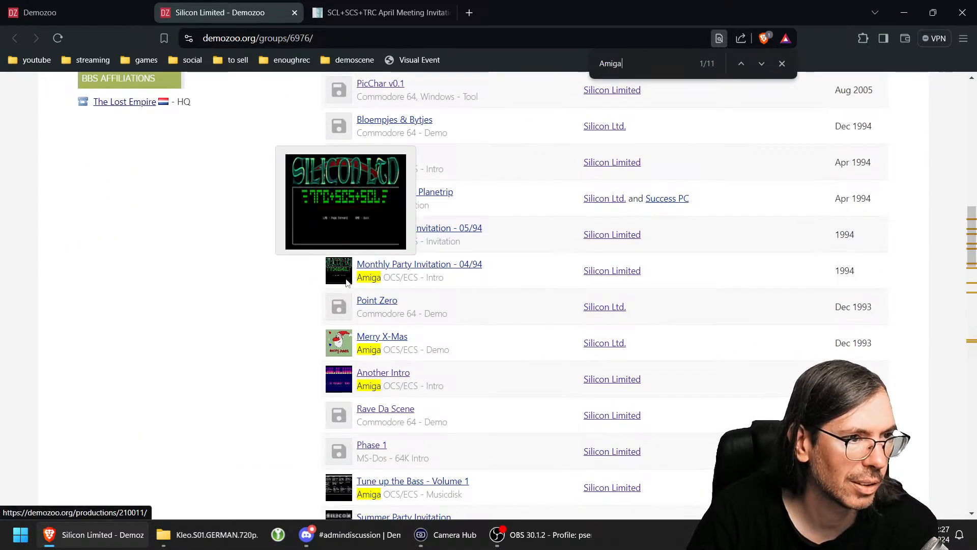
Step: Open the Demozoo entries Monthly Party Invitation 04/94 and 05/94 and compare them with Pouet's April Meeting Invitation
right_click(430, 266)
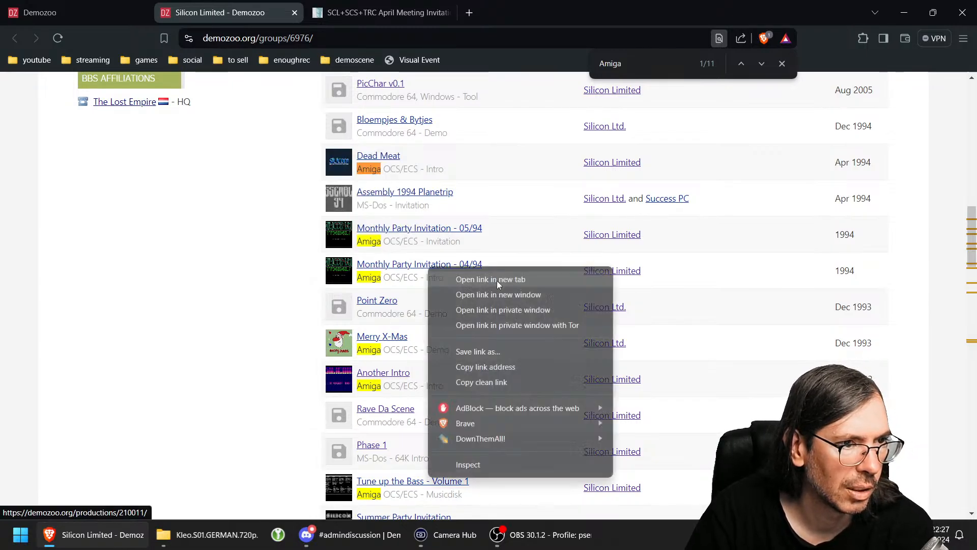
left_click(493, 279)
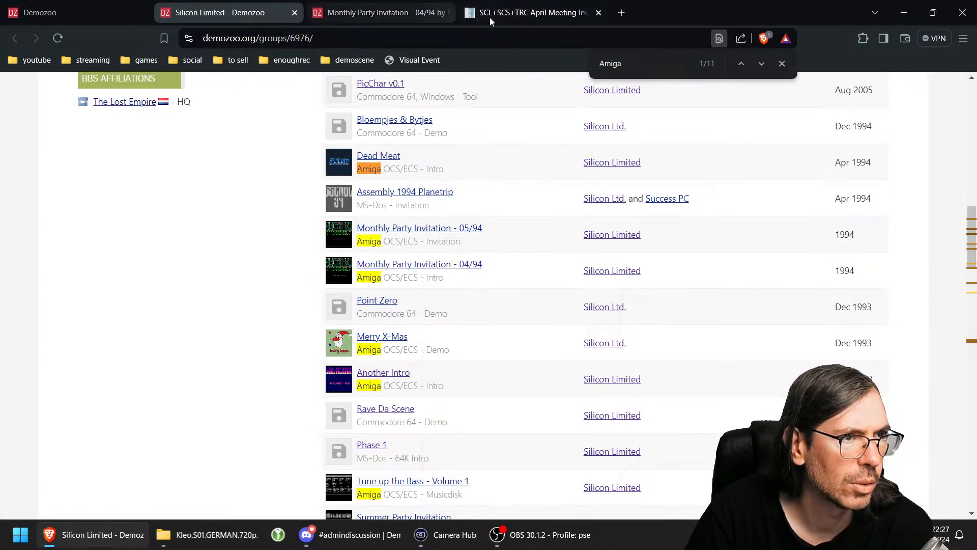
right_click(408, 227)
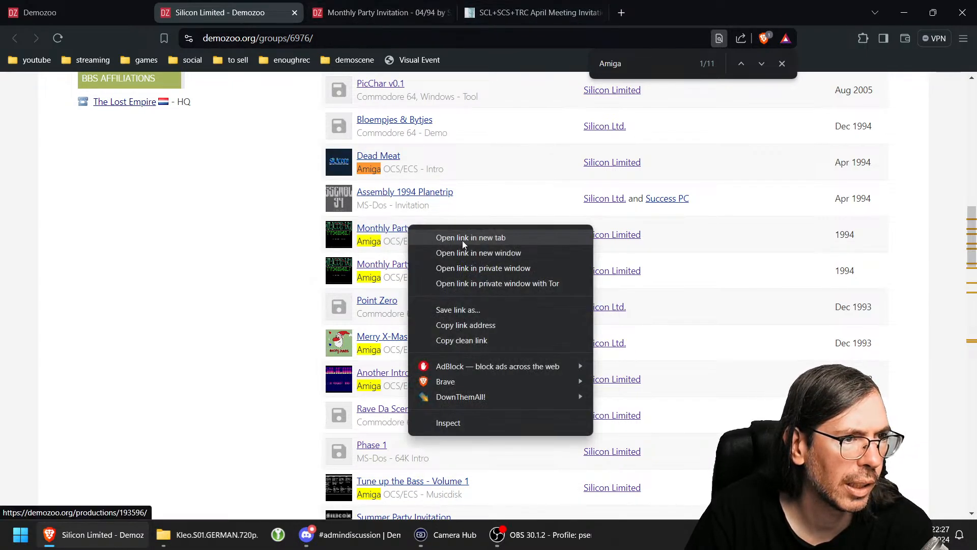
left_click(463, 238)
left_click(534, 14)
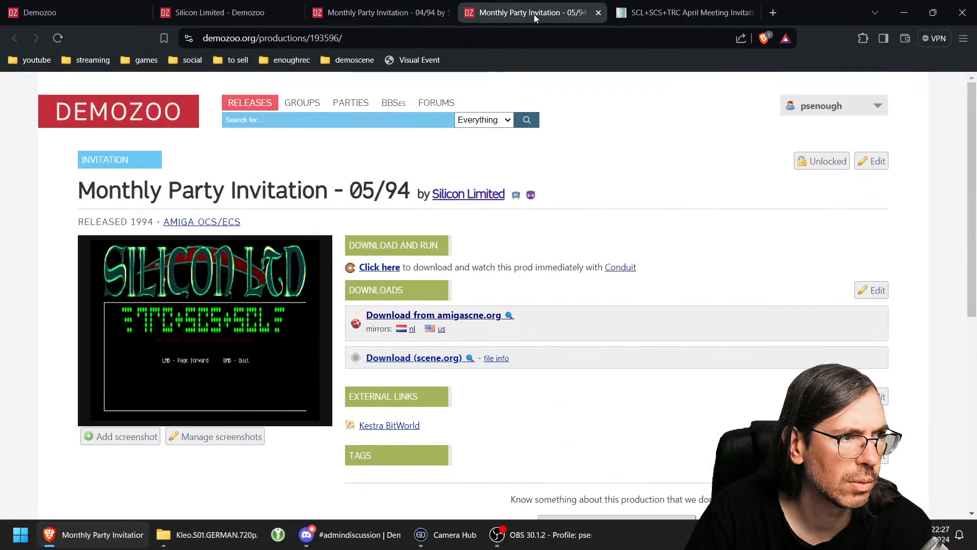
left_click(632, 14)
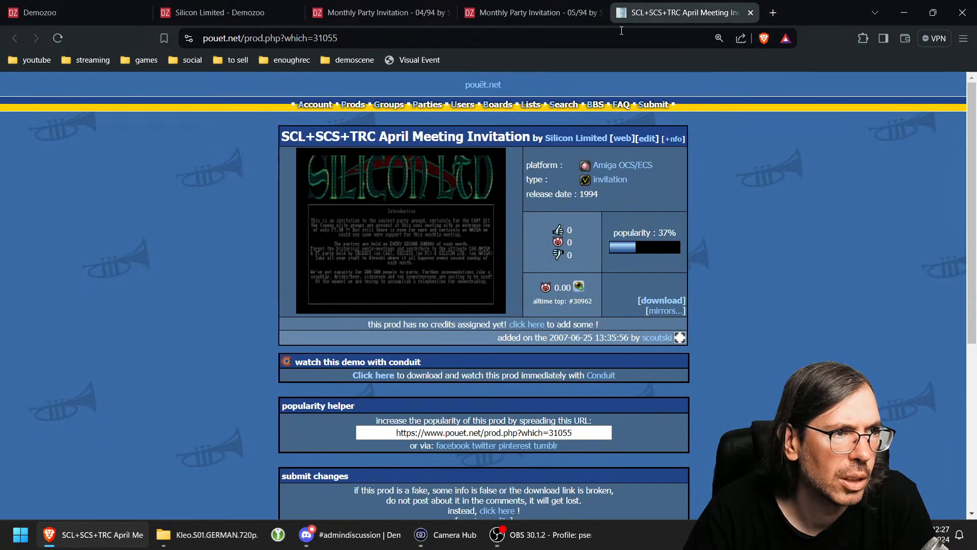
Step: Add the Pouet link of the April Meeting Invitation (which=31055) to the external links of Monthly Party Invitation - 04/94
left_click(357, 35)
key("ctrl+c")
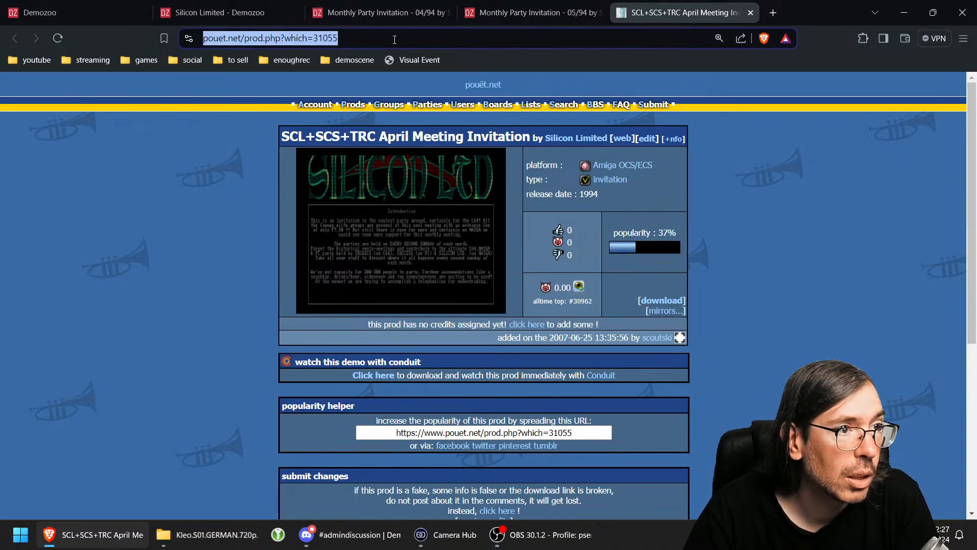
left_click(379, 12)
left_click(871, 397)
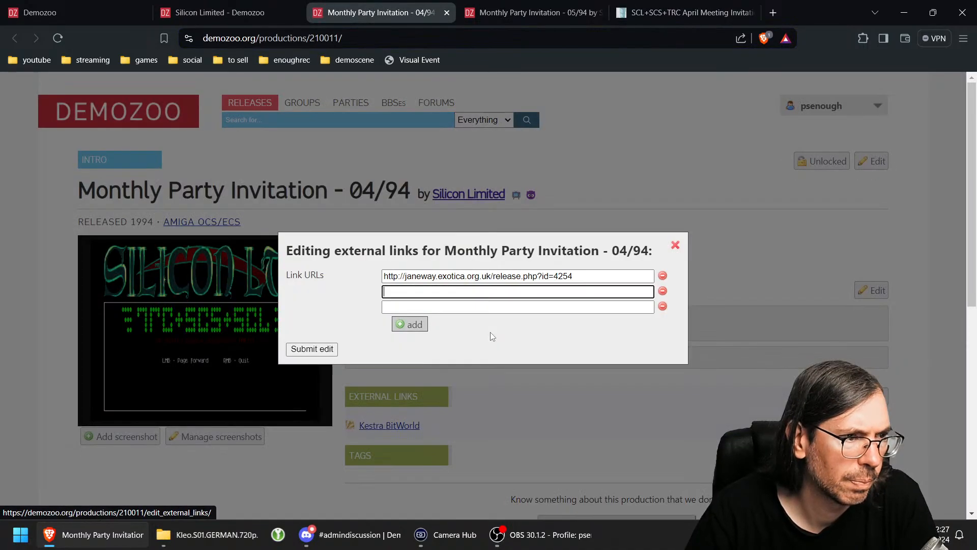
key("ctrl+v")
left_click(309, 348)
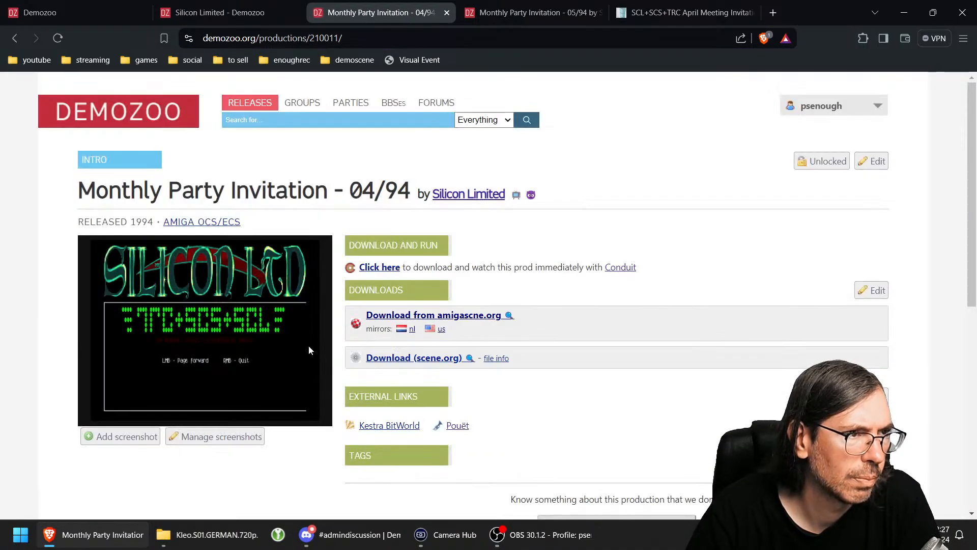
Step: Match Monthly Party Invitation - 05/94 with Pouet's SCL+SCS+TRC May Meeting Invitation in Silicon Limited's release matching
left_click(57, 10)
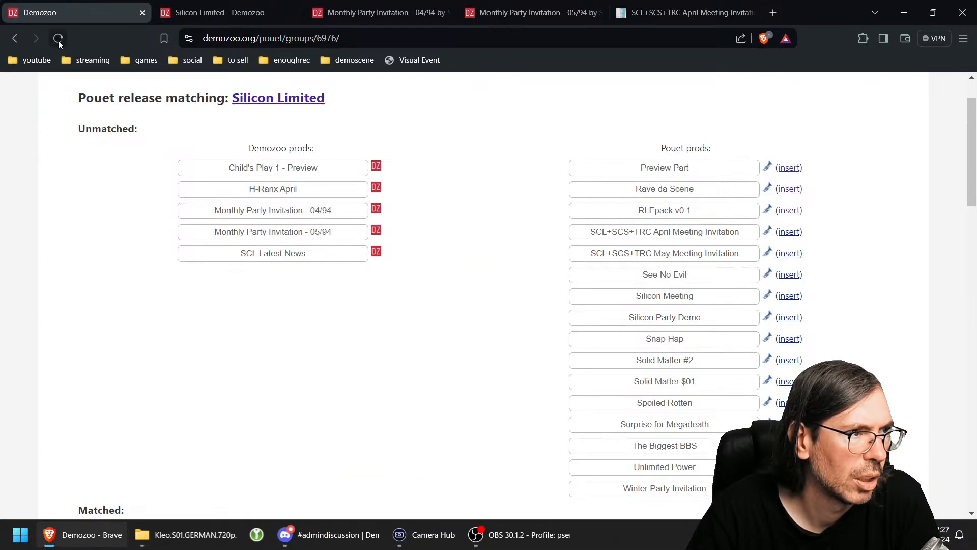
left_click(343, 216)
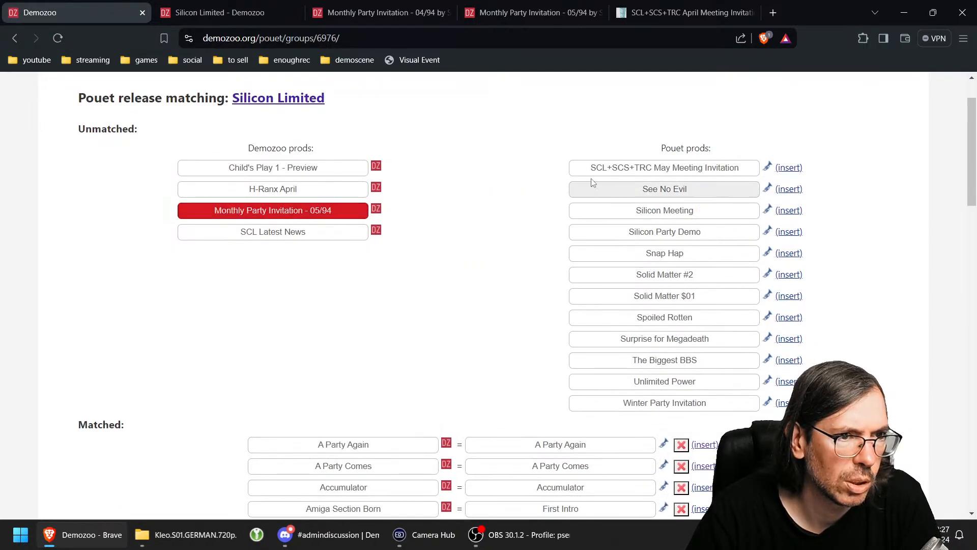
left_click(660, 167)
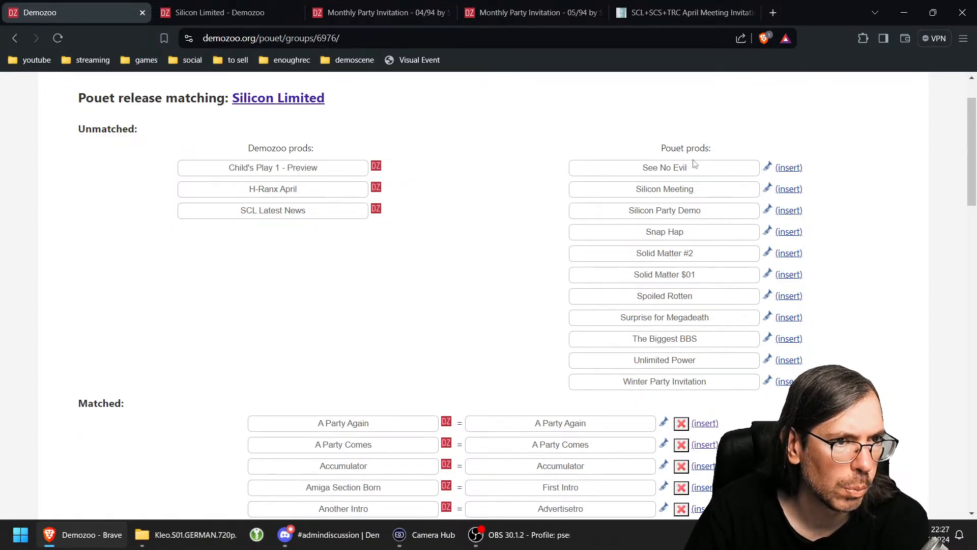
Step: Insert See No Evil from Pouet as a 1989 Commodore 64 demo with its CSDb link, and close the extra pages
left_click(790, 167)
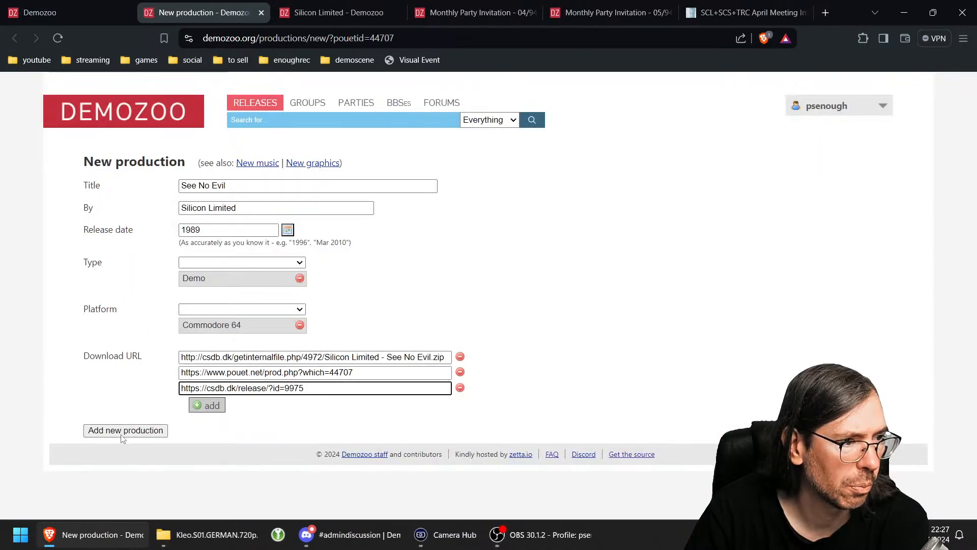
left_click(121, 434)
left_click(261, 13)
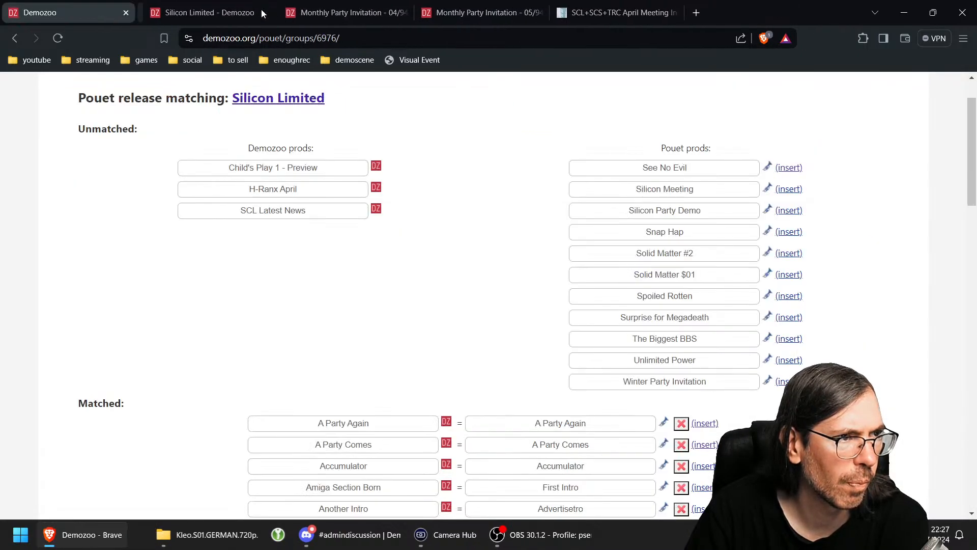
left_click(262, 11)
left_click(262, 11)
left_click(262, 11)
left_click(262, 11)
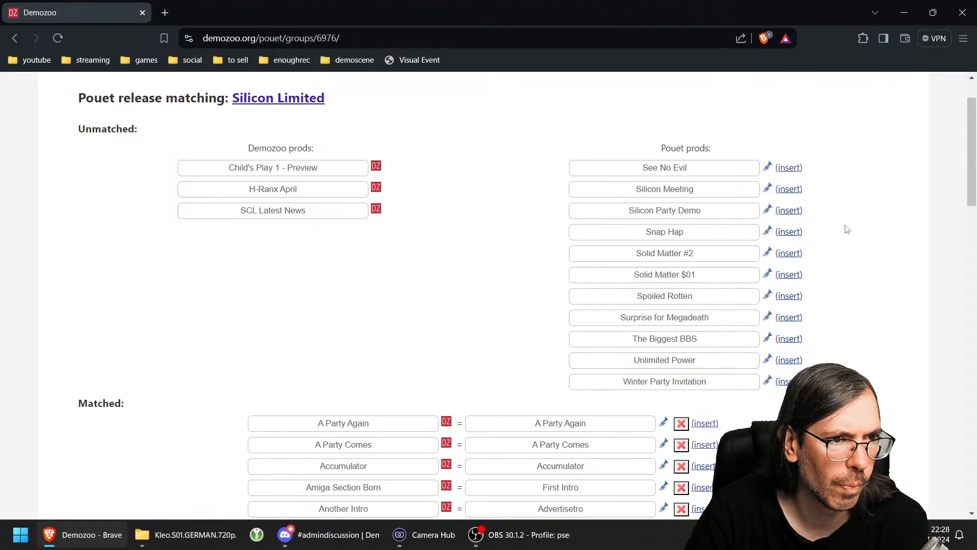
Step: Check the unmatched Silicon Meeting invitation on Pouet and open its CSDb release page
right_click(766, 190)
left_click(786, 199)
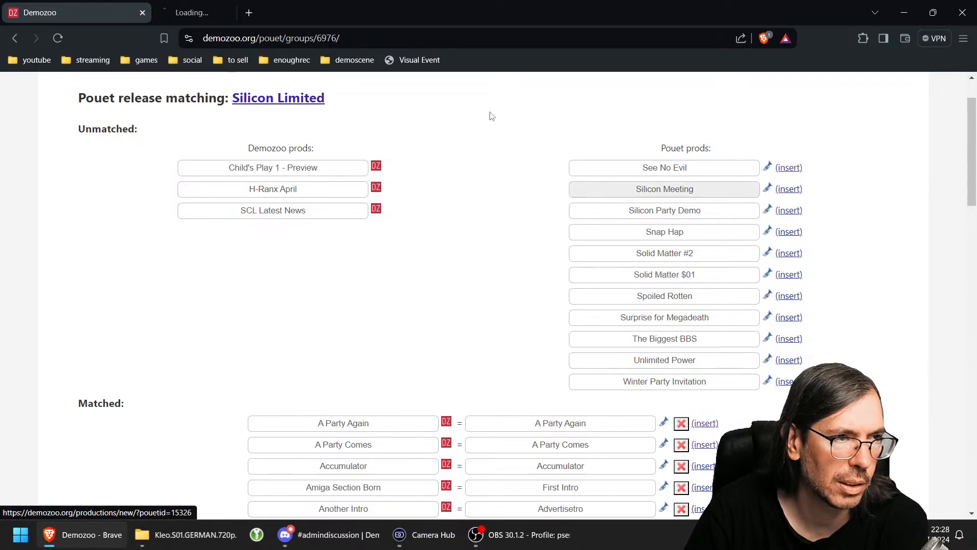
left_click(217, 14)
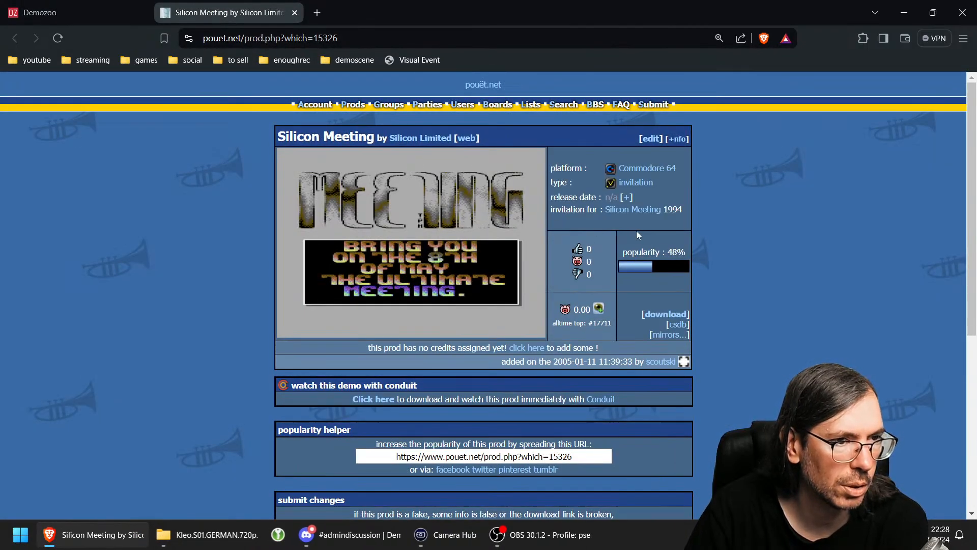
left_click(677, 325)
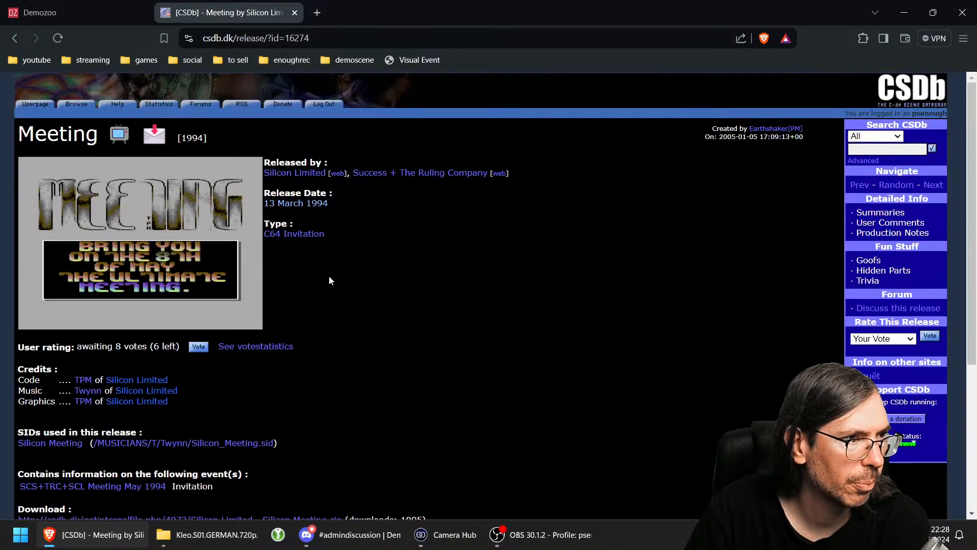
Step: Review the parties organised by Silicon Limited on its Demozoo group page for the 1994 meeting
left_click(65, 12)
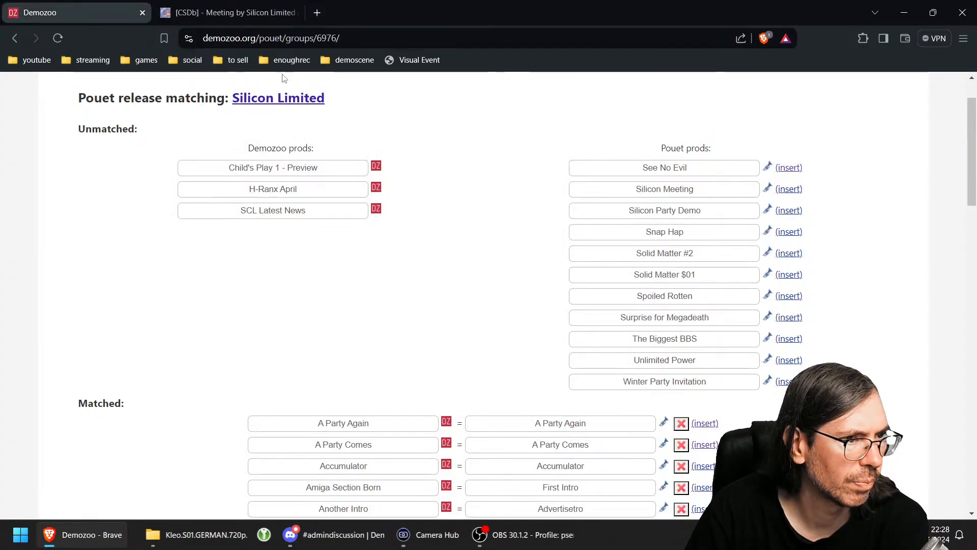
right_click(264, 98)
left_click(304, 105)
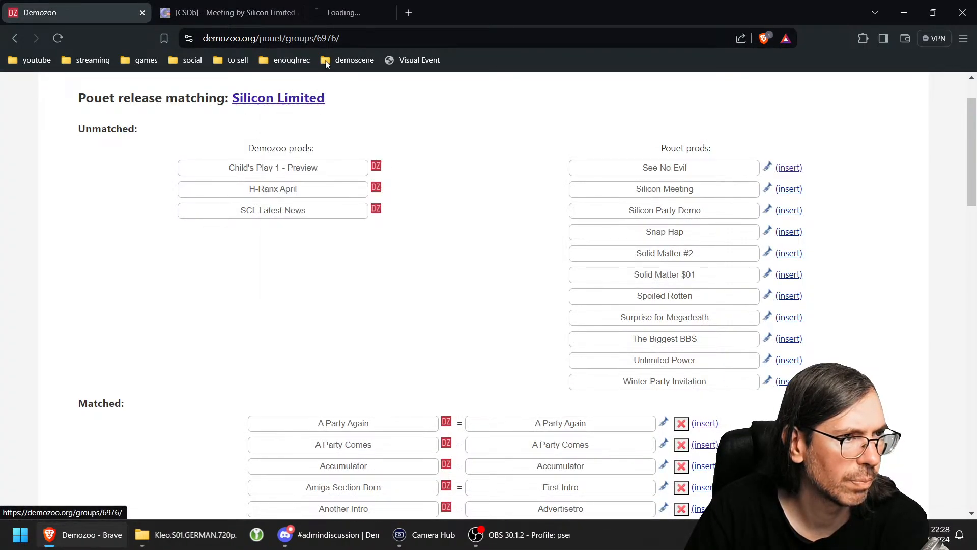
left_click(382, 13)
scroll(460, 259, "down", 3)
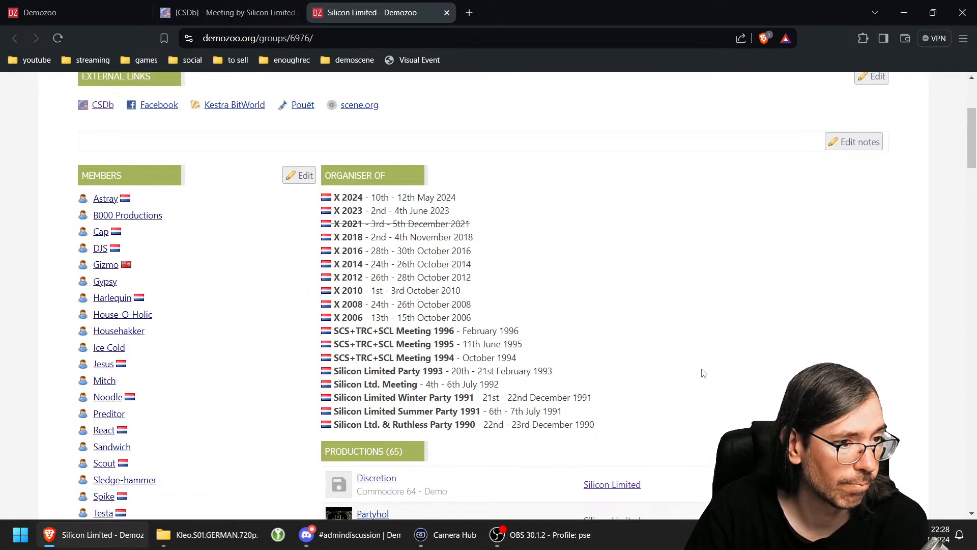
Step: Examine the CSDb event SCS+TRC+SCL Meeting May 1994 and its Meeting invitation against the Demozoo party list and unmatched productions
left_click(253, 6)
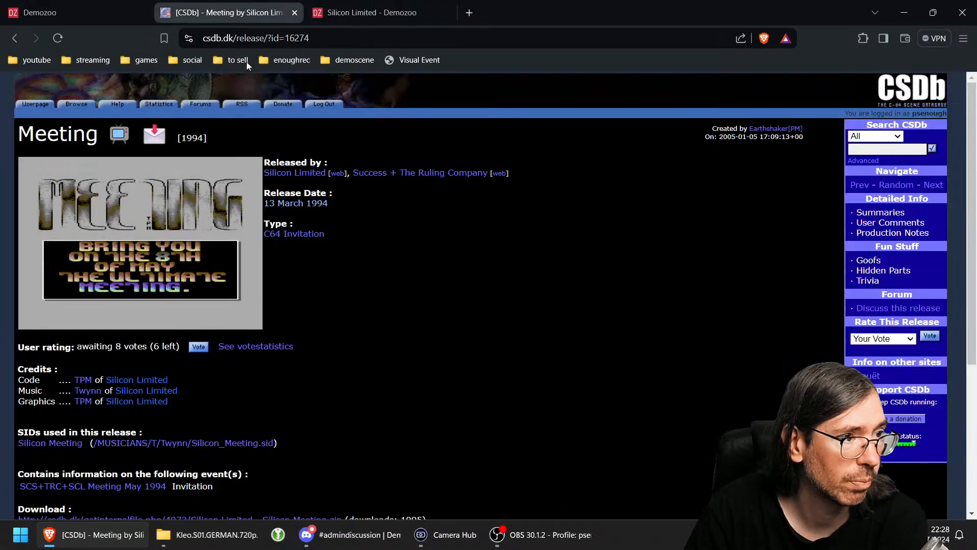
scroll(254, 390, "down", 3)
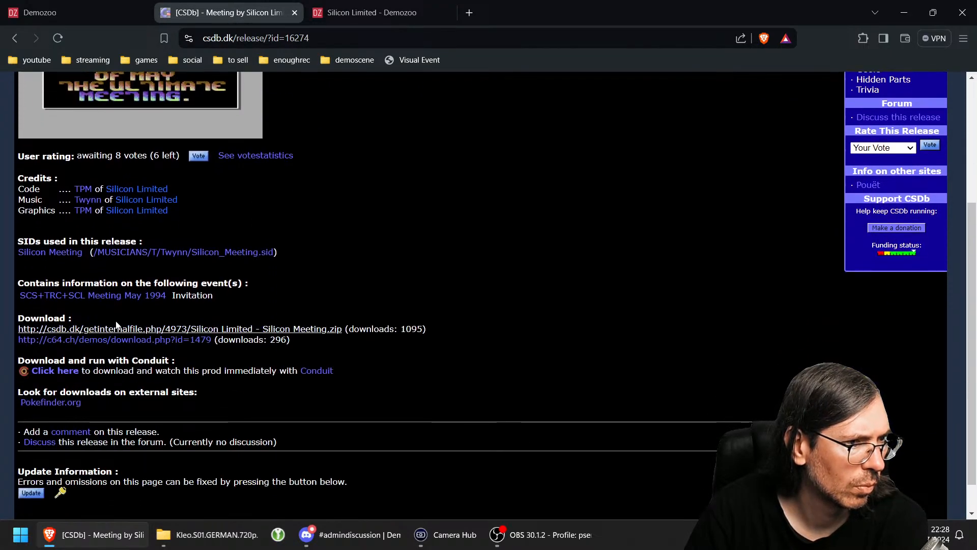
left_click(108, 297)
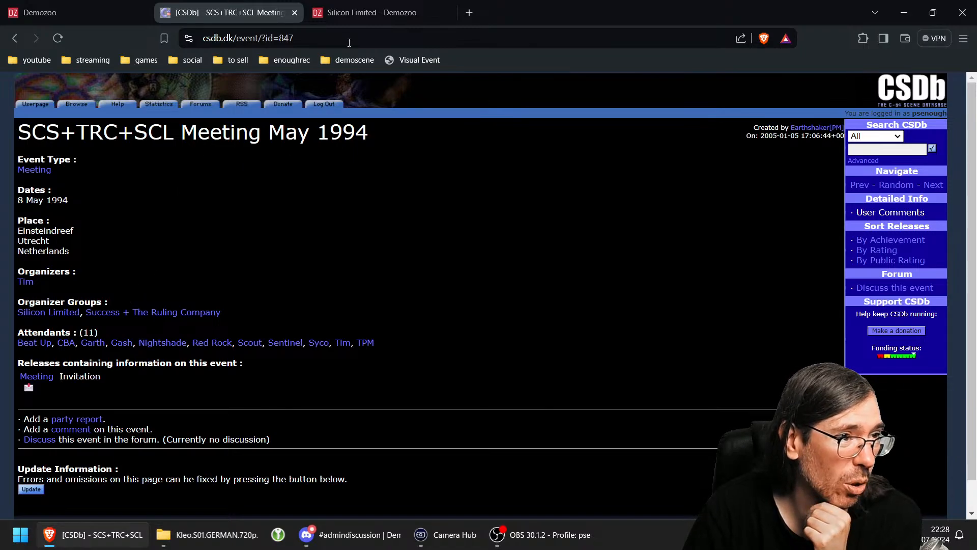
left_click(335, 14)
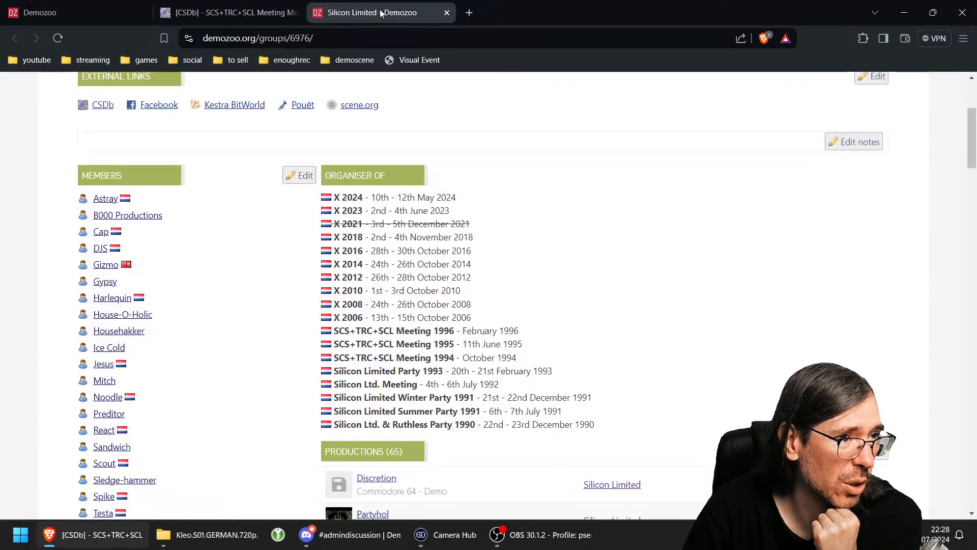
left_click(214, 13)
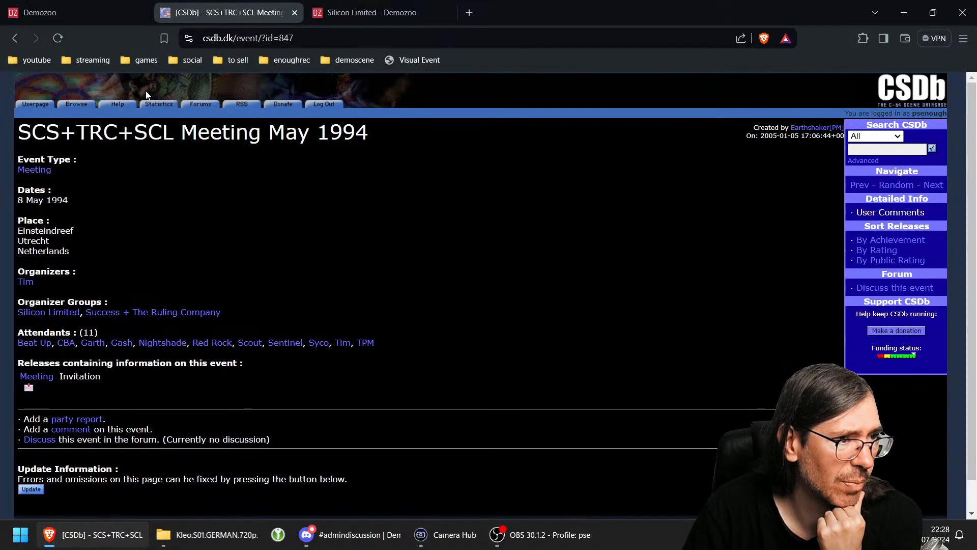
left_click(52, 12)
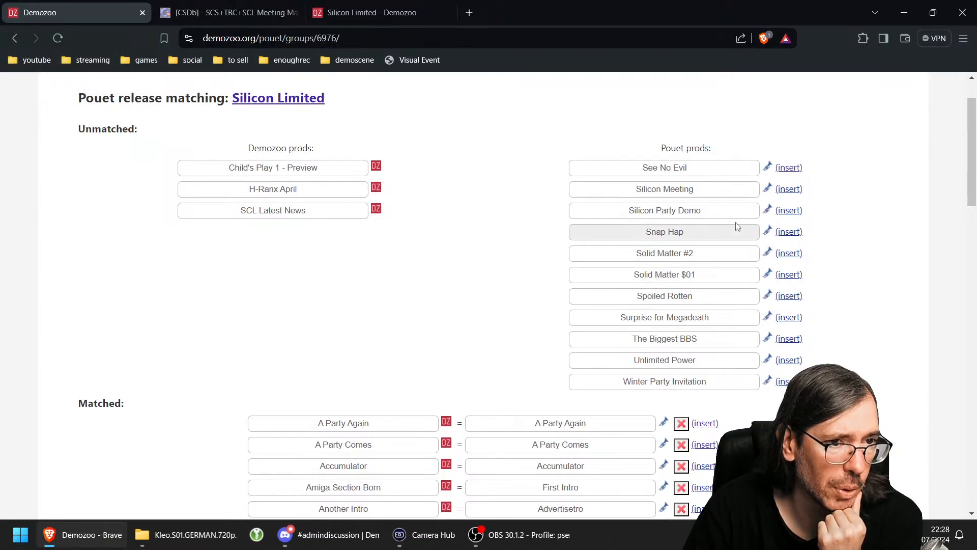
left_click(236, 13)
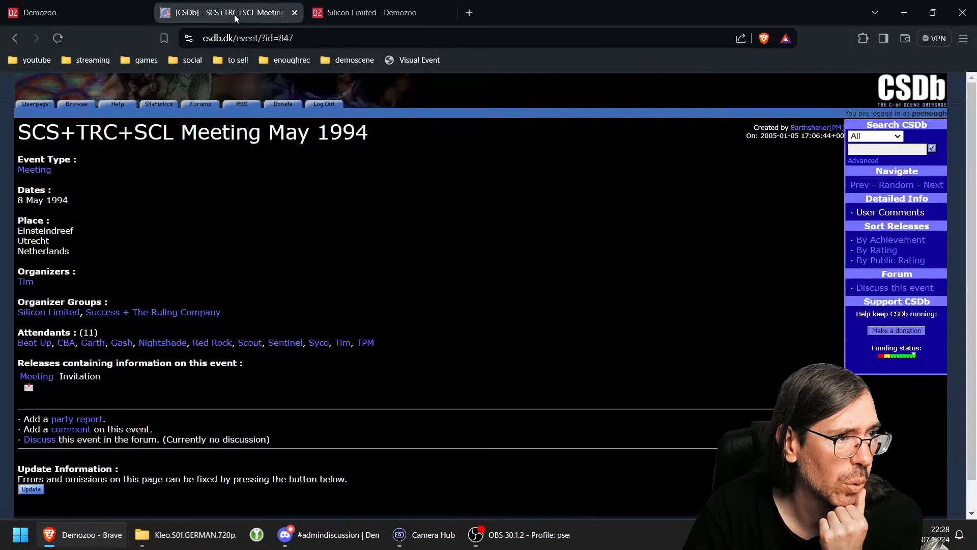
left_click(16, 39)
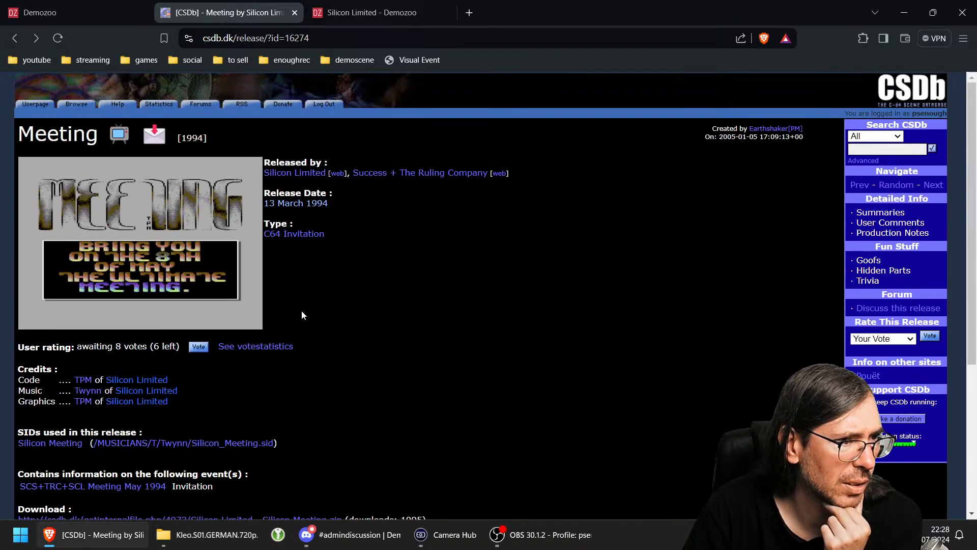
scroll(302, 311, "down", 2)
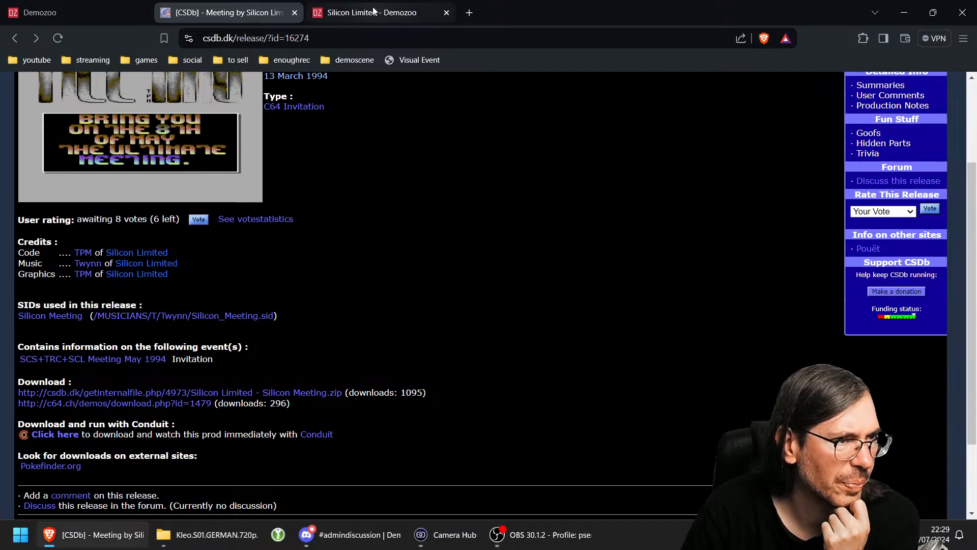
Step: Compare the parties organised by Silicon Limited on its Demozoo group page with the event listed on CSDb's Meeting invitation
left_click(399, 21)
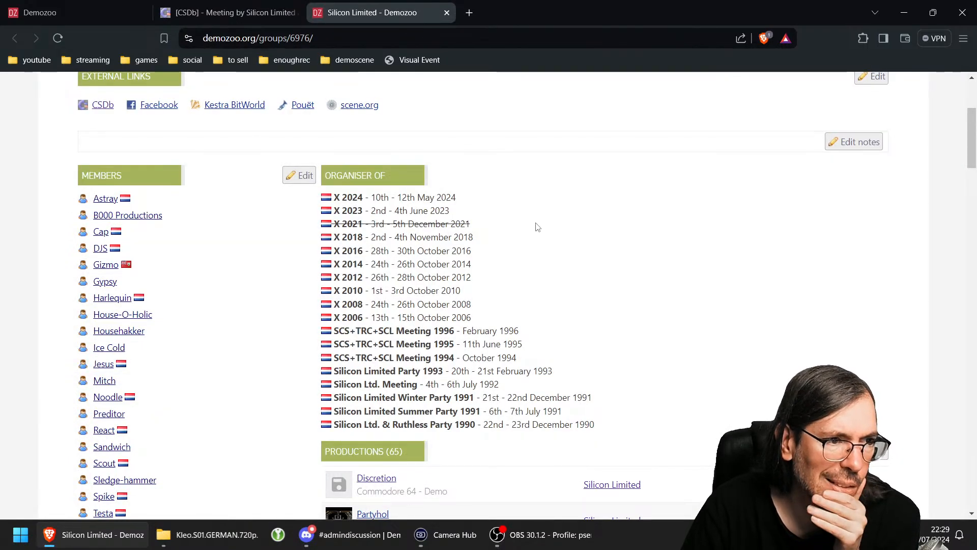
scroll(540, 224, "down", 1)
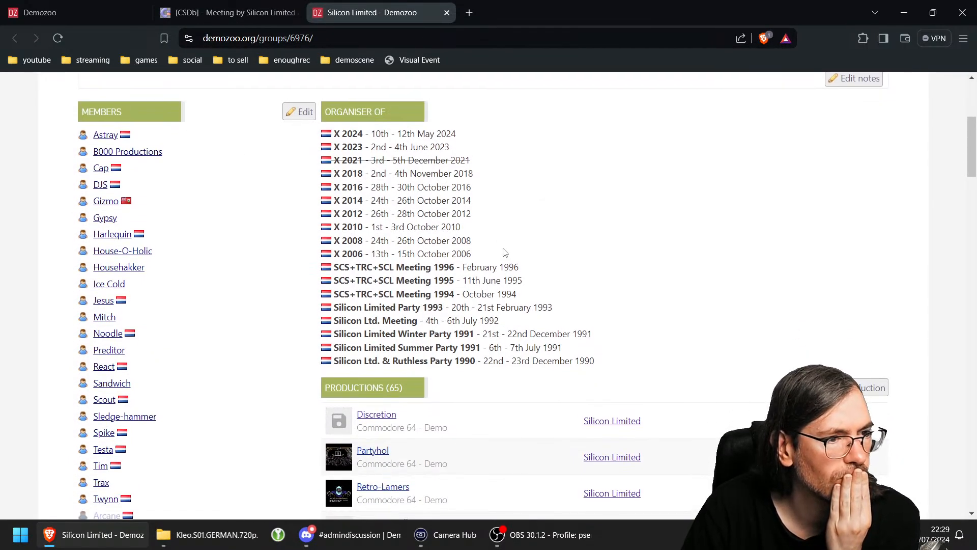
left_click(235, 13)
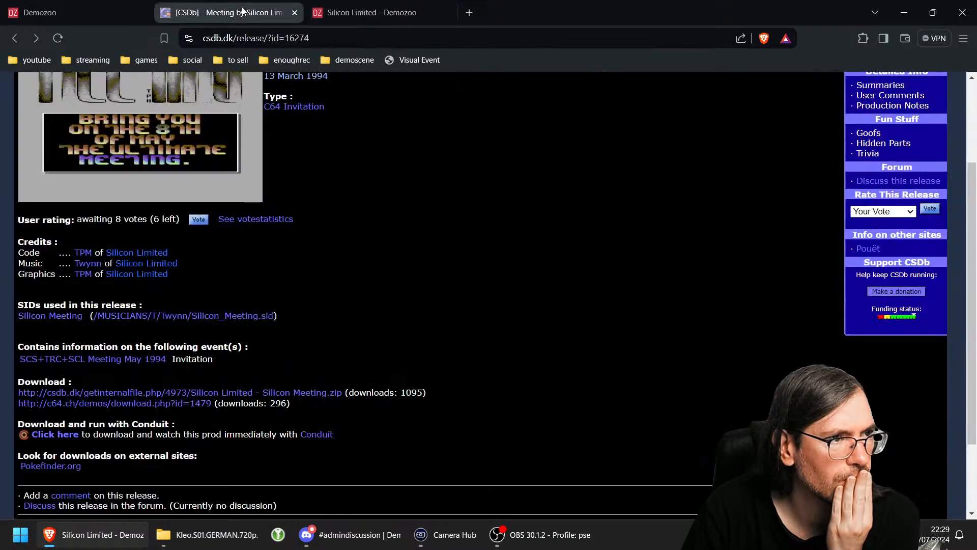
Step: Refresh the Pouet release matching page for Silicon Limited and review its unmatched and matched productions
left_click(102, 9)
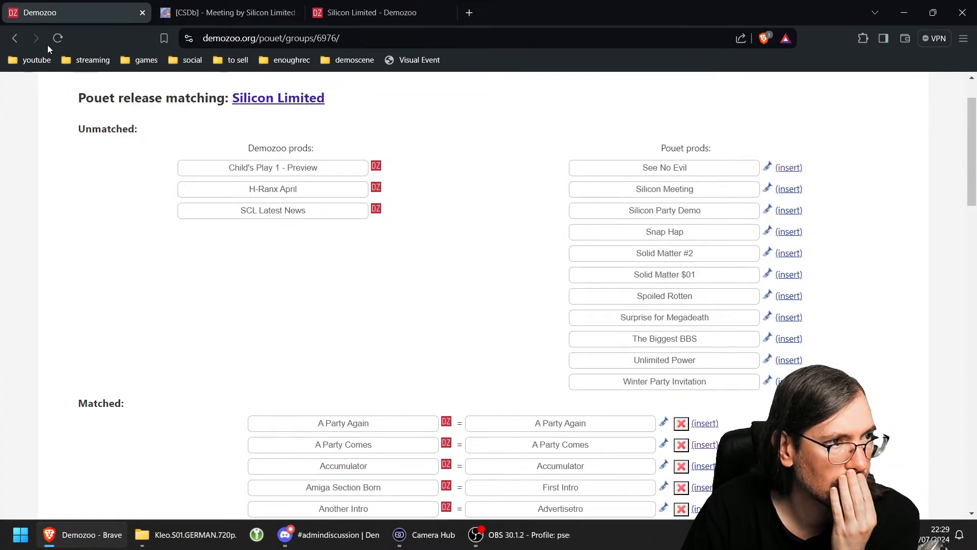
left_click(58, 38)
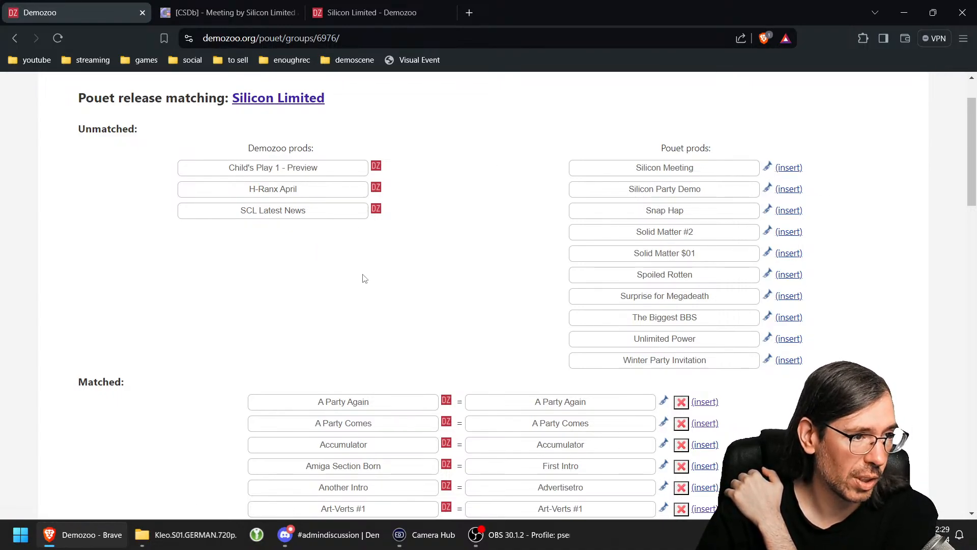
scroll(364, 279, "down", 2)
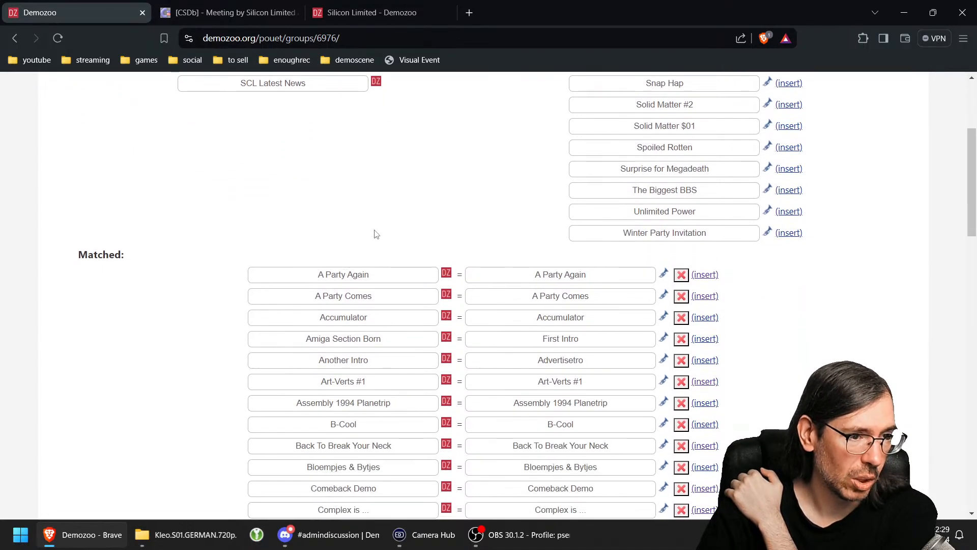
scroll(375, 234, "down", 2)
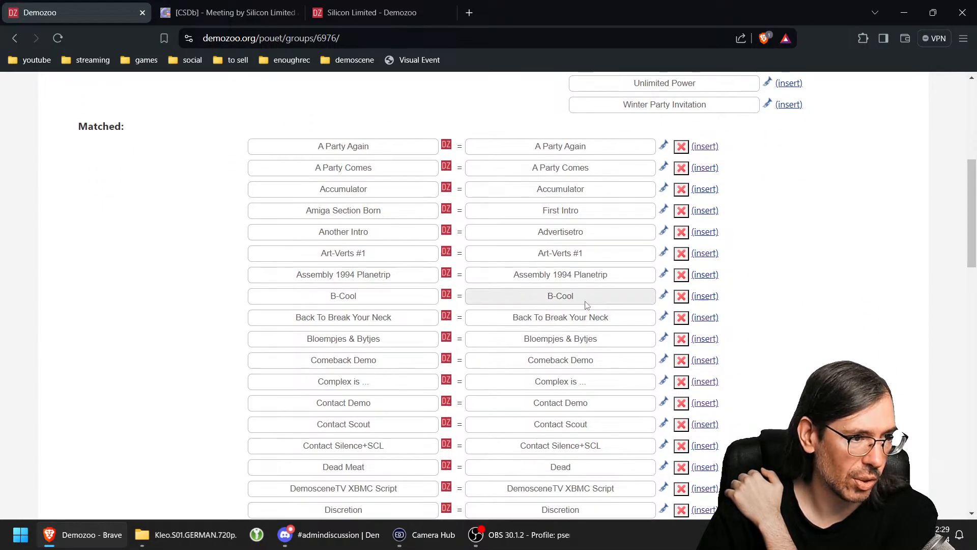
scroll(586, 305, "down", 1)
scroll(585, 310, "up", 6)
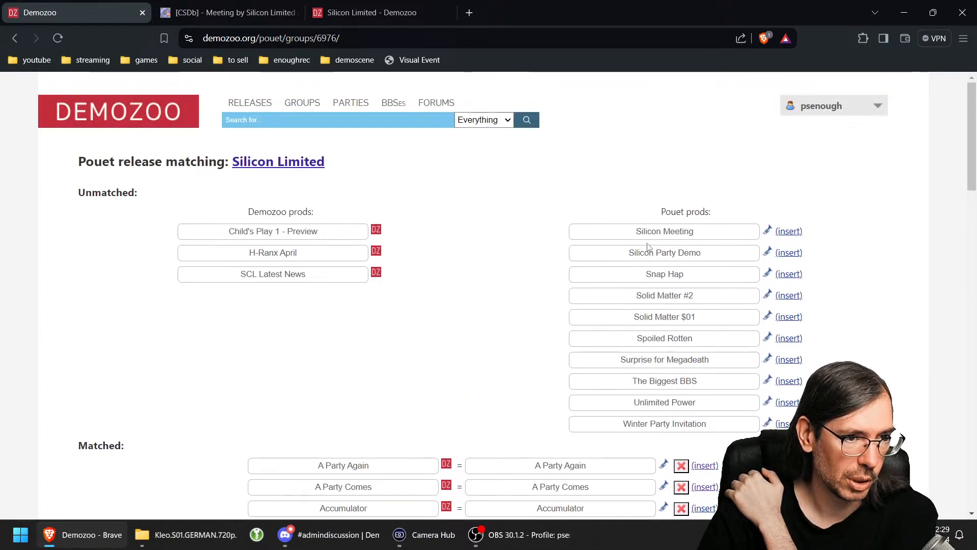
Step: Open the Pouet page of the unmatched Silicon Party Demo and follow its CSDb link
right_click(767, 252)
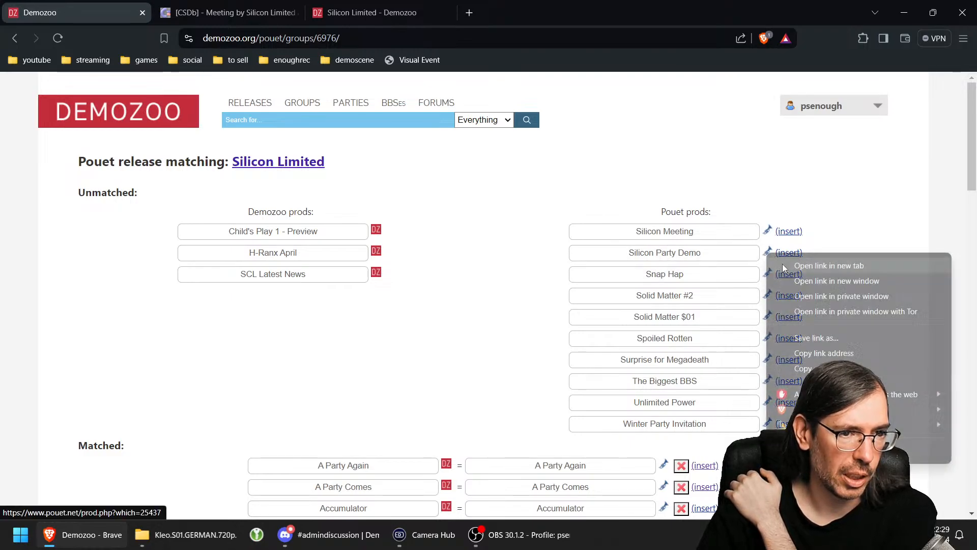
left_click(783, 264)
left_click(502, 12)
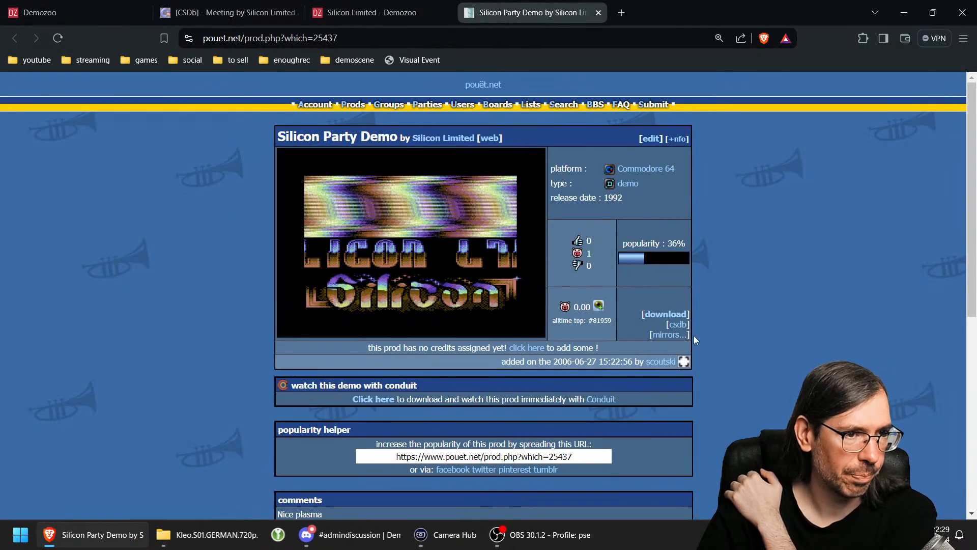
left_click(678, 324)
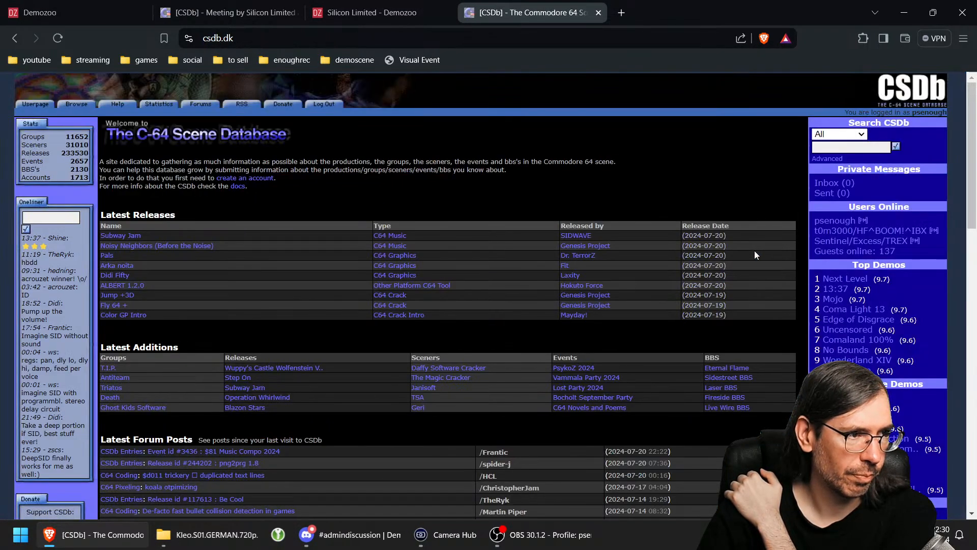
Step: Reopen Silicon Party Demo on Pouet from the matching list and read its details and comments
left_click(370, 14)
left_click(252, 13)
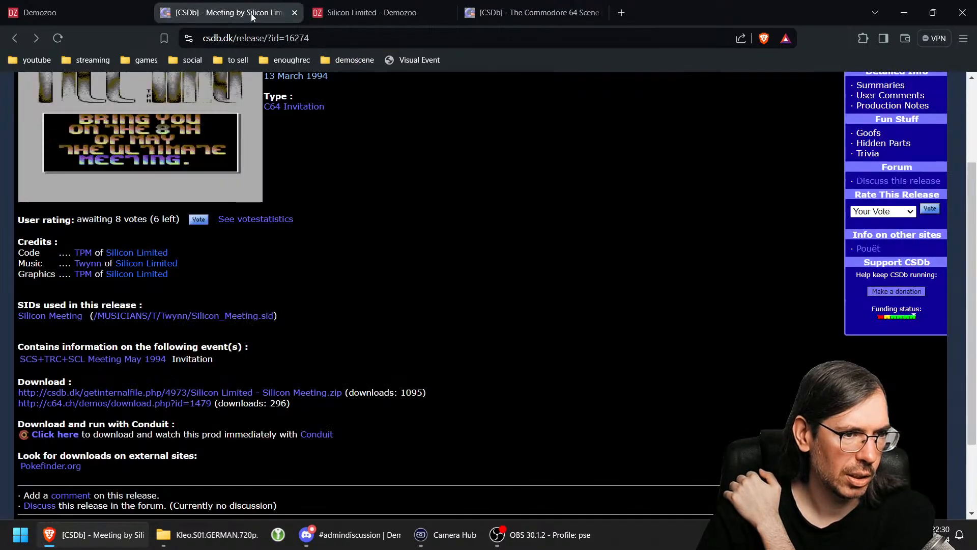
left_click(40, 13)
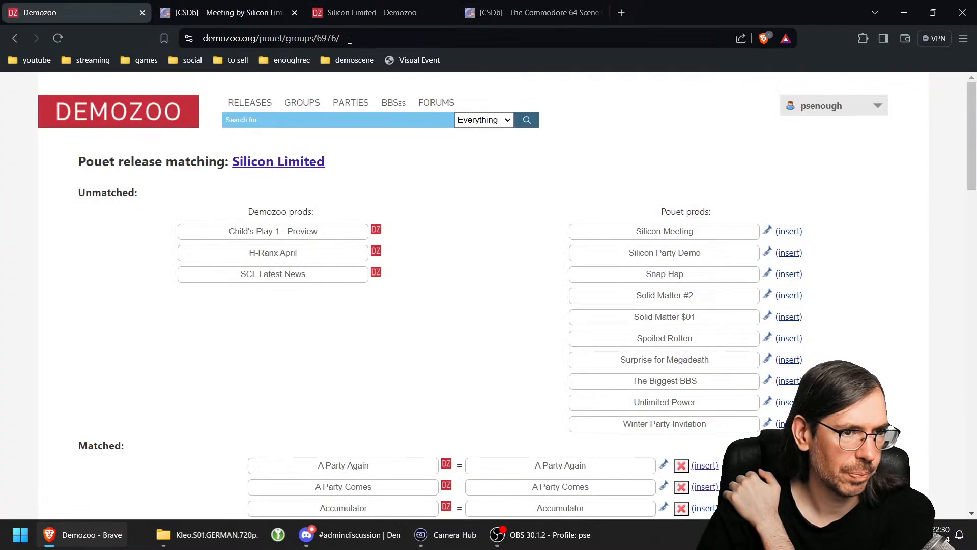
right_click(768, 253)
left_click(792, 264)
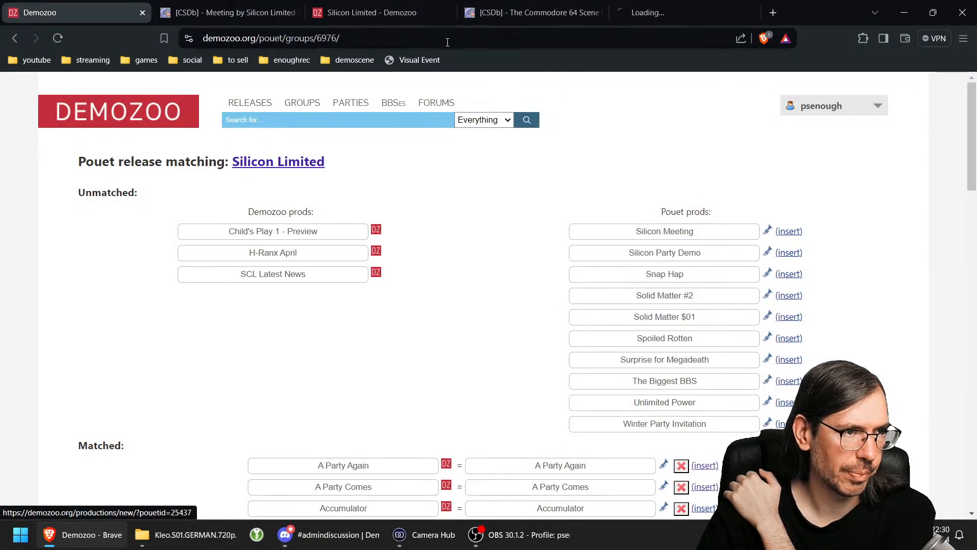
left_click(651, 15)
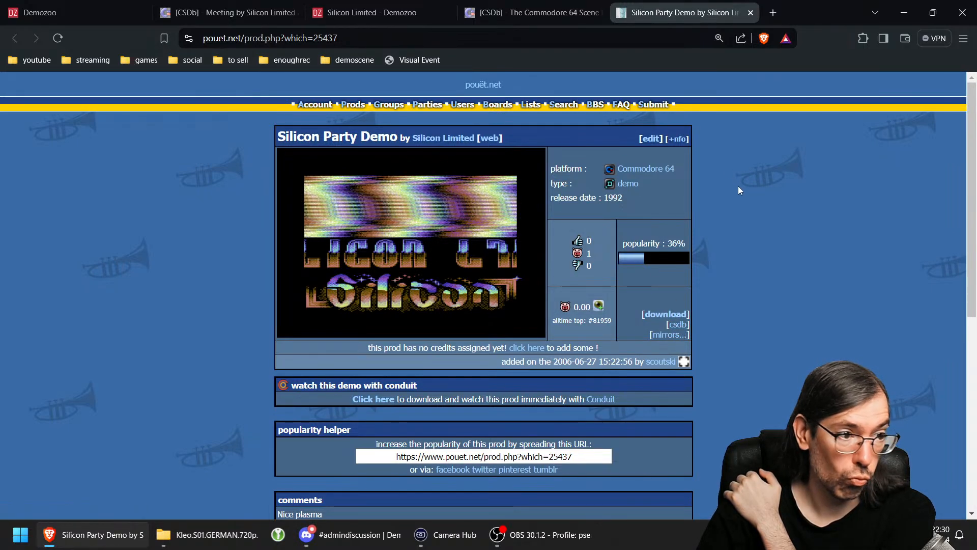
scroll(689, 237, "down", 6)
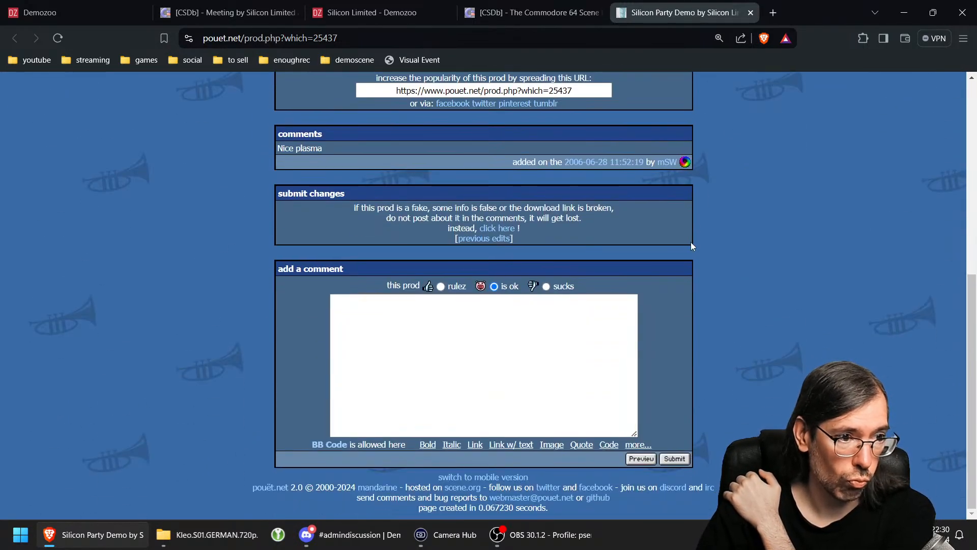
scroll(691, 243, "up", 8)
Step: Go to Silicon Limited's CSDb group page and search its releases for "party demo"
left_click(234, 20)
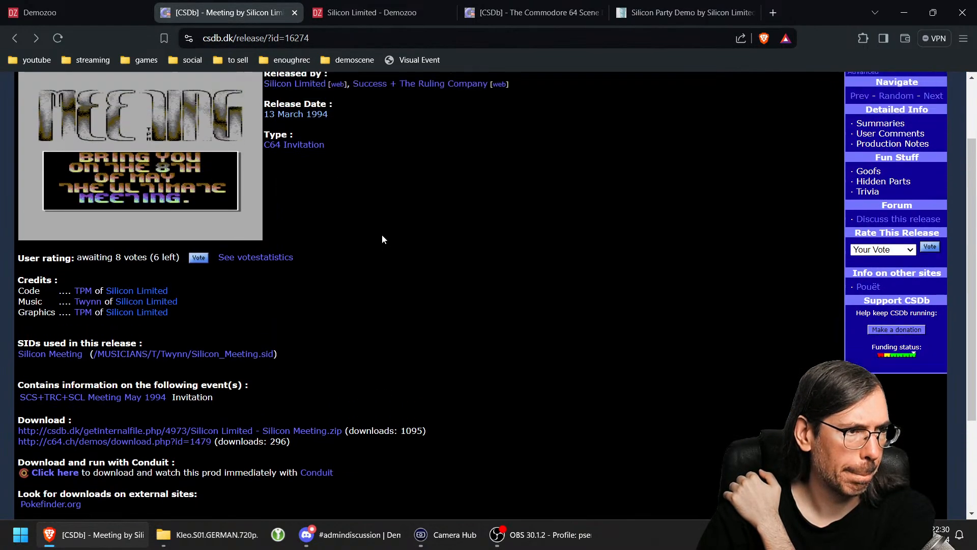
scroll(383, 240, "up", 2)
left_click(294, 171)
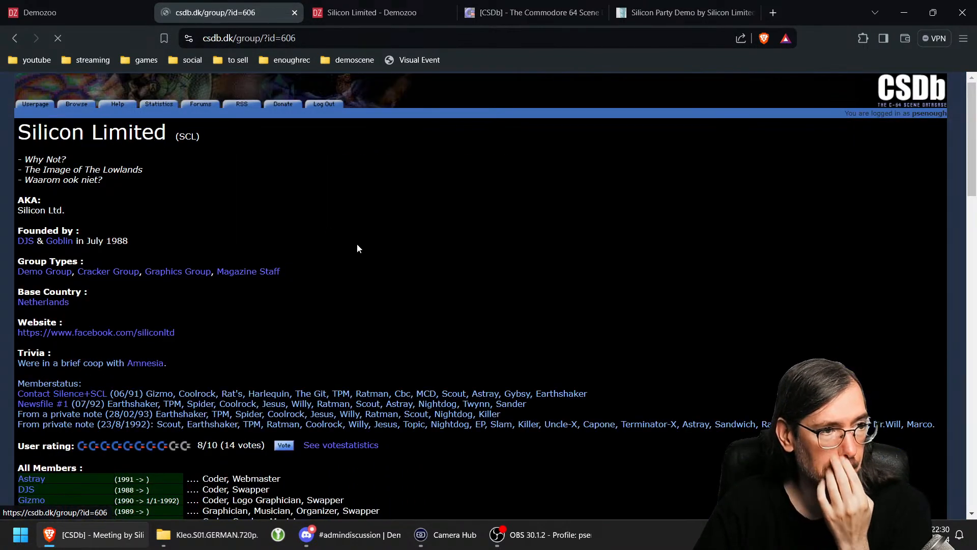
key("ctrl+f")
type("party")
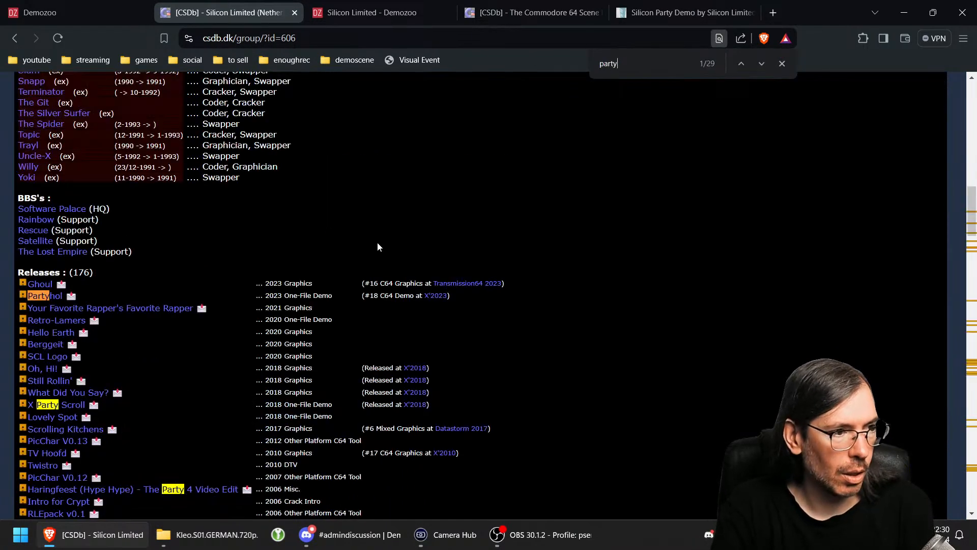
type(" demo")
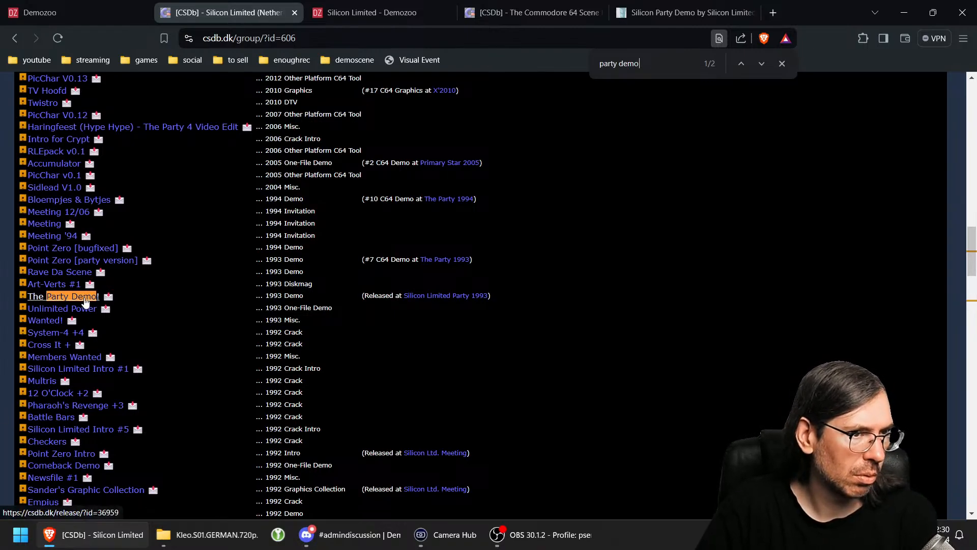
key("Return")
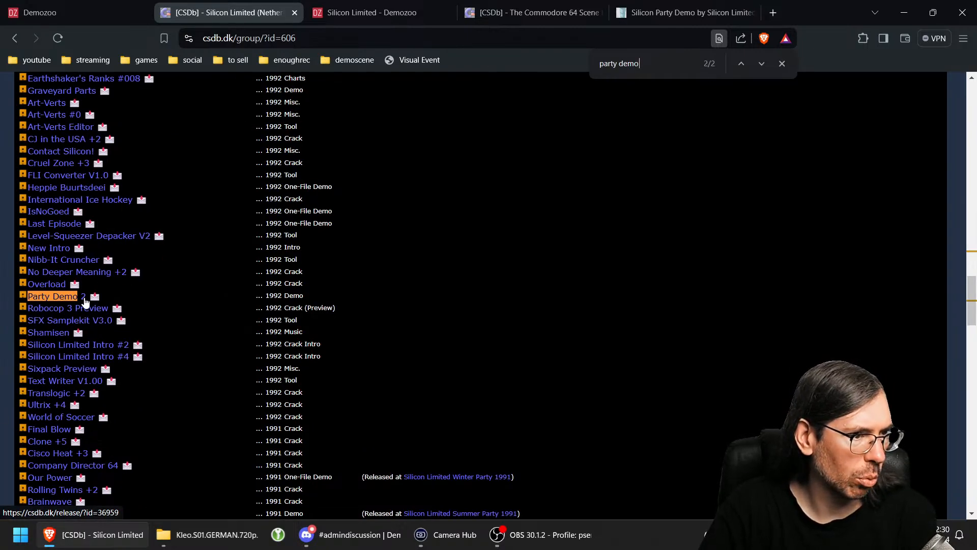
key("Return")
Step: Open the CSDb release pages of The Party Demo! and Party Demo 2
right_click(70, 299)
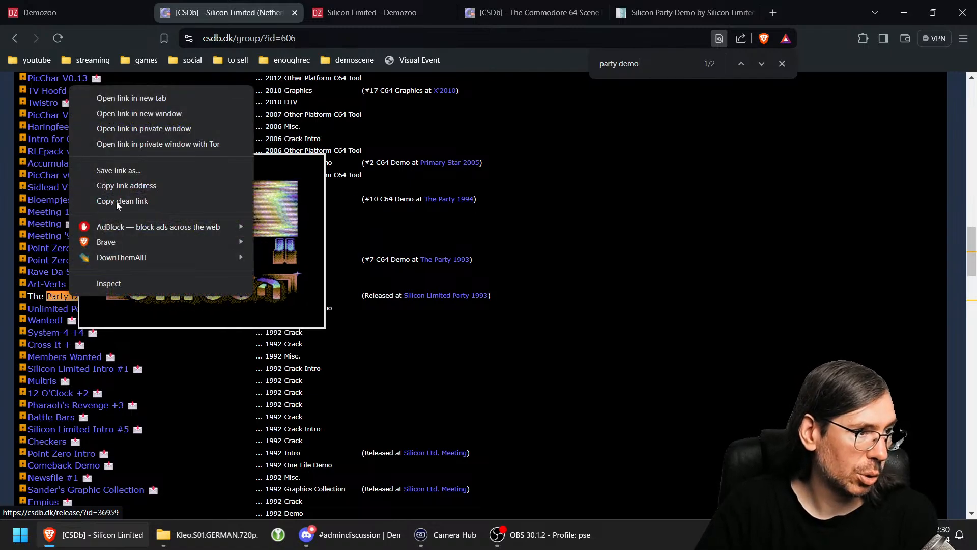
left_click(122, 96)
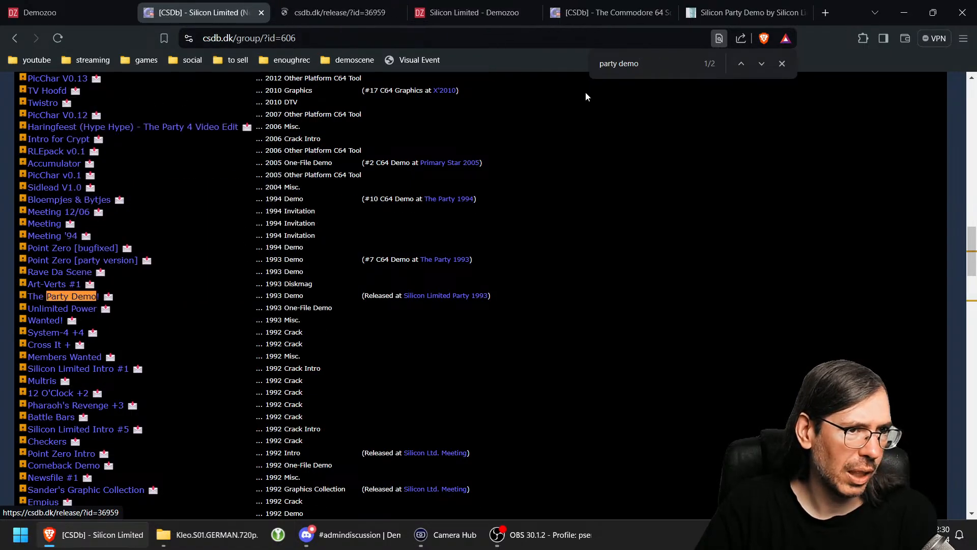
left_click(762, 64)
left_click(57, 291)
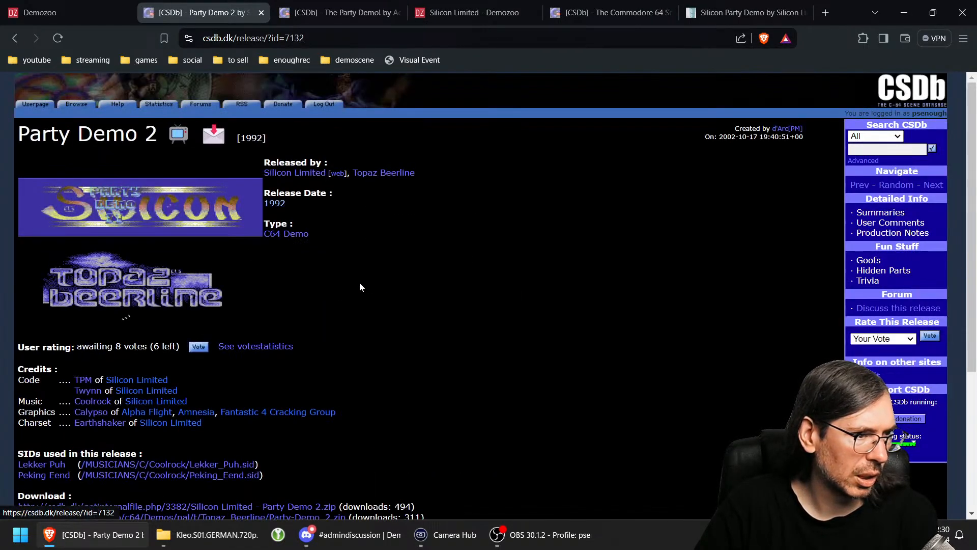
Step: Examine The Party Demo! on CSDb for its screenshot, release date and credits, and select the release ID in its address
left_click(325, 12)
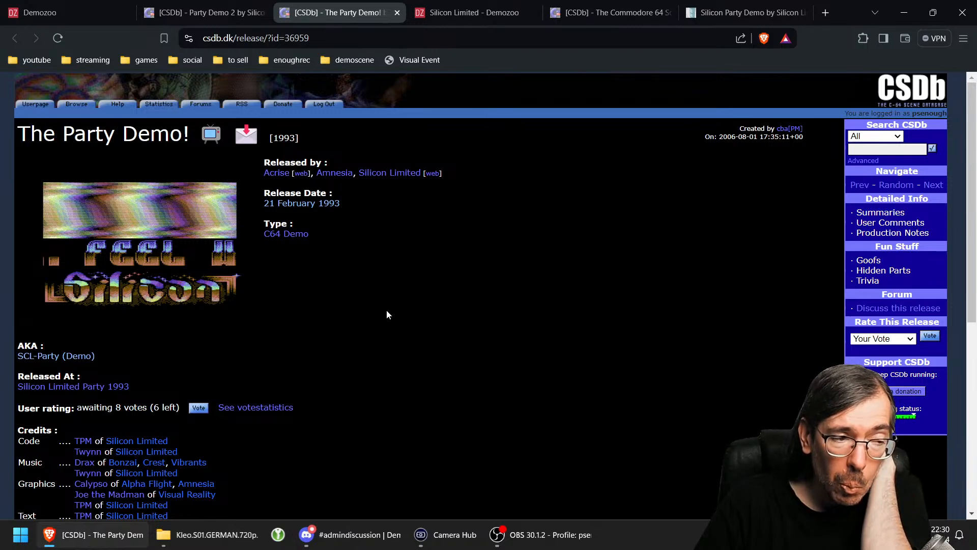
scroll(381, 315, "down", 1)
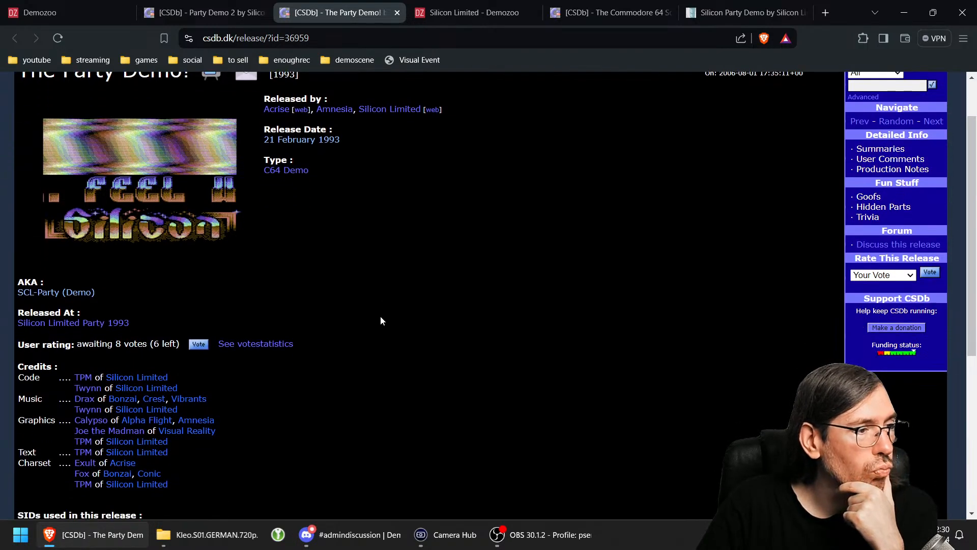
scroll(380, 320, "up", 1)
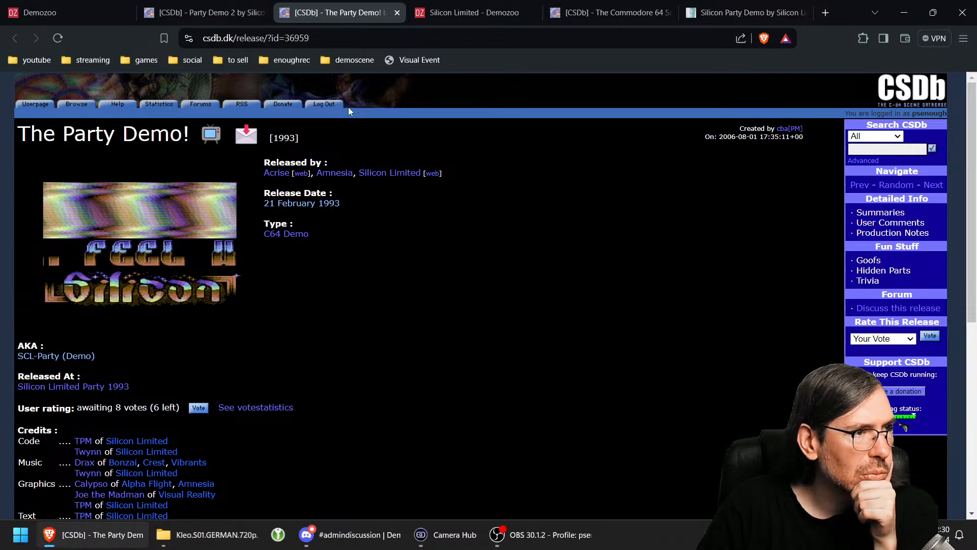
double_click(286, 38)
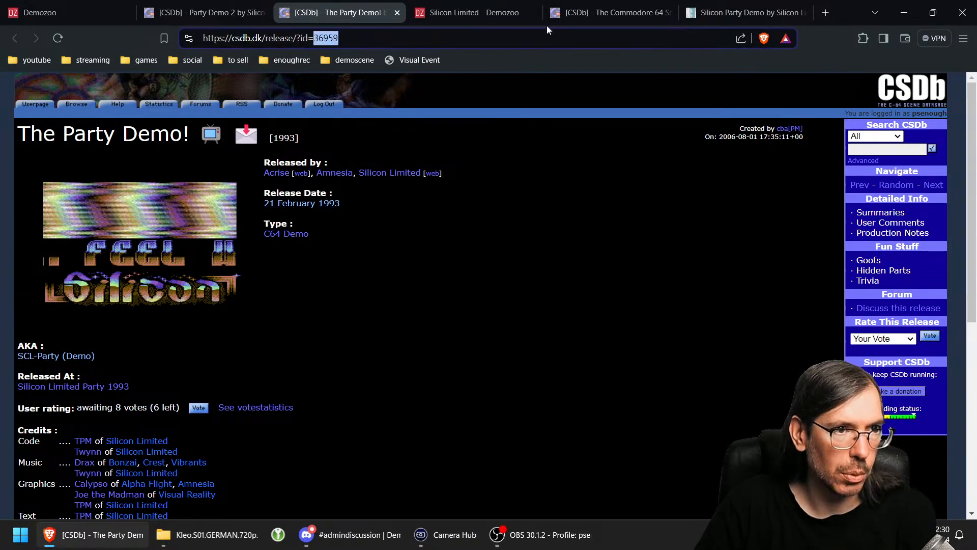
Step: Recheck Silicon Party Demo on Pouet, and close the extra Silicon Limited group page and CSDb home page
left_click(723, 12)
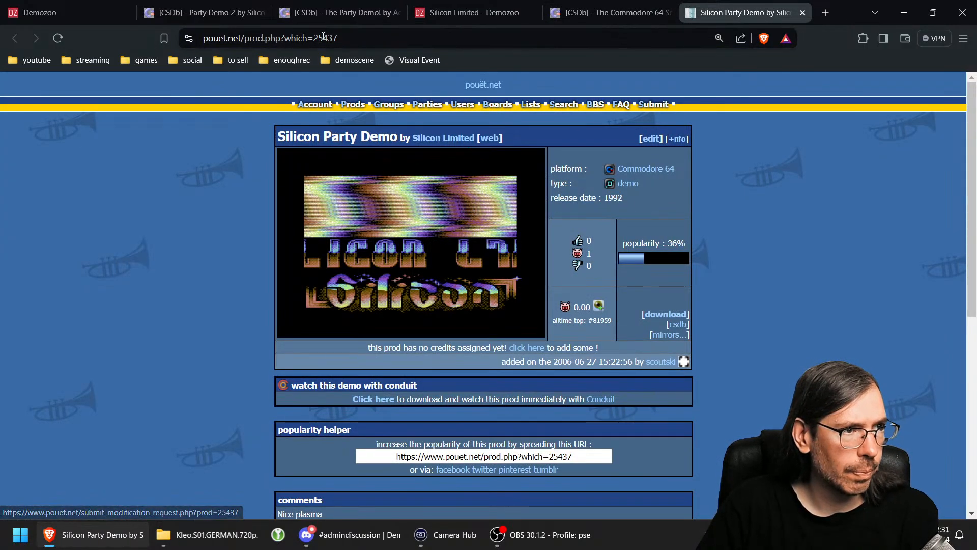
left_click(458, 12)
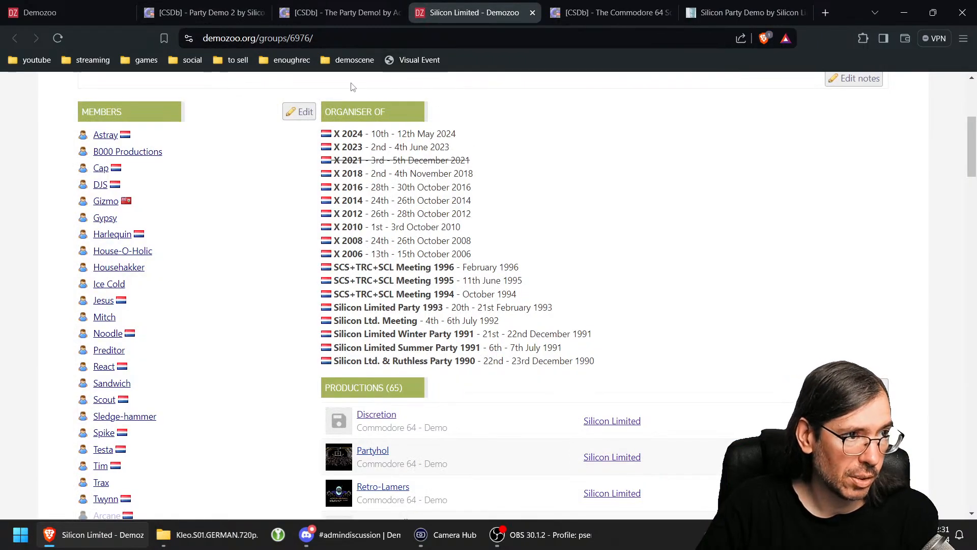
left_click(560, 15)
middle_click(488, 15)
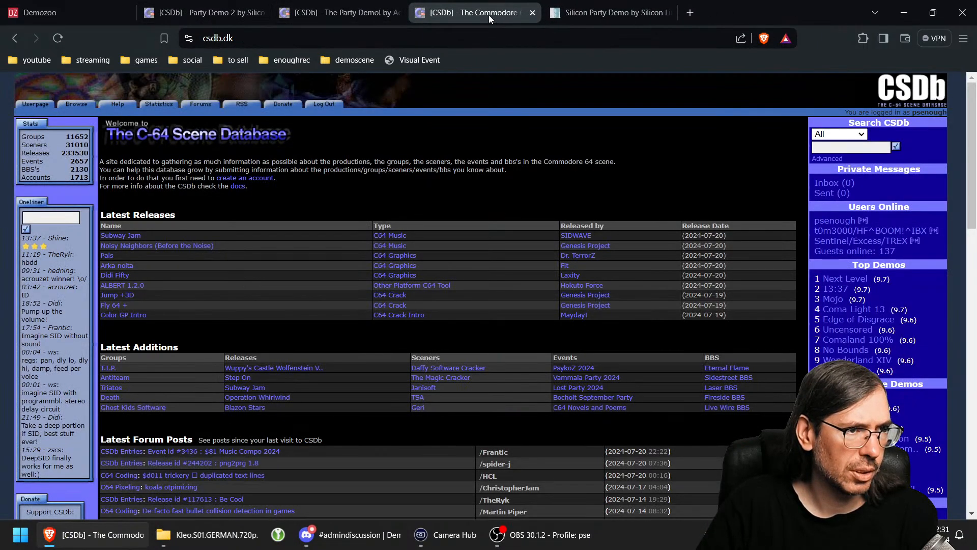
left_click(533, 13)
Step: Open the new-production form for Silicon Party Demo from Silicon Limited's unmatched Pouet productions in a separate tab
left_click(137, 15)
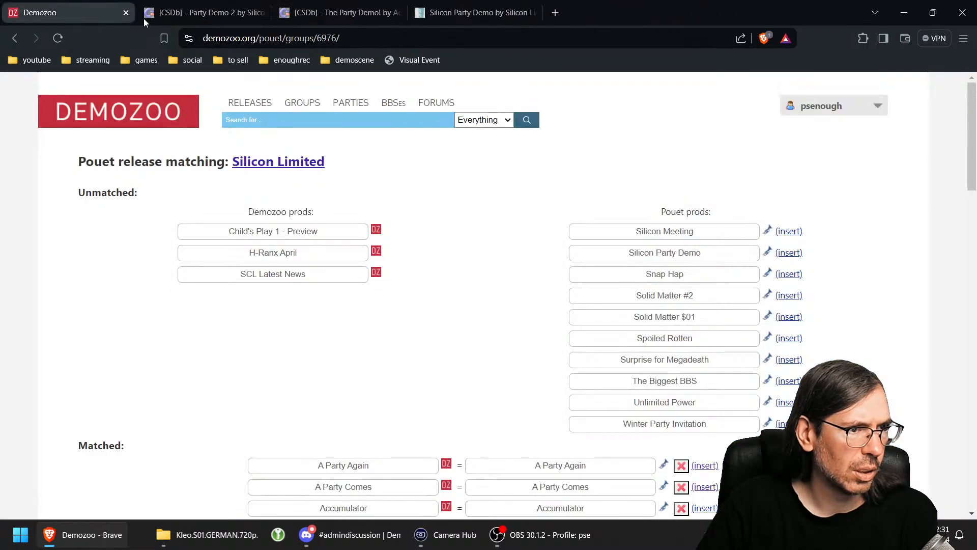
right_click(782, 253)
left_click(677, 256)
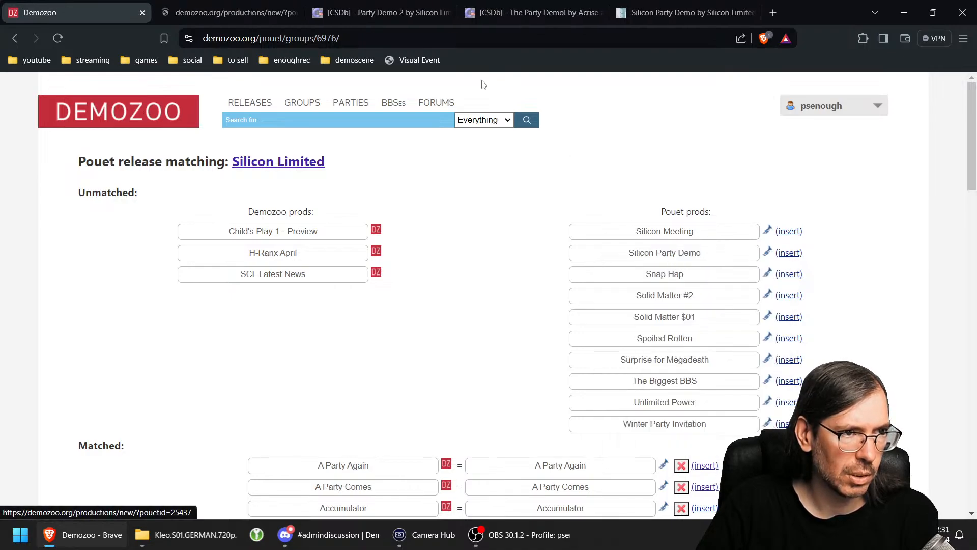
left_click(198, 6)
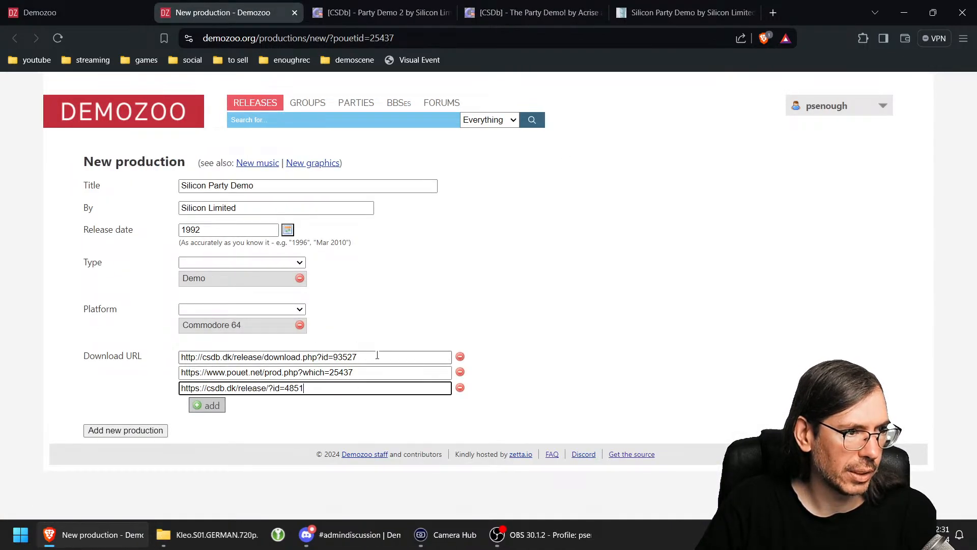
left_click_drag(377, 354, 6, 335)
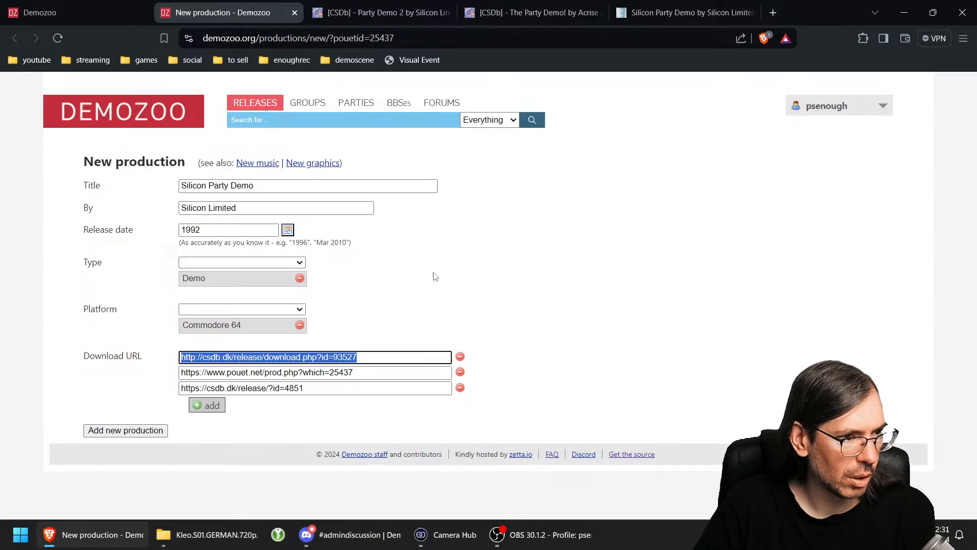
key("Tab")
key("Tab")
type("36959")
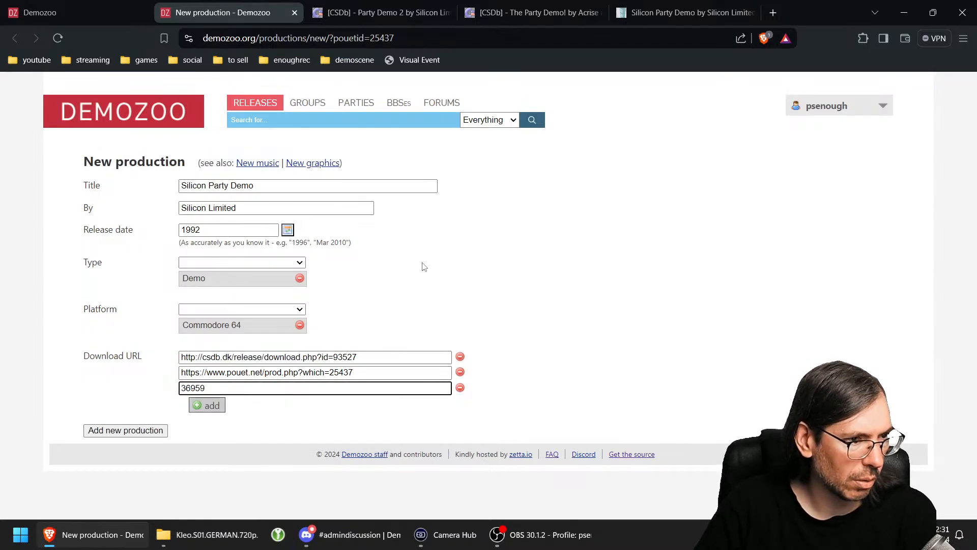
left_click(380, 15)
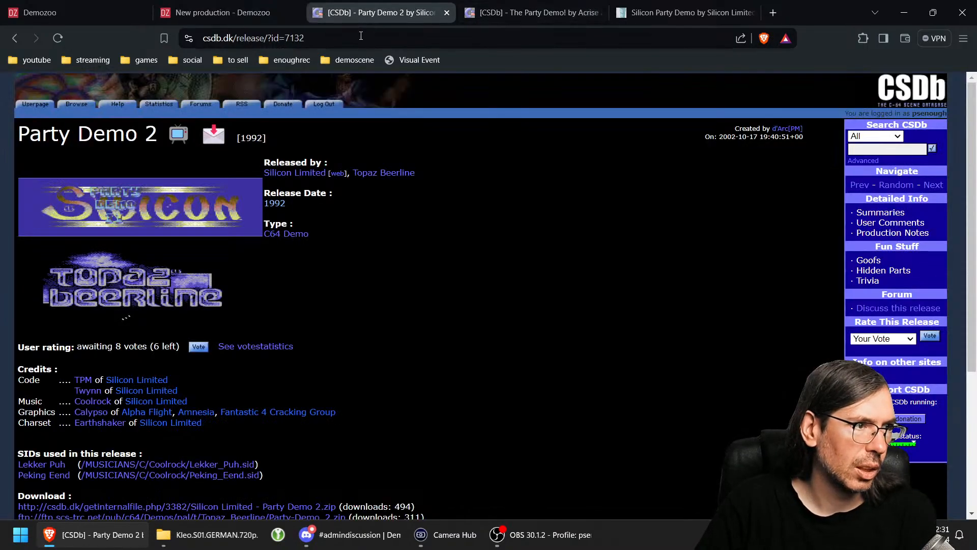
left_click(447, 12)
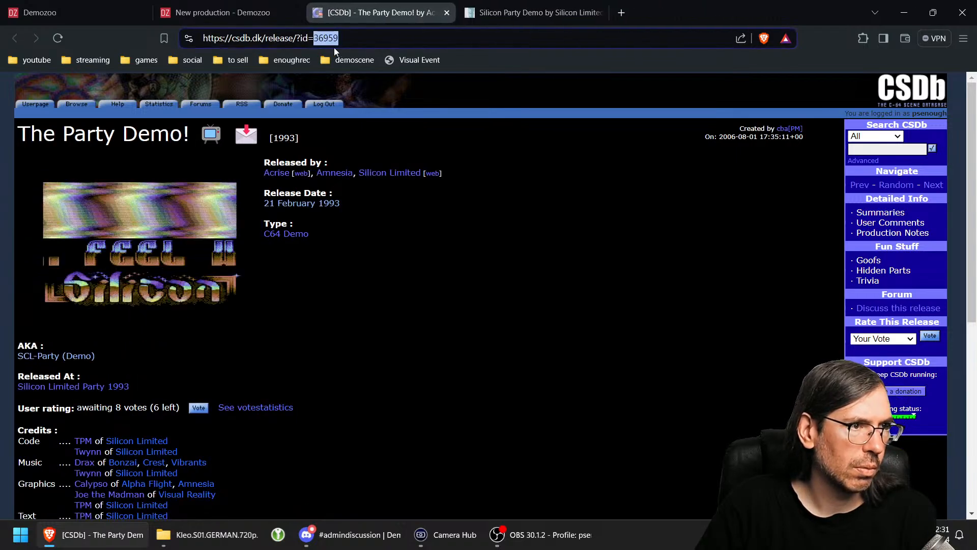
triple_click(385, 41)
key("ctrl+c")
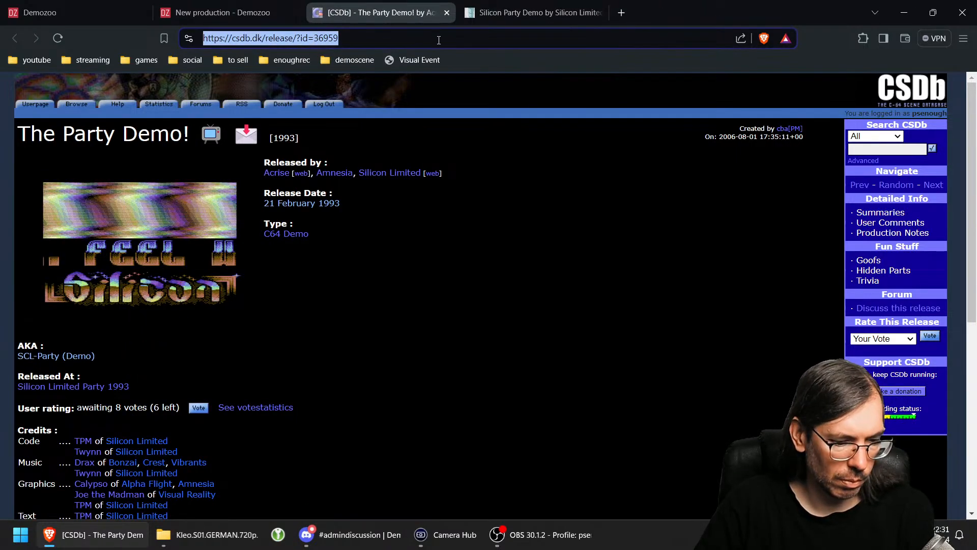
left_click(224, 12)
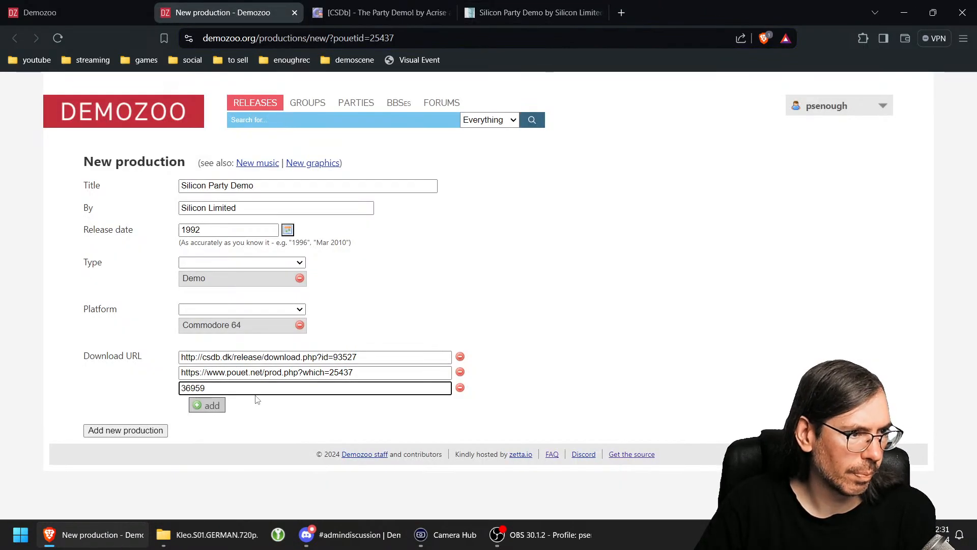
left_click_drag(255, 388, 83, 388)
key("ctrl+v")
left_click(340, 12)
scroll(313, 247, "down", 5)
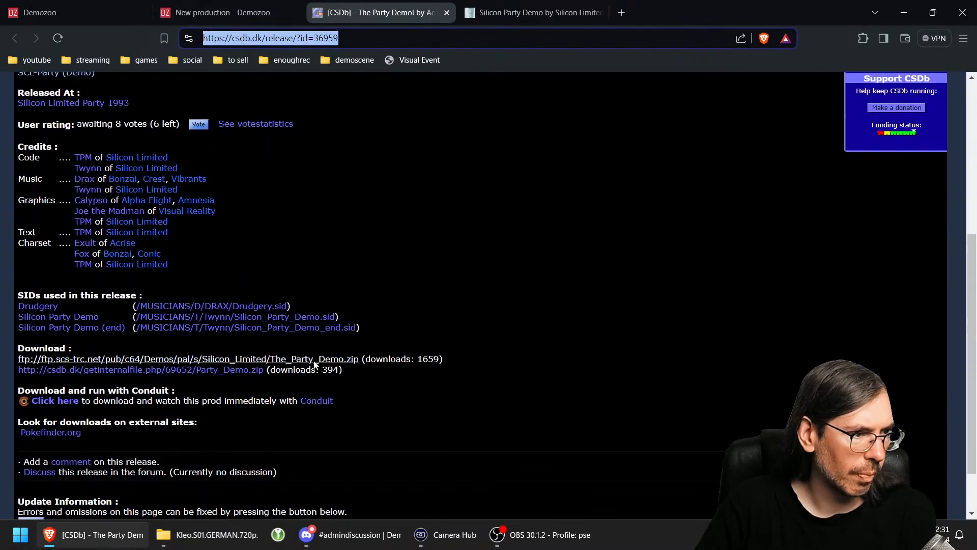
scroll(314, 364, "down", 2)
left_click_drag(361, 295, 37, 295)
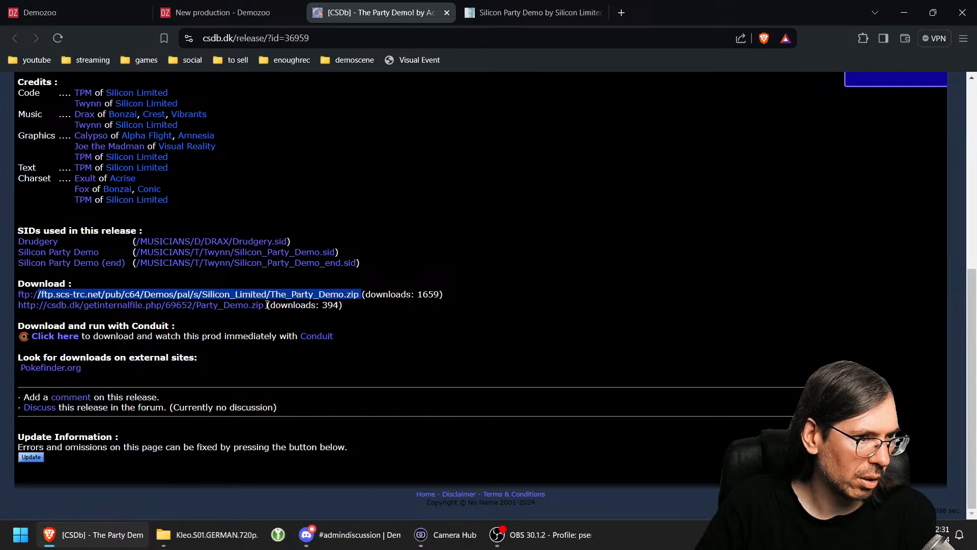
left_click_drag(267, 305, 32, 308)
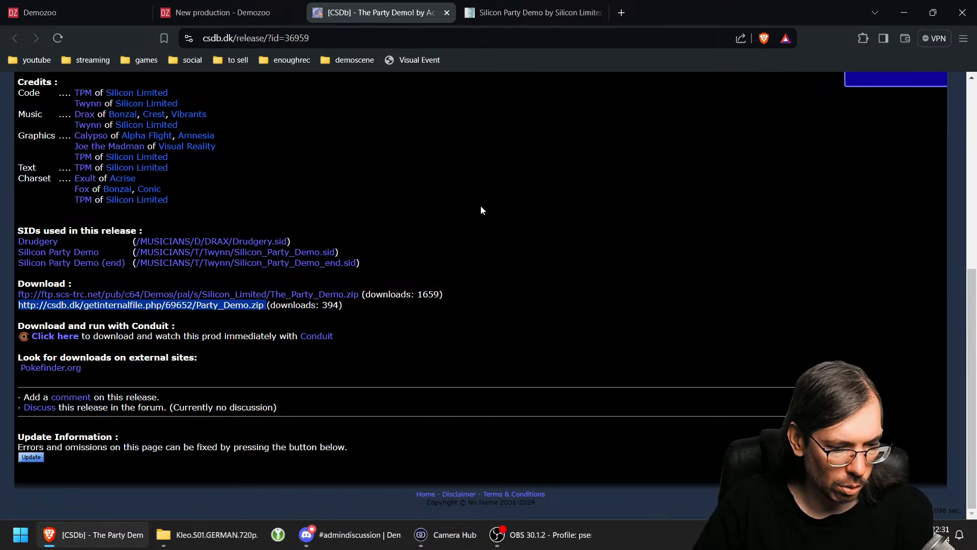
left_click(236, 14)
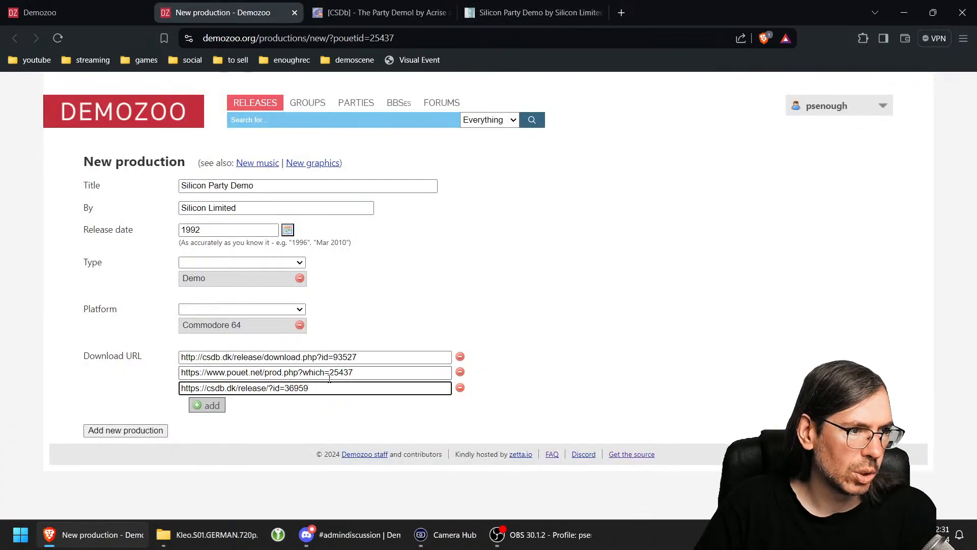
triple_click(357, 359)
type("http://csdb.dk/getinternalfile.php/69652/Party_Demo.zip")
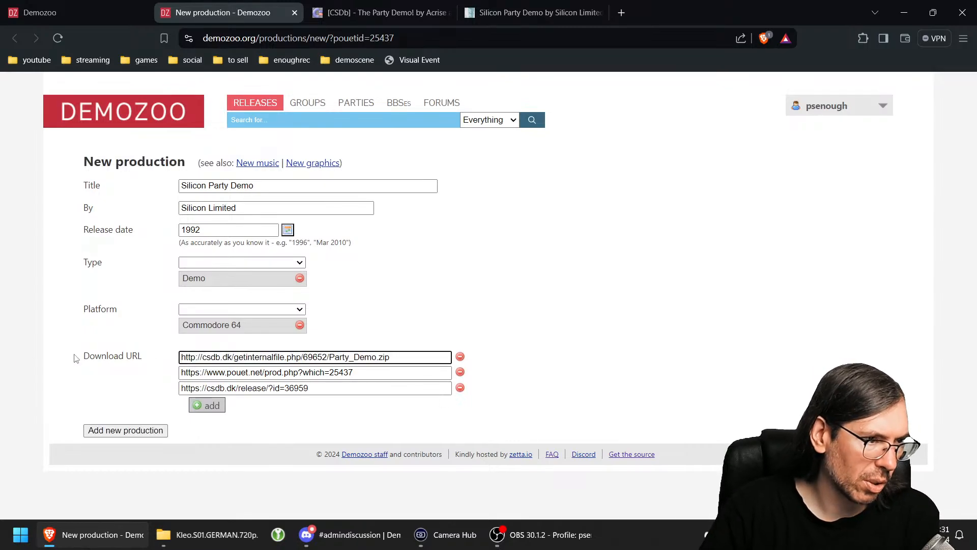
Step: Set the new production's title to "The Party Demo!", copied from its CSDb release page
left_click(402, 13)
scroll(306, 280, "up", 10)
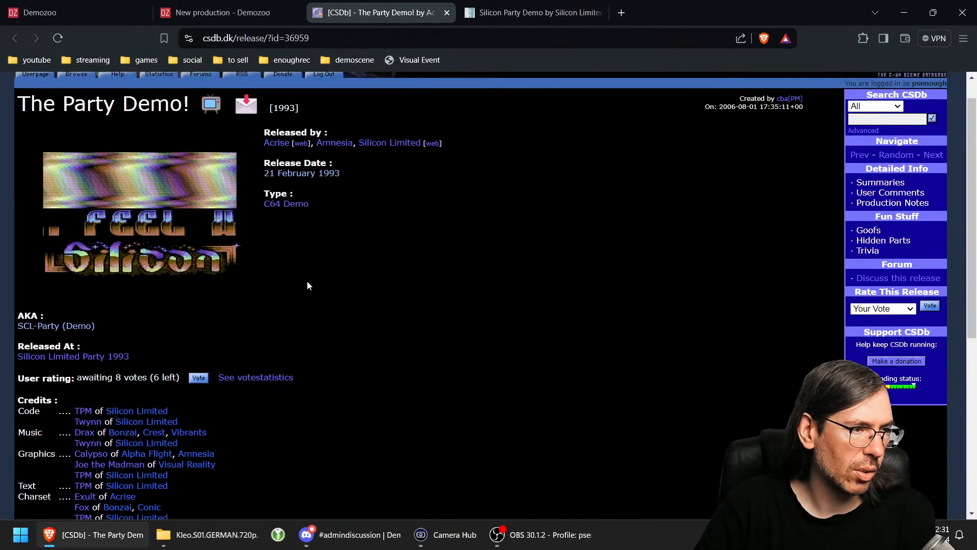
left_click_drag(188, 136, 26, 136)
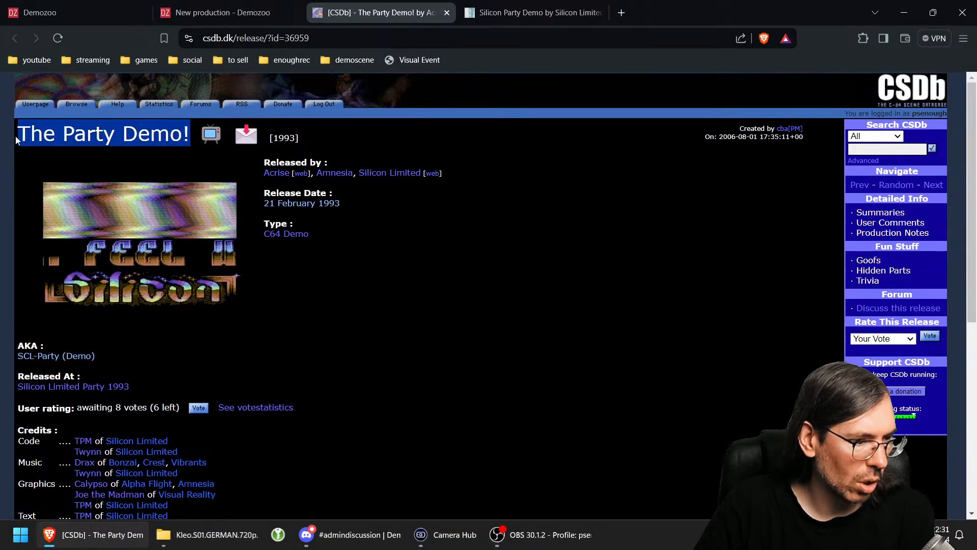
left_click(228, 14)
triple_click(270, 186)
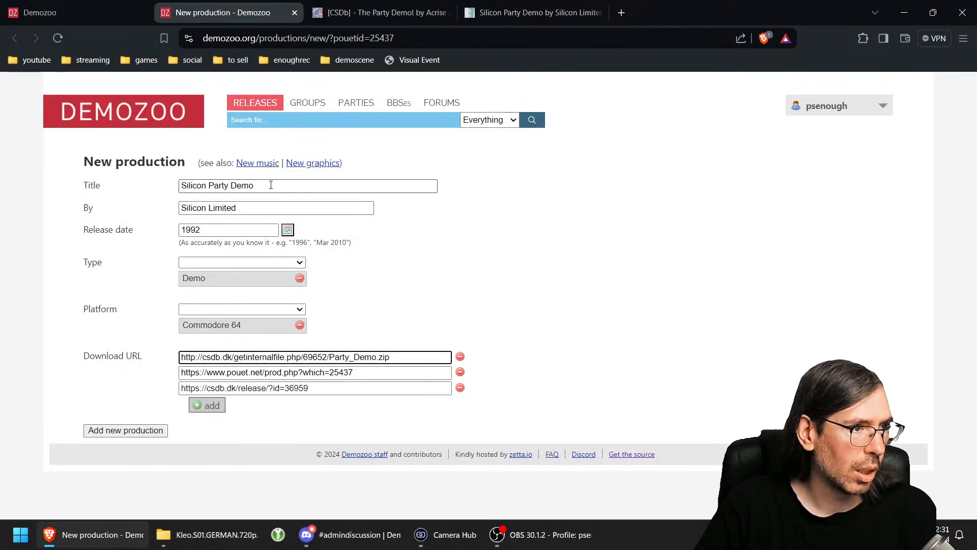
type("The Party Demo!")
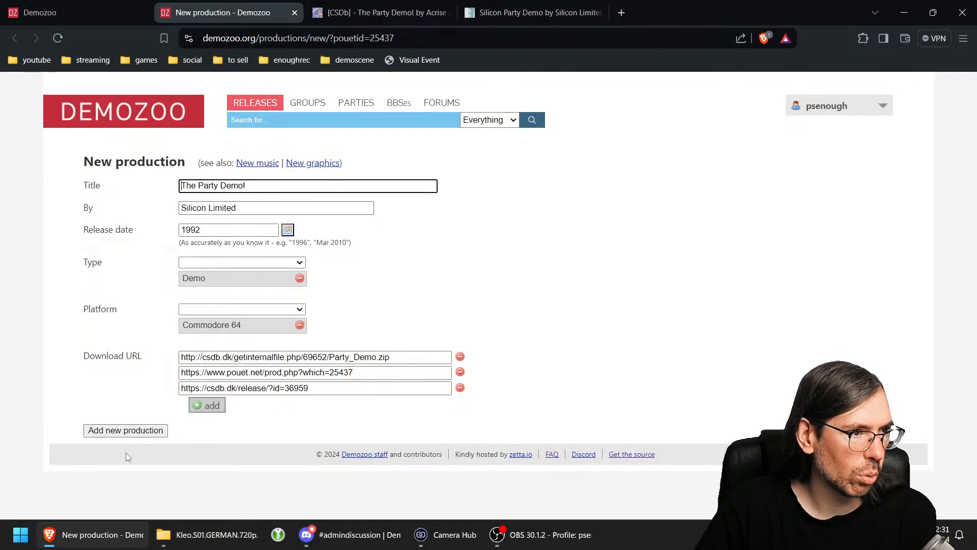
Step: Search Demozoo for "The Party Demo!" in a separate tab and open the entry by Acrise, Amnesia and Silicon Limited
middle_click(308, 102)
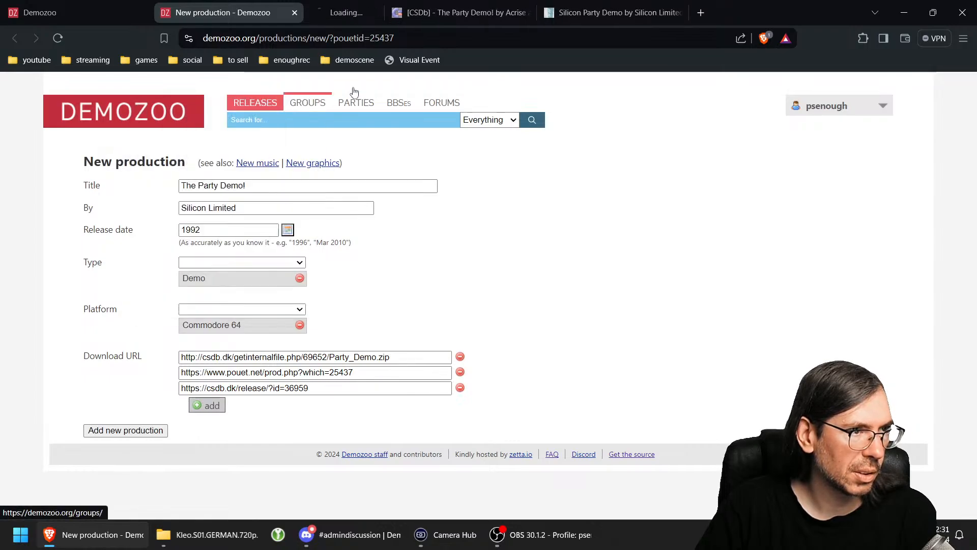
left_click(370, 19)
left_click(271, 120)
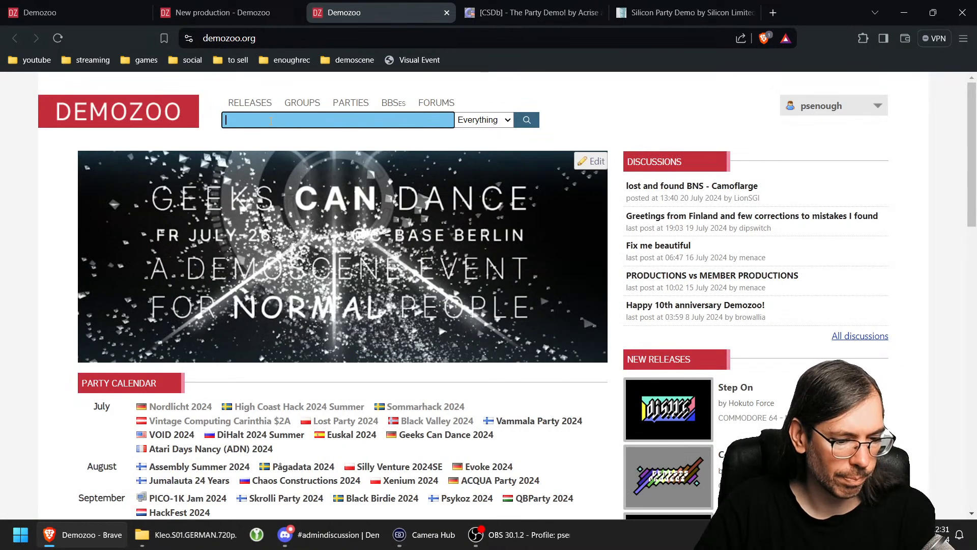
key("Return")
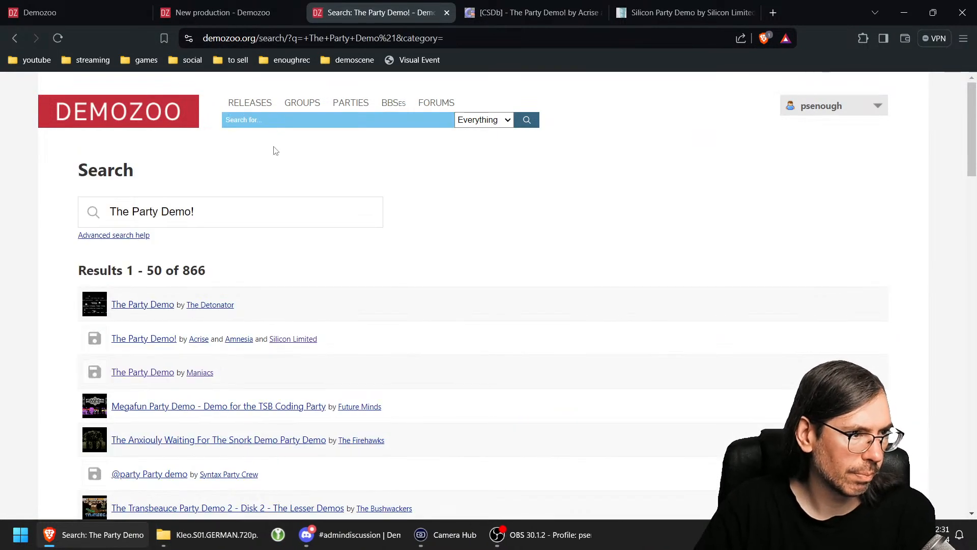
left_click(135, 344)
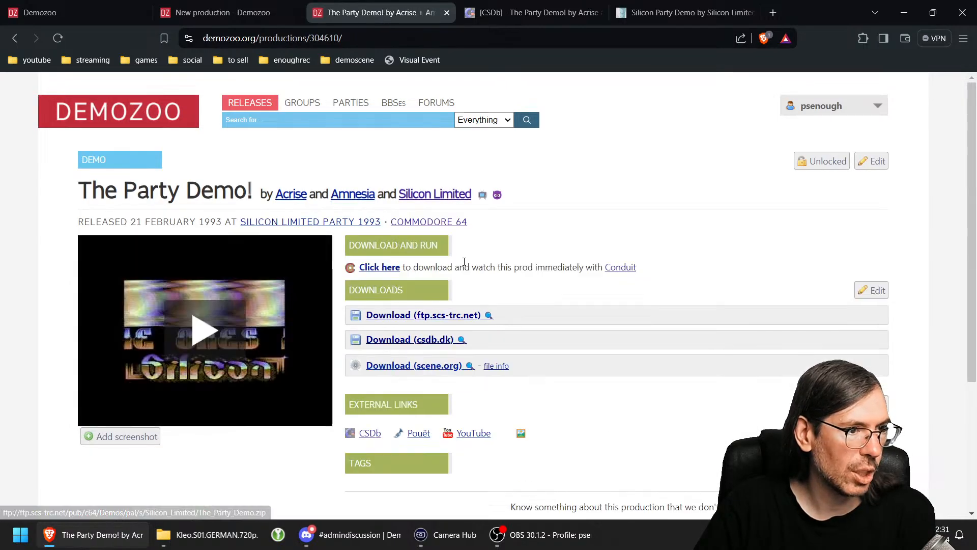
Step: Open the Demozoo entry's Pouet page and compare its screenshot, groups and release date with the Silicon Party Demo page
left_click(417, 433)
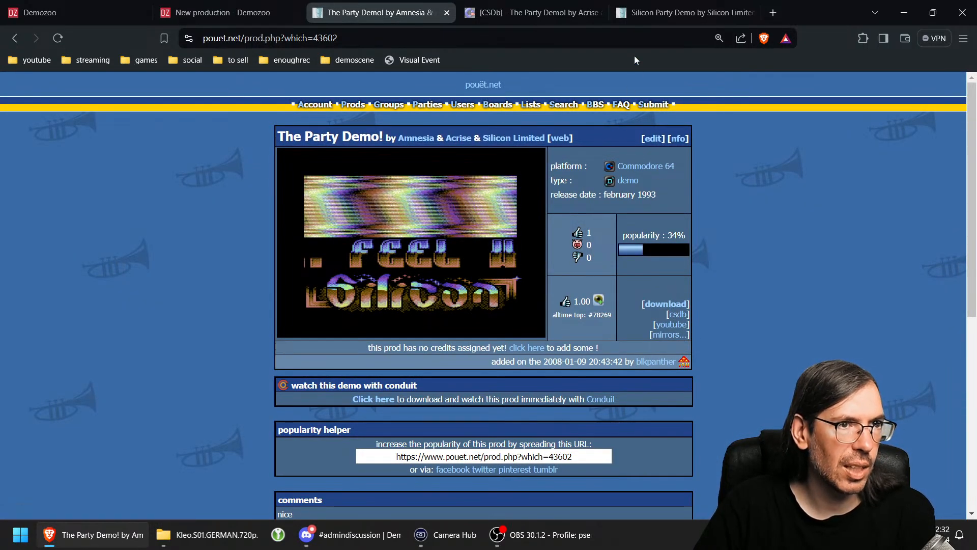
left_click(679, 14)
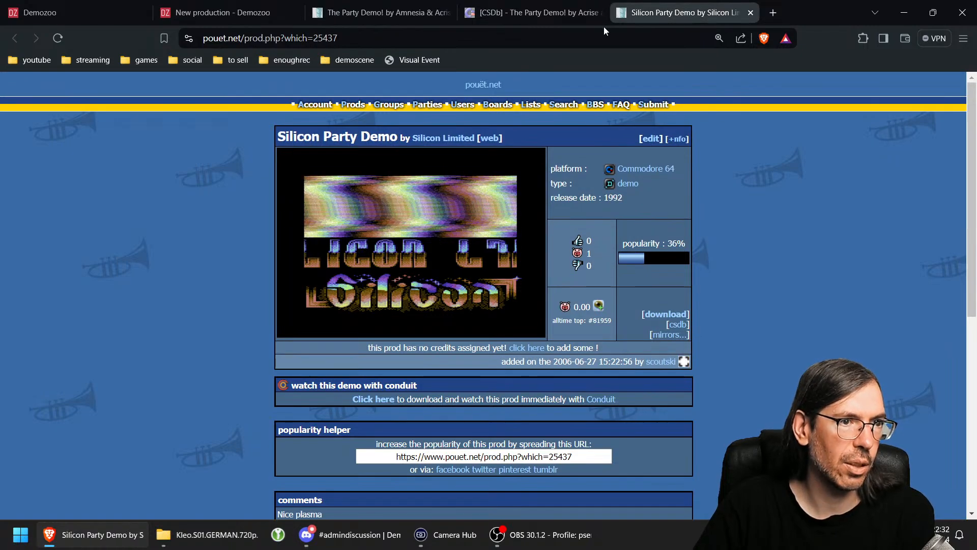
left_click(398, 15)
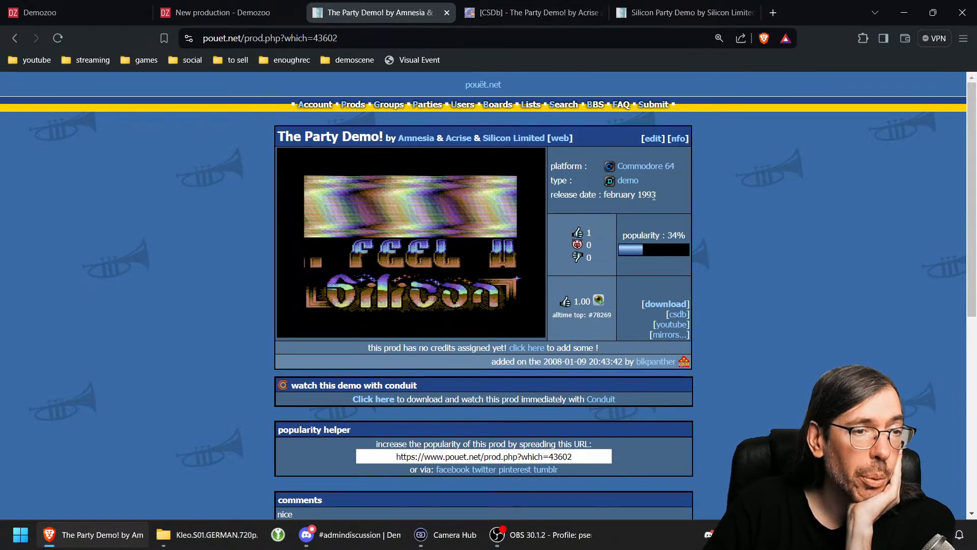
left_click(679, 12)
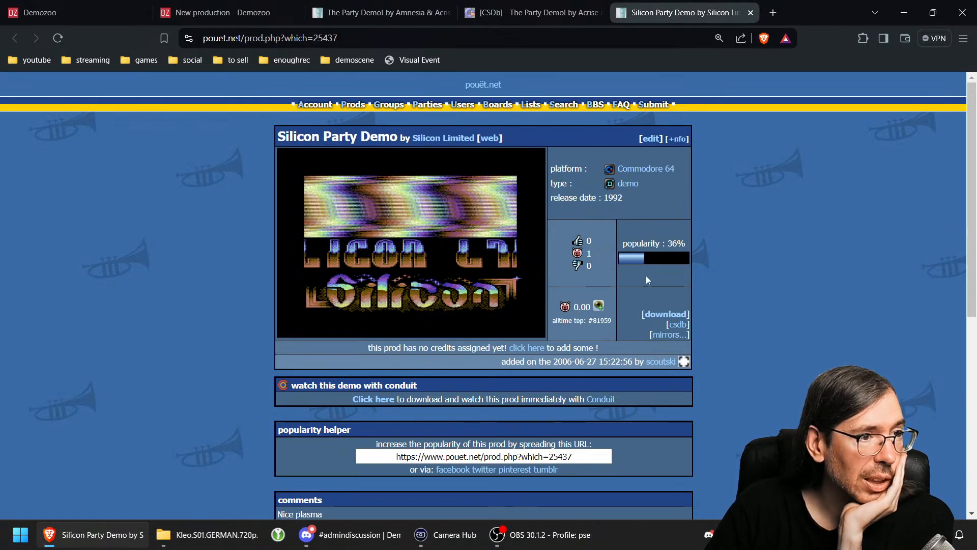
left_click(389, 13)
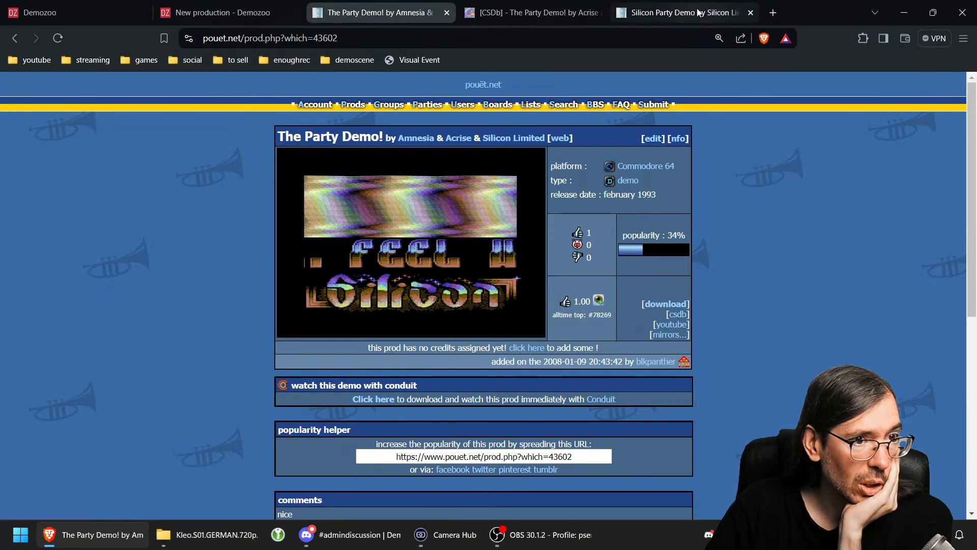
key("ctrl+9")
left_click(422, 13)
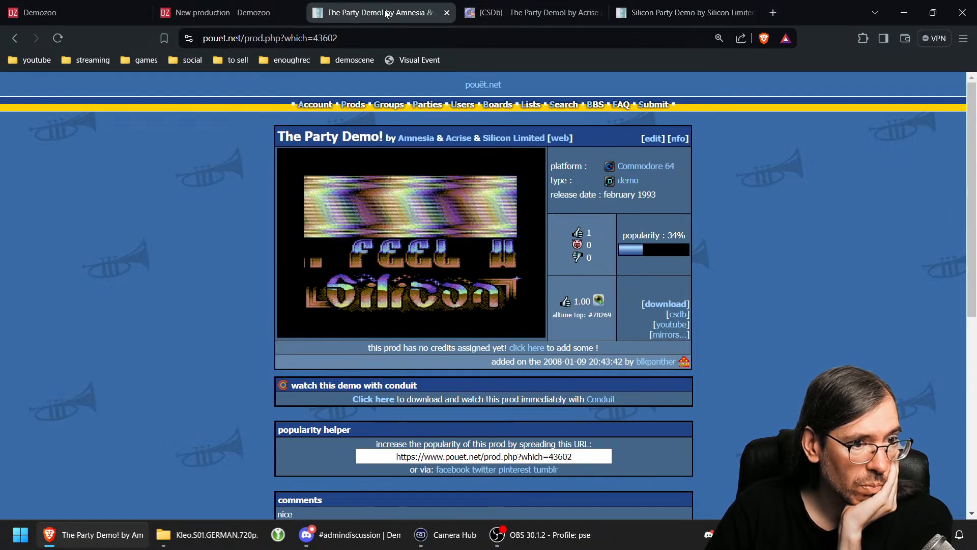
left_click(686, 13)
left_click(387, 14)
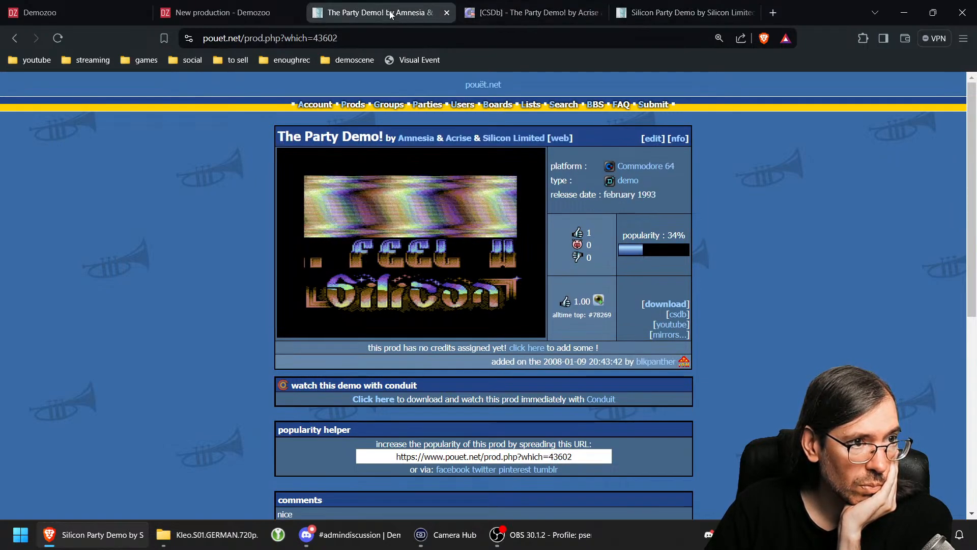
Step: Run The Party Demo! from its Pouet page through Conduit, watch it in VICE, and exit the emulator
left_click(376, 400)
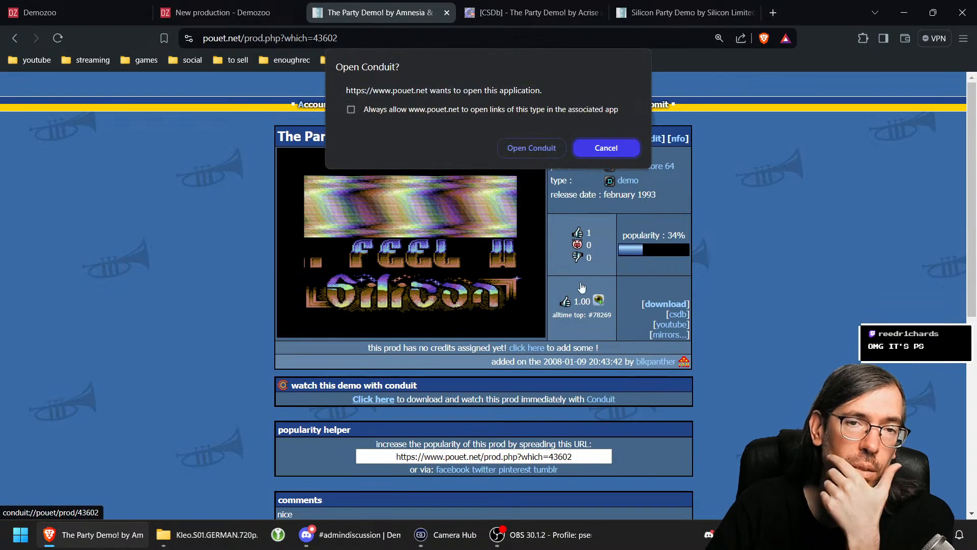
left_click(539, 153)
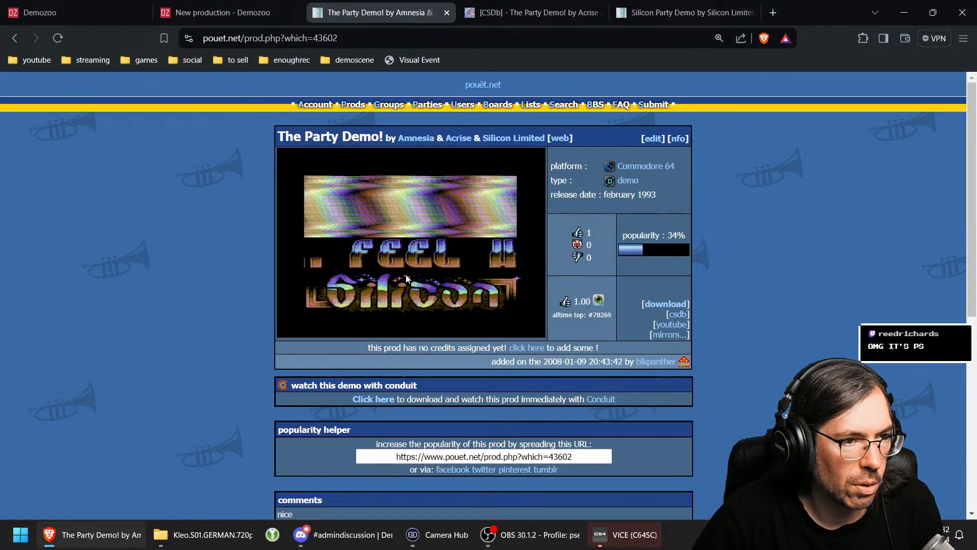
left_click(620, 544)
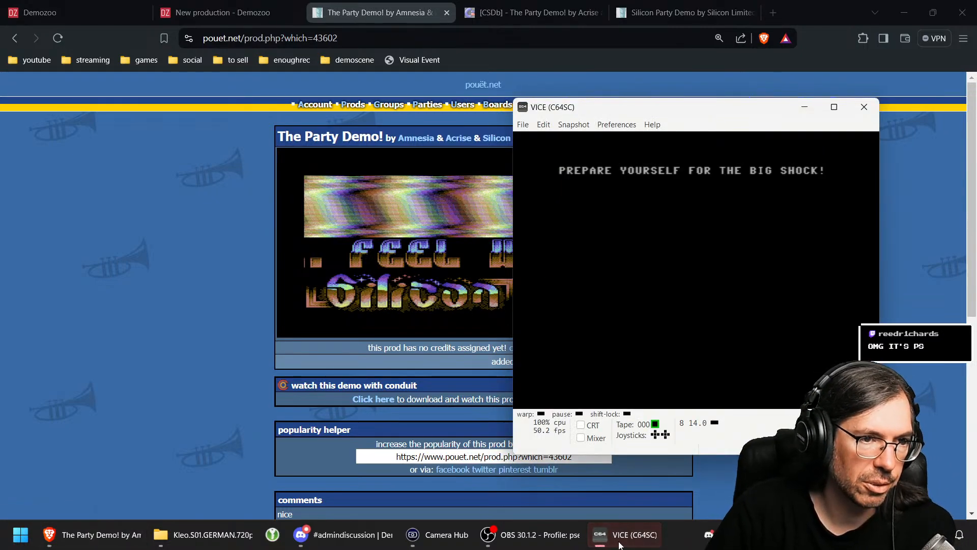
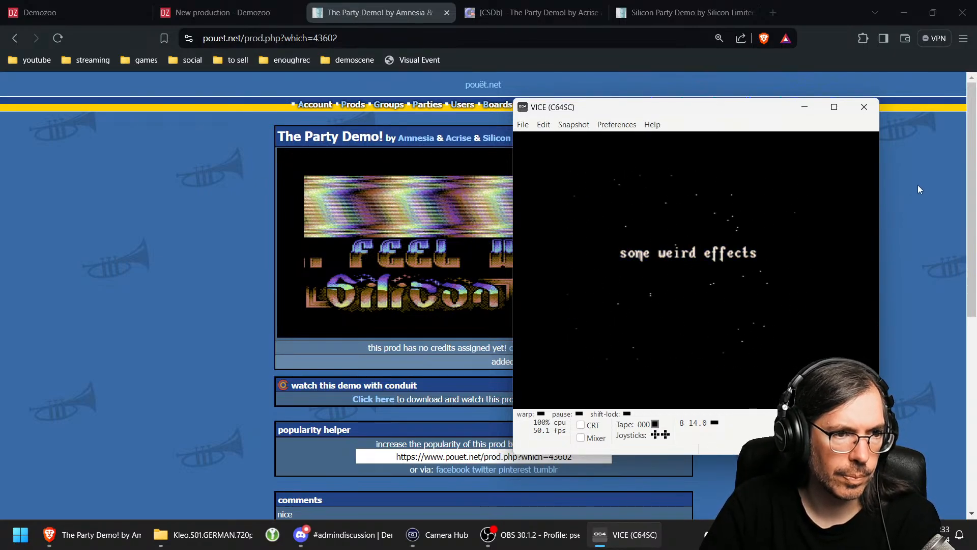
left_click(864, 106)
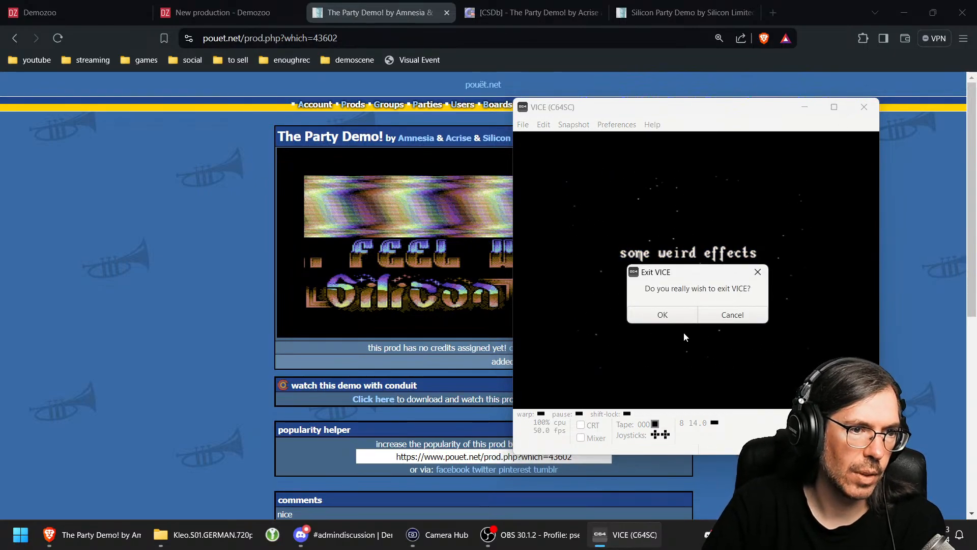
left_click(663, 315)
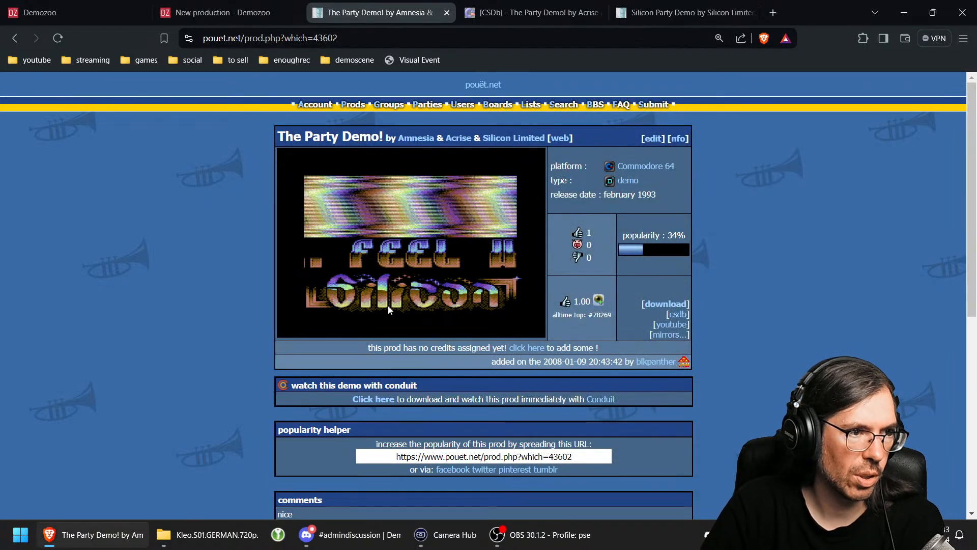
Step: Run Silicon Party Demo from its Pouet page through Conduit, watch it in VICE, and exit the emulator
left_click(683, 12)
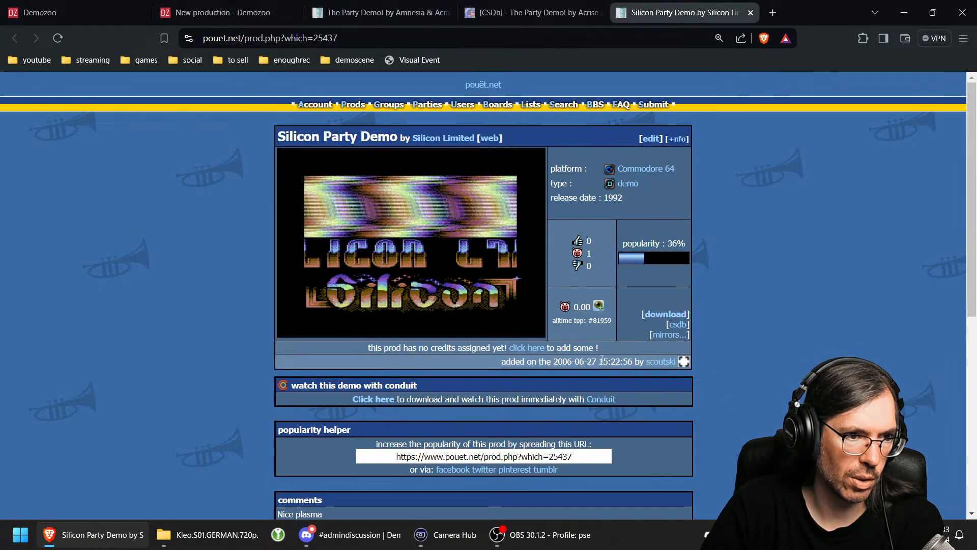
left_click(373, 399)
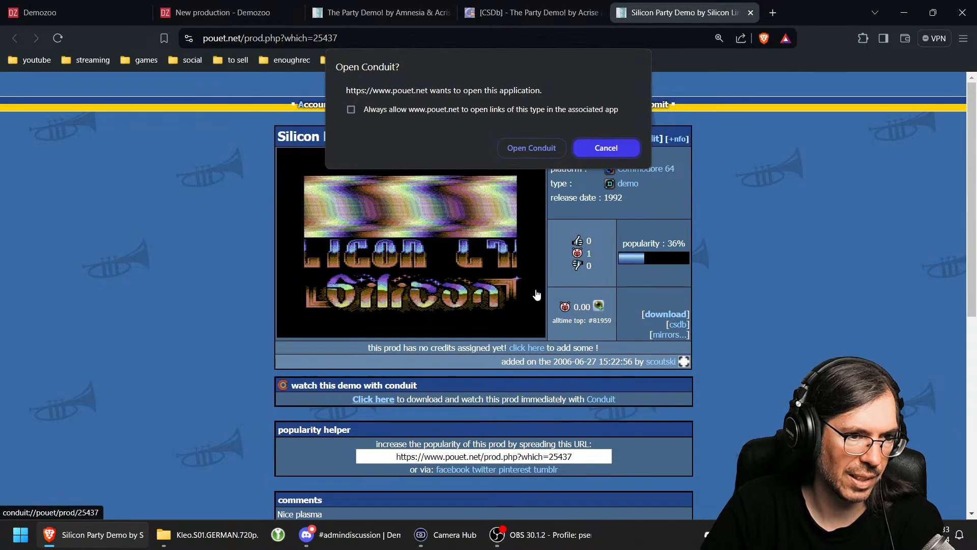
left_click(529, 149)
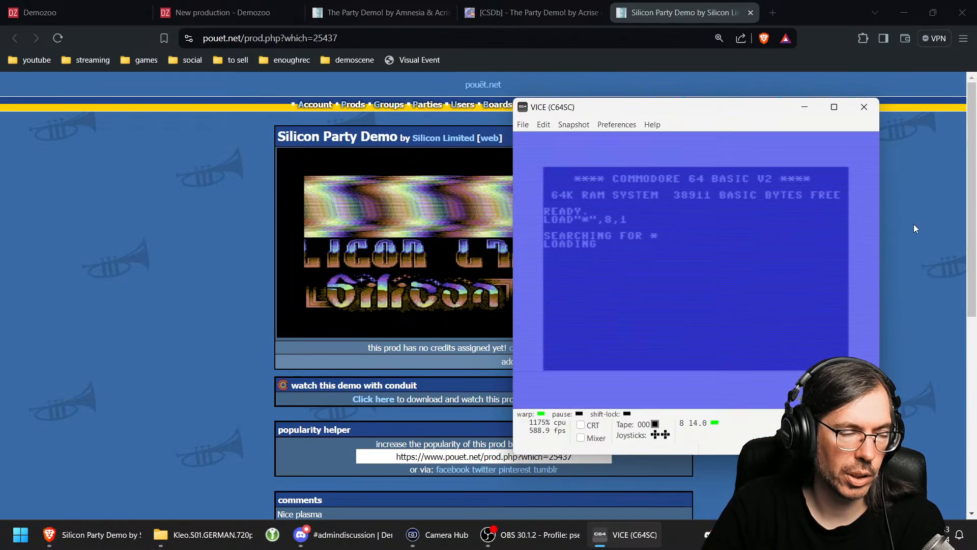
left_click(391, 7)
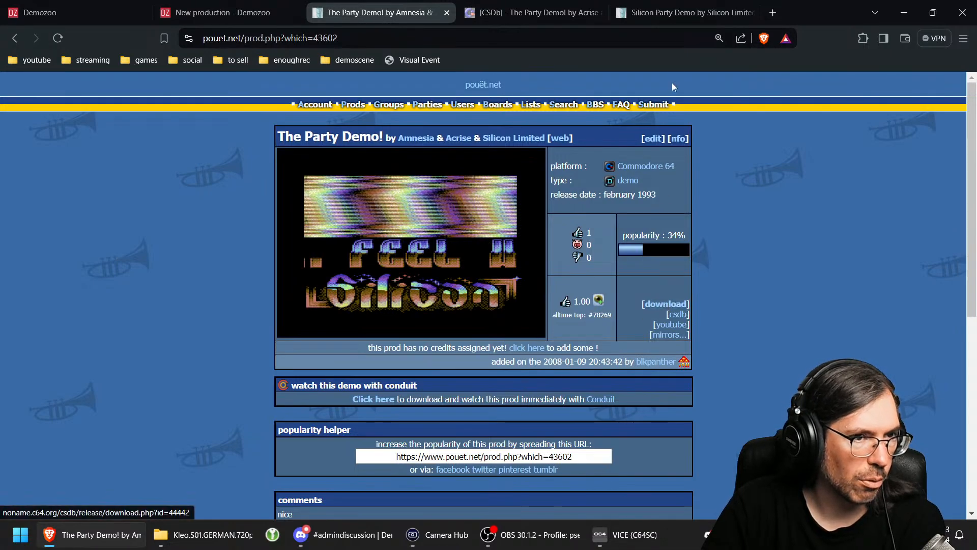
left_click(676, 15)
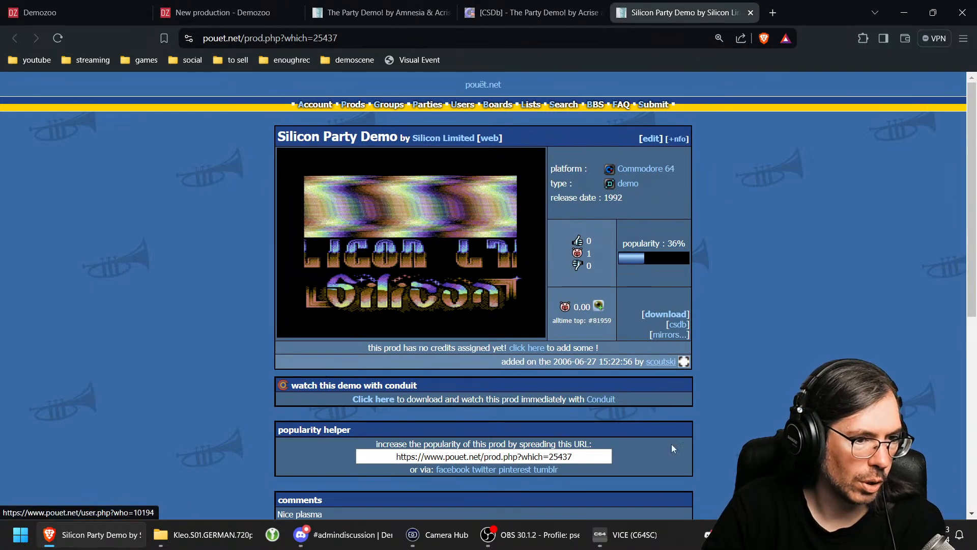
left_click(635, 540)
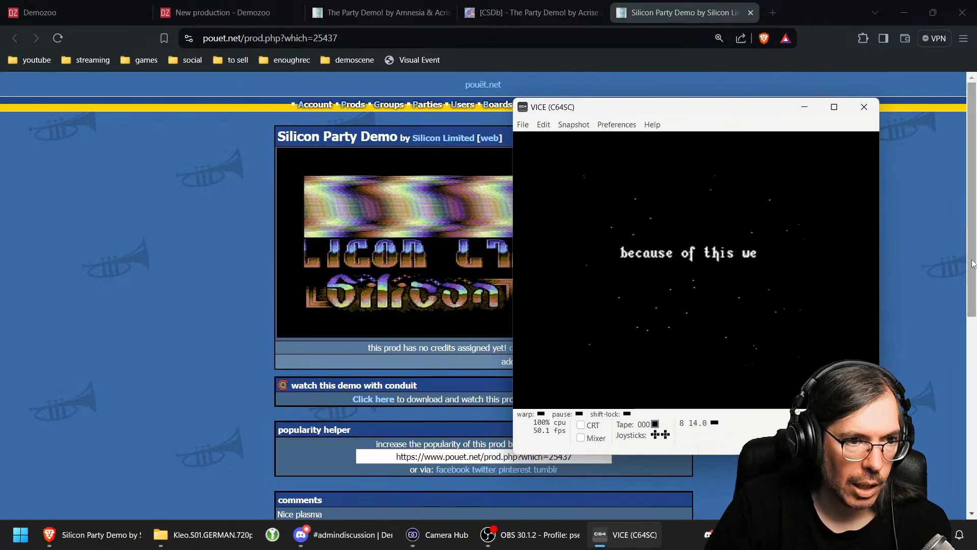
left_click(873, 116)
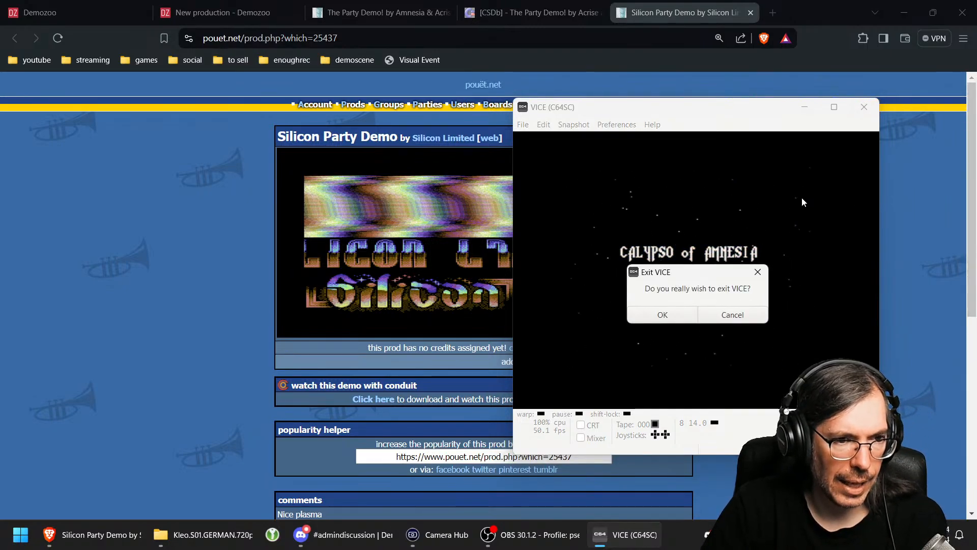
left_click(663, 313)
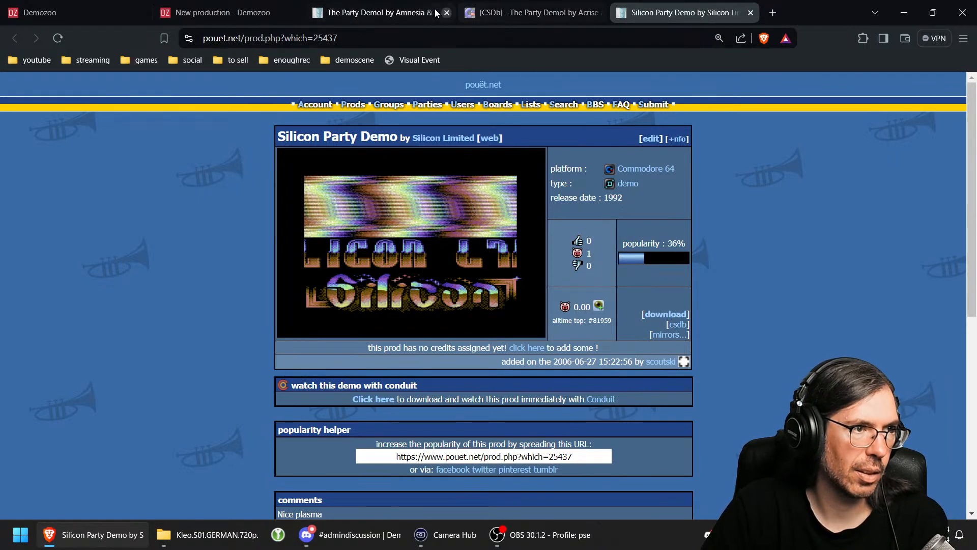
Step: Compare the release details and submission dates on the Pouet pages of The Party Demo! and Silicon Party Demo
left_click(383, 12)
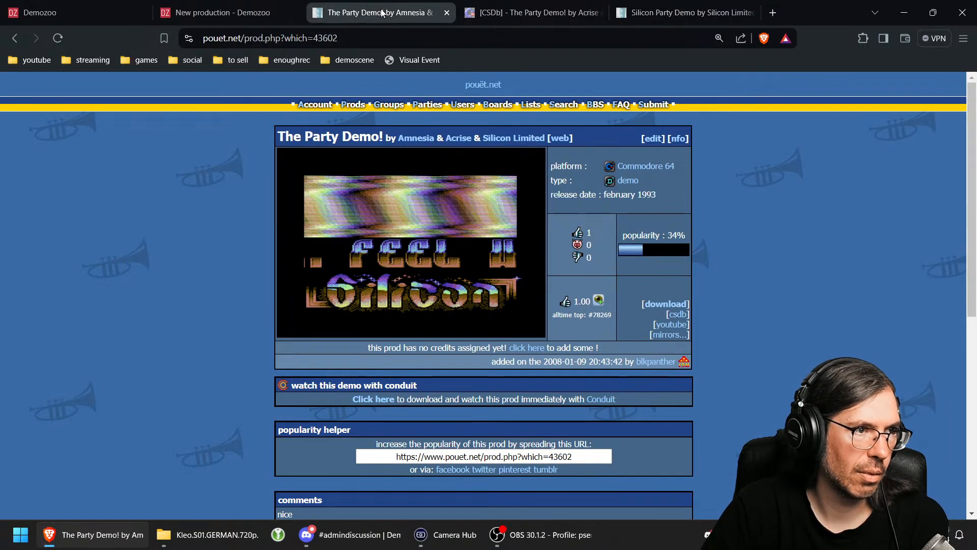
left_click(678, 12)
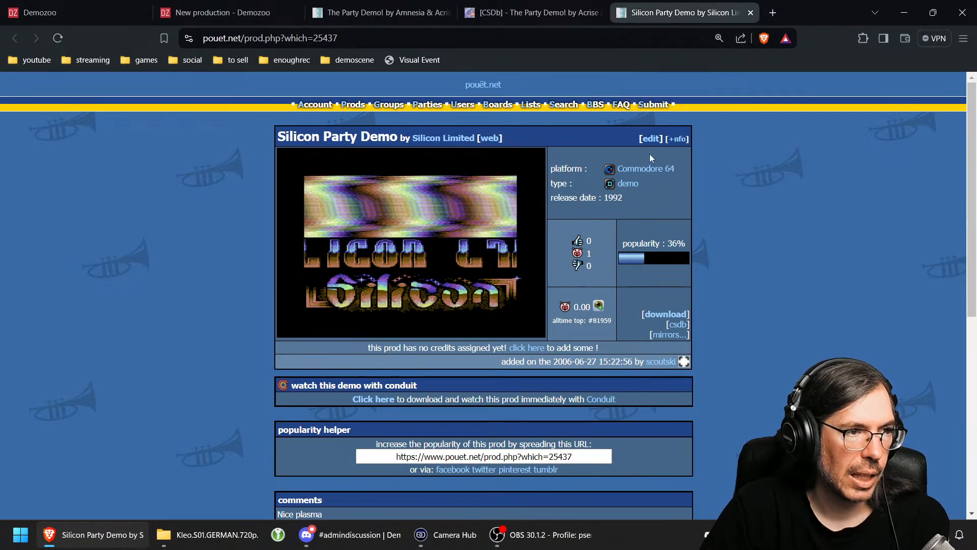
left_click(379, 15)
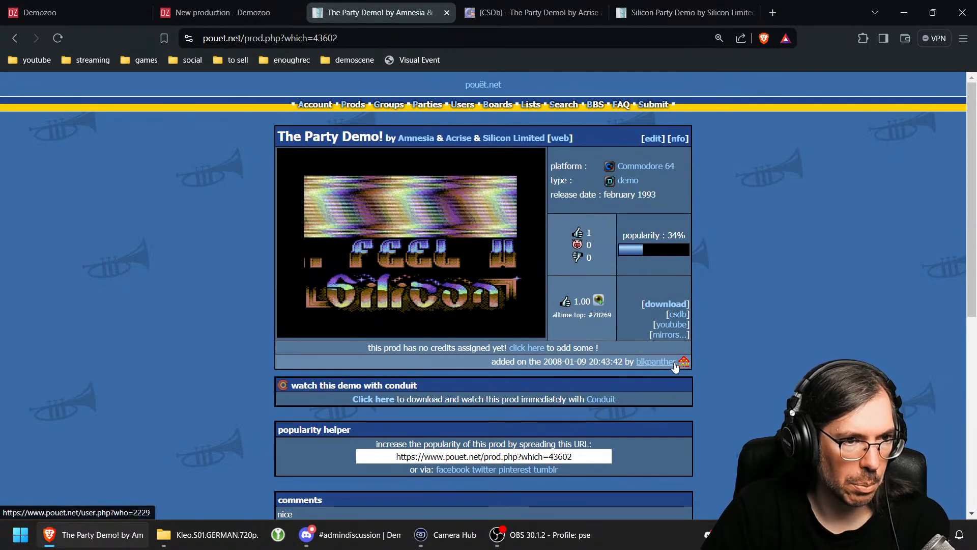
left_click(677, 7)
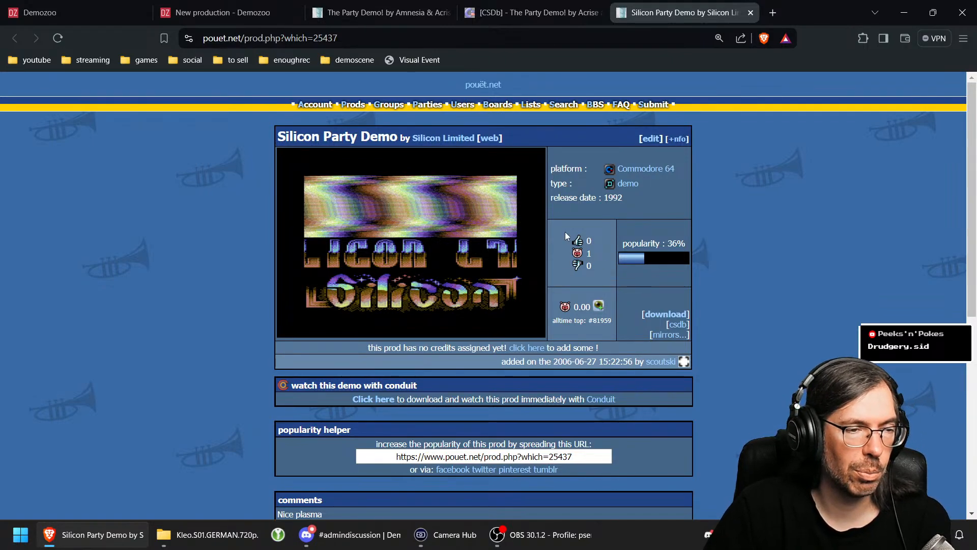
Step: Start a change request for Silicon Party Demo on Pouet, using the "other request" option
scroll(671, 252, "down", 3)
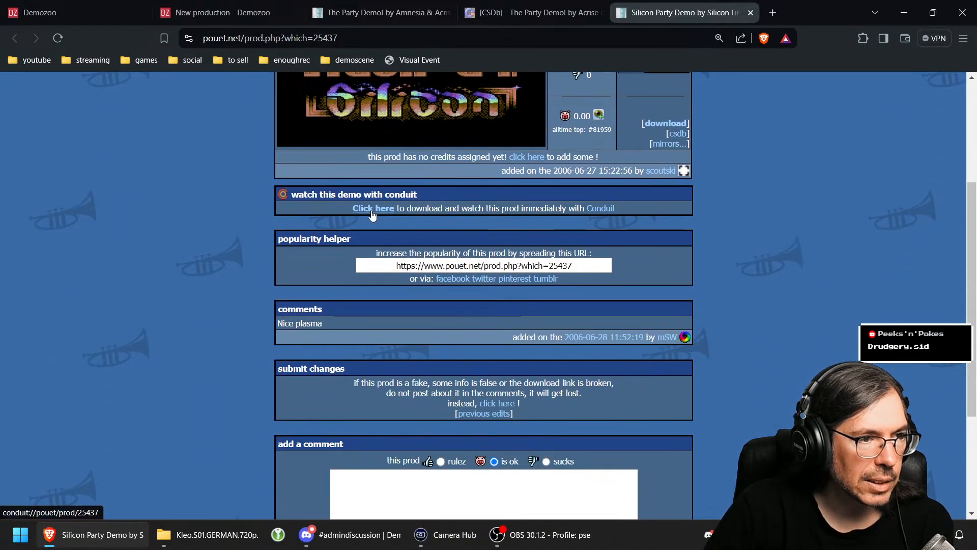
scroll(480, 212, "down", 1)
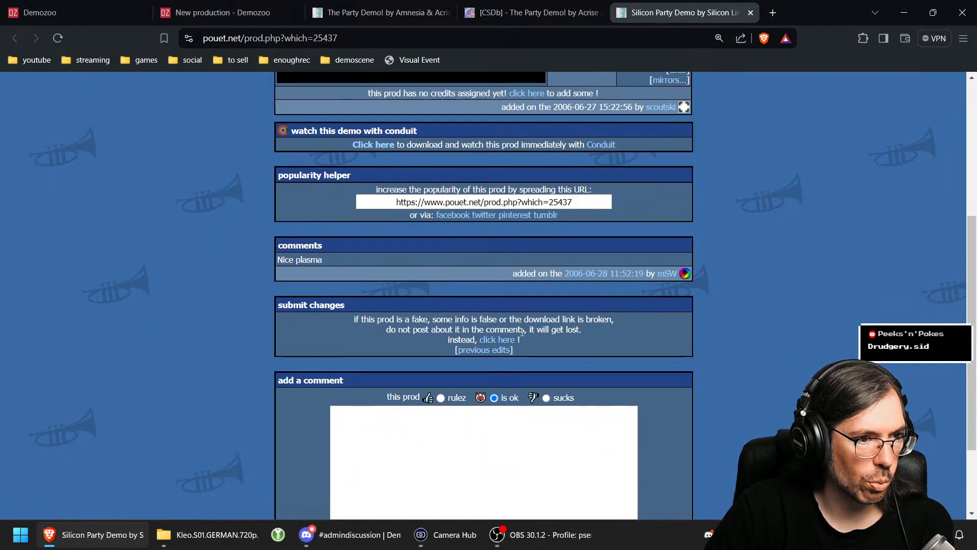
left_click(497, 339)
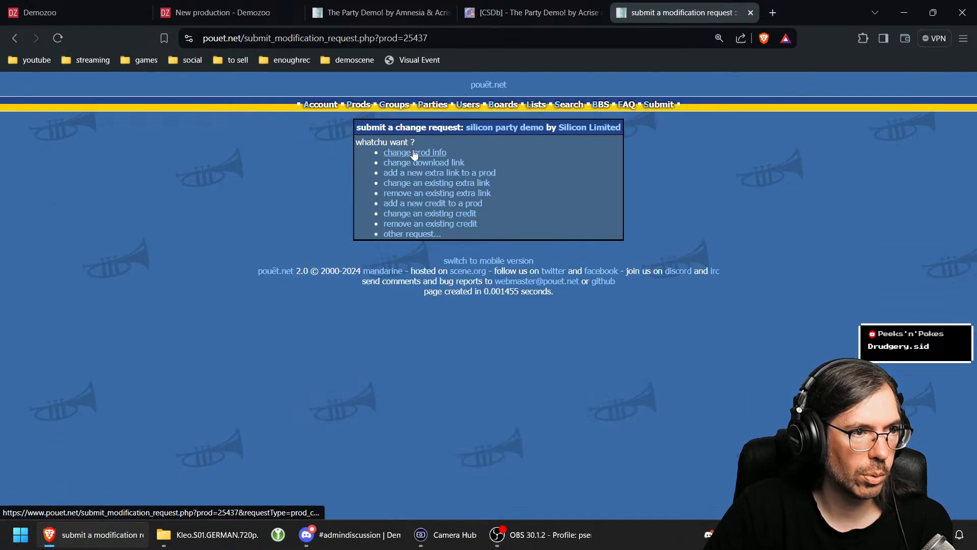
left_click(415, 153)
left_click(15, 38)
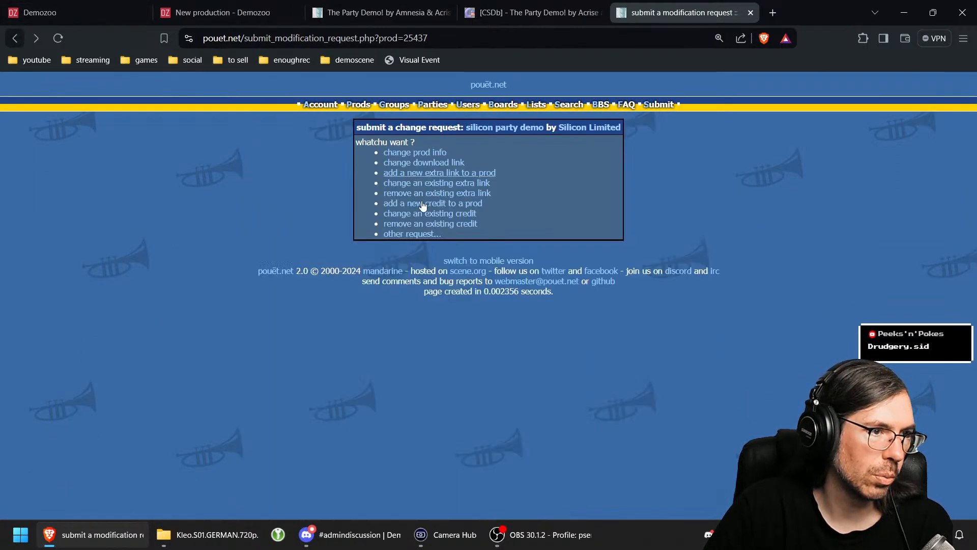
left_click(412, 234)
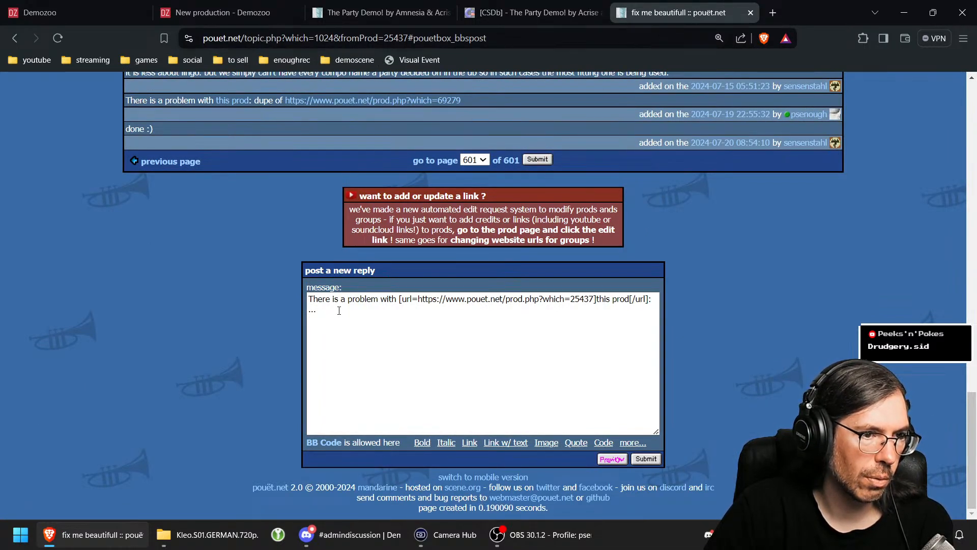
left_click_drag(339, 310, 255, 306)
type("dupe of ")
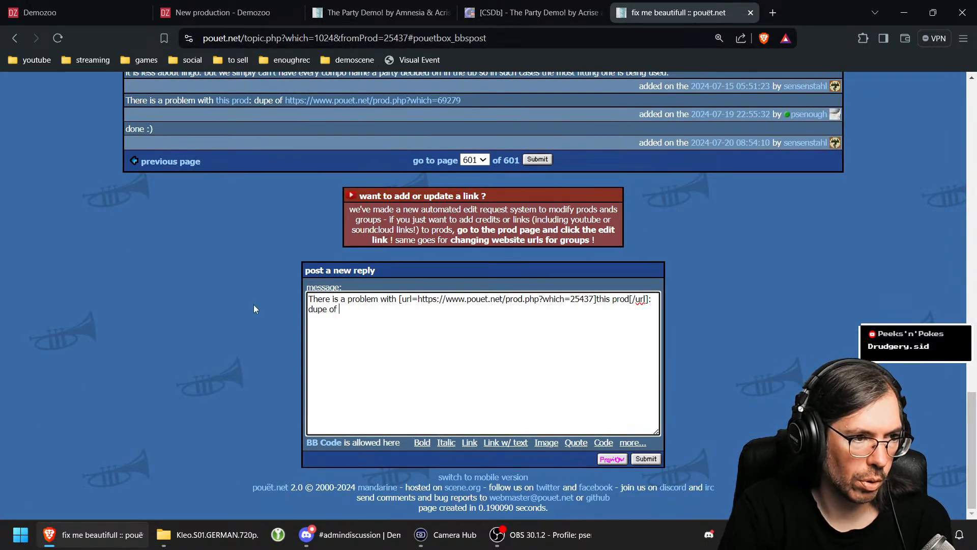
type("[url][")
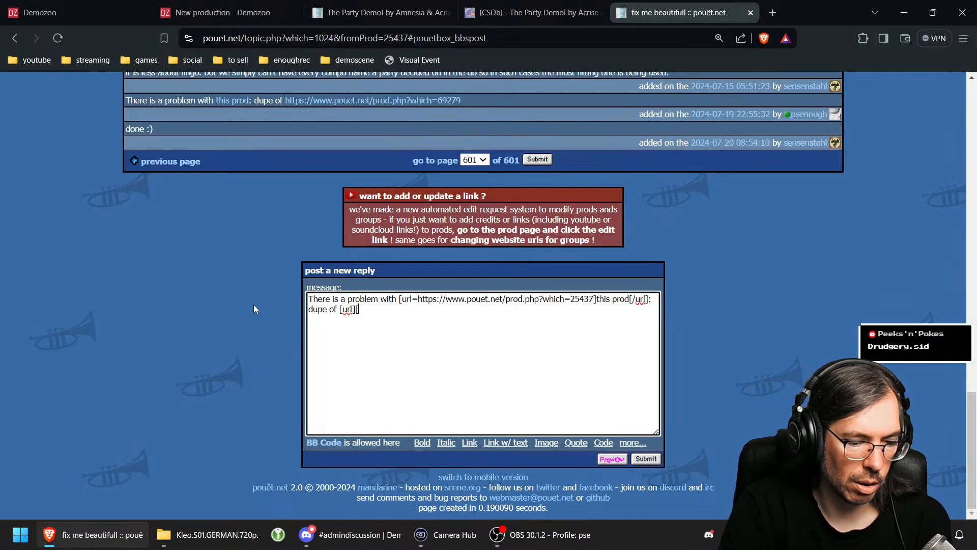
type("/url")
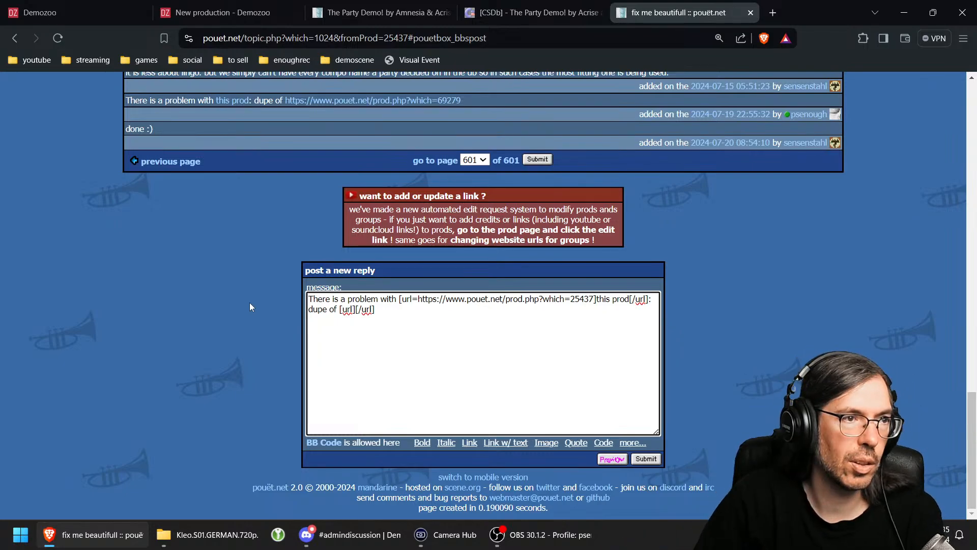
left_click(399, 13)
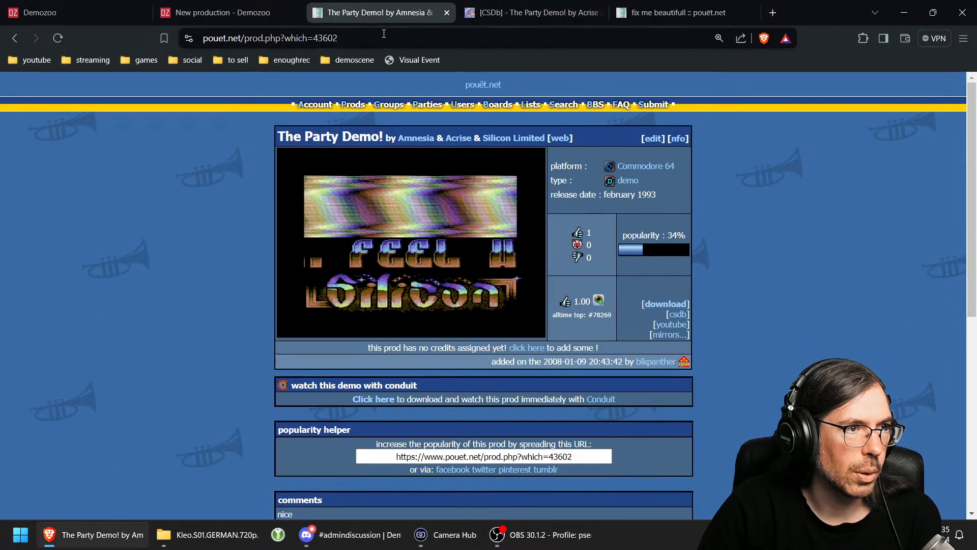
left_click(384, 34)
key("ctrl+c")
left_click(662, 13)
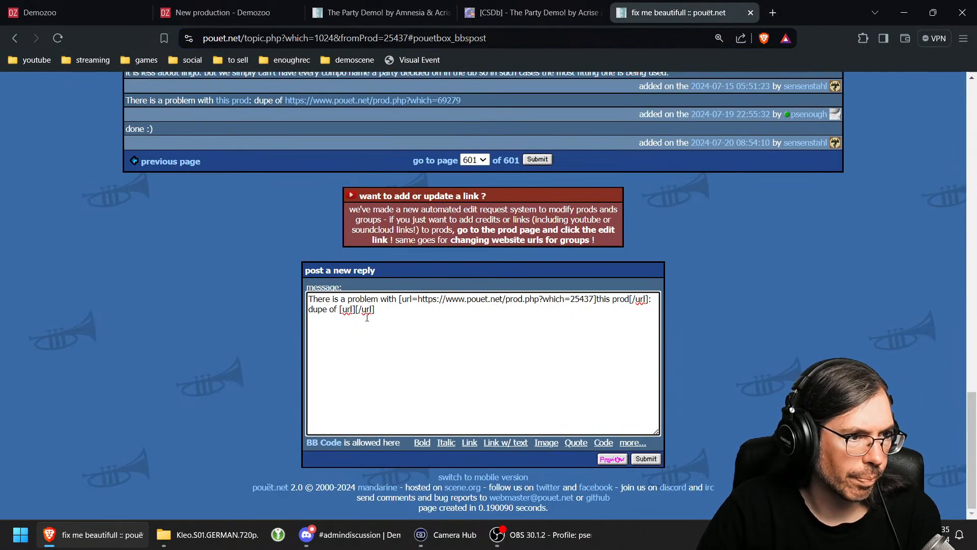
key("ctrl+v")
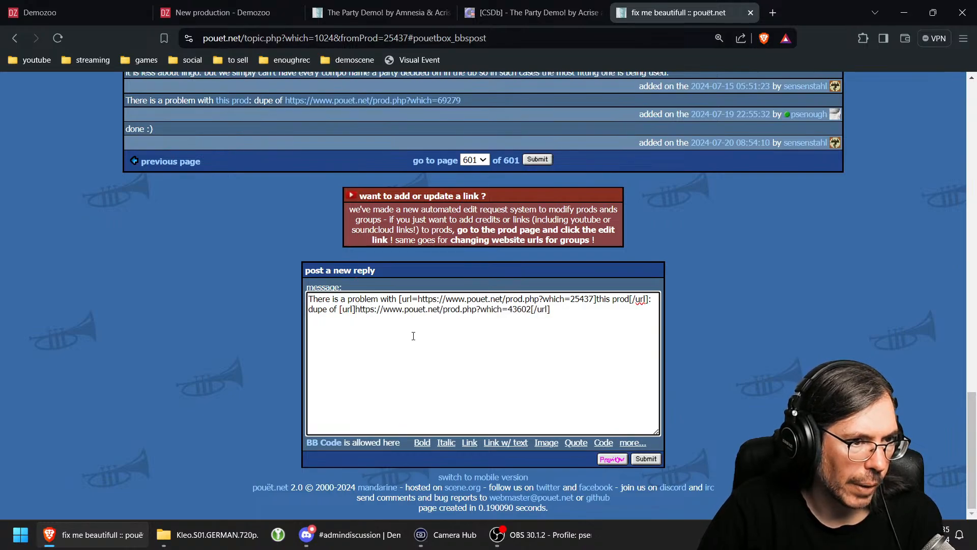
left_click(646, 459)
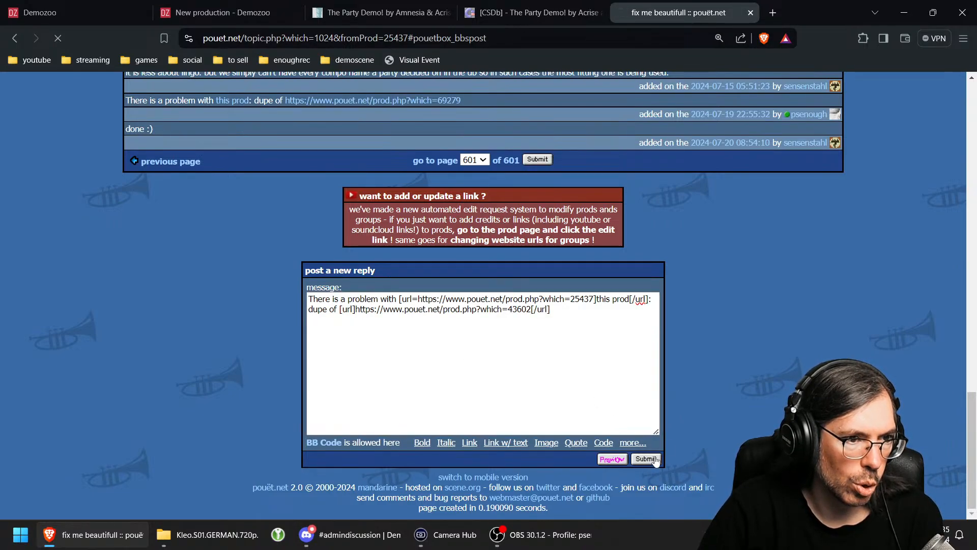
left_click(606, 182)
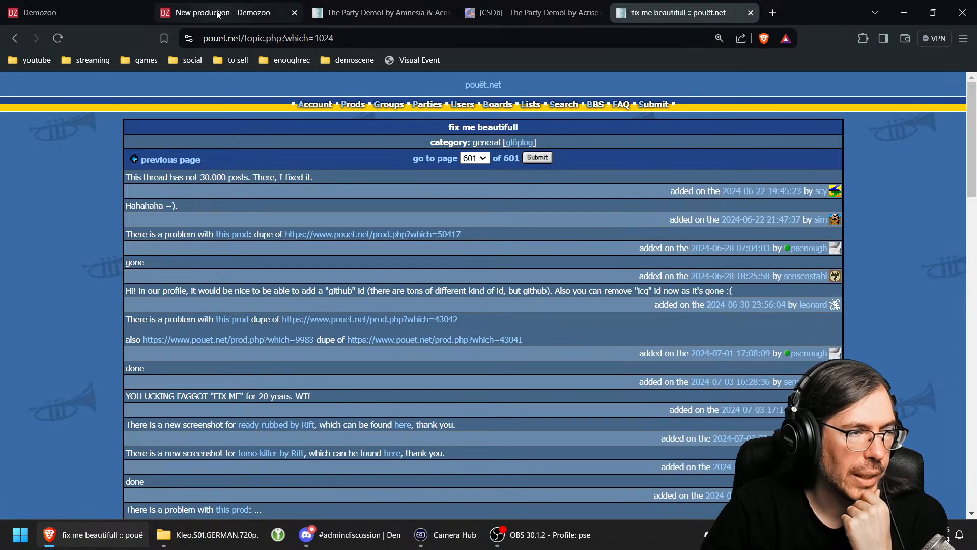
Step: Check the submitted report in the "fix me beautifull" thread, follow its prod link, and compare that page with The Party Demo! page
left_click(194, 12)
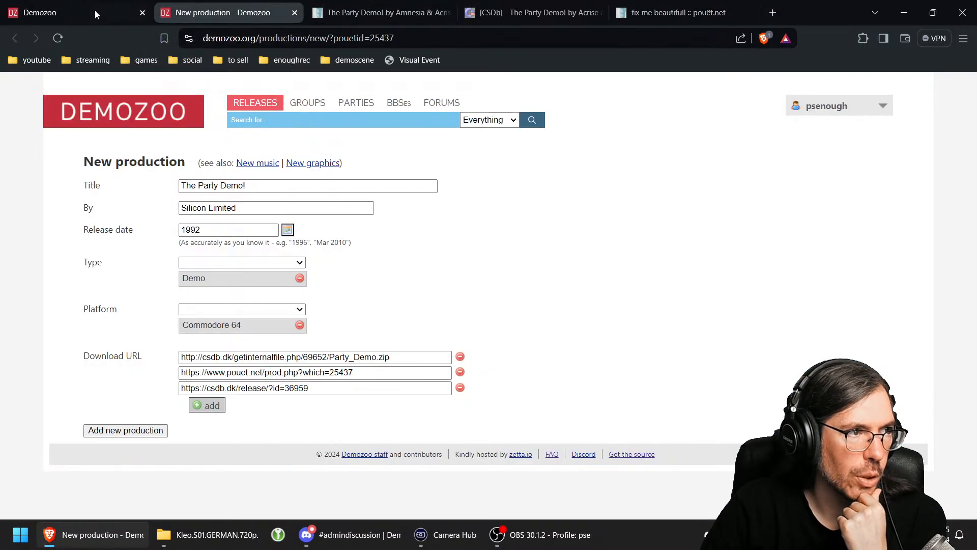
left_click(95, 12)
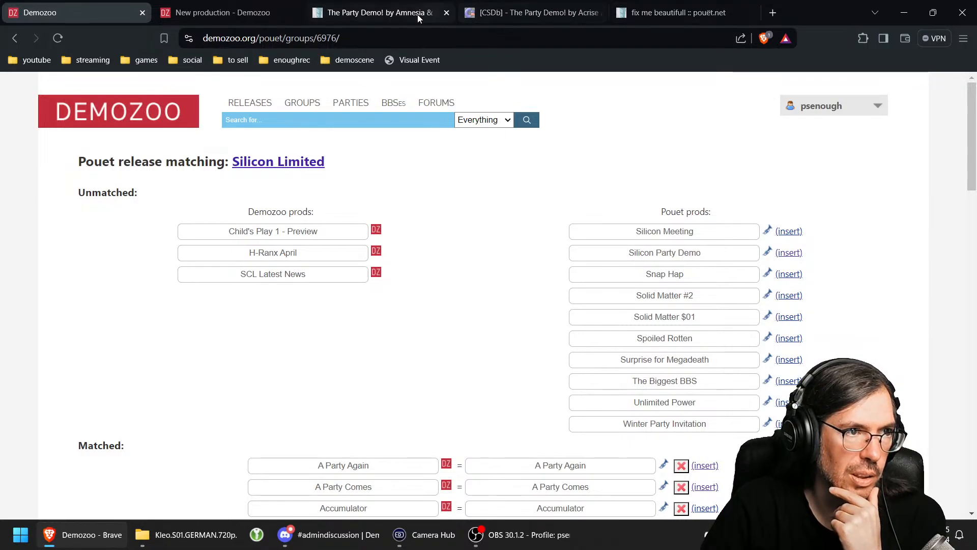
left_click(695, 14)
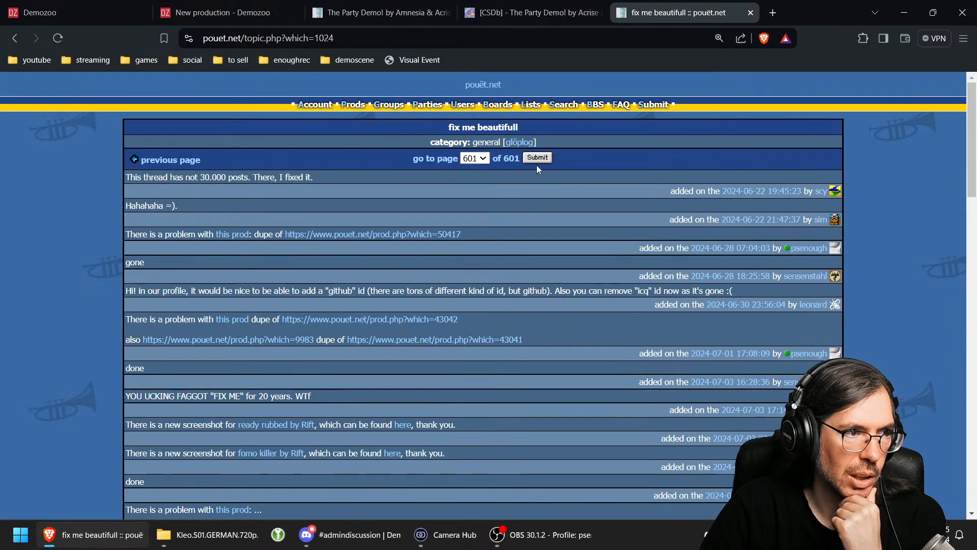
scroll(511, 325, "down", 20)
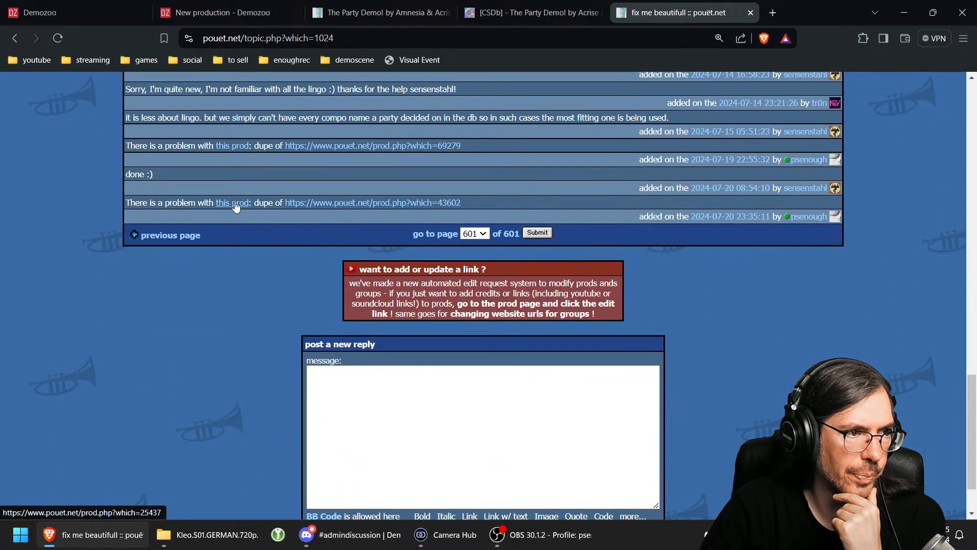
left_click(232, 203)
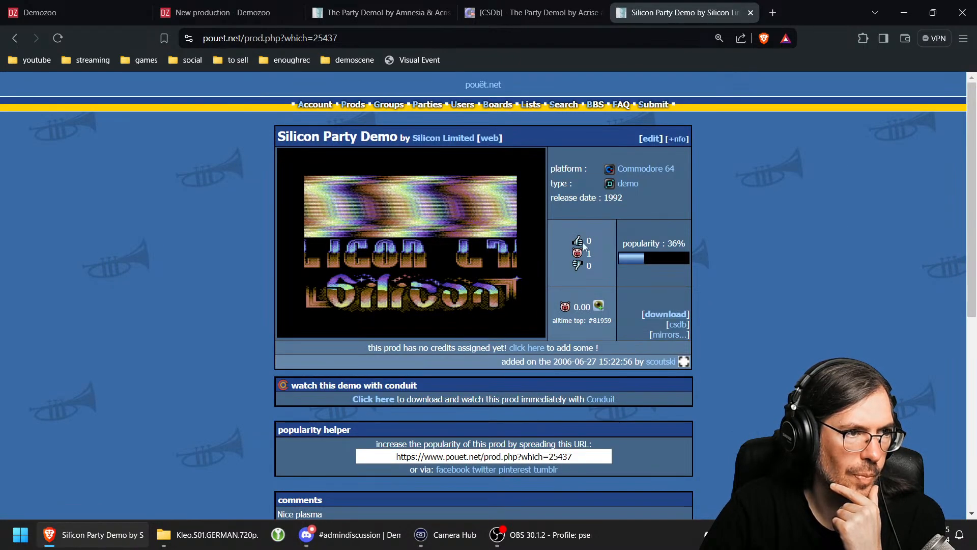
left_click(368, 12)
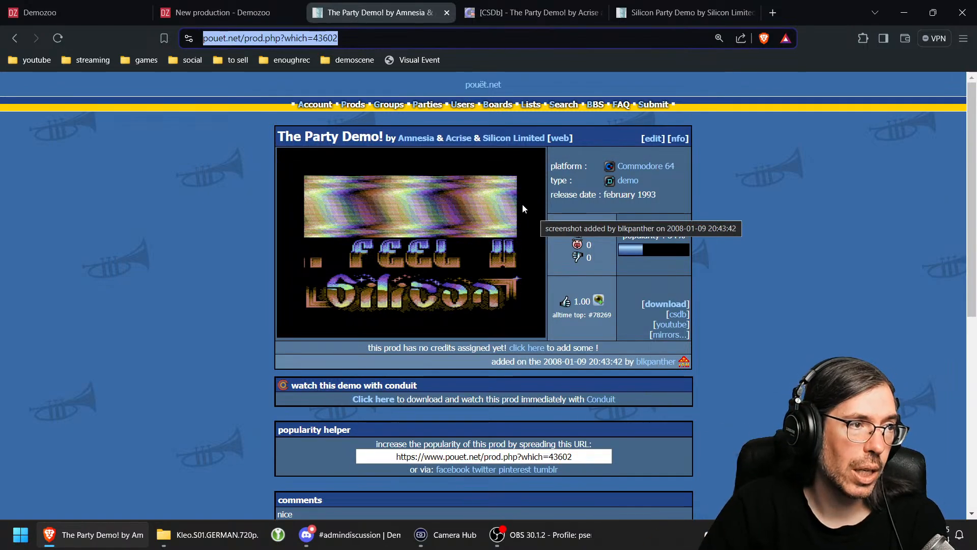
Step: Search Silicon Limited's Pouet release matching page on Demozoo for "the party"
left_click(219, 14)
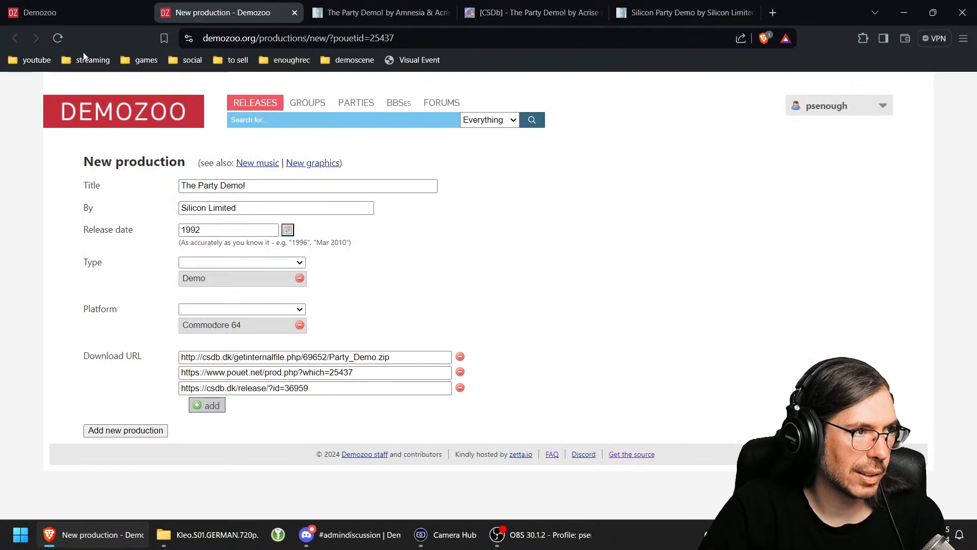
left_click(64, 16)
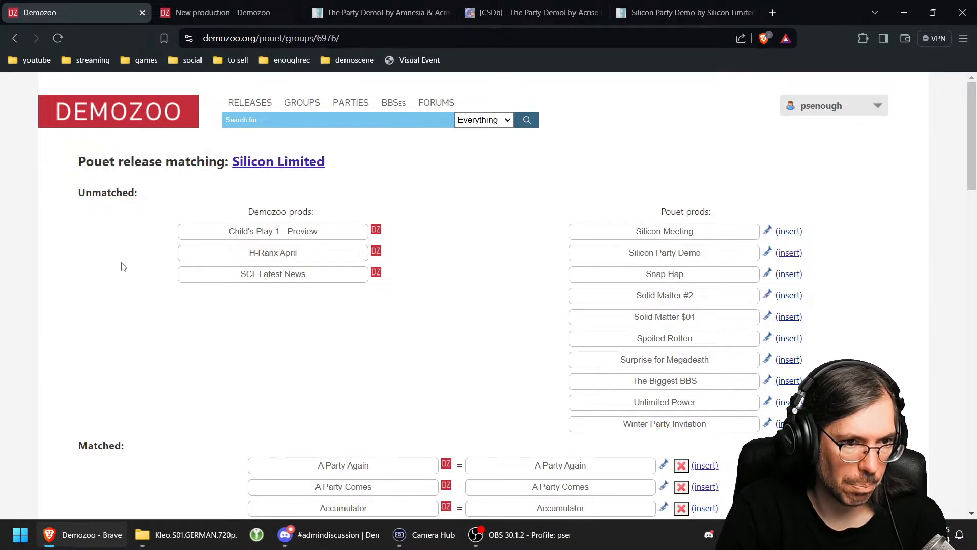
key("ctrl+f")
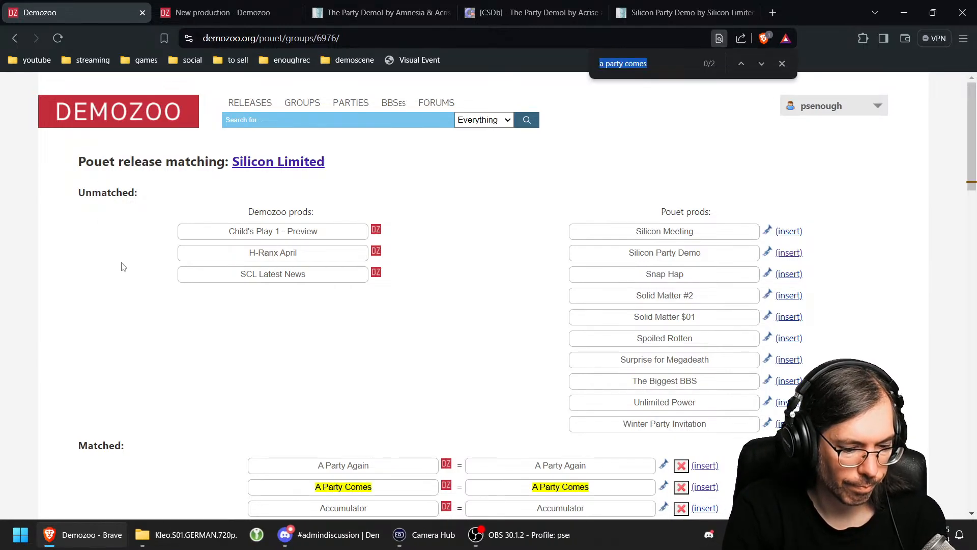
type("the party")
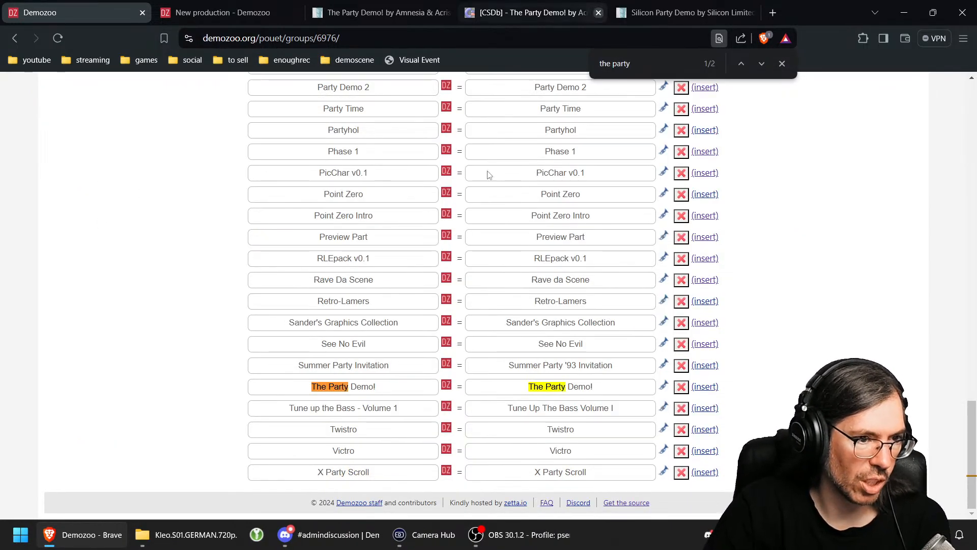
Step: Match Pouet's Silicon Party Demo with The Party Demo! on the release matching page and close the page search
left_click(375, 388)
key("Home")
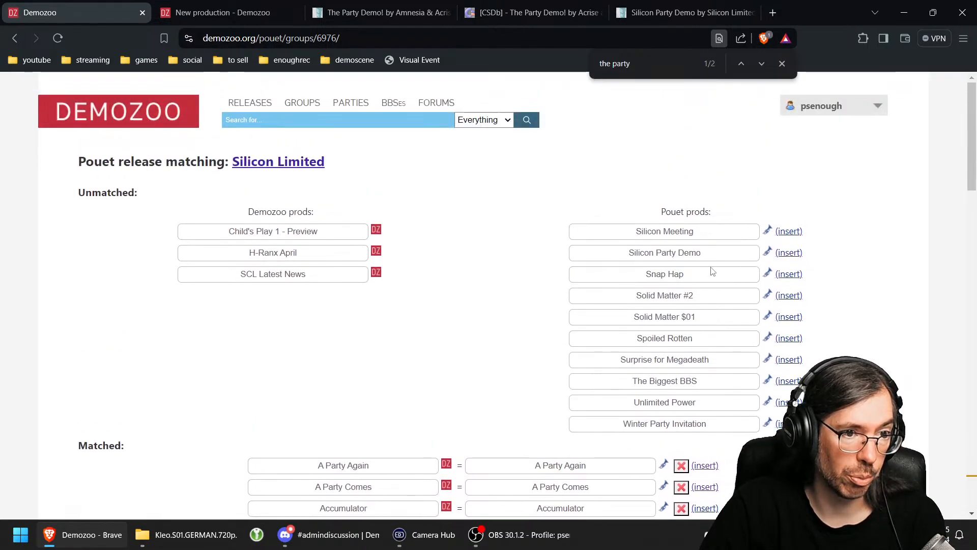
left_click(687, 255)
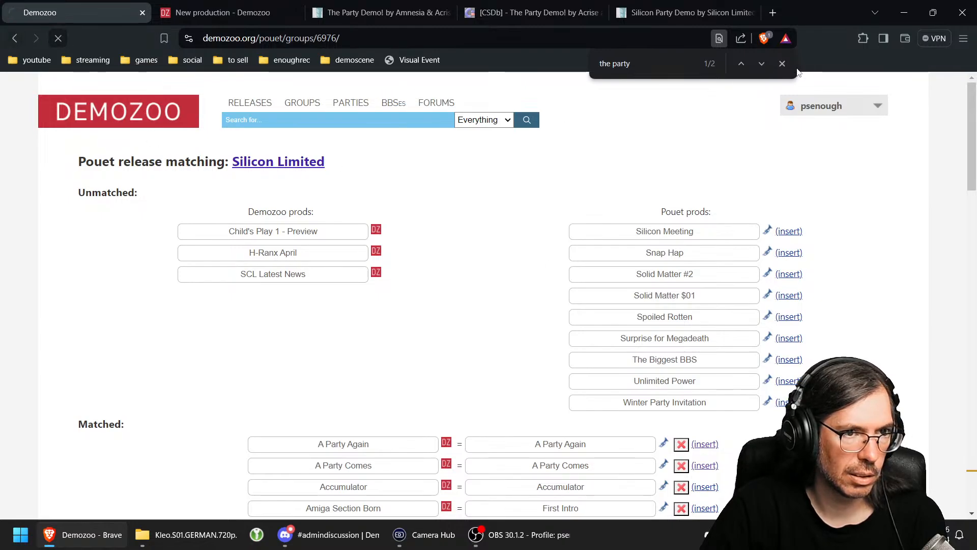
left_click(782, 64)
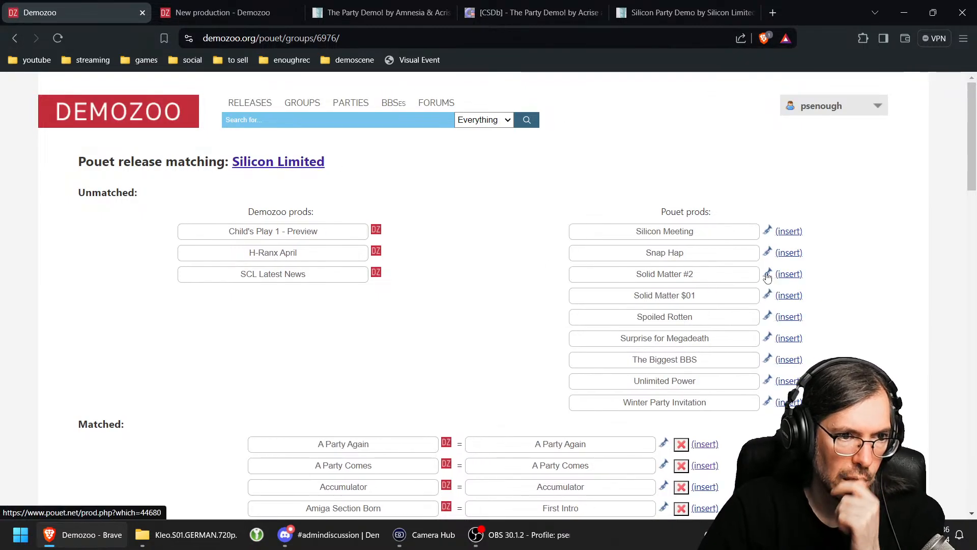
Step: Insert Snap Hap into Demozoo as a Commodore 64 demo by Silicon Limited, released 11 August 1990, and return to the matching page
left_click(796, 257)
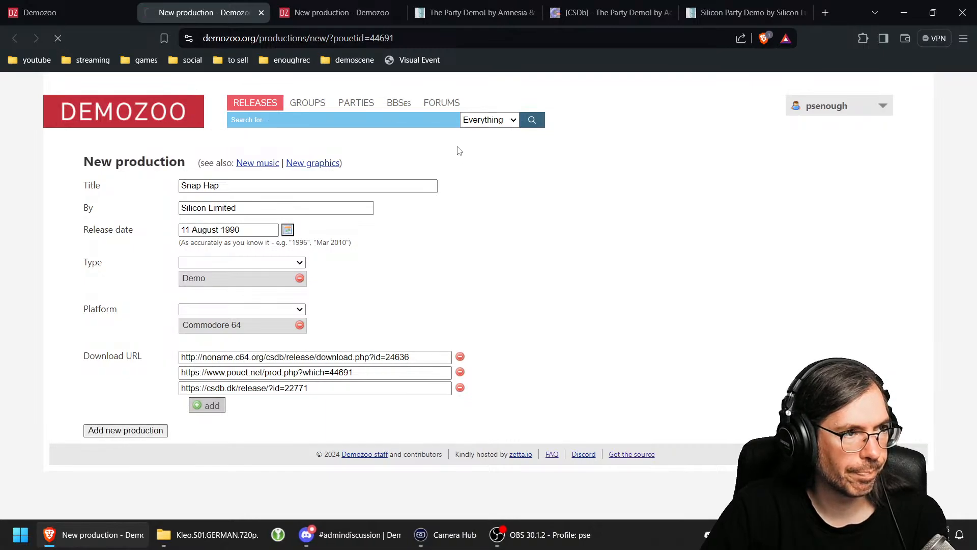
left_click(261, 12)
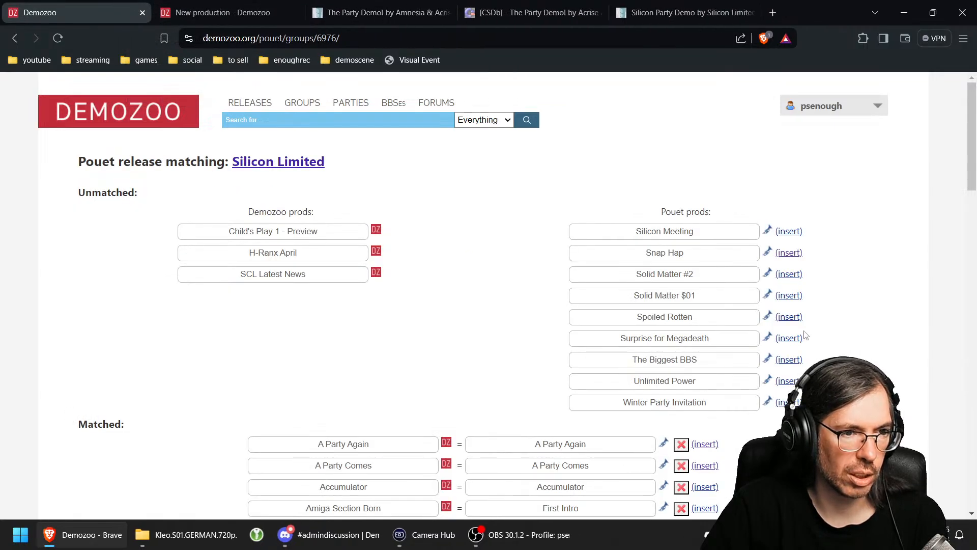
Step: Check Solid Matter #2 on Pouet and CSDb, and insert it into Demozoo as a Commodore 64 diskmag released July 1991
middle_click(767, 278)
left_click(240, 7)
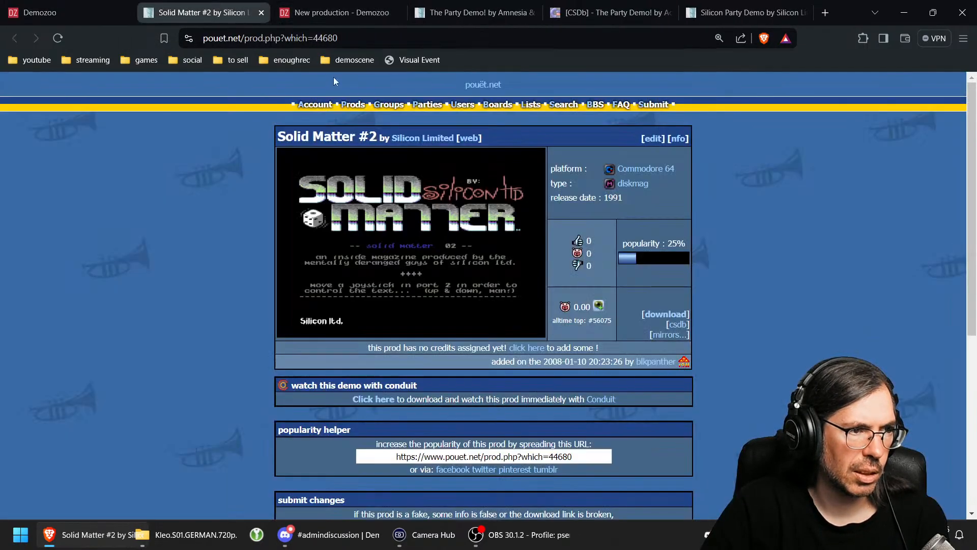
left_click(678, 325)
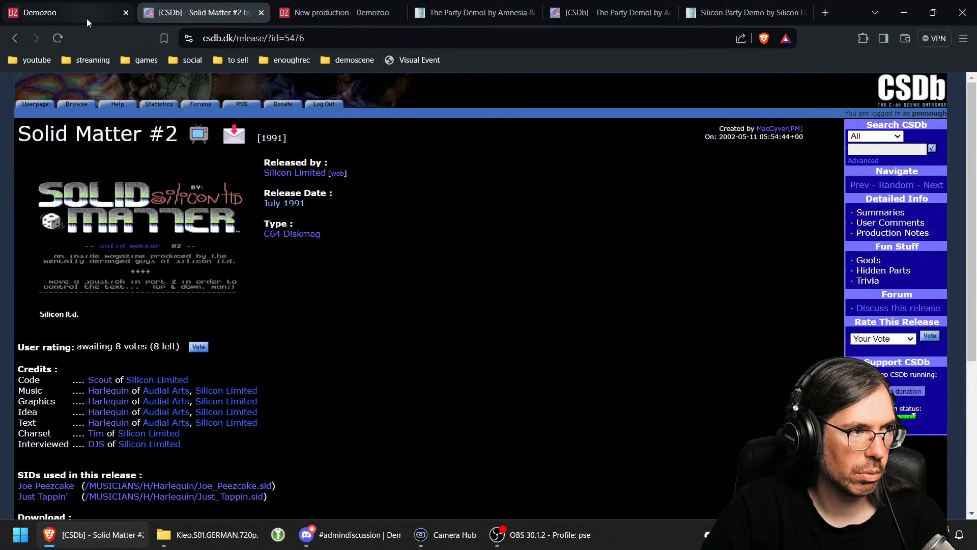
left_click(71, 13)
left_click(788, 276)
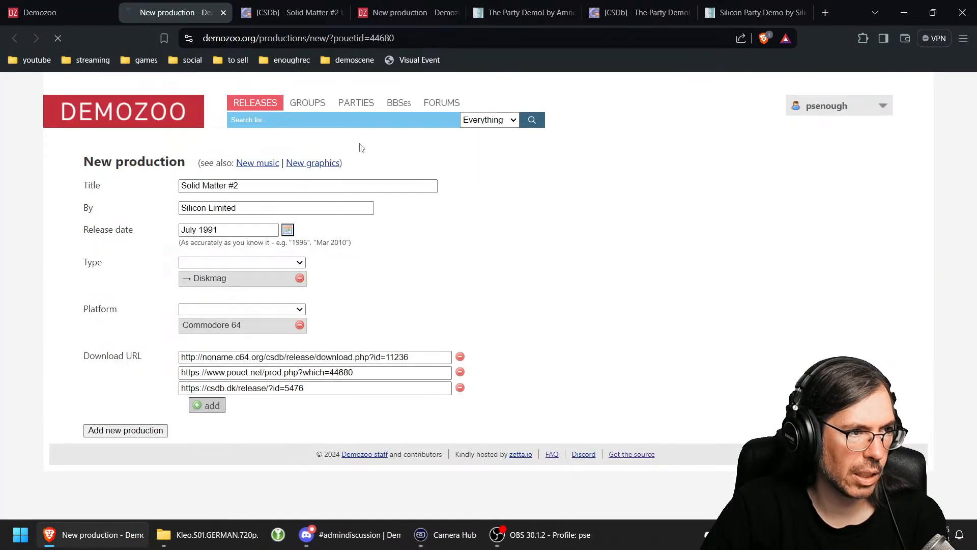
left_click(226, 13)
Step: Close the leftover production, Pouet and CSDb pages, keeping only Silicon Limited's release matching page open
left_click(226, 14)
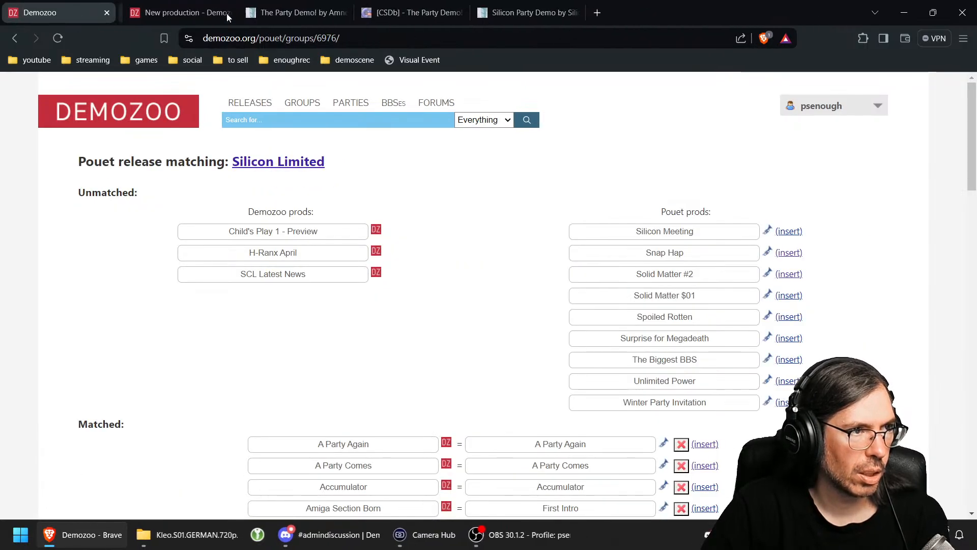
left_click(227, 13)
left_click(227, 13)
left_click(227, 13)
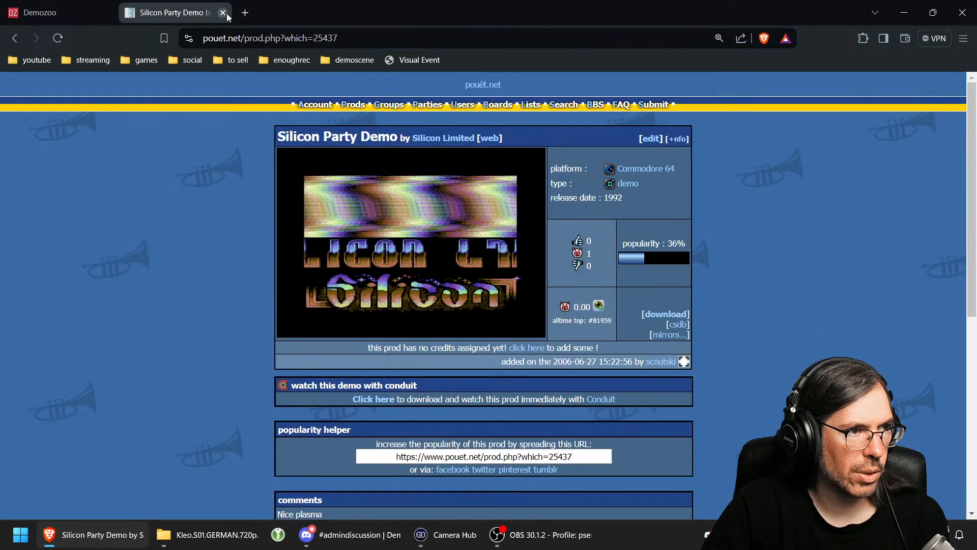
left_click(227, 13)
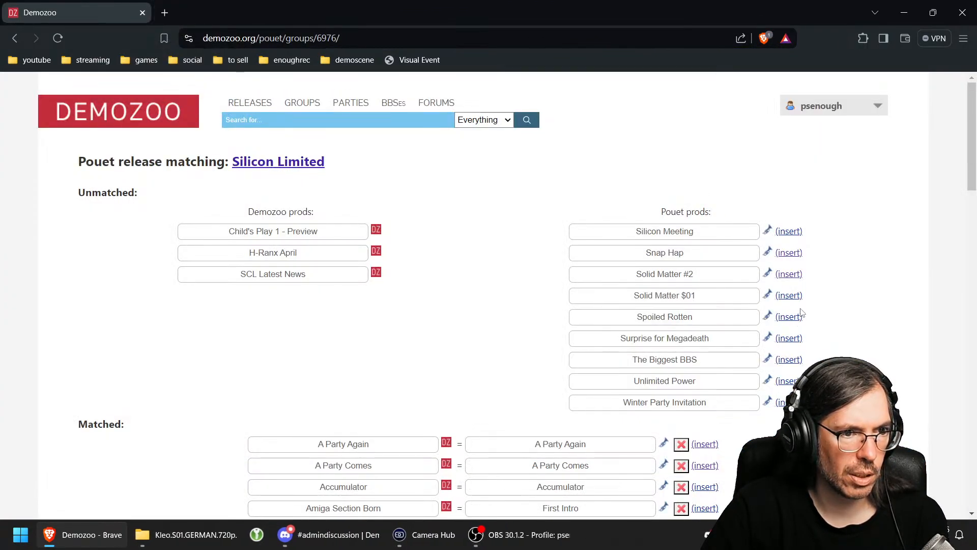
Step: Examine the Pouet page of Solid Matter $01 and its linked CSDb entry, then return to the matching page
right_click(766, 296)
left_click(813, 96)
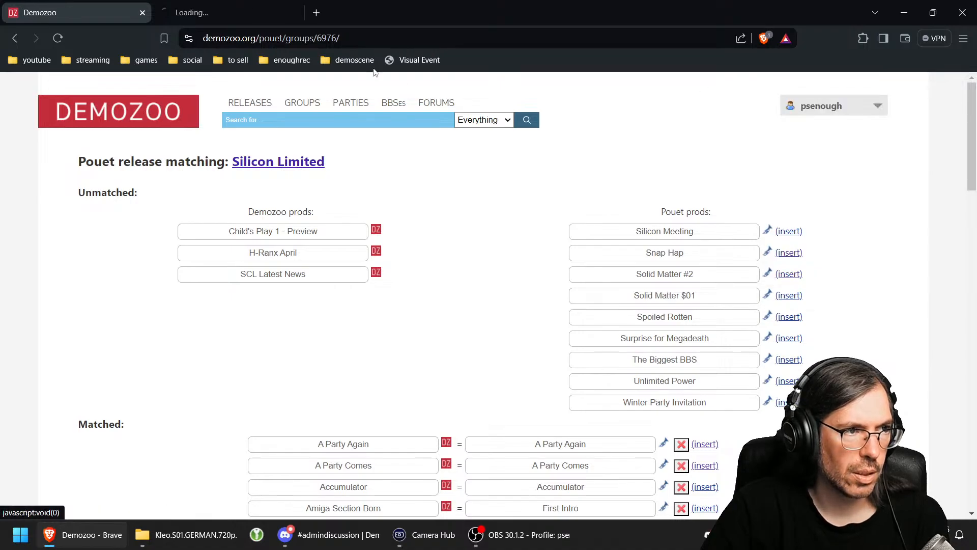
key("ctrl+Tab")
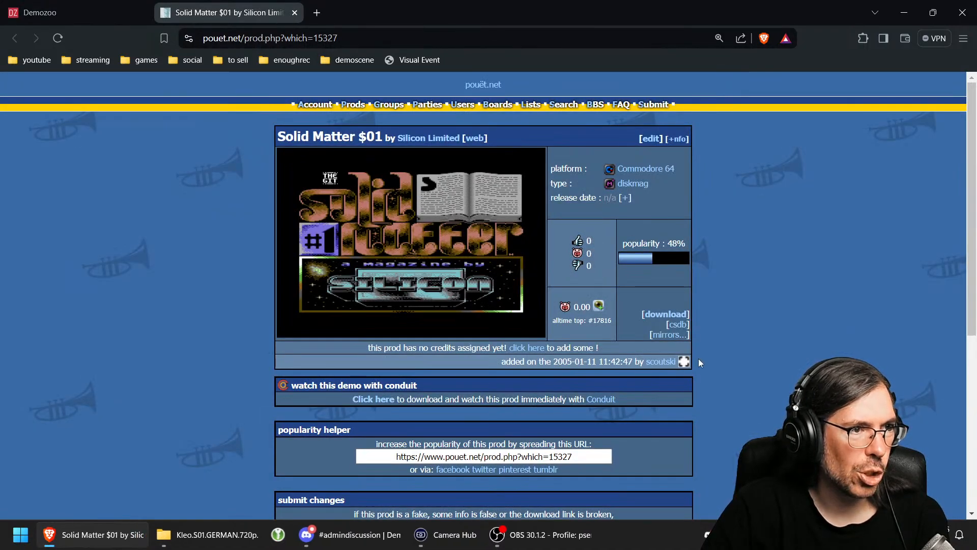
left_click(675, 325)
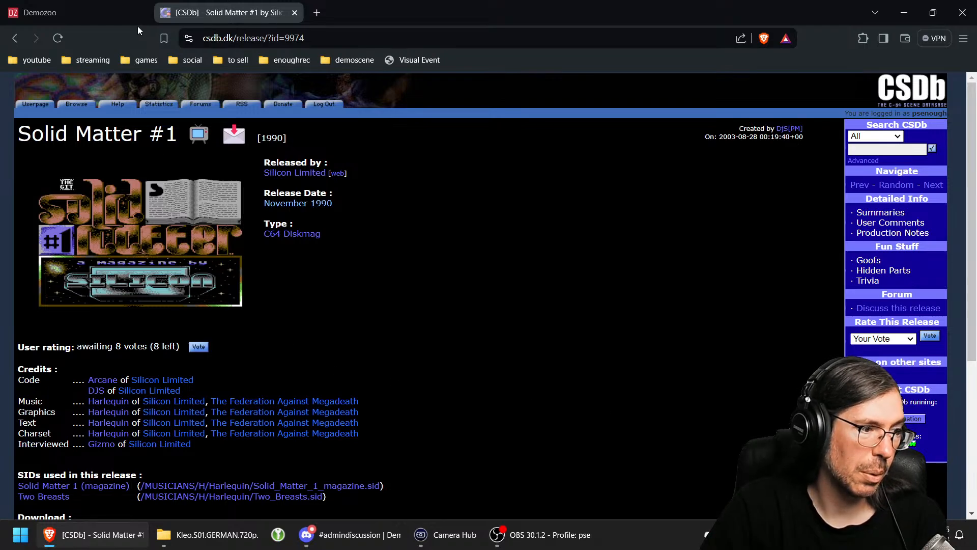
left_click(84, 8)
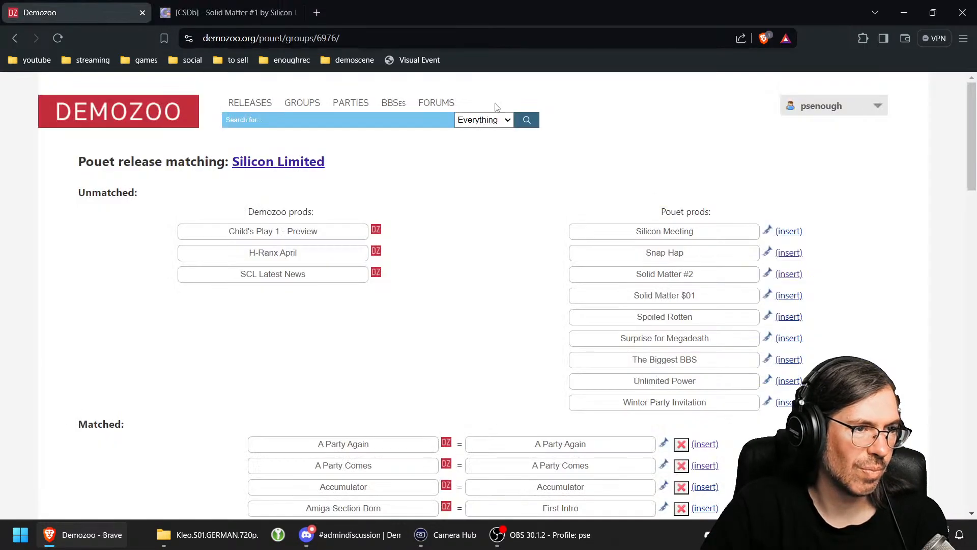
Step: Insert Solid Matter $01 into Demozoo with its title changed to Solid Matter #1, and close its production and CSDb pages
left_click(790, 296)
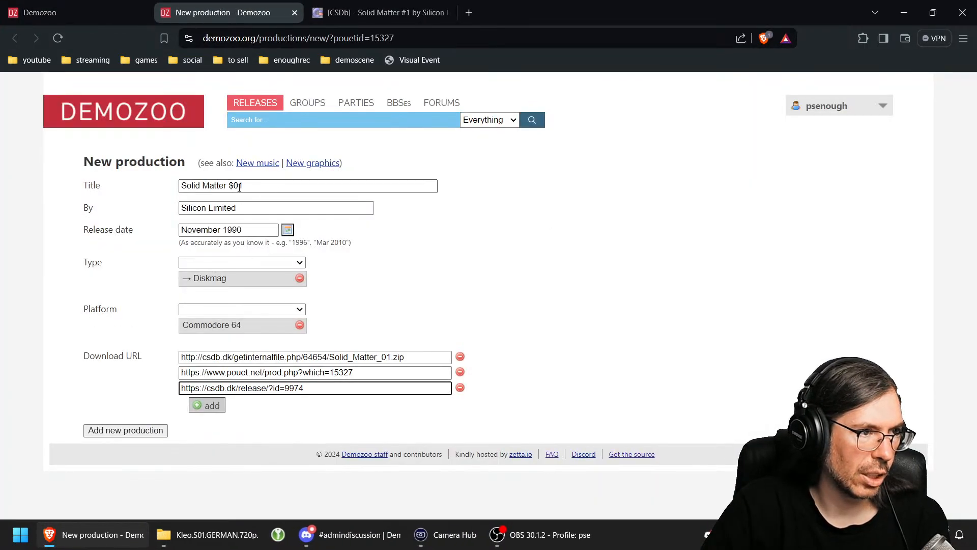
left_click(240, 186)
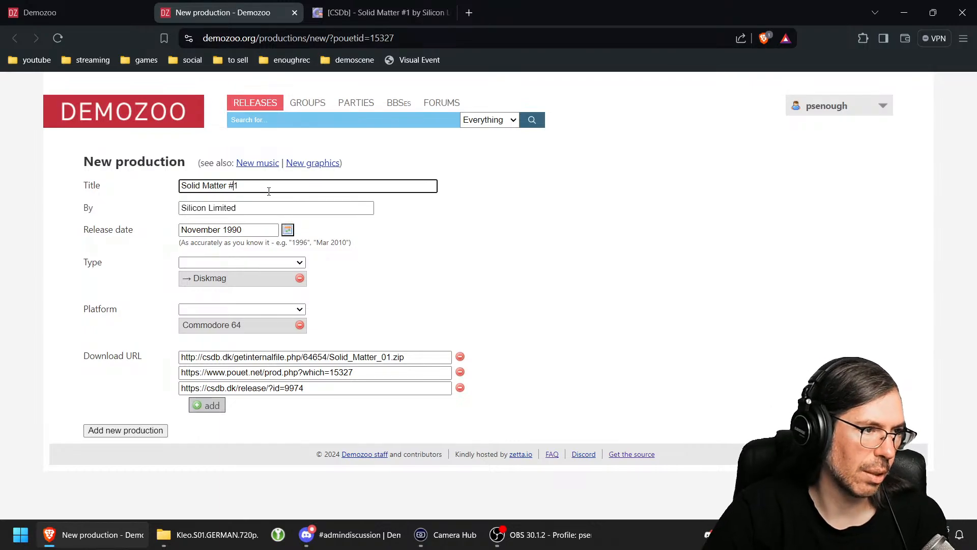
left_click(125, 434)
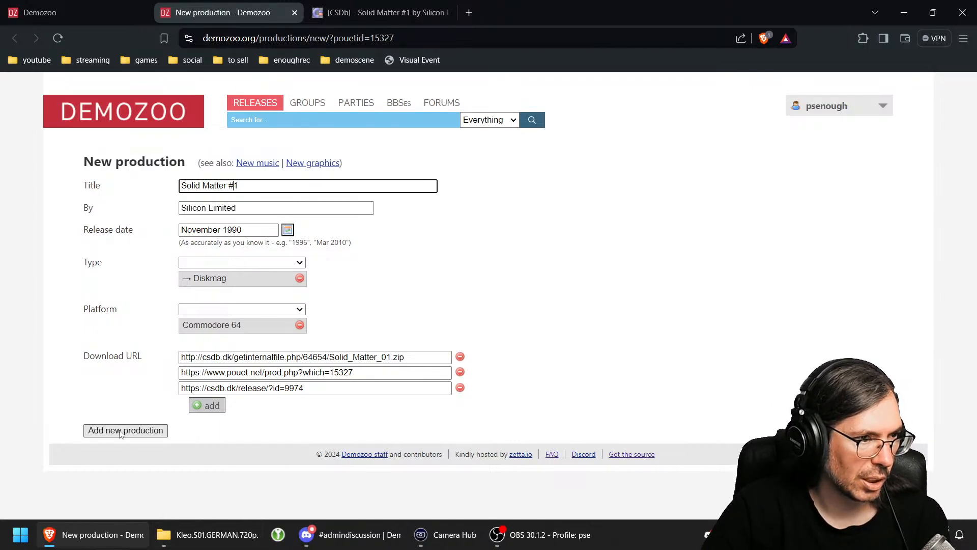
left_click(295, 13)
left_click(294, 13)
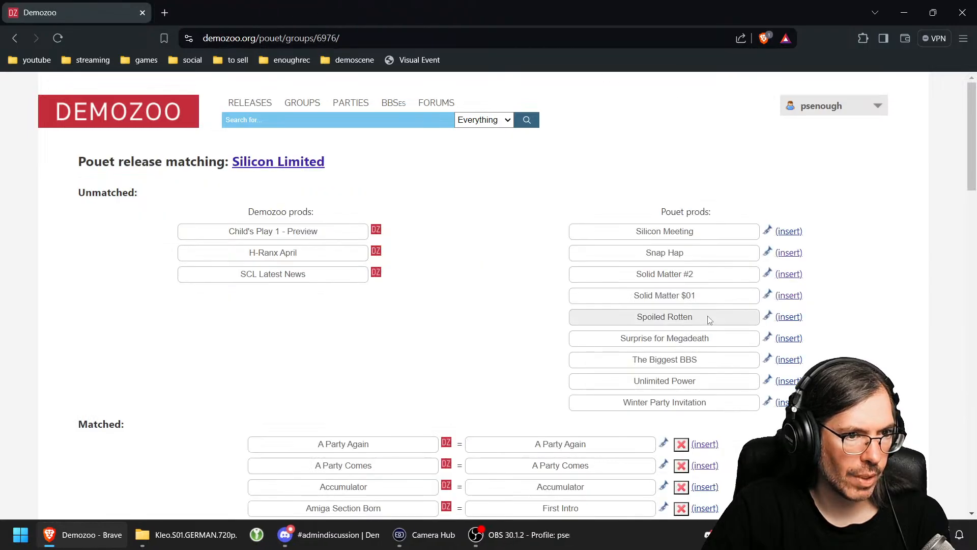
Step: Insert Spoiled Rotten into Demozoo as a Commodore 64 demo released 23 April 1992, and return to the matching page
left_click(789, 317)
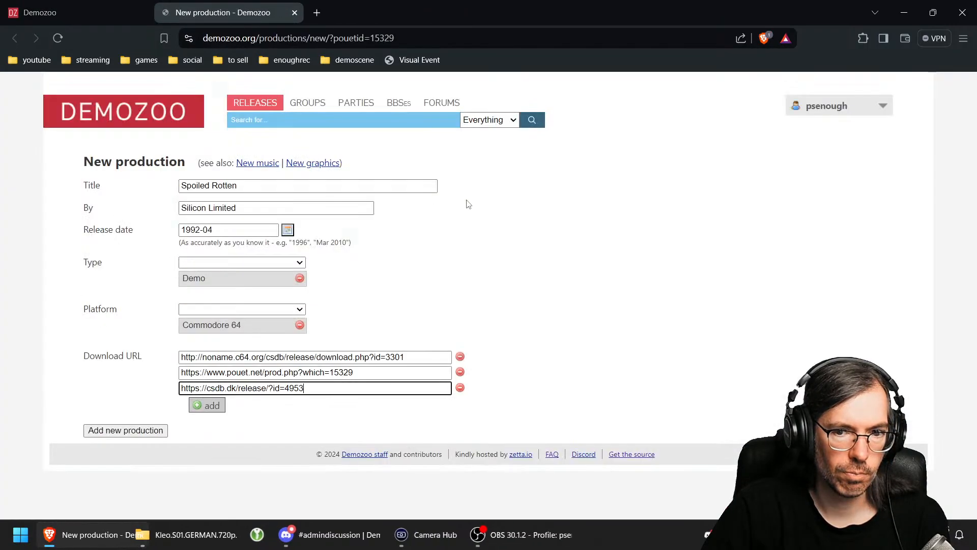
left_click(166, 430)
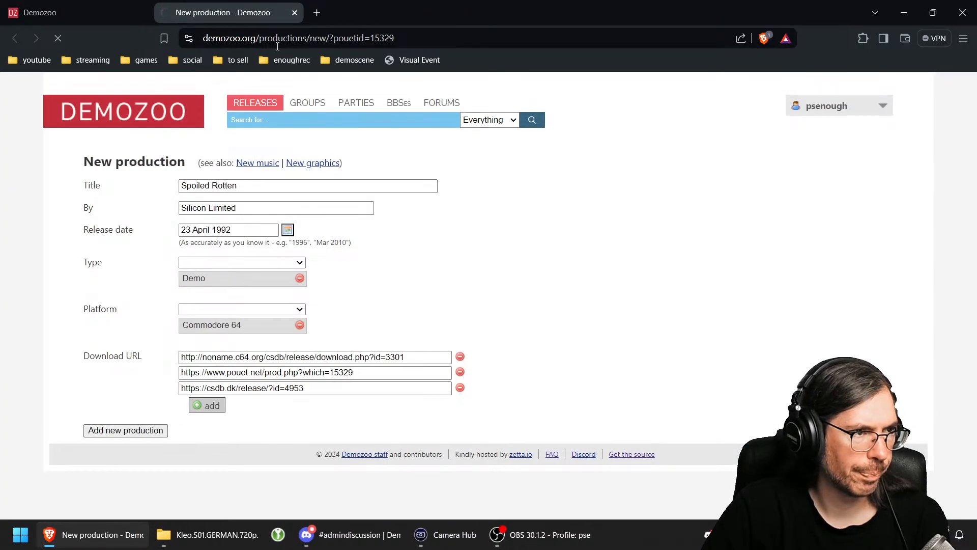
left_click(294, 13)
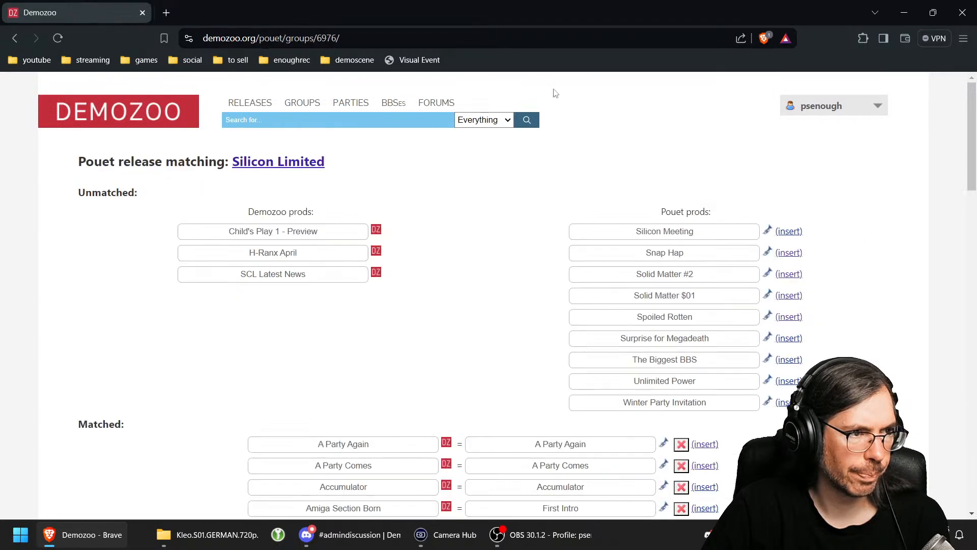
Step: Insert Surprise for Megadeath into Demozoo as a 1991 Commodore 64 demo and review its CSDb entry
left_click(788, 338)
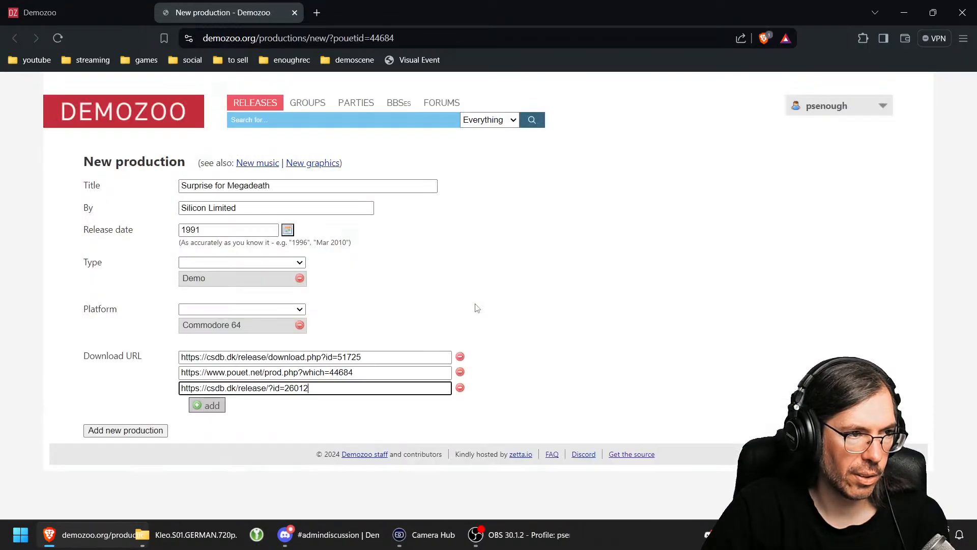
left_click(121, 436)
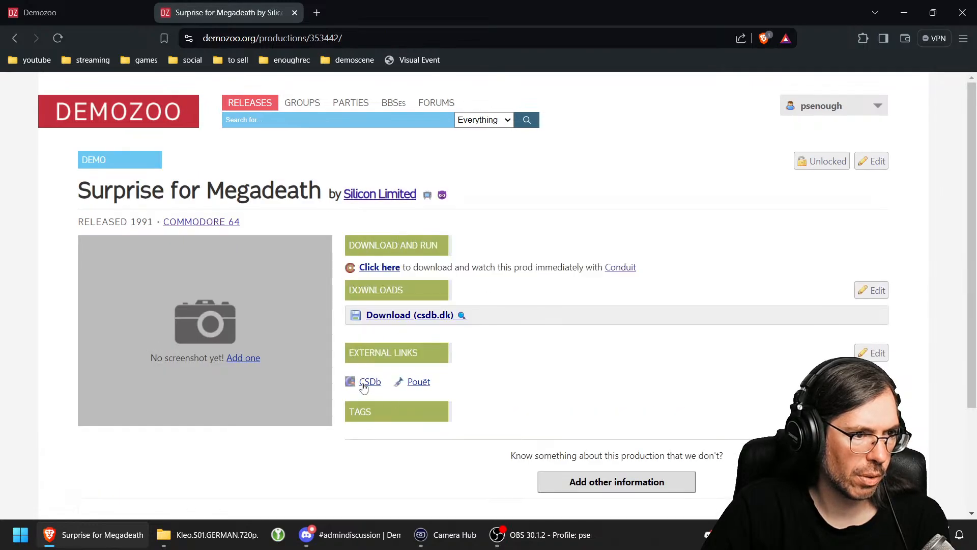
left_click(364, 386)
scroll(461, 353, "down", 3)
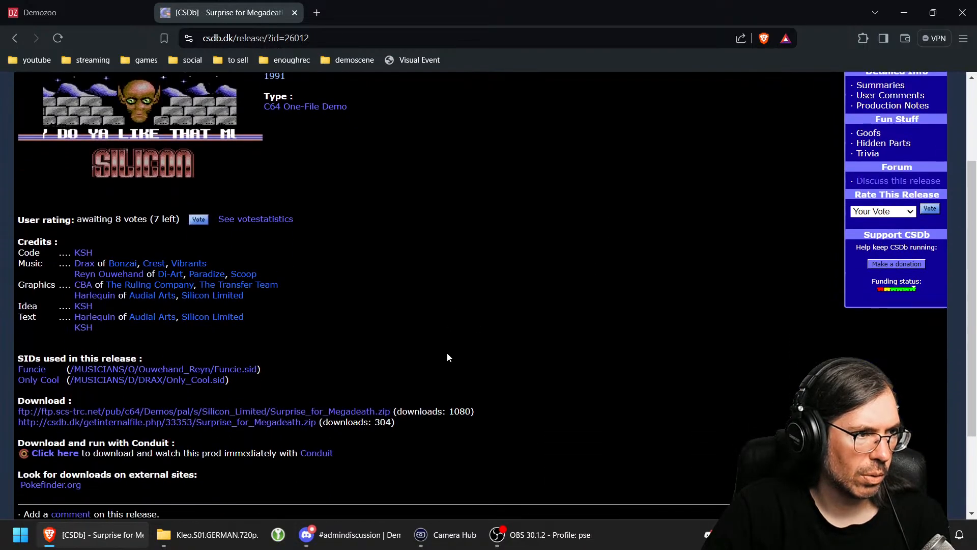
scroll(446, 352, "down", 3)
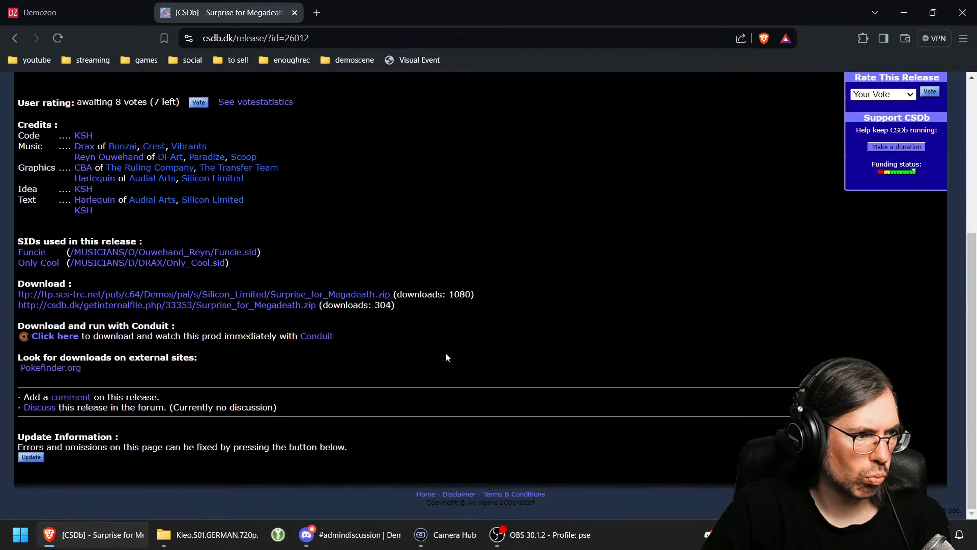
scroll(445, 352, "up", 6)
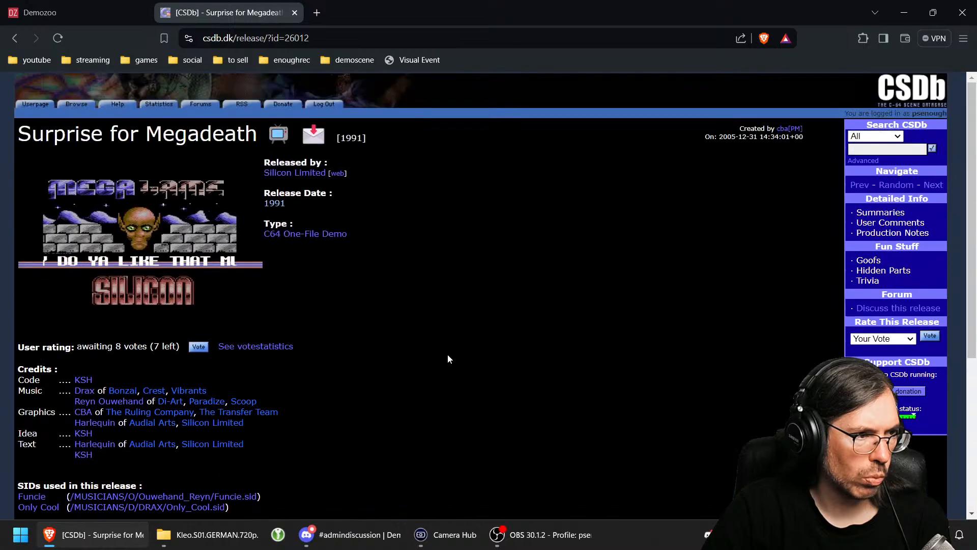
left_click(294, 13)
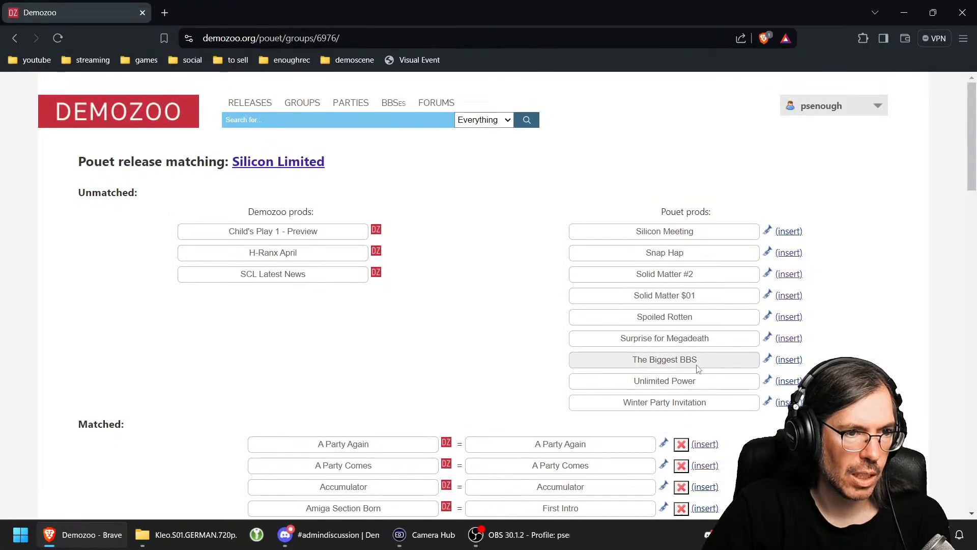
Step: Insert The Biggest BBS into Demozoo as a 1991 Commodore 64 BBStro and check its CSDb entry
left_click(787, 362)
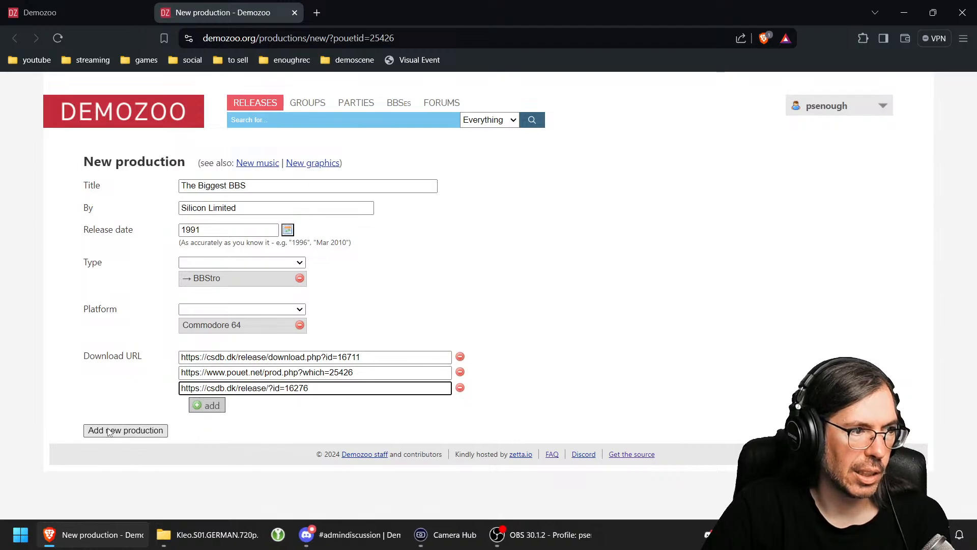
left_click(146, 431)
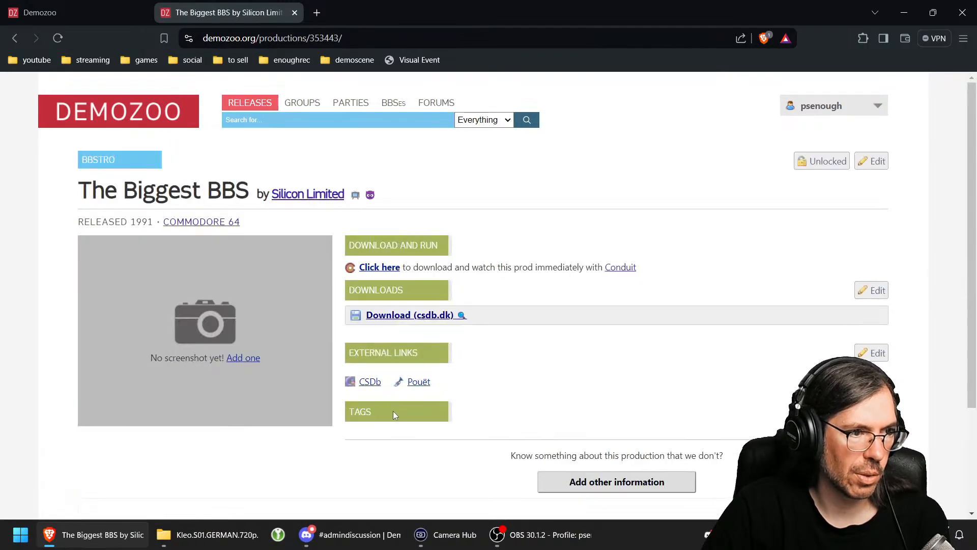
left_click(370, 381)
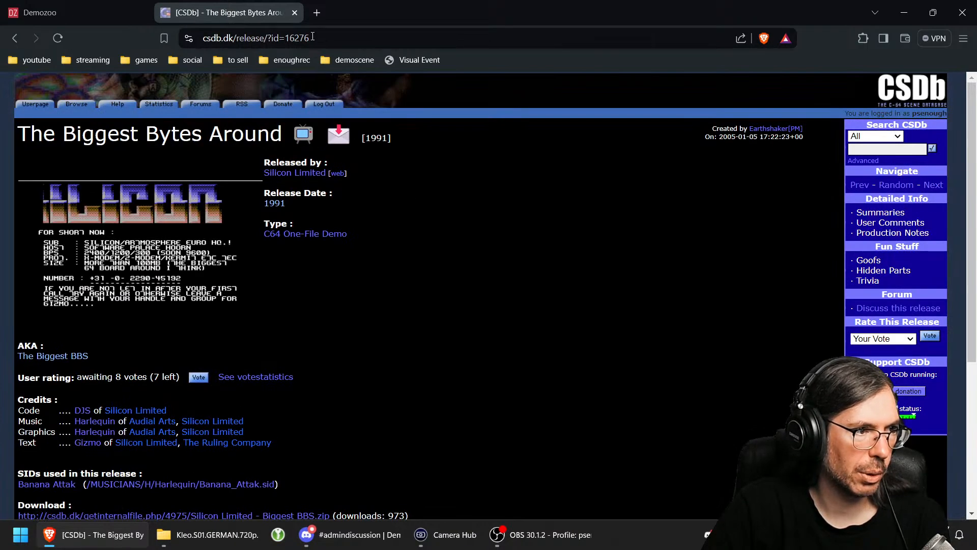
left_click(294, 13)
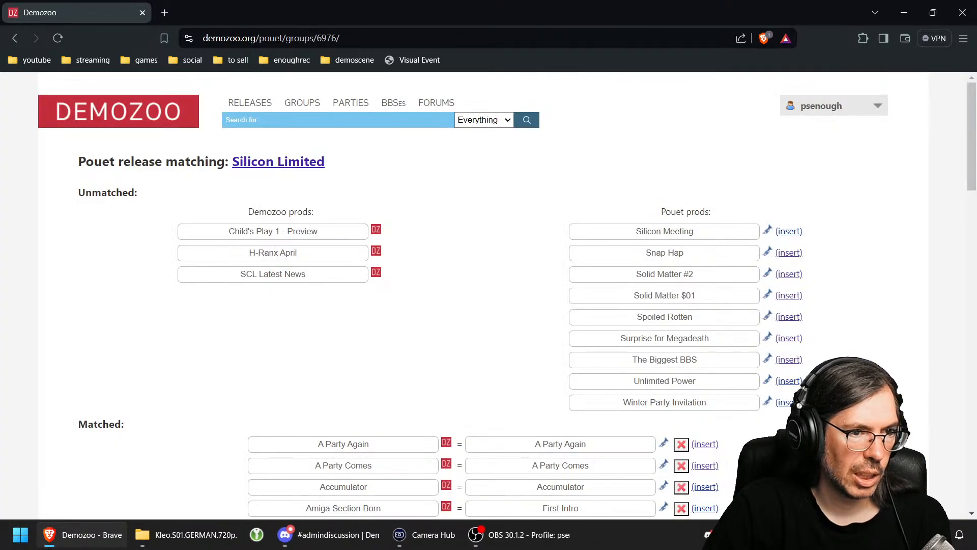
Step: Insert Unlimited Power into Demozoo as a 1993 Commodore 64 demo and return to the matching page
left_click(788, 381)
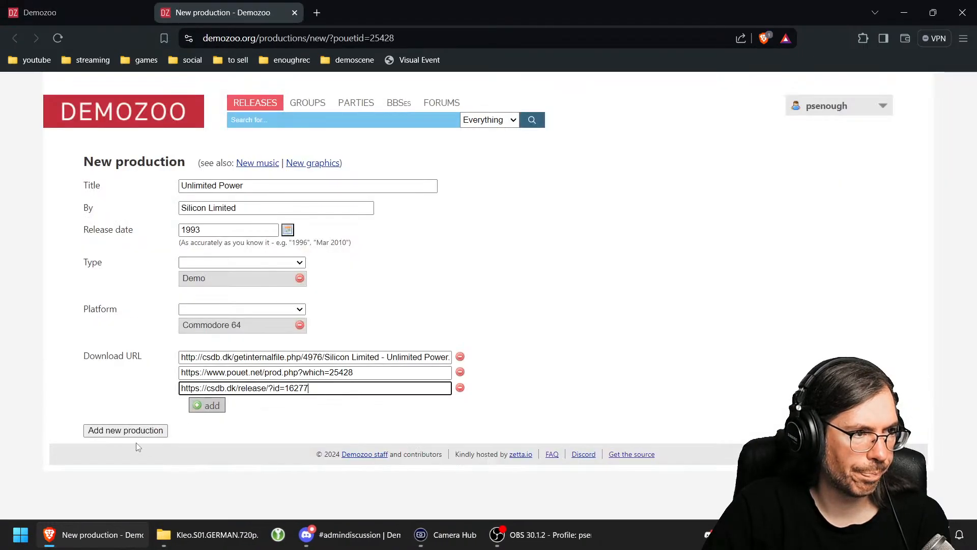
left_click(127, 430)
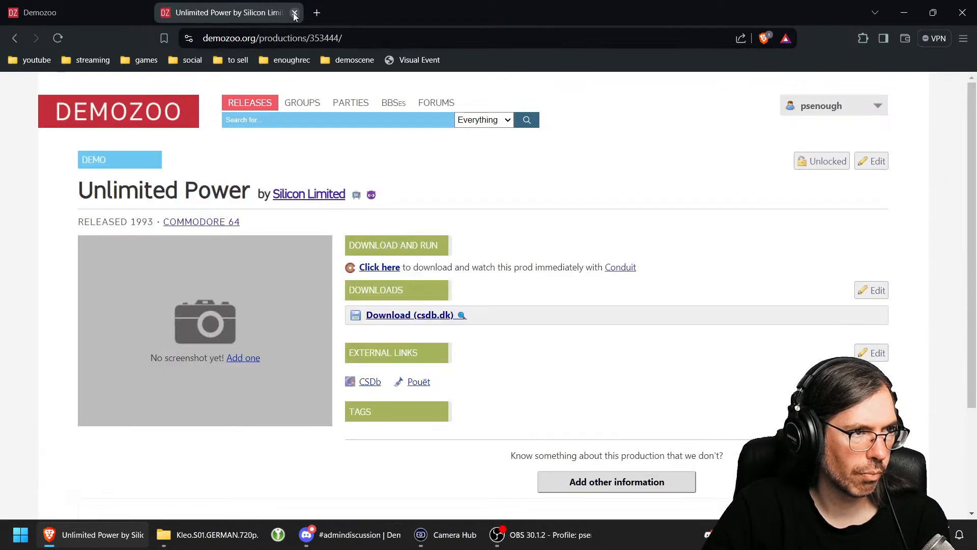
left_click(294, 13)
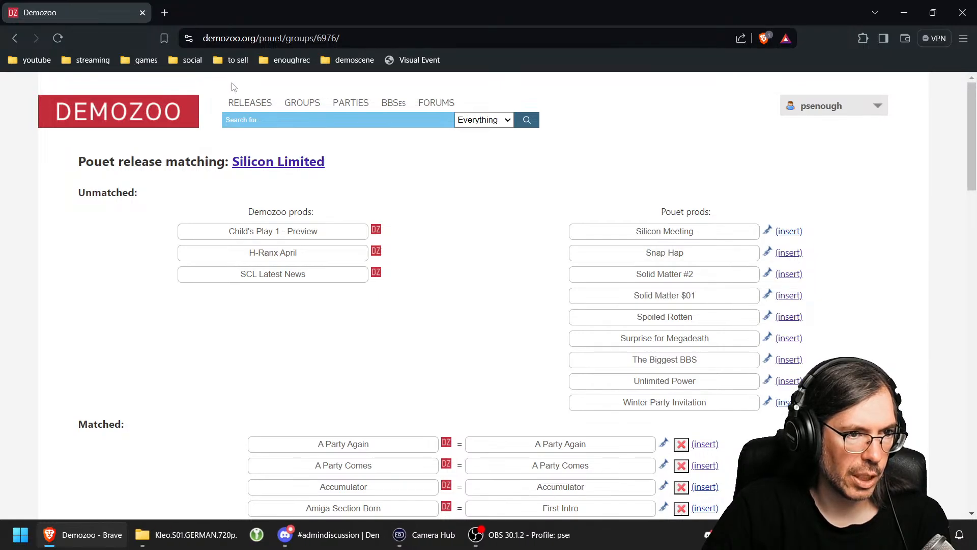
Step: Refresh the matching page and check Winter Party Invitation on Pouet and CSDb, including its Silicon Limited Winter Party 1991 event
left_click(58, 38)
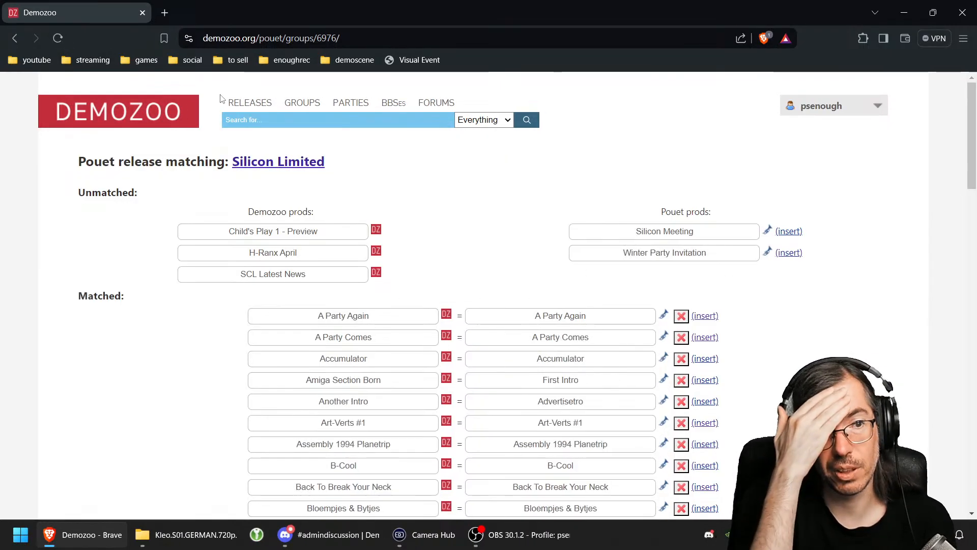
right_click(768, 253)
left_click(795, 266)
left_click(252, 20)
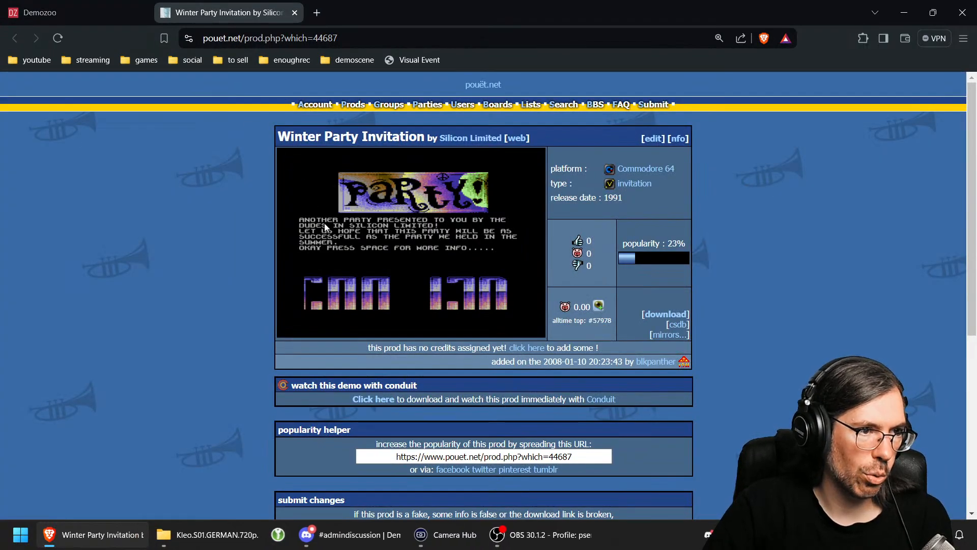
left_click(679, 325)
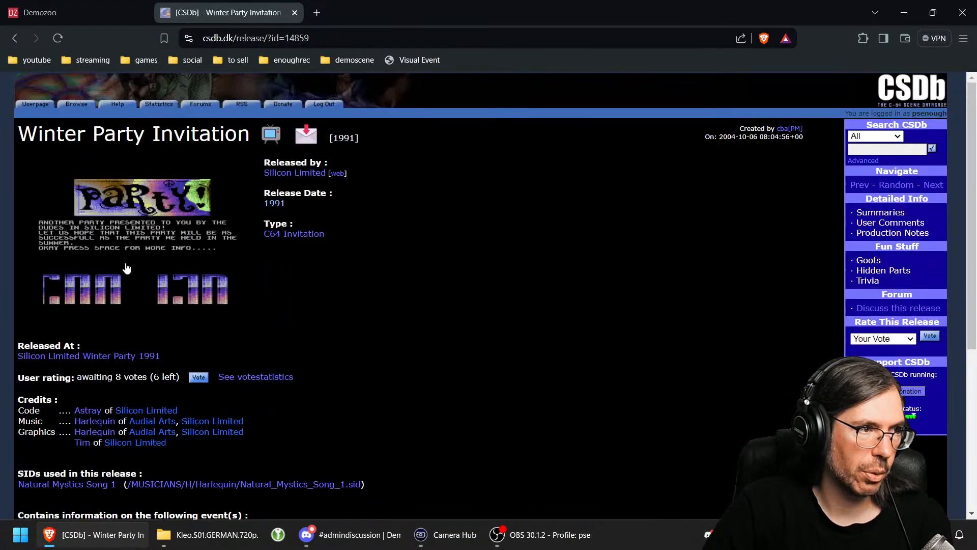
left_click(66, 356)
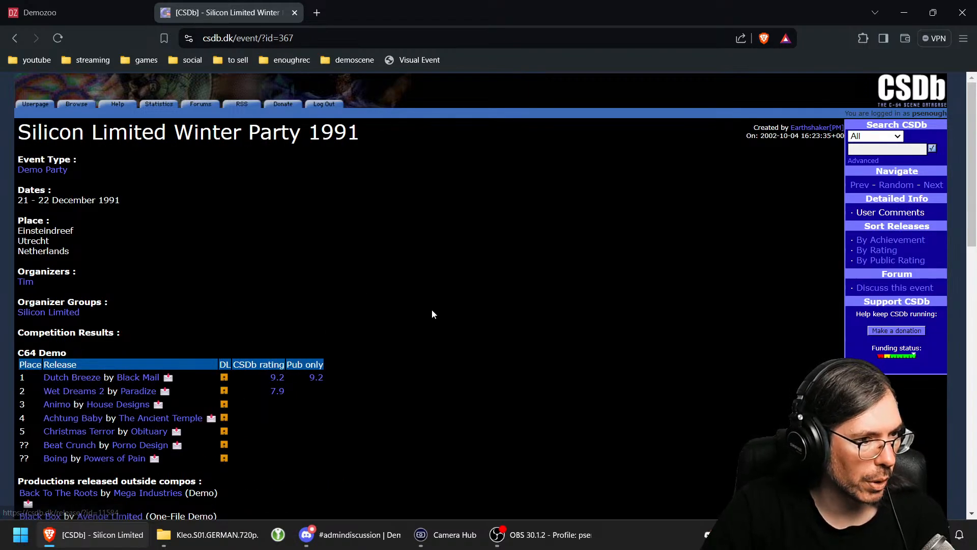
left_click(55, 4)
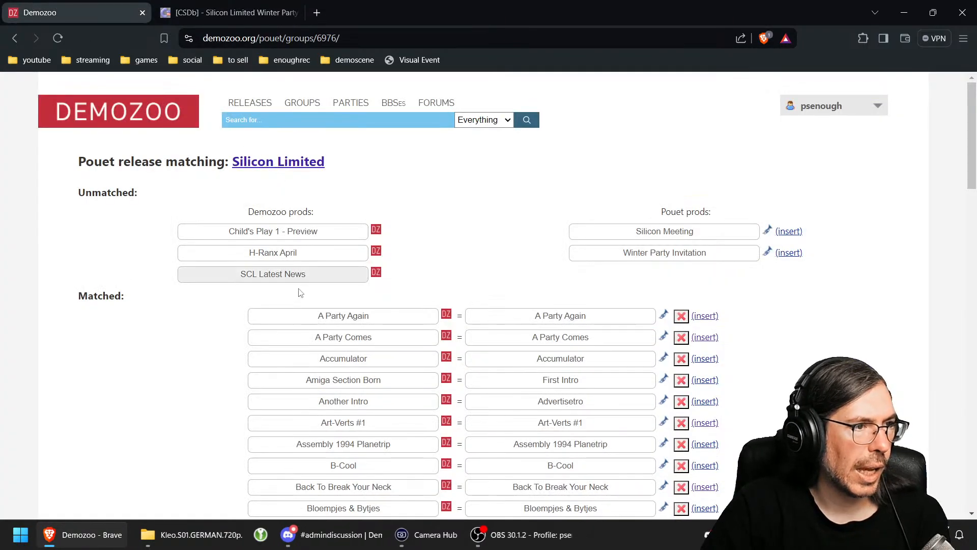
right_click(268, 163)
key("Escape")
left_click(308, 162)
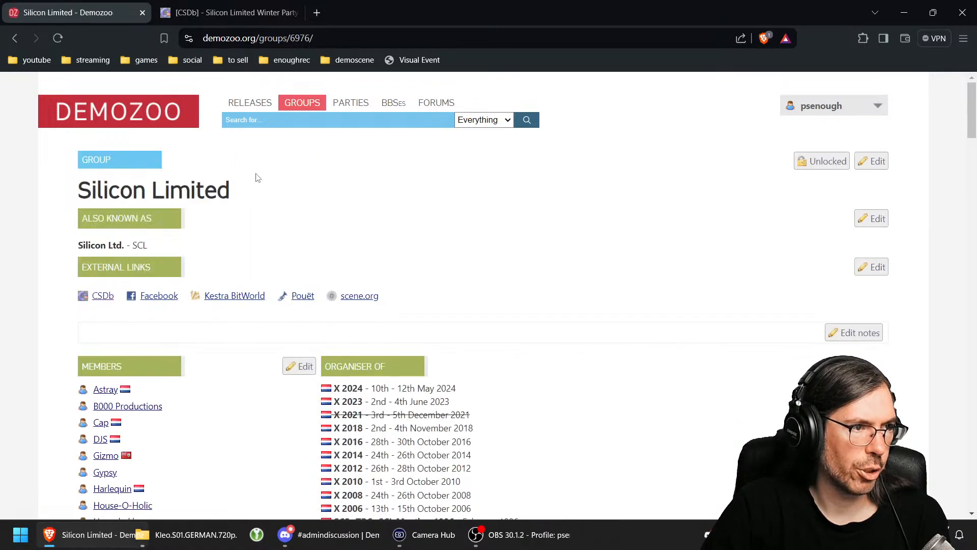
left_click(15, 39)
Step: Open the Silicon Limited group in a separate tab and examine its Silicon Limited Winter Party 1991 page for invitations
right_click(278, 161)
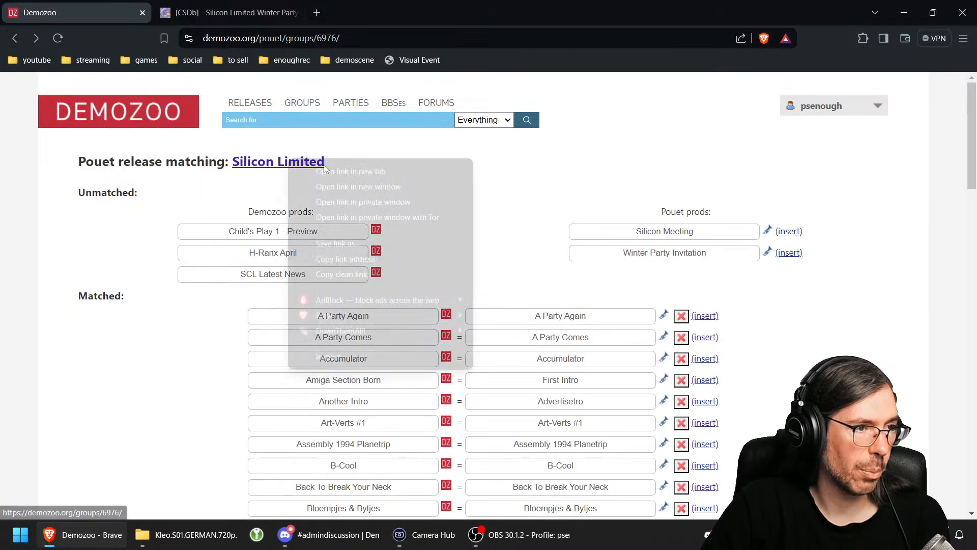
left_click(310, 167)
left_click(391, 20)
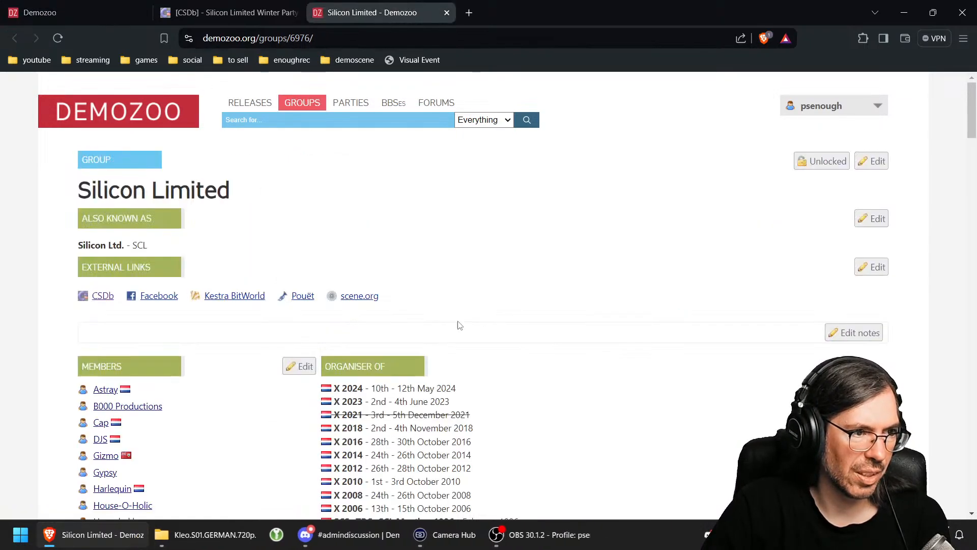
scroll(509, 336, "down", 4)
left_click(263, 16)
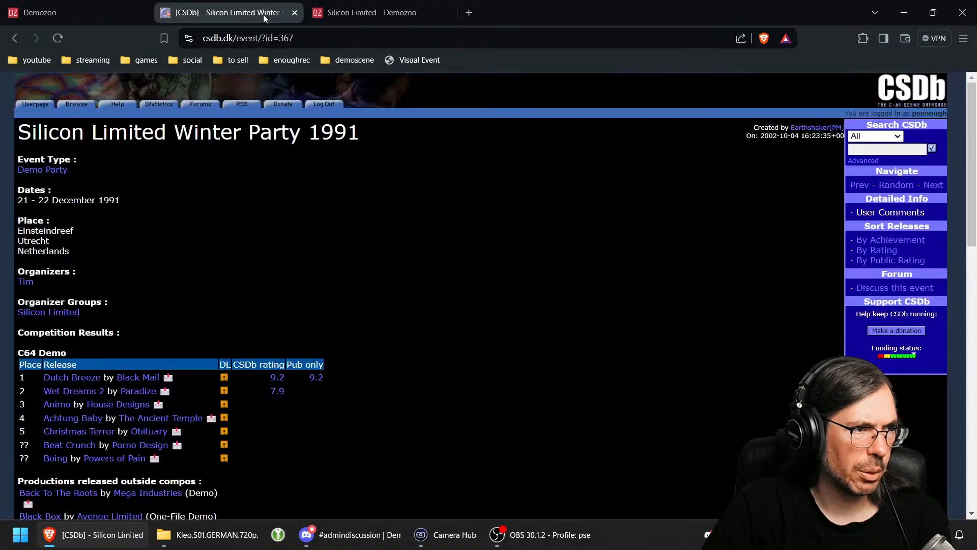
left_click(377, 15)
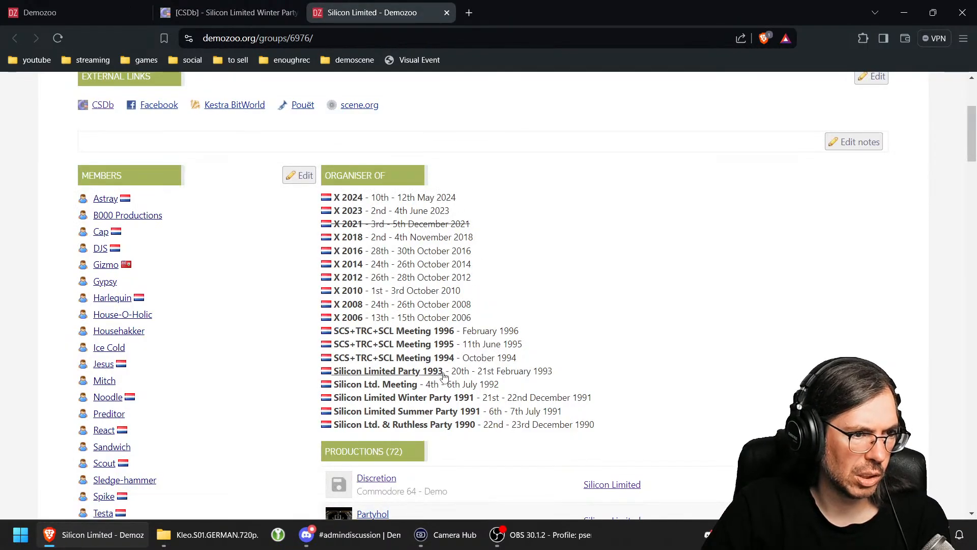
left_click(448, 403)
scroll(388, 327, "down", 3)
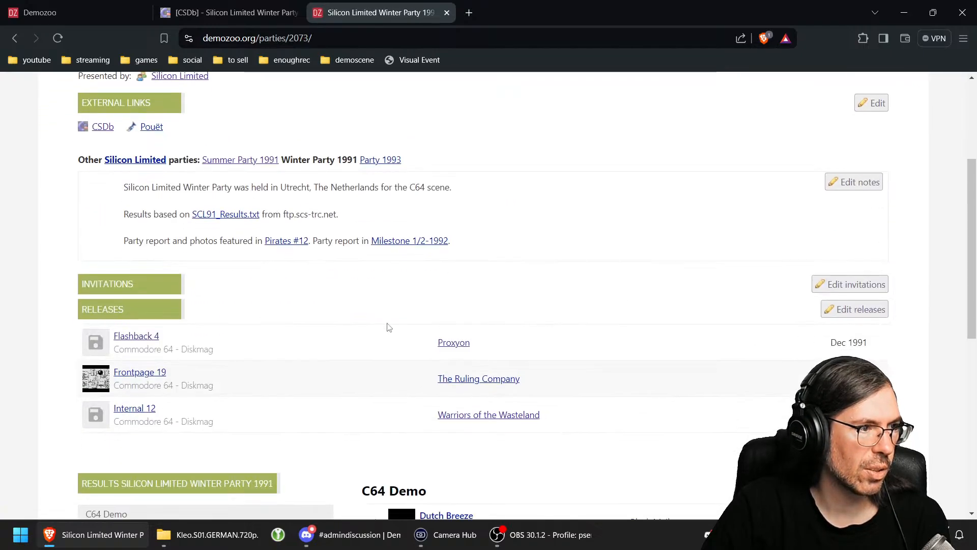
Step: Insert Winter Party Invitation into Demozoo as a 1991 Commodore 64 invitation and review its CSDb entry
left_click(65, 5)
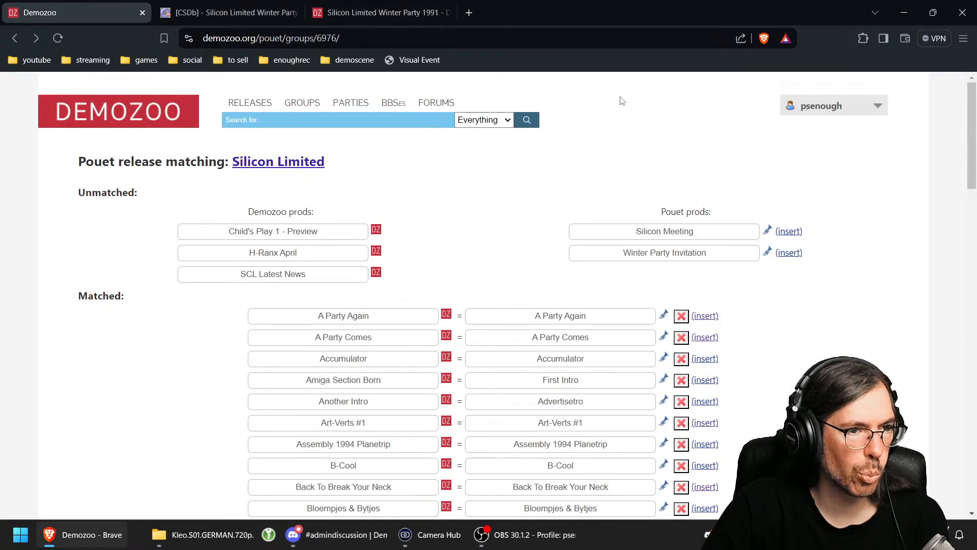
left_click(796, 257)
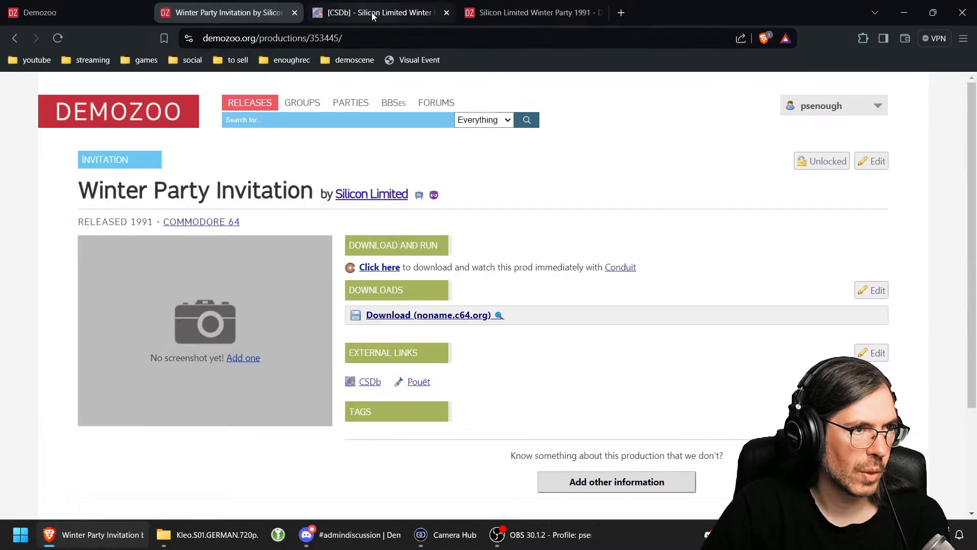
right_click(368, 383)
left_click(442, 178)
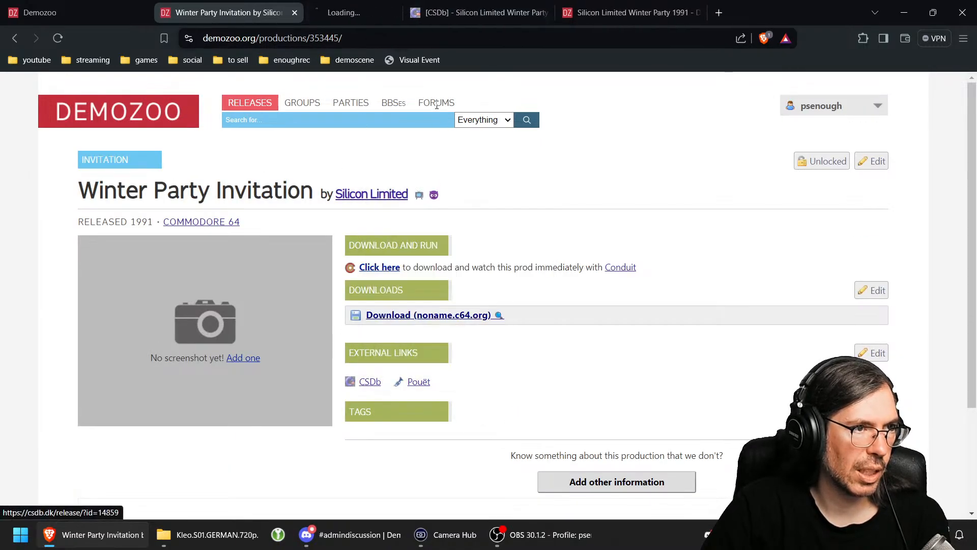
left_click(372, 12)
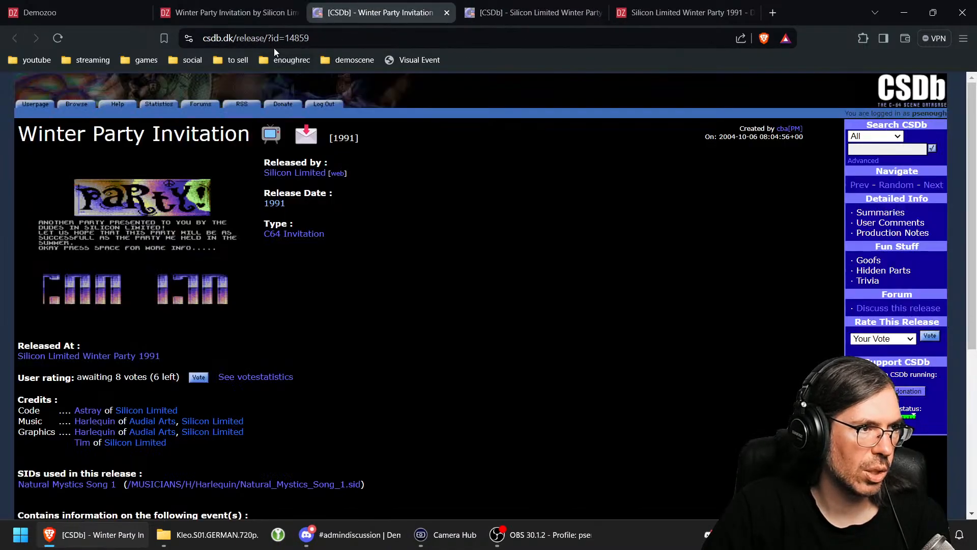
Step: Add Silicon Limited's Winter Party Invitation as an invitation for Silicon Limited Winter Party 1991 and review the updated party page
left_click(672, 12)
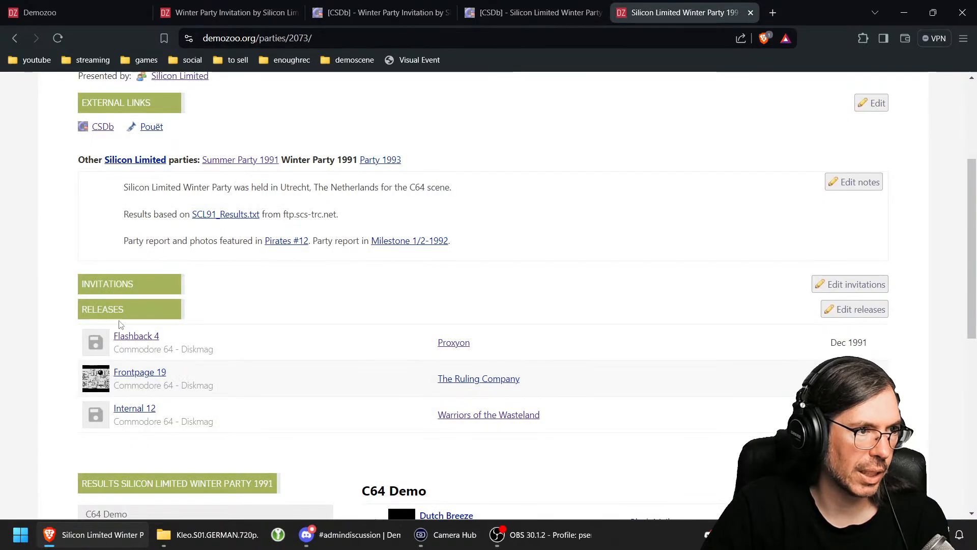
left_click(832, 285)
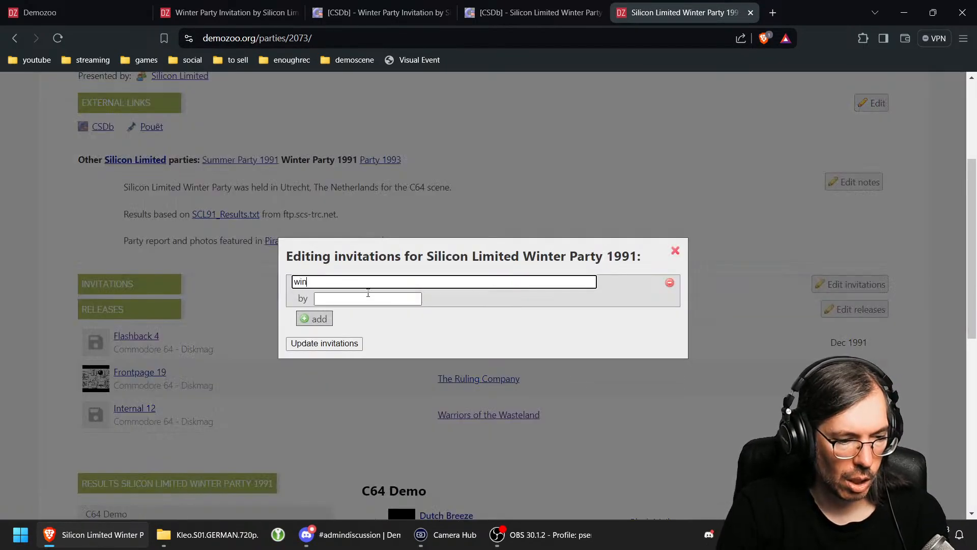
type("winter party inv")
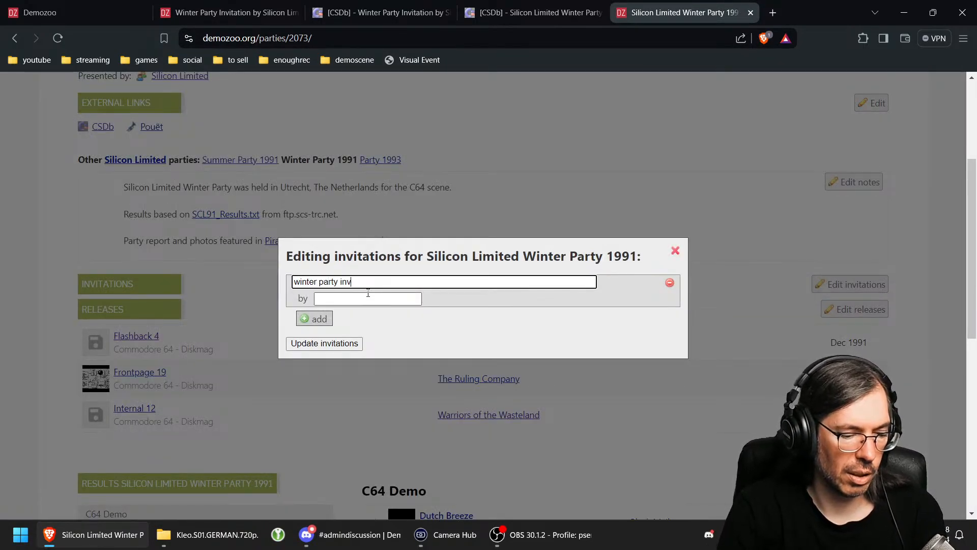
key("ctrl+BackSpace")
key("ctrl+BackSpace")
type("patatio")
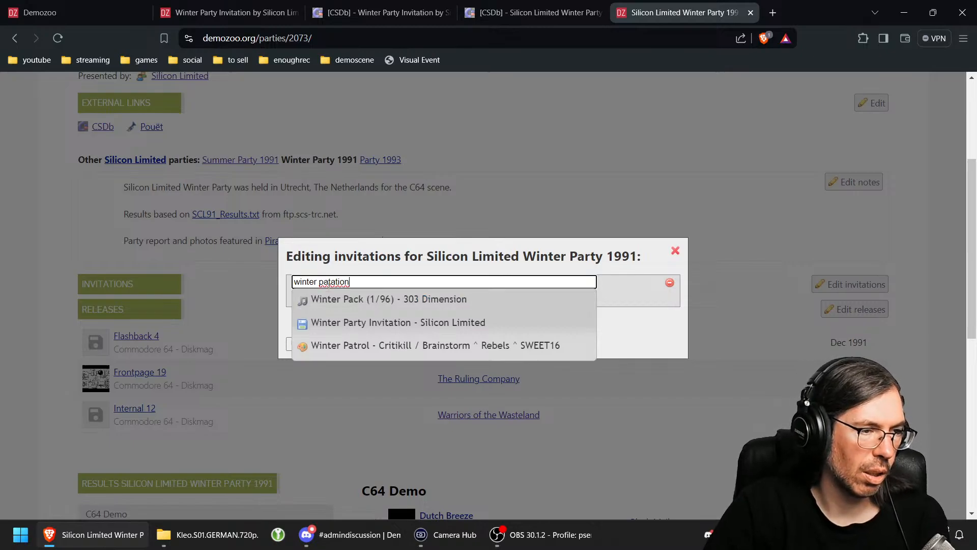
left_click_drag(316, 282, 526, 258)
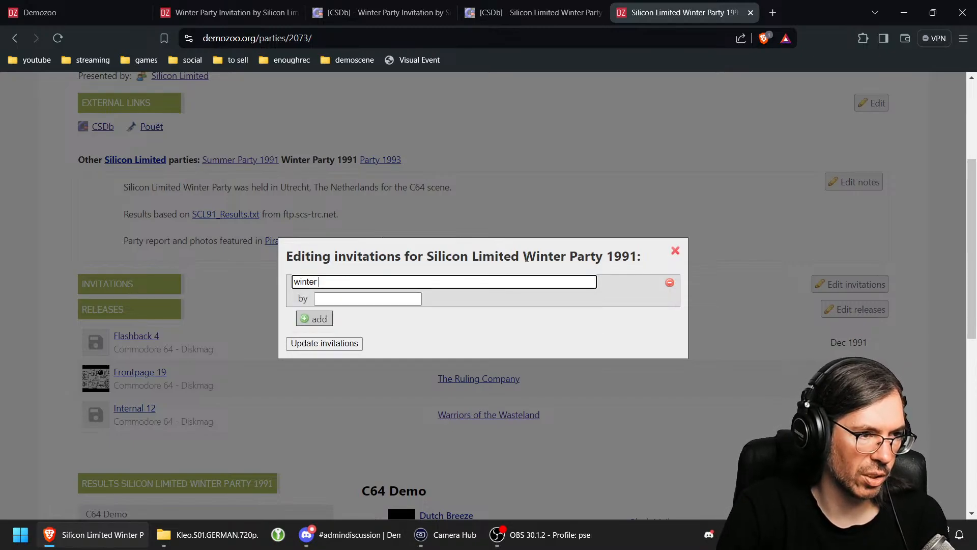
type("party invit")
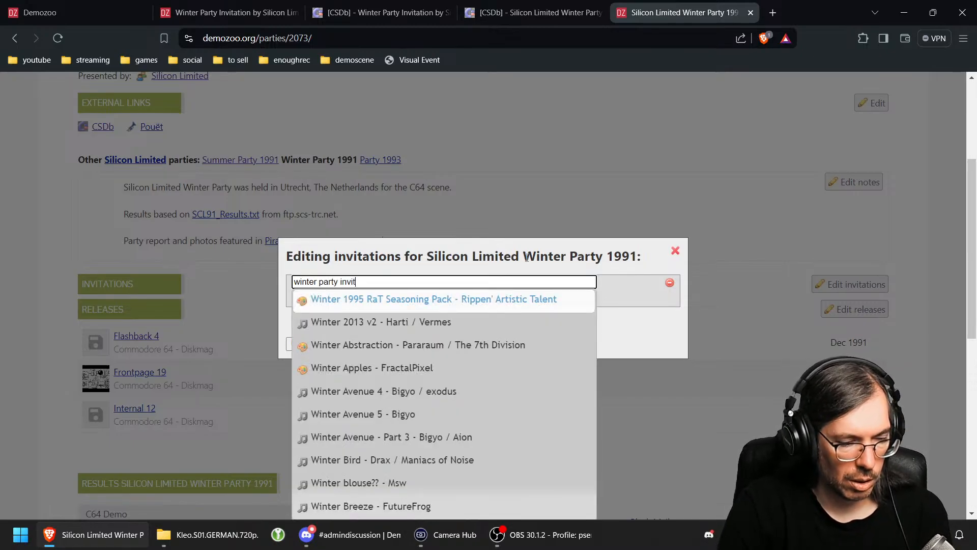
key("BackSpace")
key("BackSpace")
key("BackSpace")
type("on")
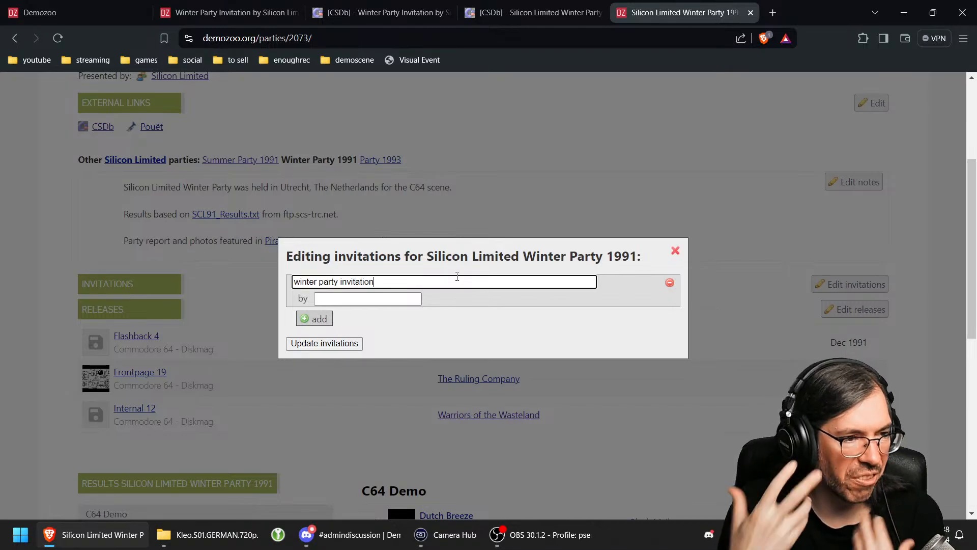
key("Down")
left_click(427, 304)
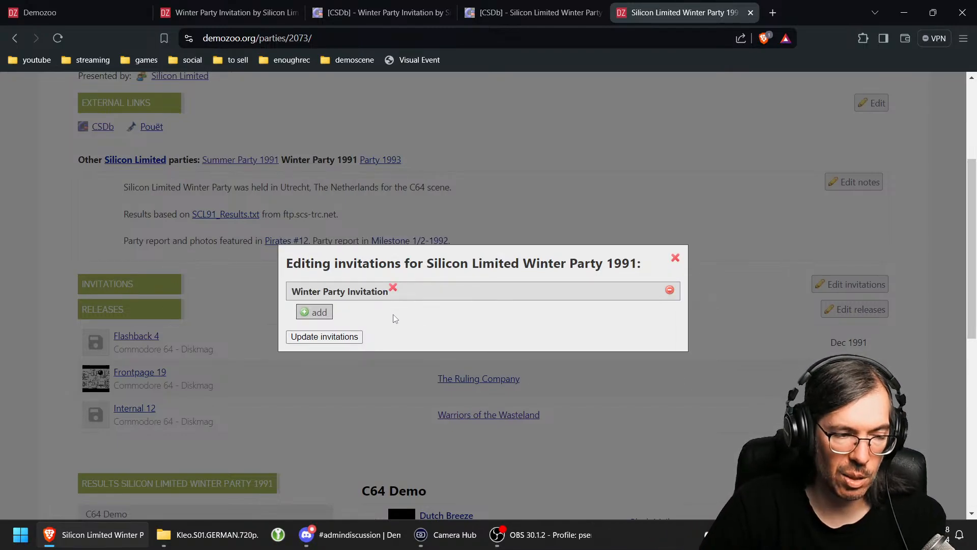
left_click(336, 337)
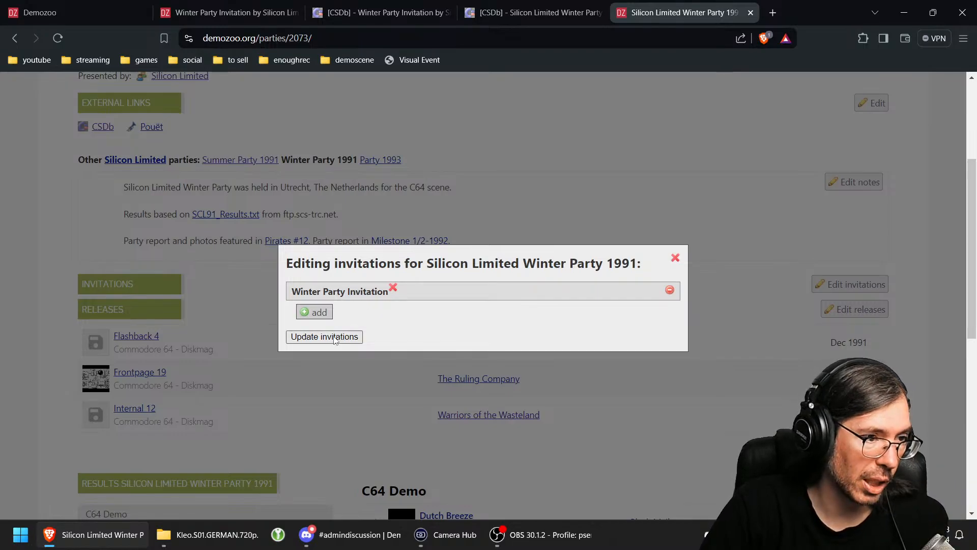
scroll(491, 258, "down", 1)
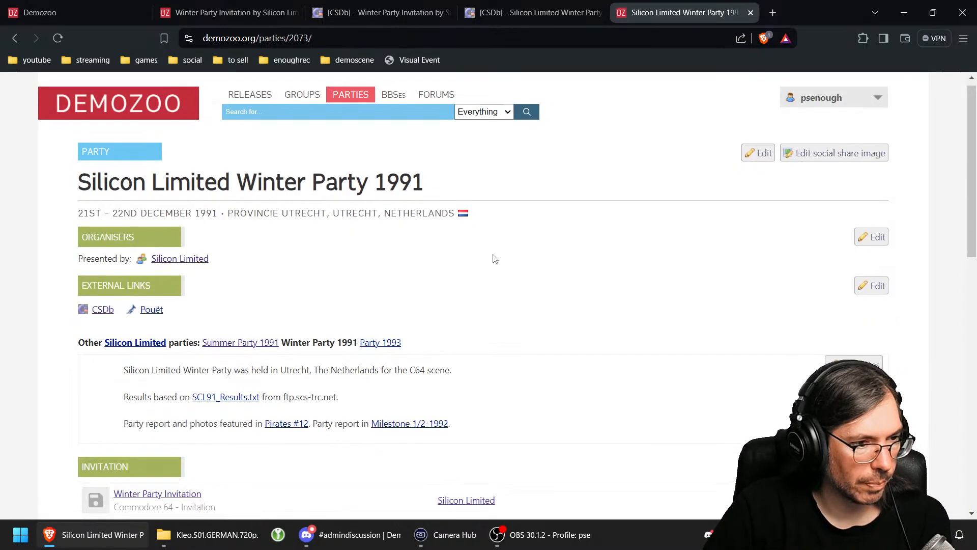
scroll(499, 264, "down", 4)
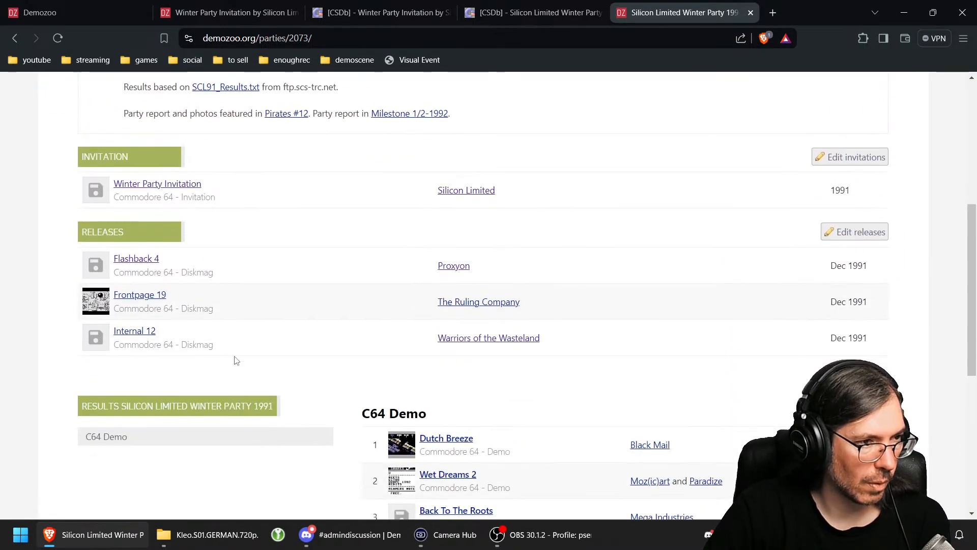
scroll(321, 198, "down", 1)
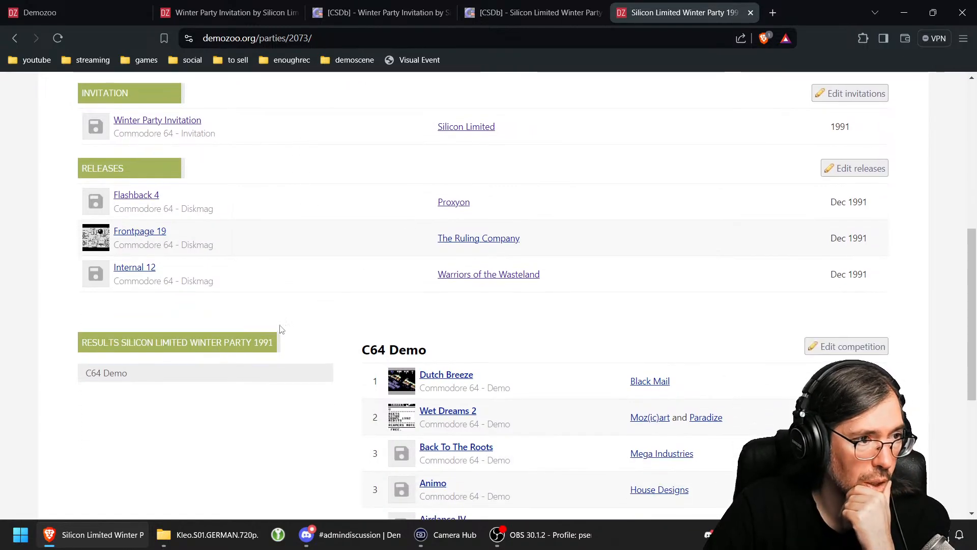
scroll(197, 174, "up", 4)
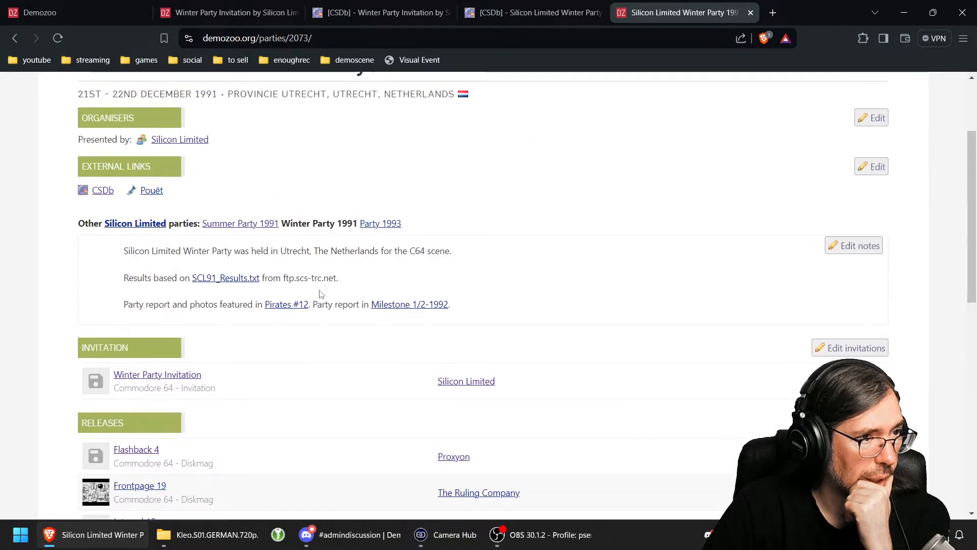
Step: Check the unmatched Silicon Meeting on Pouet and CSDb, including its SCS+TRC+SCL Meeting May 1994 event
left_click(81, 16)
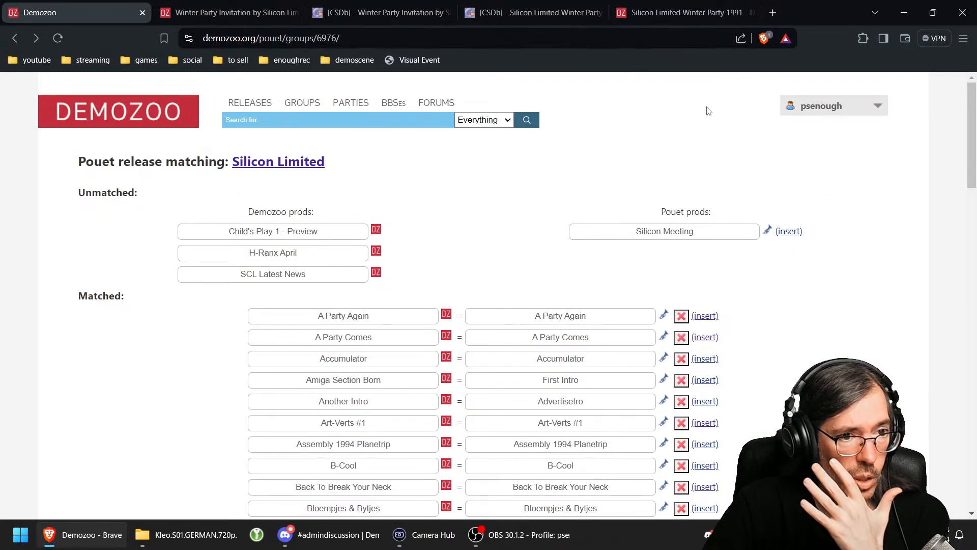
right_click(769, 233)
left_click(807, 243)
left_click(226, 18)
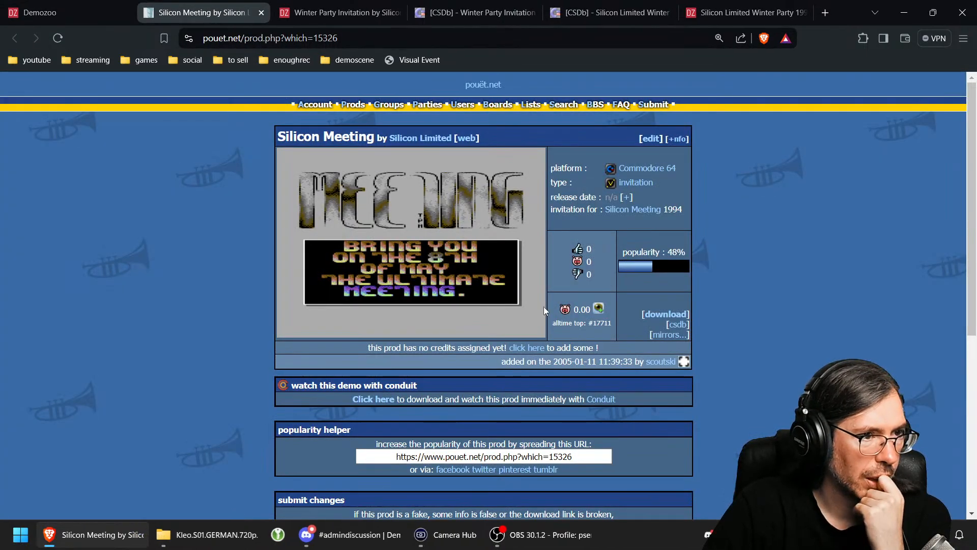
left_click(678, 325)
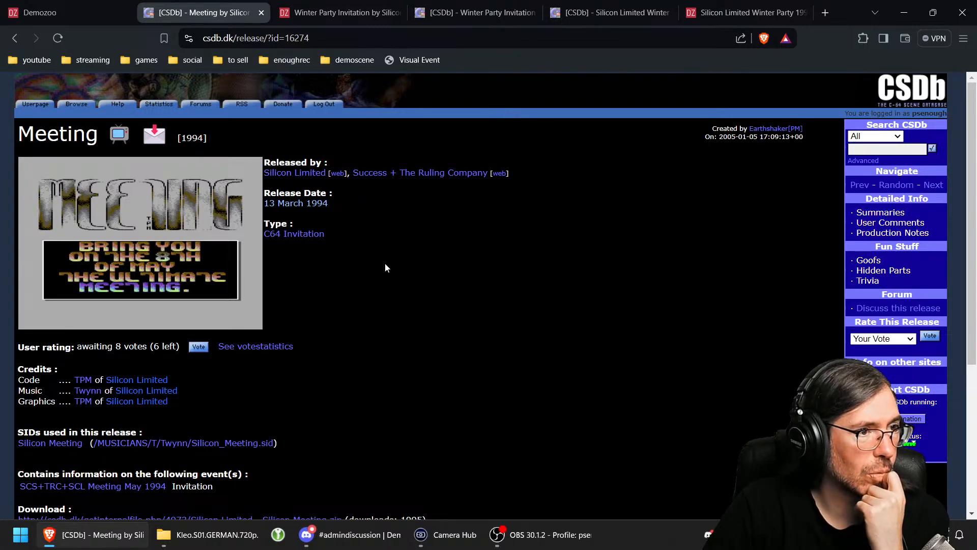
scroll(385, 268, "down", 1)
left_click(85, 423)
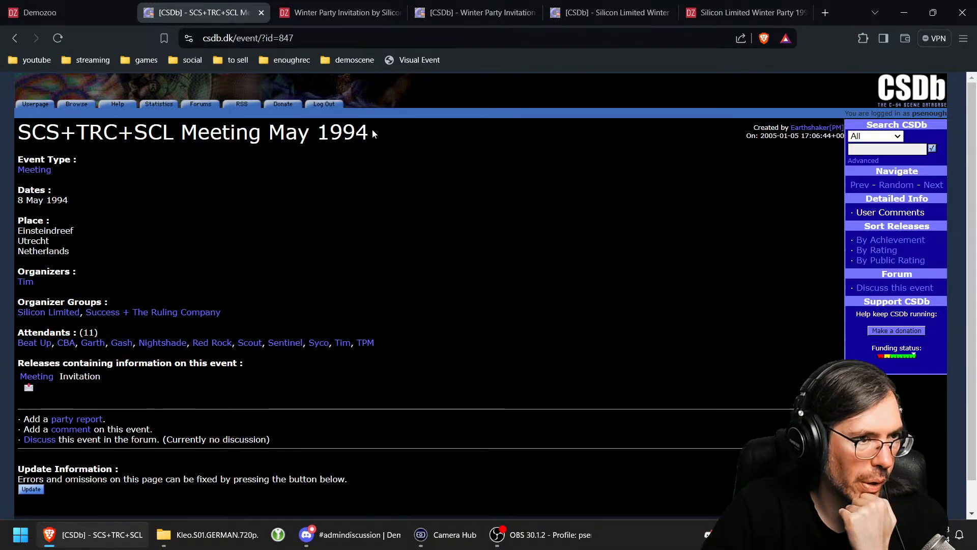
Step: Search Demozoo for SCS+TRC+SCL and examine the 1994 meeting's date, organisers and invitations against the CSDb event
left_click_drag(377, 132, 13, 135)
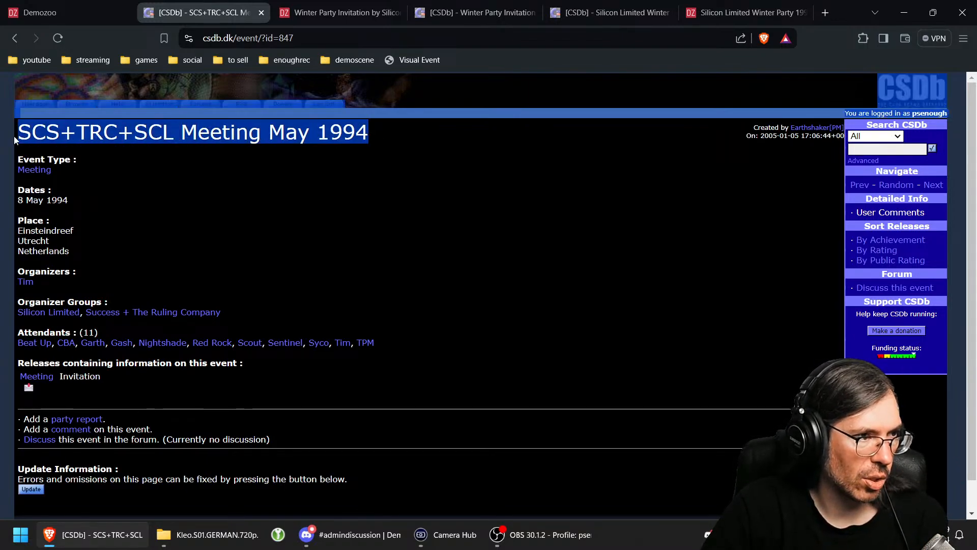
left_click(386, 141)
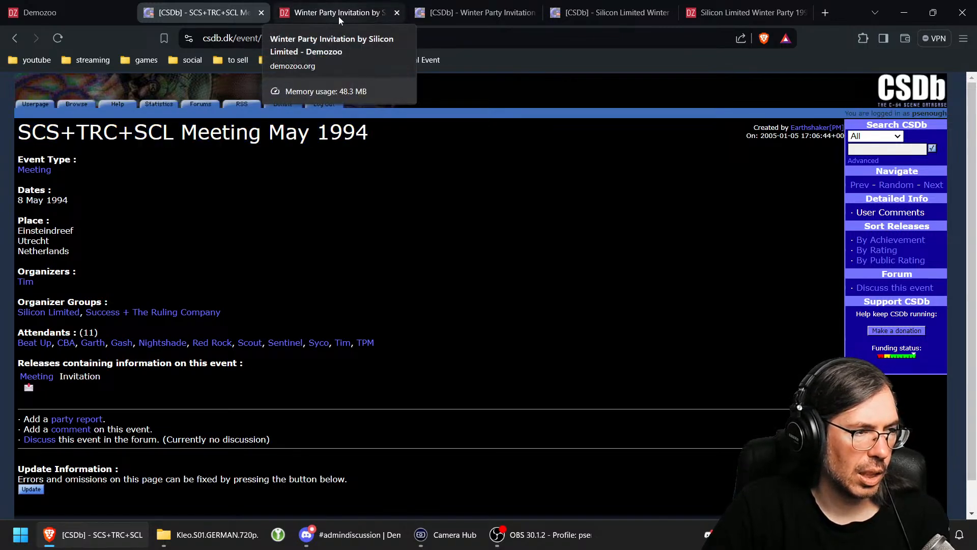
left_click_drag(174, 134, 19, 137)
key("ctrl+c")
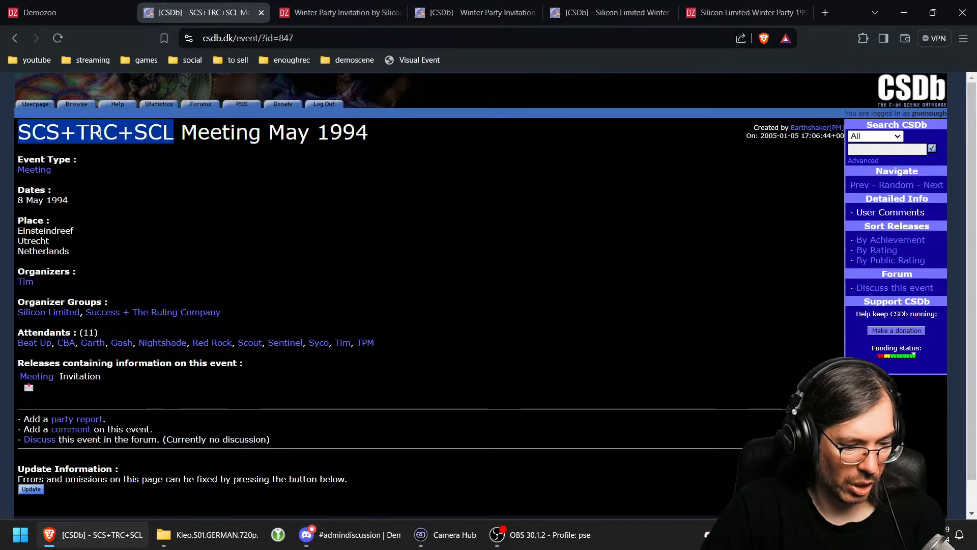
left_click(326, 20)
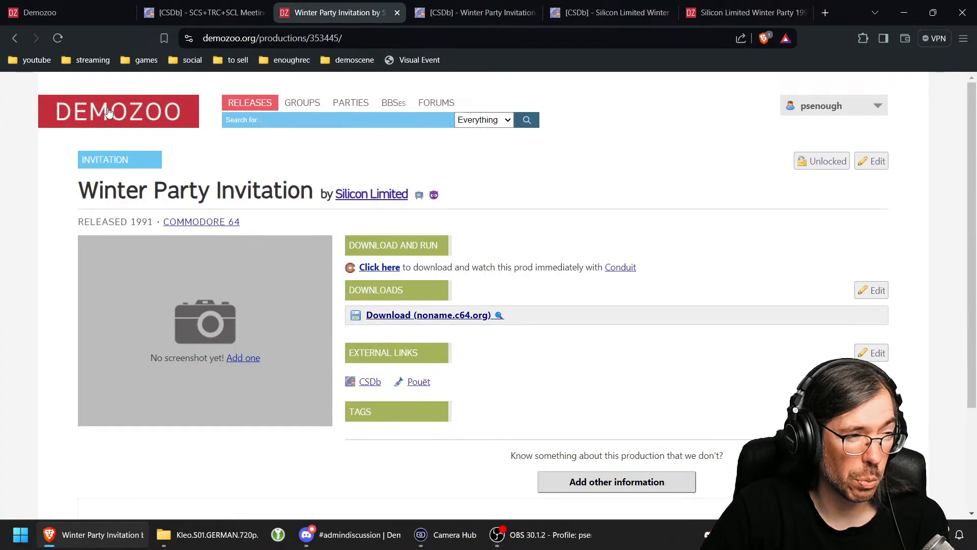
left_click(283, 125)
key("ctrl+v")
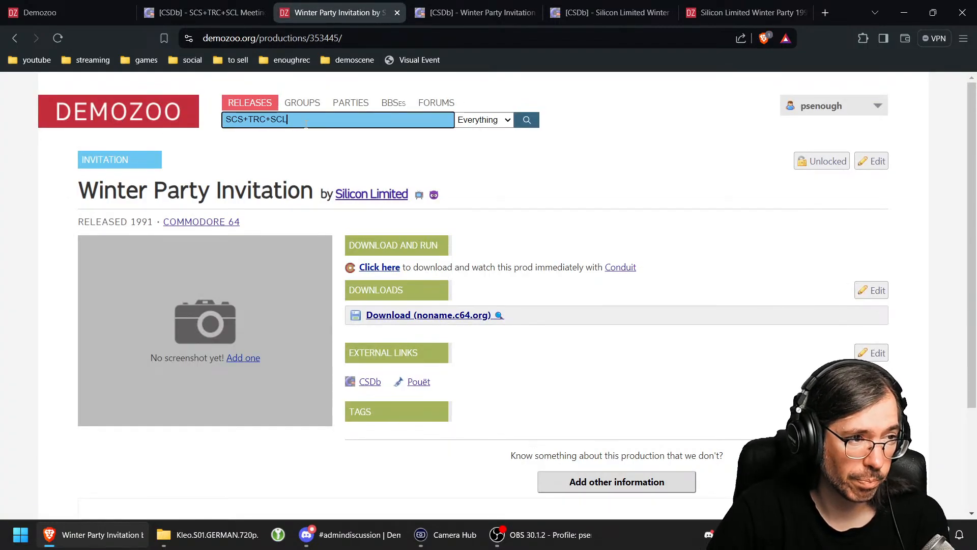
key("Return")
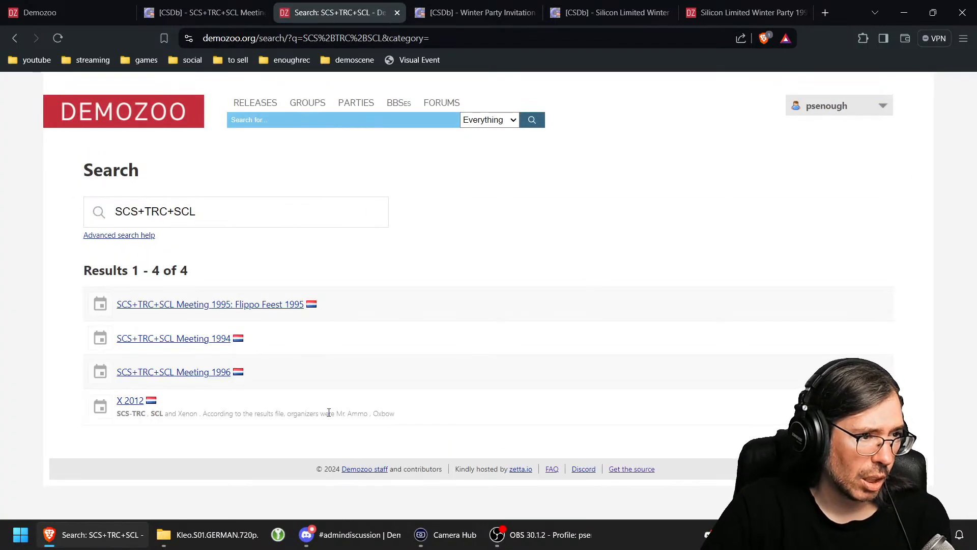
left_click(198, 342)
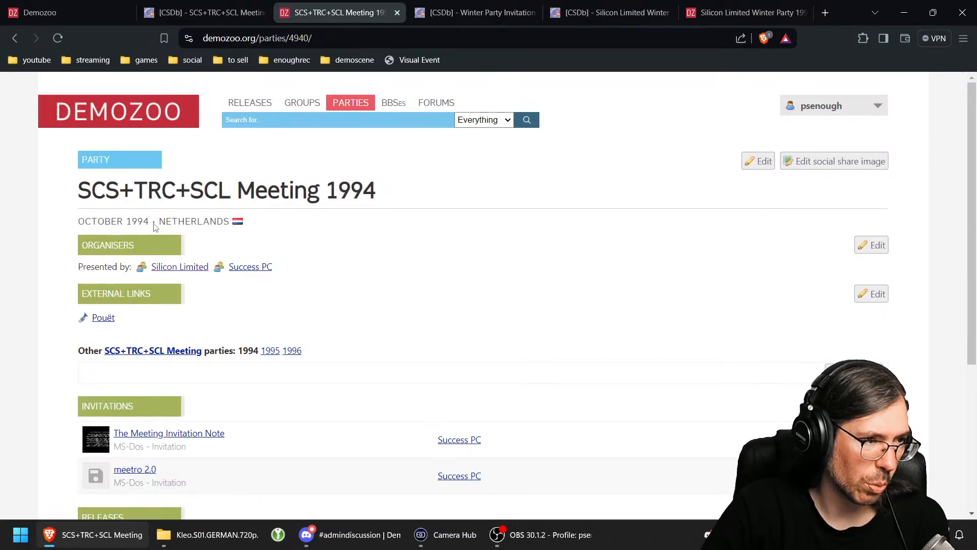
scroll(429, 329, "down", 1)
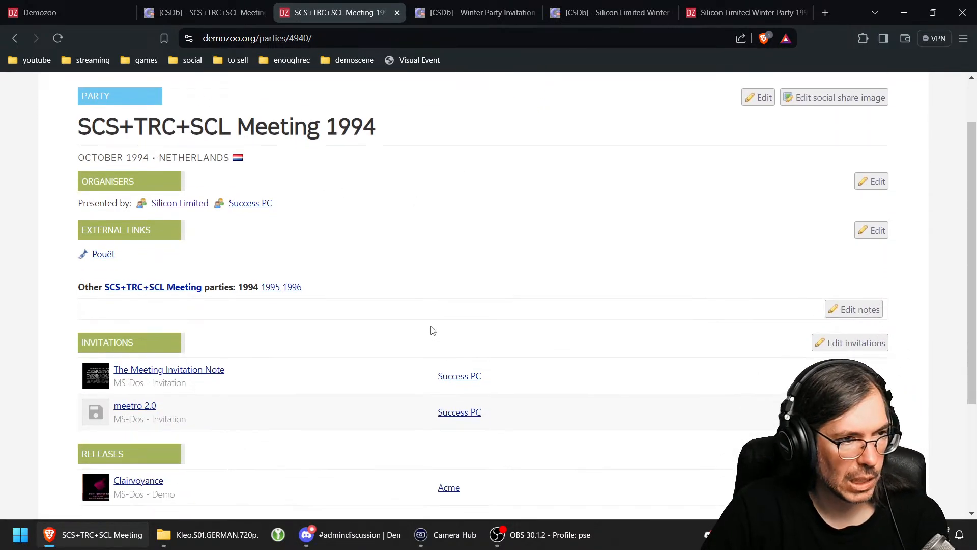
scroll(511, 319, "up", 1)
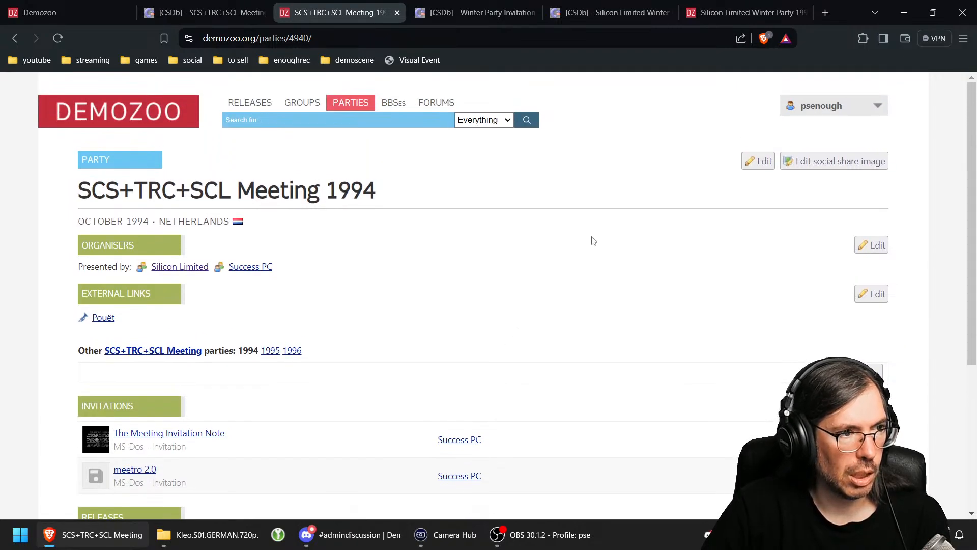
Step: Rename the 1994 party to SCS+TRC+SCL Meeting October 1994 and review its updated page
left_click(758, 162)
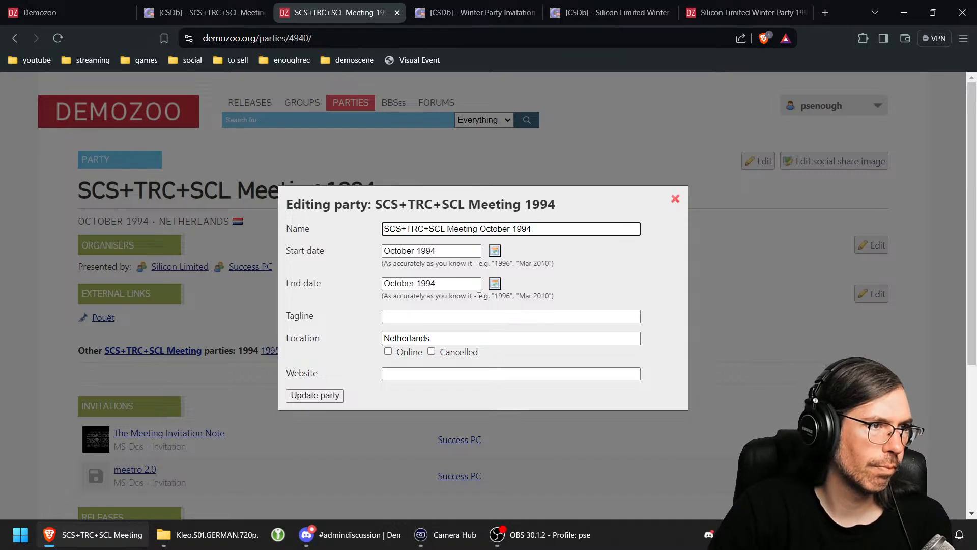
left_click(209, 12)
left_click(326, 12)
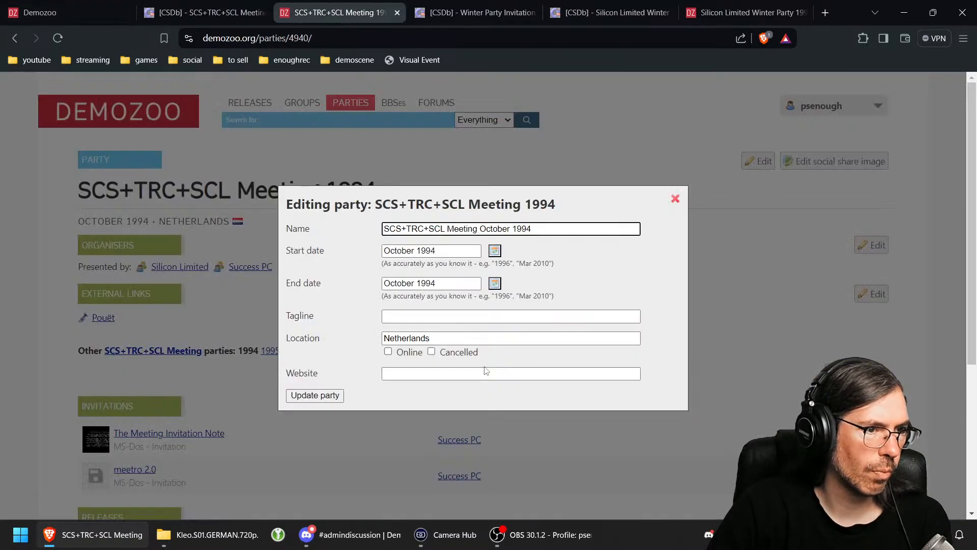
left_click(312, 396)
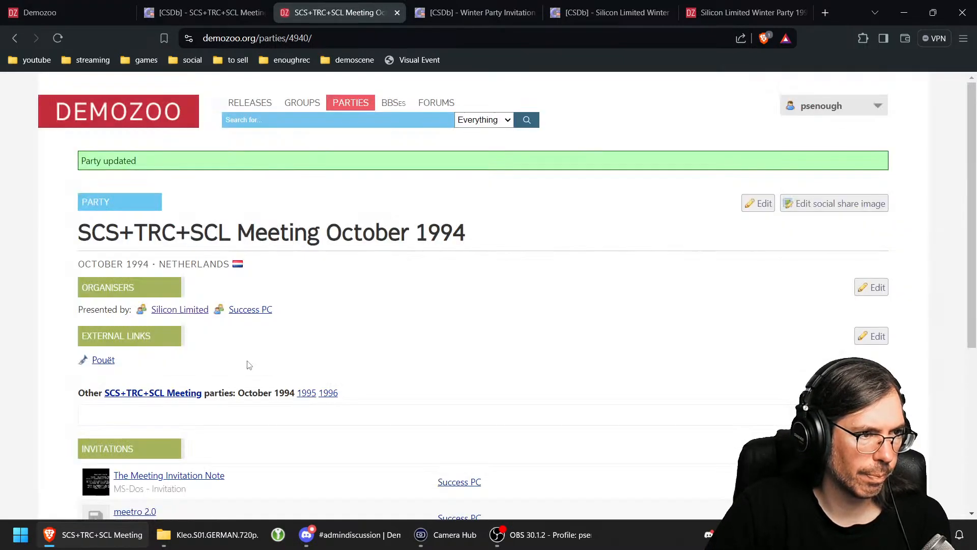
scroll(266, 366, "down", 1)
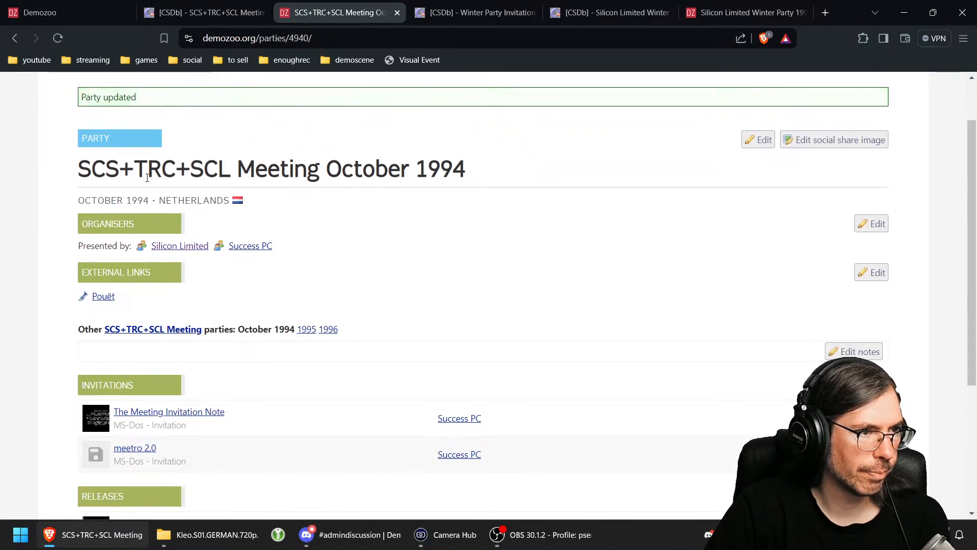
scroll(371, 246, "down", 2)
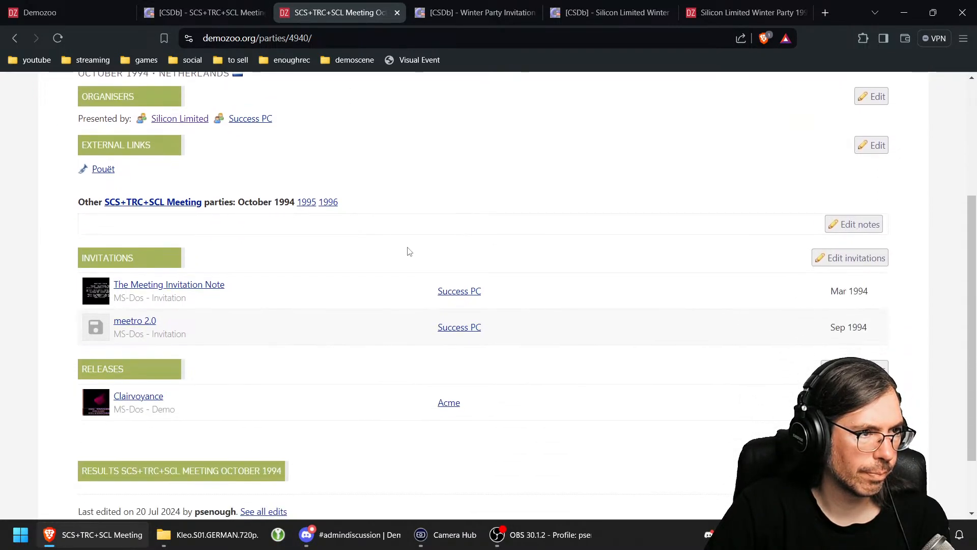
scroll(408, 252, "up", 1)
scroll(407, 255, "up", 1)
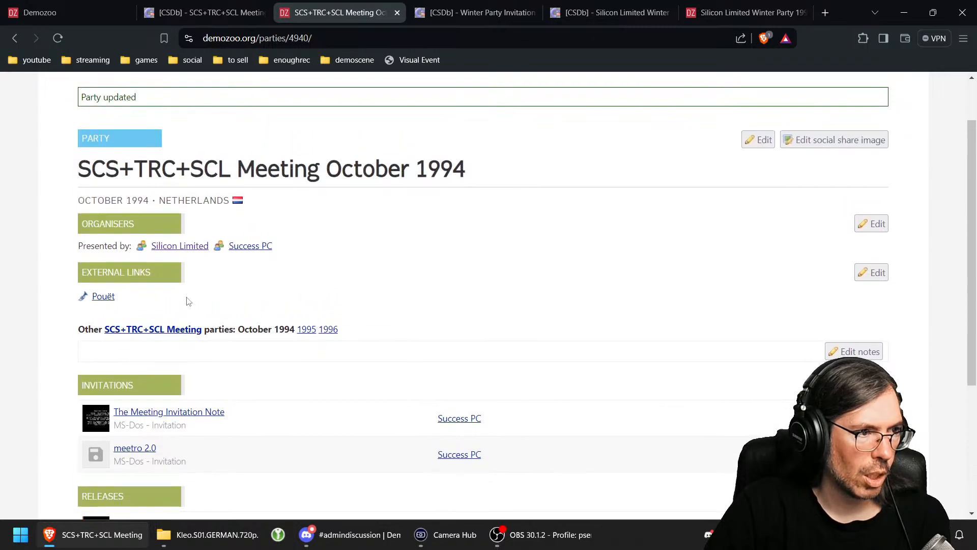
Step: Start a new party edition in the SCS+TRC+SCL Meeting series, named SCS+TRC+SCL Meeting May 1994 as on CSDb
left_click(169, 333)
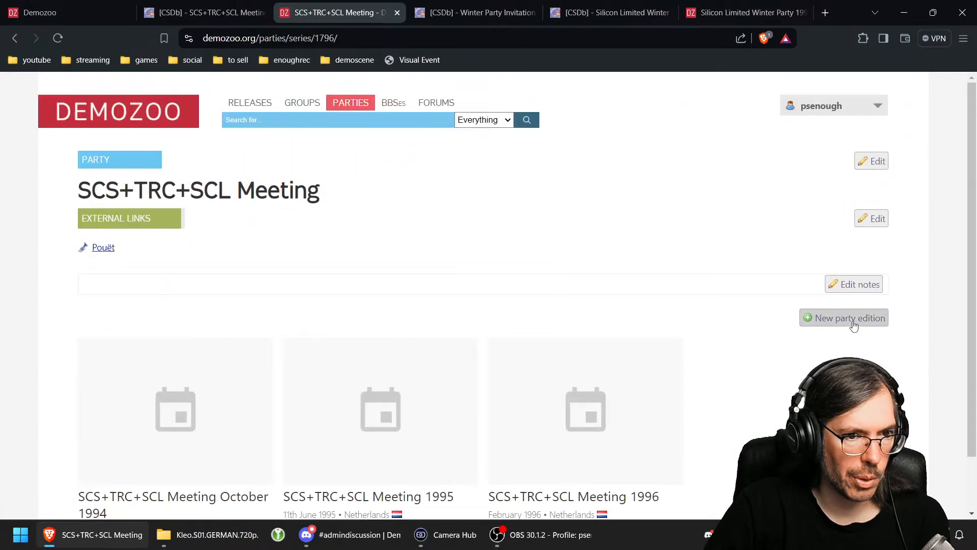
left_click(815, 318)
left_click(209, 12)
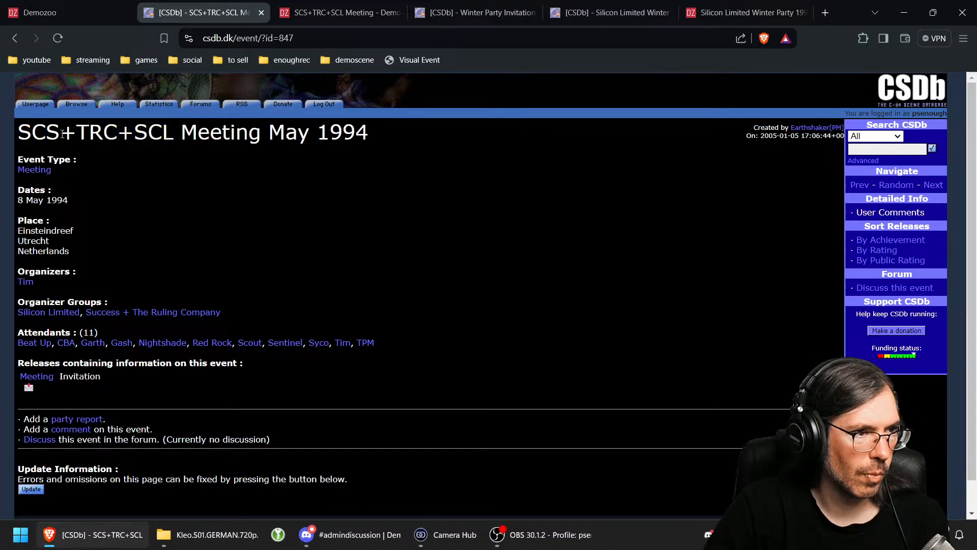
left_click_drag(19, 133, 365, 134)
key("ctrl+c")
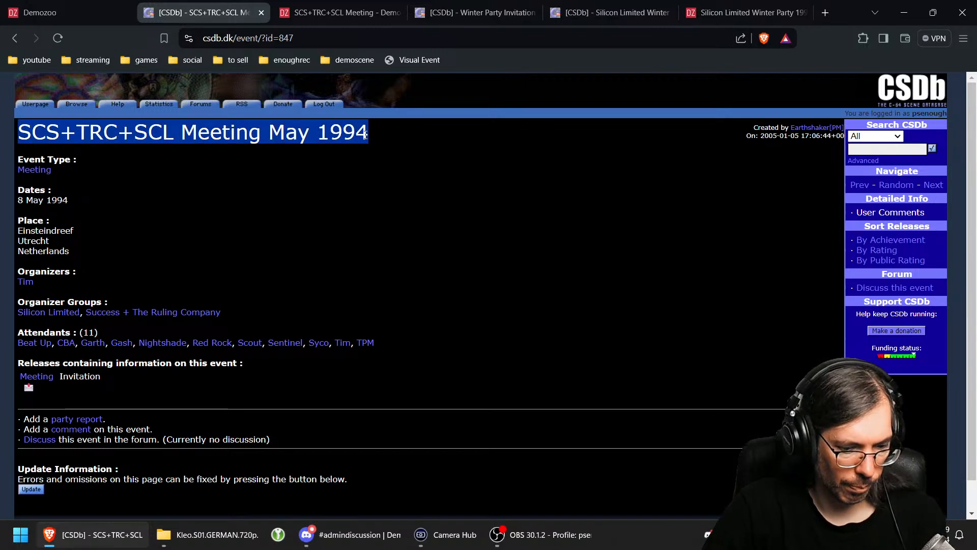
left_click(336, 12)
key("ctrl+v")
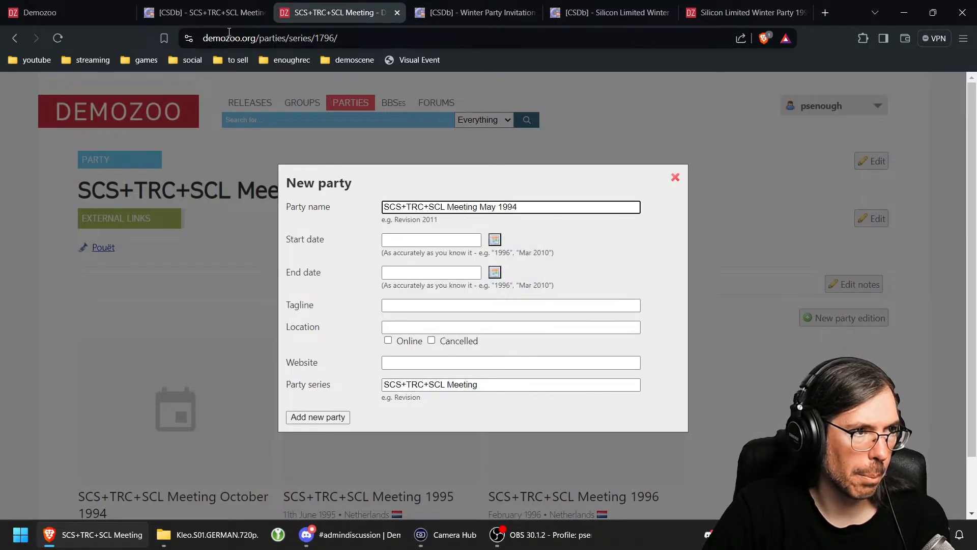
Step: Check the event date on CSDb and set the new party's start and end dates to 8 May 1994
left_click(215, 23)
left_click(360, 15)
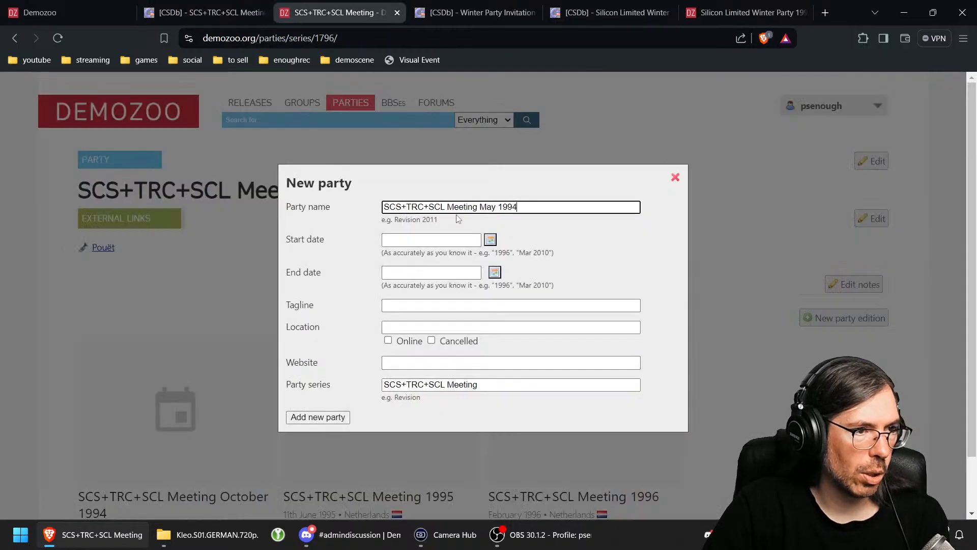
left_click(407, 239)
type("8 ")
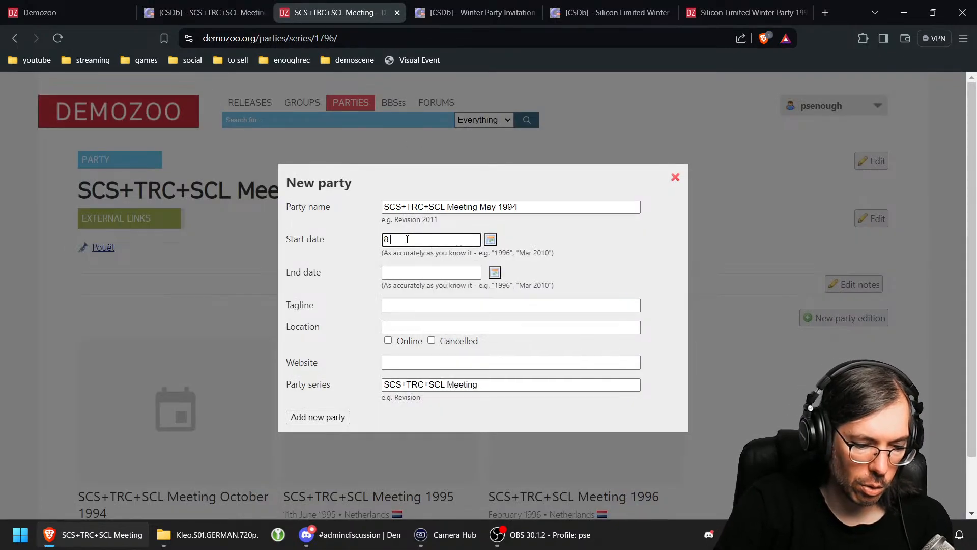
type("May 199")
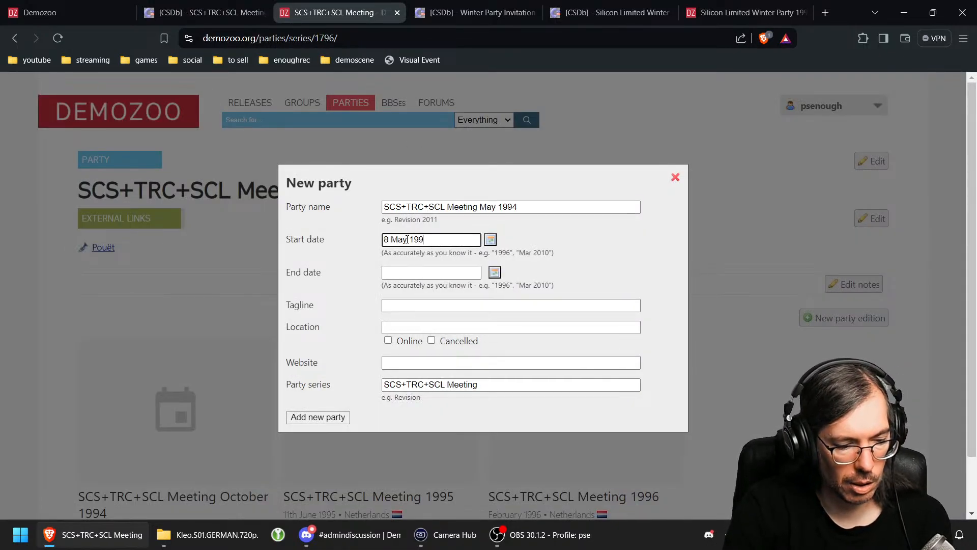
type("4")
key("ctrl+a")
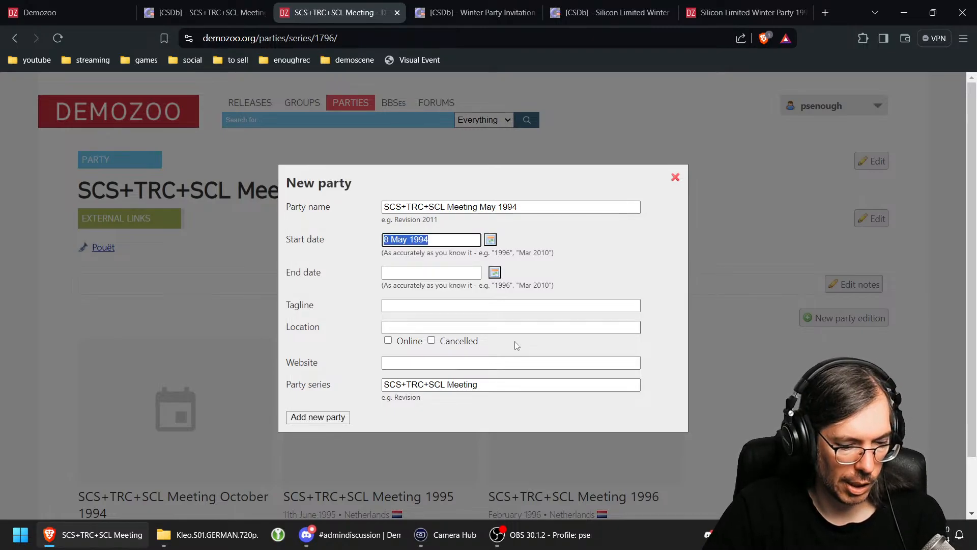
key("ctrl+c")
left_click(431, 272)
key("ctrl+v")
Step: Copy the event's place from CSDb into the new party's location, separate its parts with commas, and try to add the party
left_click(199, 15)
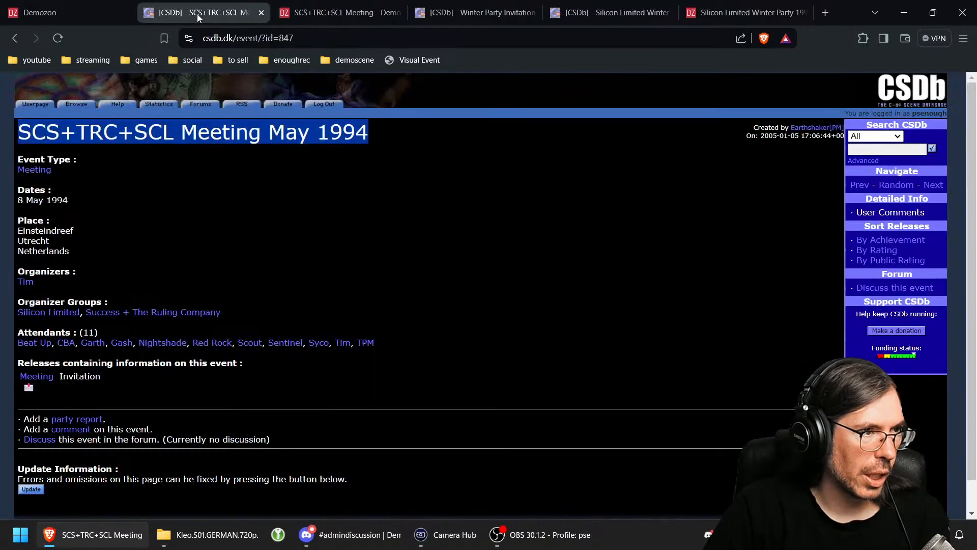
left_click_drag(71, 254, 18, 228)
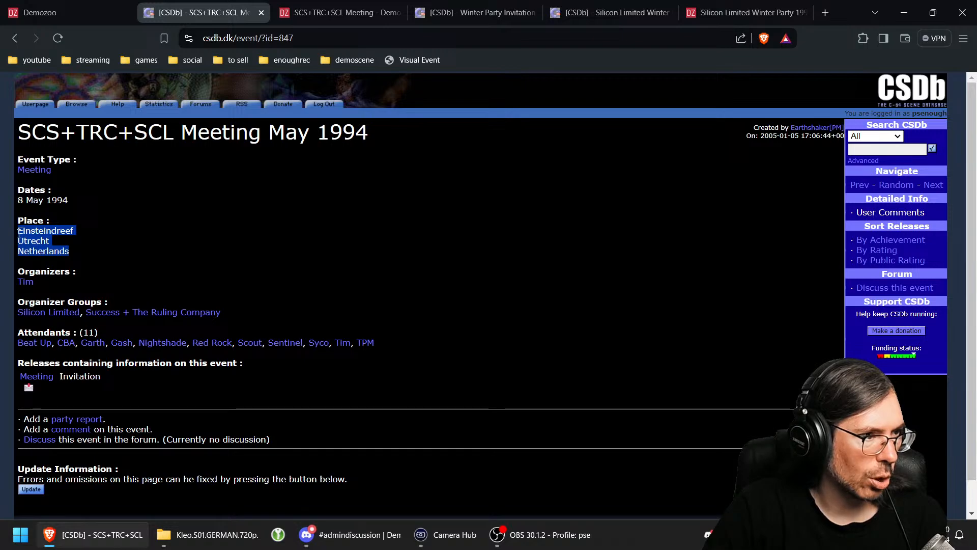
left_click(327, 16)
left_click(431, 327)
key("ctrl+v")
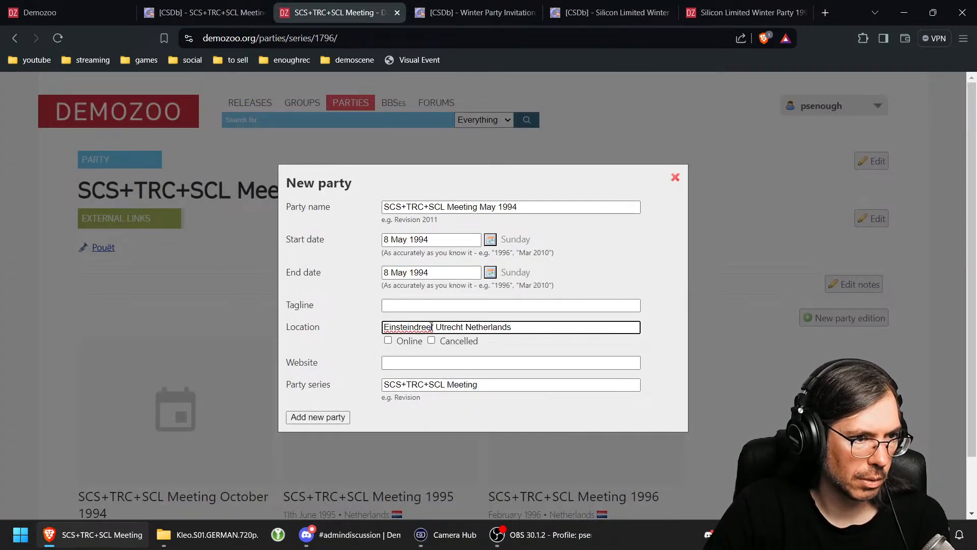
type(",")
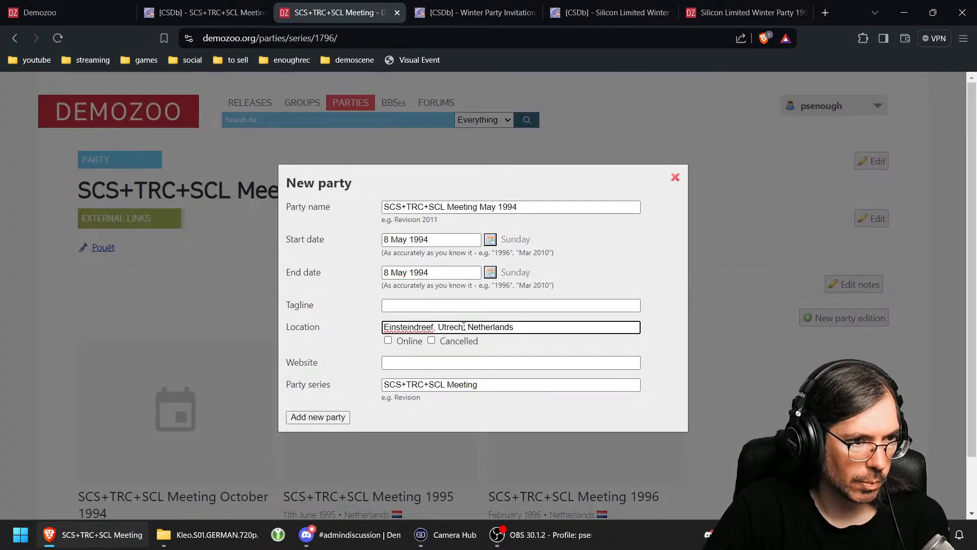
left_click(465, 326)
type(",")
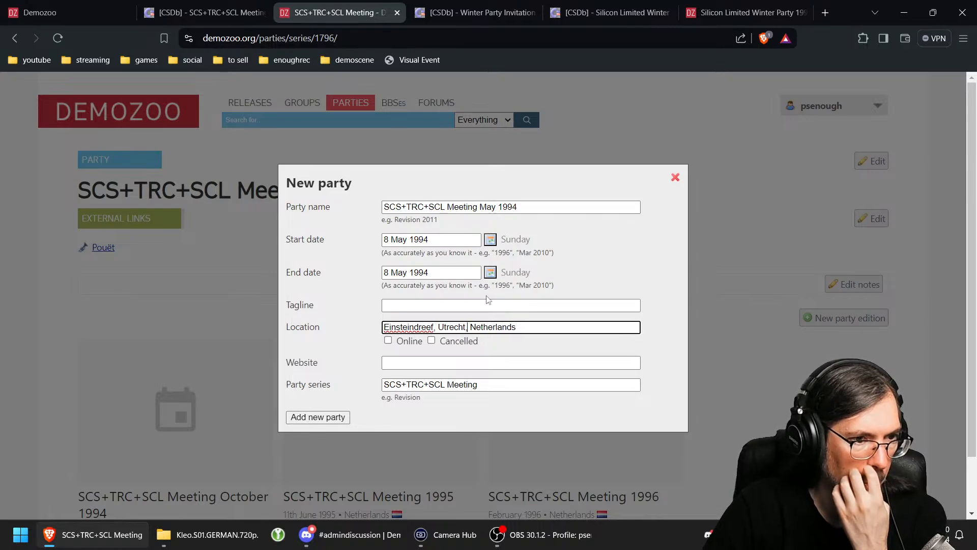
left_click(312, 420)
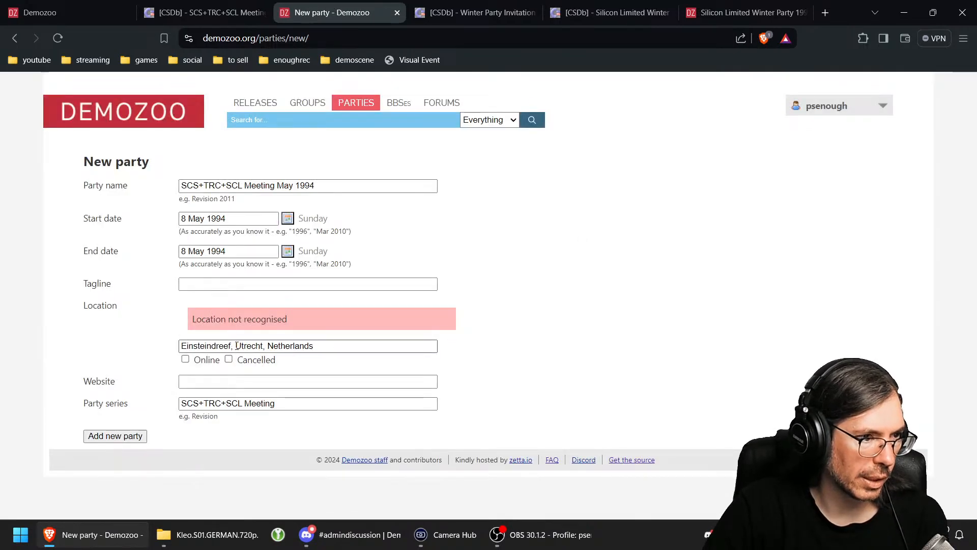
Step: Shorten the location to Utrecht, Netherlands and add the new party
left_click_drag(236, 345, 44, 301)
key("BackSpace")
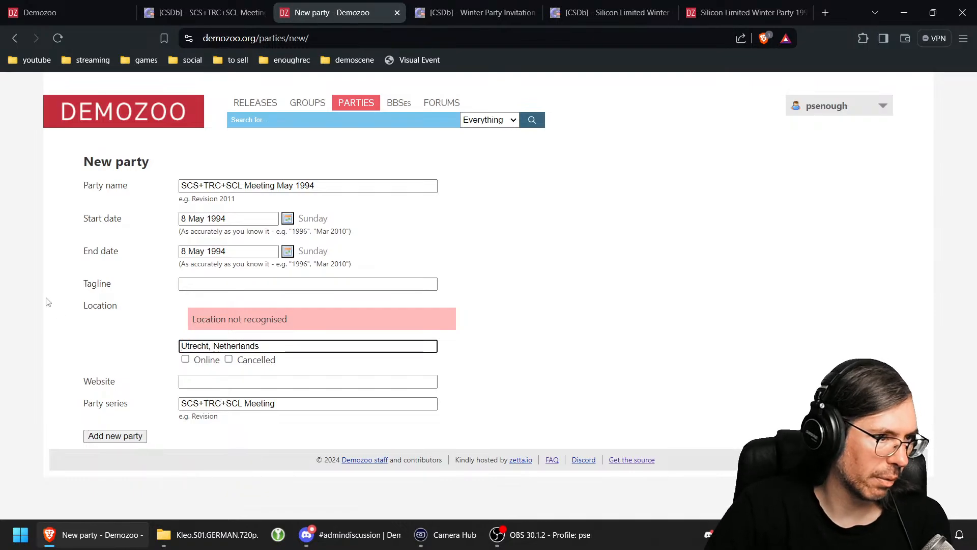
left_click(96, 436)
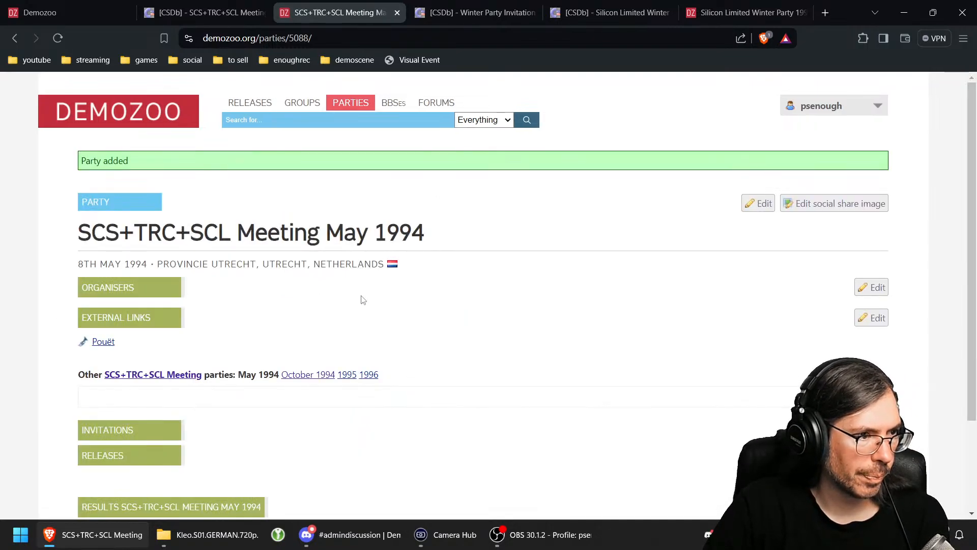
Step: Get the CSDb event's web address and check the May 1994 party's linked Pouët page in a separate tab
left_click(199, 12)
left_click(244, 38)
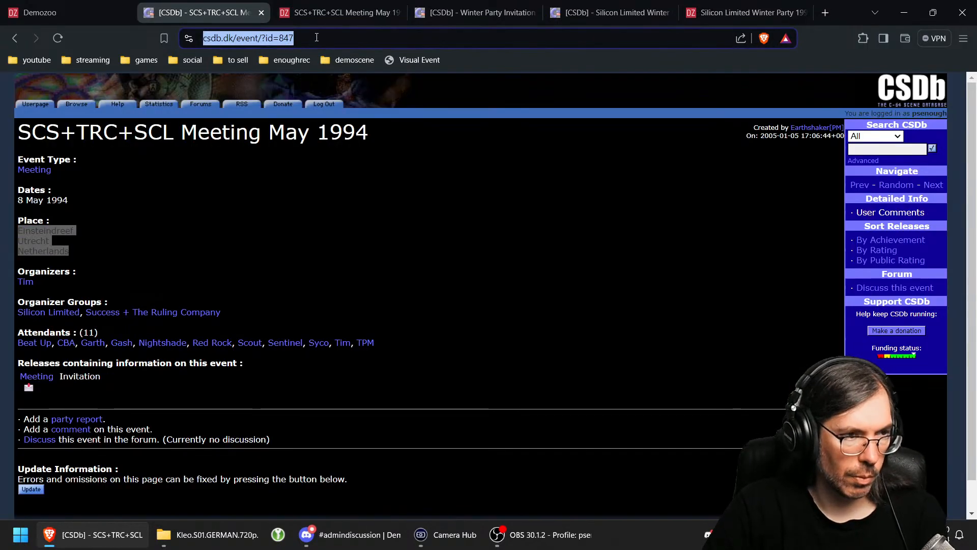
left_click(340, 12)
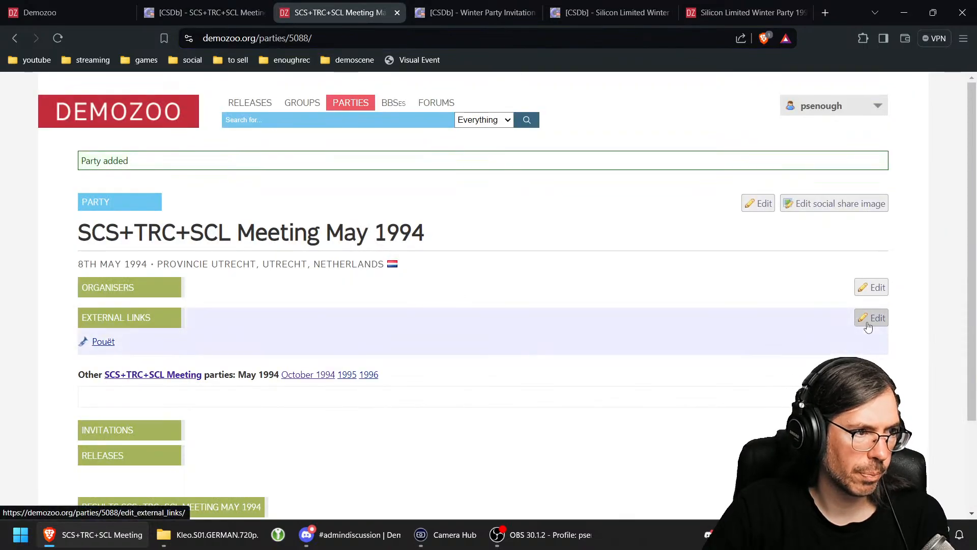
right_click(101, 343)
left_click(159, 143)
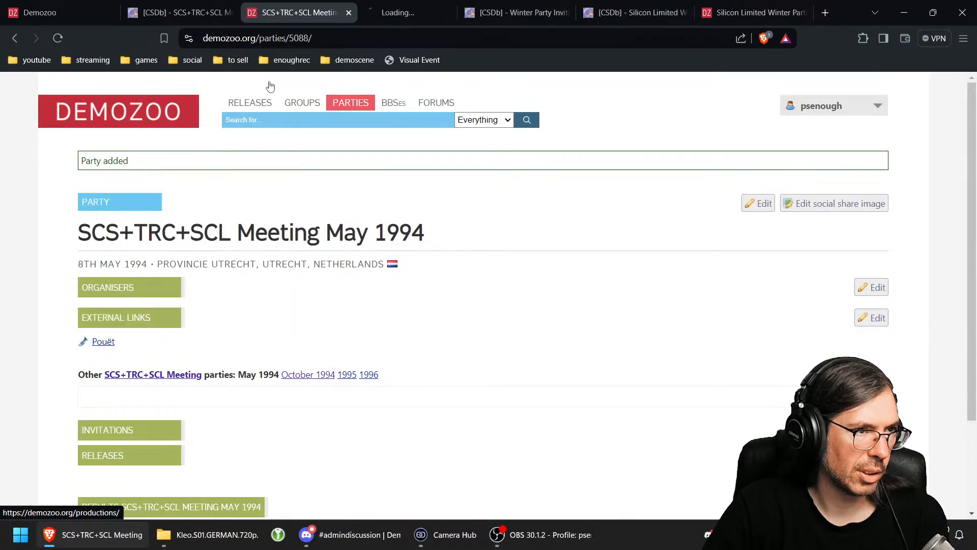
left_click(403, 13)
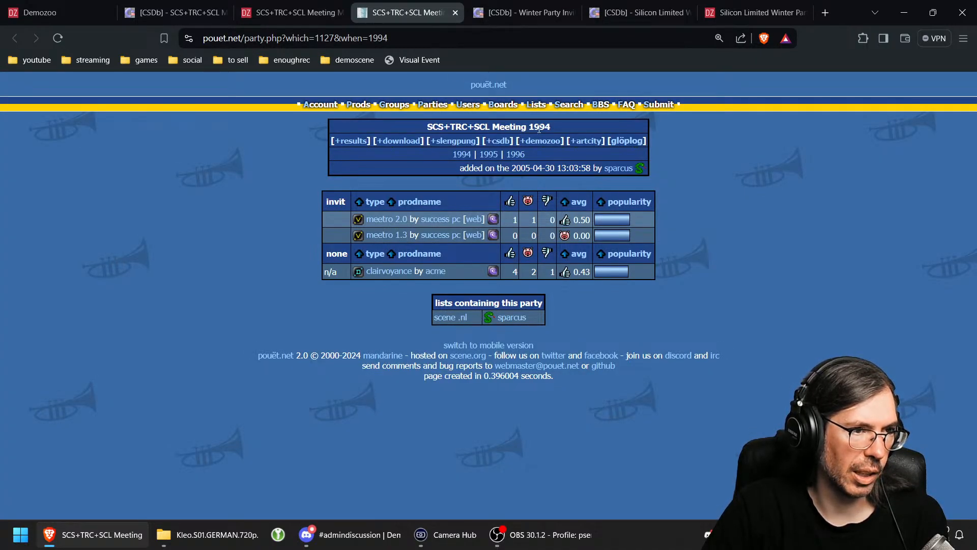
Step: Add the copied CSDb event address to the May 1994 party's external links on Demozoo
left_click(298, 15)
left_click(871, 318)
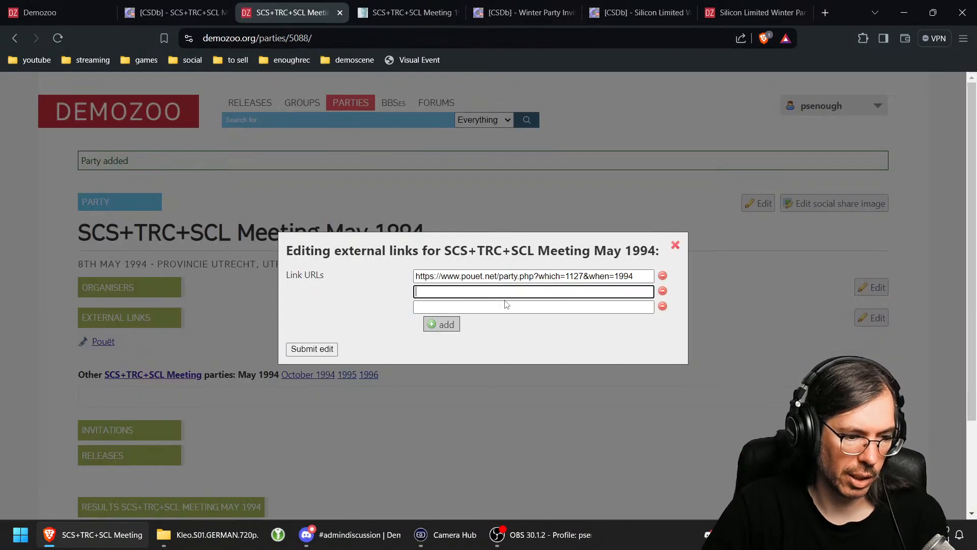
key("ctrl+v")
left_click(312, 349)
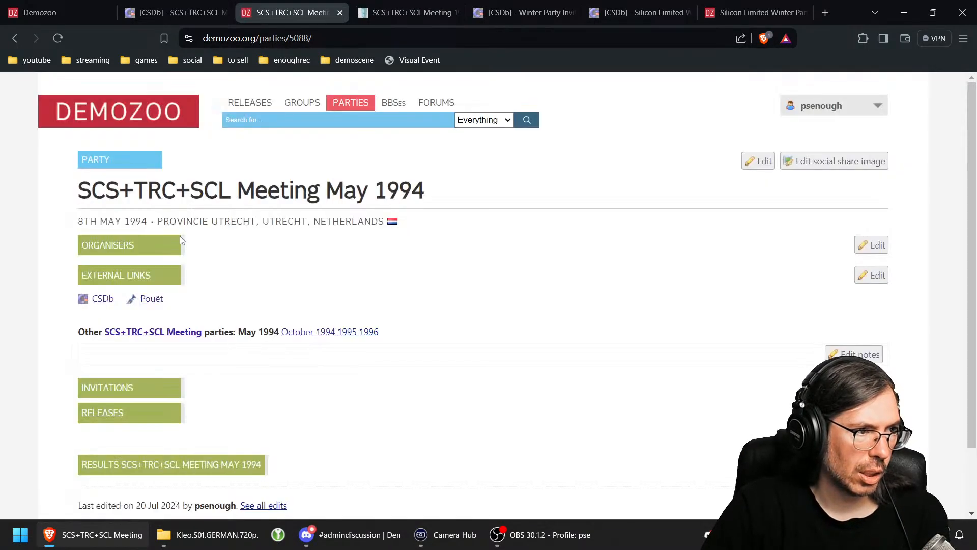
Step: Check the organizer groups on CSDb and add the C64 group Success / SCS-TRC as an organiser of the May 1994 party
left_click(171, 13)
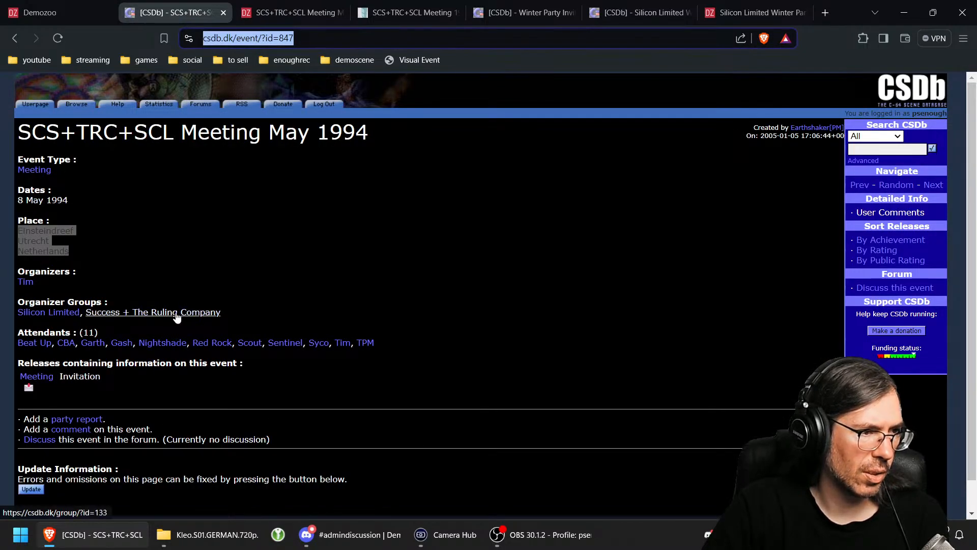
left_click(301, 14)
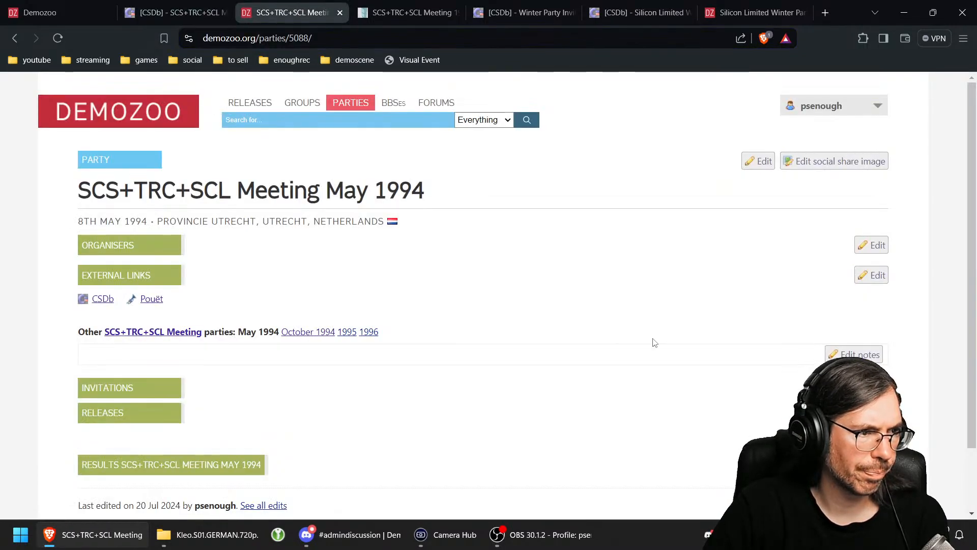
left_click(872, 246)
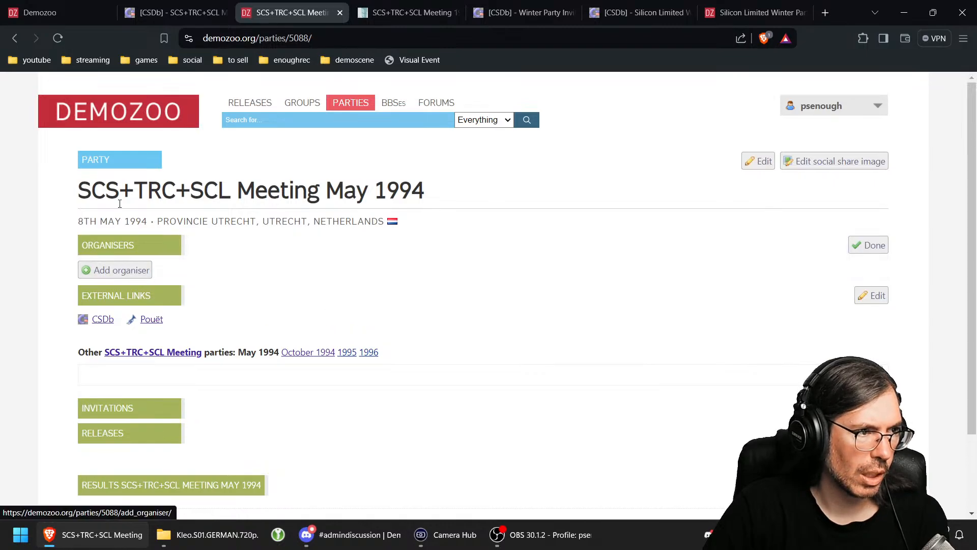
left_click(128, 269)
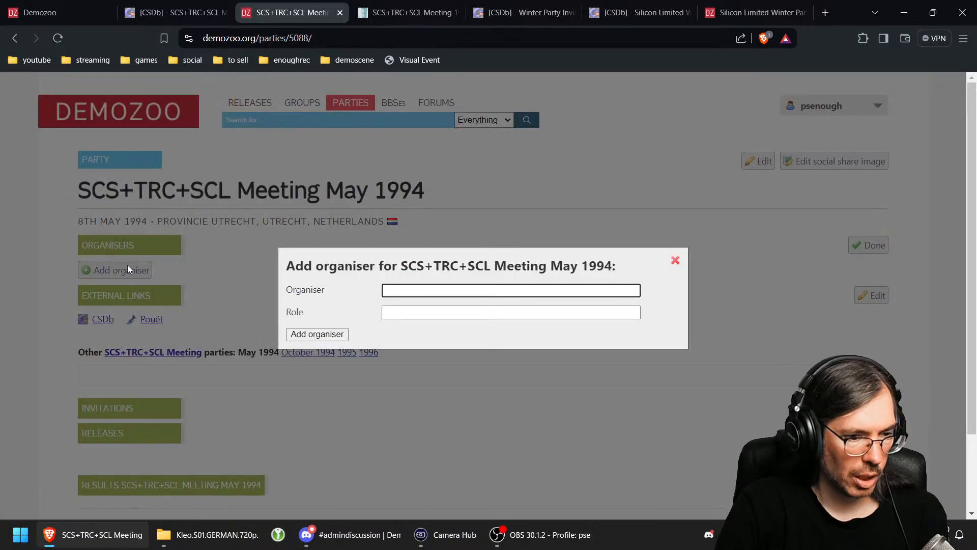
type("success")
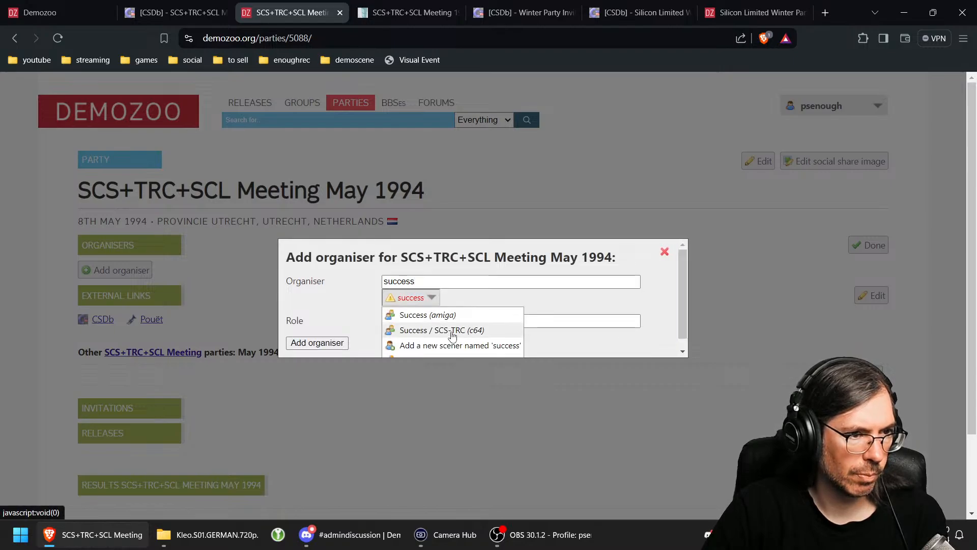
left_click(453, 336)
left_click(317, 343)
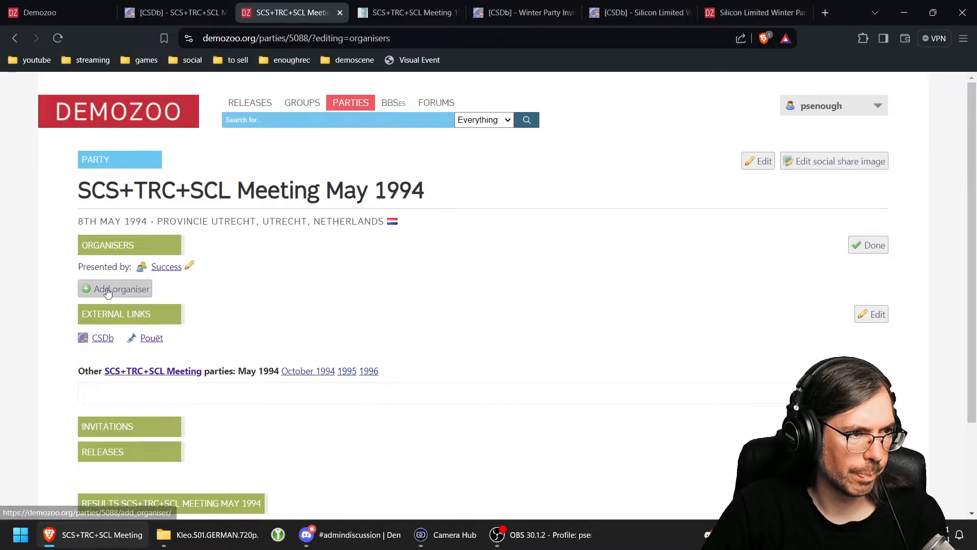
Step: Look up TRC and add The Ruling Company / SCS-TRC as another organiser of the party
left_click(106, 289)
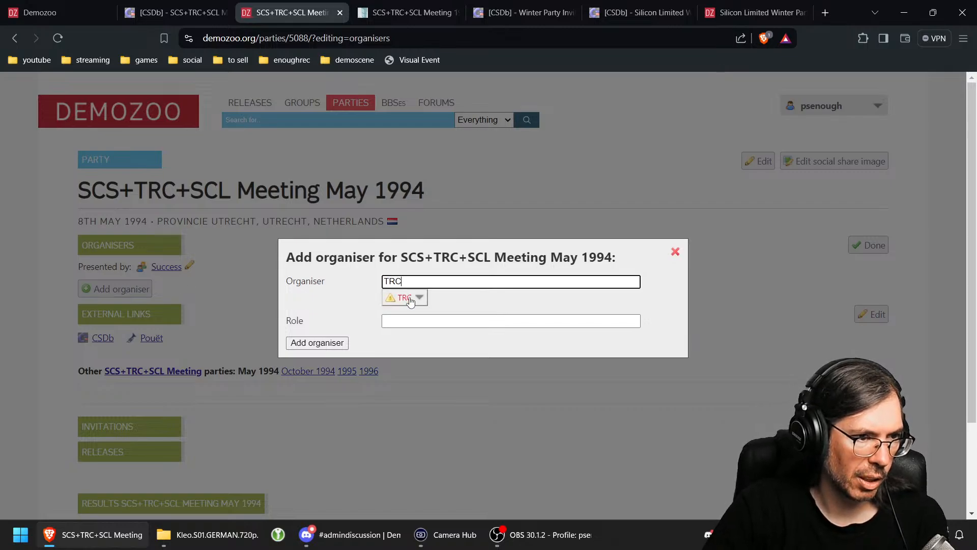
left_click(407, 300)
scroll(481, 321, "down", 1)
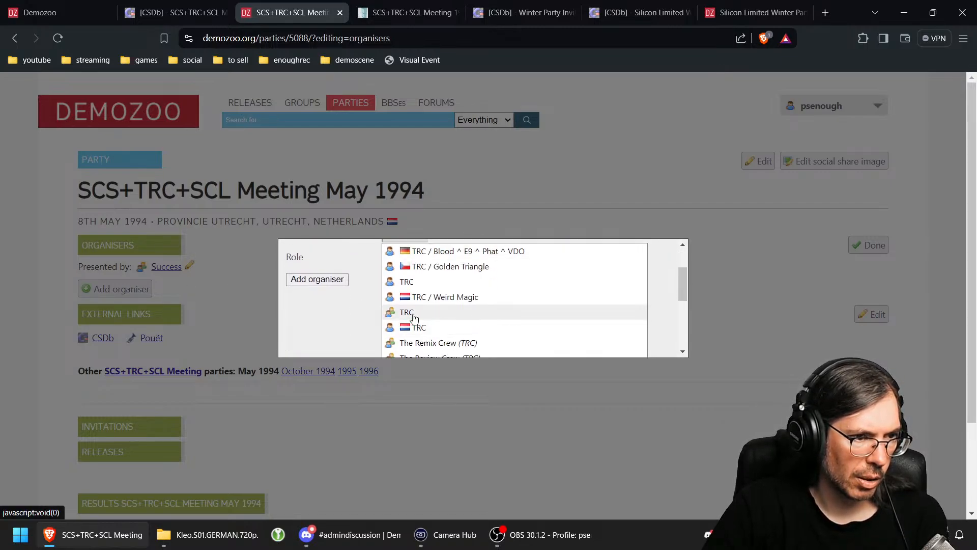
scroll(469, 321, "down", 3)
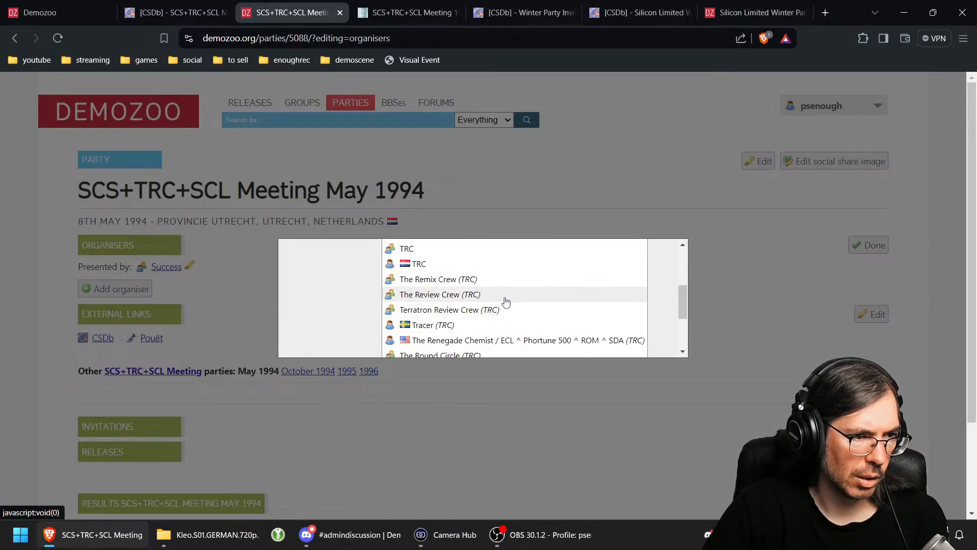
scroll(505, 302, "down", 3)
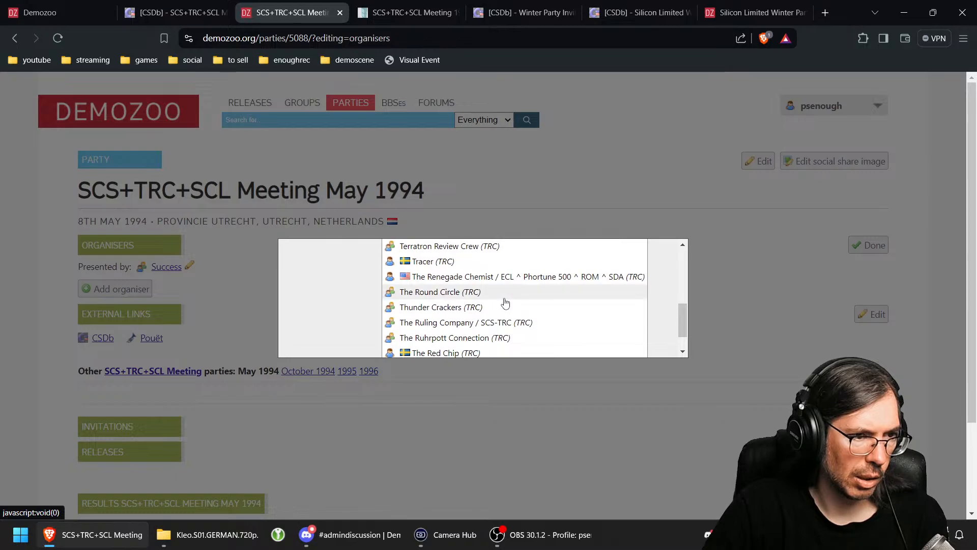
left_click(484, 329)
key("Return")
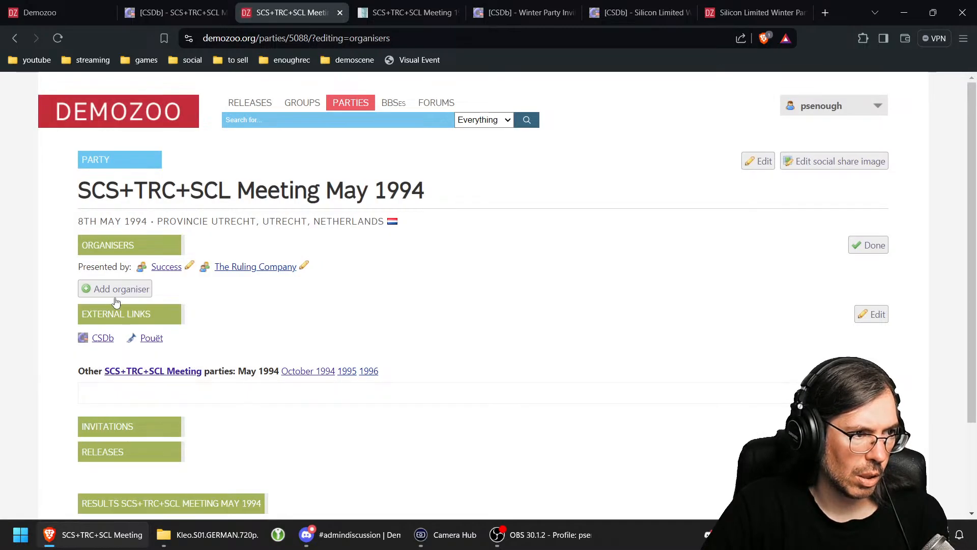
Step: Add Silicon Limited as an organiser of the May 1994 party
left_click(115, 294)
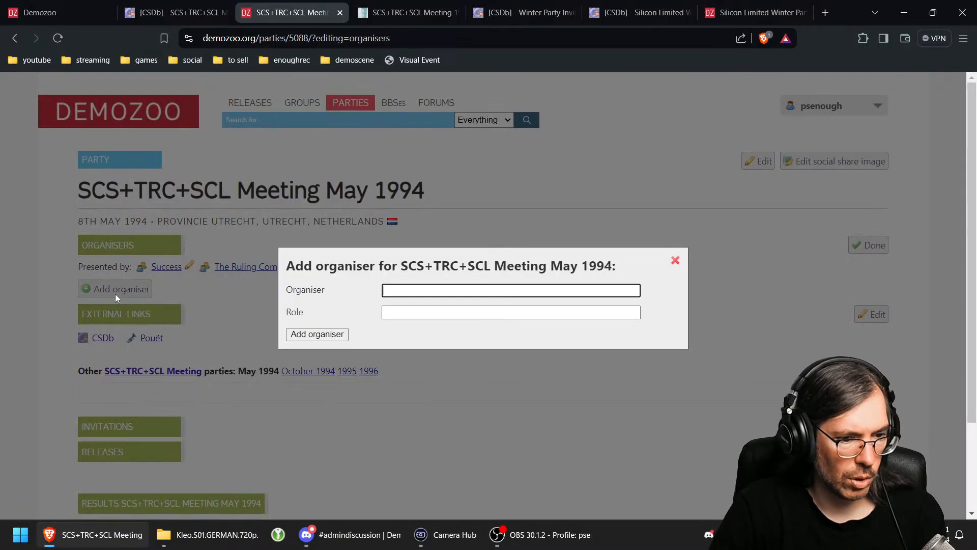
type("Silicon")
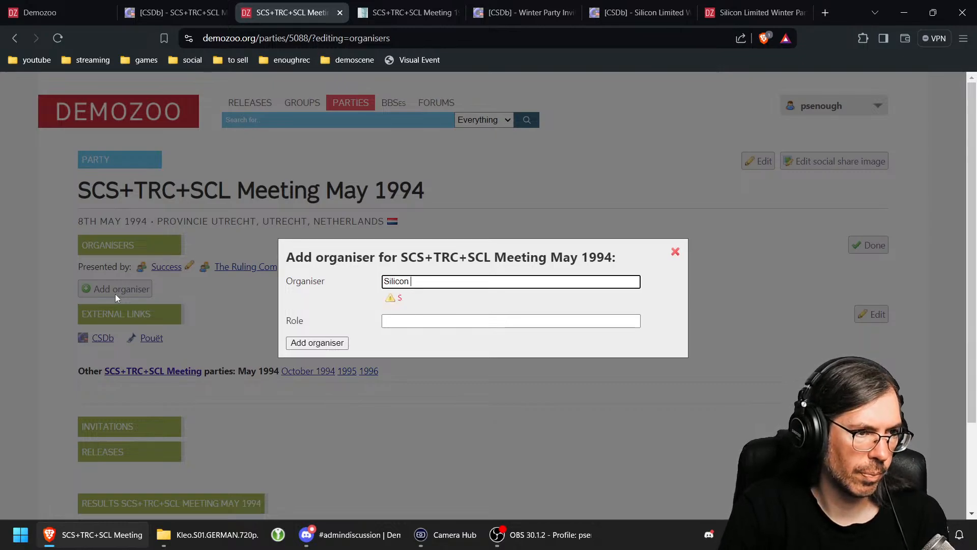
type(" Limited")
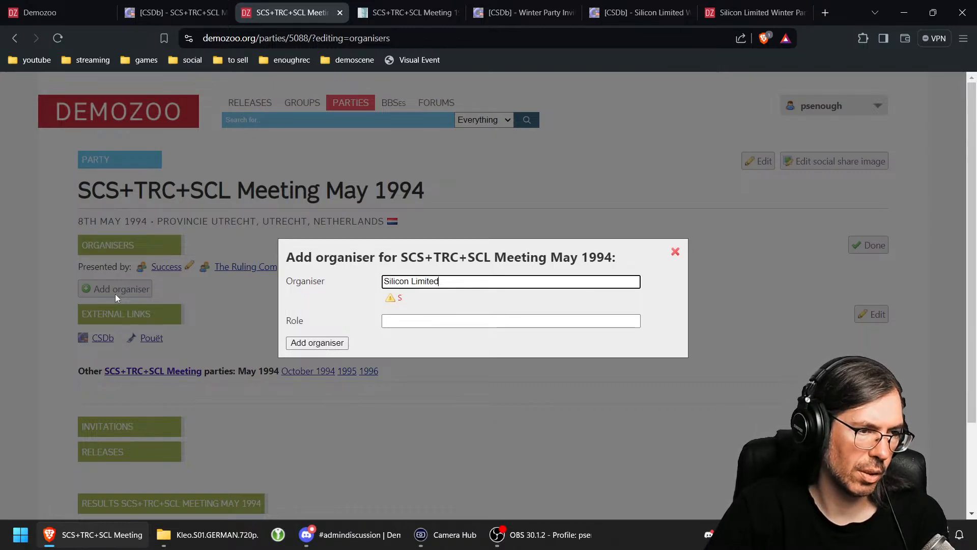
left_click(289, 343)
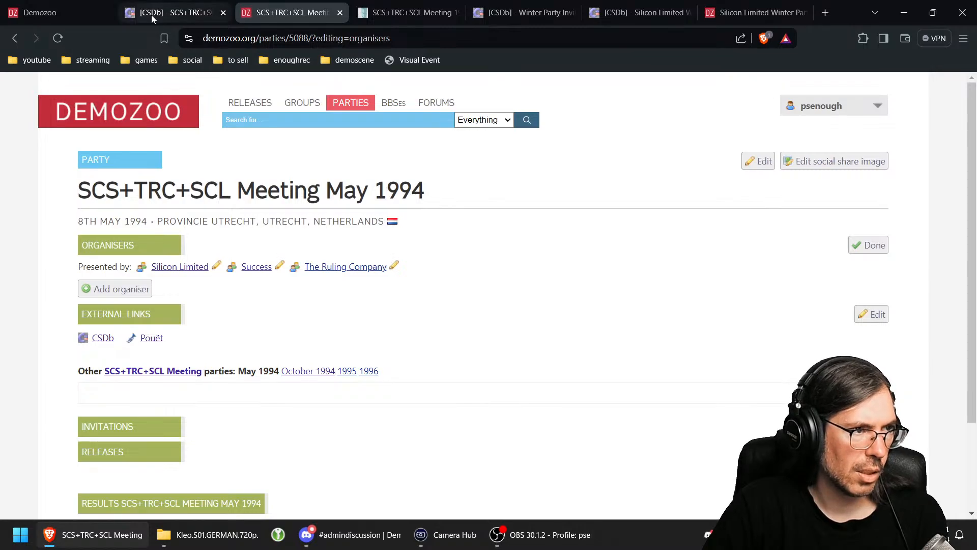
Step: Check the individual organizer on CSDb and enter that scener's name as a new organiser of the Demozoo party
left_click(153, 15)
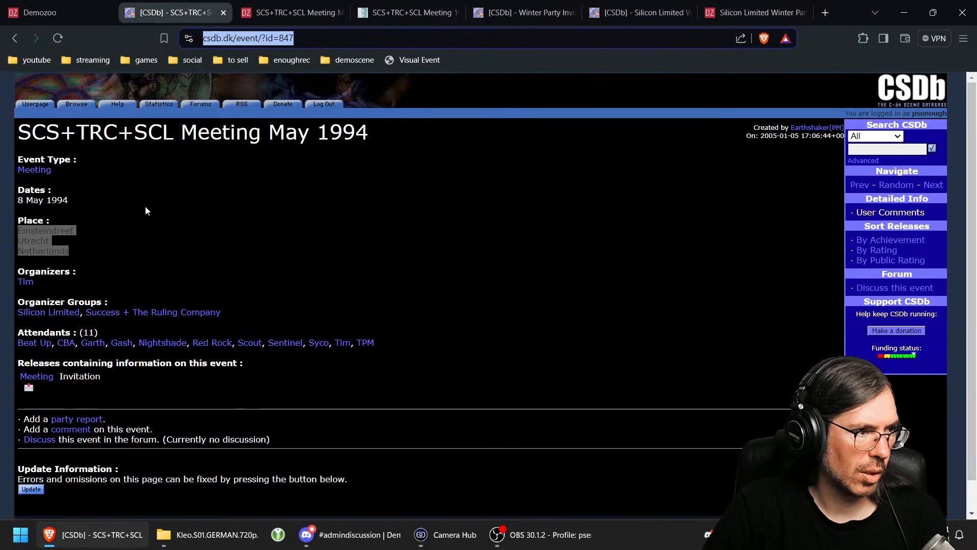
left_click(285, 12)
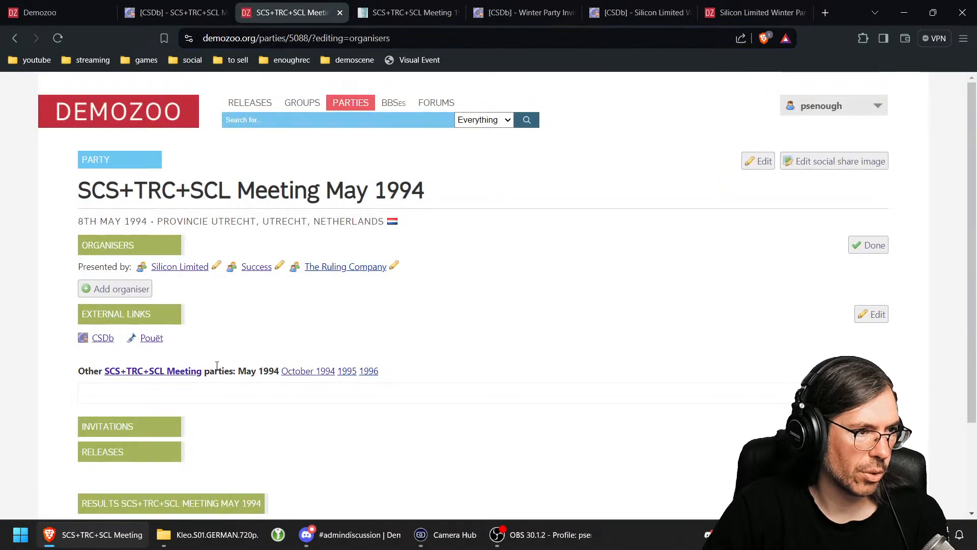
left_click(116, 291)
type("Tim")
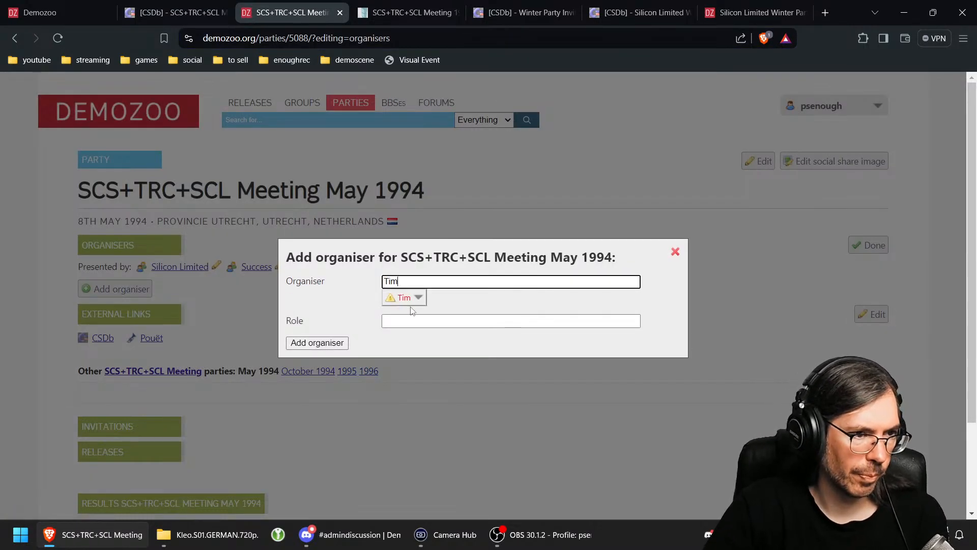
Step: Look through the scener matches offered for the organiser name entered for SCS+TRC+SCL Meeting May 1994
left_click(412, 299)
scroll(468, 290, "down", 1)
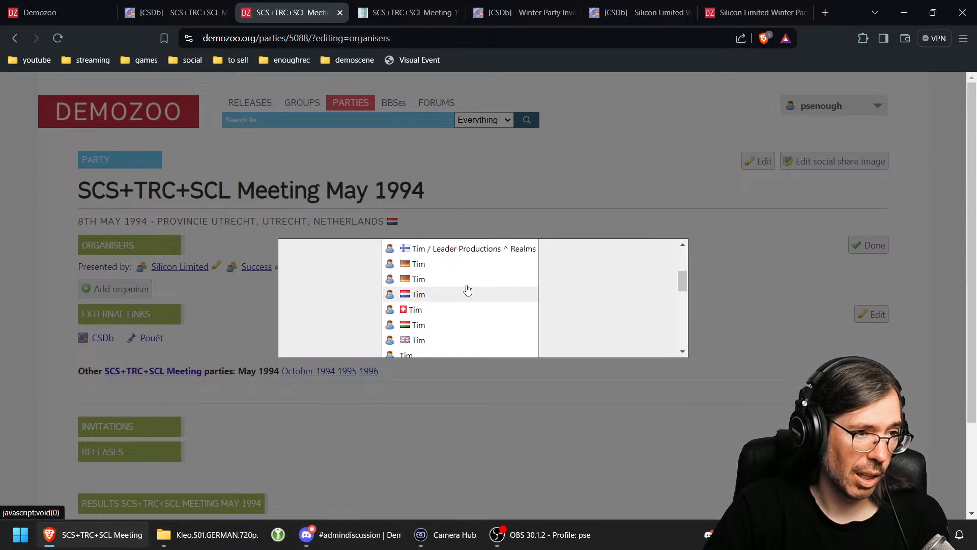
scroll(468, 290, "up", 1)
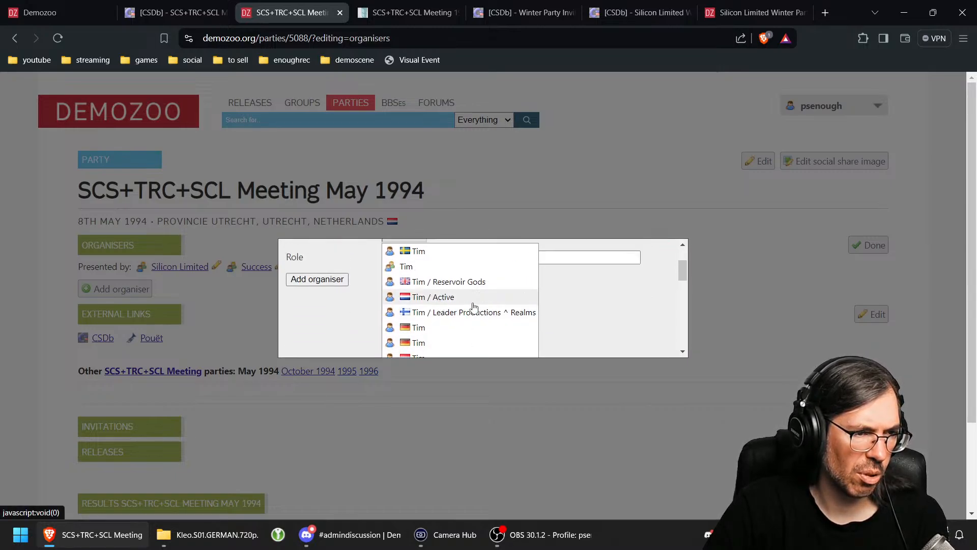
scroll(473, 306, "down", 5)
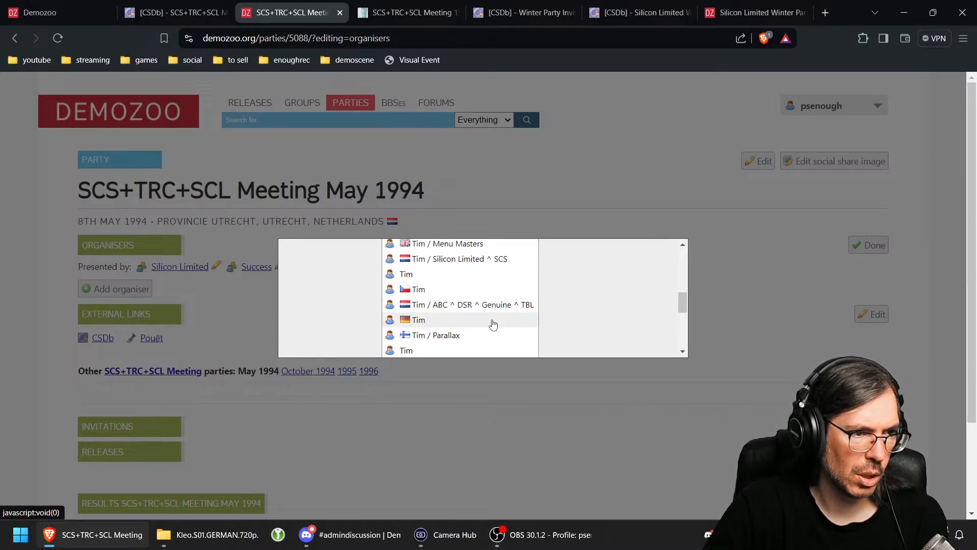
scroll(492, 326, "down", 5)
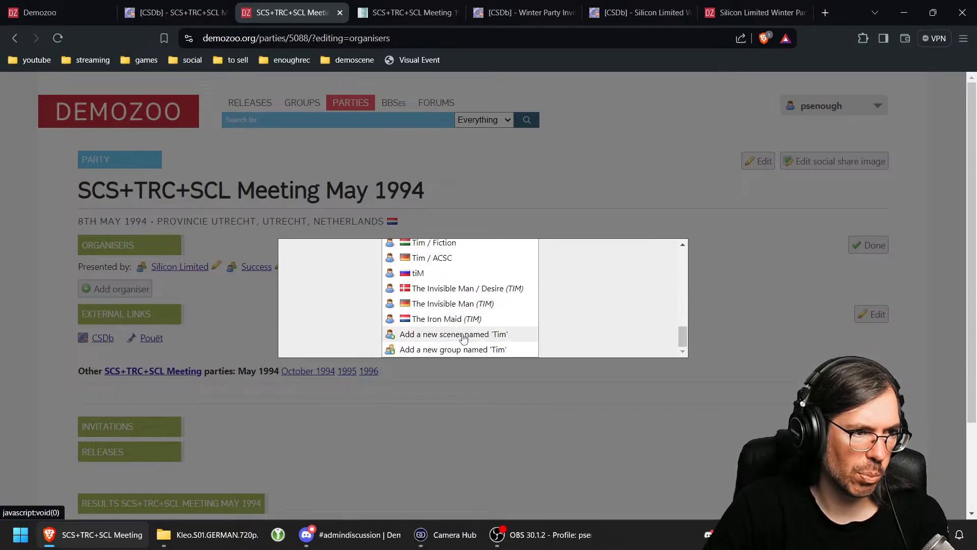
scroll(459, 326, "up", 1)
scroll(458, 316, "up", 5)
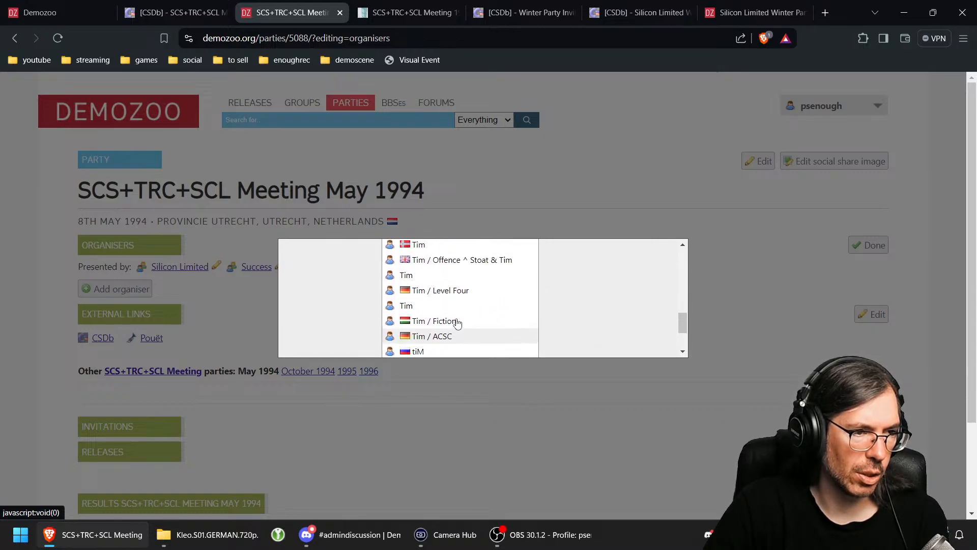
Step: Open the organiser's scener profile from the CSDb event page in a new tab to check groups and country
left_click(184, 11)
right_click(25, 282)
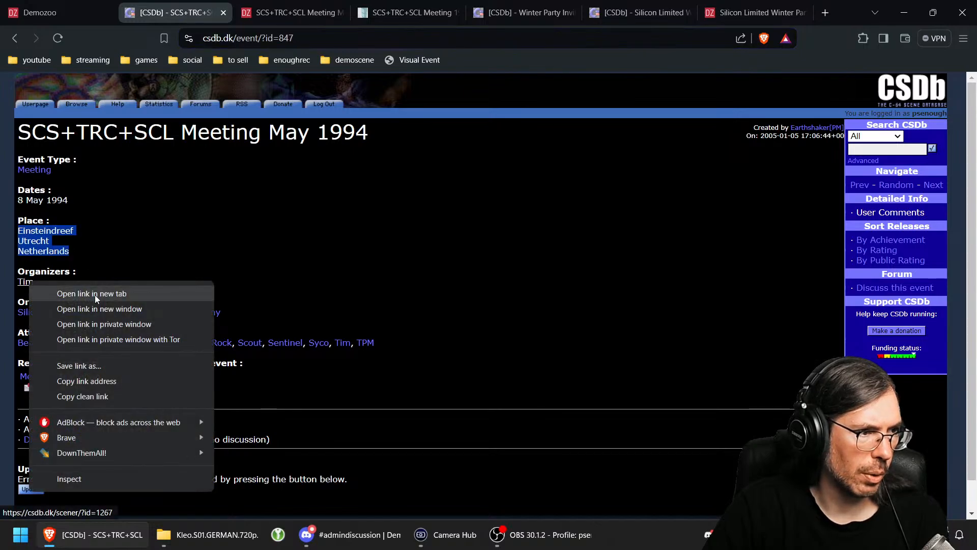
left_click(122, 291)
left_click(258, 15)
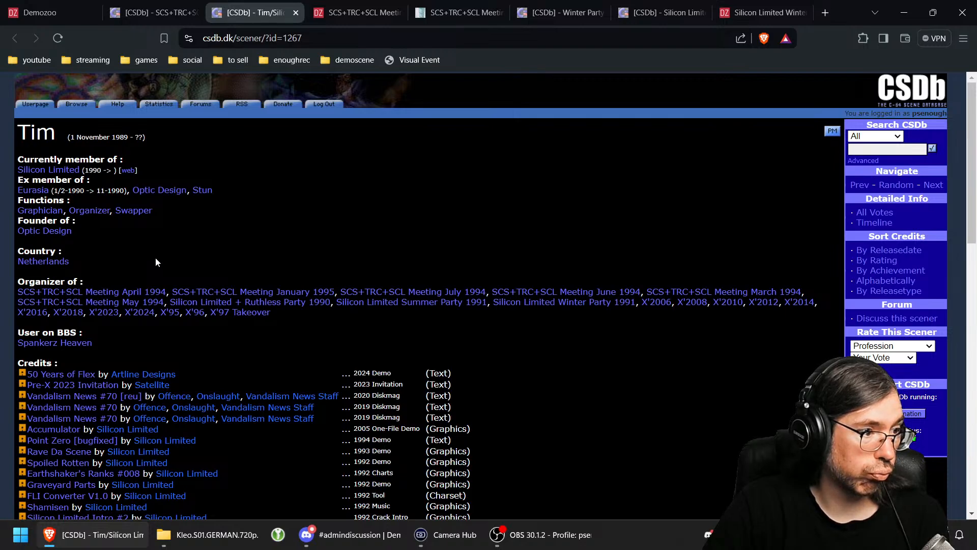
left_click(152, 14)
Step: Add the Dutch scener listed under Silicon Limited ^ SCS as organiser of the Demozoo party and finish editing the organisers
left_click(356, 14)
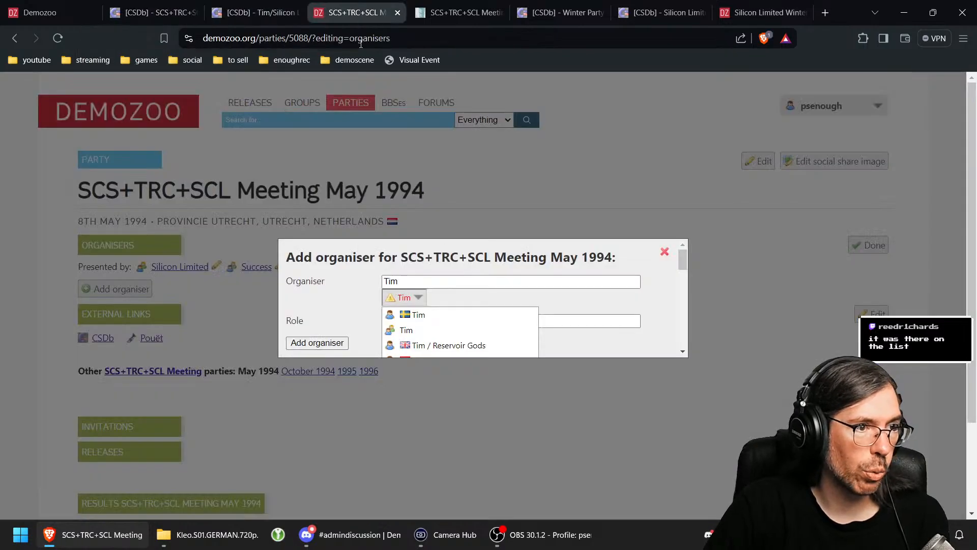
scroll(483, 317, "down", 1)
scroll(482, 318, "down", 1)
scroll(473, 294, "up", 2)
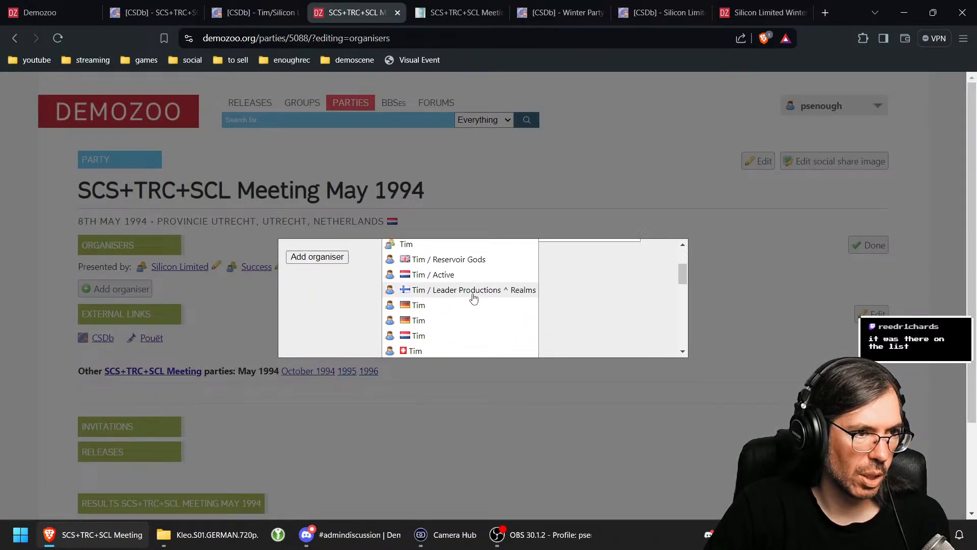
scroll(476, 313, "down", 2)
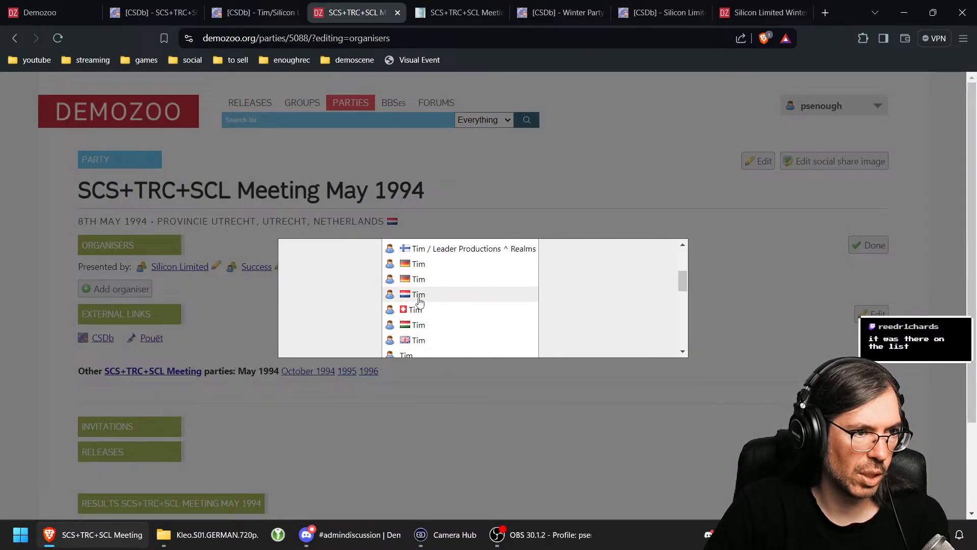
scroll(444, 288, "down", 1)
scroll(439, 274, "up", 1)
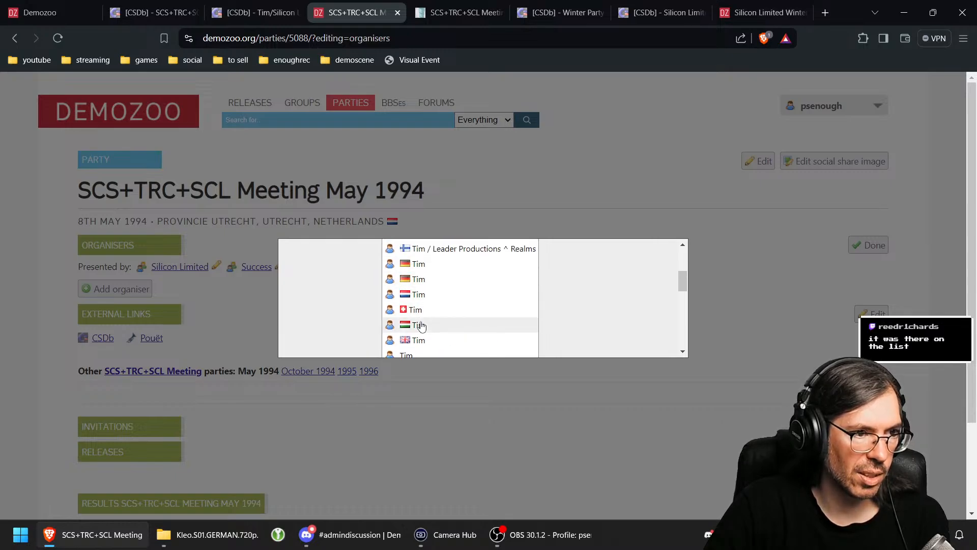
scroll(448, 322, "down", 1)
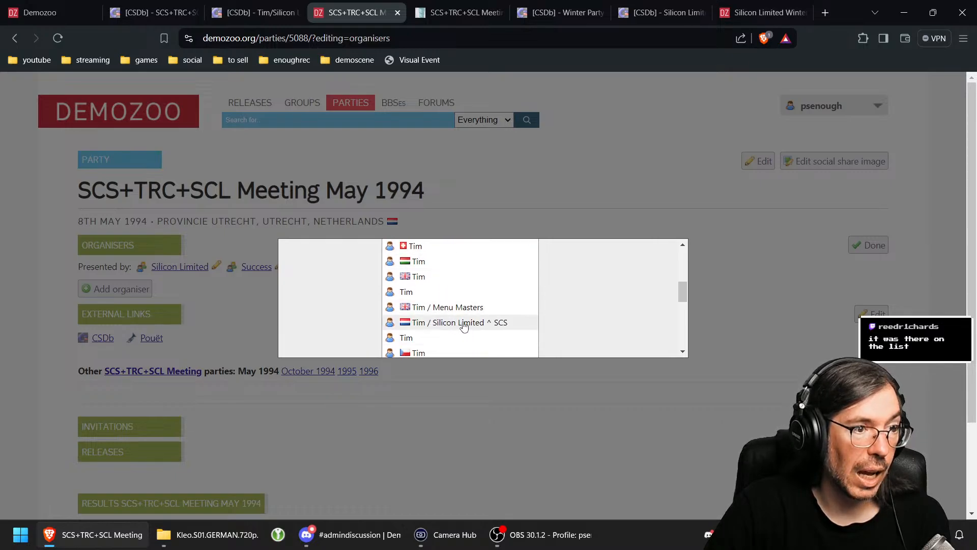
left_click(463, 323)
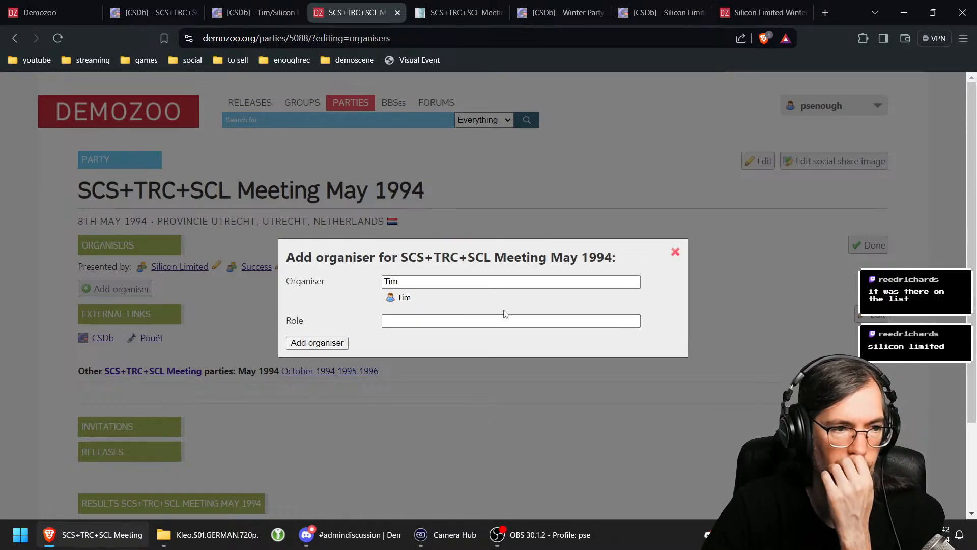
left_click(320, 347)
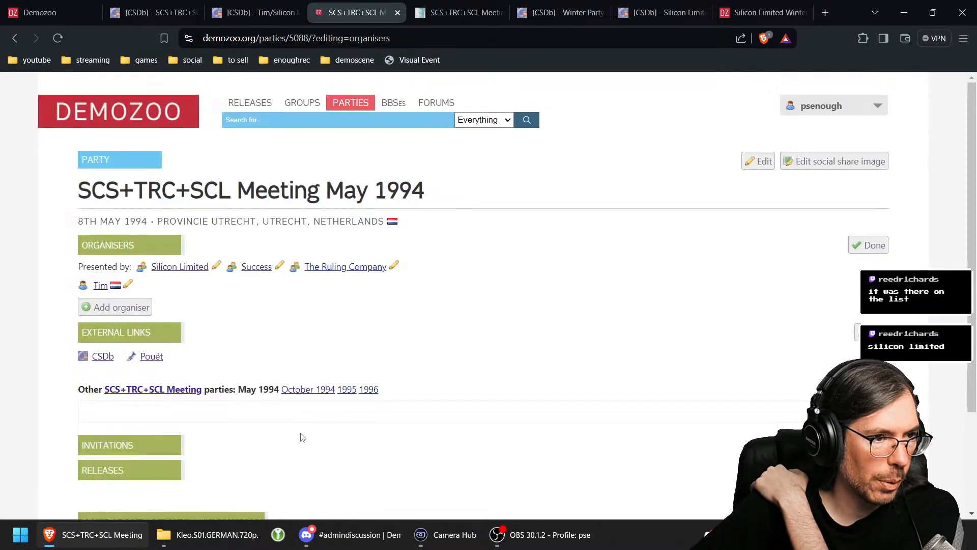
scroll(336, 316, "down", 3)
left_click(882, 118)
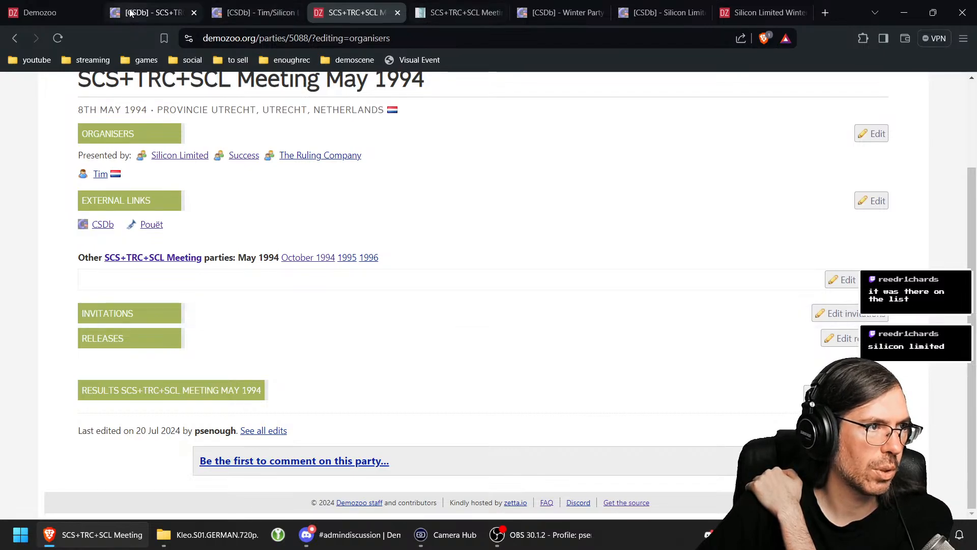
Step: Open the invitations of SCS+TRC+SCL Meeting May 1994 for editing and enter the invitation title "Silicon Meeting"
left_click(31, 13)
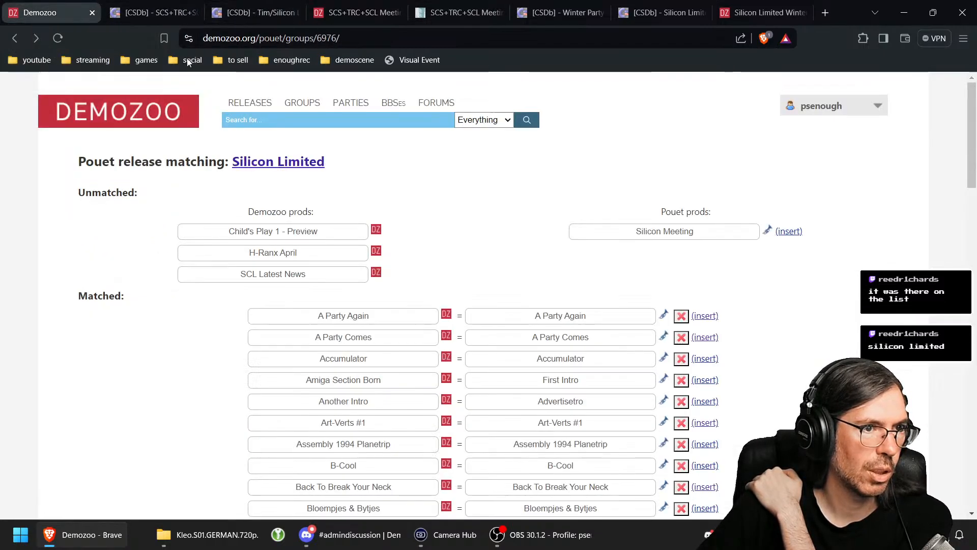
left_click(362, 13)
left_click(834, 313)
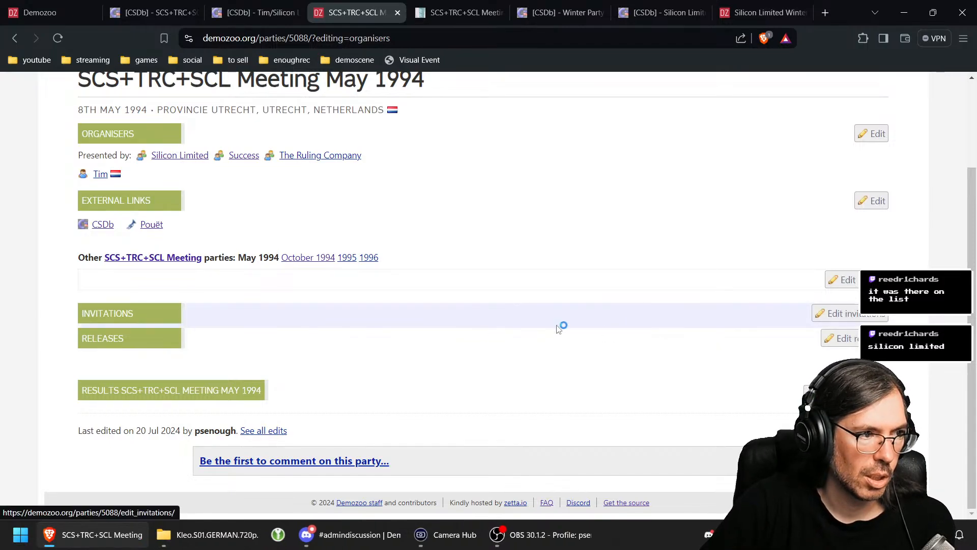
type("Silicon Limited")
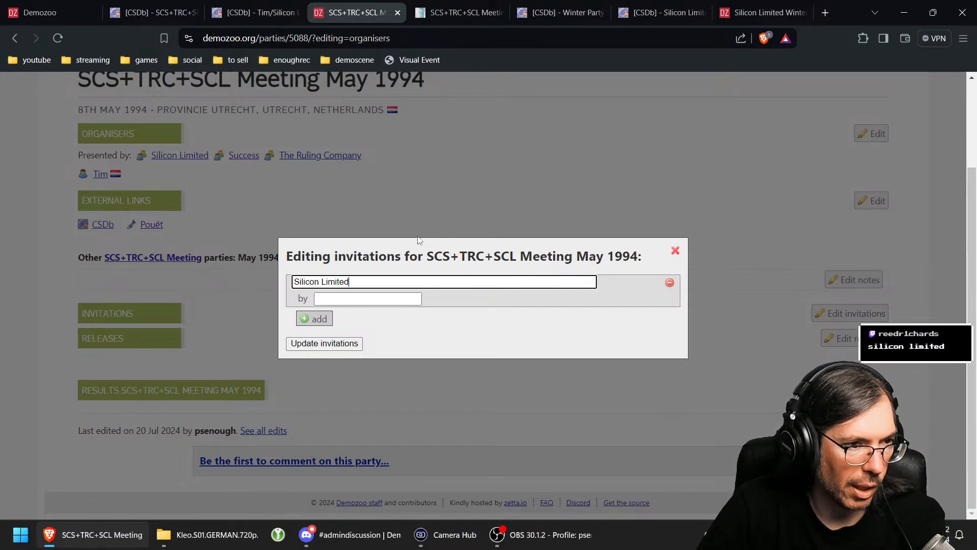
left_click_drag(366, 279, 323, 281)
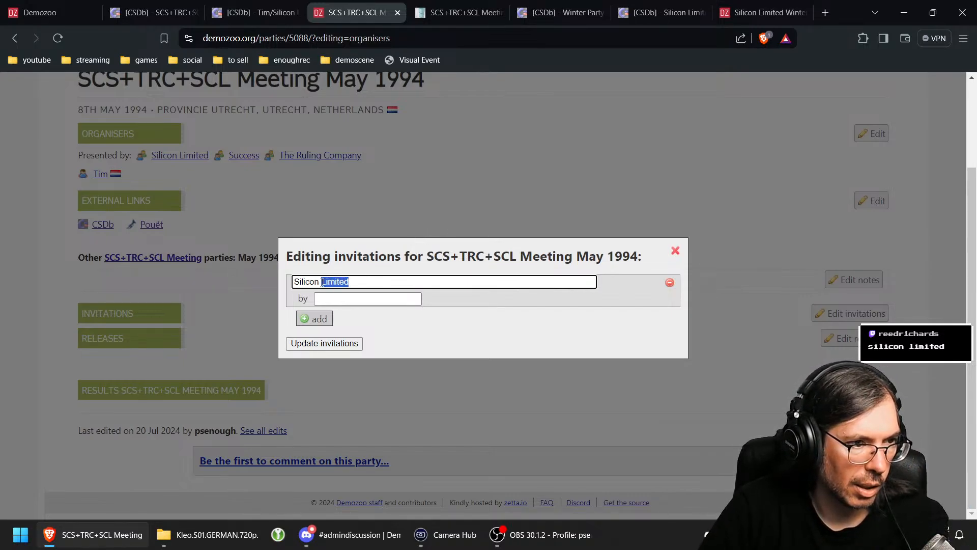
type("Meeting")
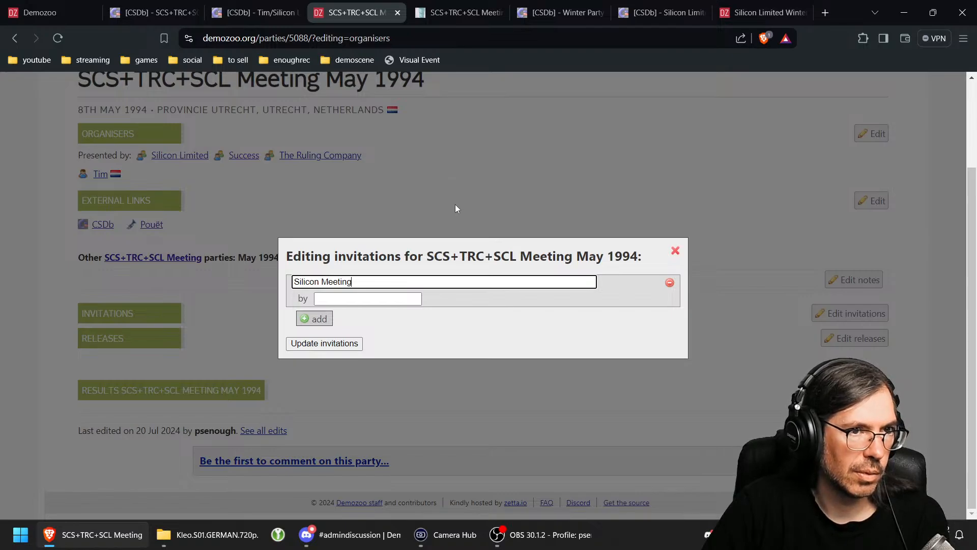
Step: Start a new production from the unmatched Pouët prod Silicon Meeting on the Silicon Limited release matching page
left_click(738, 13)
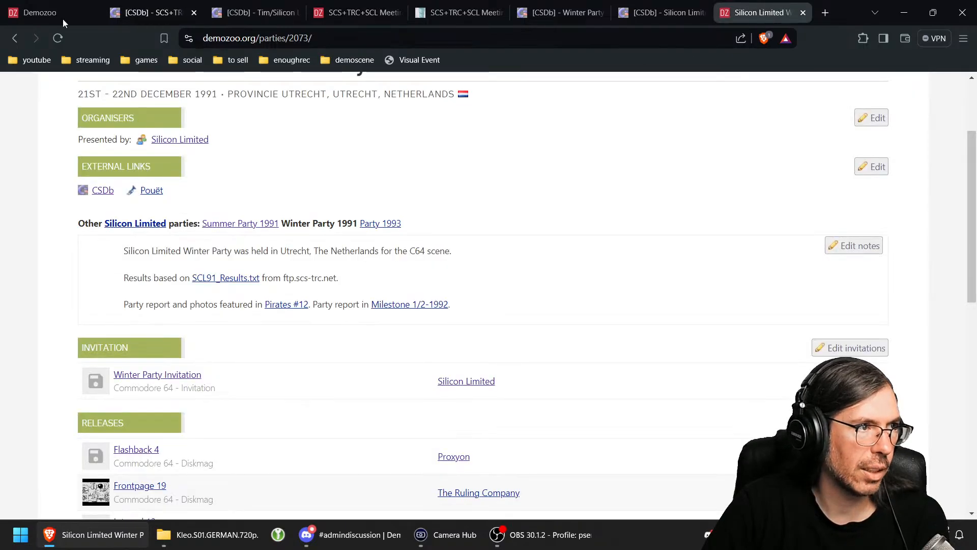
left_click(44, 13)
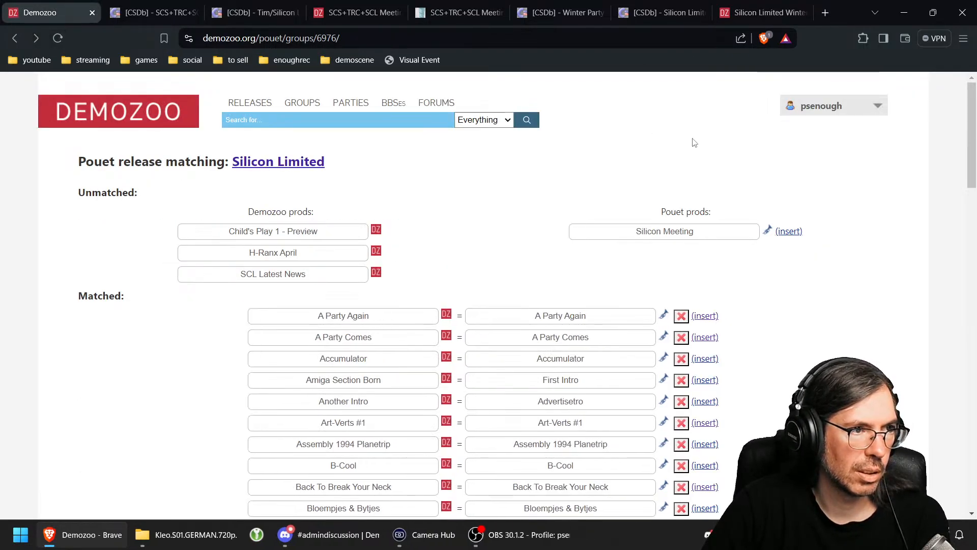
left_click(789, 232)
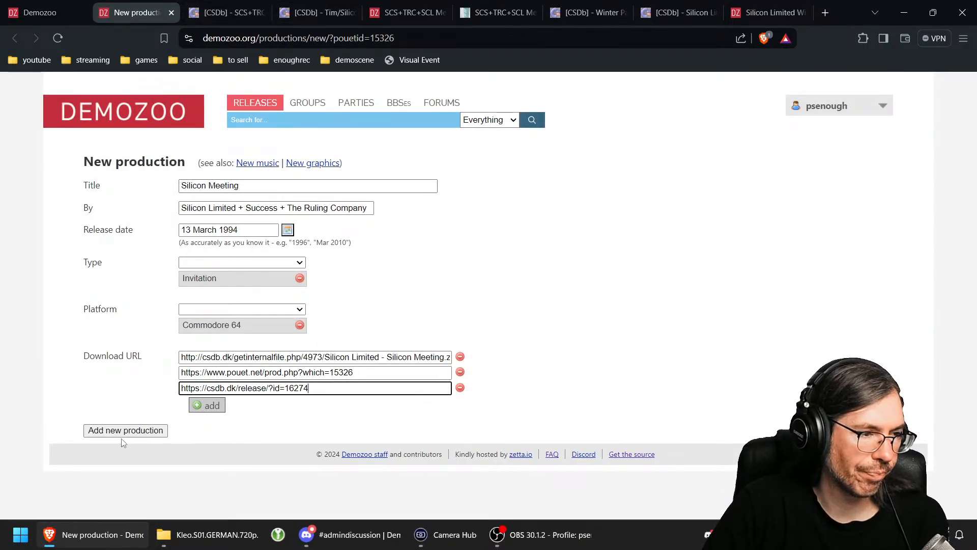
Step: Set the production title to "SCS+TRC+SCL Meeting May 1994 Invitation", copying the event name from CSDb, and submit the new production
left_click(312, 14)
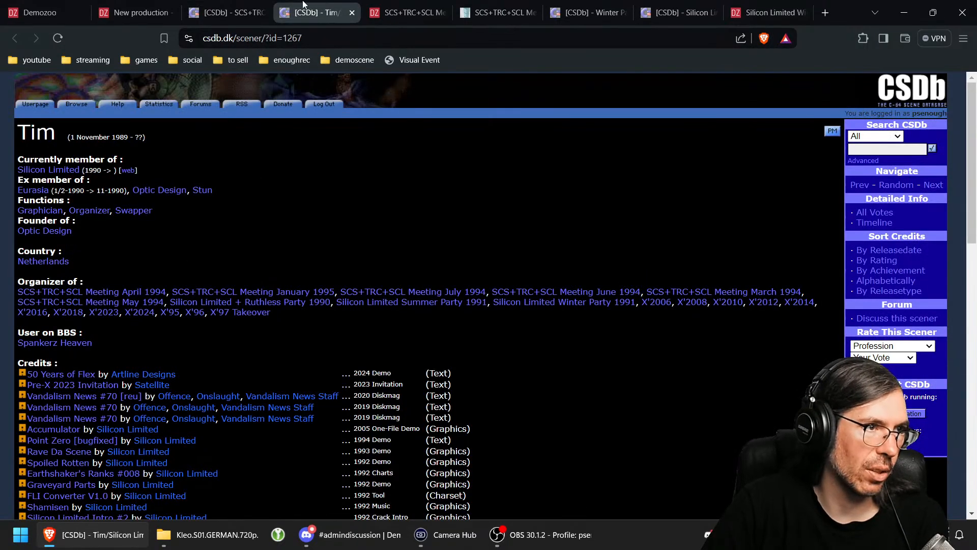
left_click(234, 12)
left_click_drag(23, 134, 402, 142)
key("ctrl+c")
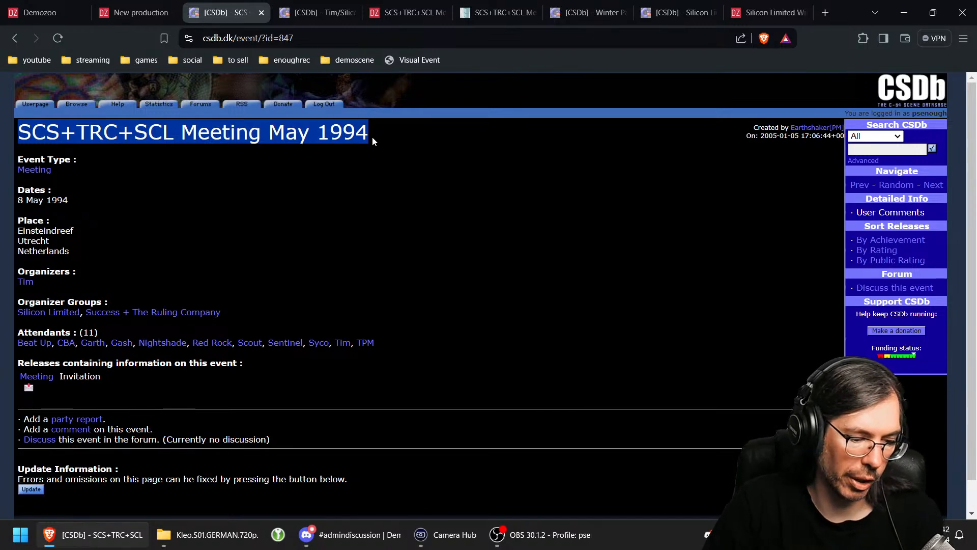
left_click(133, 13)
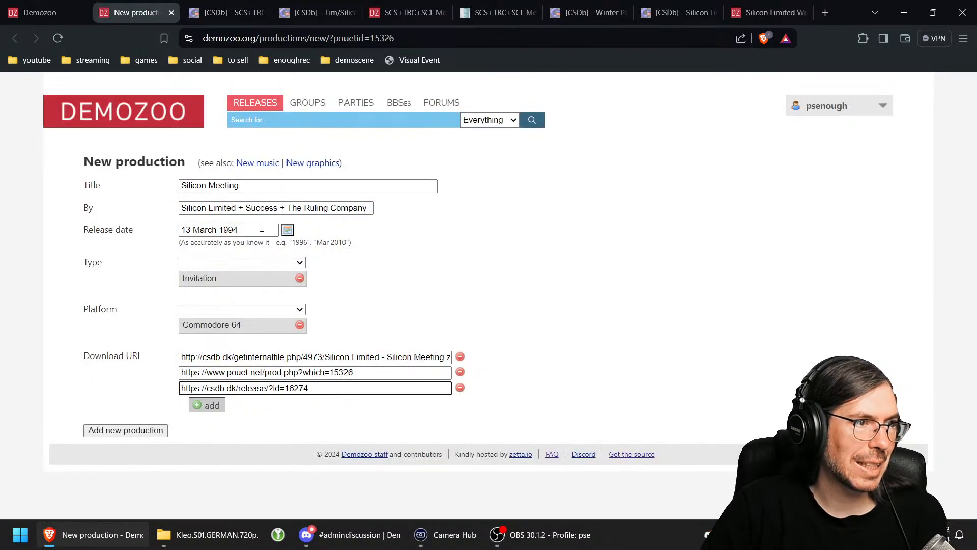
left_click(248, 187)
key("ctrl+a")
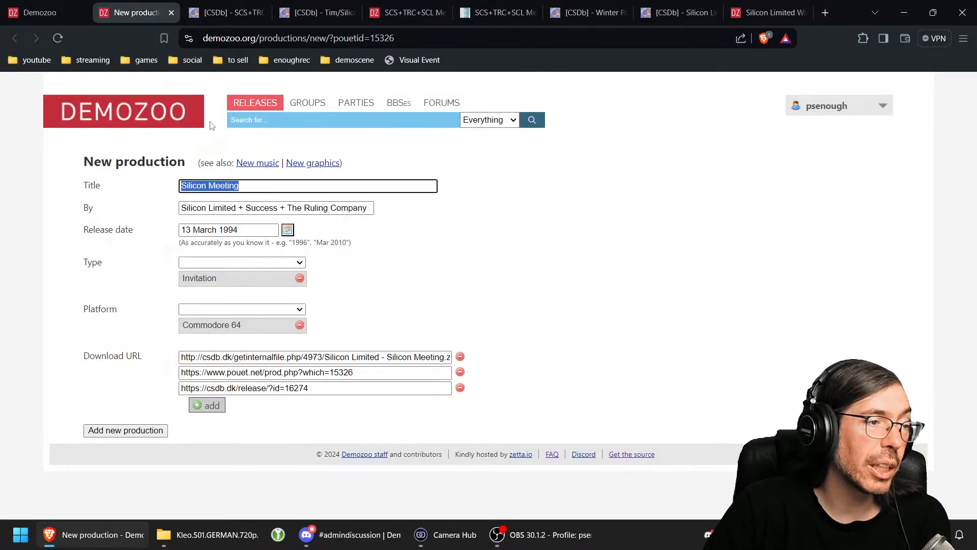
key("ctrl+v")
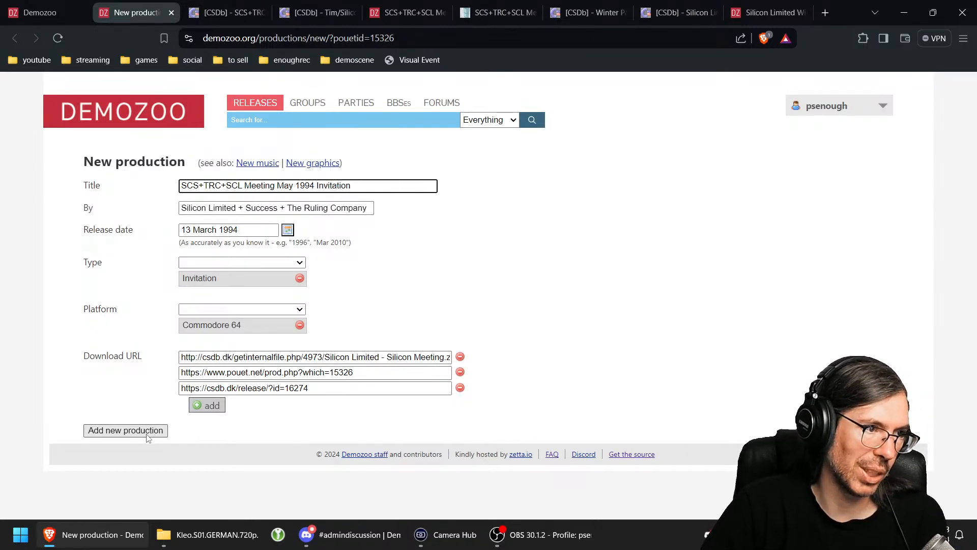
left_click(132, 434)
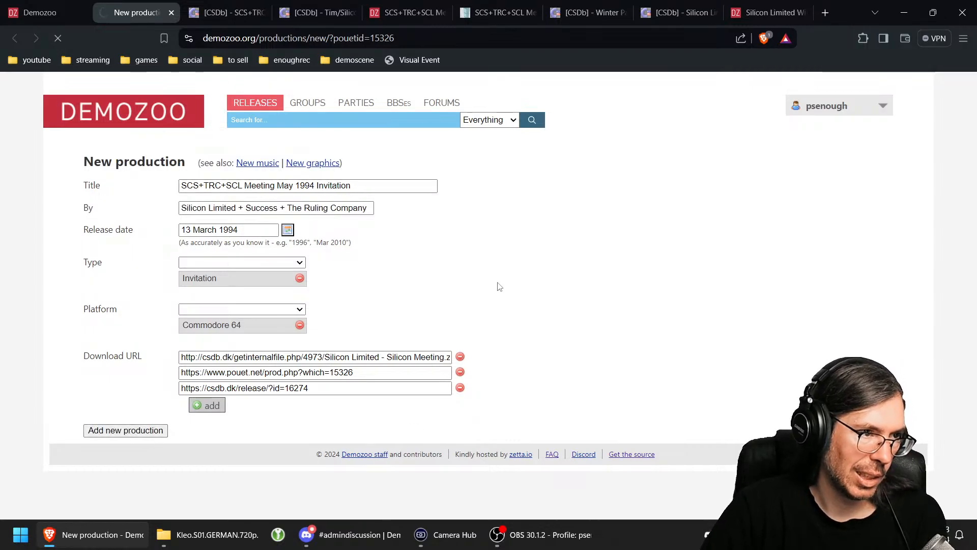
Step: Check the matches offered for the group Success in the production's author credits
left_click(293, 281)
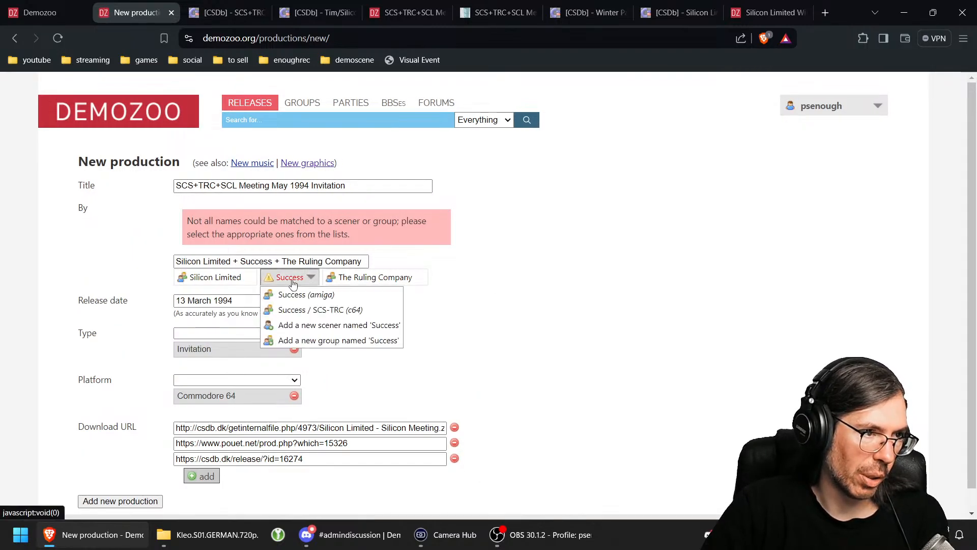
left_click(526, 252)
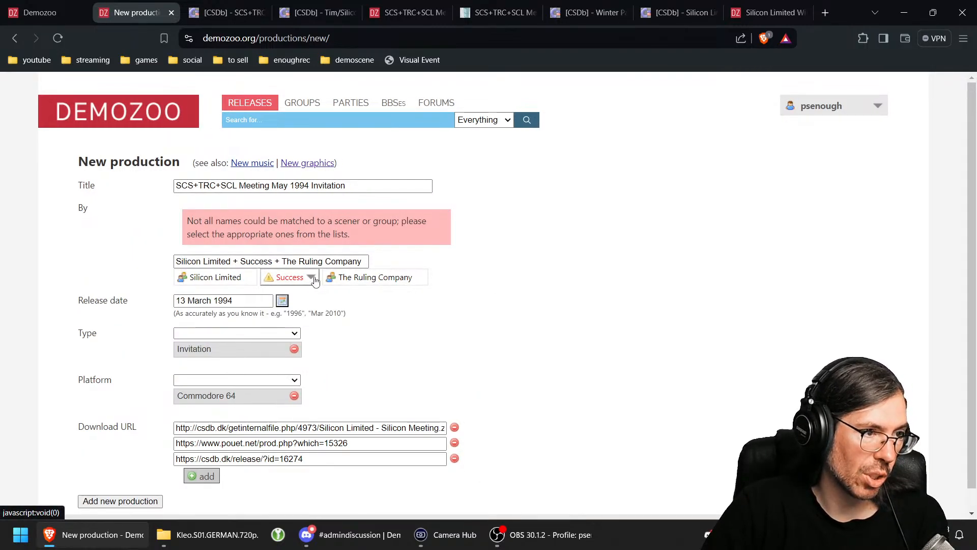
left_click_drag(231, 264, 241, 261)
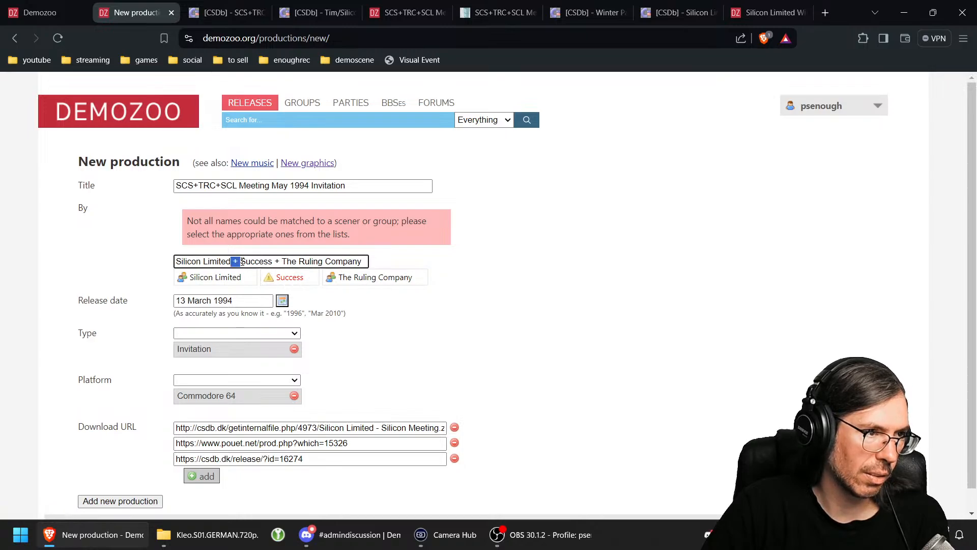
Step: Open the Pouët page of Silicon Meeting in a new tab and follow it to the CSDb release page
left_click(35, 13)
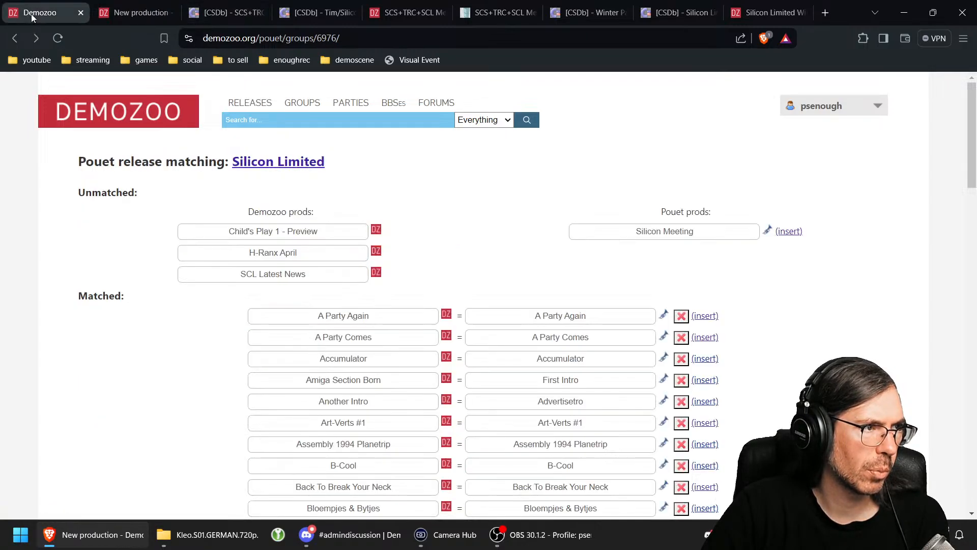
right_click(767, 230)
left_click(794, 243)
left_click(110, 13)
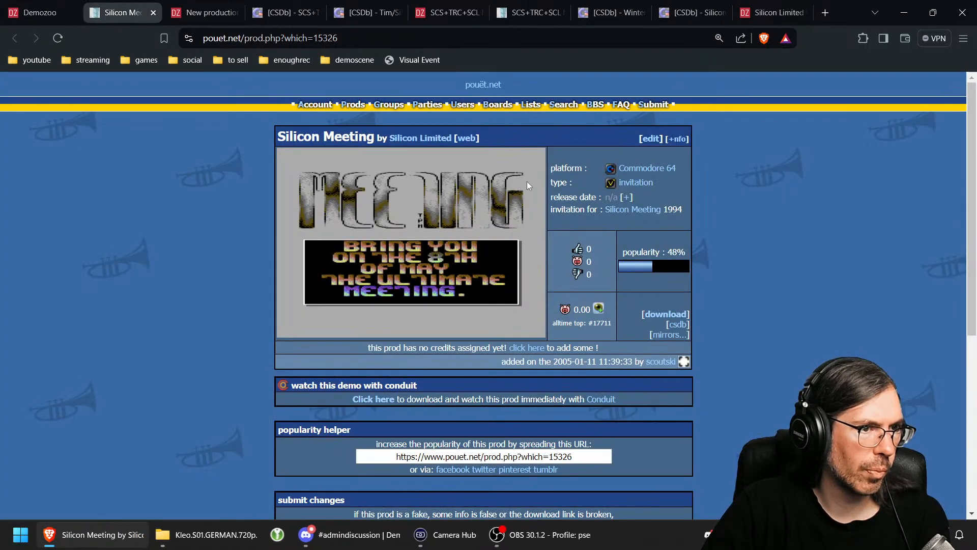
left_click(677, 324)
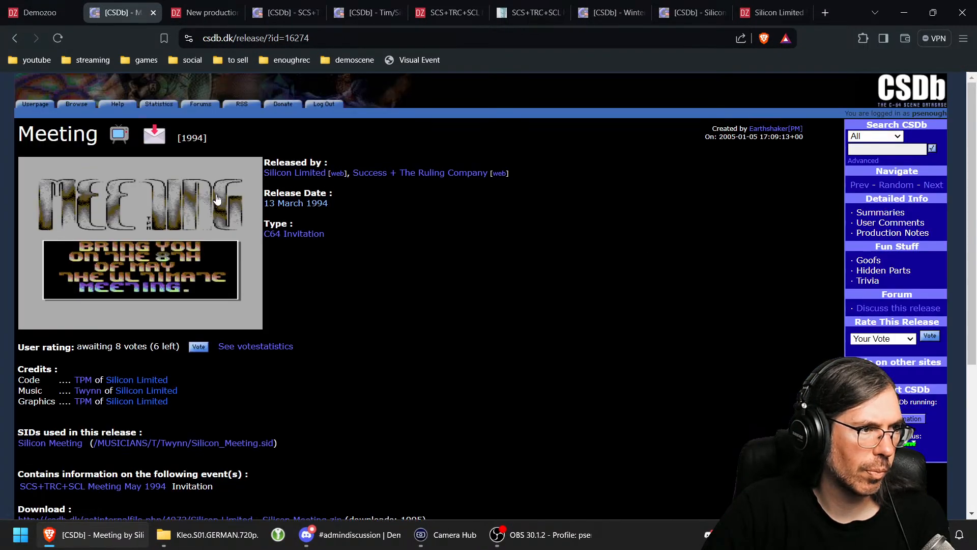
Step: Credit the Commodore 64 group Success / SCS-TRC as the matched author and submit the new invitation production
left_click(34, 12)
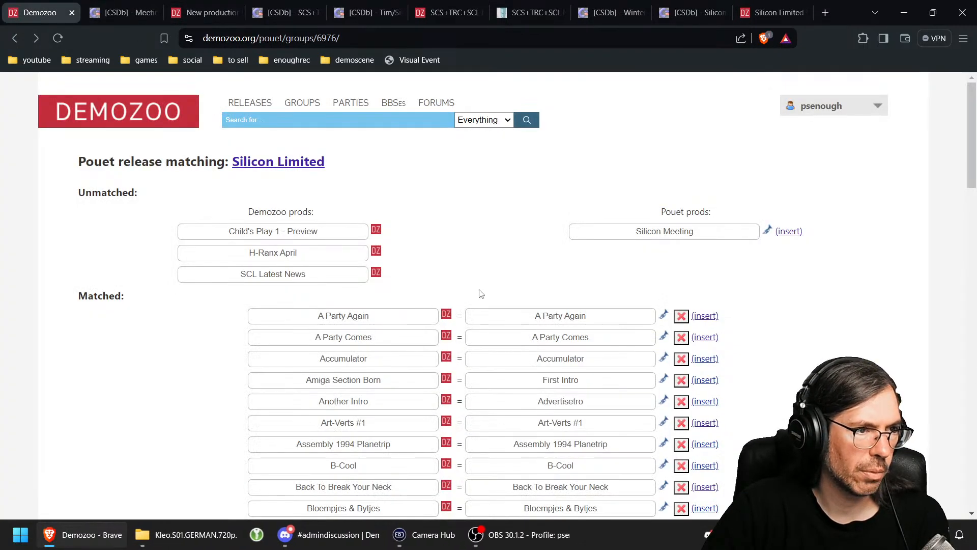
left_click(199, 13)
left_click(305, 288)
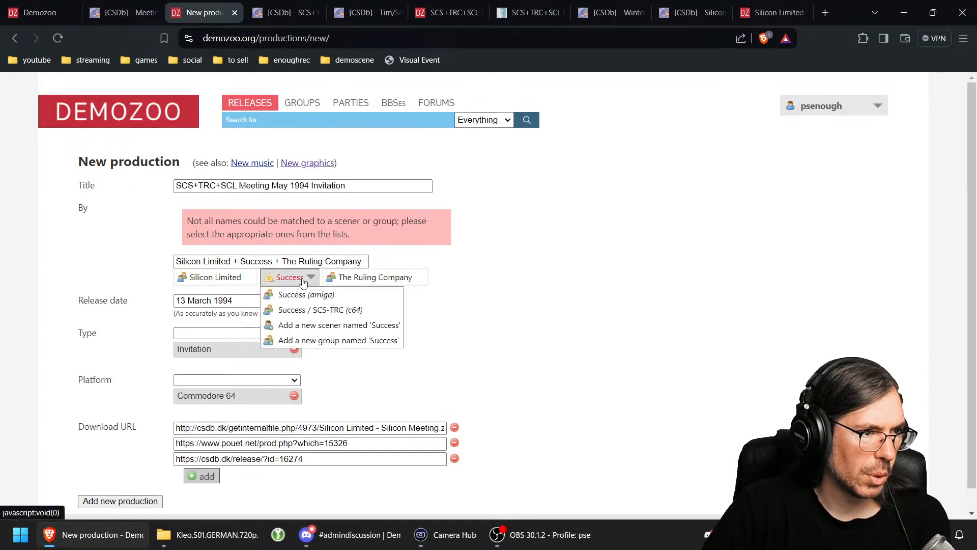
left_click(321, 308)
scroll(412, 371, "down", 1)
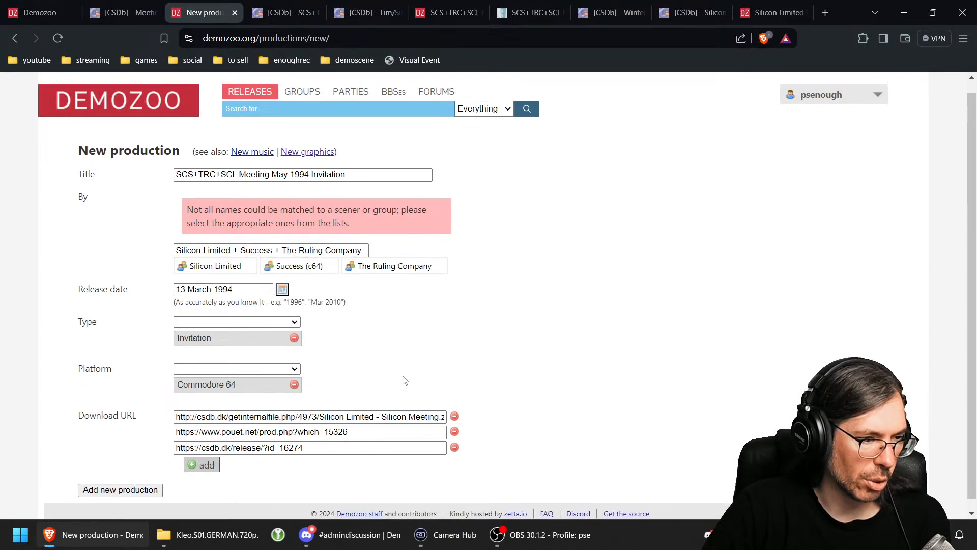
left_click(142, 478)
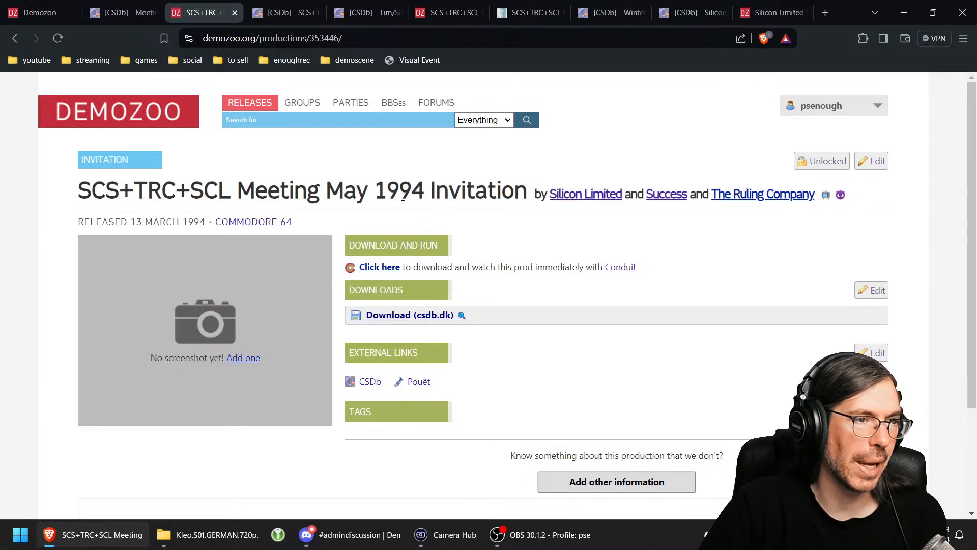
left_click_drag(423, 195, 342, 195)
left_click(345, 178)
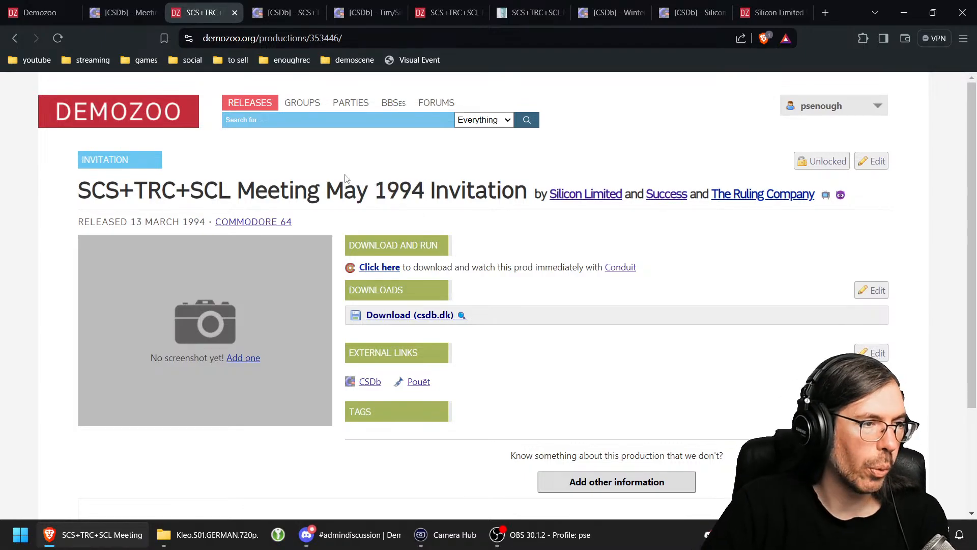
left_click_drag(255, 195, 429, 195)
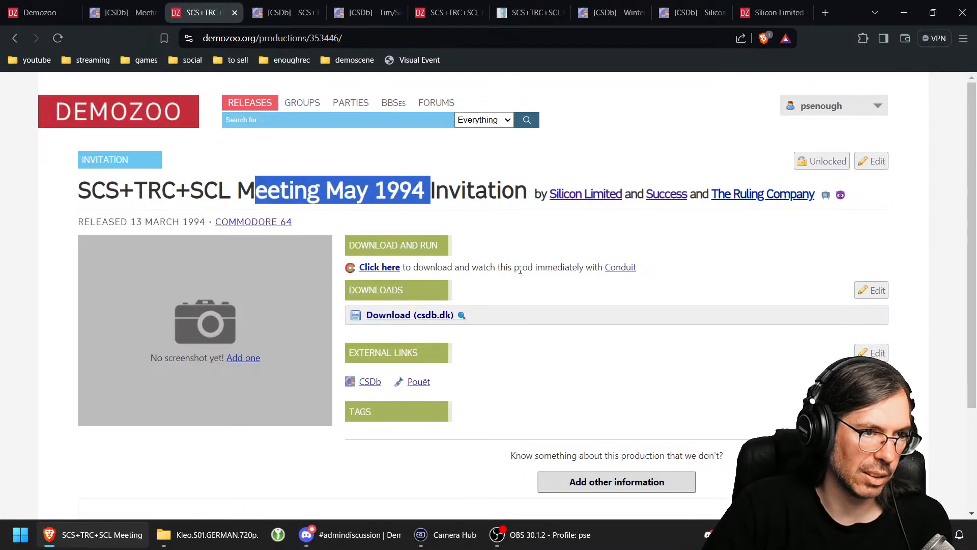
scroll(516, 358, "down", 3)
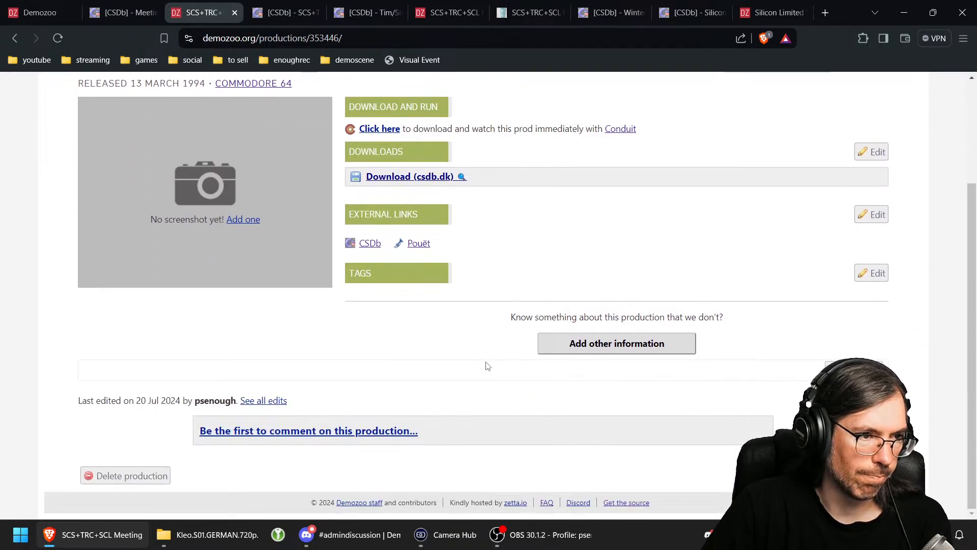
scroll(487, 365, "up", 3)
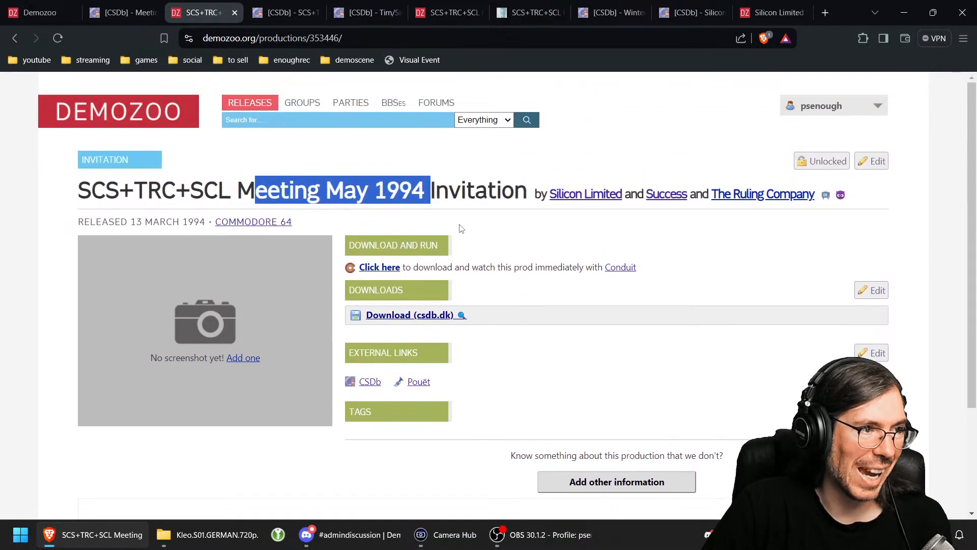
Step: Add "SCS+TRC+SCL Meeting May 1994 Invitation", copied from its production page, to the party's invitations and save the update
left_click_drag(85, 180, 529, 204)
key("ctrl+c")
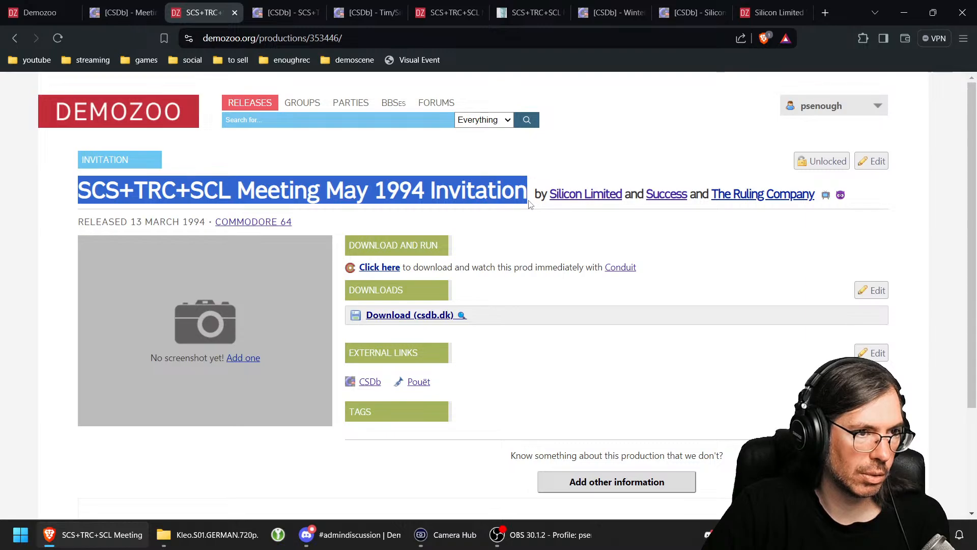
left_click(55, 22)
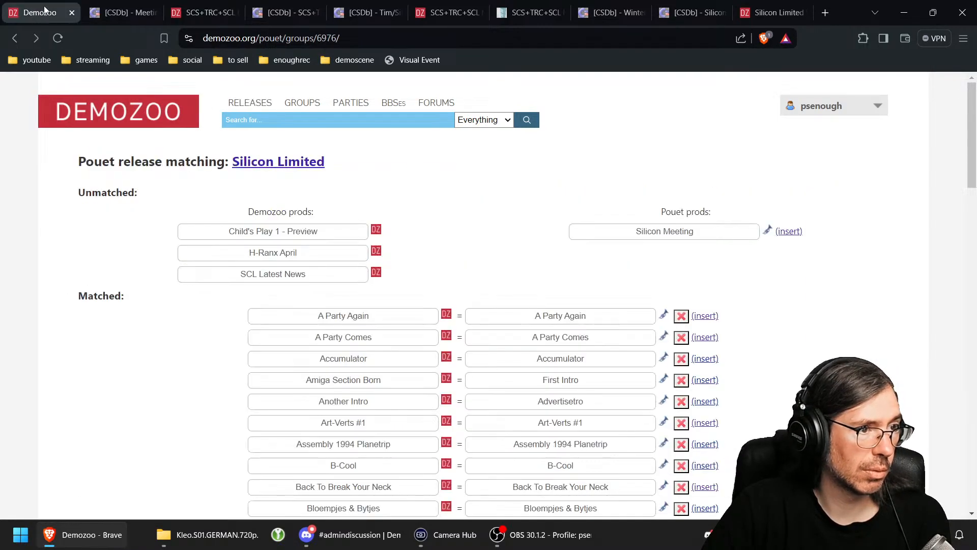
left_click(450, 18)
key("ctrl+a")
key("ctrl+v")
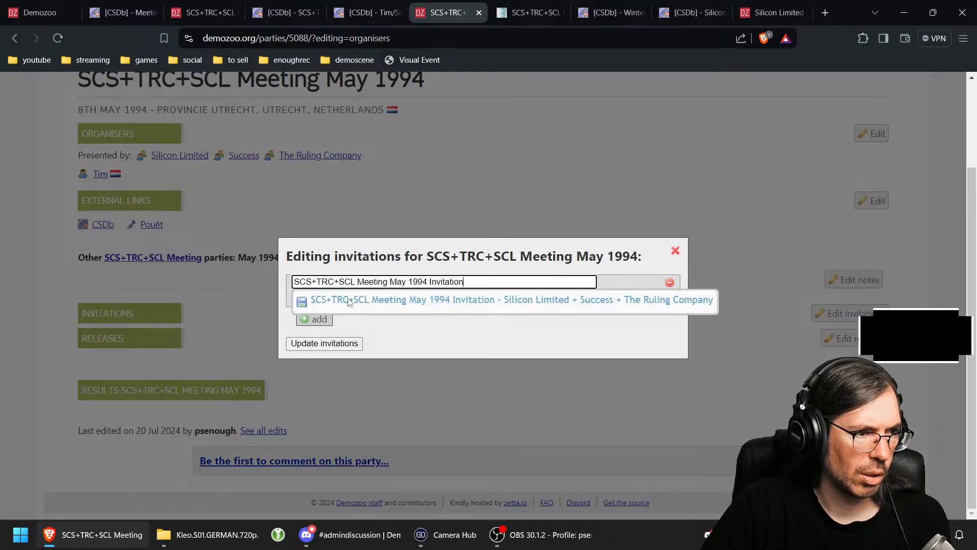
key("Return")
key("Return")
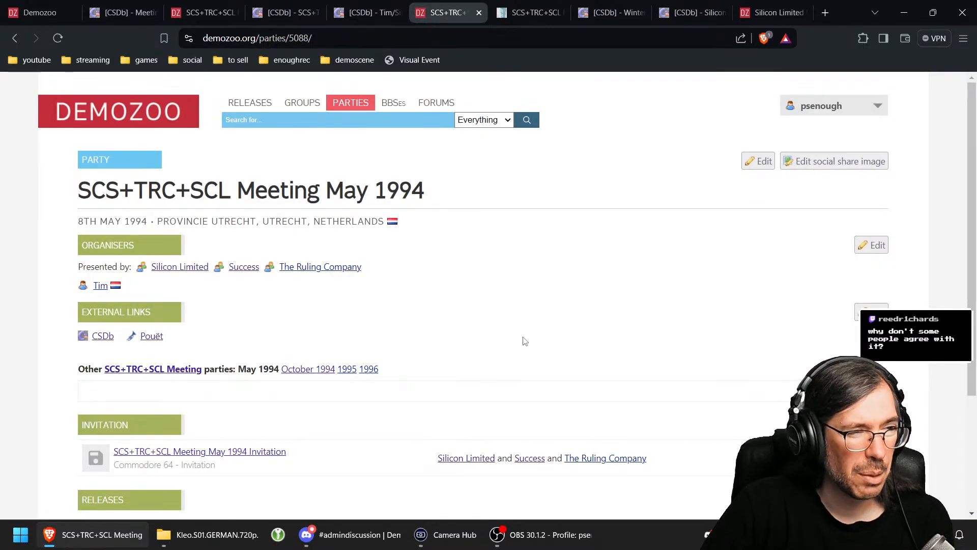
Step: Review the CSDb release page of Meeting, including its title, credits and downloads, against the new Demozoo invitation entry
left_click(293, 17)
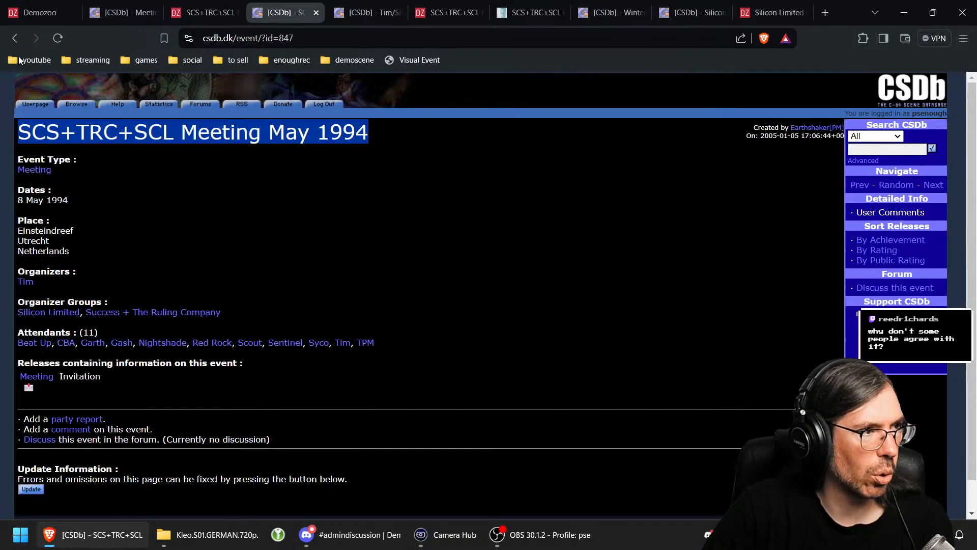
key("alt+Left")
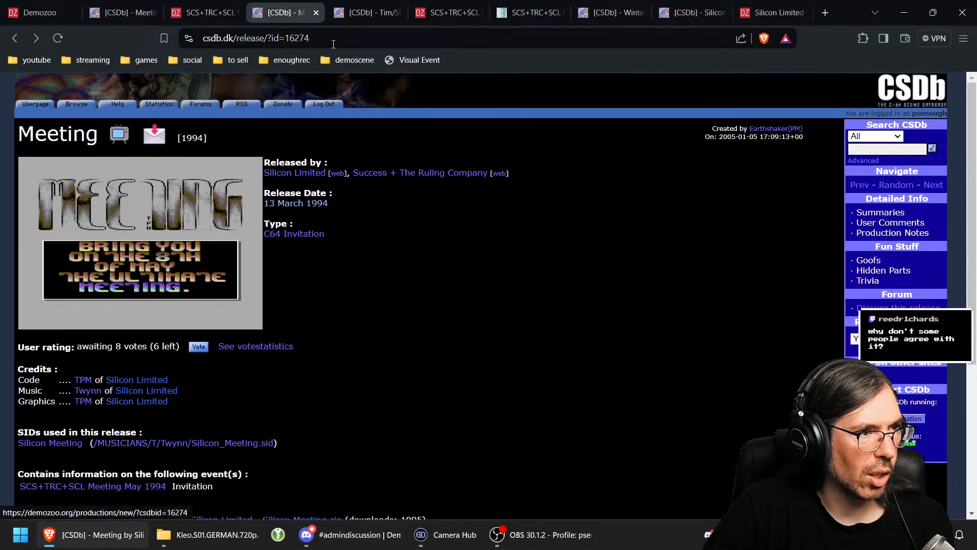
left_click_drag(17, 134, 99, 134)
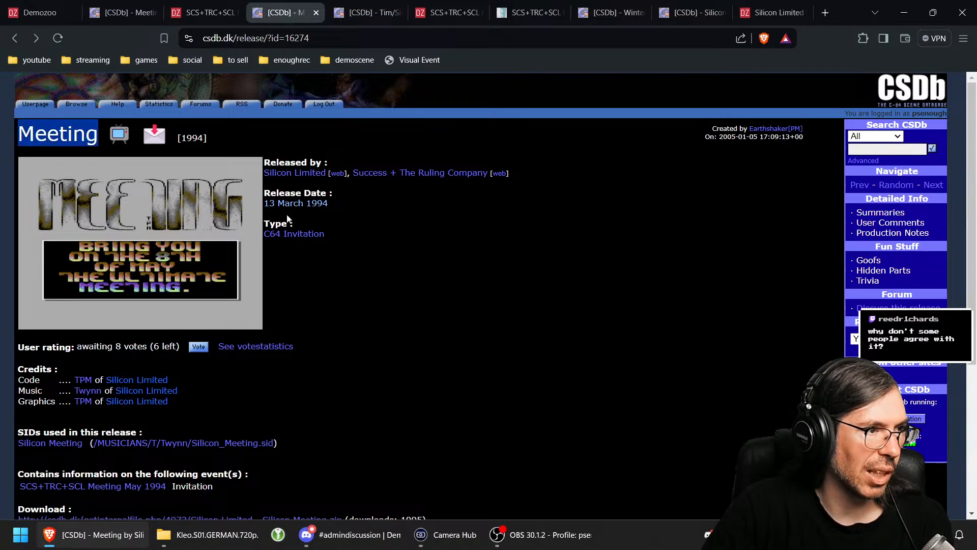
scroll(346, 443, "down", 1)
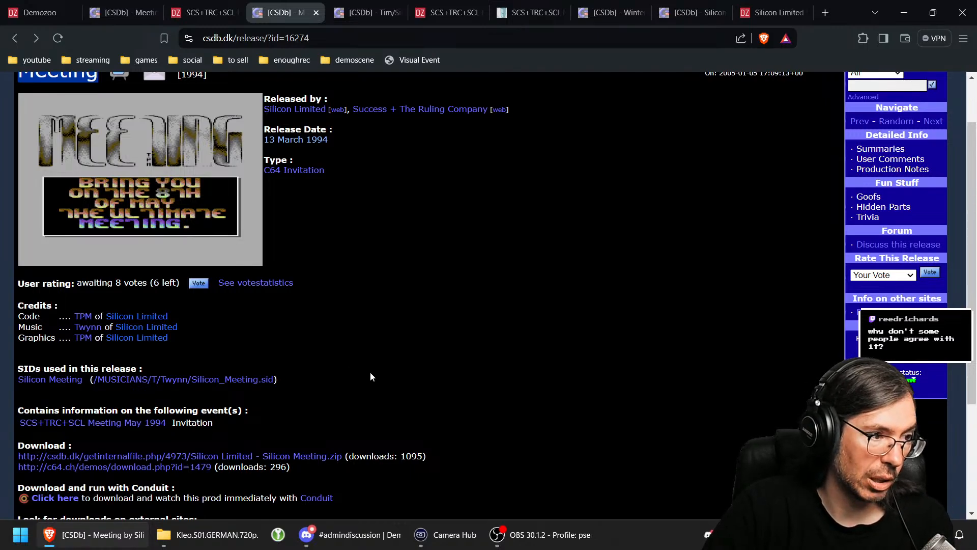
scroll(372, 377, "down", 1)
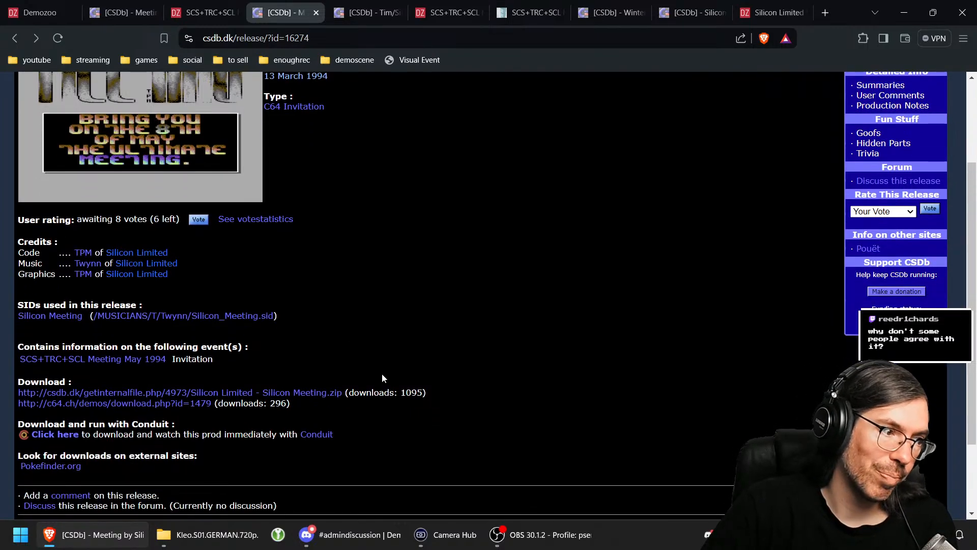
scroll(389, 371, "up", 2)
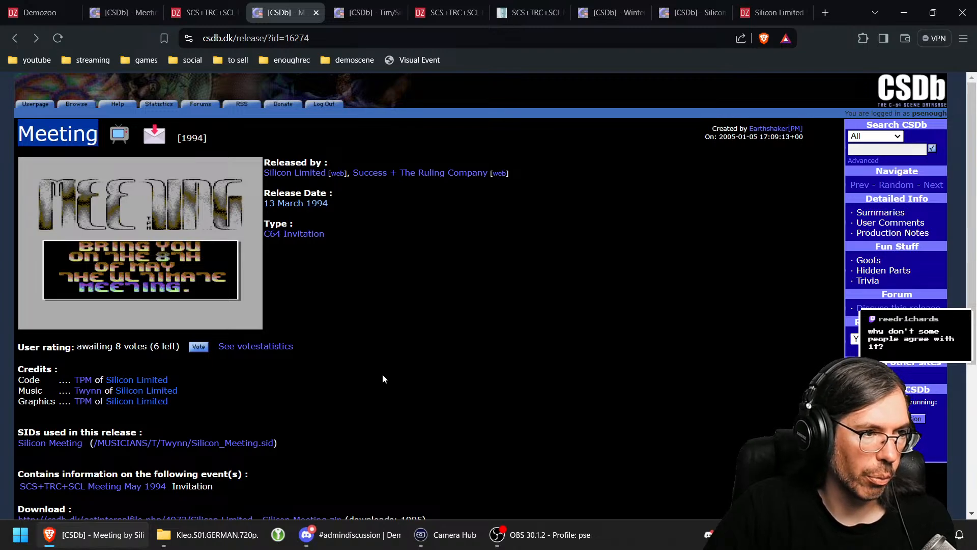
left_click(204, 13)
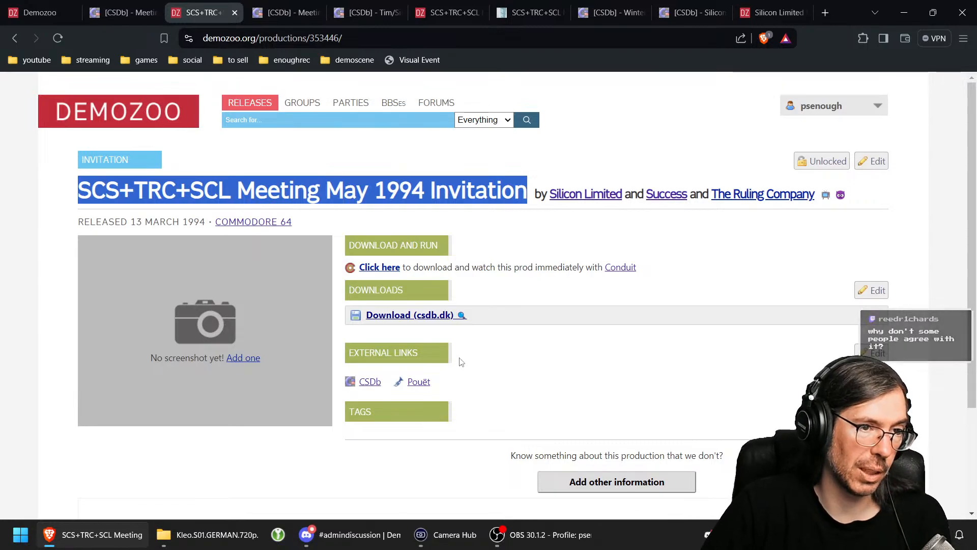
scroll(472, 360, "down", 3)
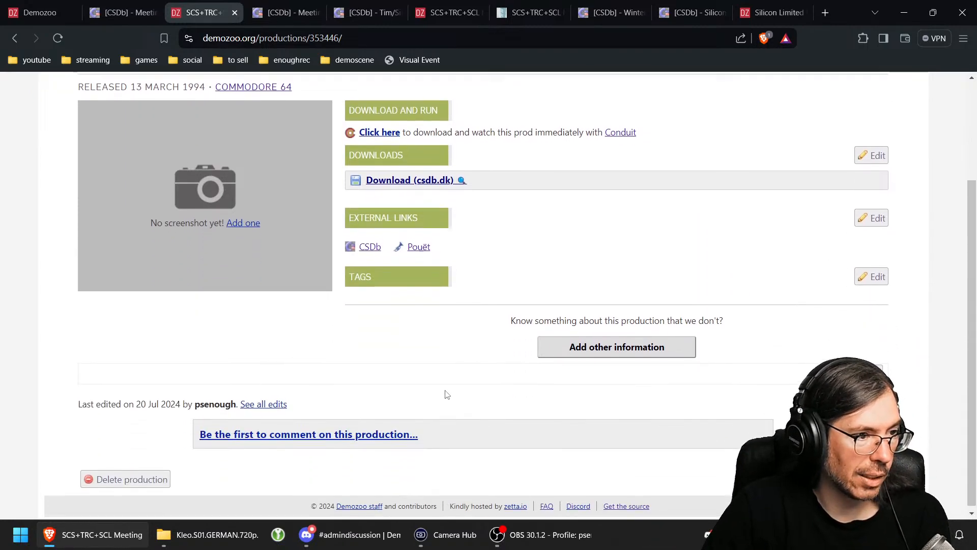
scroll(448, 394, "up", 3)
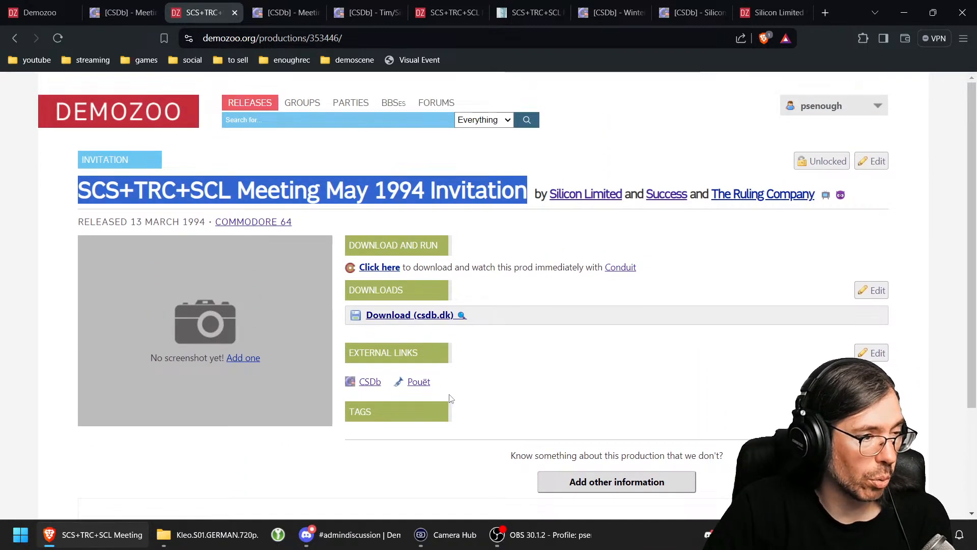
left_click(144, 116)
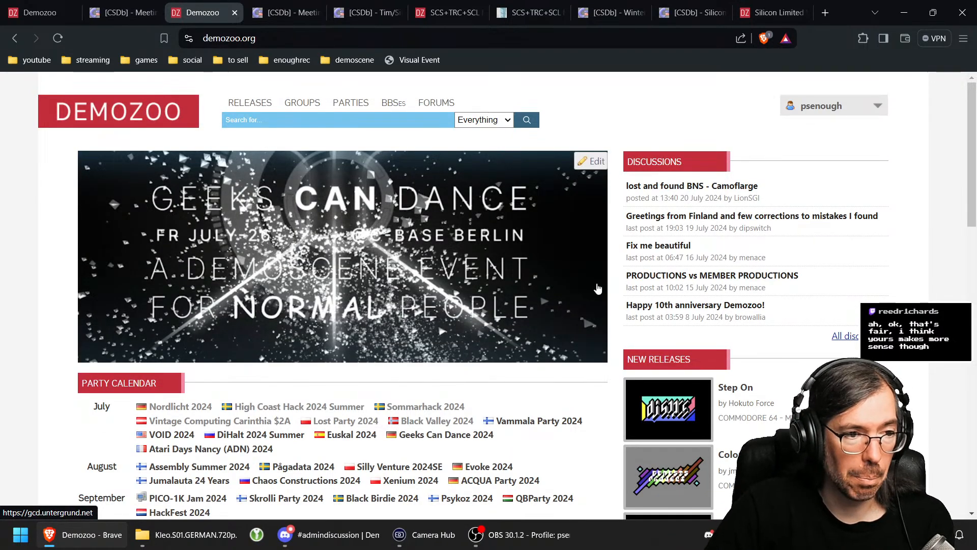
scroll(575, 290, "down", 4)
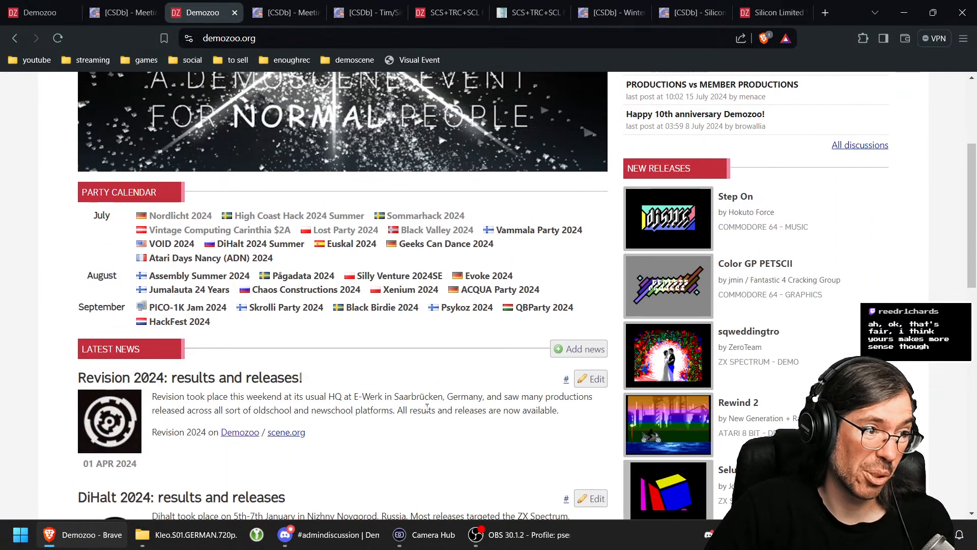
scroll(379, 326, "up", 4)
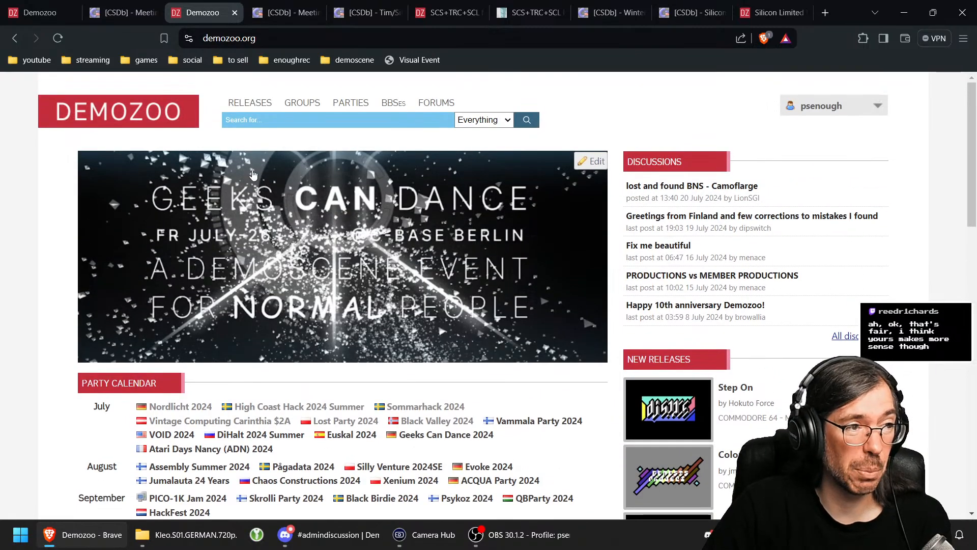
Step: Close all the finished CSDb, party and group pages, keeping only the Silicon Limited release matching page open
left_click(234, 13)
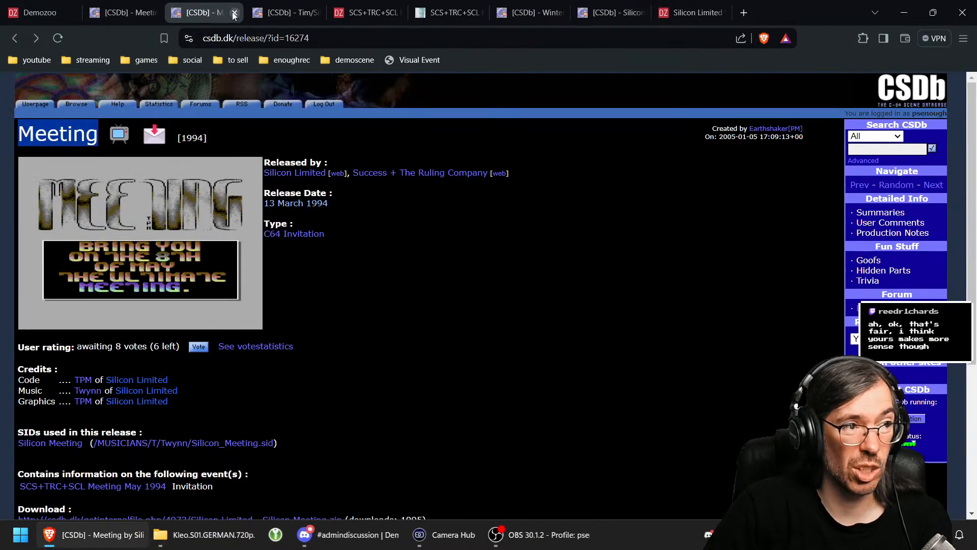
left_click(234, 13)
left_click(234, 13)
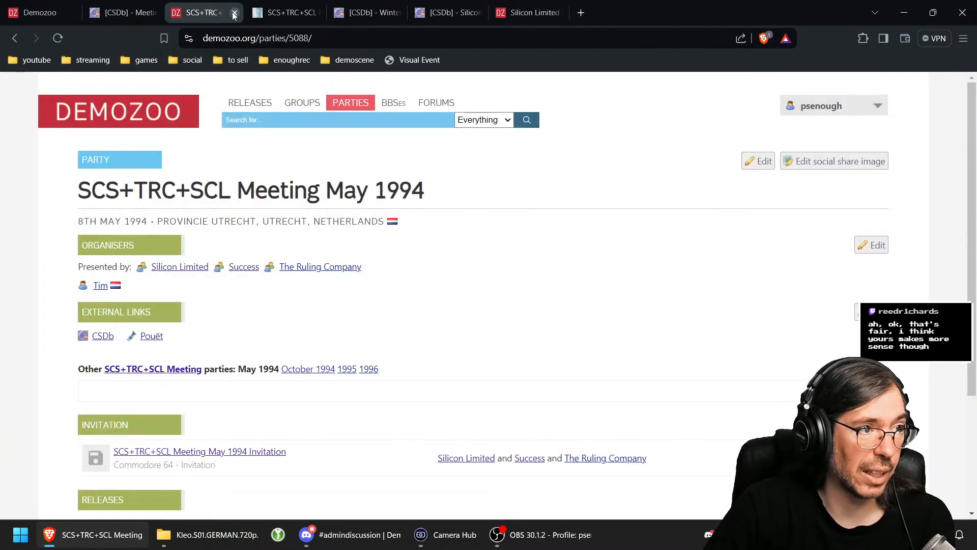
left_click(234, 13)
left_click(234, 13)
left_click(234, 14)
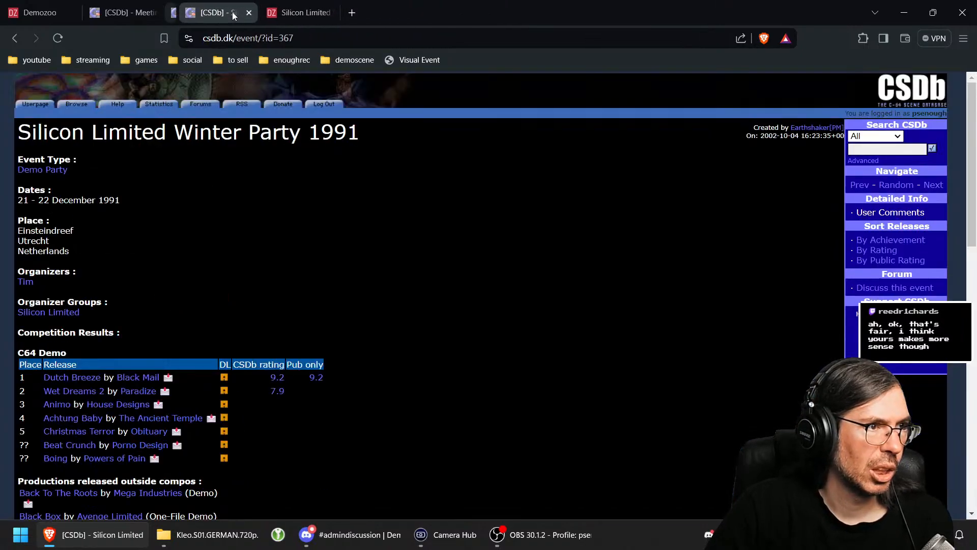
left_click(234, 13)
left_click(234, 13)
left_click(294, 13)
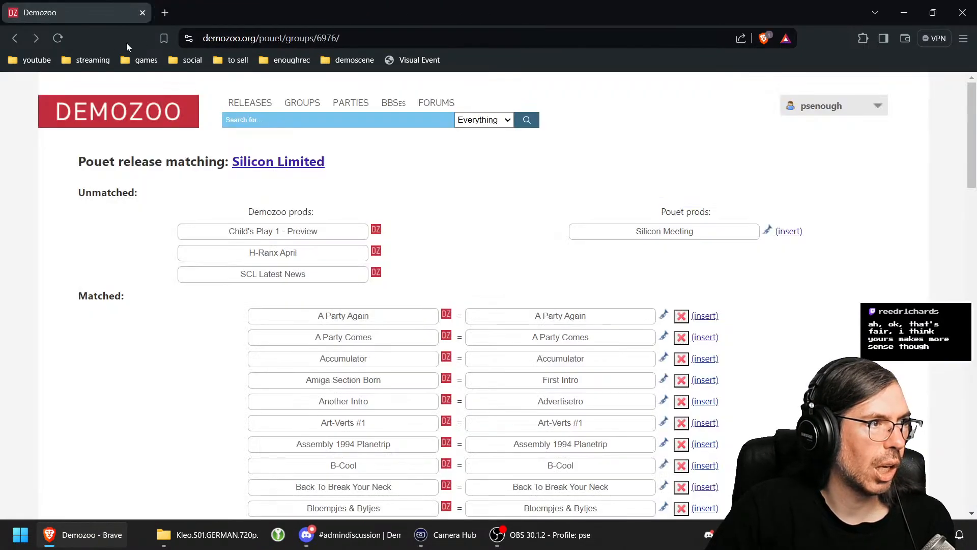
Step: Reload the Silicon Limited release matching page and check its unmatched and matched lists for Silicon Meeting
left_click(58, 38)
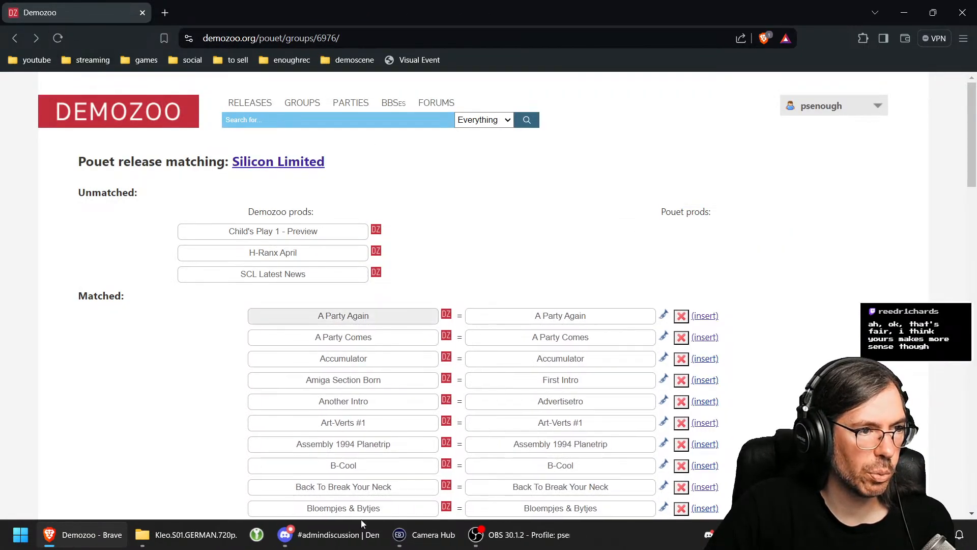
scroll(534, 245, "down", 20)
scroll(534, 245, "down", 3)
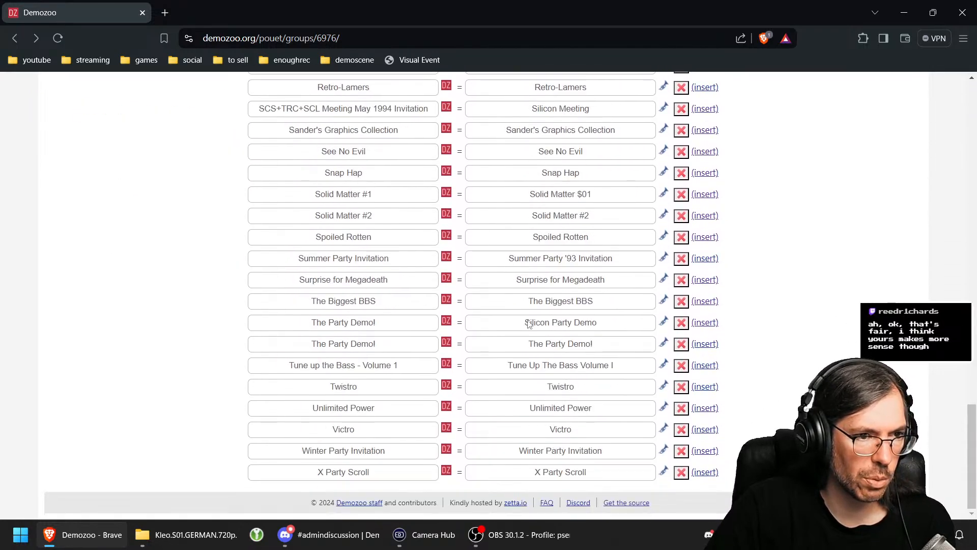
scroll(557, 404, "up", 20)
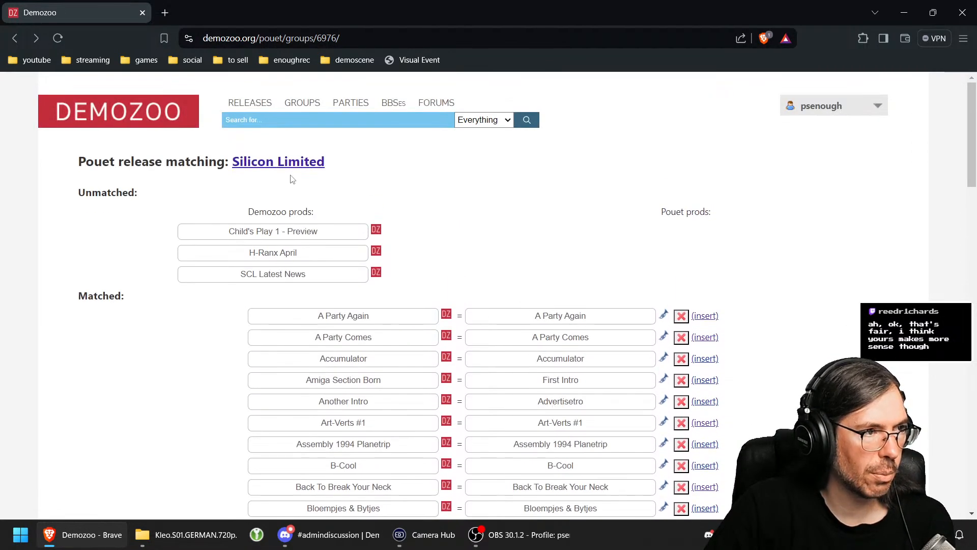
Step: Return to the Pouët release matching overview, refresh it and look through the groups with potential matches
left_click(15, 40)
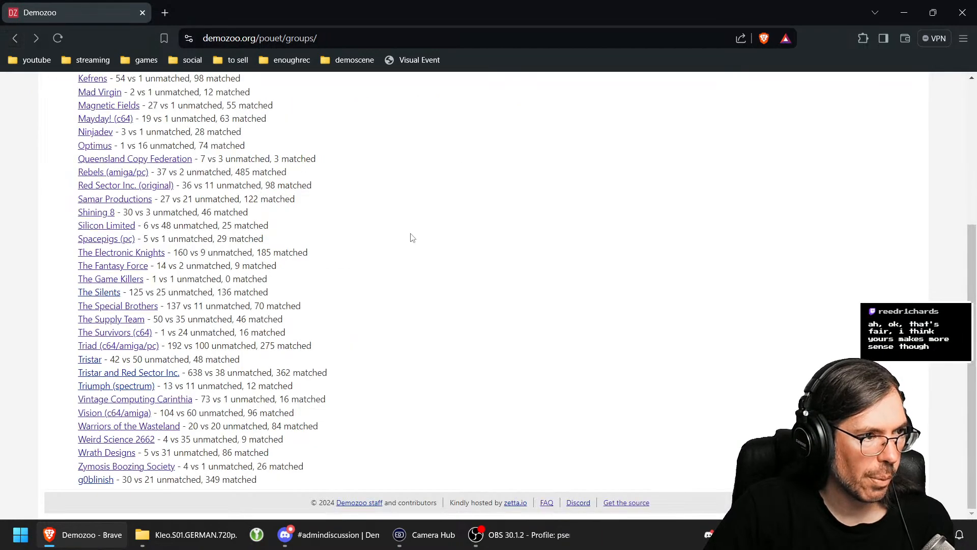
scroll(395, 290, "up", 10)
left_click(58, 41)
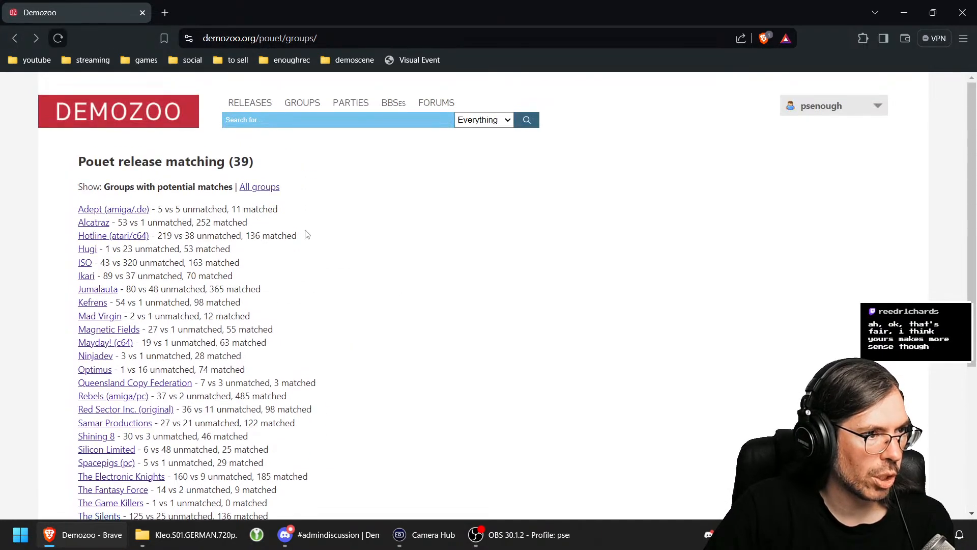
scroll(249, 326, "down", 4)
scroll(252, 330, "up", 1)
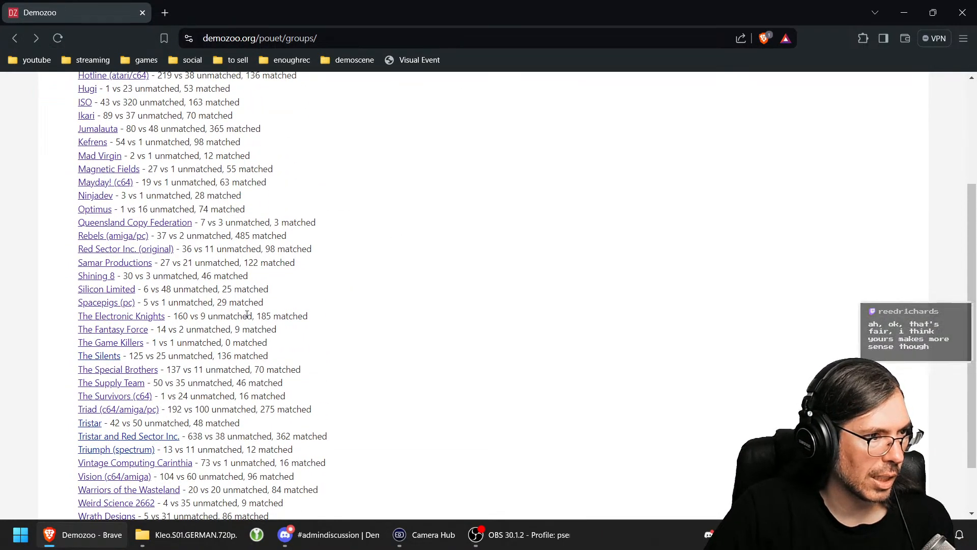
scroll(253, 329, "up", 4)
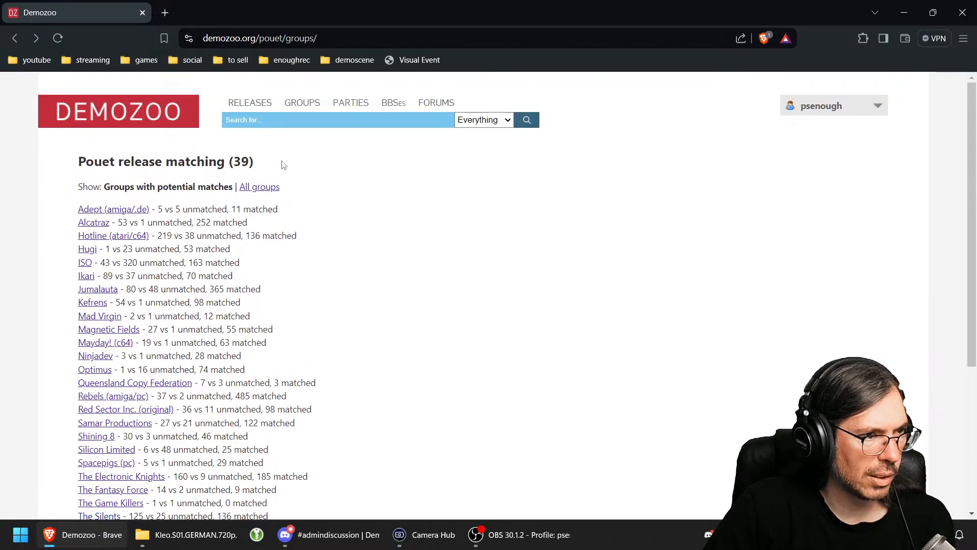
Step: Look through the groups with potential matches and open the release matching page of The Silents
triple_click(221, 164)
left_click_drag(245, 160, 269, 162)
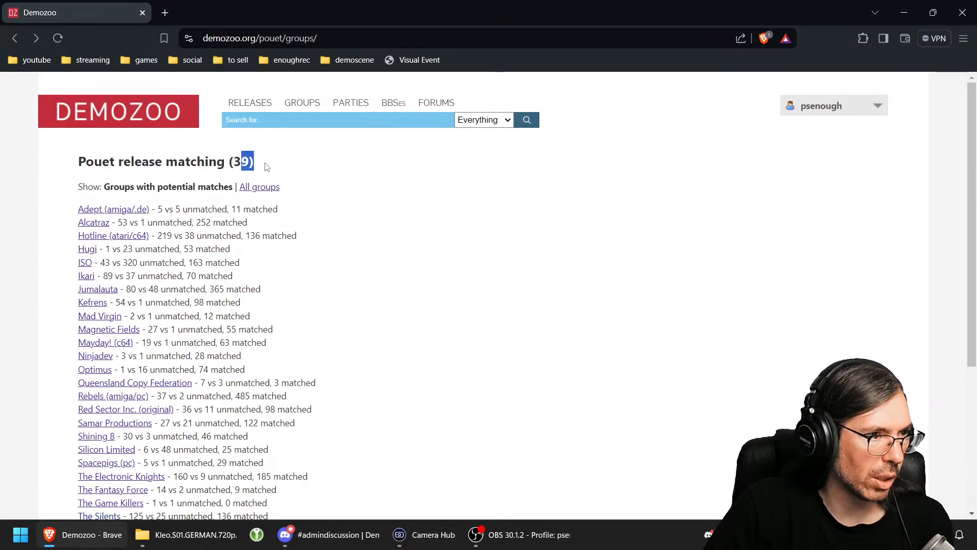
triple_click(346, 353)
scroll(346, 353, "down", 4)
left_click(350, 251)
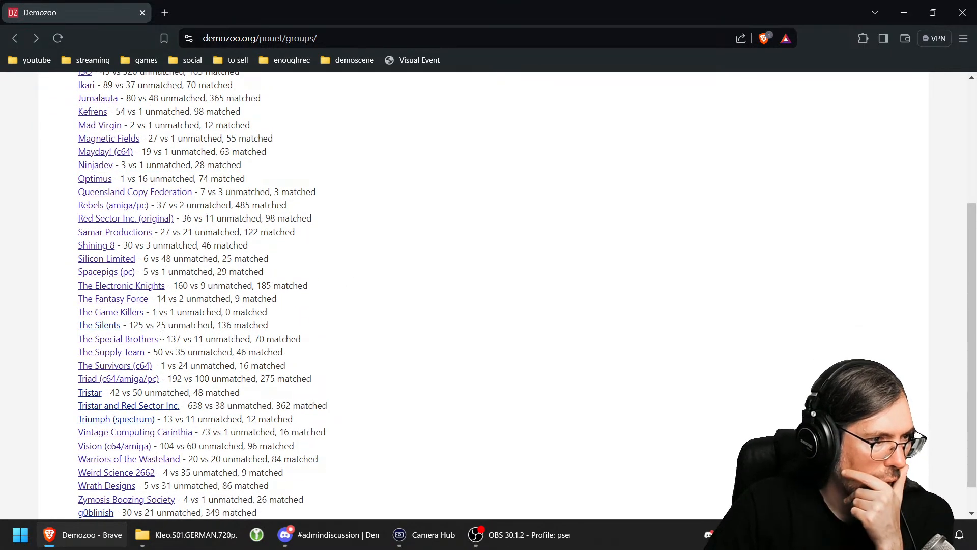
left_click(93, 327)
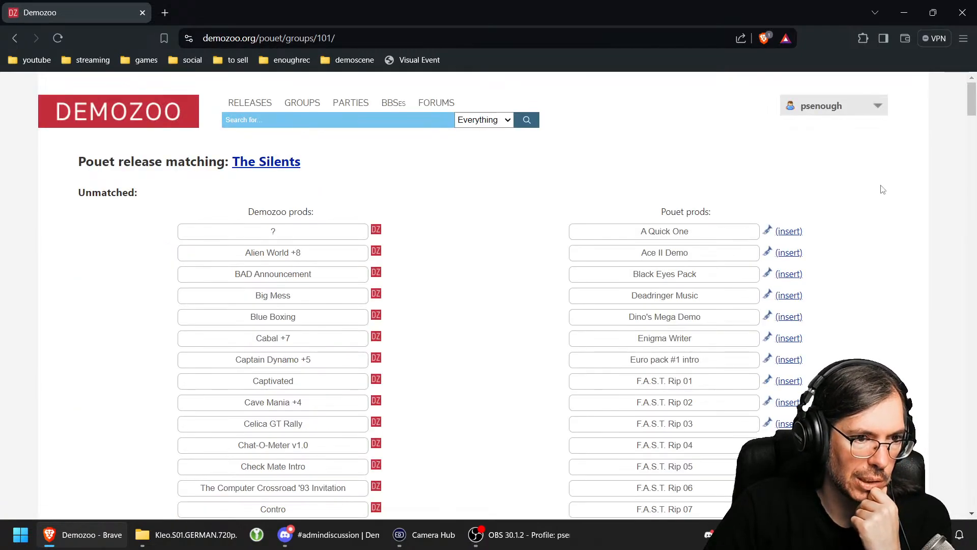
Step: Examine the unmatched Demozoo and Pouët prods of The Silents down to the start of the matched list
scroll(825, 270, "down", 2)
scroll(521, 345, "down", 2)
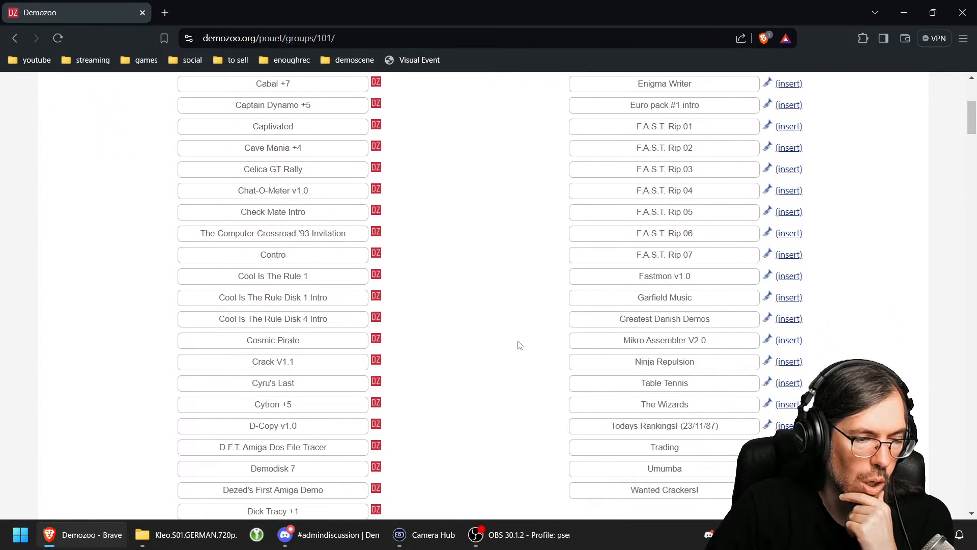
scroll(515, 352, "up", 5)
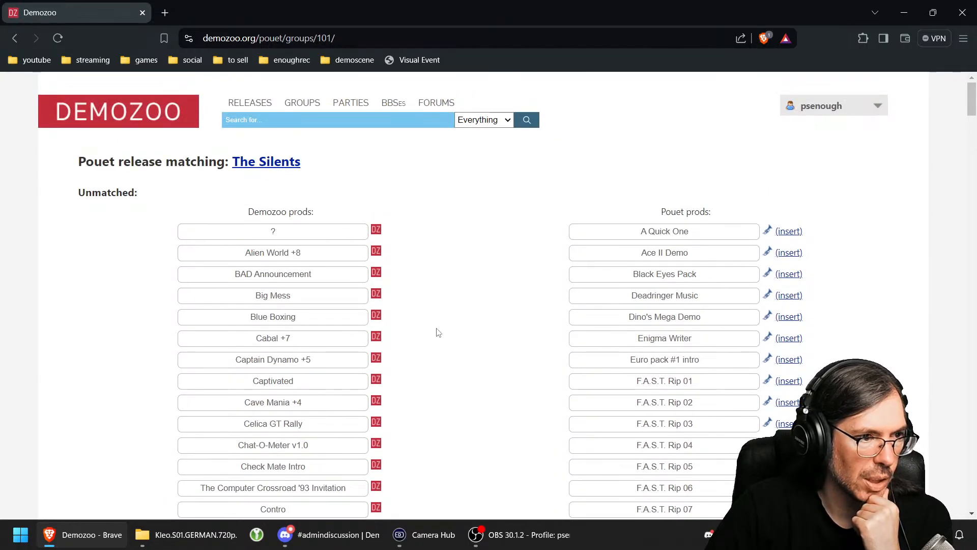
scroll(292, 327, "down", 9)
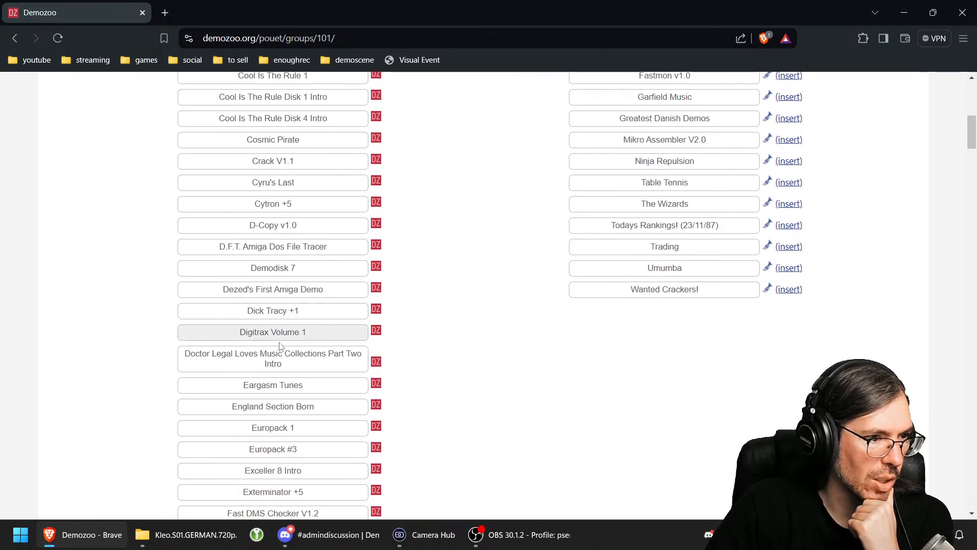
scroll(280, 346, "down", 14)
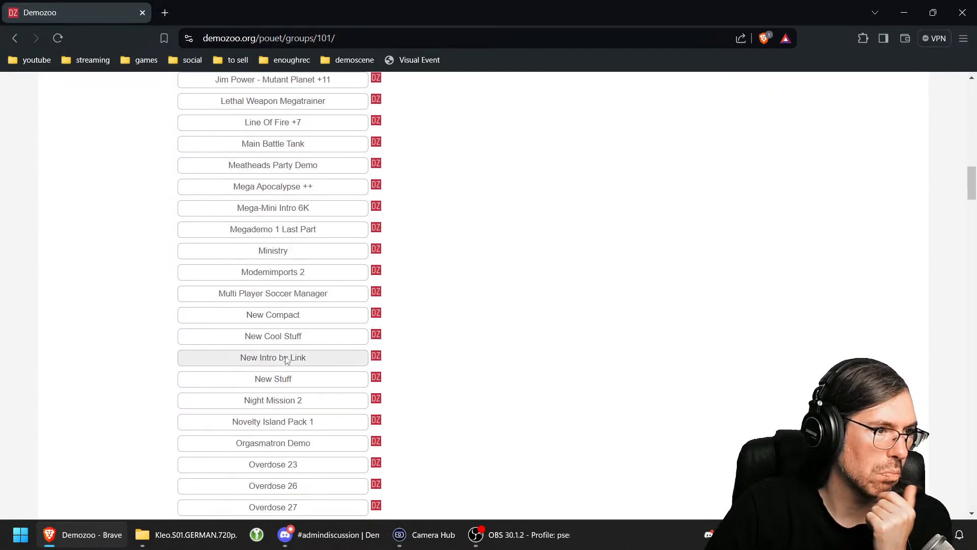
scroll(287, 360, "down", 6)
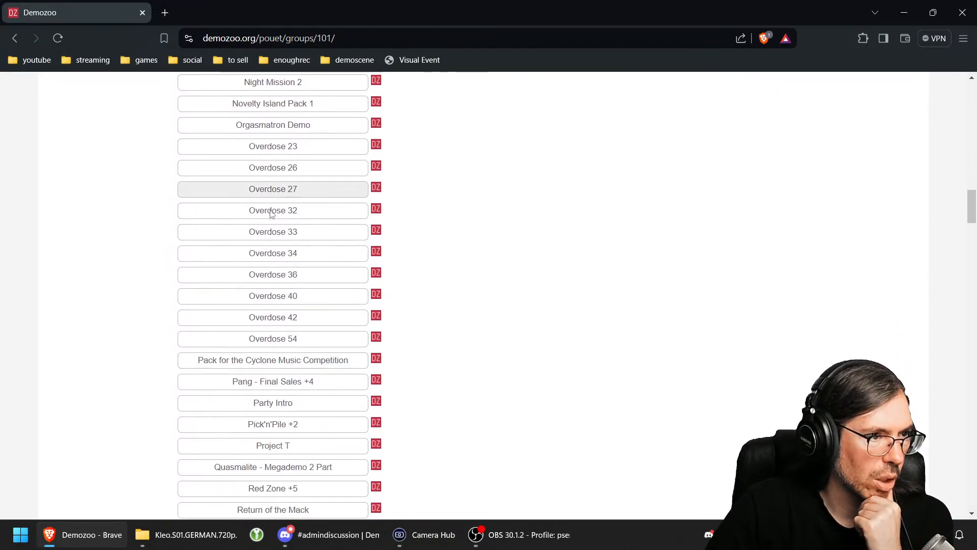
scroll(349, 392, "down", 6)
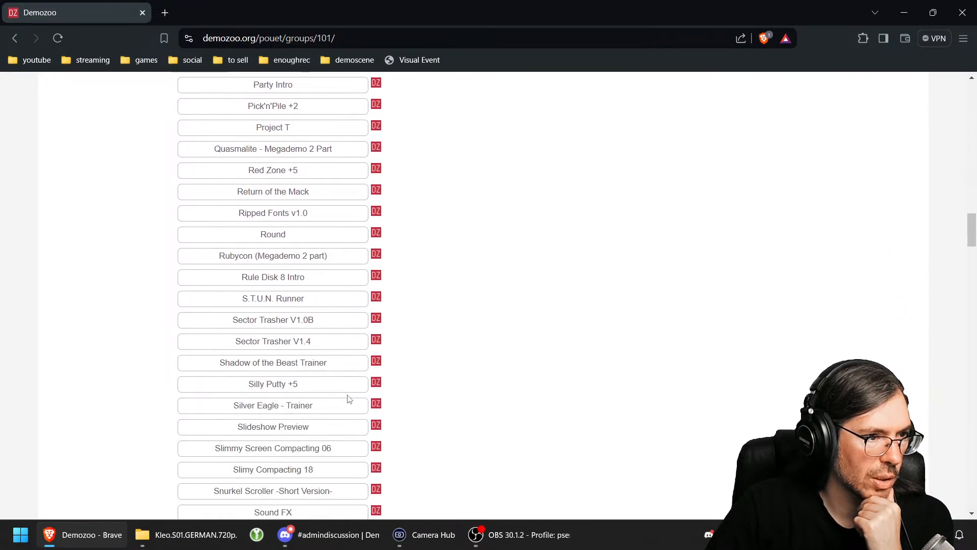
scroll(349, 398, "down", 15)
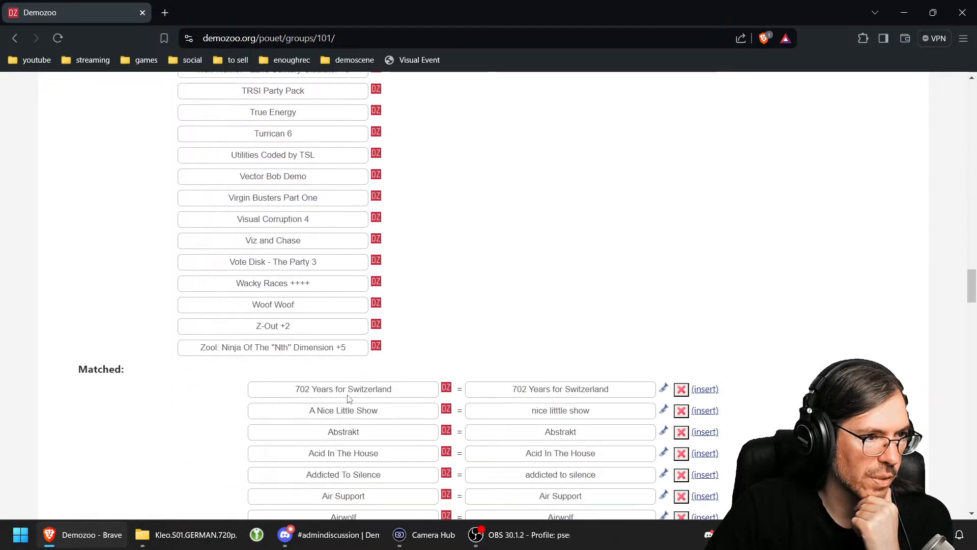
left_click_drag(971, 287, 961, 92)
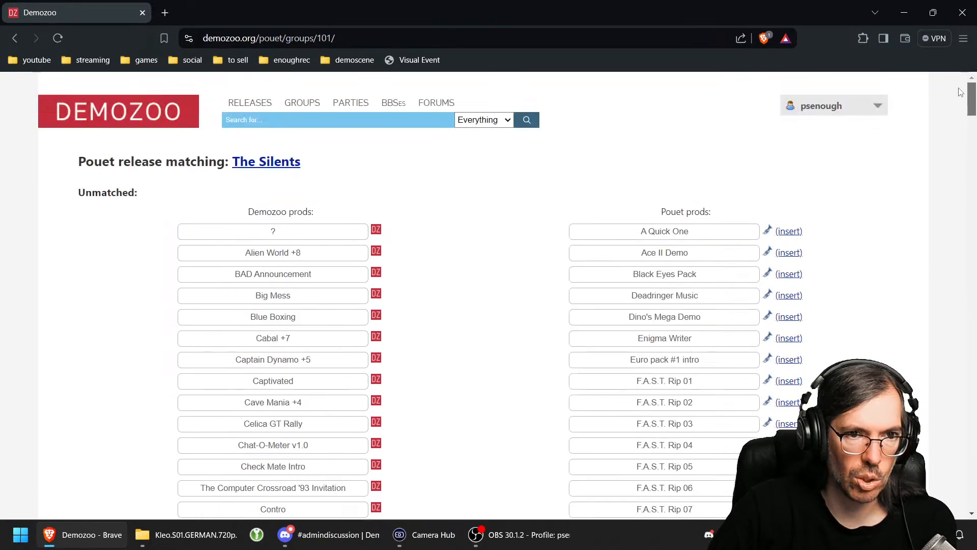
Step: Open the Pouët page of A Quick One and follow it to the CSDb release page
middle_click(768, 232)
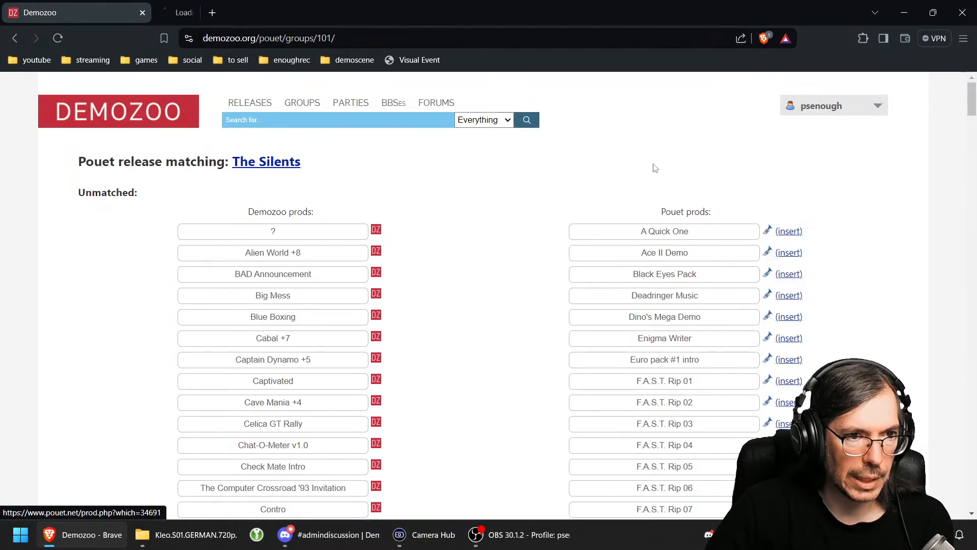
left_click(222, 20)
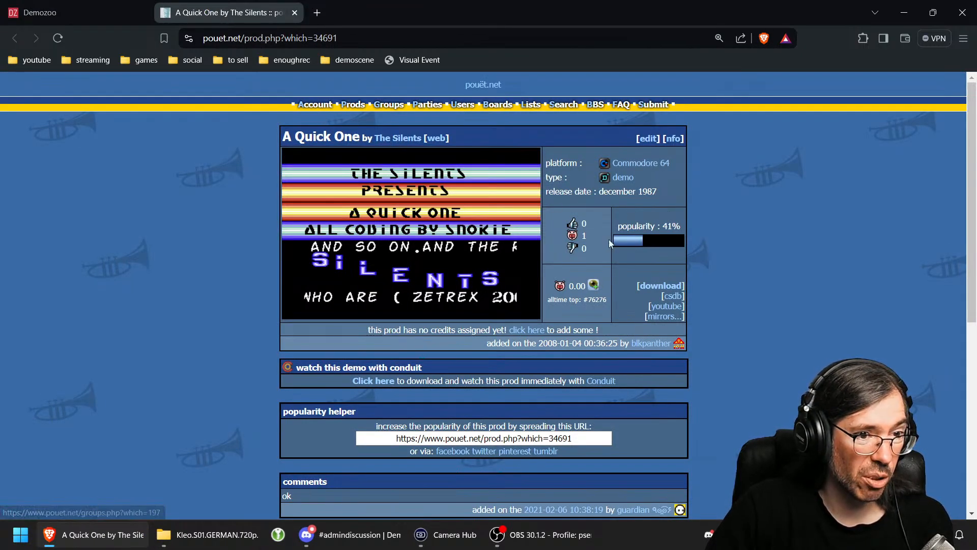
left_click(672, 297)
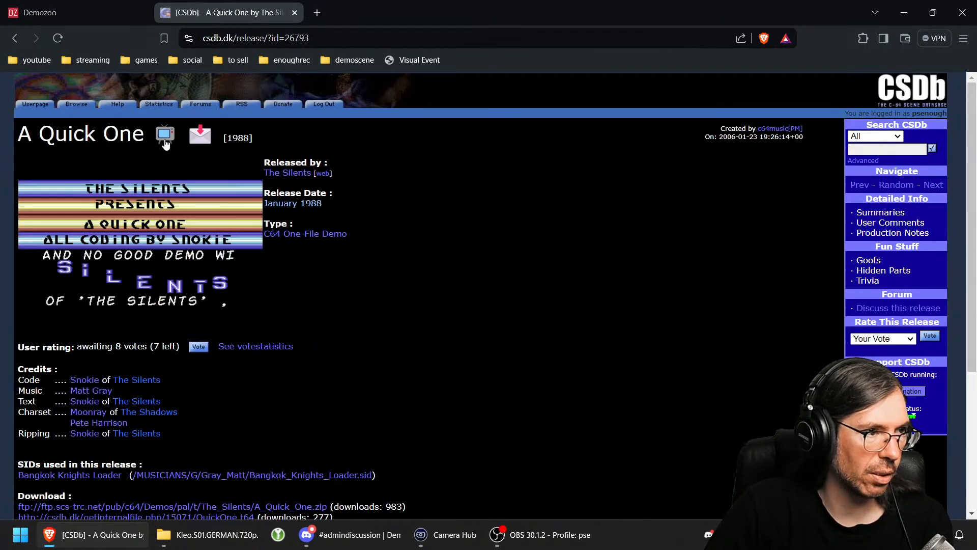
Step: Copy the title A Quick One from CSDb and search The Silents' matching page for it
left_click_drag(146, 136, 22, 140)
key("ctrl+c")
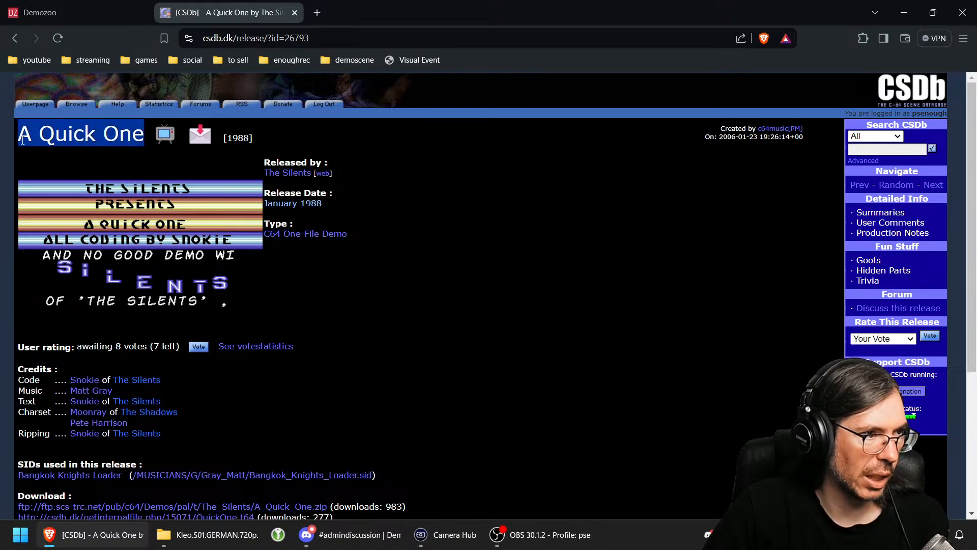
left_click(61, 19)
key("ctrl+f")
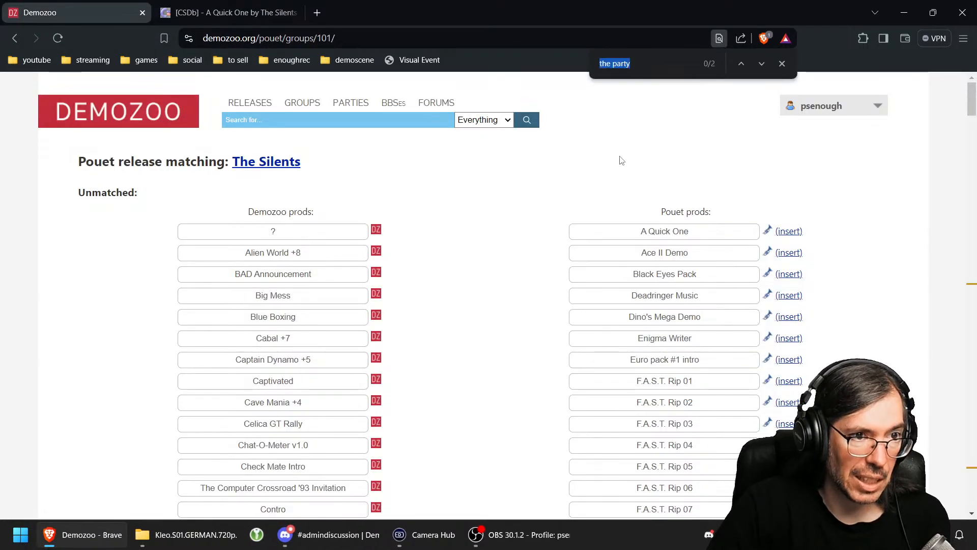
key("ctrl+v")
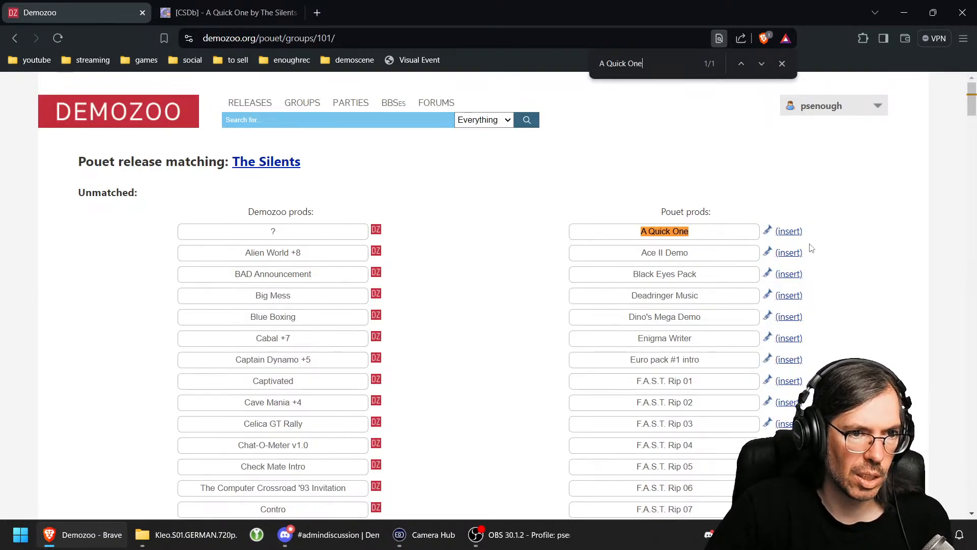
Step: Insert A Quick One as a new Demozoo production with release date January 1988, and close its Demozoo and CSDb pages
left_click(789, 231)
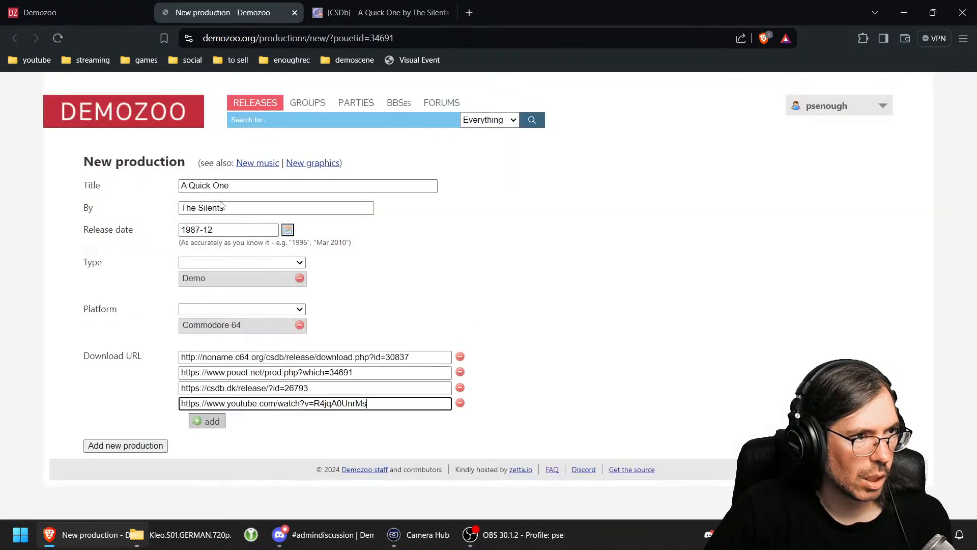
left_click(116, 446)
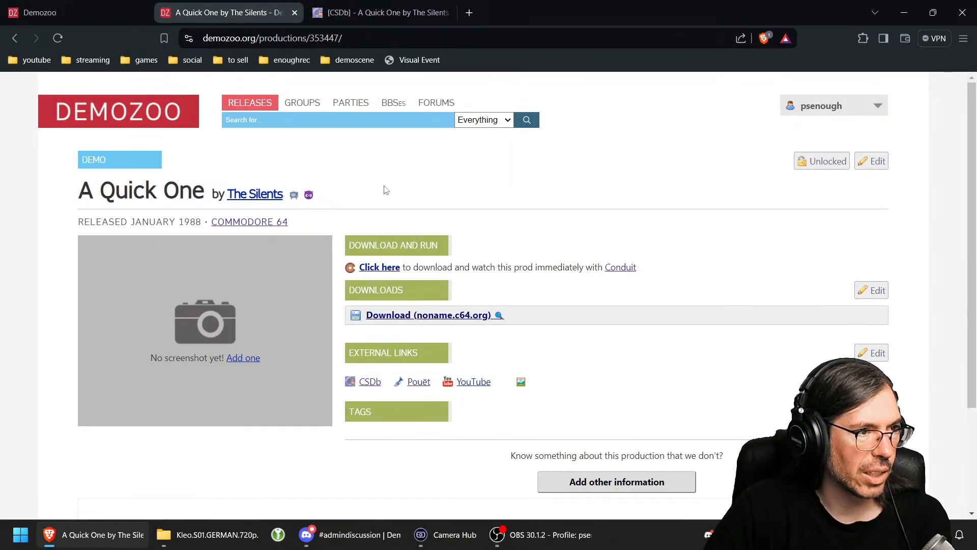
left_click(295, 13)
left_click(295, 13)
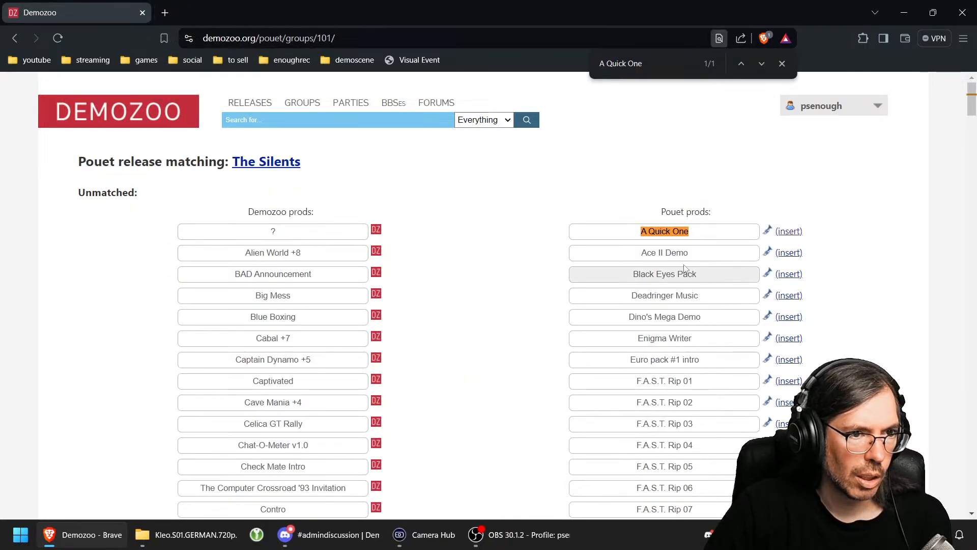
Step: Search the matching page for "ace II", insert Ace II Demo as a new production with release date 1987, and close its page
key("ctrl+f")
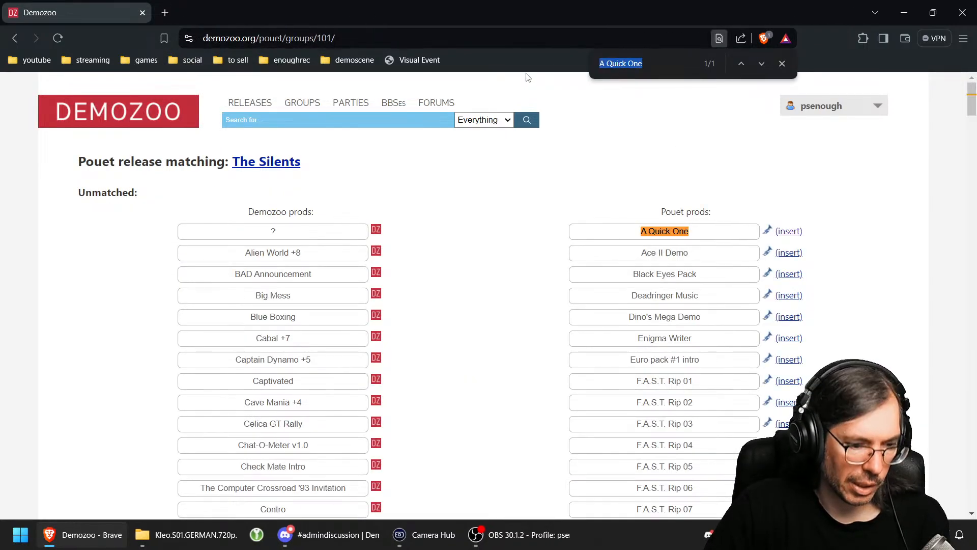
type("ace II")
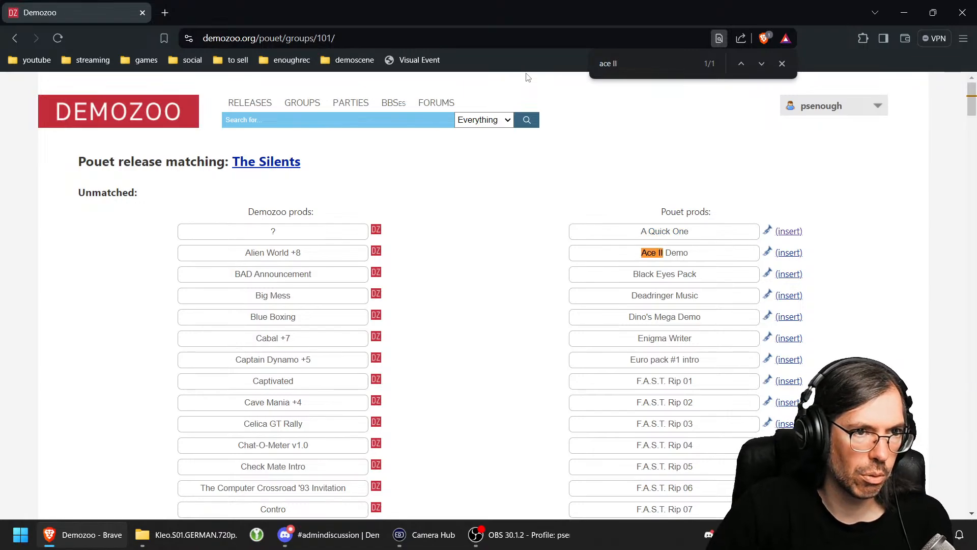
left_click(792, 253)
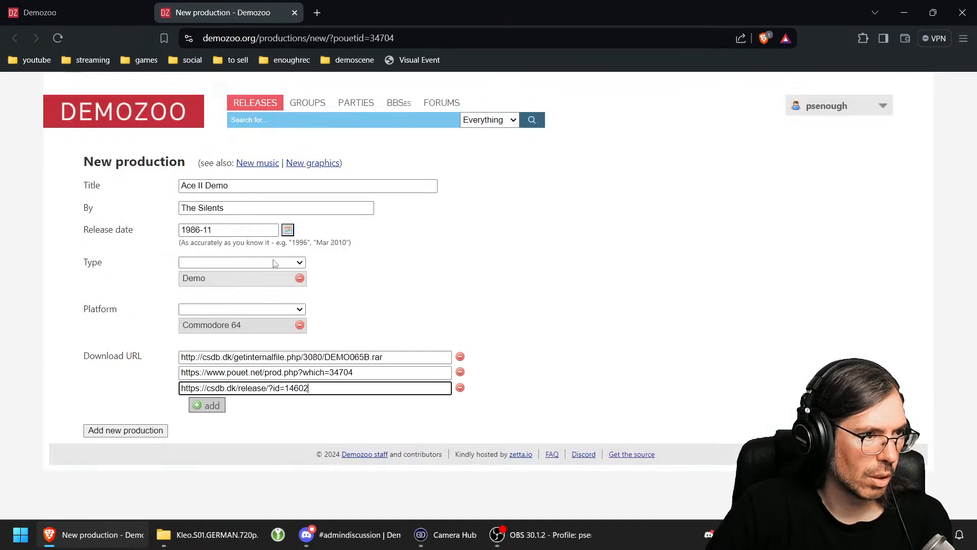
left_click(117, 431)
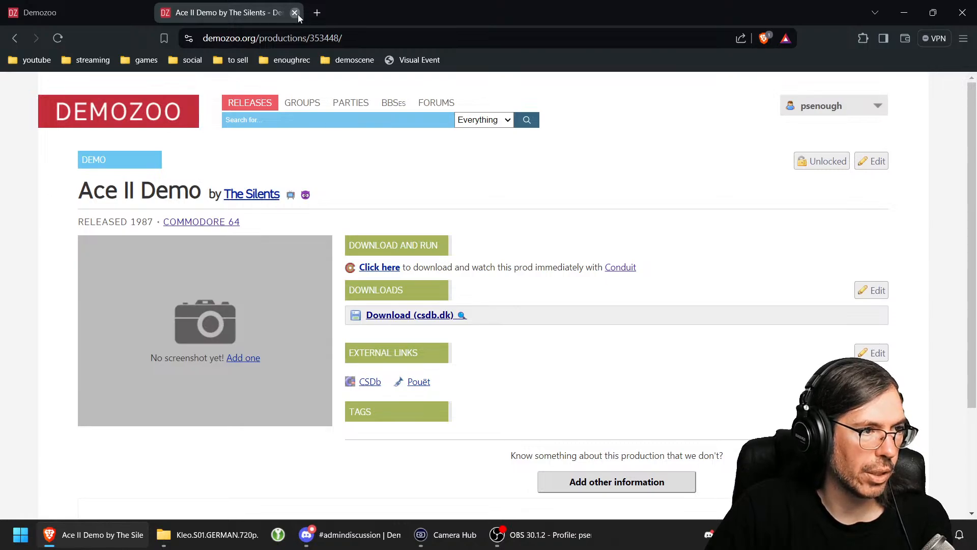
left_click(295, 13)
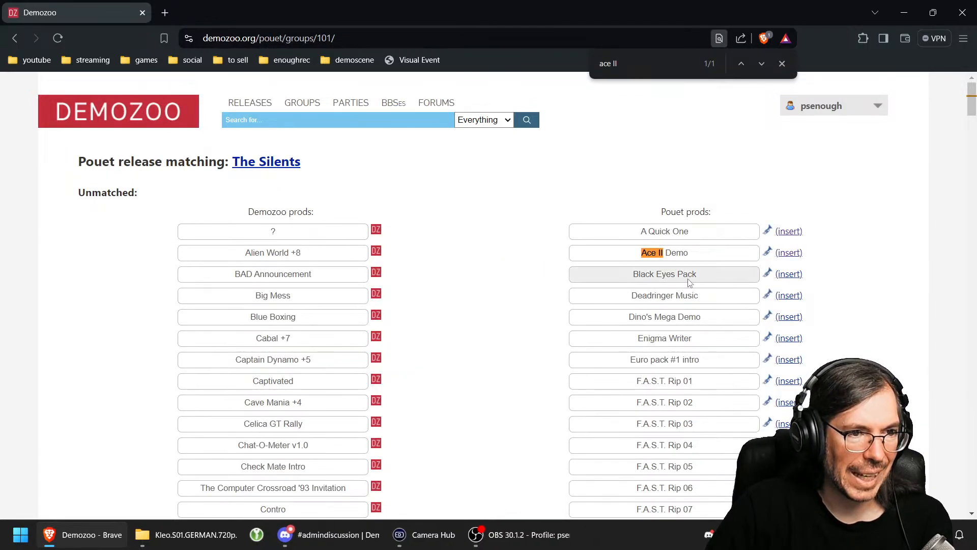
Step: Search the matching page for "black eyes" and start a new Demozoo production from the Pouët prod Black Eyes Pack
key("ctrl+f")
type("black eyes")
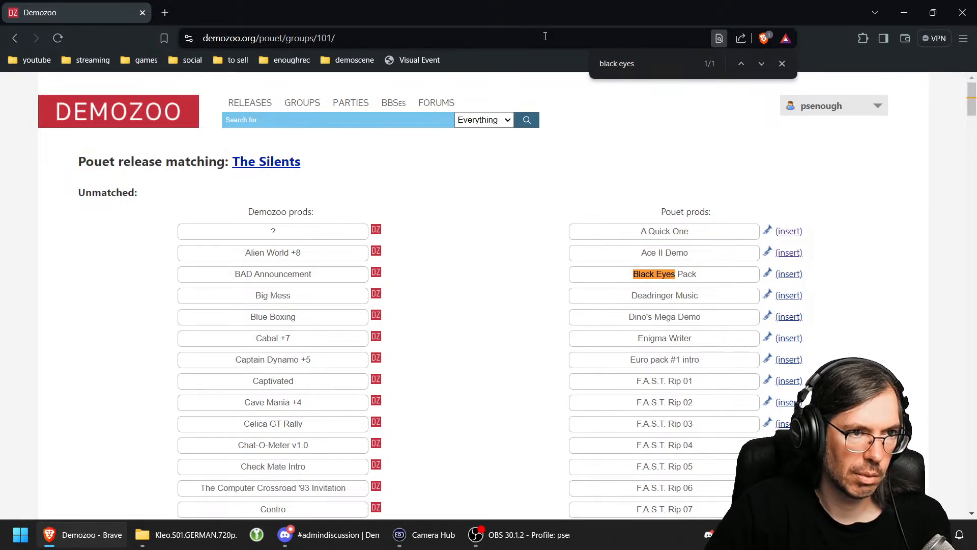
left_click(788, 274)
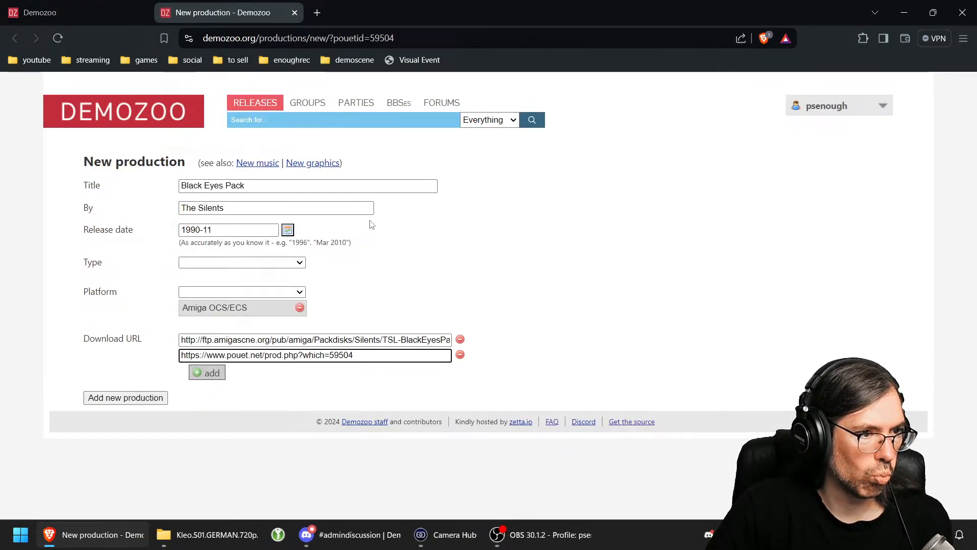
Step: Assign the types Pack and Demo to the new Black Eyes Pack production
left_click(224, 262)
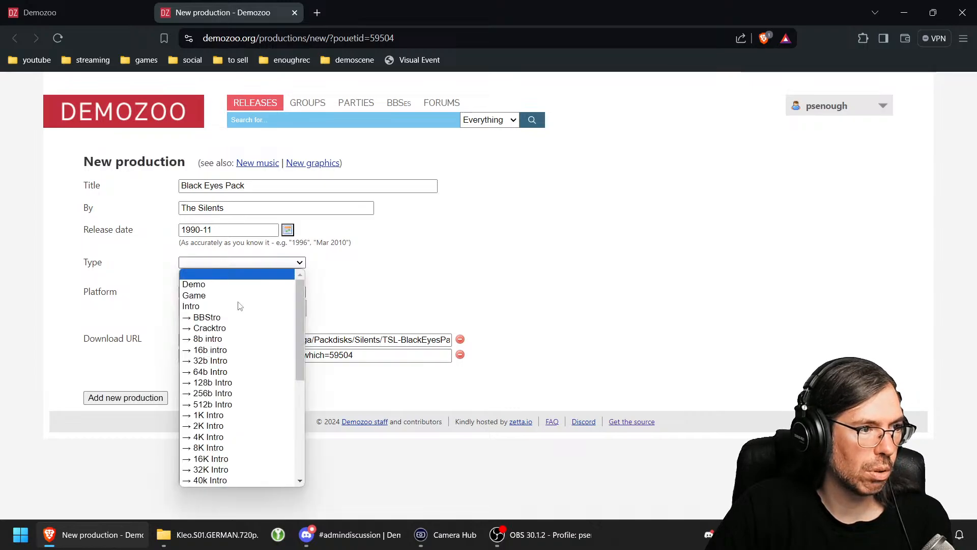
scroll(243, 346, "down", 3)
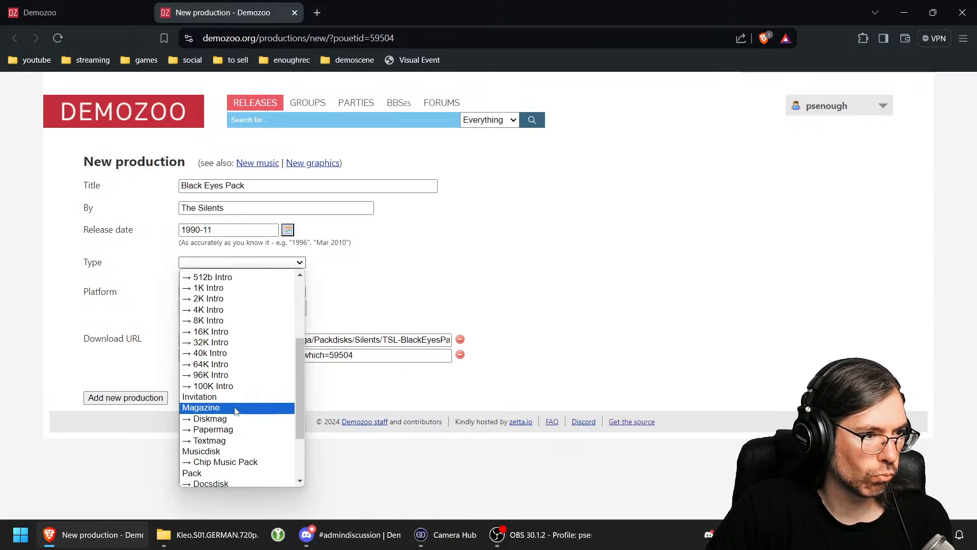
scroll(236, 410, "down", 3)
left_click(219, 395)
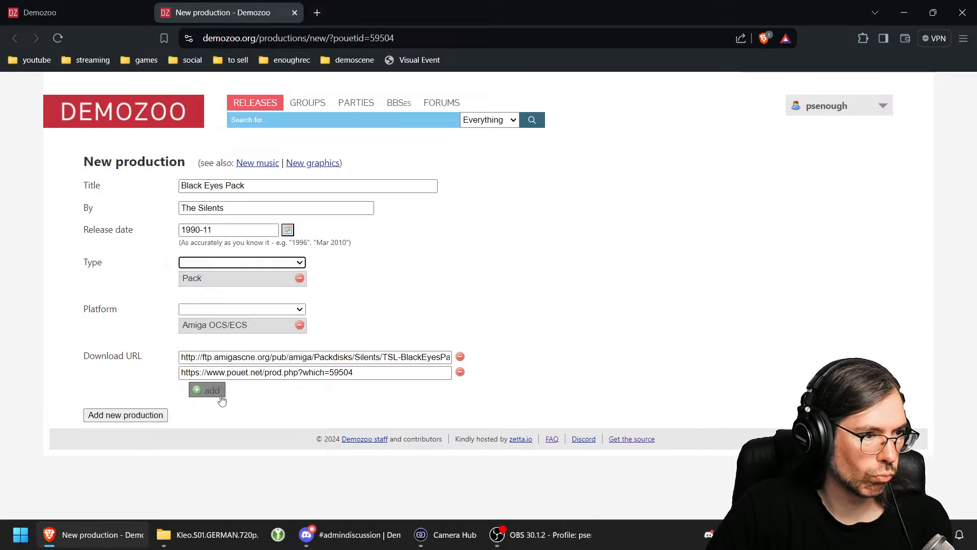
left_click(238, 264)
left_click(220, 284)
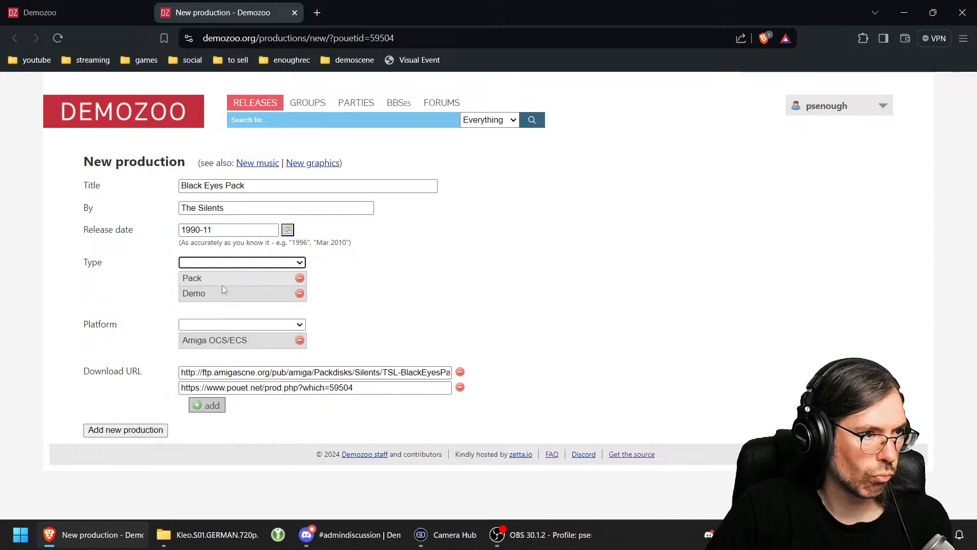
Step: Return to The Silents' matching page and open the Pouët page of Black Eyes Pack in a separate tab
left_click(117, 9)
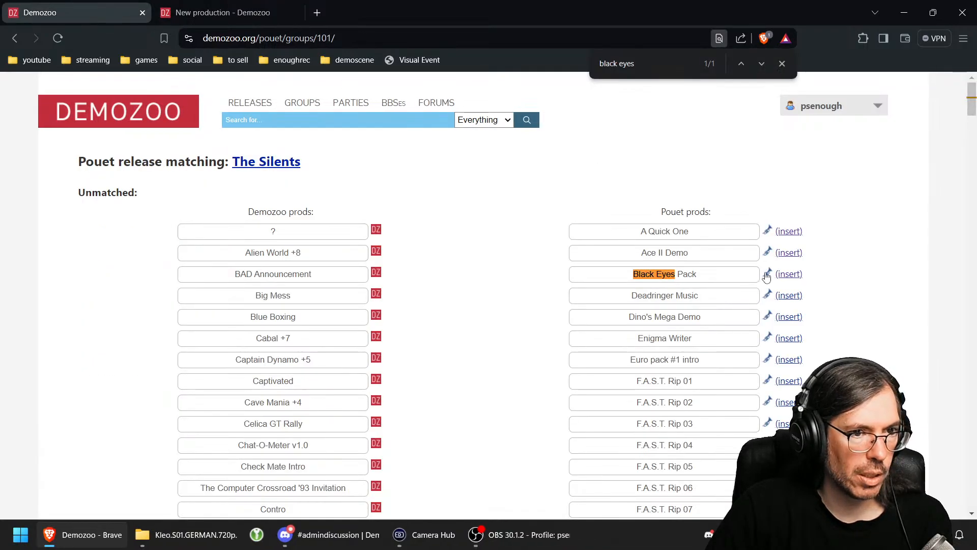
scroll(331, 345, "down", 7)
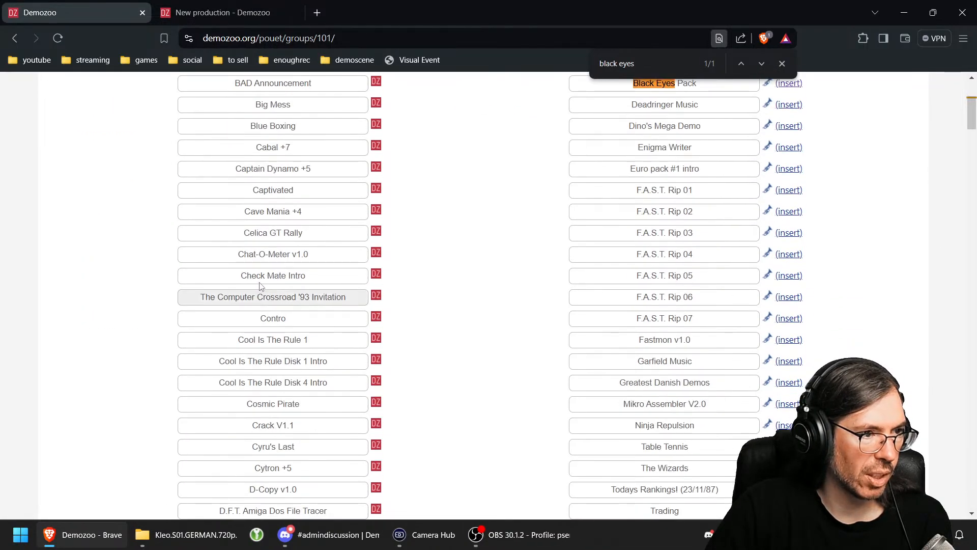
scroll(483, 430, "up", 7)
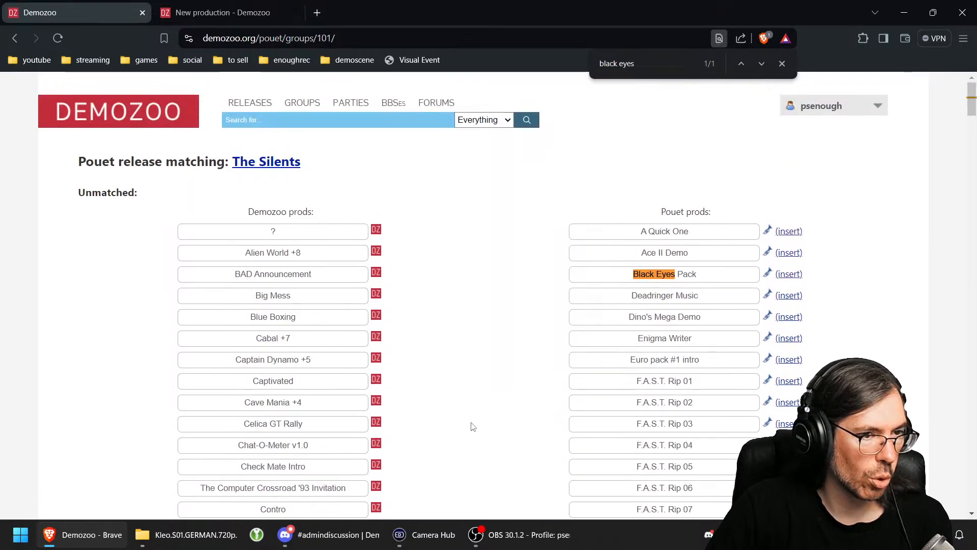
right_click(768, 276)
left_click(812, 285)
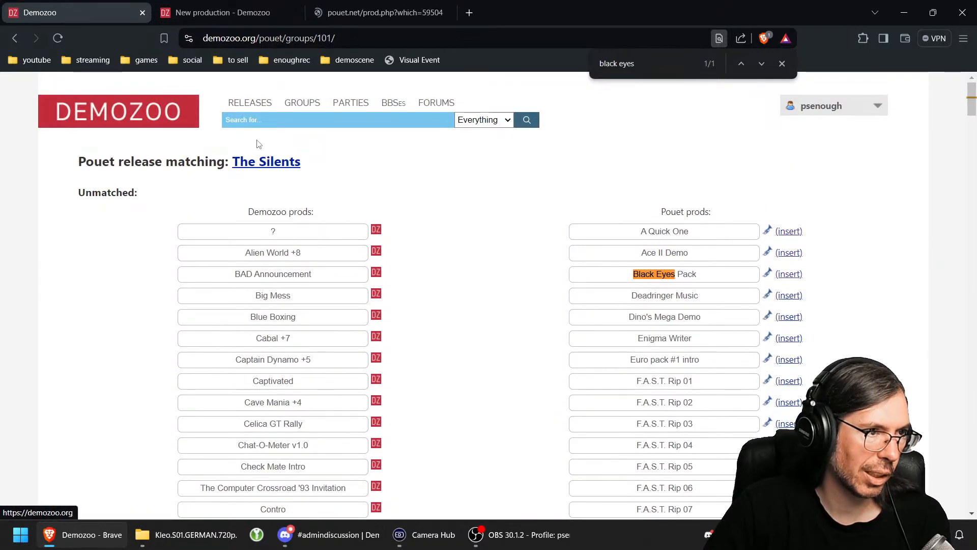
Step: Open The Silents' Demozoo group page in a separate tab and check Black Eyes Pack's Pouët details against the new production form
right_click(255, 163)
left_click(299, 176)
left_click(511, 12)
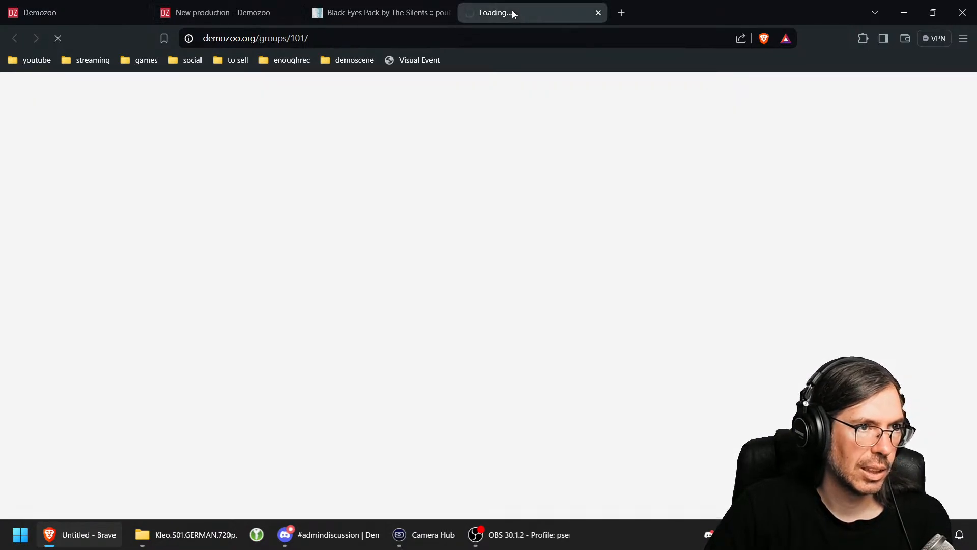
left_click(386, 12)
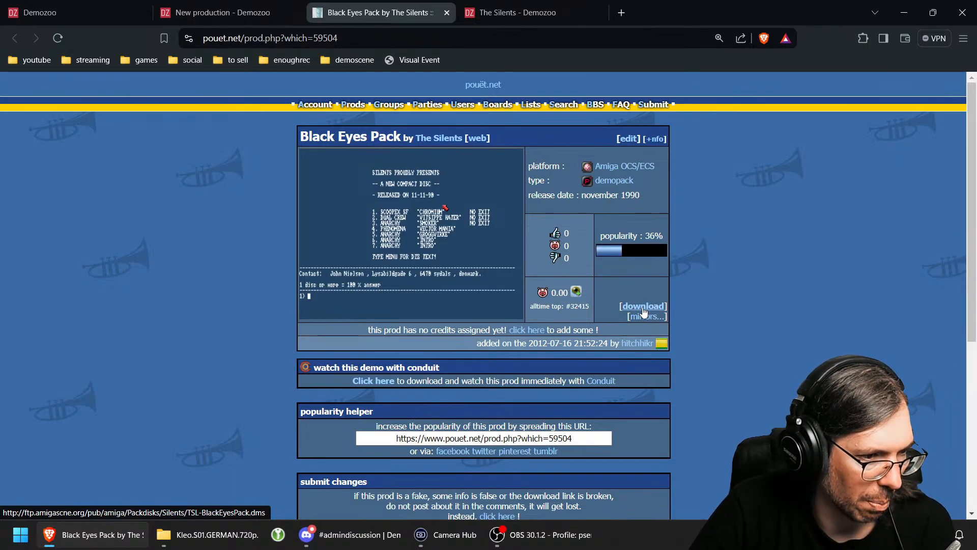
left_click(219, 13)
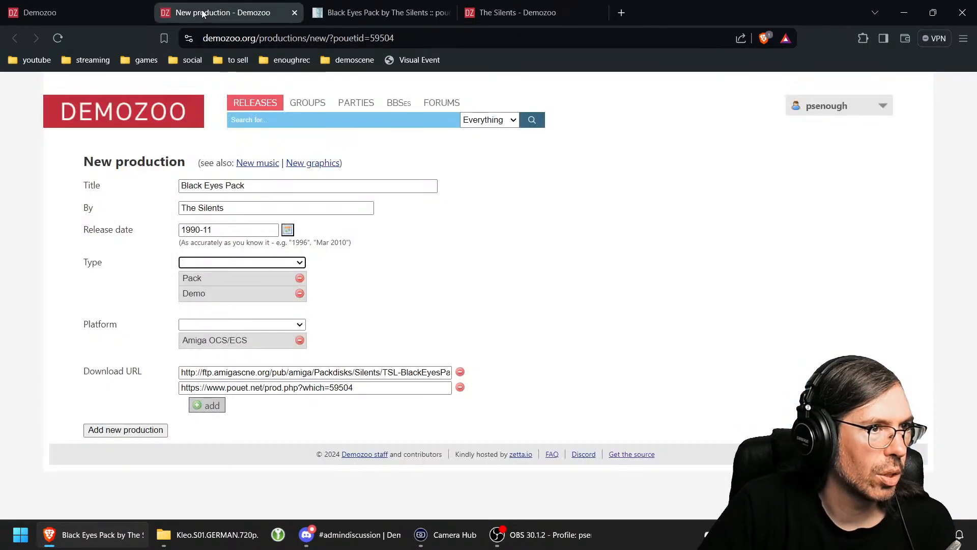
Step: Search The Silents' Demozoo group page for "compact" and "compact disk", checking the wording against the Pouët screenshot of Black Eyes Pack
left_click(517, 12)
key("ctrl+f")
type("compact")
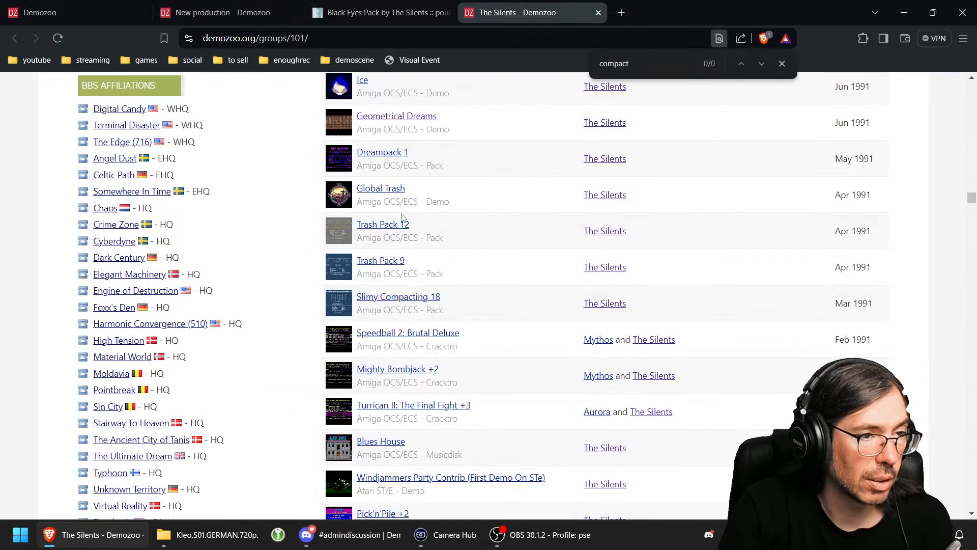
key("BackSpace")
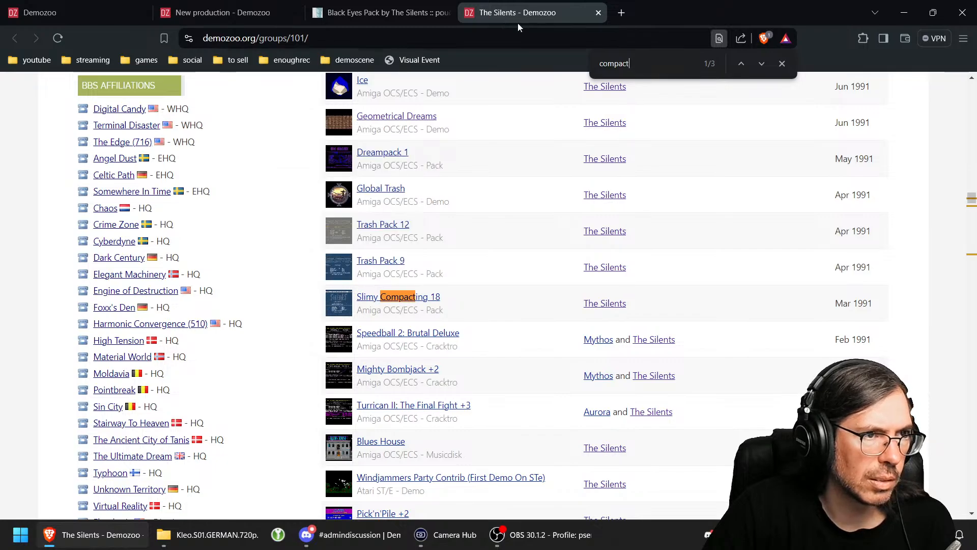
left_click(387, 13)
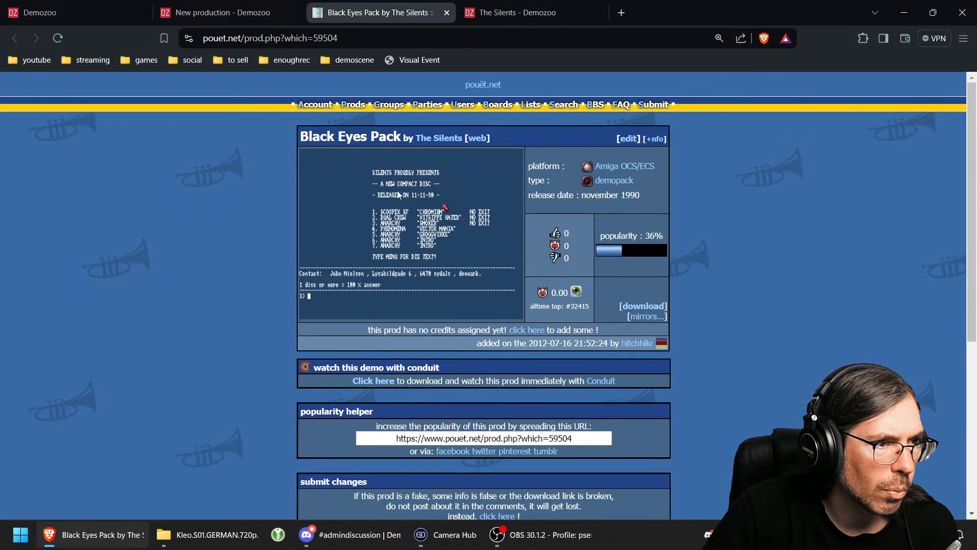
left_click(510, 12)
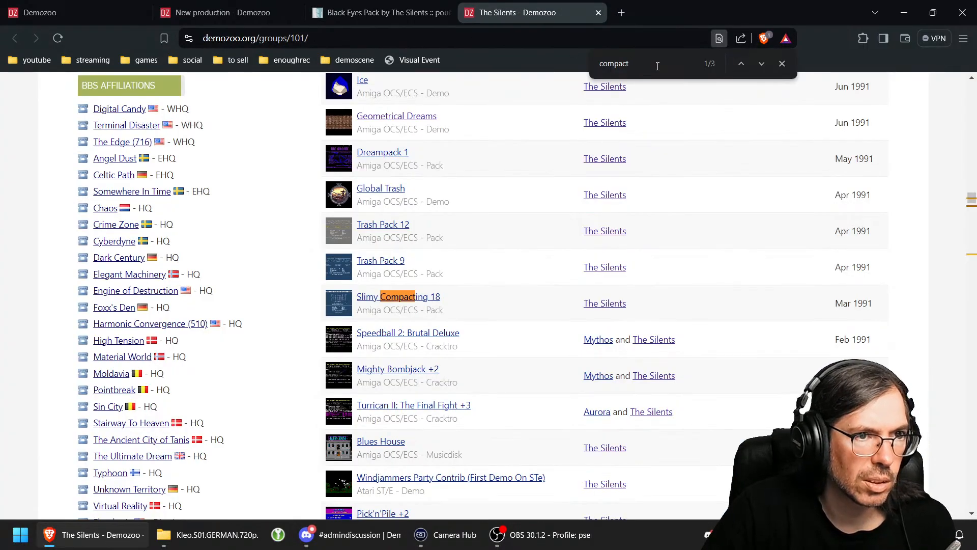
type("disk")
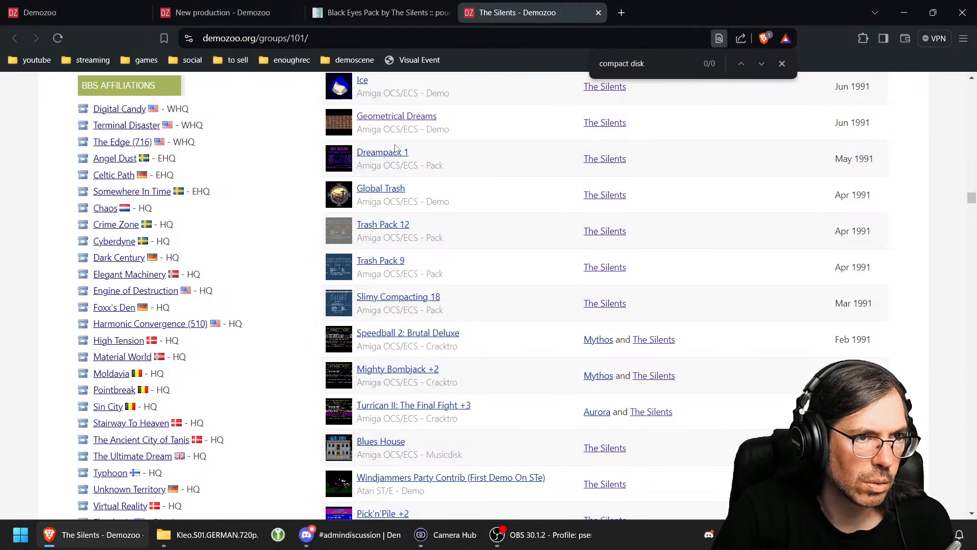
Step: Search The Silents' Demozoo group page for "black" and look through the surrounding entries
key("ctrl+f")
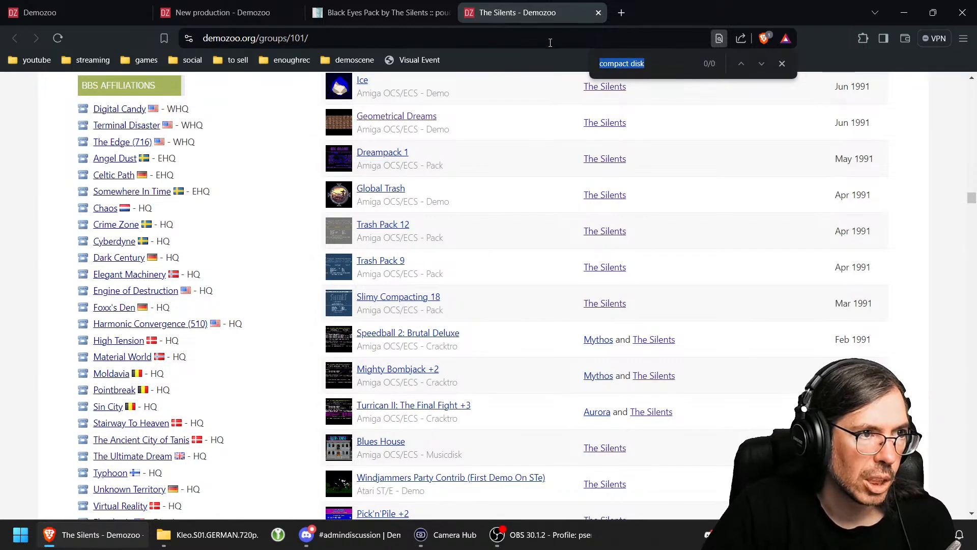
type("black")
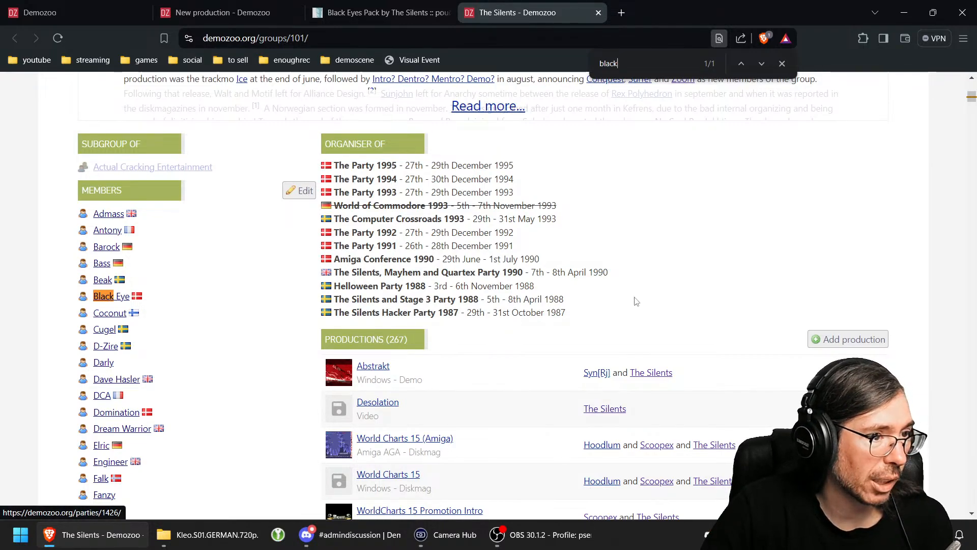
scroll(548, 316, "down", 3)
scroll(448, 342, "up", 10)
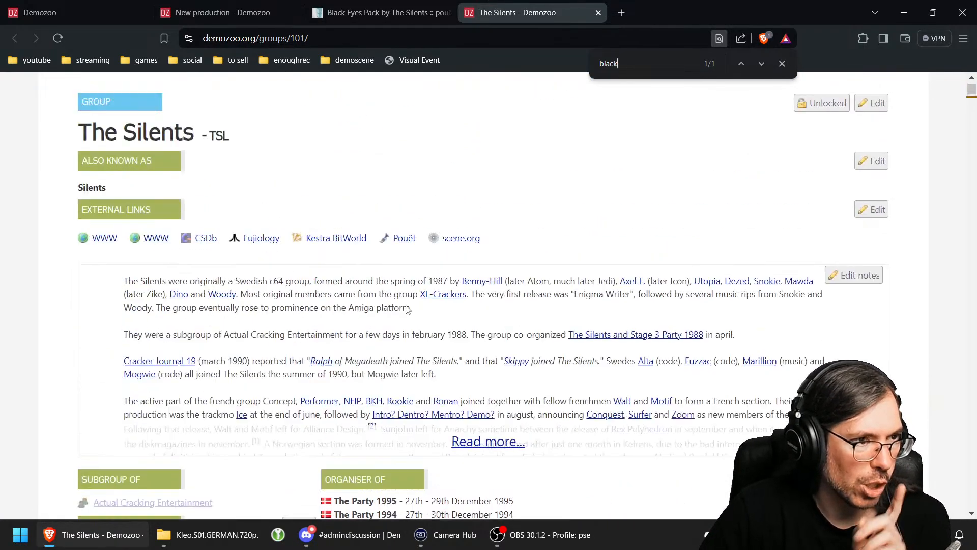
Step: Open The Silents' Kestra BitWorld page in a separate tab and expand its release list to 200 entries per page
right_click(335, 285)
left_click(370, 294)
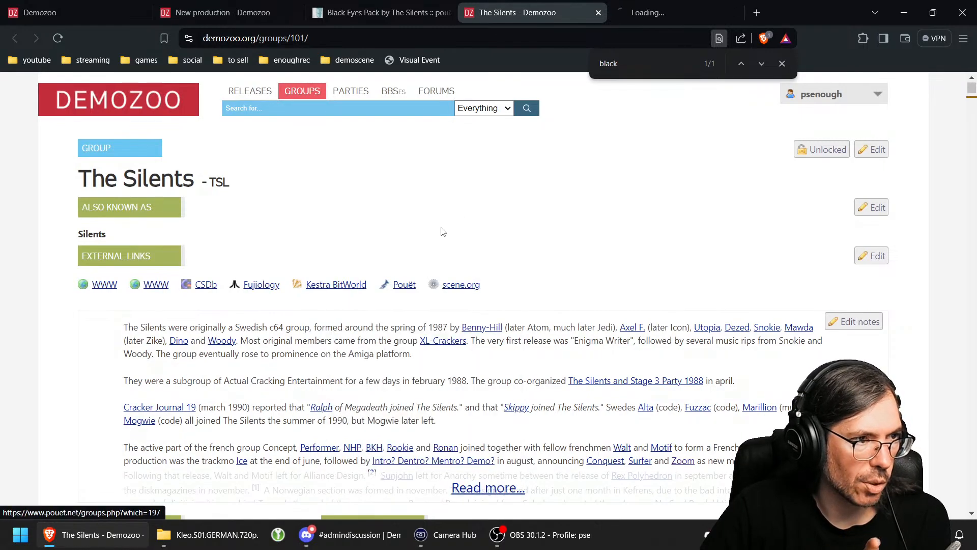
left_click(682, 22)
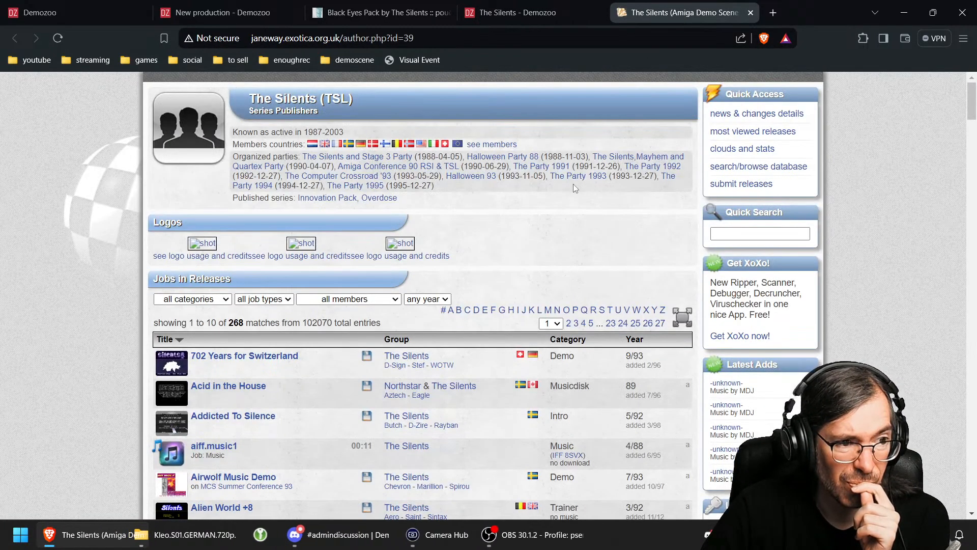
scroll(520, 237, "down", 1)
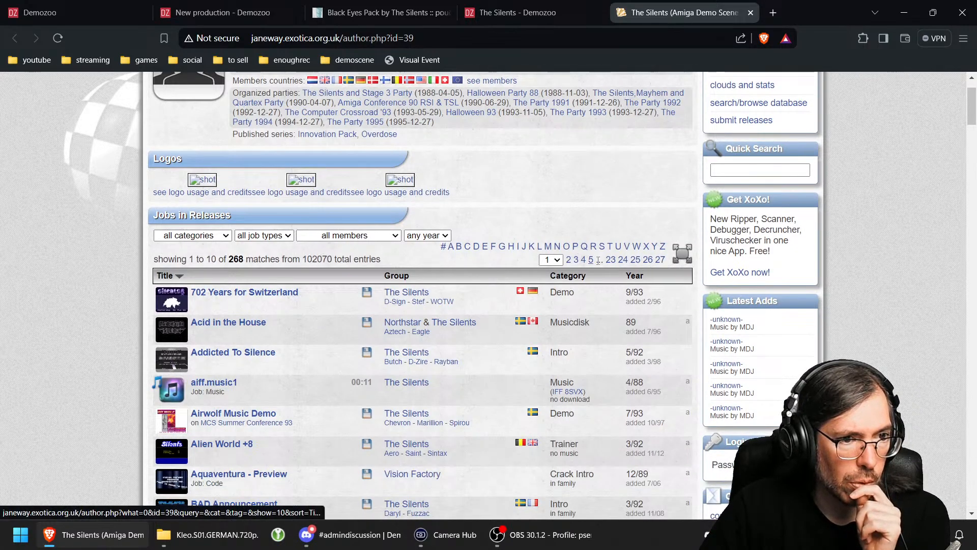
left_click(682, 257)
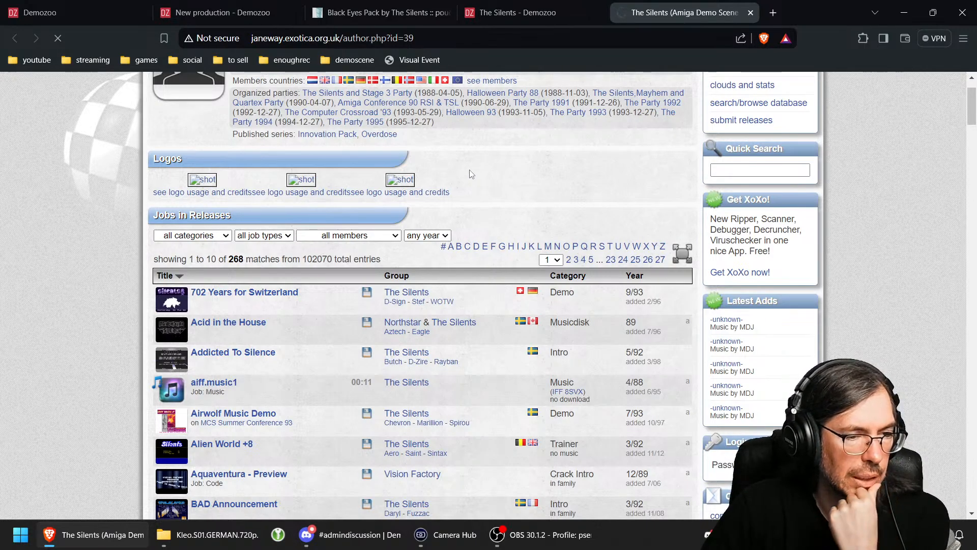
scroll(464, 175, "down", 3)
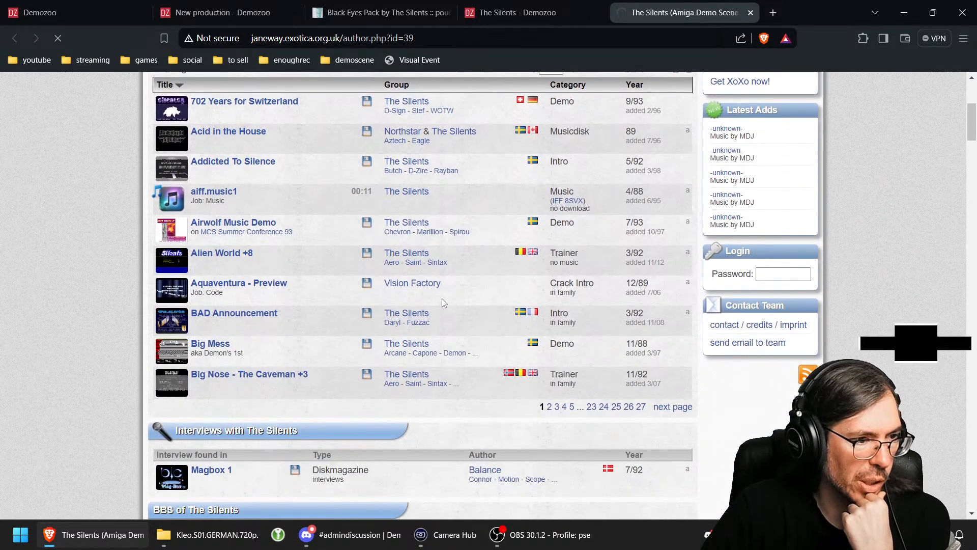
scroll(440, 298, "up", 2)
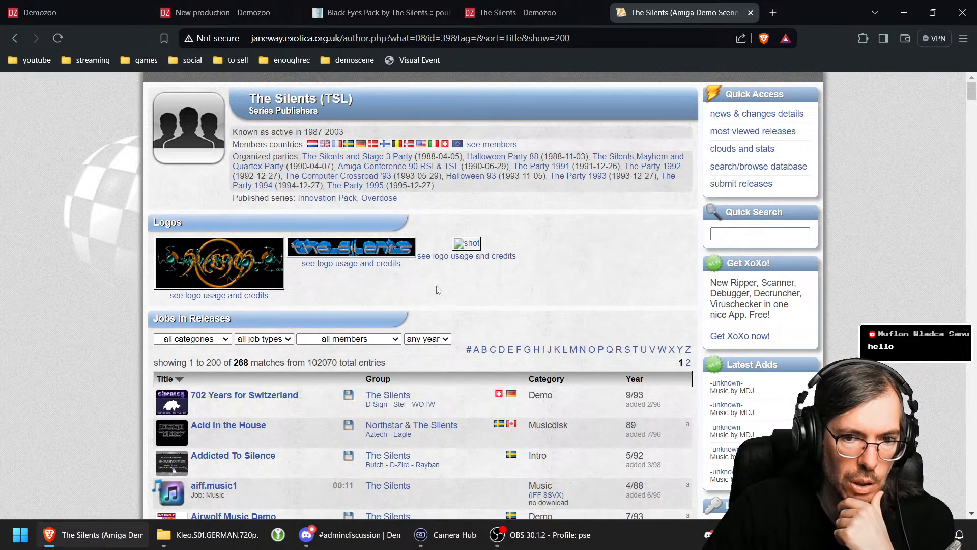
Step: Search the Kestra BitWorld release list for "black eye" and preview the screenshots of New Compact Disc and New Compact
scroll(270, 308, "down", 4)
scroll(203, 341, "up", 4)
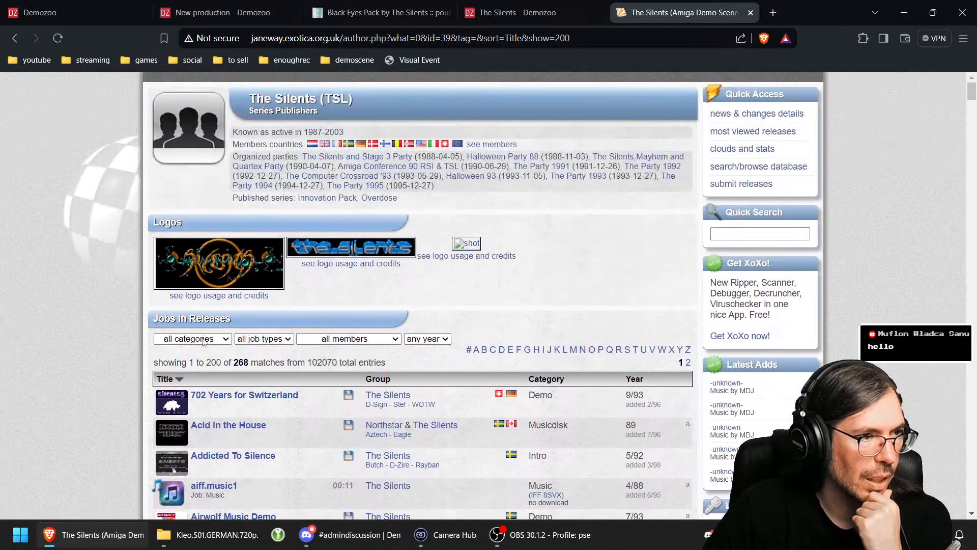
key("ctrl+f")
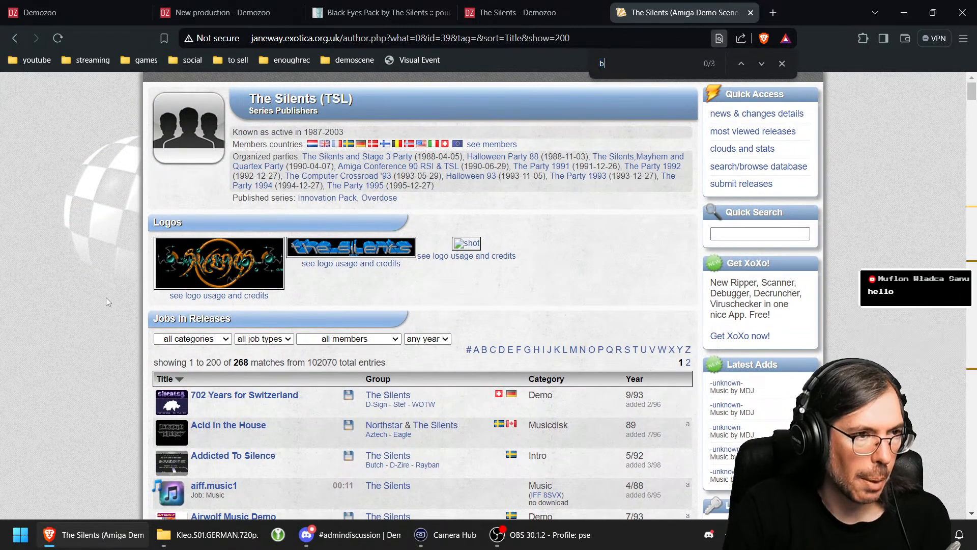
type("black eye")
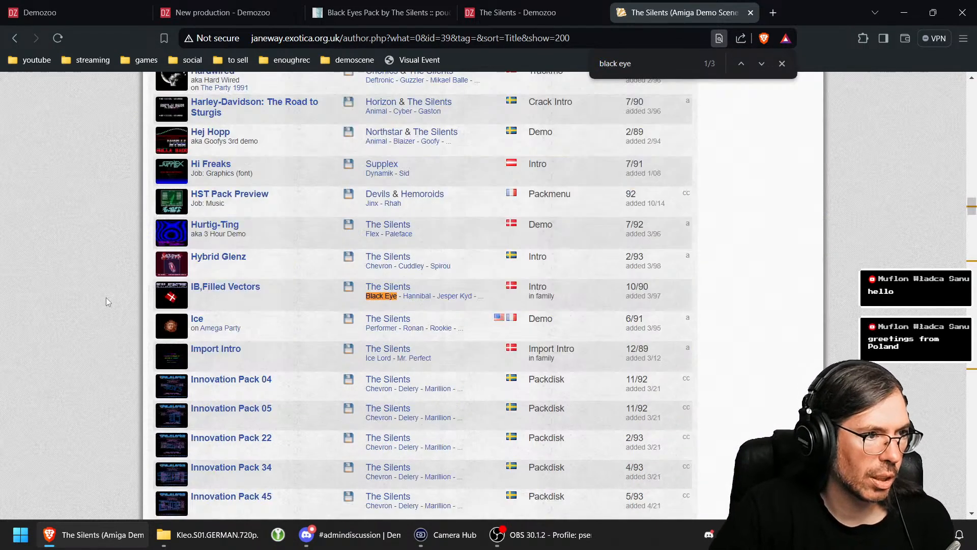
key("Return")
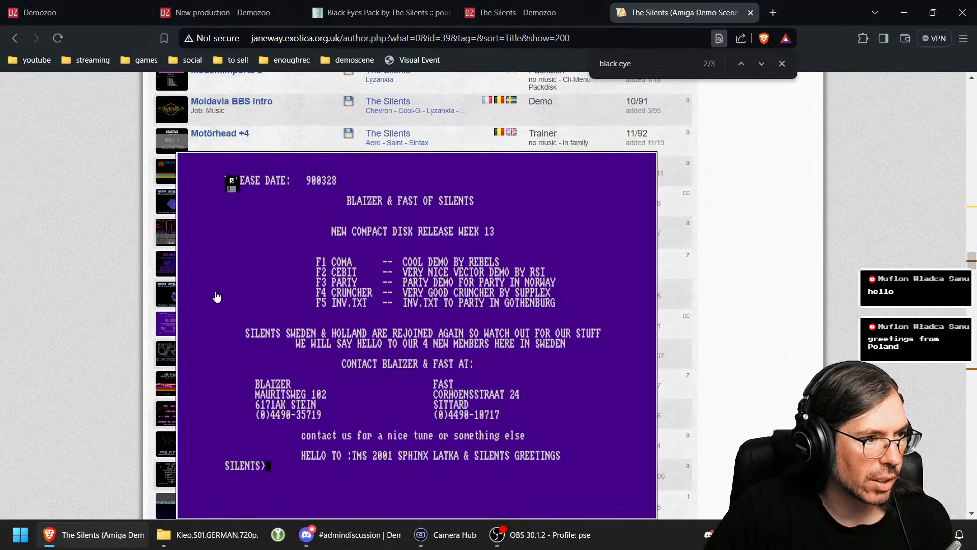
mouse_move(171, 299)
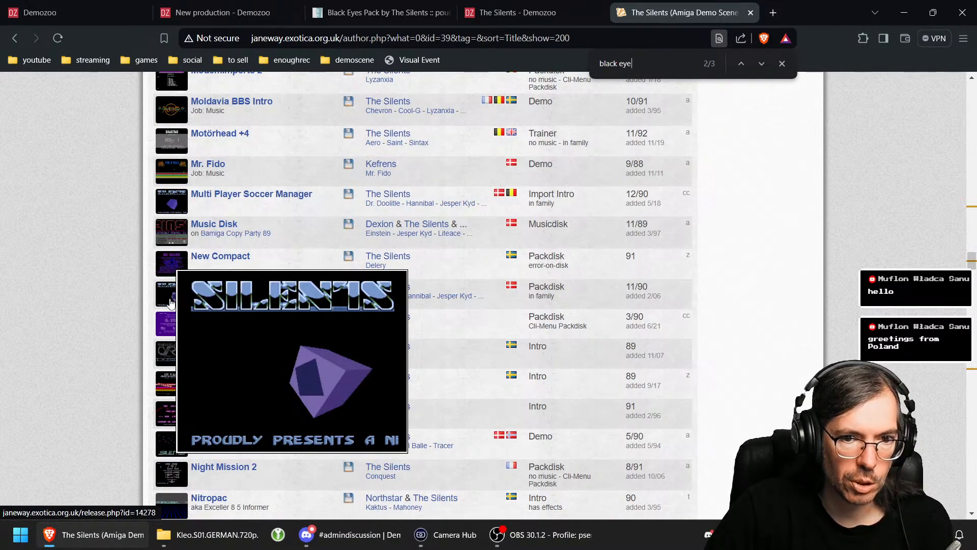
mouse_move(165, 268)
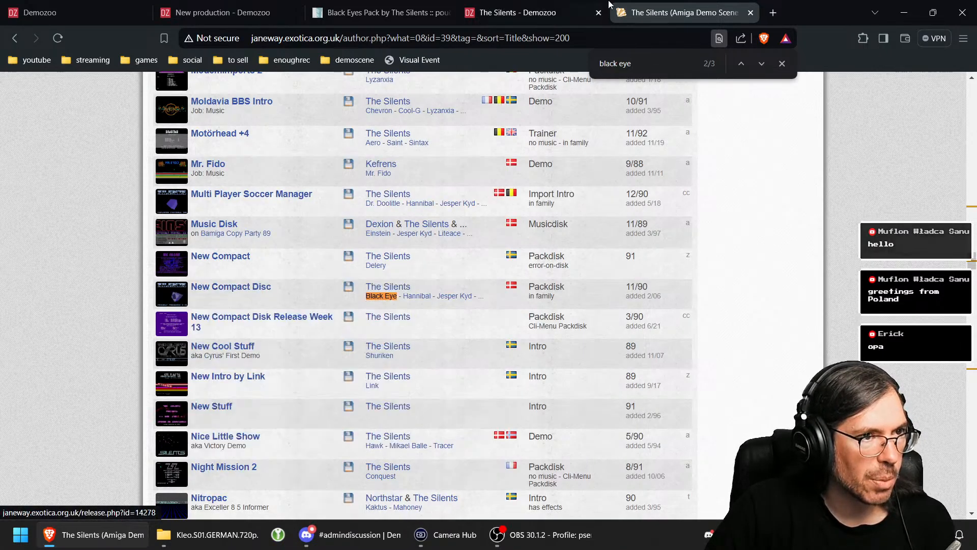
Step: Compare Black Eyes Pack on Pouët with the Kestra BitWorld list and open the New Compact Disc release in a separate tab
left_click(379, 12)
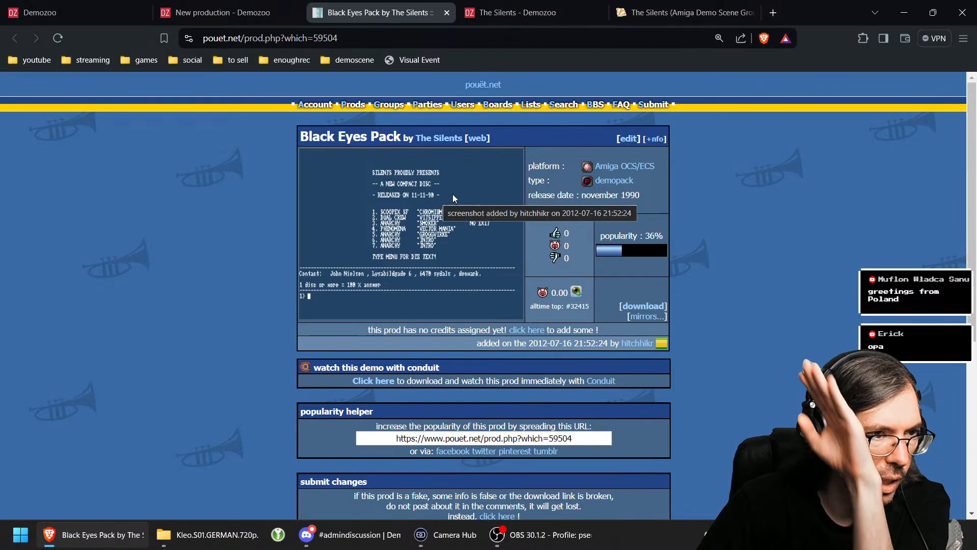
left_click(697, 14)
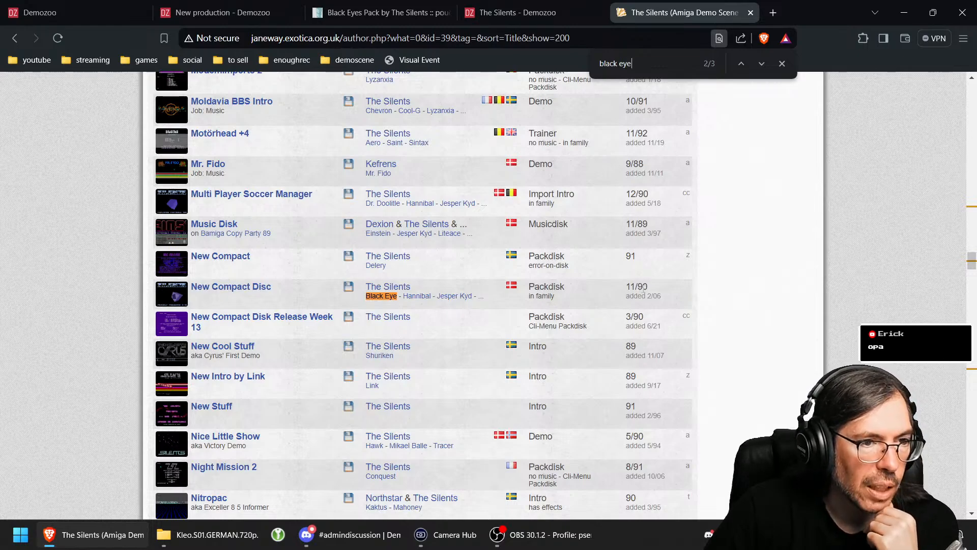
right_click(230, 288)
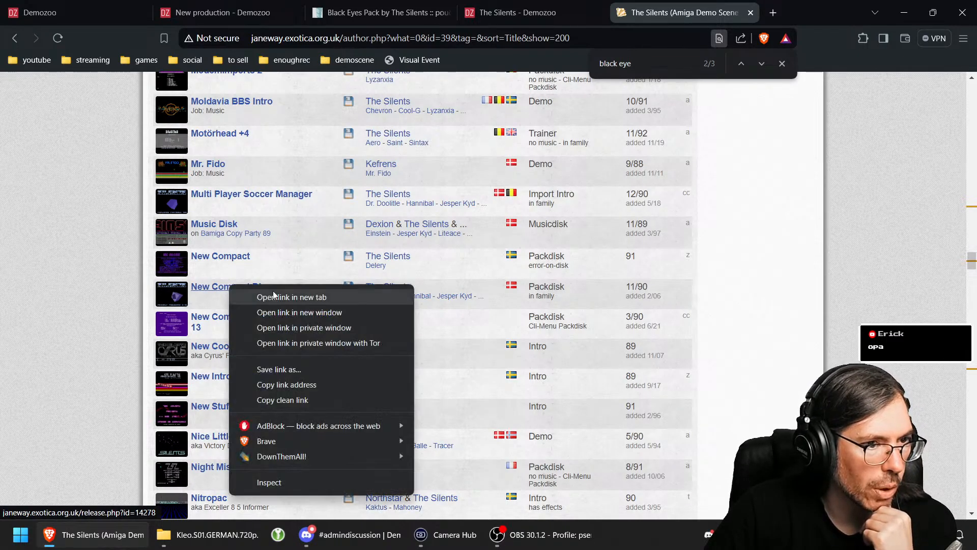
left_click(285, 300)
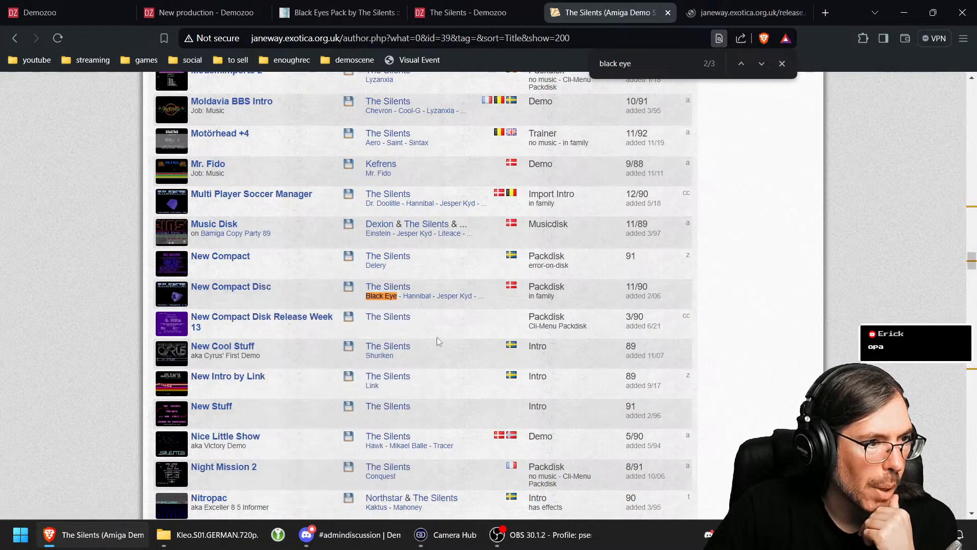
Step: Go through the remaining "black eye" matches on The Silents' Kestra BitWorld page and return to New Compact Disc
left_click(761, 63)
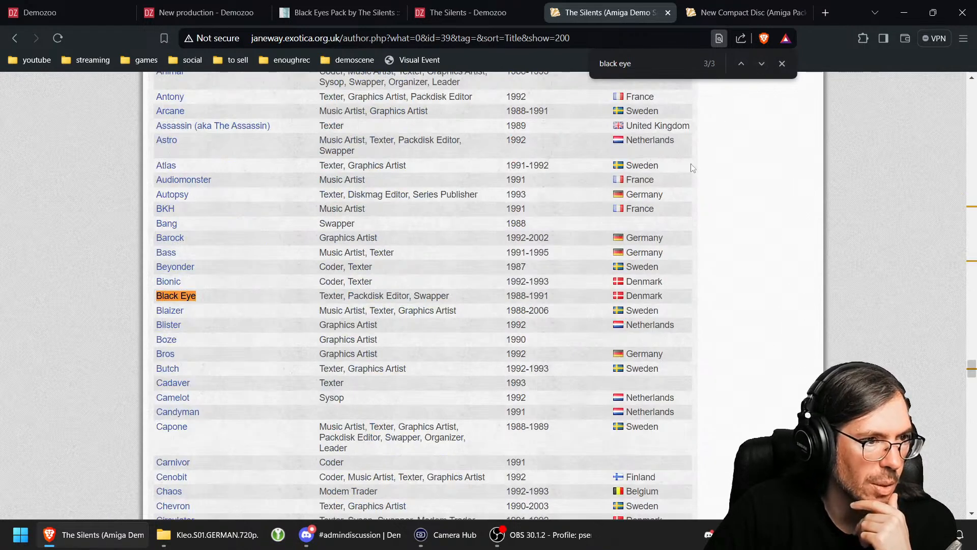
left_click(758, 64)
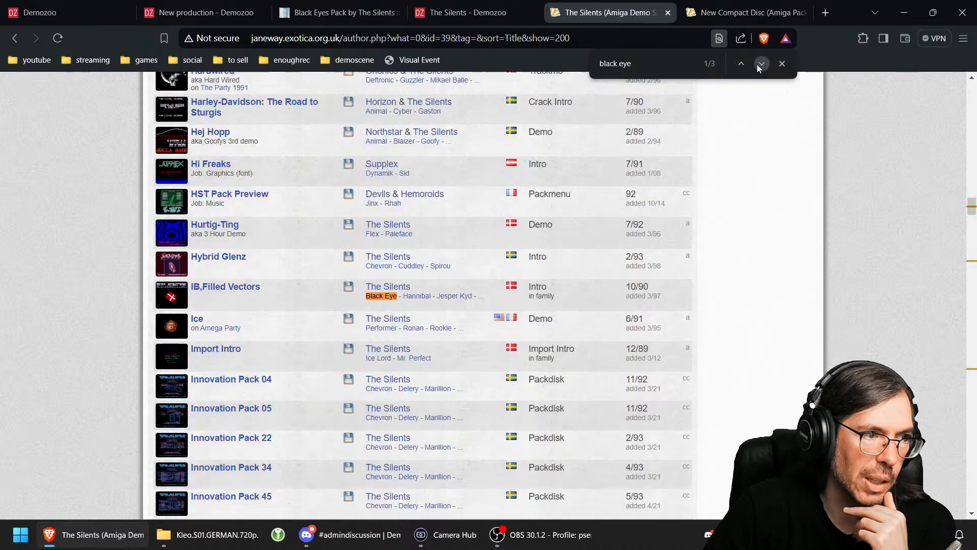
left_click(755, 65)
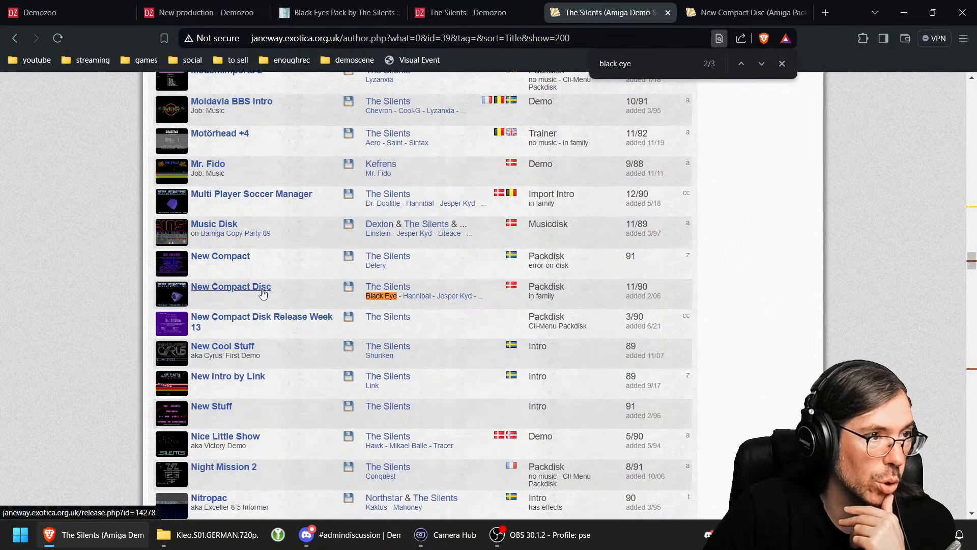
Step: Search The Silents' Demozoo page for "new compact", open the New Compact production and compare it with New Compact Disc on Kestra BitWorld
left_click(492, 7)
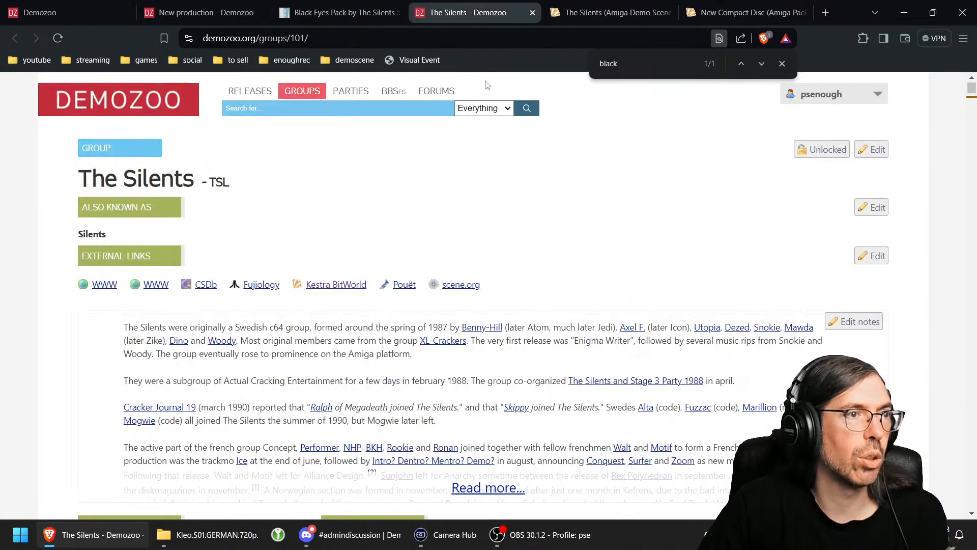
key("ctrl+f")
type("new compact")
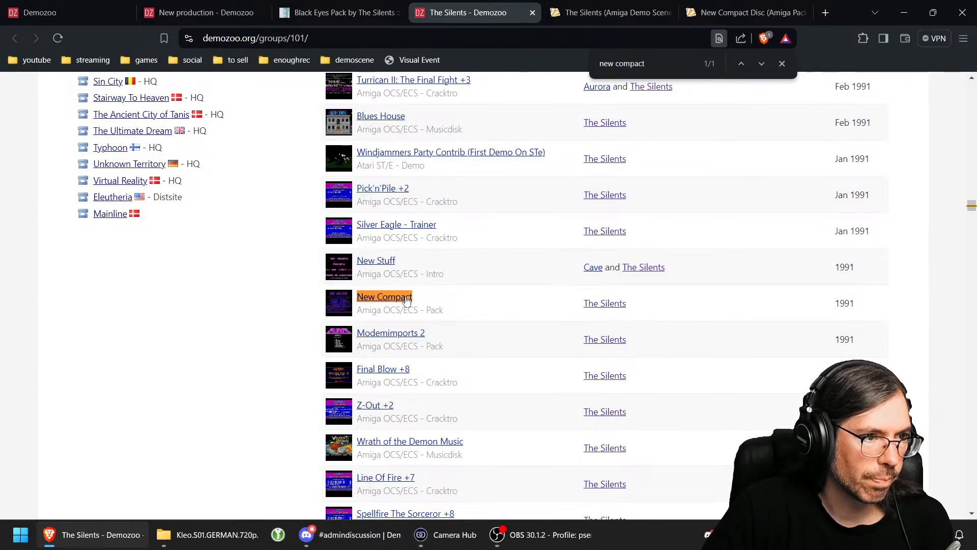
left_click(388, 300)
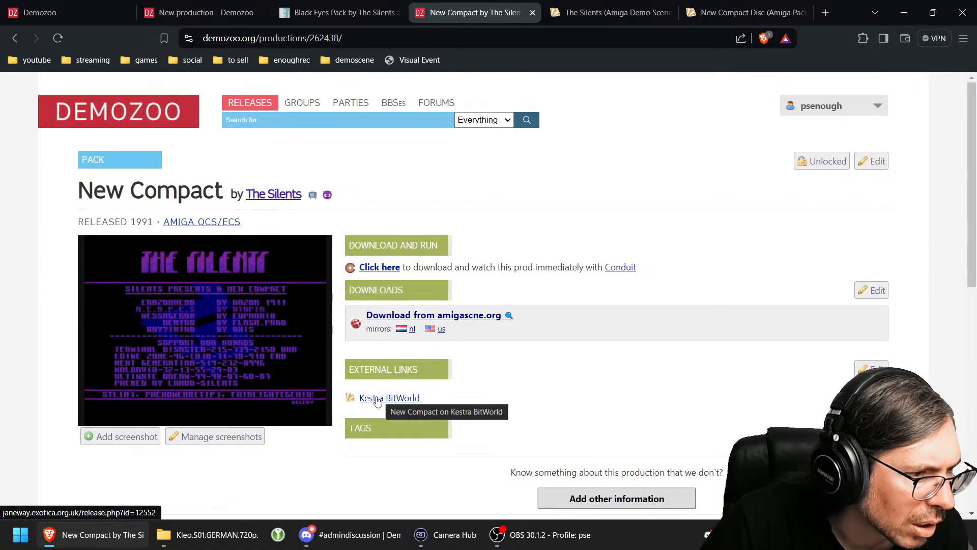
left_click(736, 15)
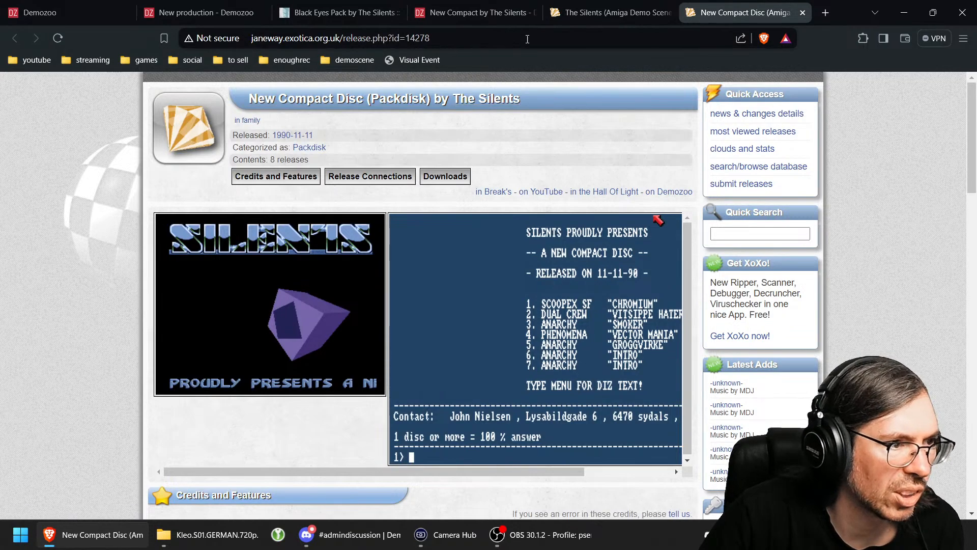
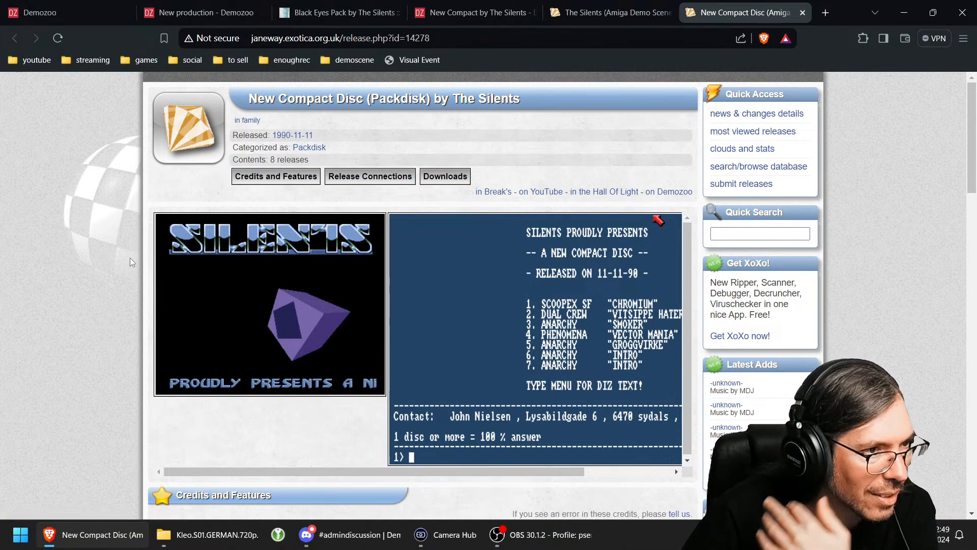
Step: Recheck New Compact on Demozoo and search The Silents' Pouët release matching page for "compact"
left_click(451, 15)
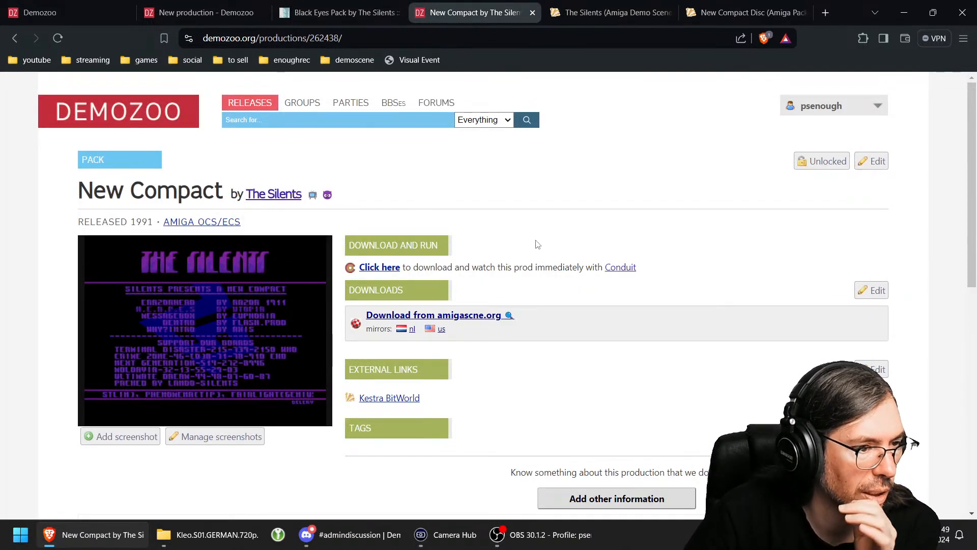
left_click(72, 7)
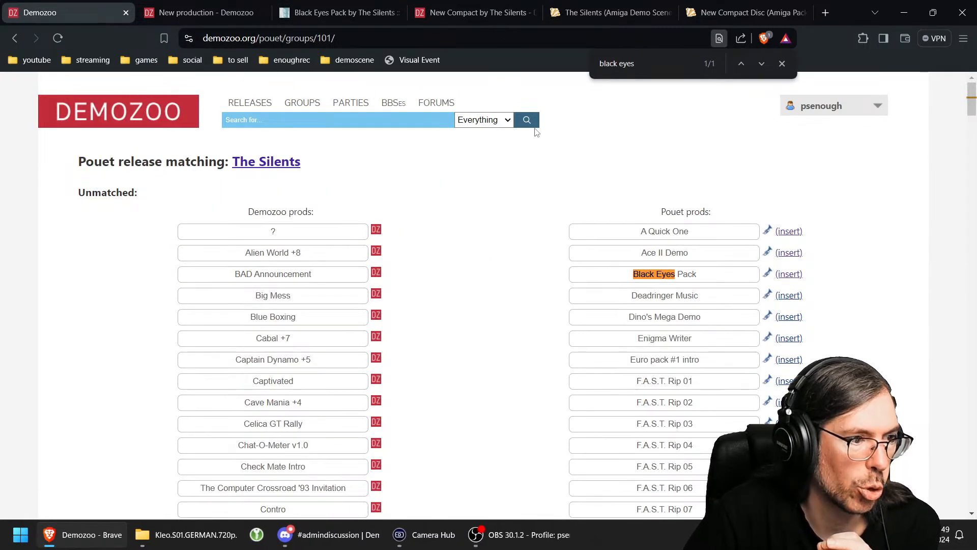
scroll(482, 188, "down", 2)
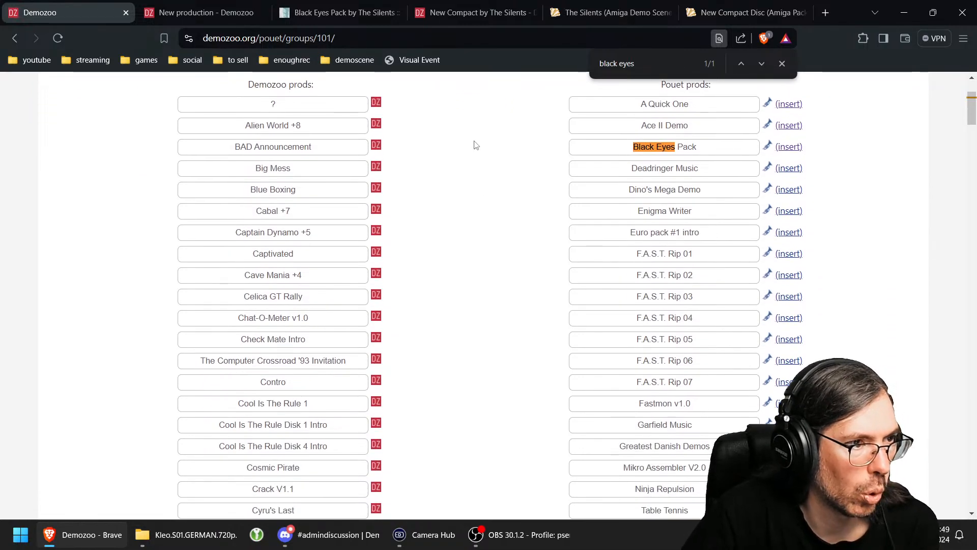
key("ctrl+f")
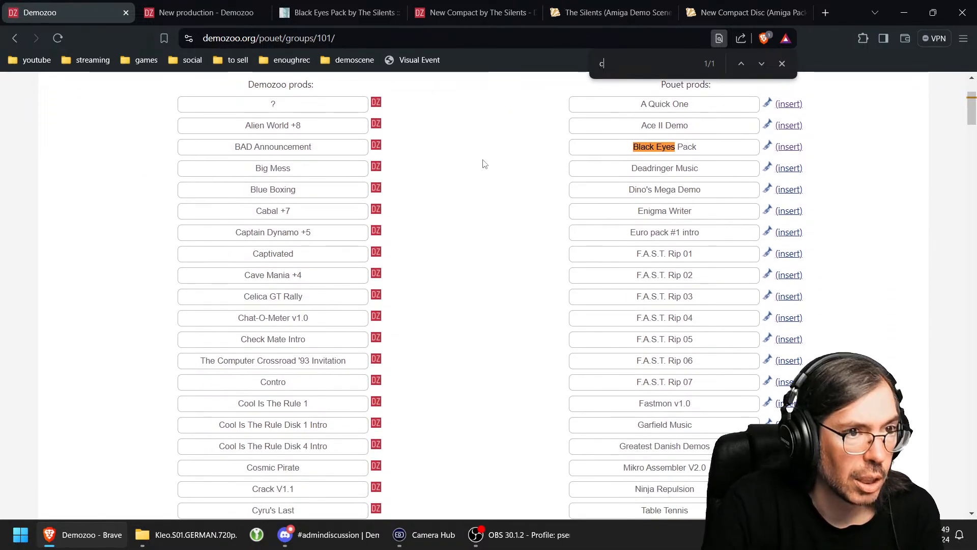
type("compact")
key("Return")
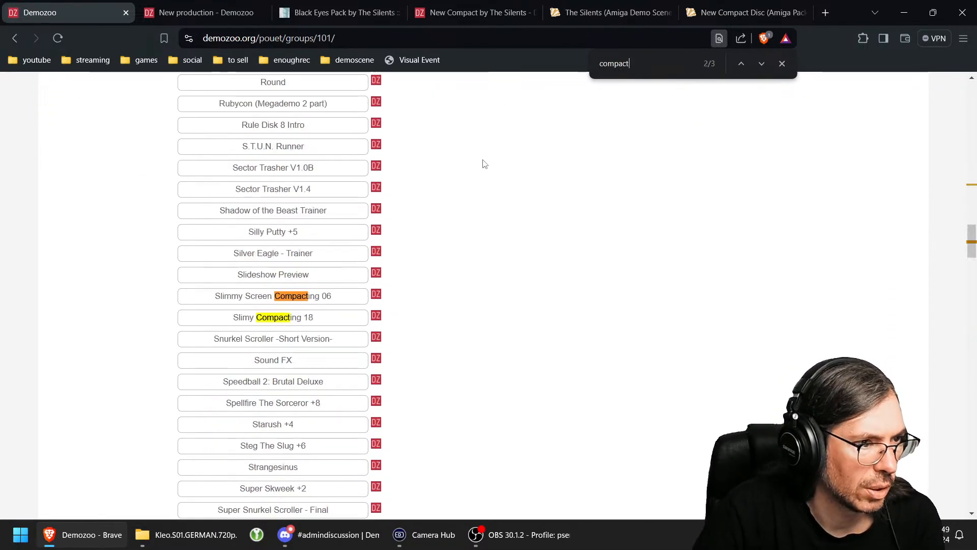
key("Return")
key("Return")
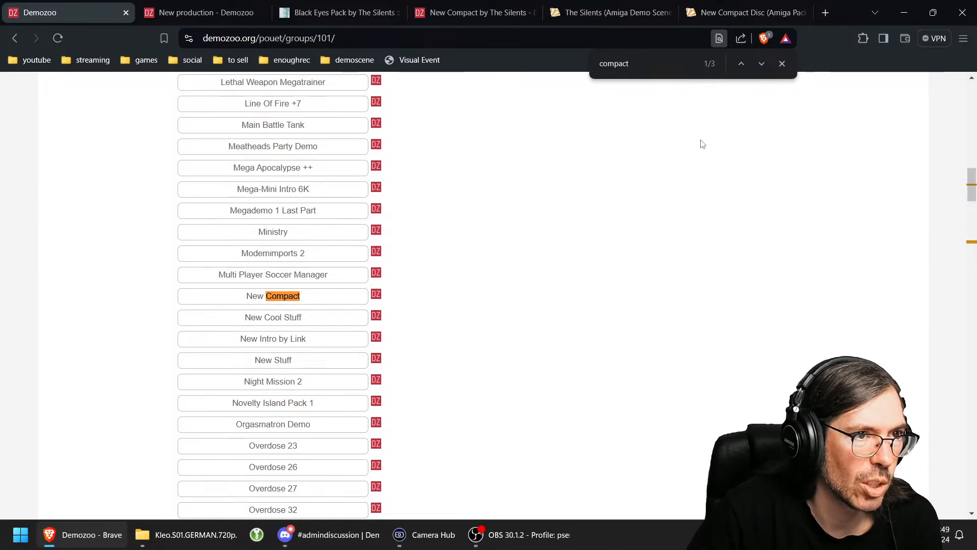
Step: Examine the credits, packdisk contents and release connections of New Compact Disc on Kestra BitWorld
left_click(740, 15)
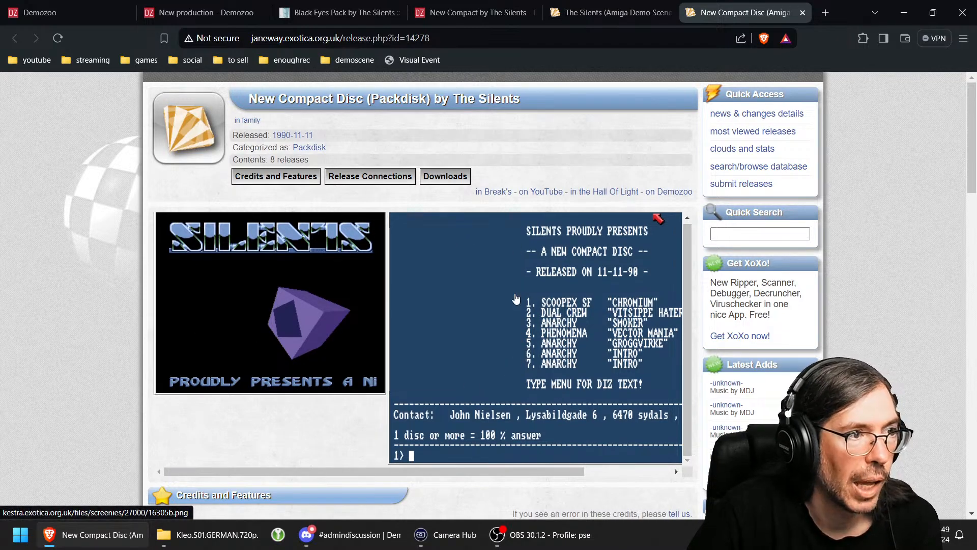
scroll(496, 171, "down", 1)
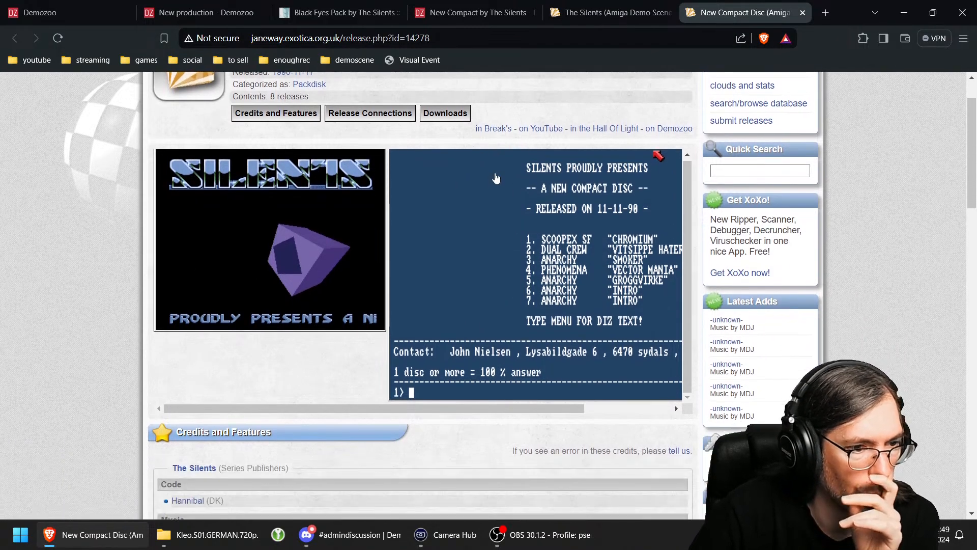
scroll(528, 272, "down", 2)
scroll(528, 272, "down", 10)
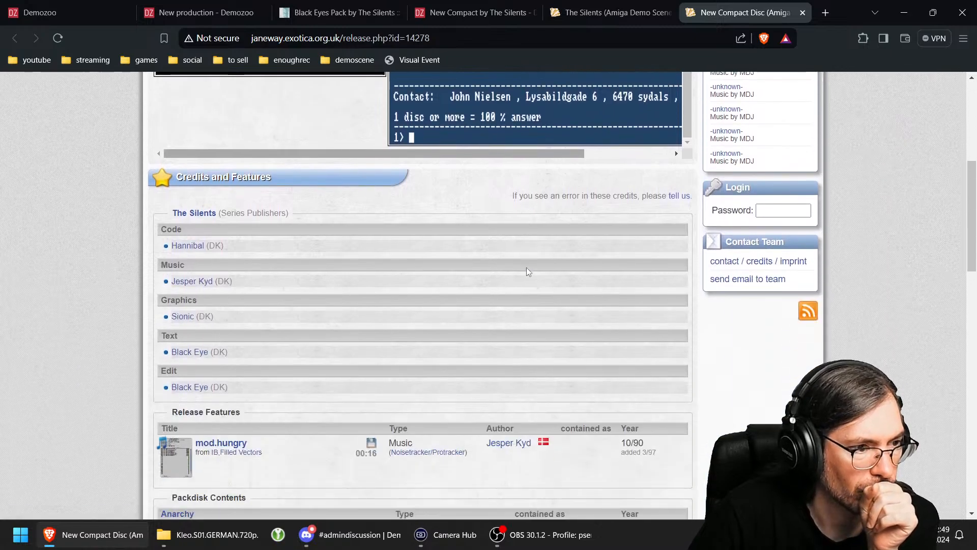
scroll(530, 280, "down", 2)
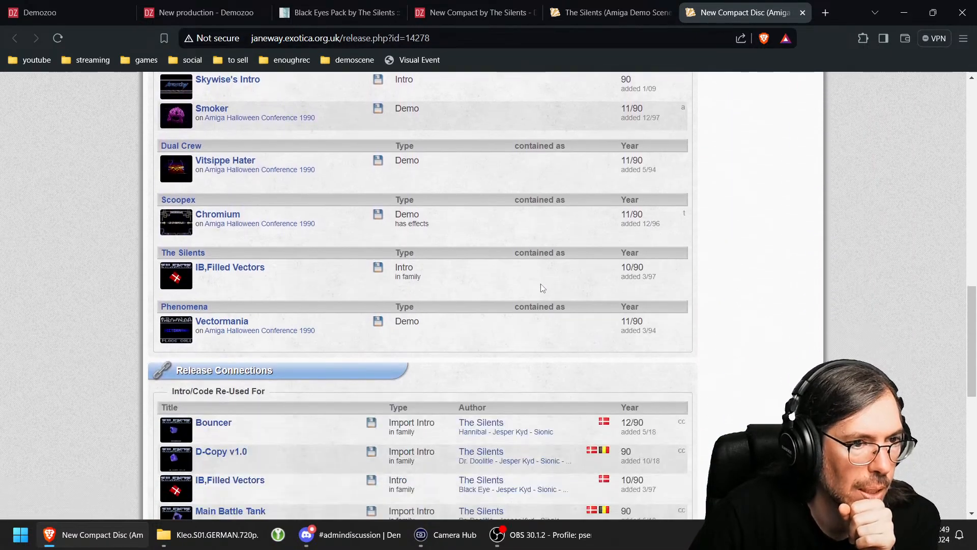
scroll(524, 334, "up", 15)
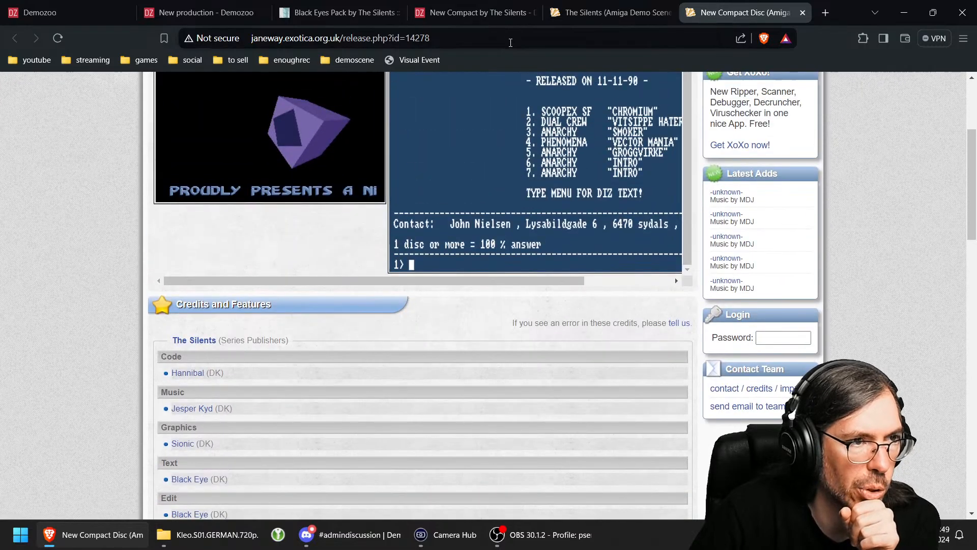
Step: Compare the download in the Black Eyes Pack new production form with New Compact Disc's download files on Kestra BitWorld
left_click(591, 15)
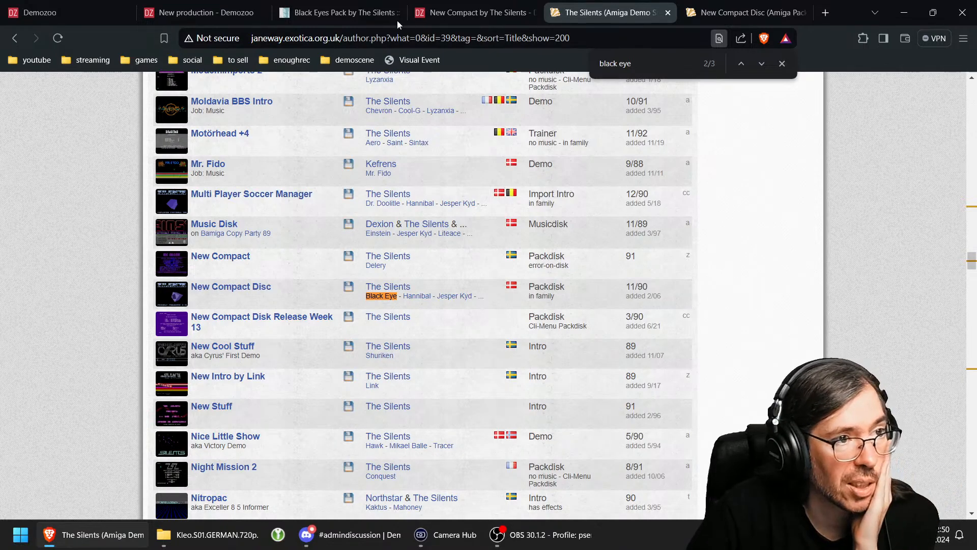
key("ctrl+shift+Tab")
key("ctrl+shift+Tab")
key("ctrl+shift+Tab")
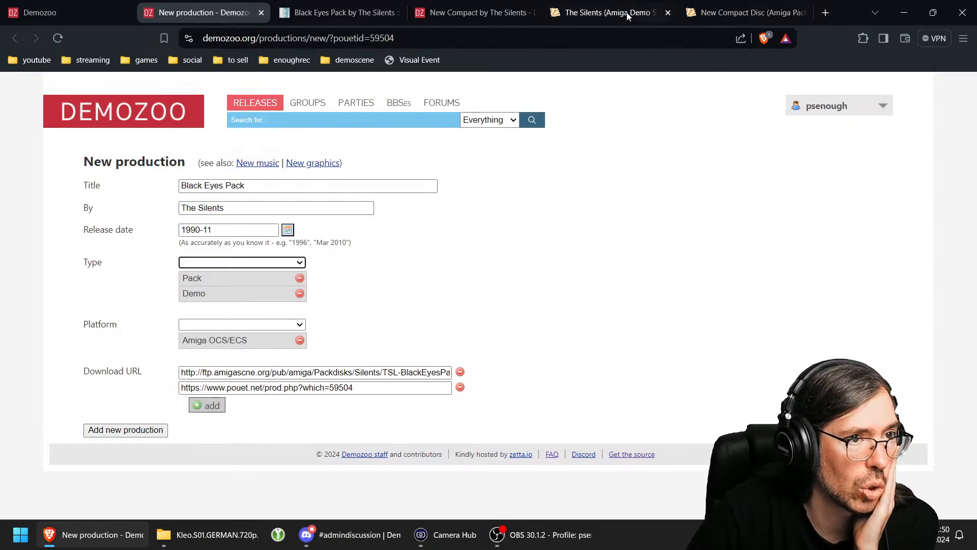
left_click(738, 12)
scroll(497, 333, "down", 15)
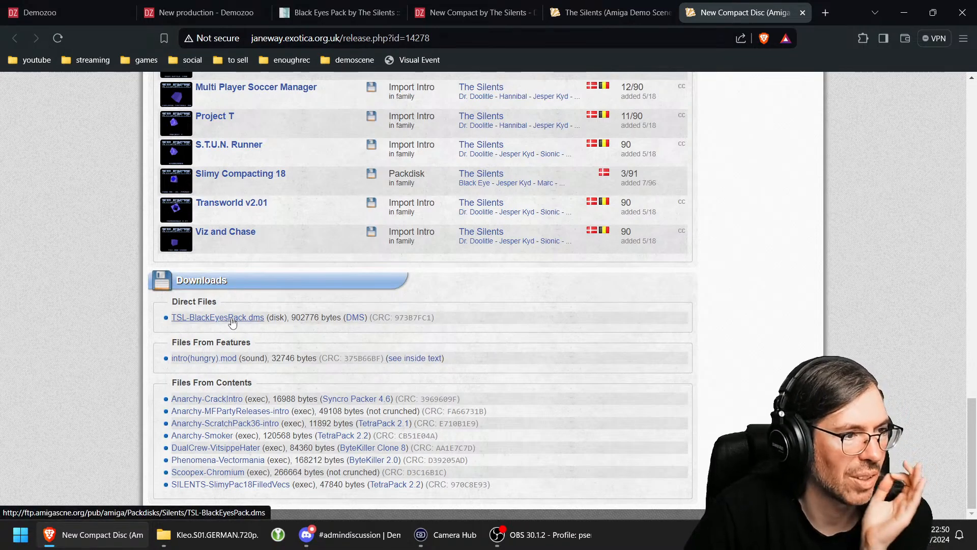
left_click(461, 37)
key("ctrl+c")
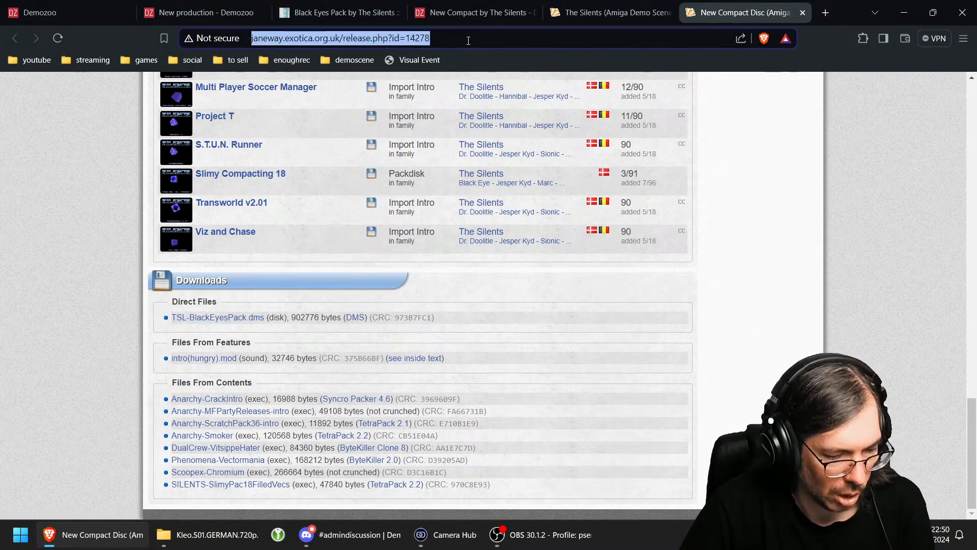
left_click(471, 12)
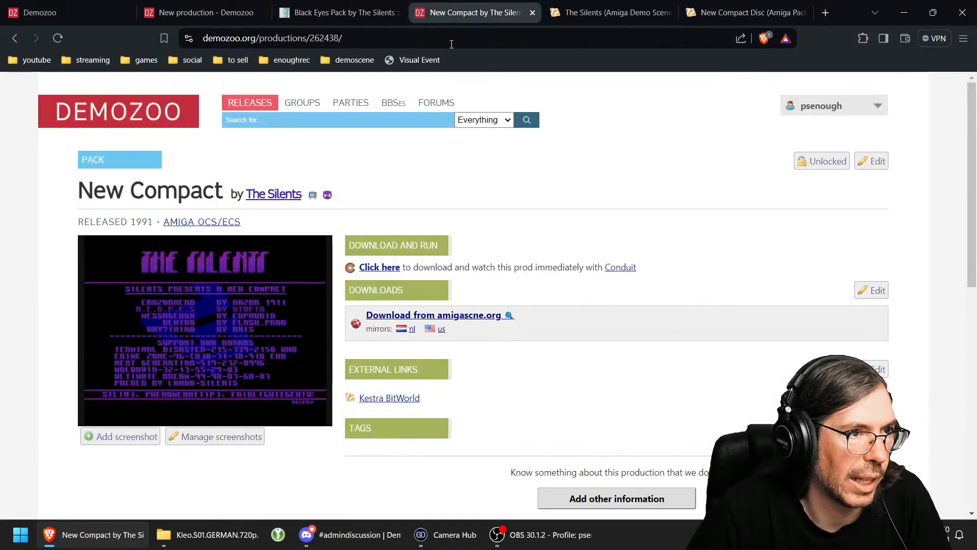
left_click(532, 12)
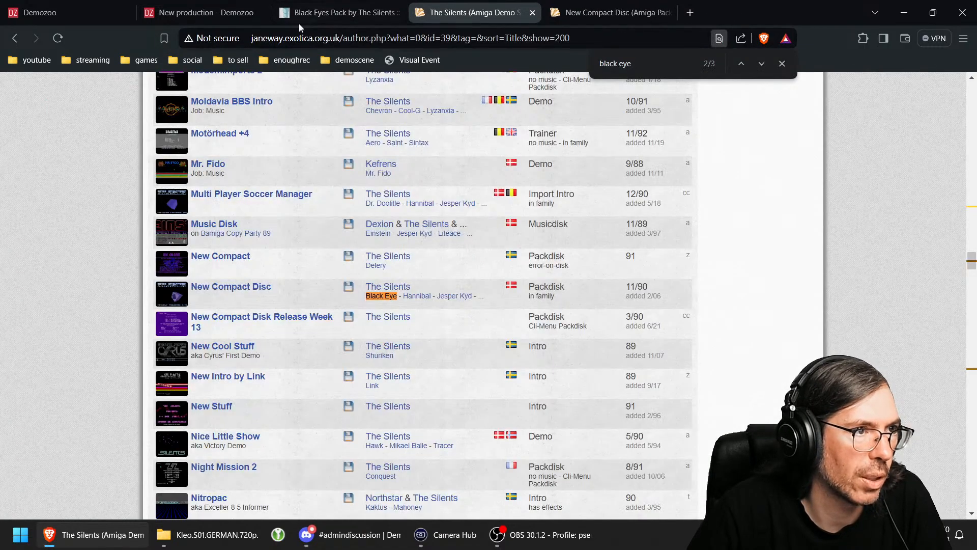
left_click(203, 12)
left_click(207, 405)
left_click(246, 405)
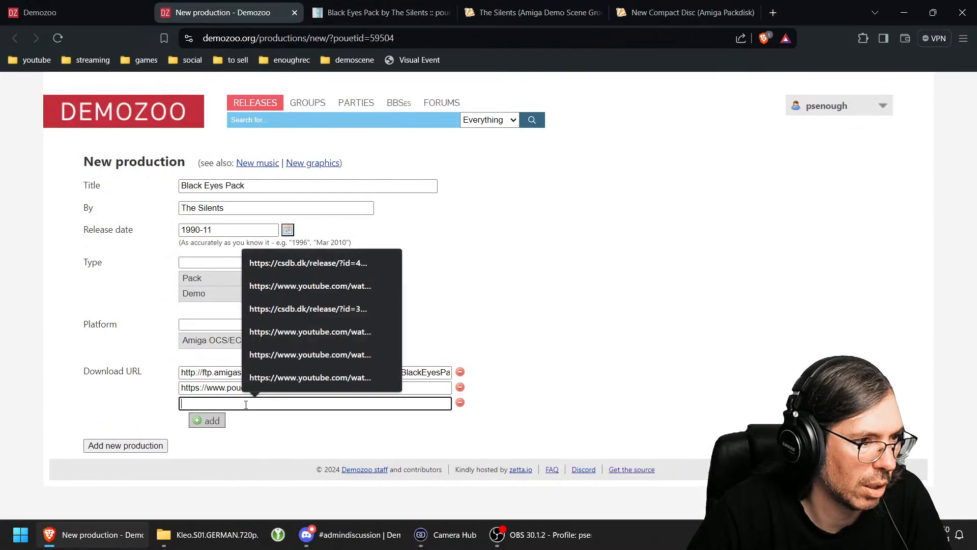
key("ctrl+v")
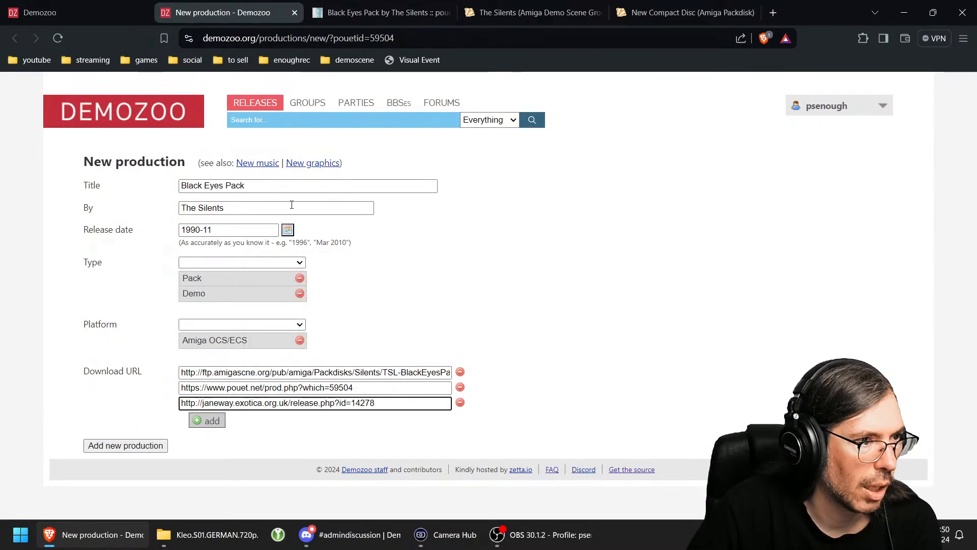
Step: Copy the Kestra BitWorld title and extend the new production's title to "Black Eyes Pack (New Compact Disc)"
left_click(687, 13)
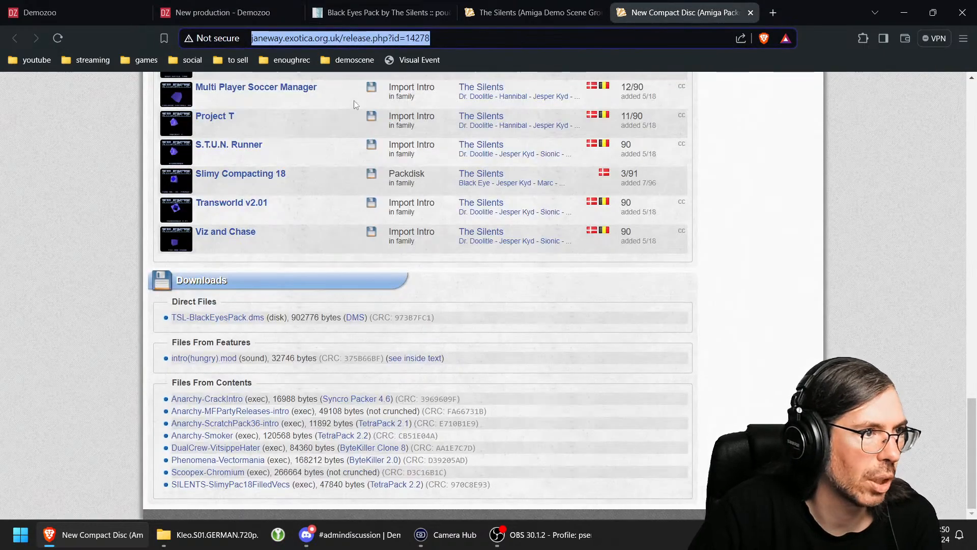
scroll(355, 105, "up", 20)
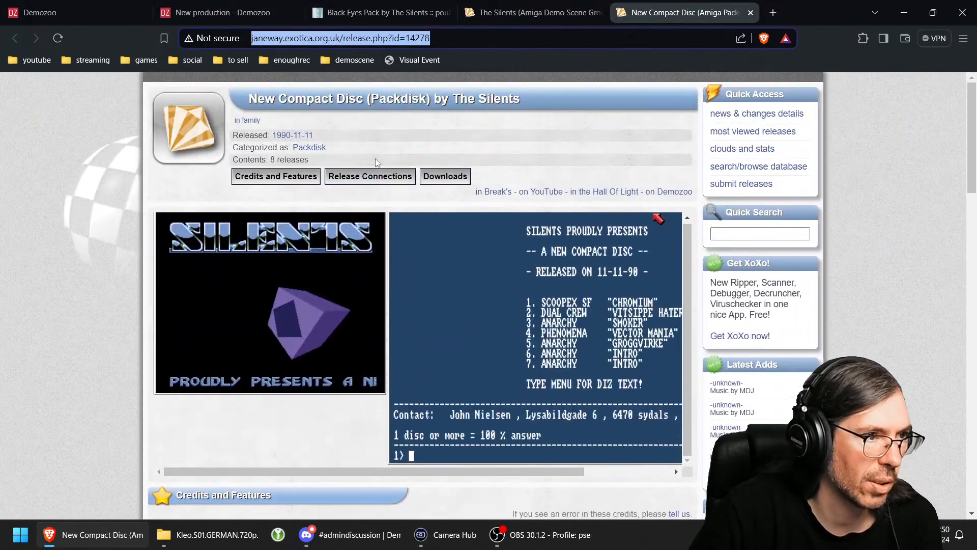
left_click_drag(249, 99, 363, 98)
key("ctrl+c")
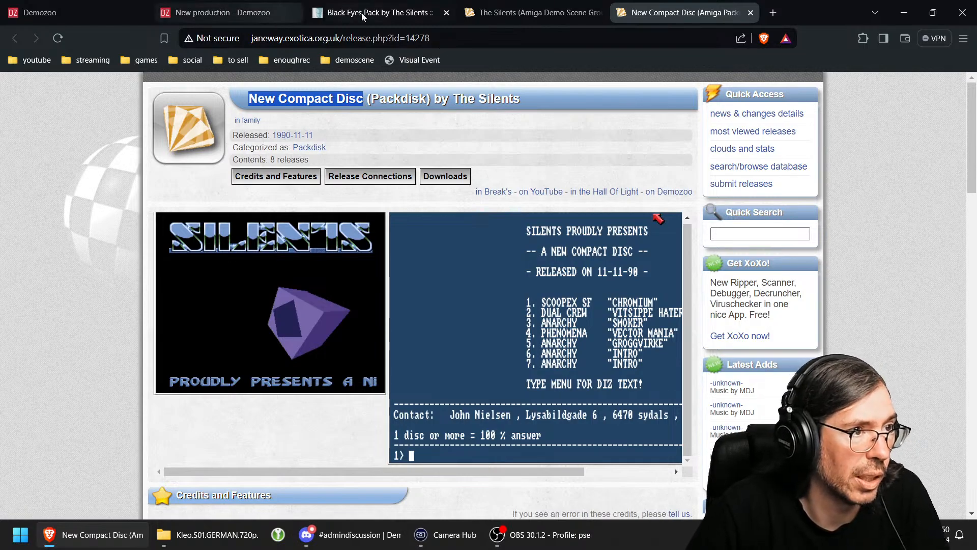
left_click(224, 12)
left_click(266, 186)
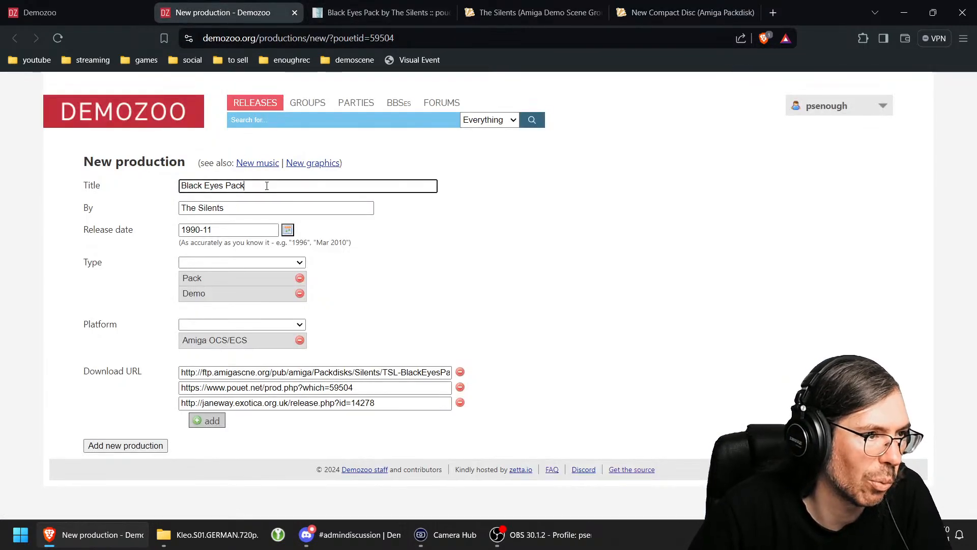
type("(")
key("ctrl+v")
type(")")
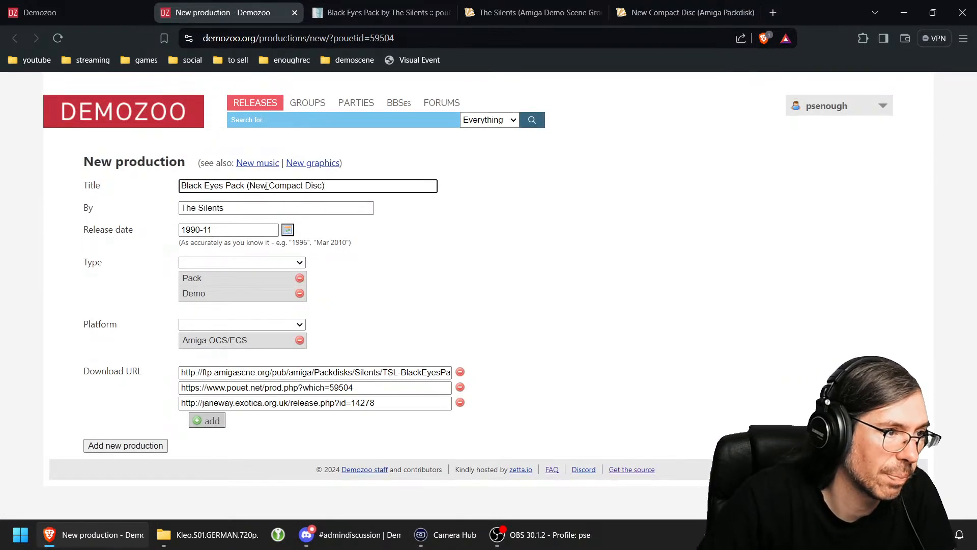
Step: Set the release date to 1990-11-11 and submit the new production
left_click(229, 233)
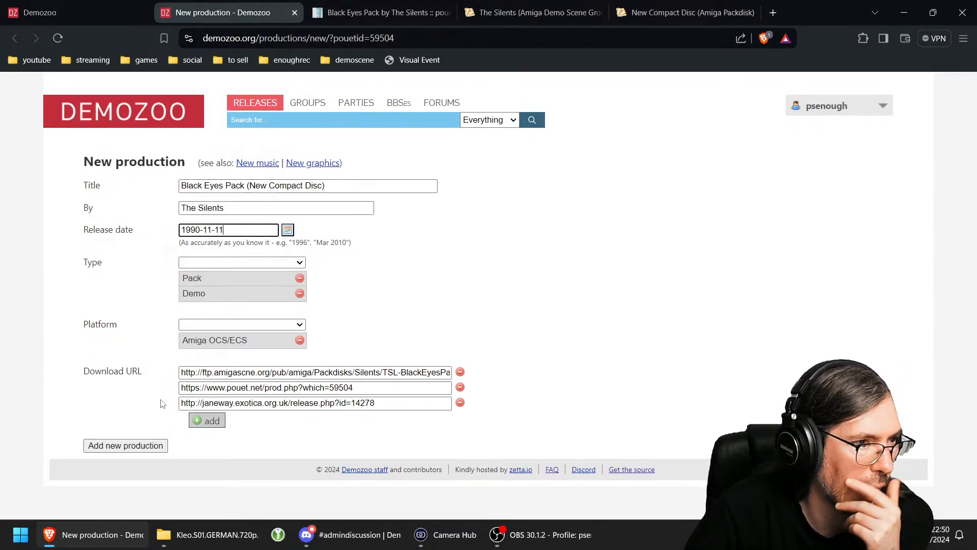
left_click(166, 444)
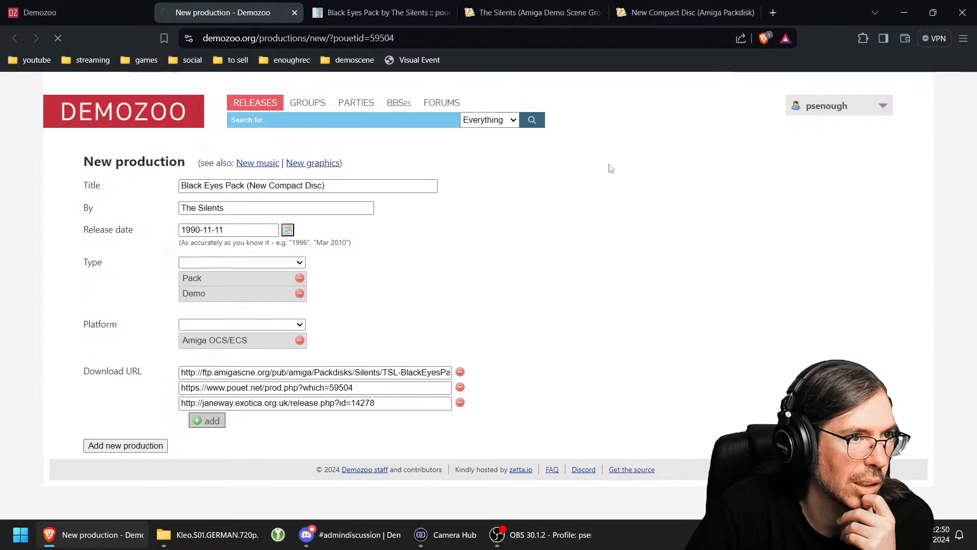
scroll(590, 264, "down", 2)
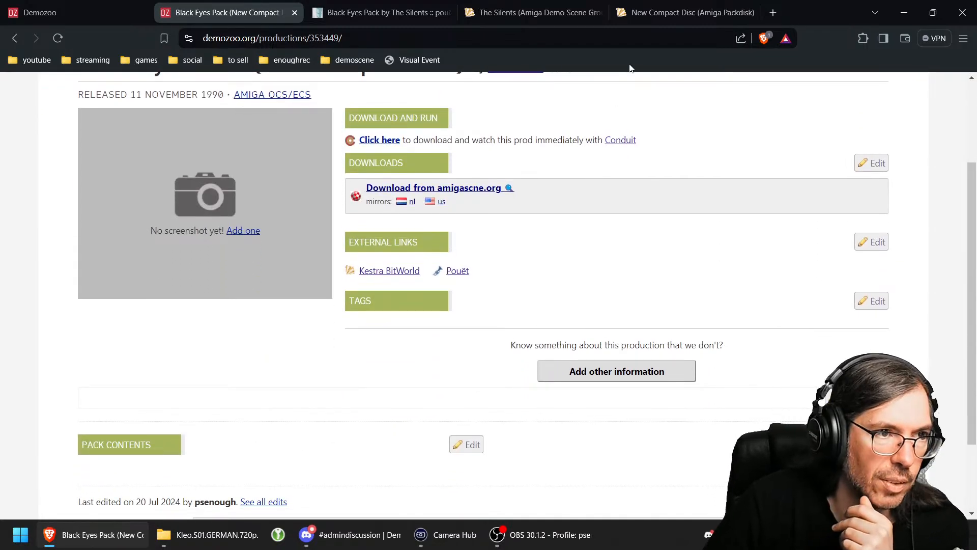
Step: Review the Packdisk Contents of New Compact Disc on Kestra BitWorld
left_click(532, 16)
scroll(520, 299, "up", 4)
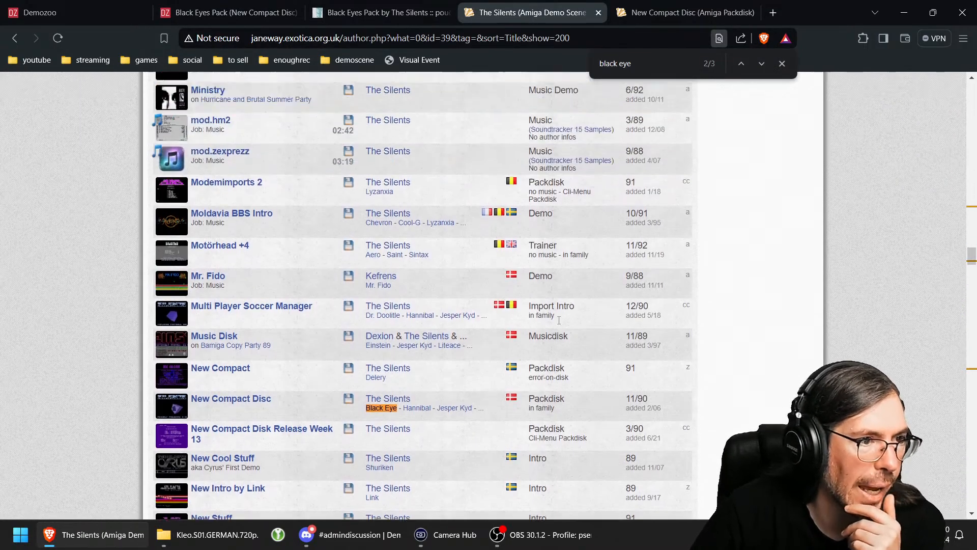
left_click(682, 12)
scroll(590, 242, "down", 10)
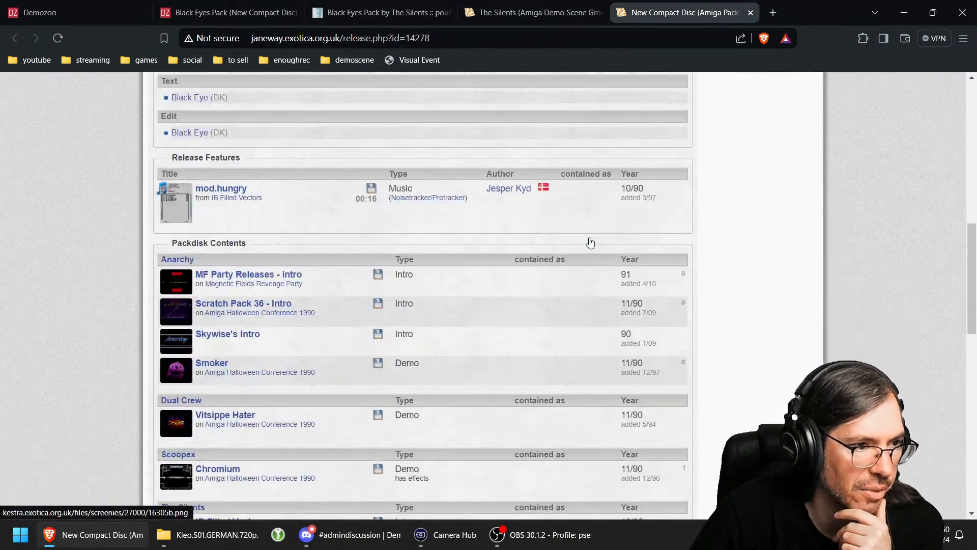
scroll(292, 194, "down", 3)
scroll(238, 188, "up", 2)
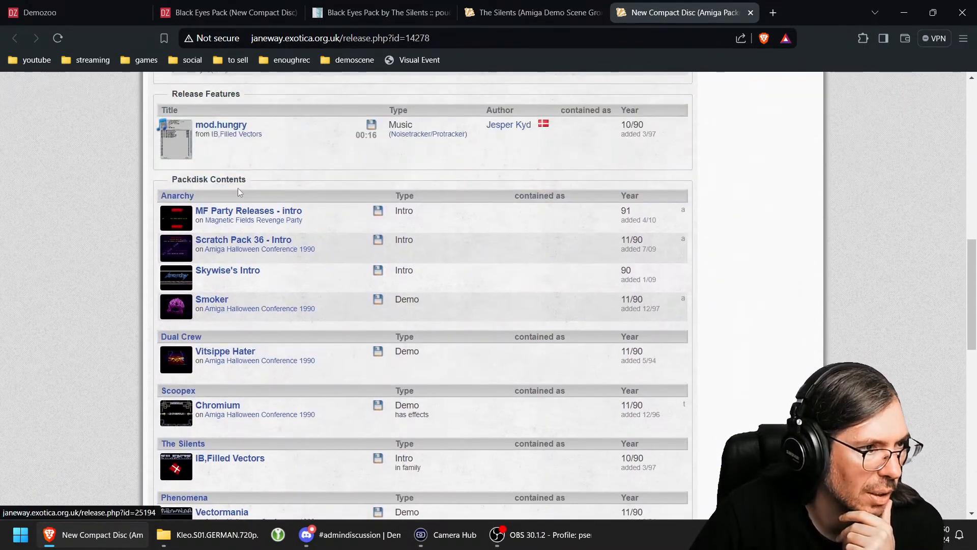
scroll(435, 243, "down", 4)
scroll(468, 234, "down", 3)
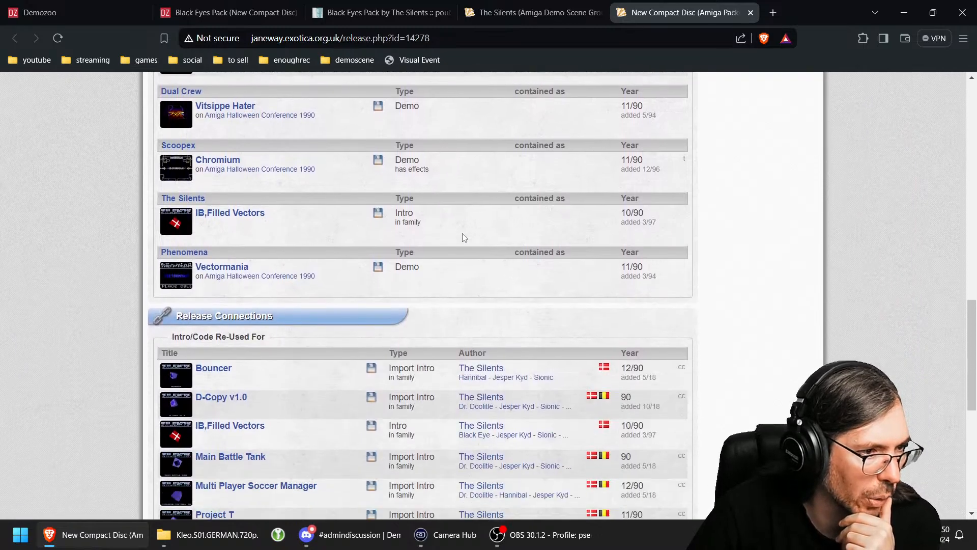
scroll(480, 213, "up", 5)
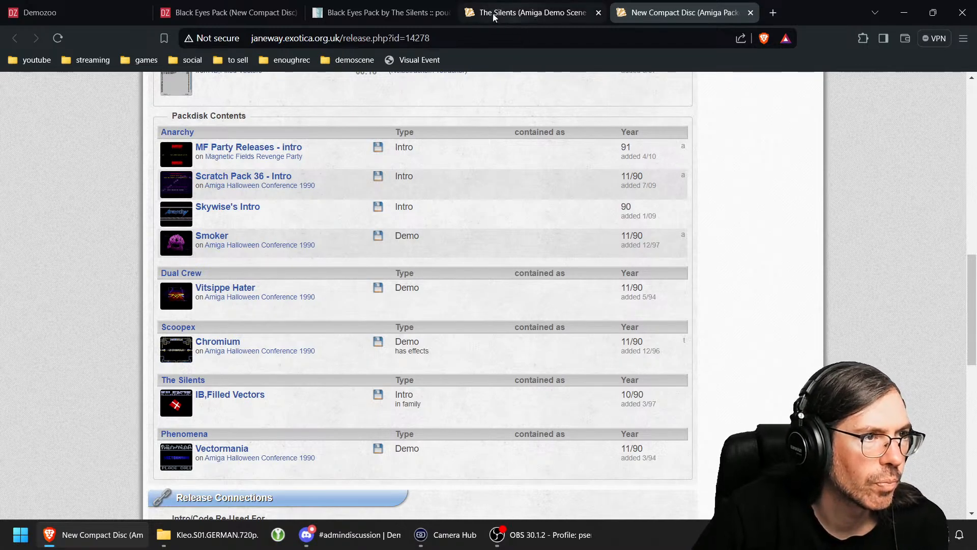
Step: Place the Kestra BitWorld New Compact Disc page in its own window beside the Pack Contents section of Demozoo's Black Eyes Pack
mouse_move(182, 196)
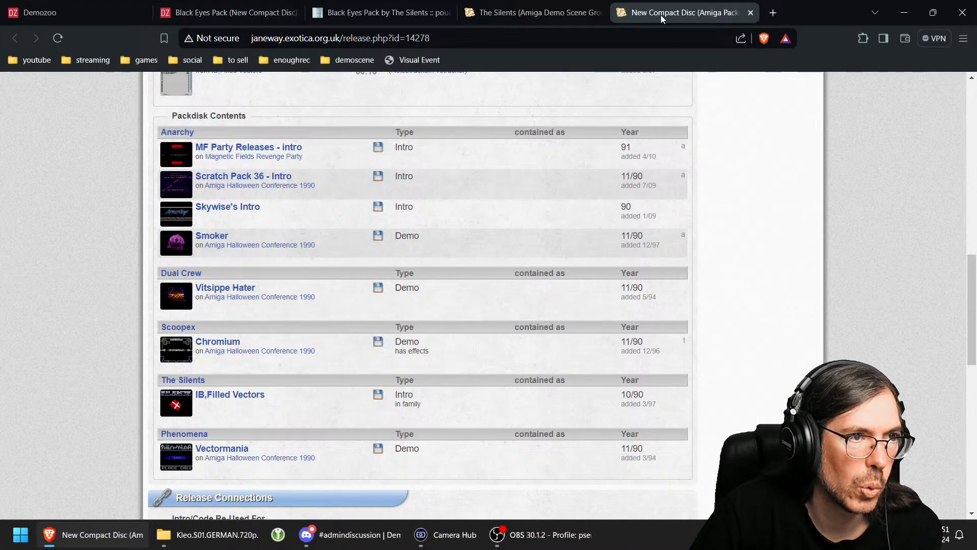
left_click_drag(660, 14, 976, 168)
left_click(208, 113)
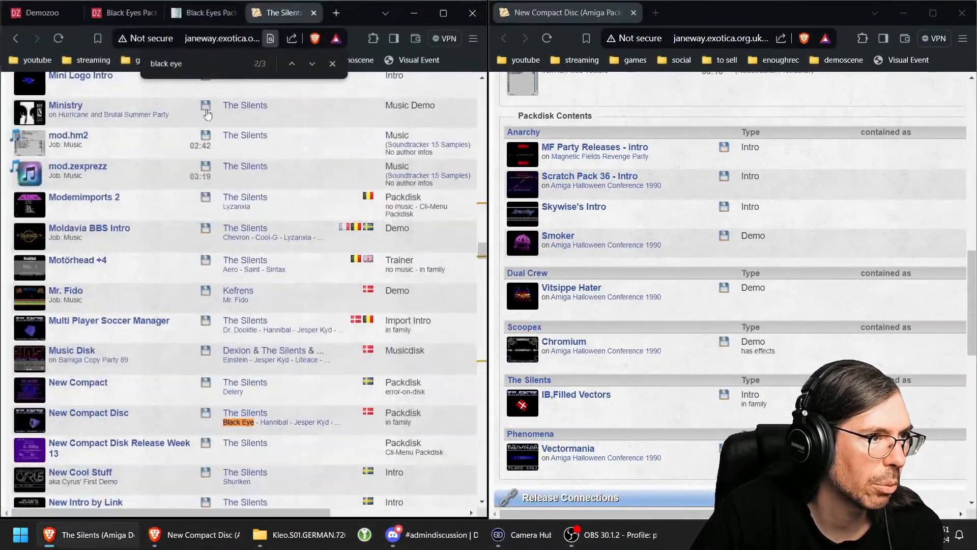
left_click(124, 13)
scroll(332, 358, "down", 4)
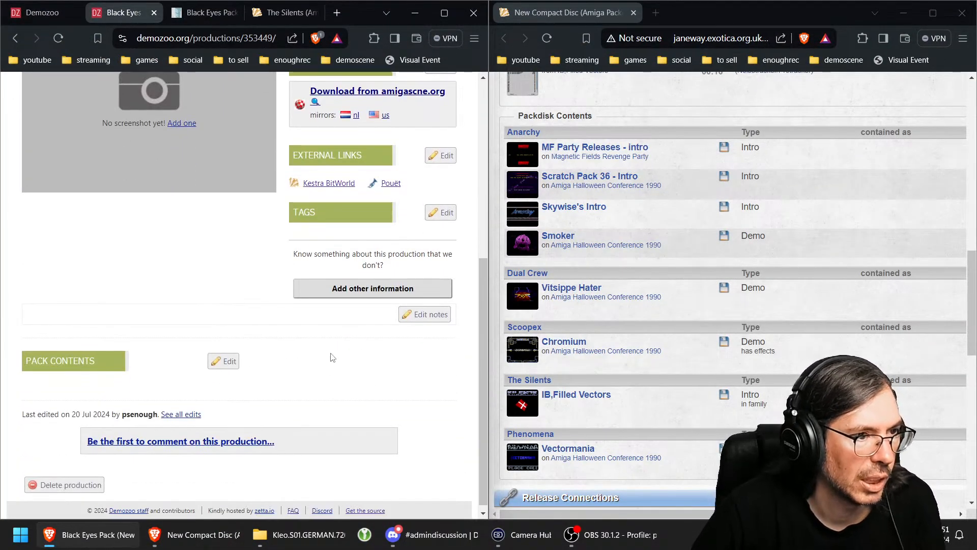
Step: Start editing the pack contents and add MF Party Releases - intro by Anarchy, copying its title from Kestra BitWorld
left_click(223, 361)
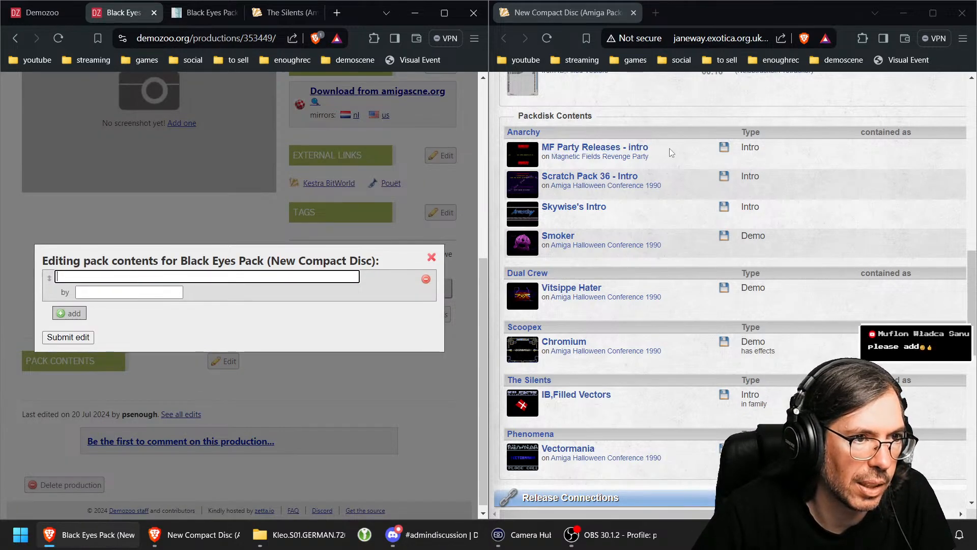
left_click_drag(670, 148, 543, 146)
key("ctrl+c")
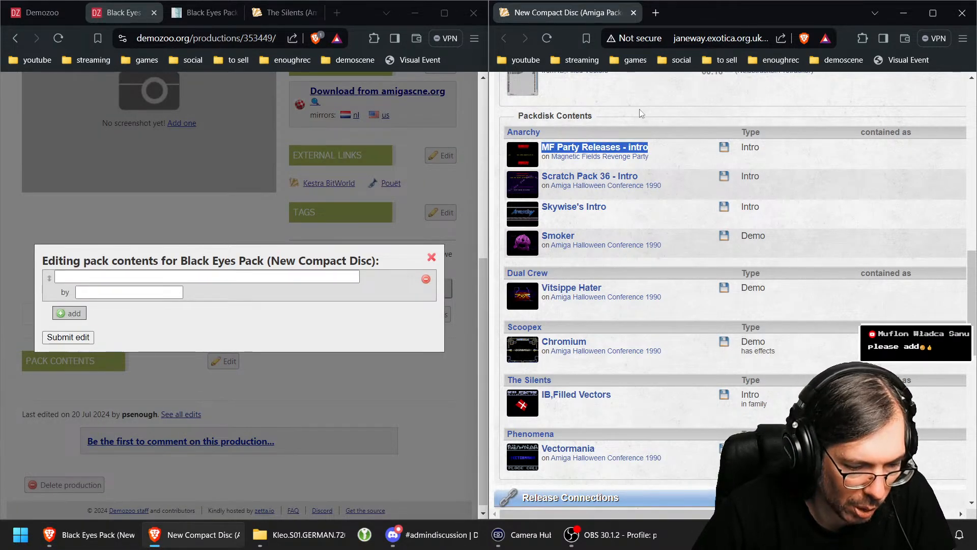
left_click(193, 190)
key("ctrl+v")
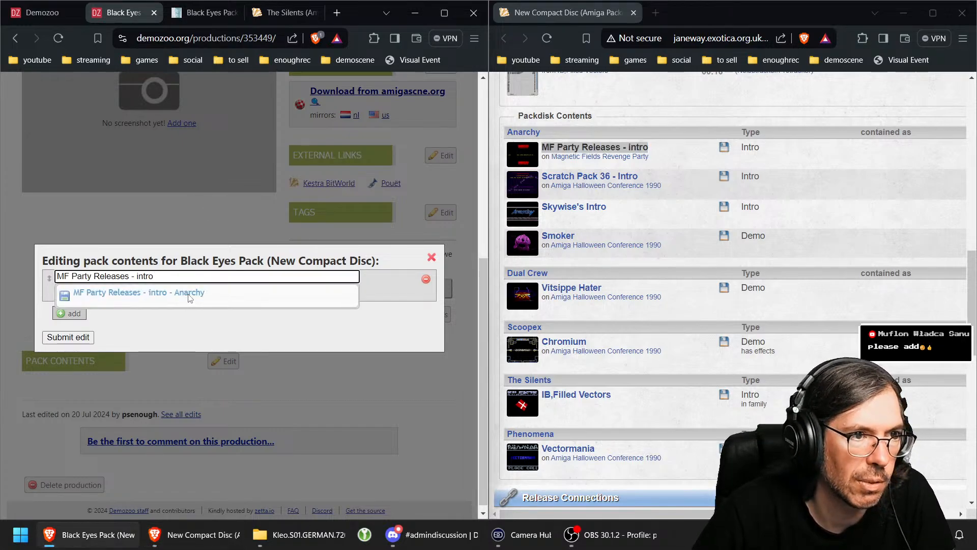
left_click(189, 297)
Step: Add Anarchy's Scratch Pack 36 Intro as the second pack item, removing the hyphen from the title copied from Kestra BitWorld
left_click(74, 307)
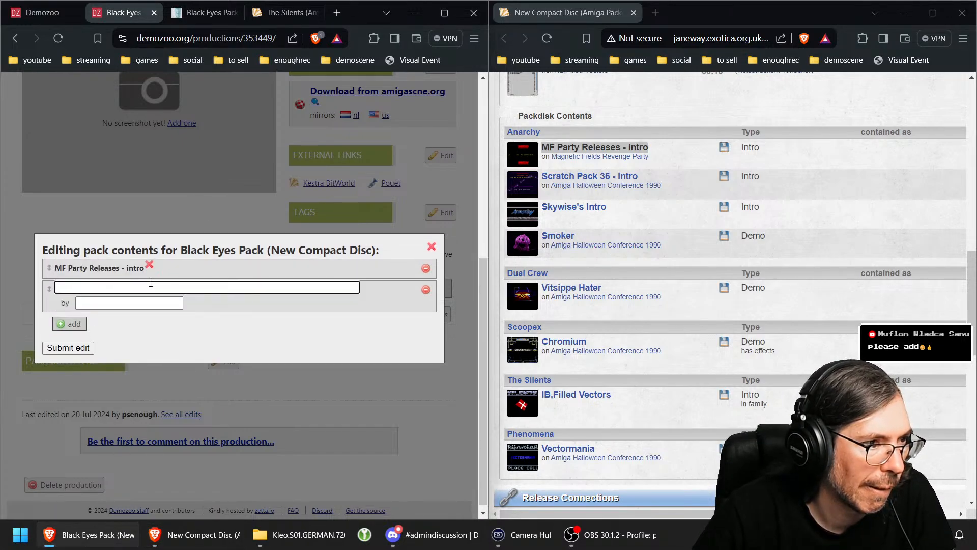
left_click_drag(661, 177, 541, 176)
key("ctrl+c")
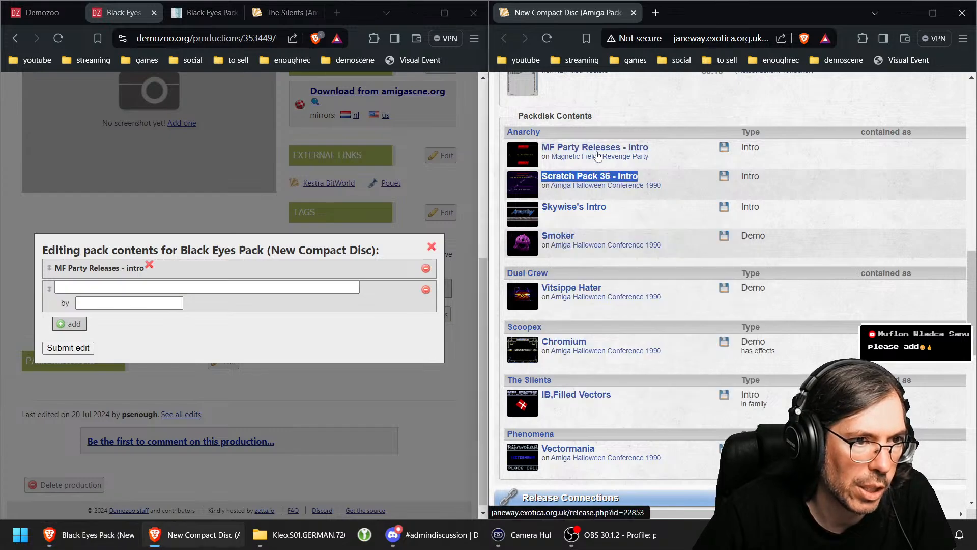
left_click(223, 284)
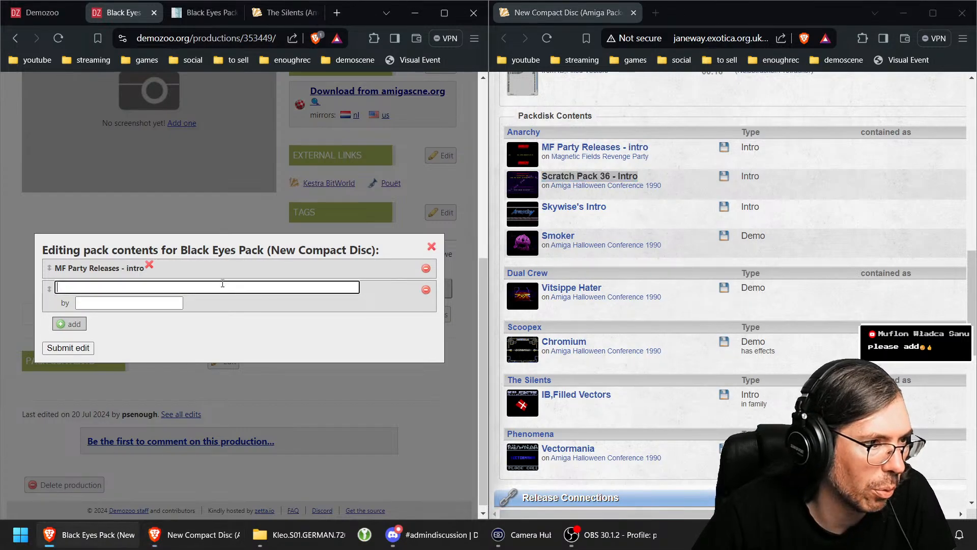
key("ctrl+v")
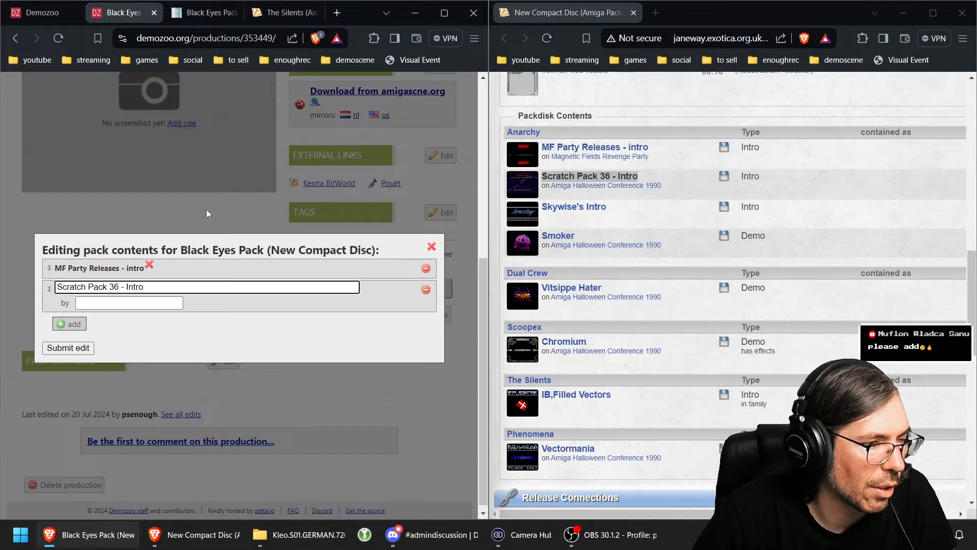
left_click(122, 287)
key("Delete")
key("Delete")
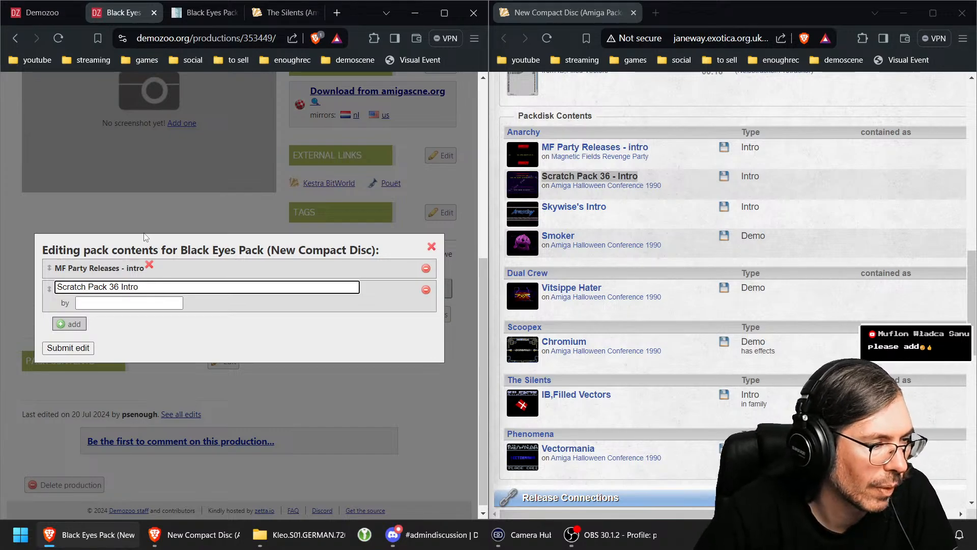
left_click(167, 304)
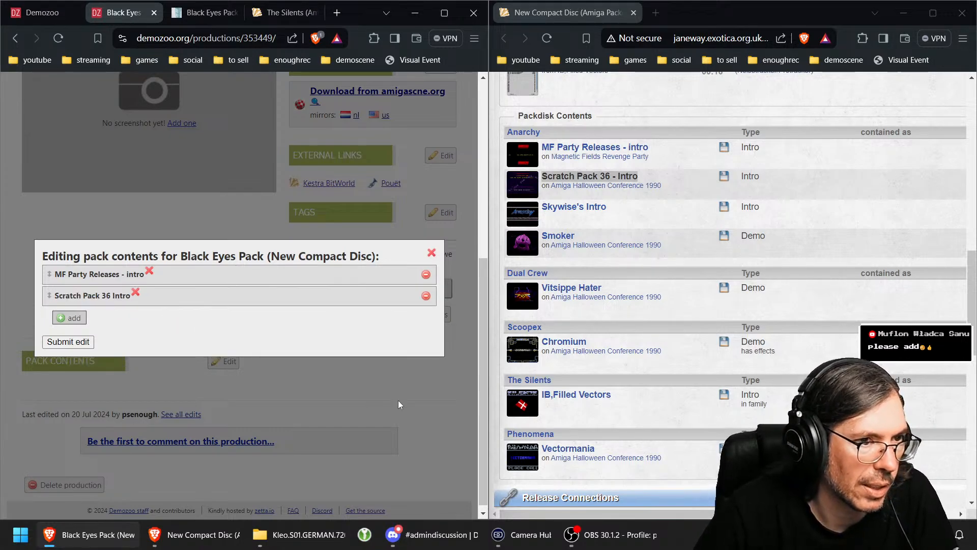
Step: Add Skywise's Intro by Anarchy as the third pack item, using the title copied from Kestra BitWorld
left_click(71, 317)
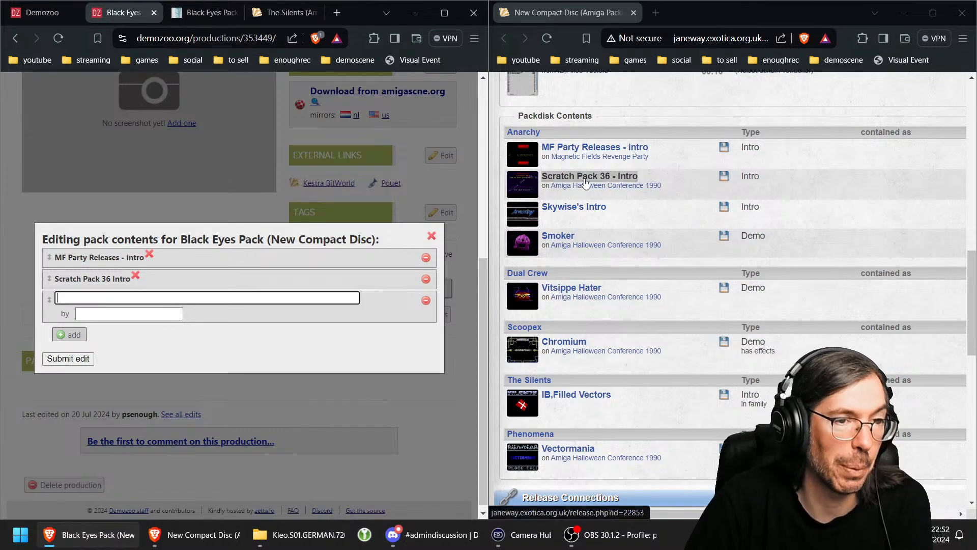
left_click_drag(630, 210, 549, 206)
key("ctrl+c")
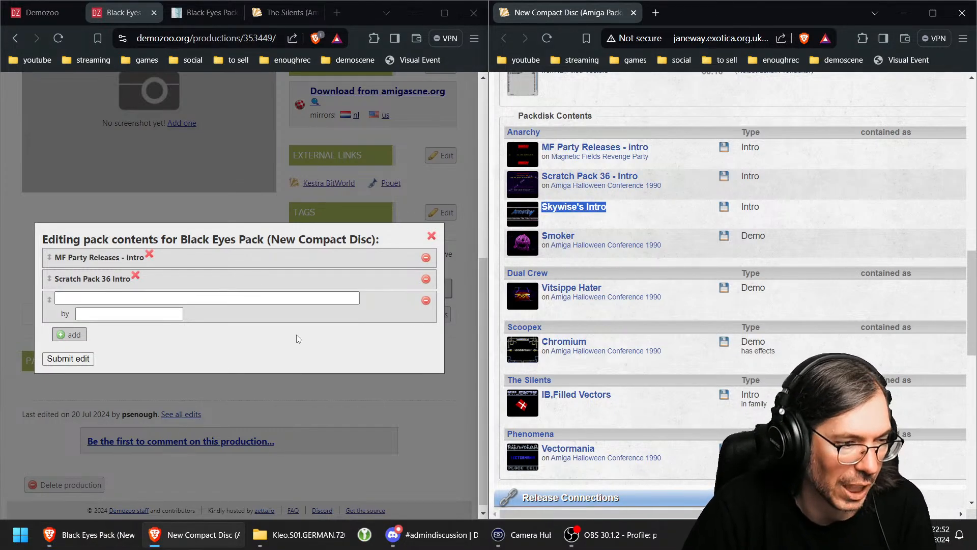
left_click(182, 293)
key("ctrl+v")
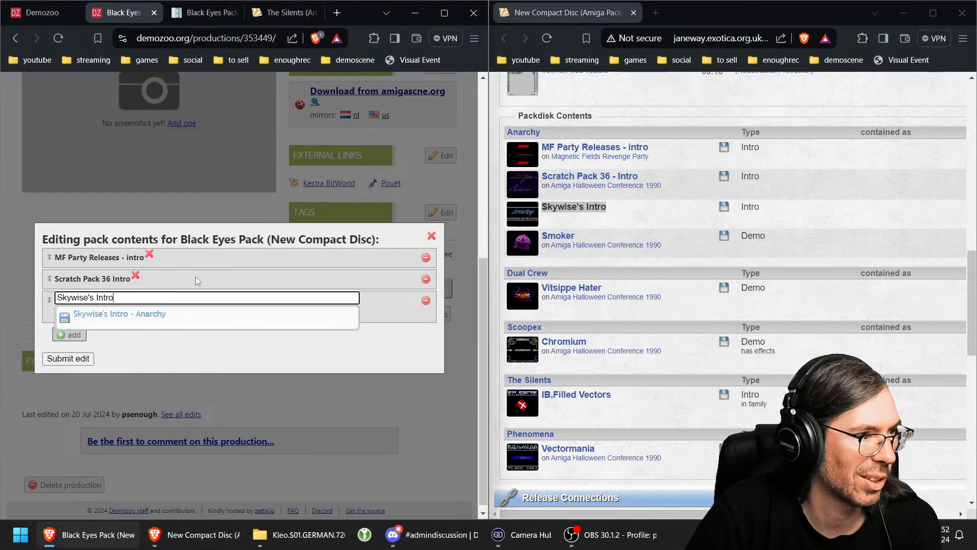
left_click(147, 315)
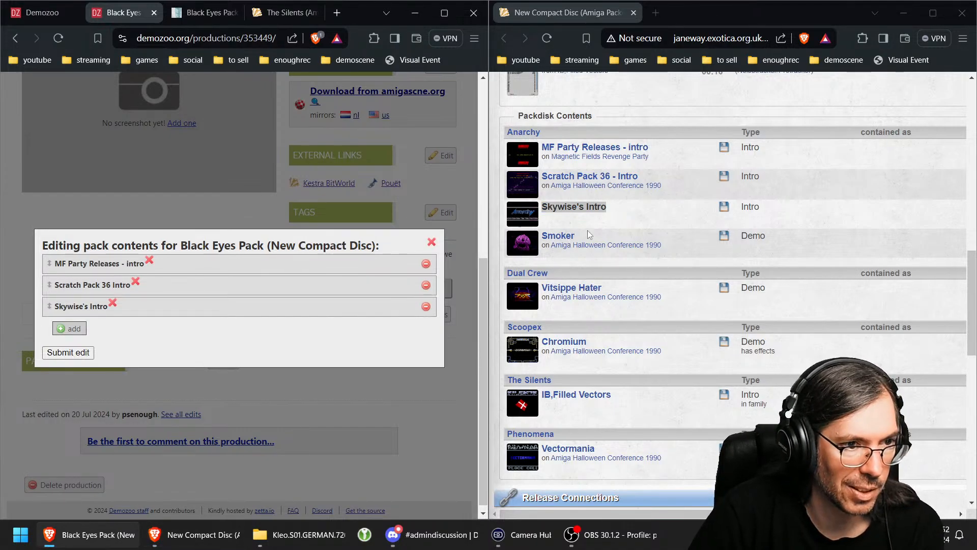
Step: Add the Smoker production by Anarchy as the fourth pack item, using the title copied from Kestra BitWorld
left_click_drag(579, 234, 541, 235)
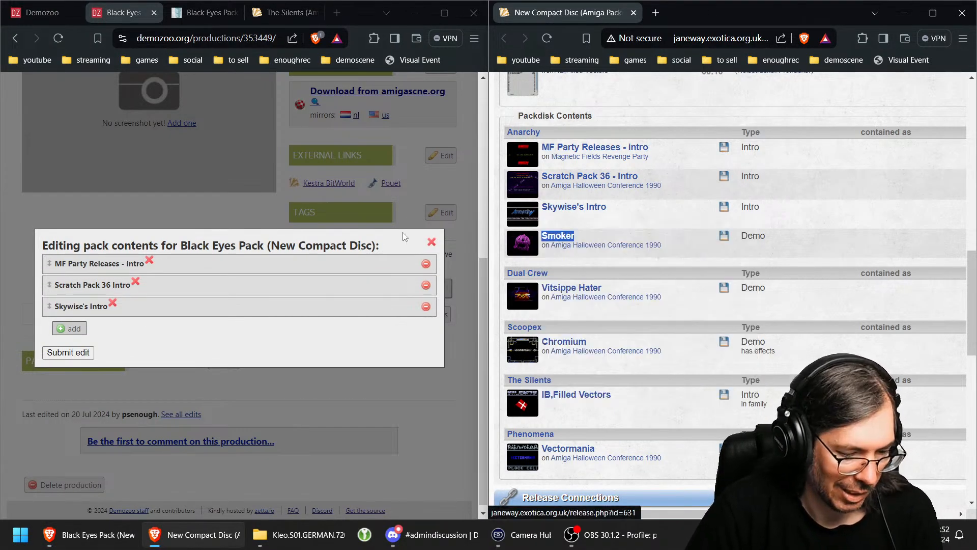
left_click(70, 328)
key("ctrl+v")
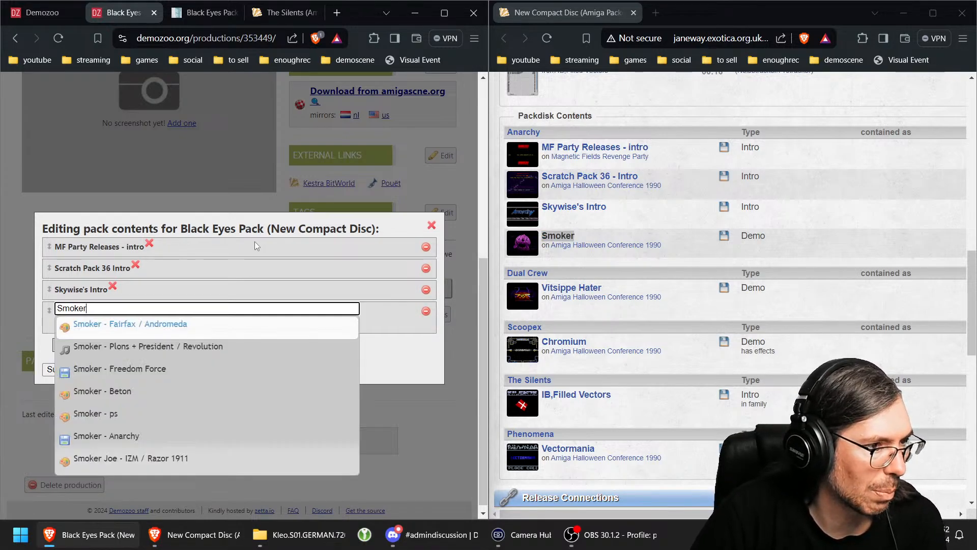
left_click(108, 436)
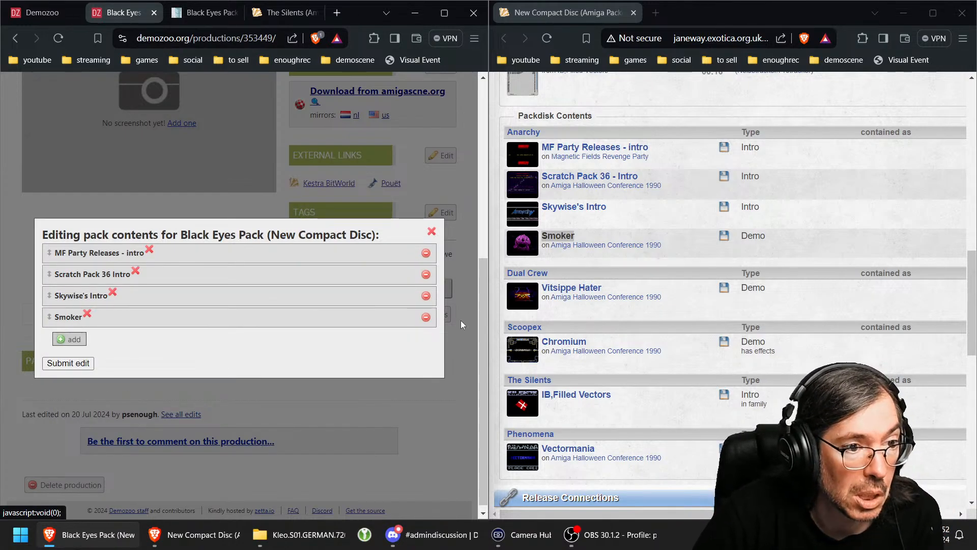
Step: Add Vitsippe Hater by Dual Crew as the fifth pack item, using the title copied from Kestra BitWorld
left_click_drag(609, 289, 540, 288)
key("ctrl+c")
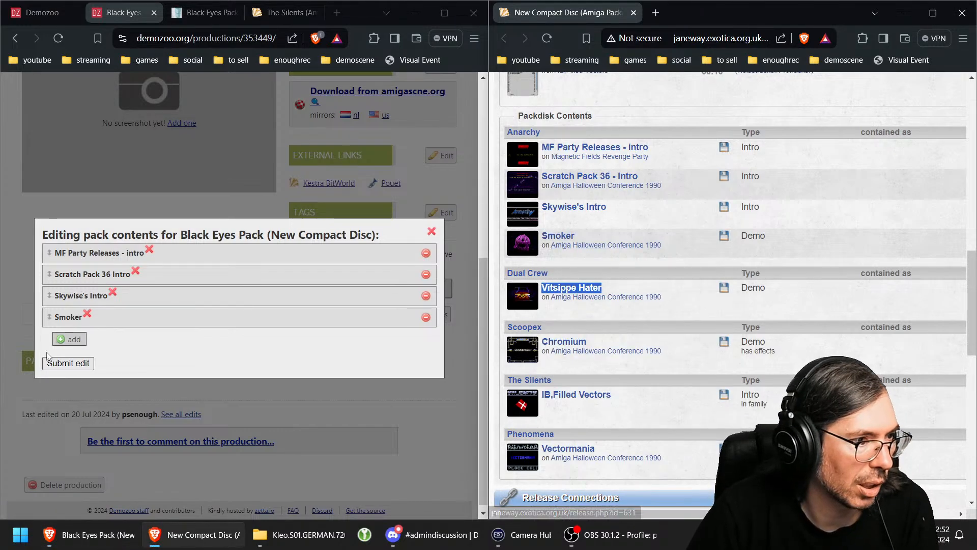
left_click(69, 339)
key("ctrl+v")
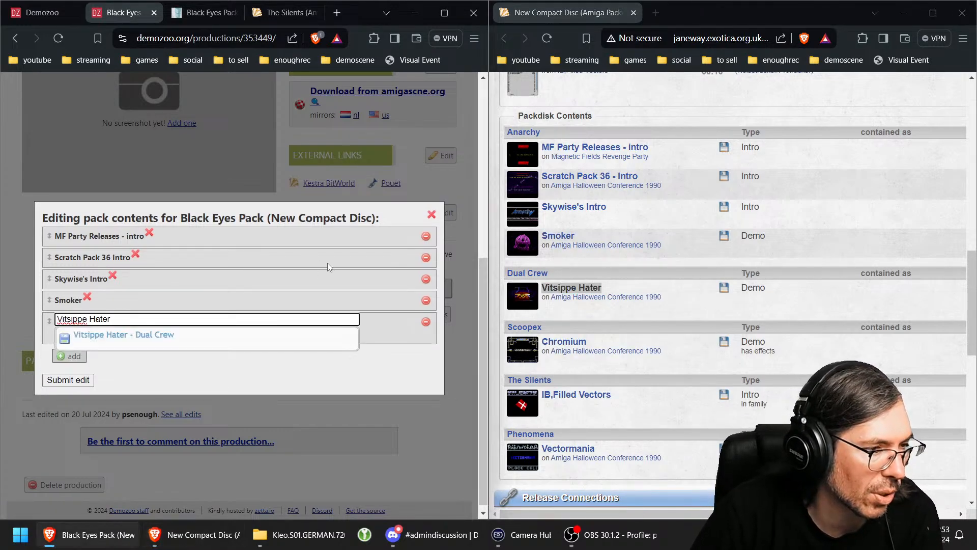
left_click(158, 336)
Step: Add the Chromium production by Scoopex as the sixth pack item, using the title copied from Kestra BitWorld
left_click_drag(588, 342, 540, 342)
key("ctrl+c")
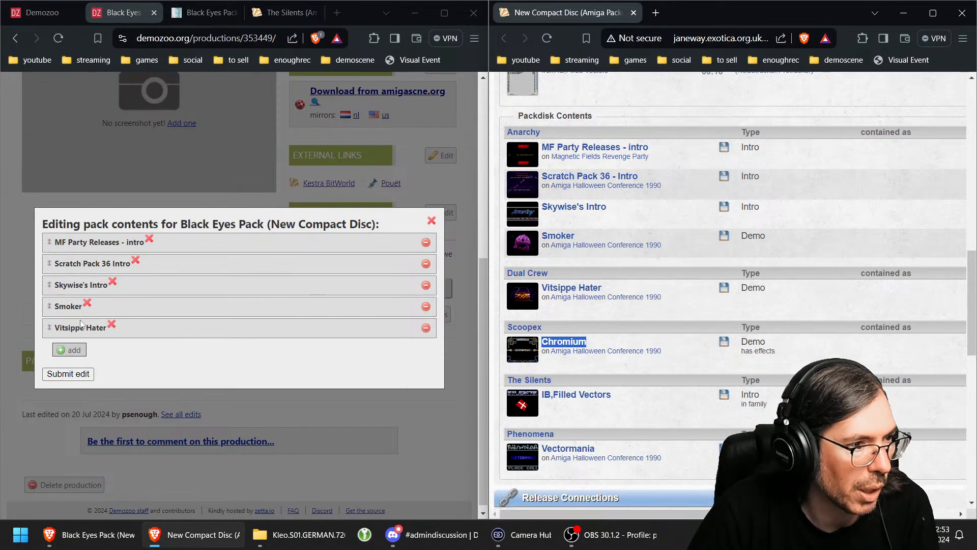
left_click(69, 350)
key("ctrl+v")
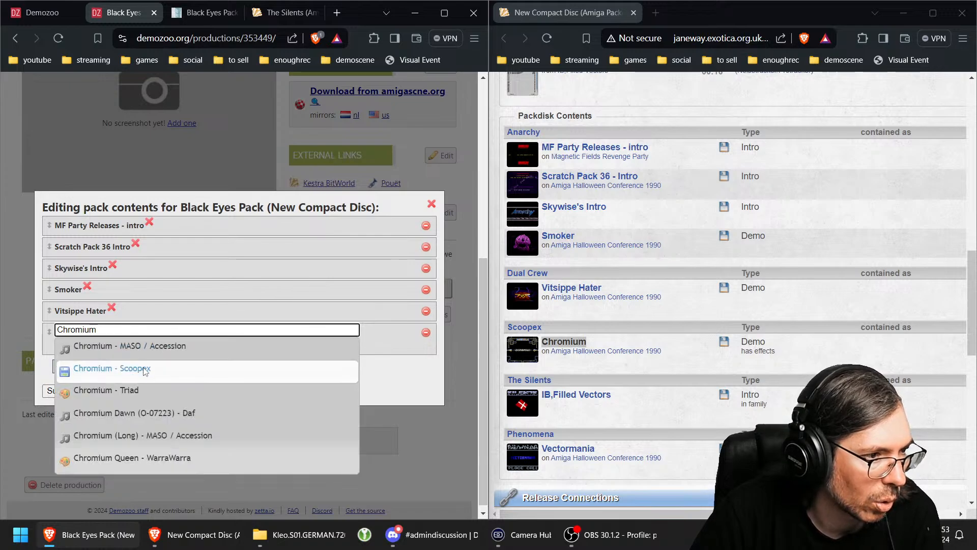
left_click(144, 371)
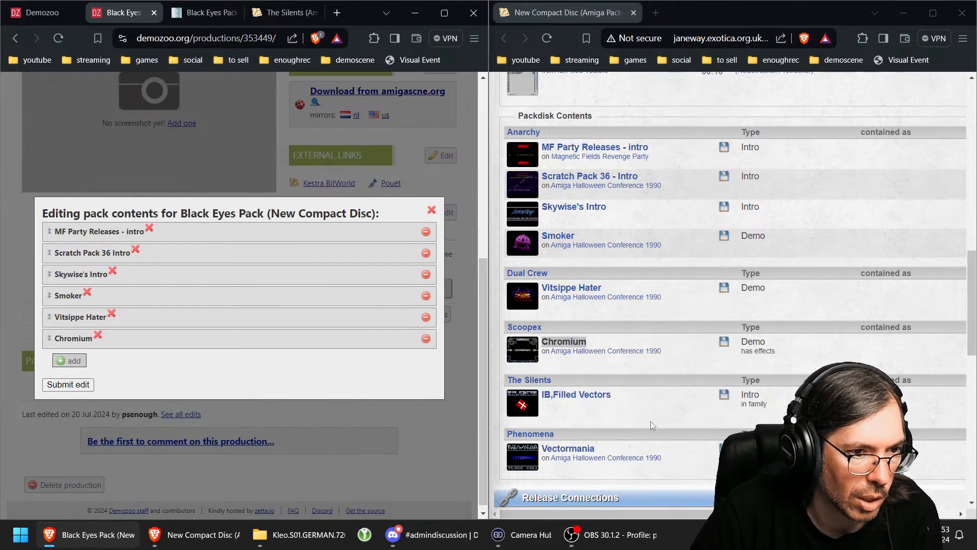
Step: Add IB,Filled Vectors by The Silents as the seventh pack item, using the title copied from Kestra BitWorld
left_click_drag(637, 395, 540, 395)
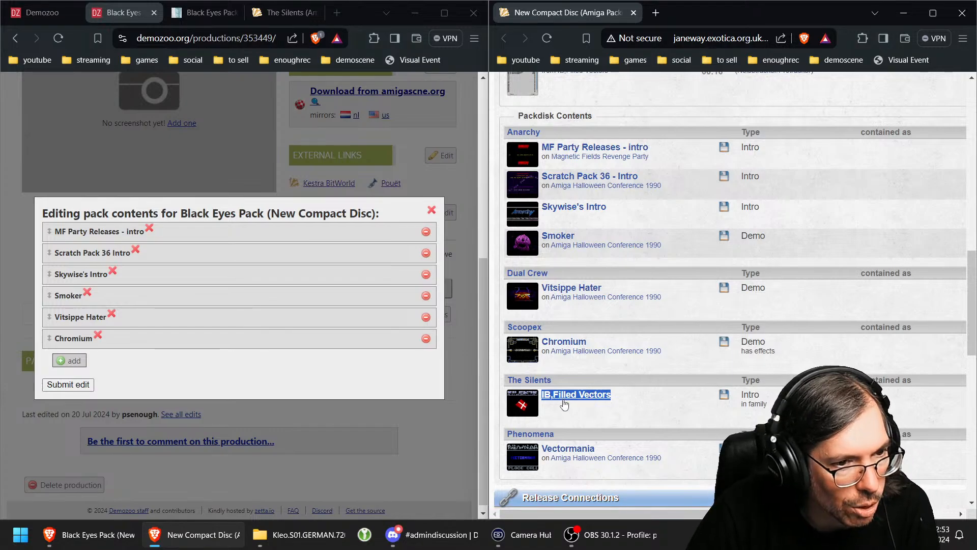
key("ctrl+c")
left_click(69, 360)
key("ctrl+v")
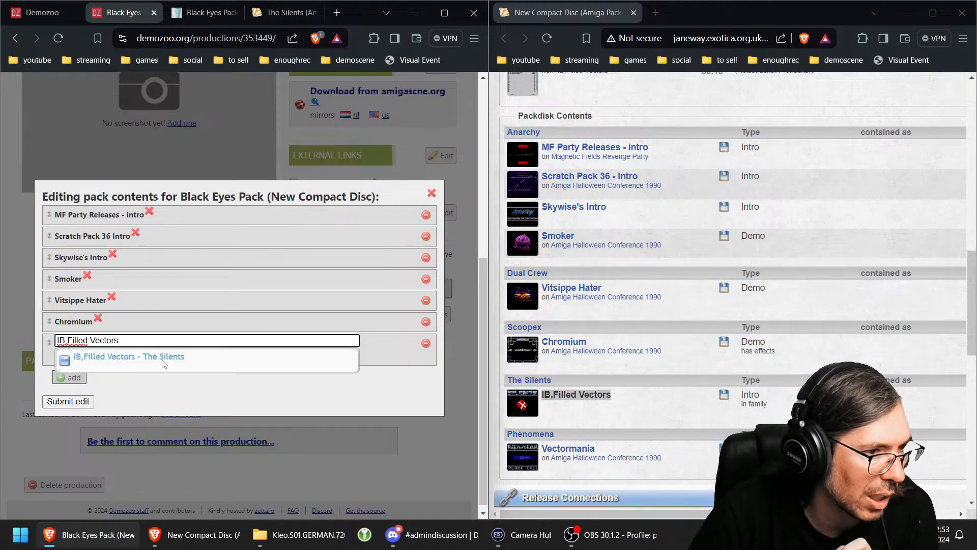
left_click(164, 358)
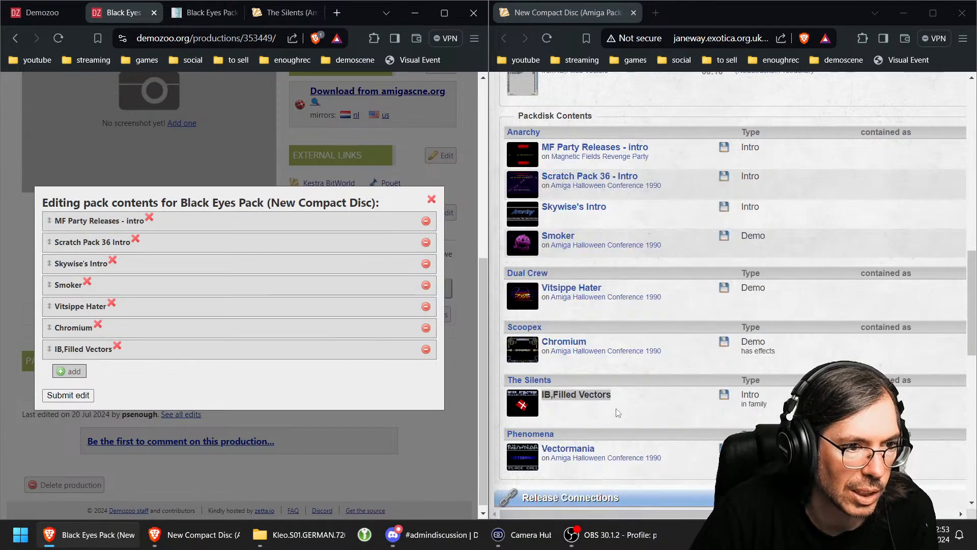
Step: Add Vectormania by Phenomena as the last pack item and submit the pack contents edit
left_click_drag(608, 452, 541, 450)
left_click(75, 373)
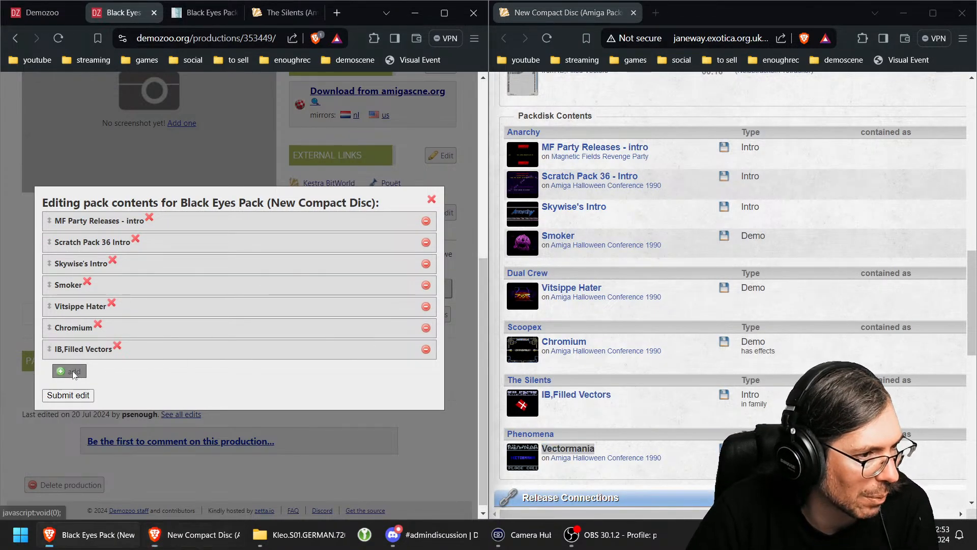
key("ctrl+v")
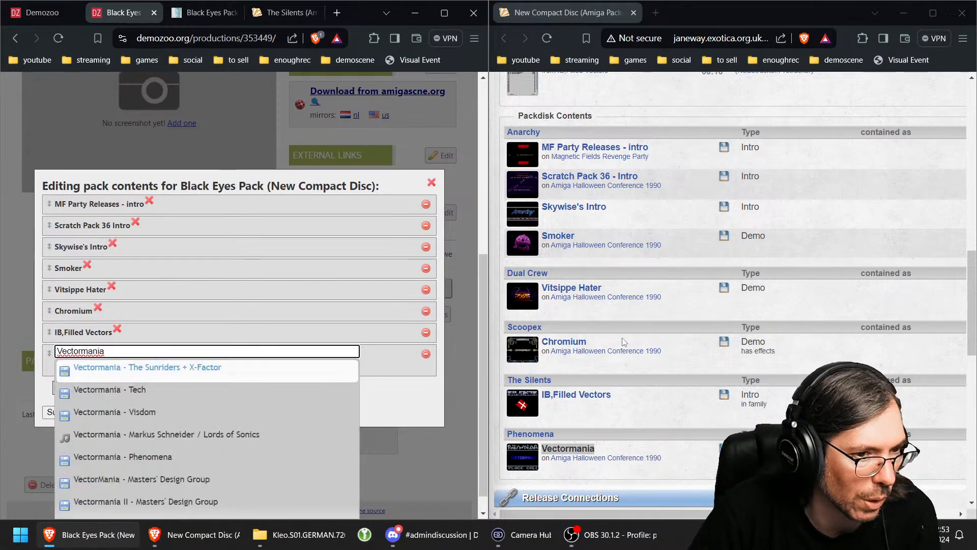
scroll(624, 342, "down", 3)
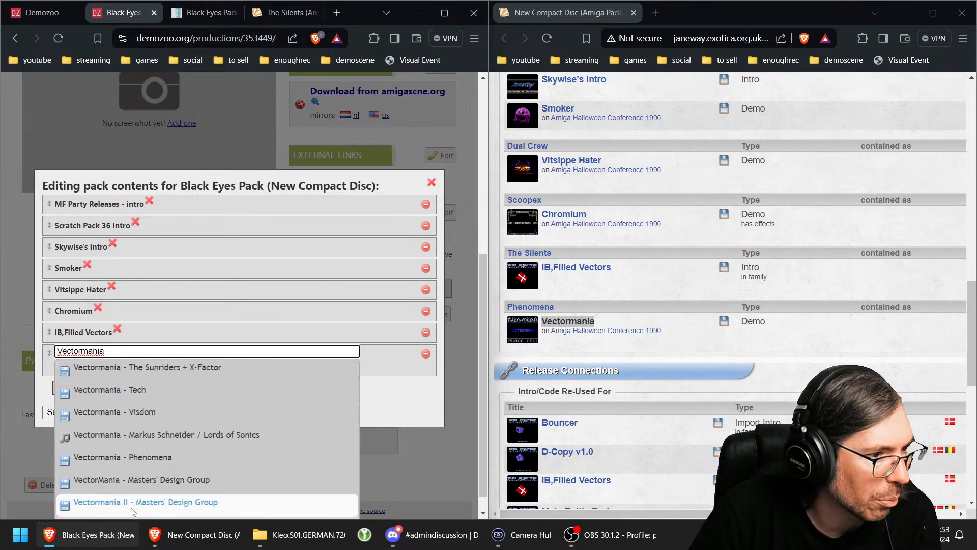
left_click(147, 457)
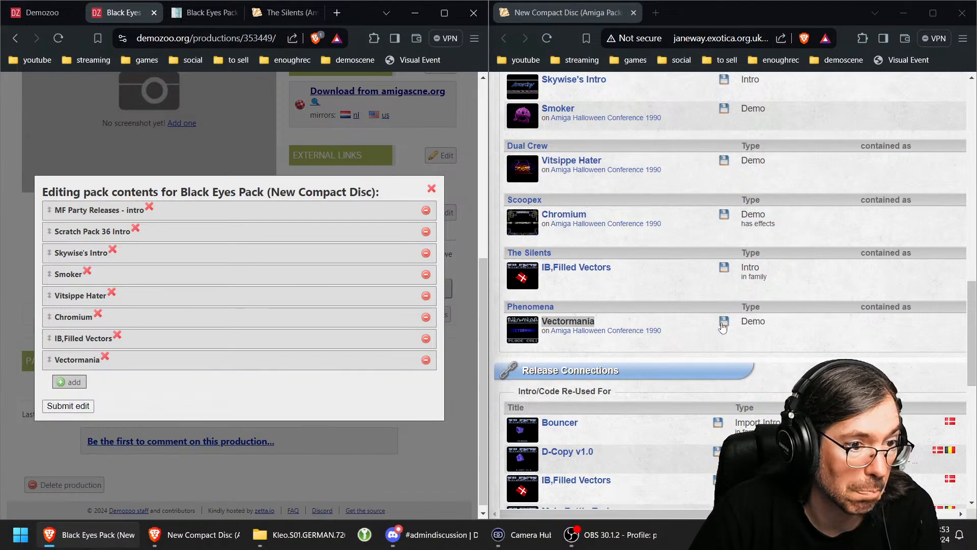
scroll(716, 310, "down", 10)
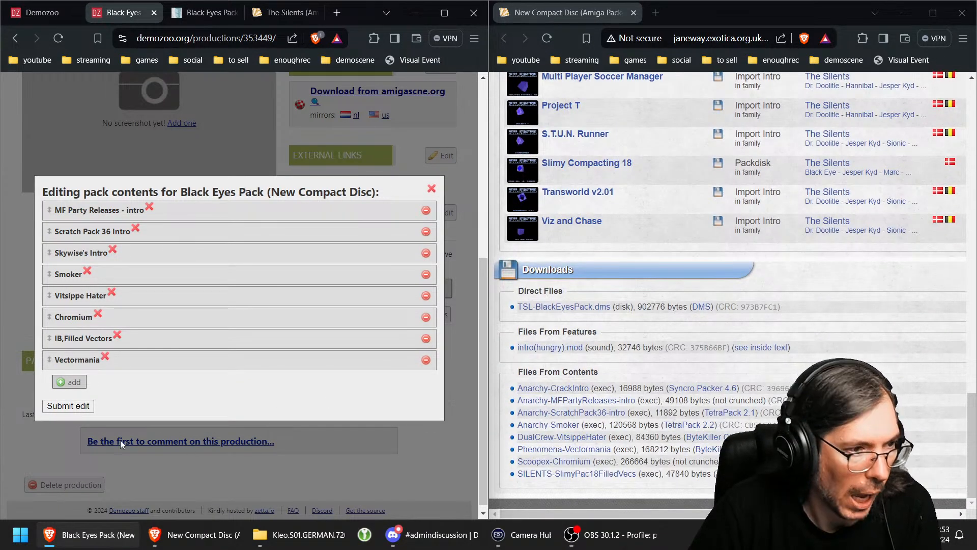
left_click(68, 406)
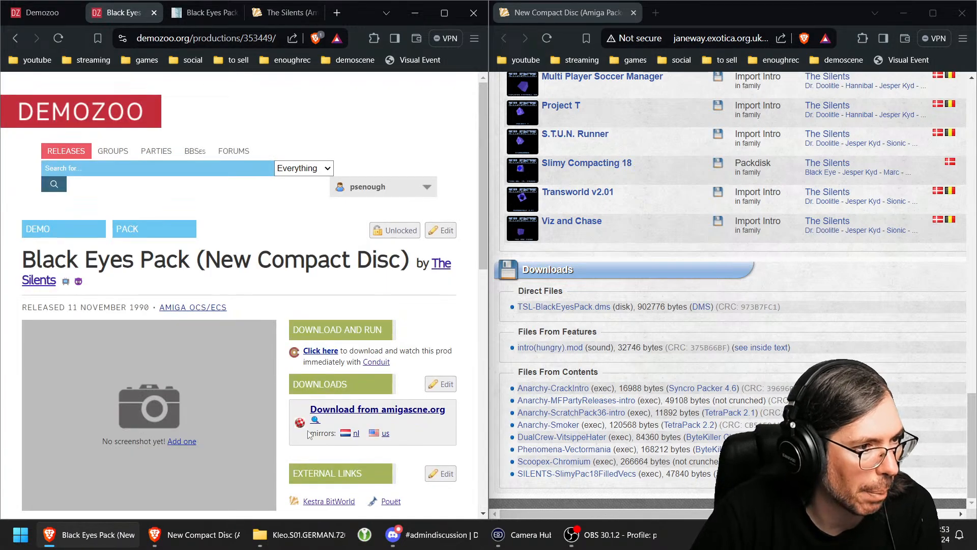
Step: Open Anarchy's Smoker from the saved pack contents in a new tab and examine its Packed In list
scroll(309, 433, "down", 7)
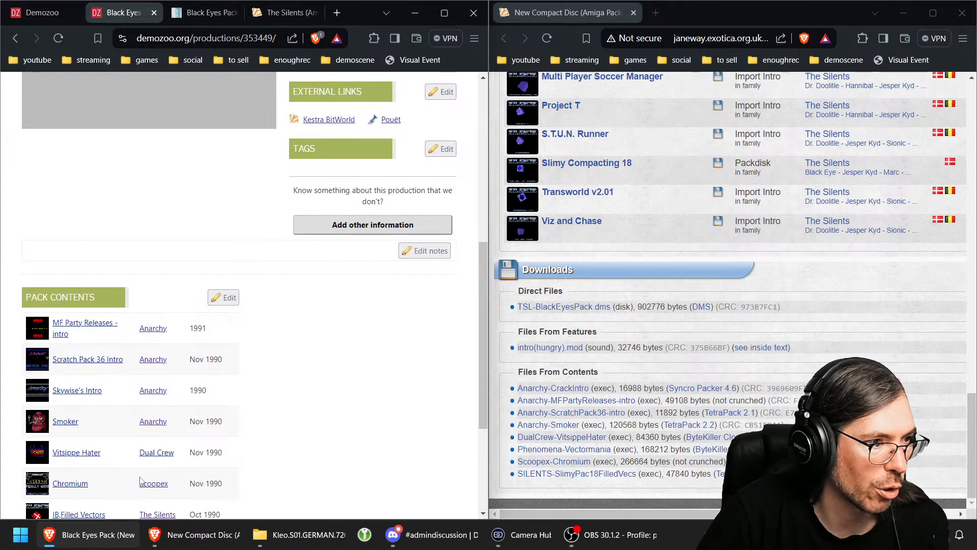
scroll(285, 360, "down", 2)
right_click(65, 295)
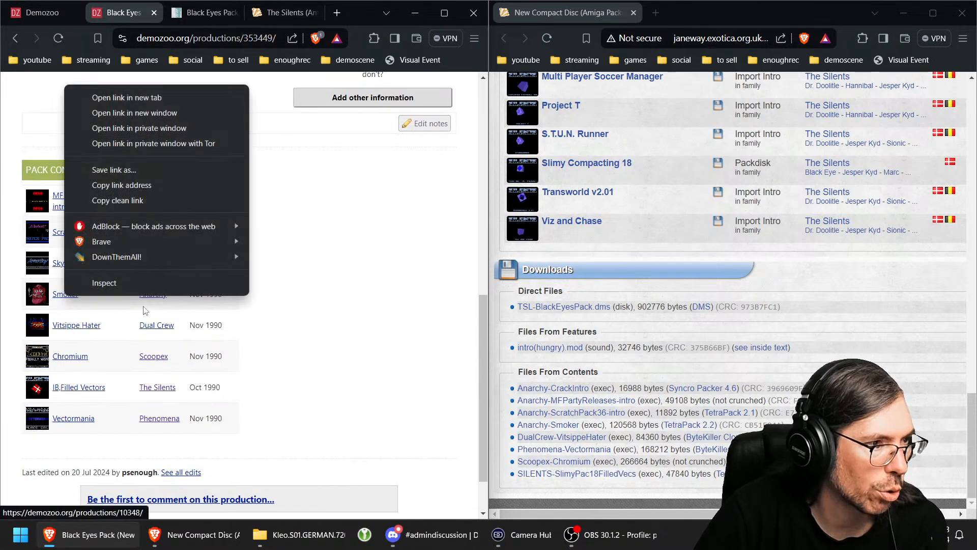
left_click(137, 102)
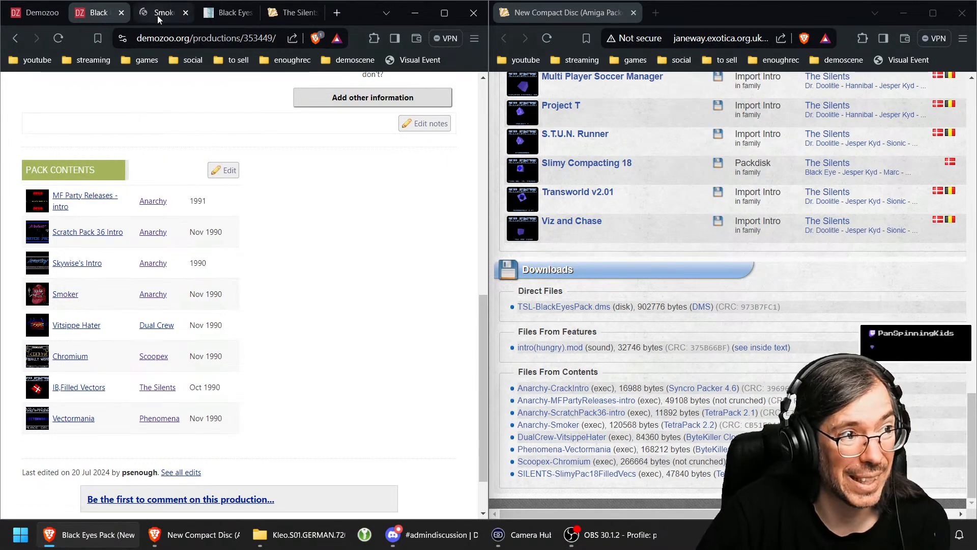
left_click(159, 14)
scroll(295, 261, "down", 9)
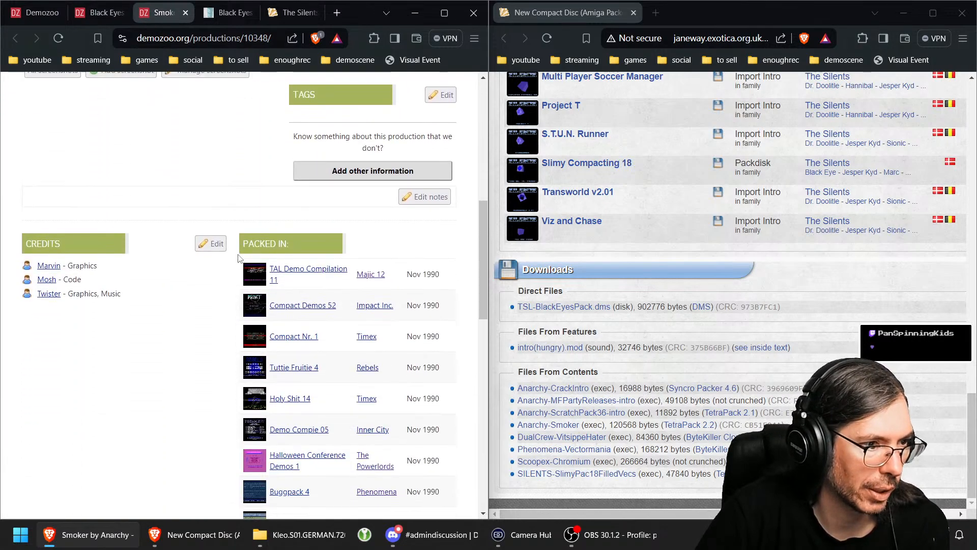
scroll(142, 428, "down", 1)
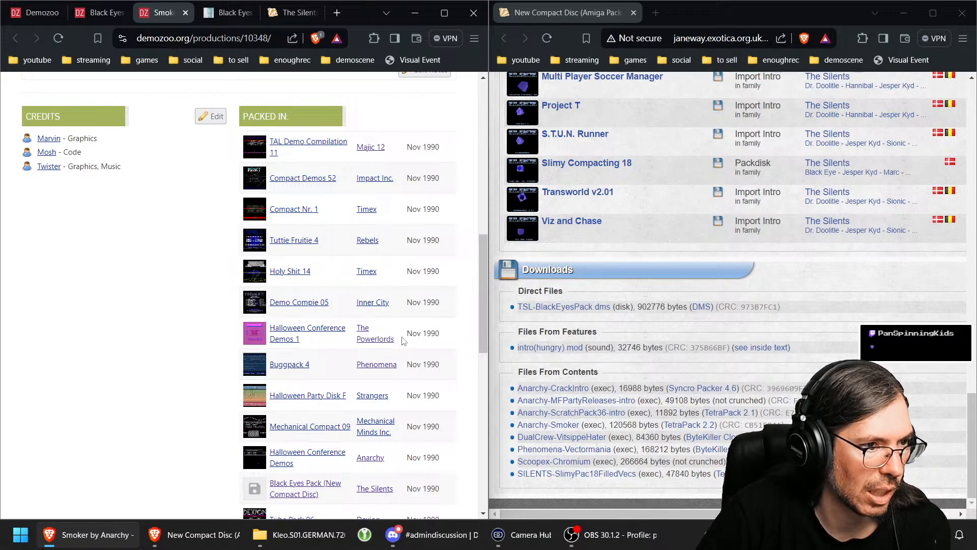
Step: Read through the rest of Smoker's Packed In list and close its tab
scroll(404, 340, "down", 5)
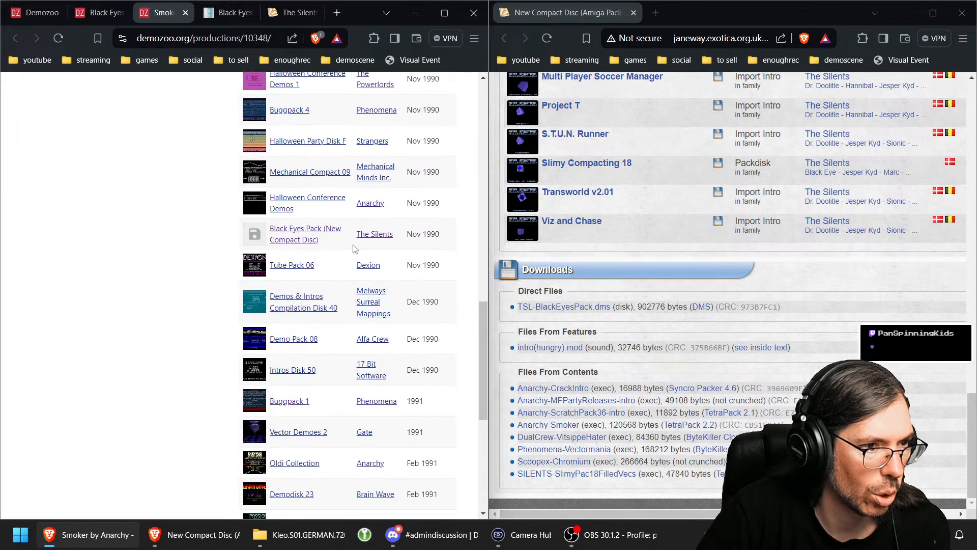
scroll(441, 319, "down", 4)
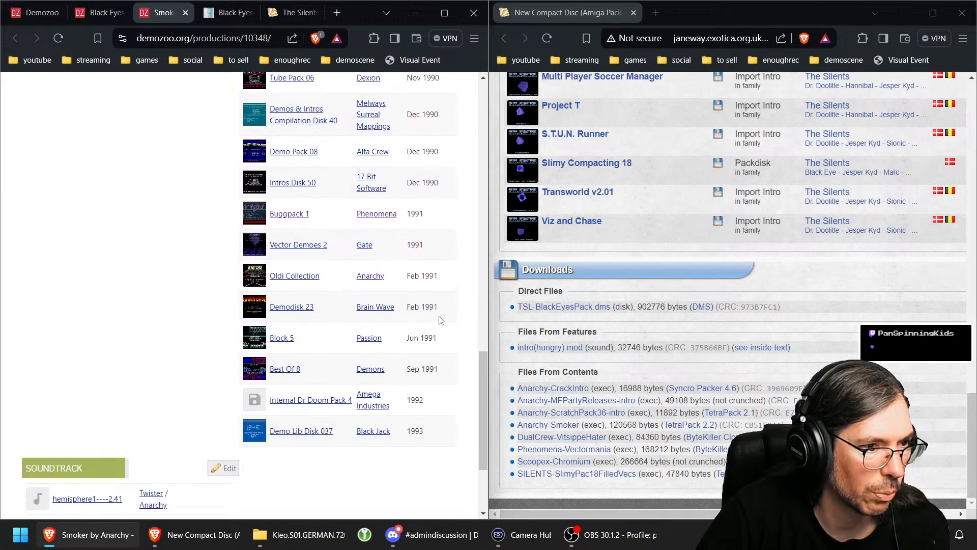
scroll(315, 214, "up", 3)
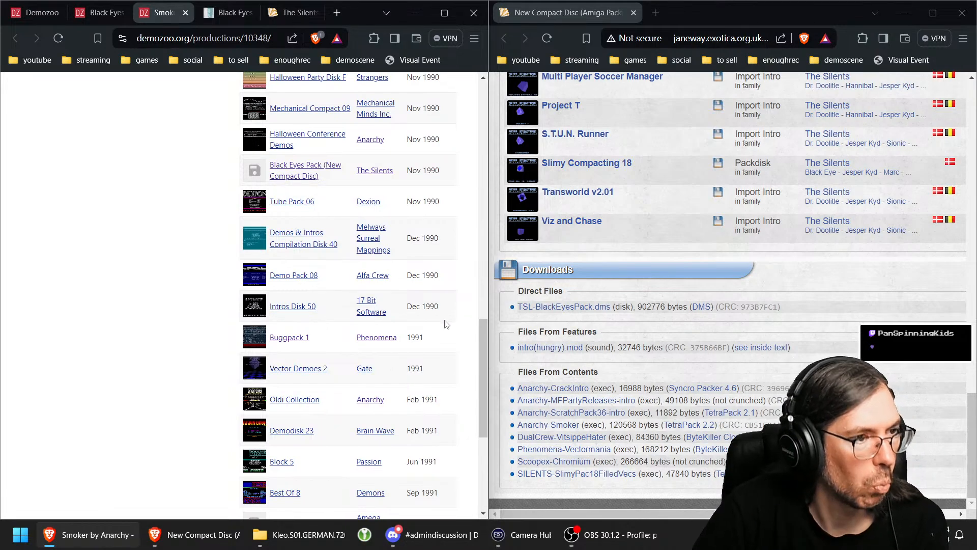
scroll(432, 328, "down", 3)
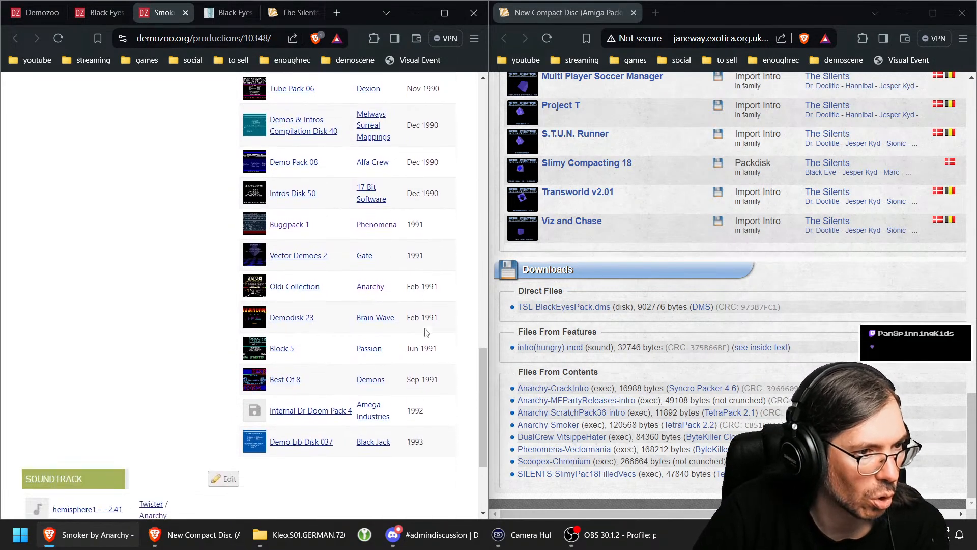
scroll(416, 341, "up", 15)
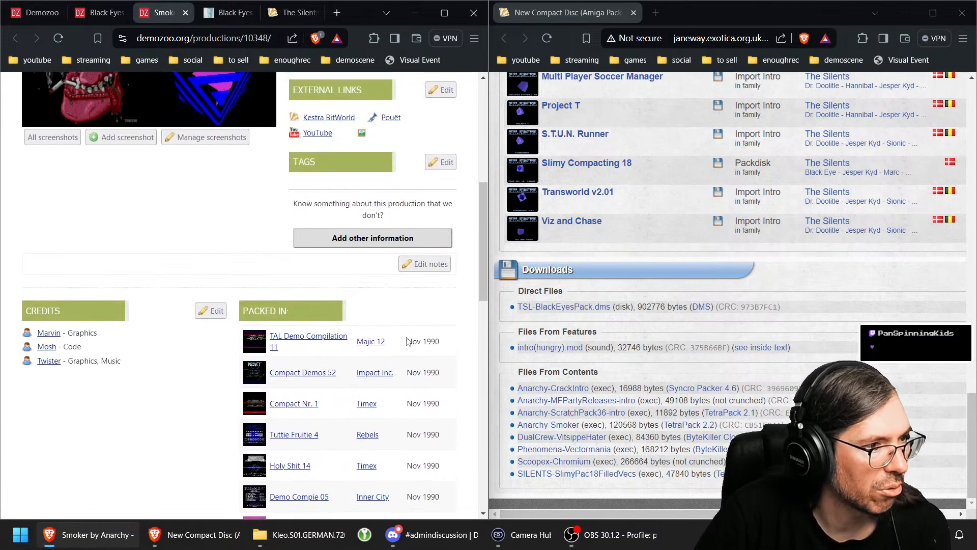
left_click(185, 12)
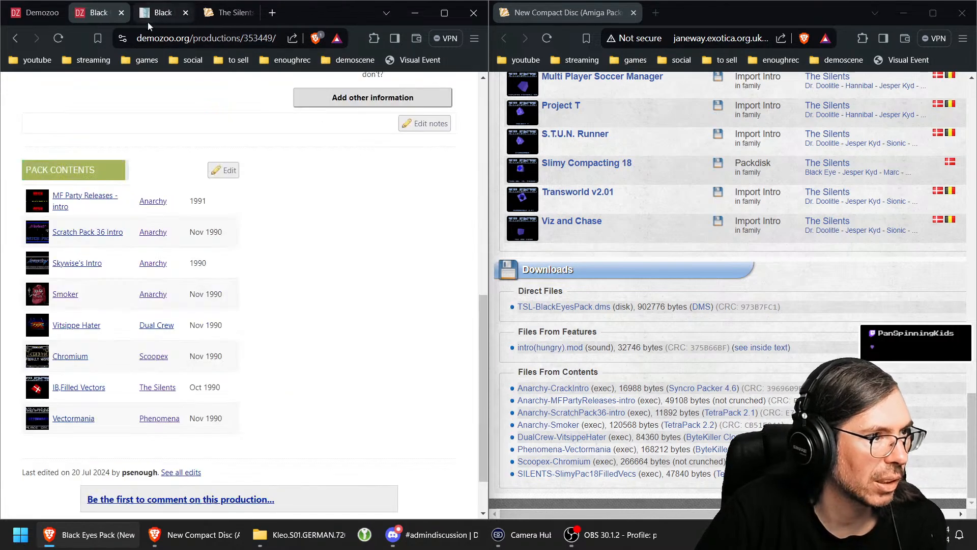
Step: Add a credit for Hannibal in the Code category, following the Kestra BitWorld credits
scroll(292, 299, "up", 3)
scroll(673, 363, "up", 15)
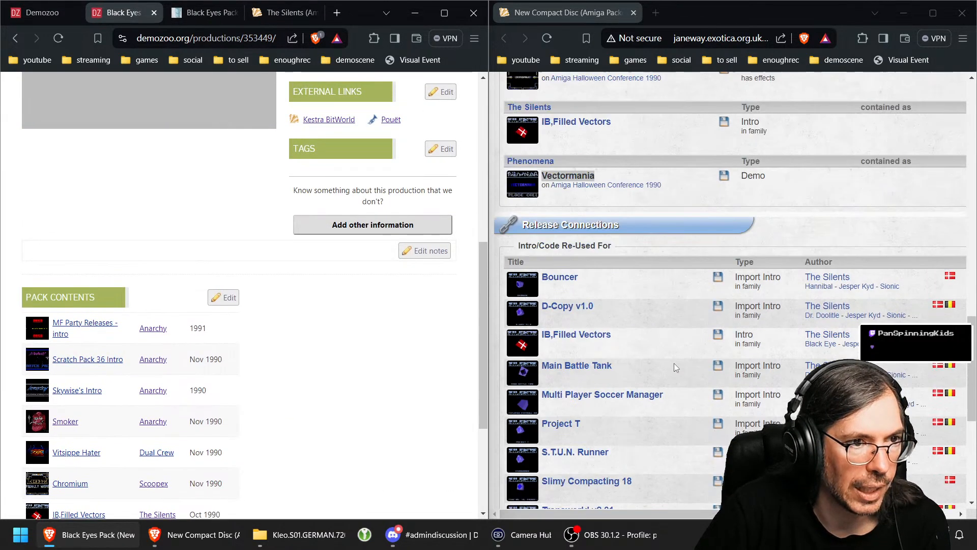
scroll(670, 356, "up", 1)
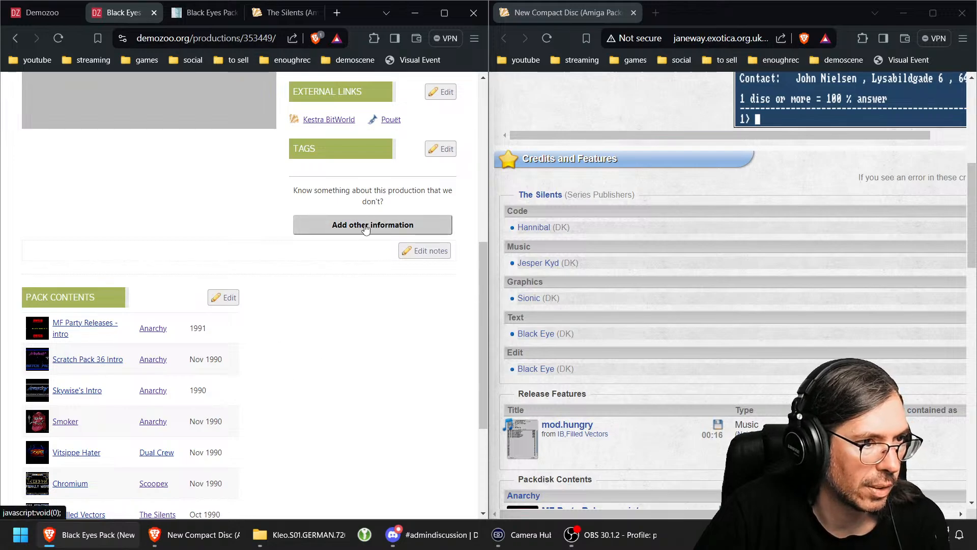
left_click(321, 228)
left_click(327, 294)
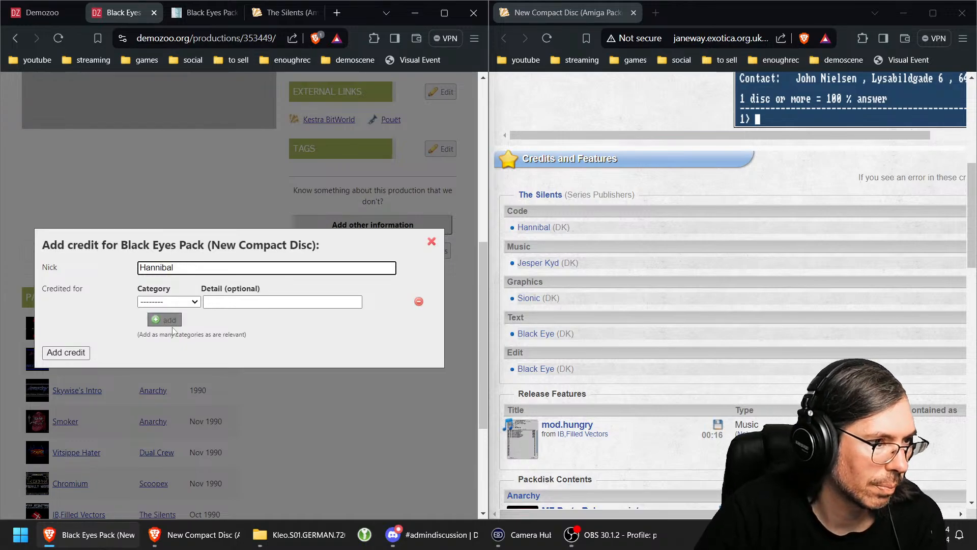
left_click(168, 310)
left_click(158, 333)
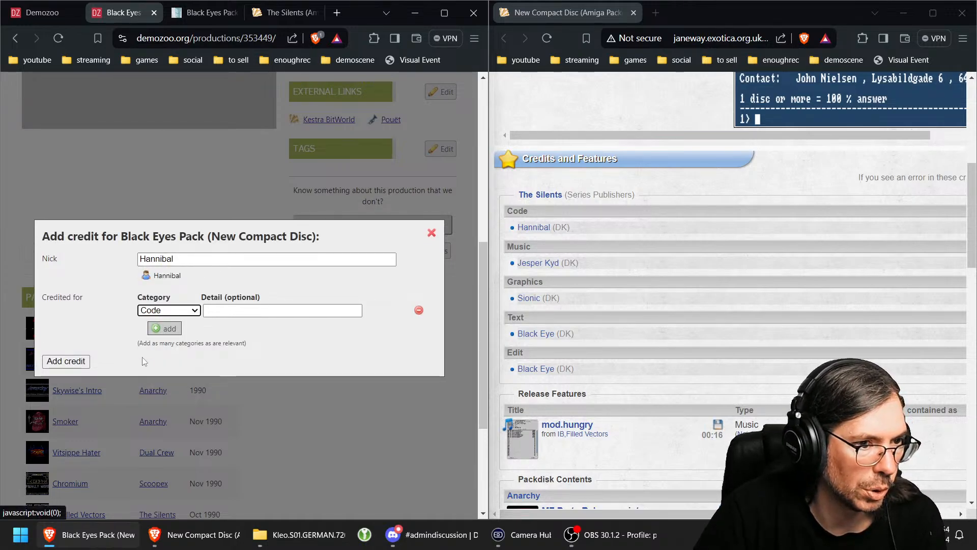
left_click(66, 362)
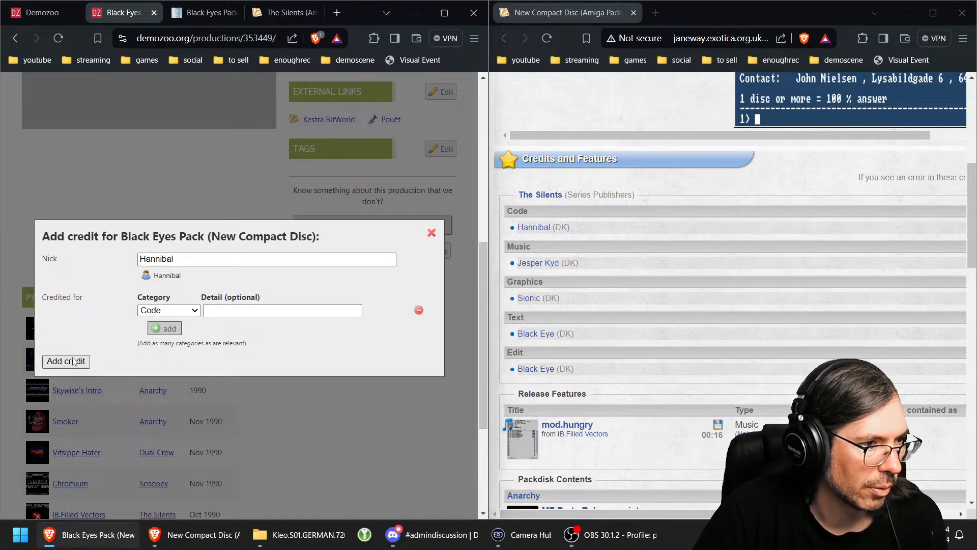
Step: Add a credit for Jesper Kyd in the Music category
left_click(50, 337)
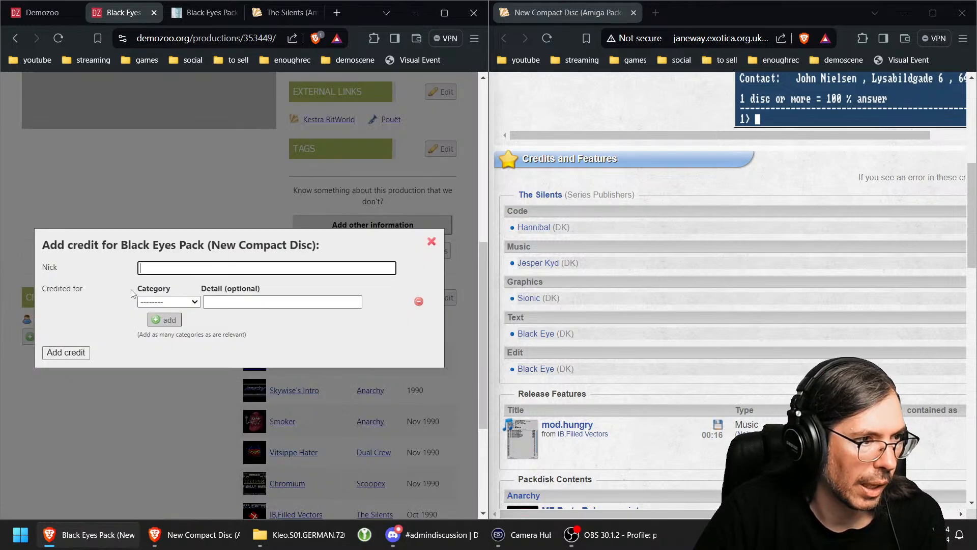
type("Jespoer Kyd")
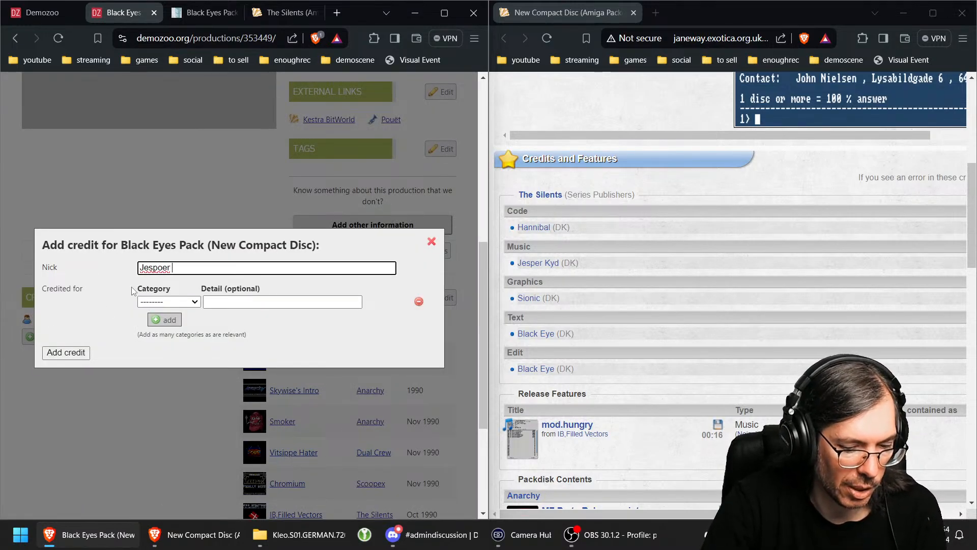
key("Left")
key("Left")
key("Left")
key("BackSpace")
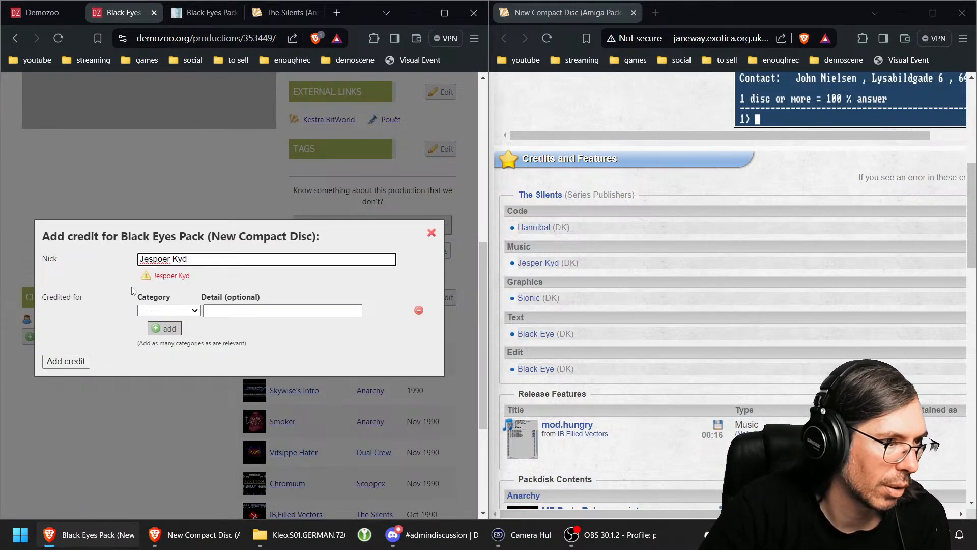
left_click(168, 310)
left_click(151, 350)
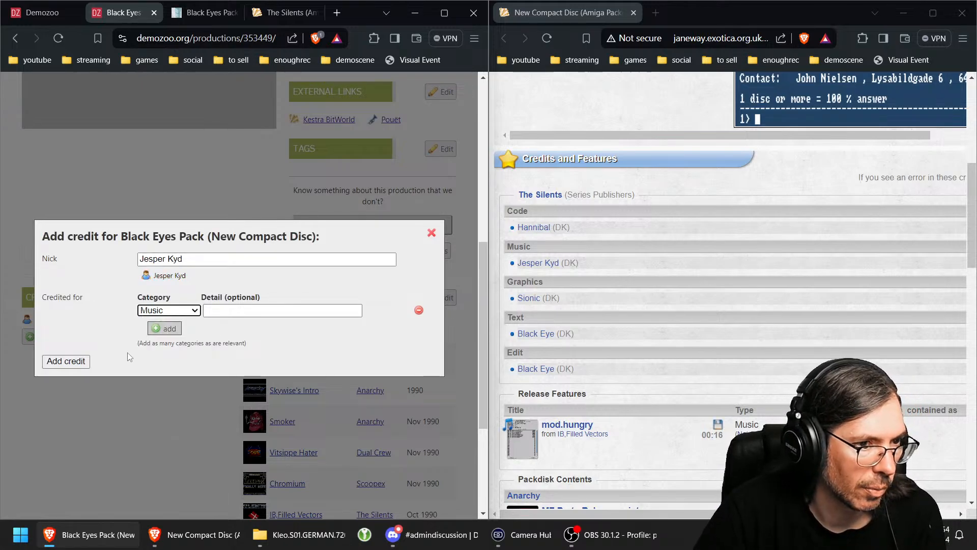
left_click(72, 361)
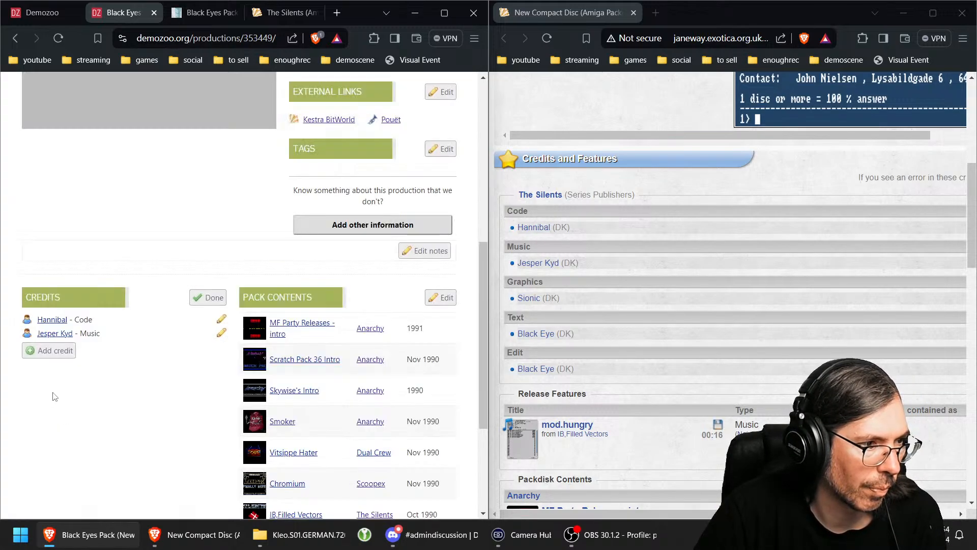
Step: Add a credit for Sionic in the Graphics category
left_click(48, 350)
type("Sionic")
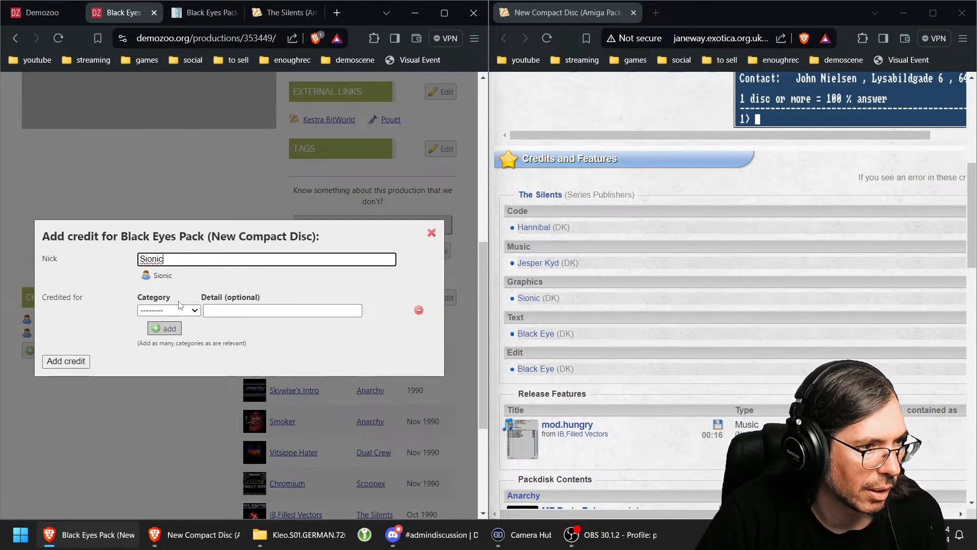
left_click(171, 310)
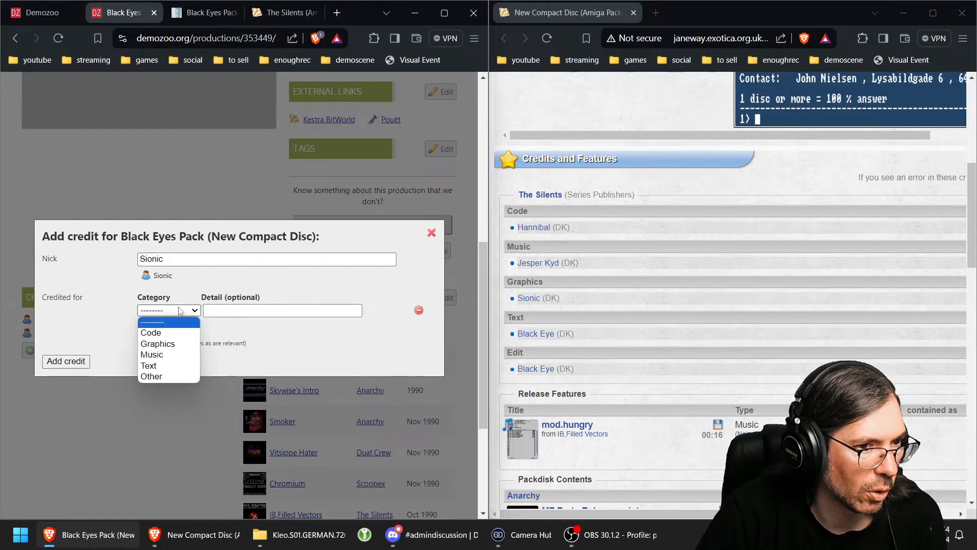
left_click(175, 345)
left_click(66, 361)
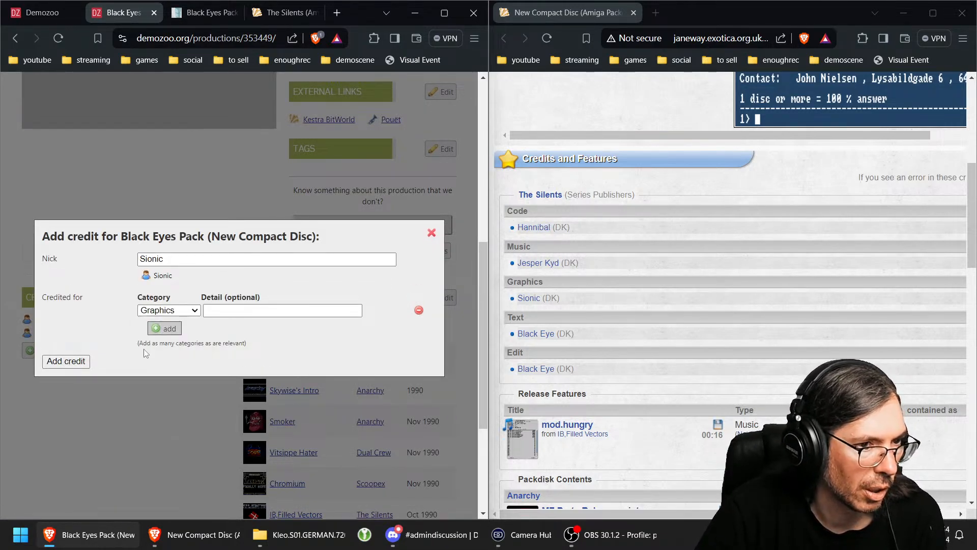
Step: Add a credit for Black Eye in both the Text and Other categories and finish editing the credits
left_click(74, 364)
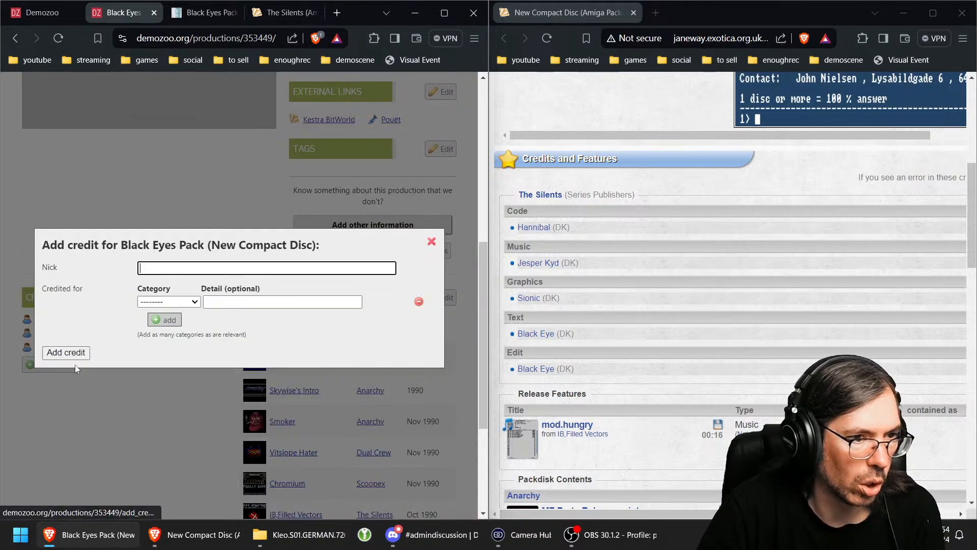
type("Black Eye")
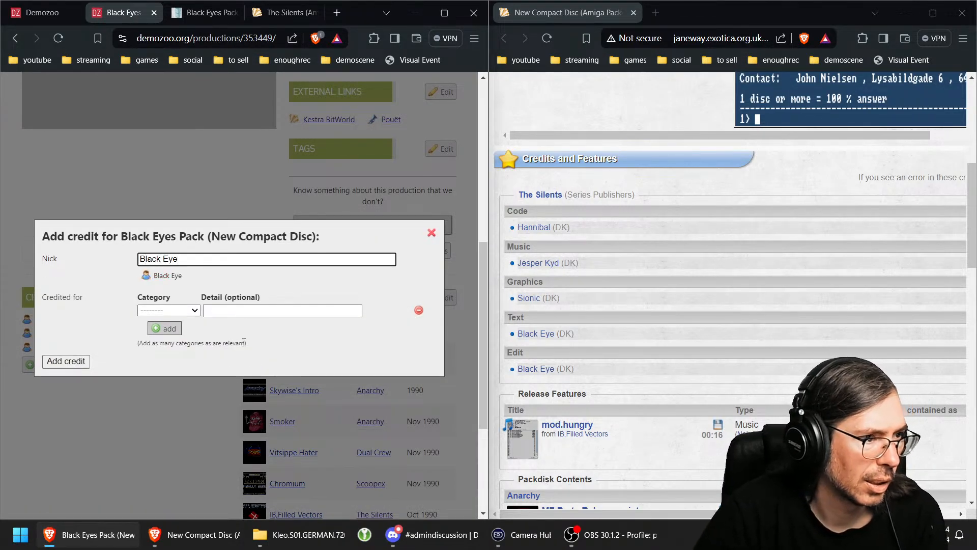
left_click(168, 310)
left_click(155, 366)
left_click(169, 328)
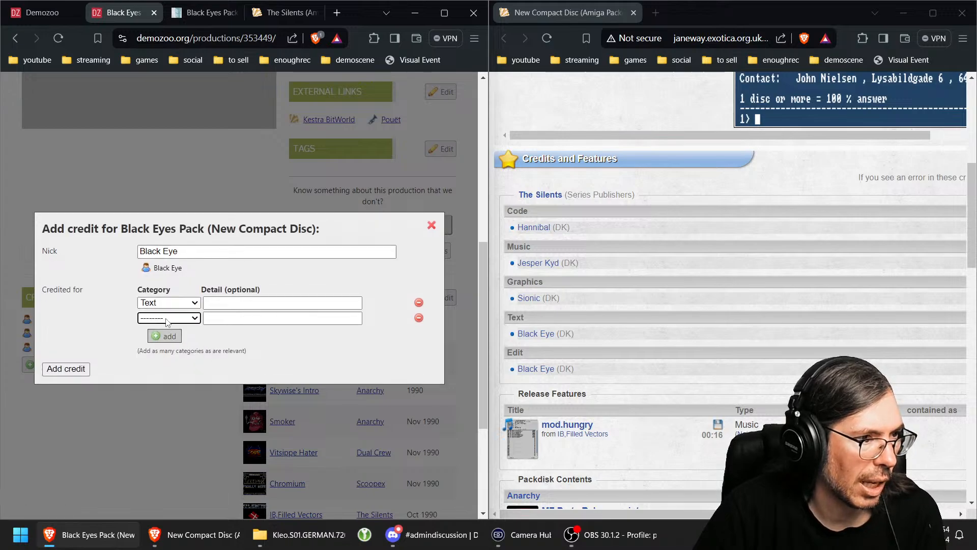
left_click(168, 318)
left_click(158, 383)
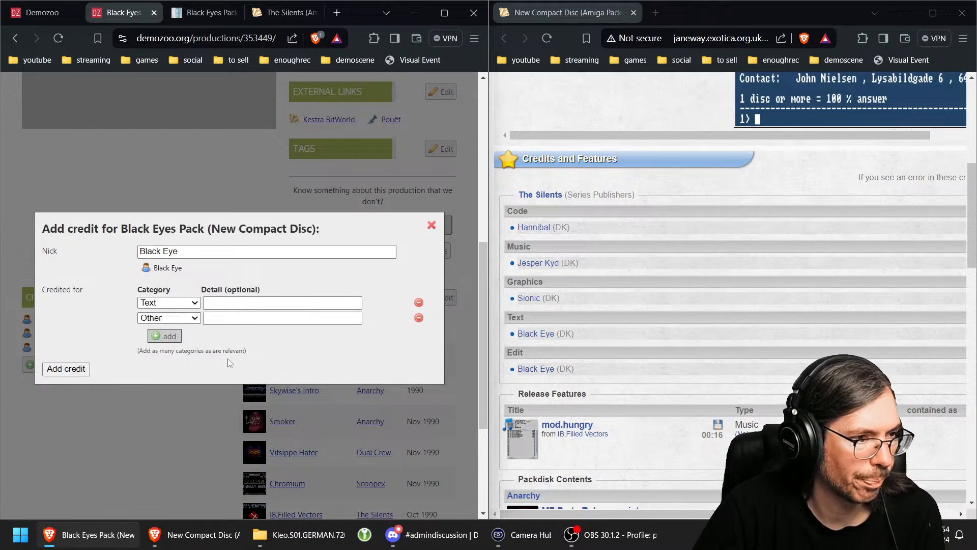
key("Return")
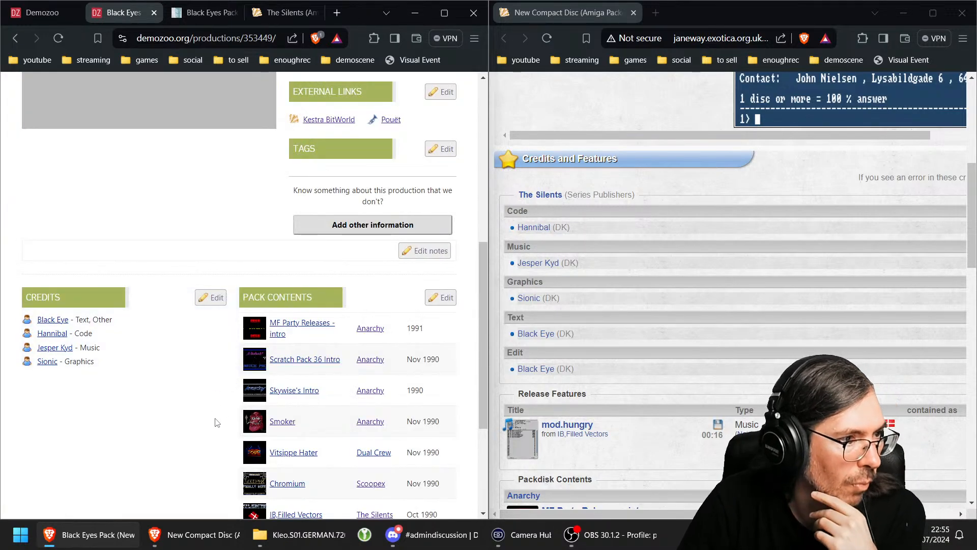
Step: Open Black Eye's scener page and examine how the editing credits are worded in the productions list
left_click(52, 320)
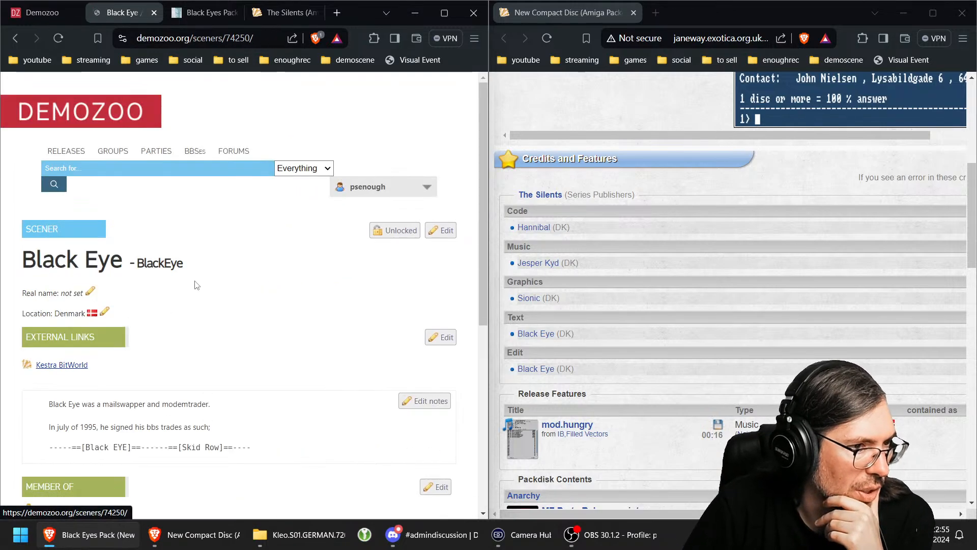
scroll(218, 280, "down", 6)
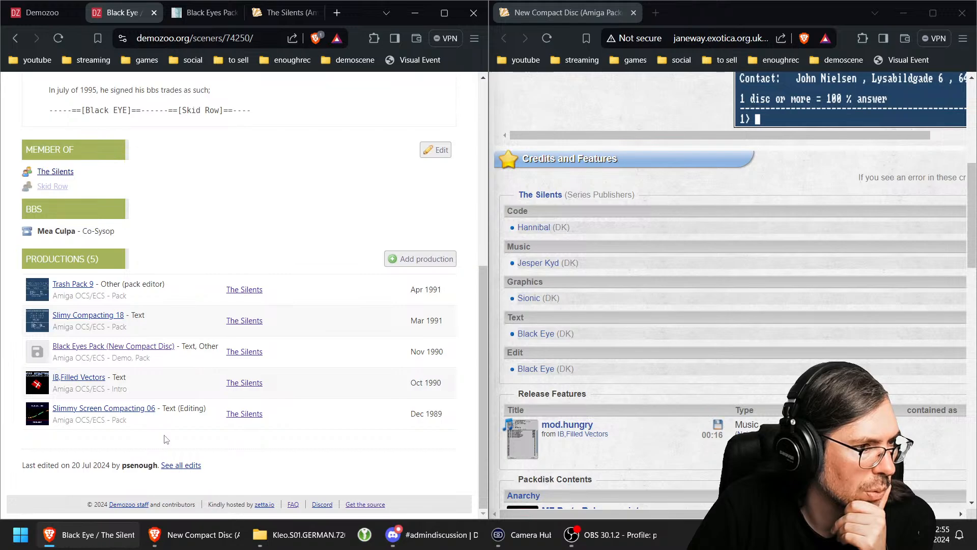
mouse_move(39, 412)
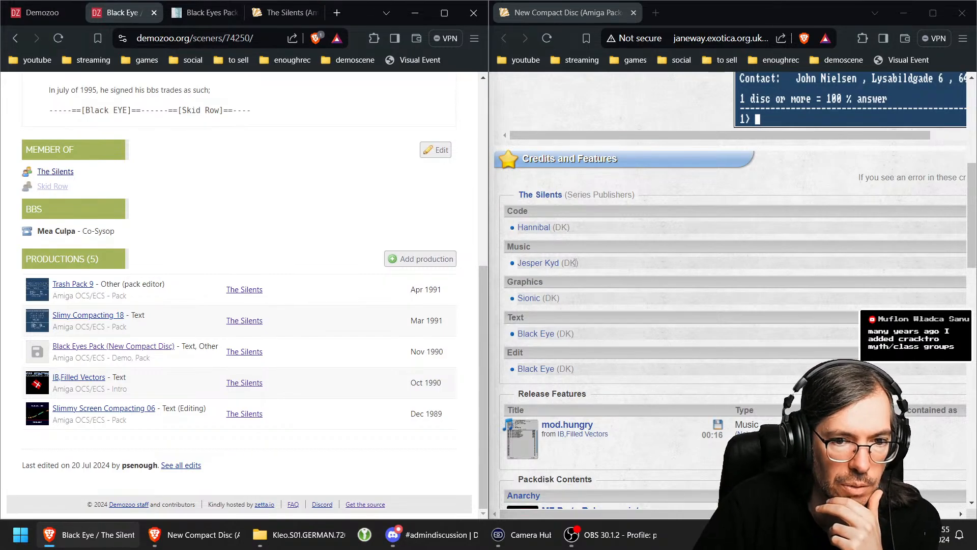
Step: Examine the packdisk contents, release connections and download files on the Kestra BitWorld page for New Compact Disc
scroll(587, 243, "down", 1)
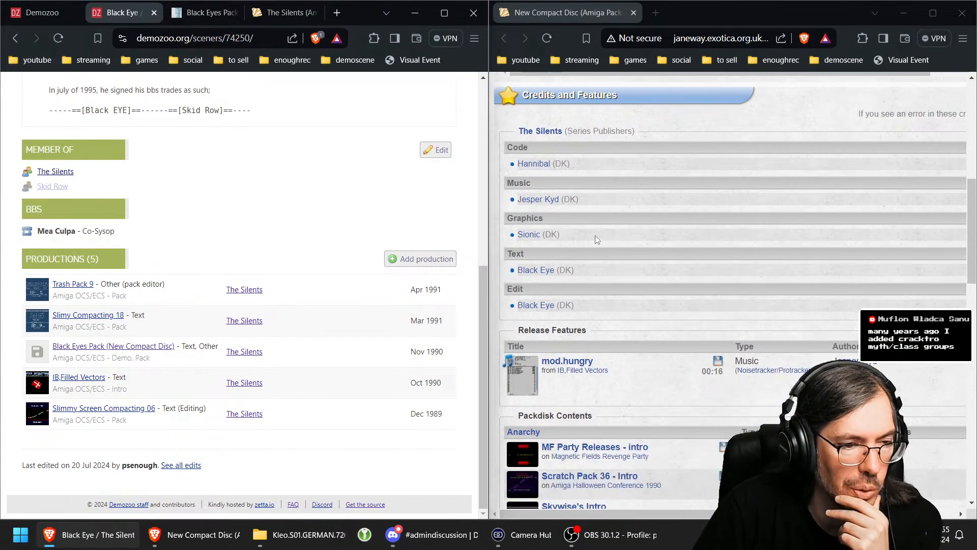
scroll(596, 239, "down", 4)
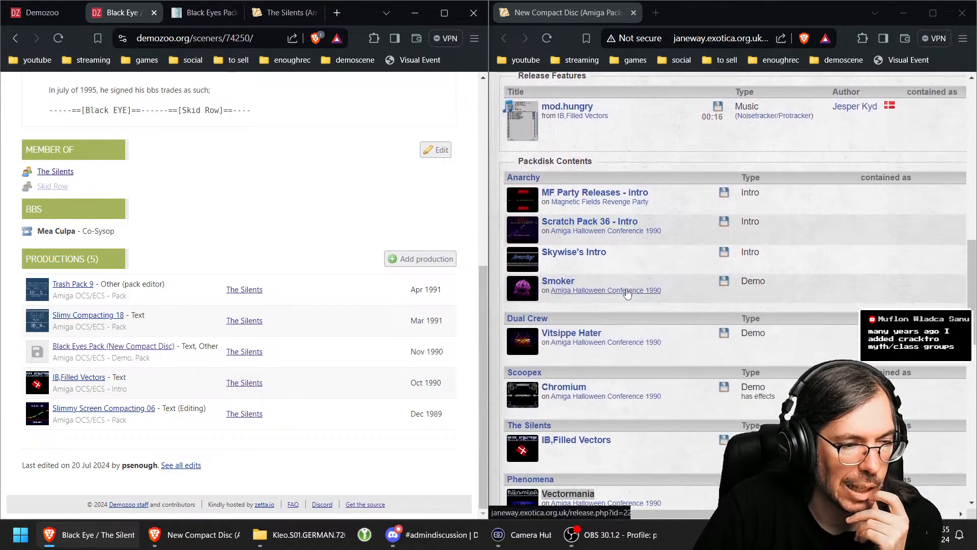
scroll(626, 305, "down", 3)
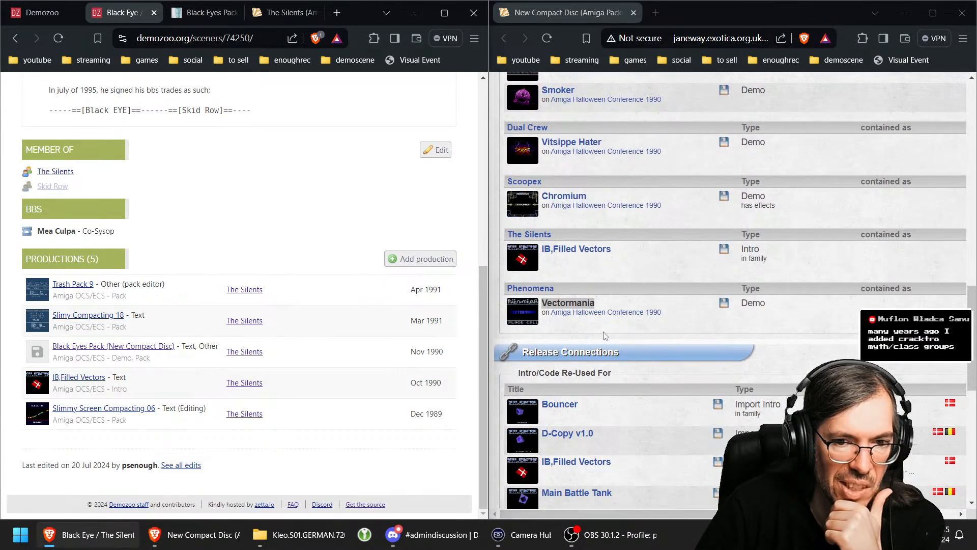
scroll(619, 346, "down", 2)
scroll(607, 237, "down", 5)
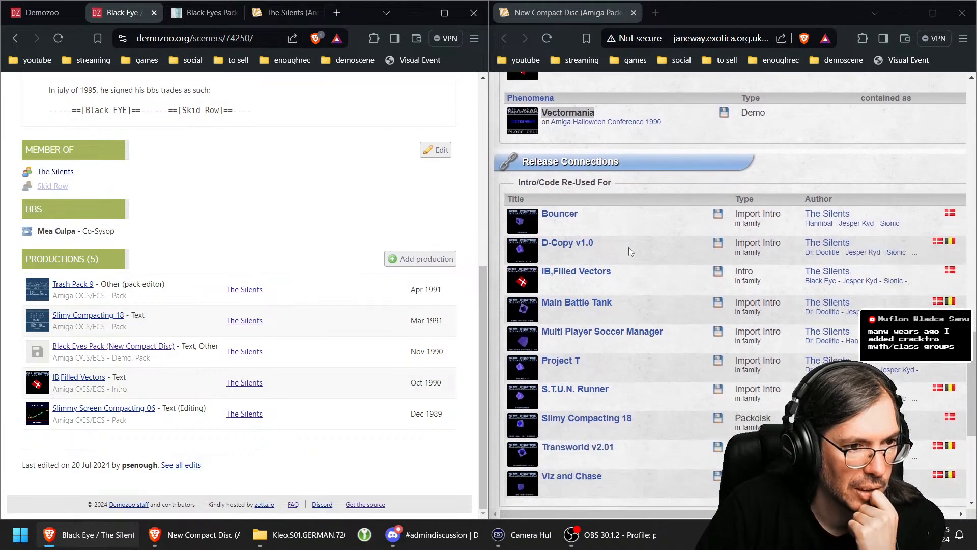
scroll(585, 319, "down", 1)
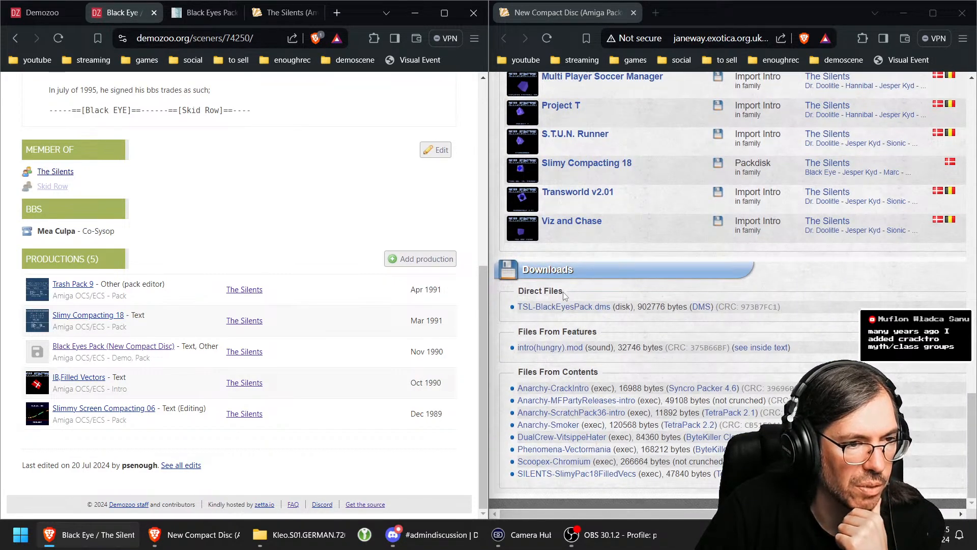
left_click_drag(563, 291, 523, 292)
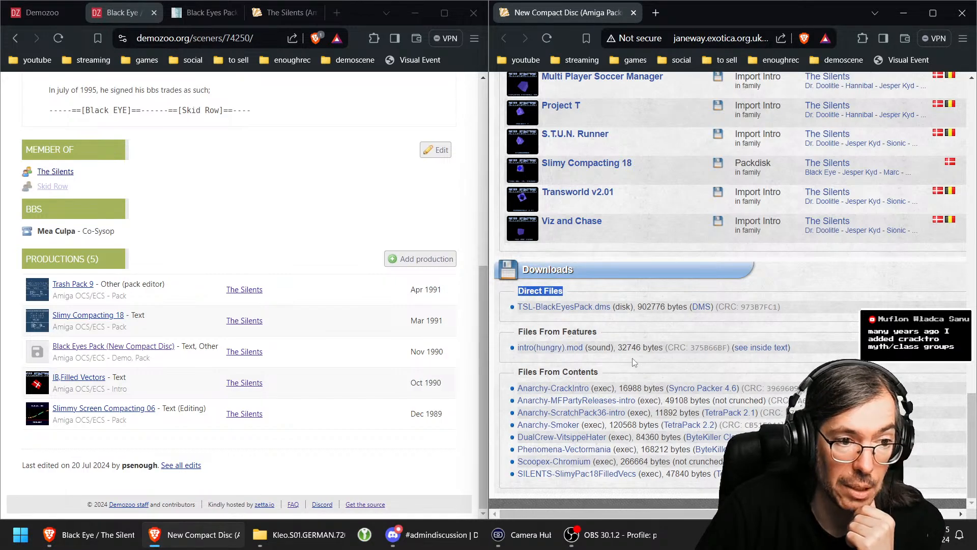
left_click_drag(620, 346, 570, 348)
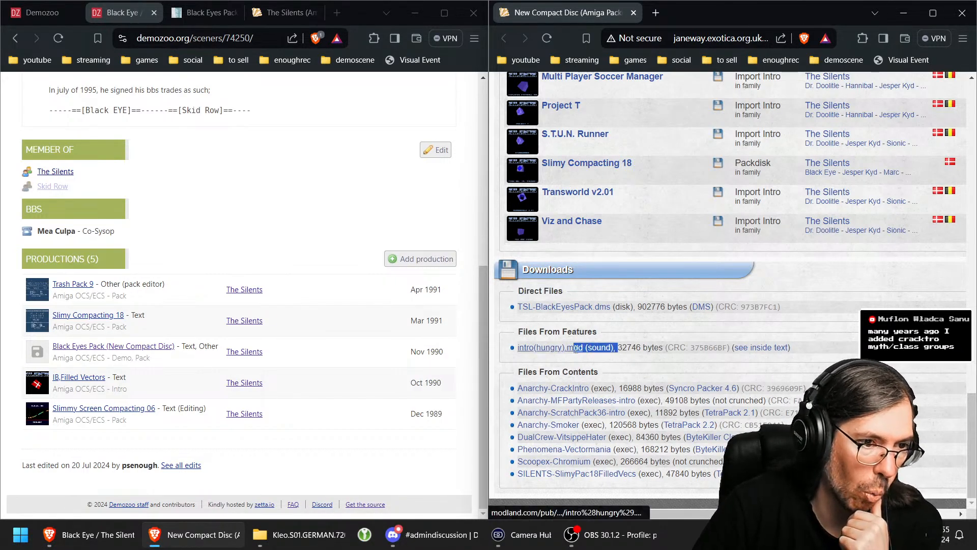
left_click(634, 361)
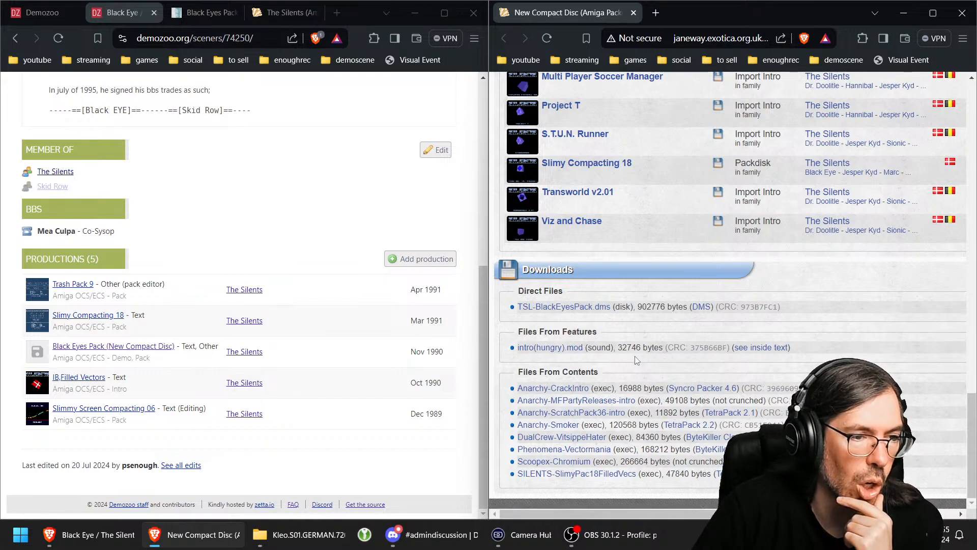
Step: Recheck the credits, release features and packdisk contents of New Compact Disc against its download files
scroll(642, 362, "up", 1)
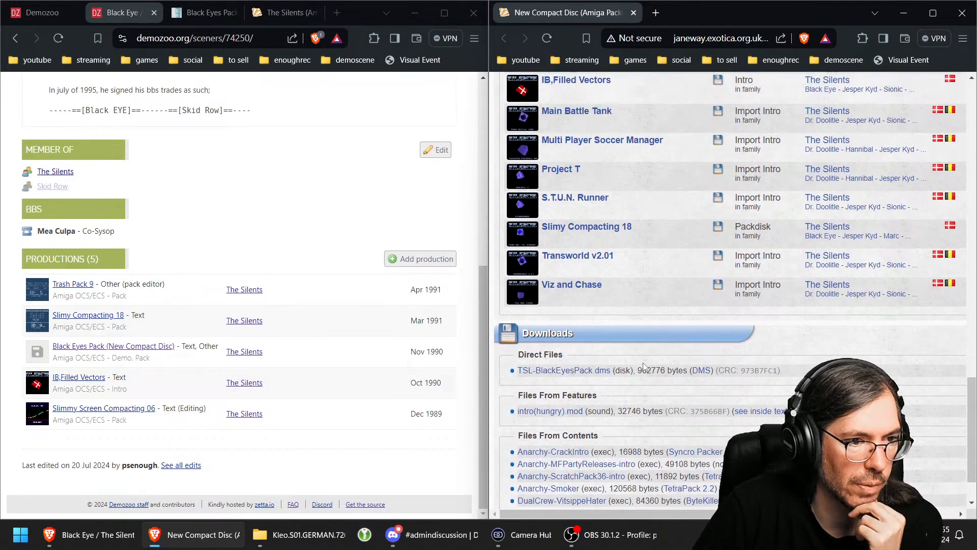
scroll(642, 362, "down", 1)
scroll(644, 369, "up", 10)
scroll(644, 373, "up", 1)
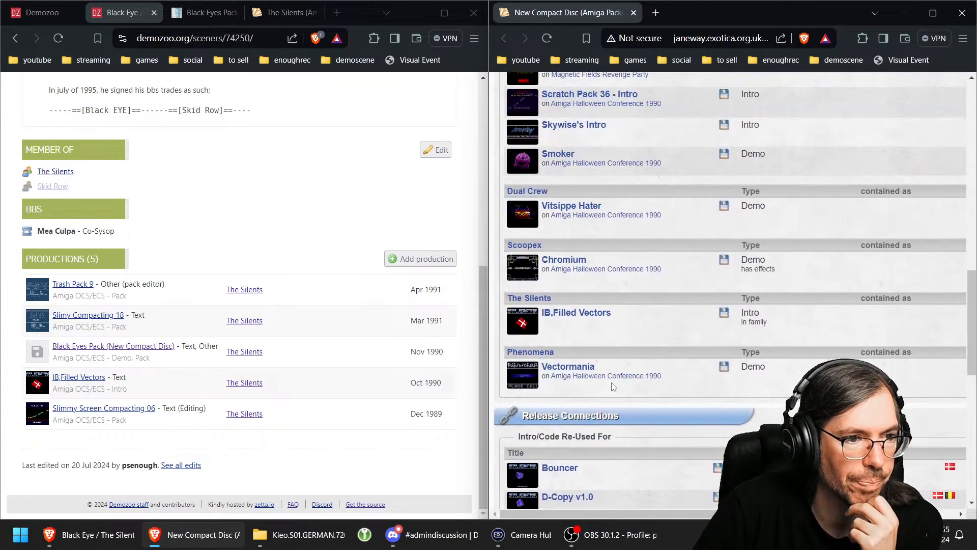
scroll(614, 387, "up", 5)
scroll(640, 408, "up", 5)
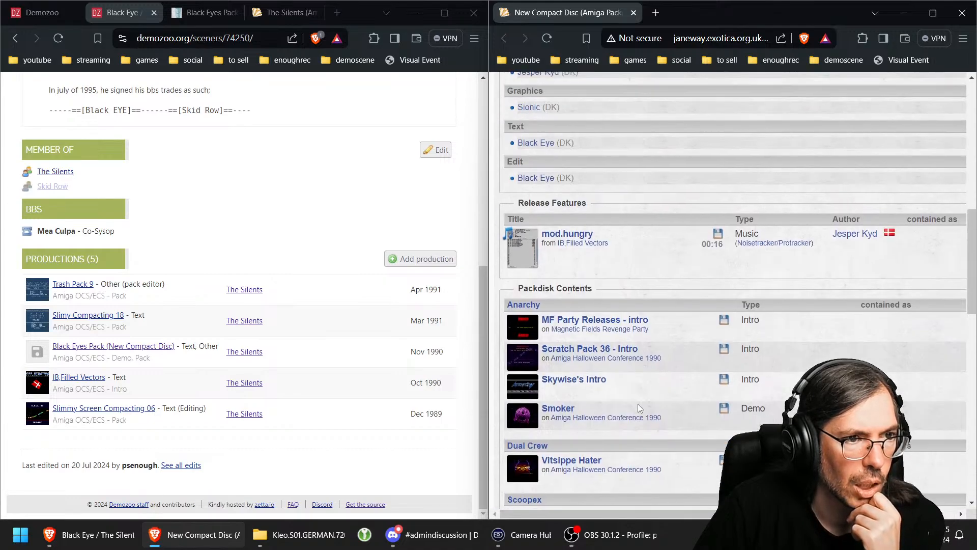
scroll(704, 382, "down", 5)
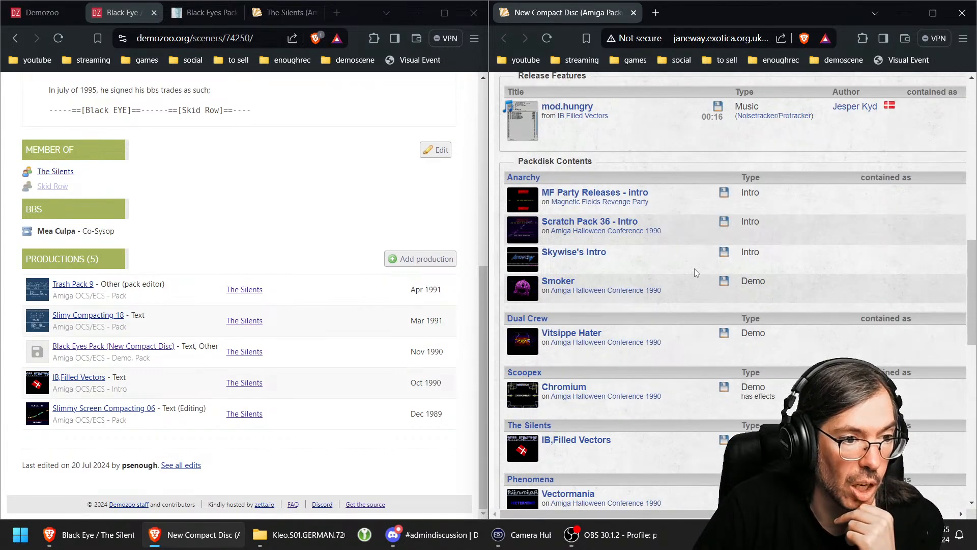
scroll(695, 268, "down", 5)
scroll(687, 338, "up", 17)
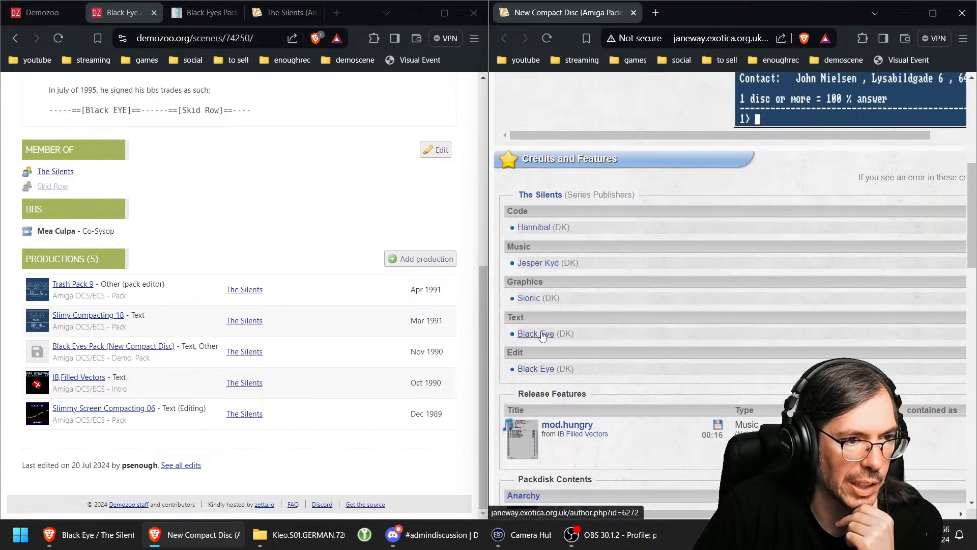
Step: Open Black Eye's author page on Kestra BitWorld and examine the credits and features of Slimmy Screen Compacting 06 Intro
left_click(546, 335)
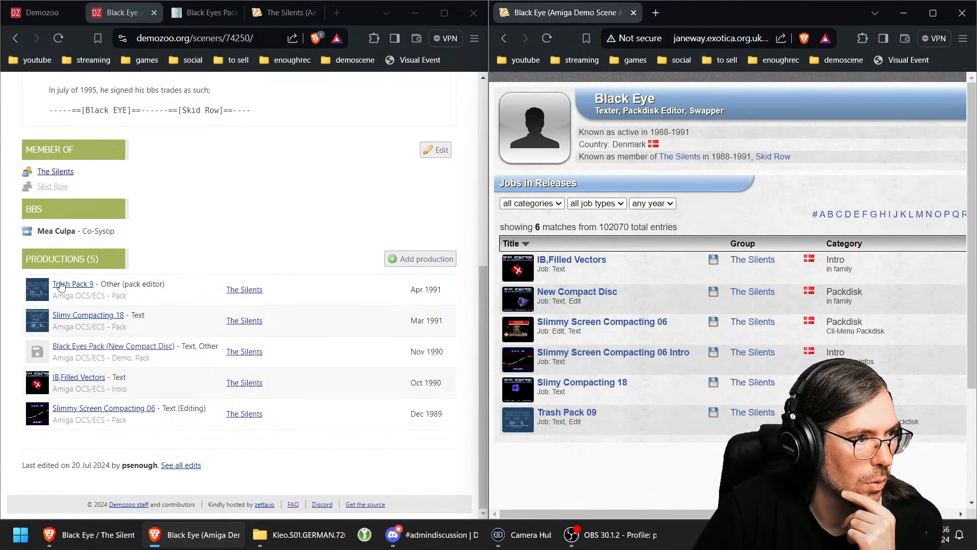
mouse_move(509, 358)
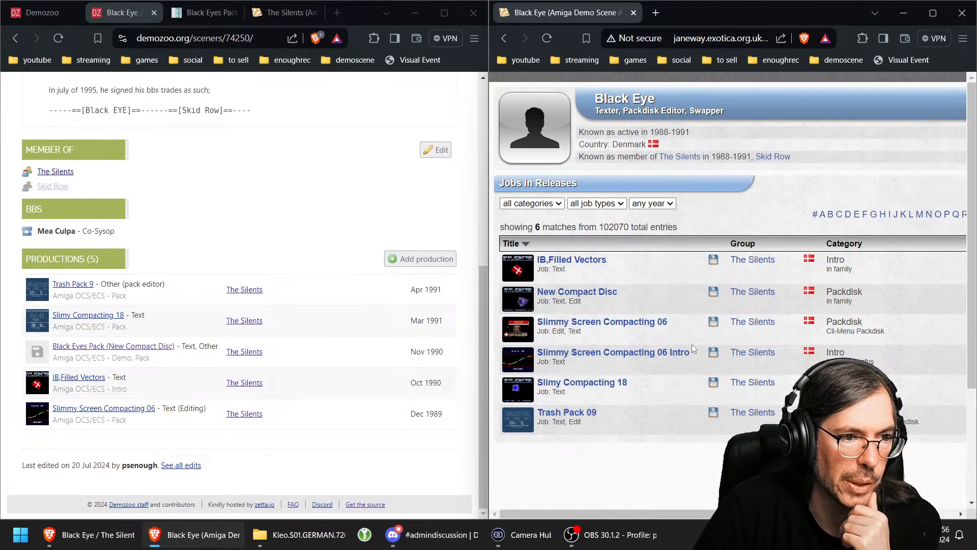
left_click(680, 352)
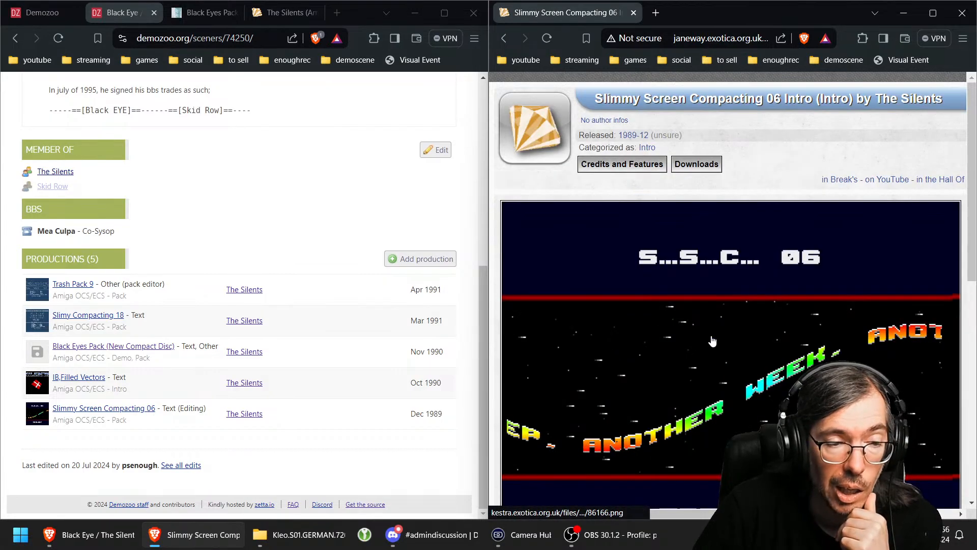
scroll(712, 341, "down", 6)
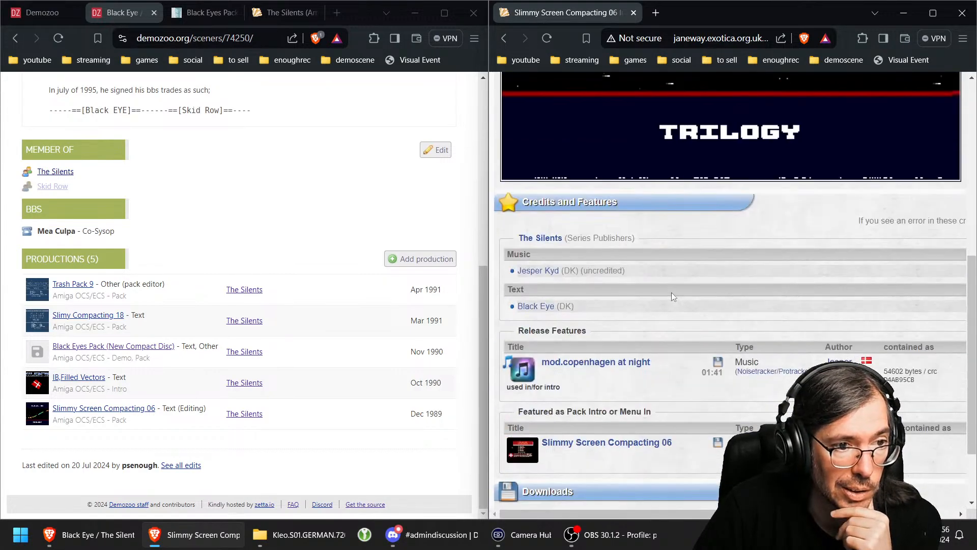
scroll(657, 291, "down", 1)
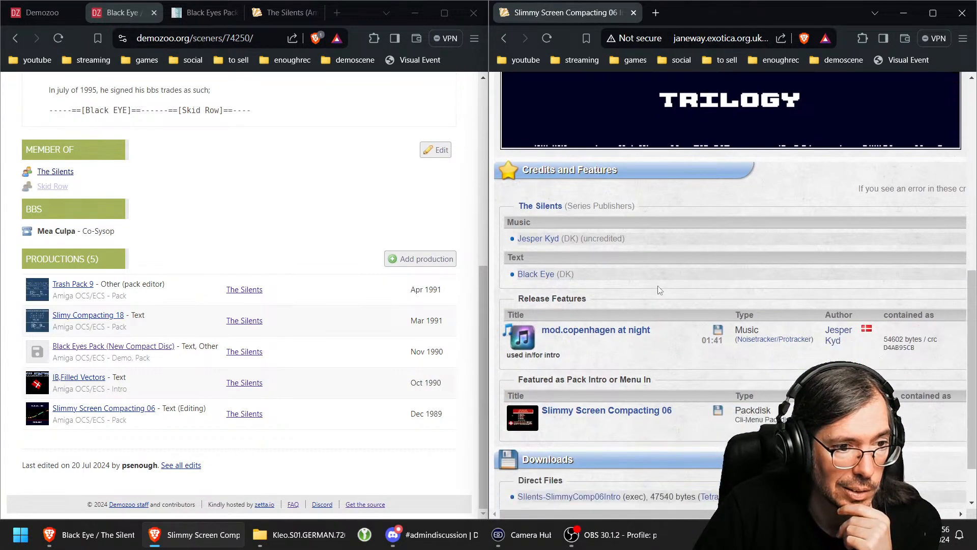
scroll(694, 261, "up", 3)
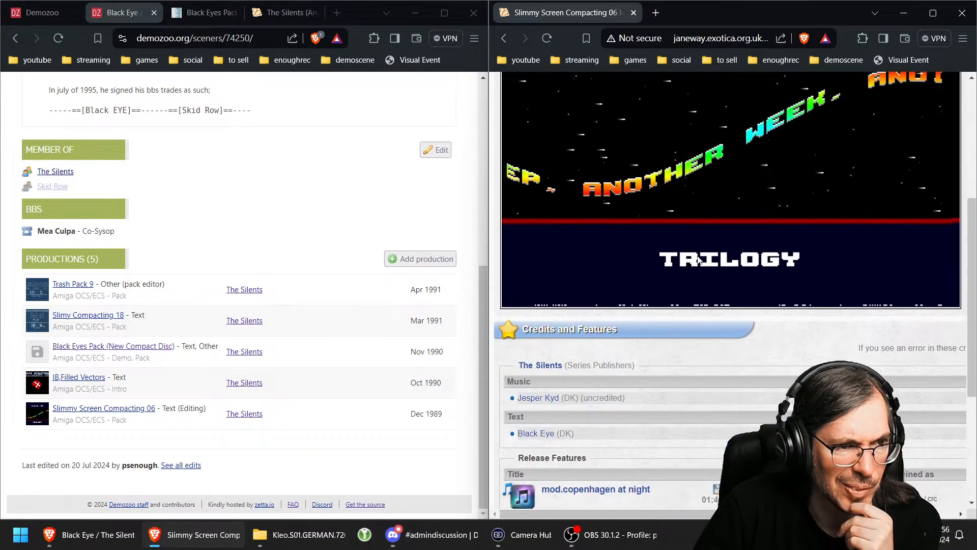
scroll(727, 272, "up", 4)
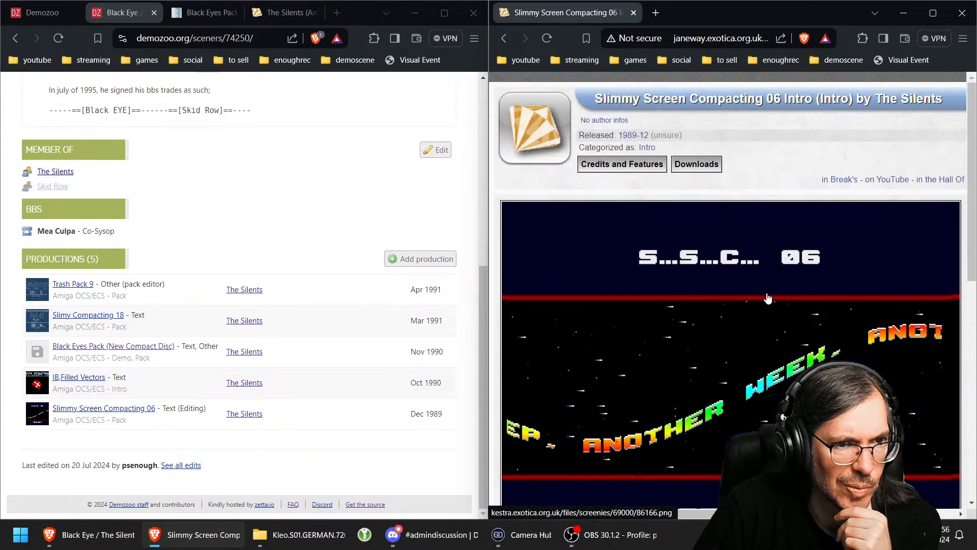
scroll(768, 297, "down", 9)
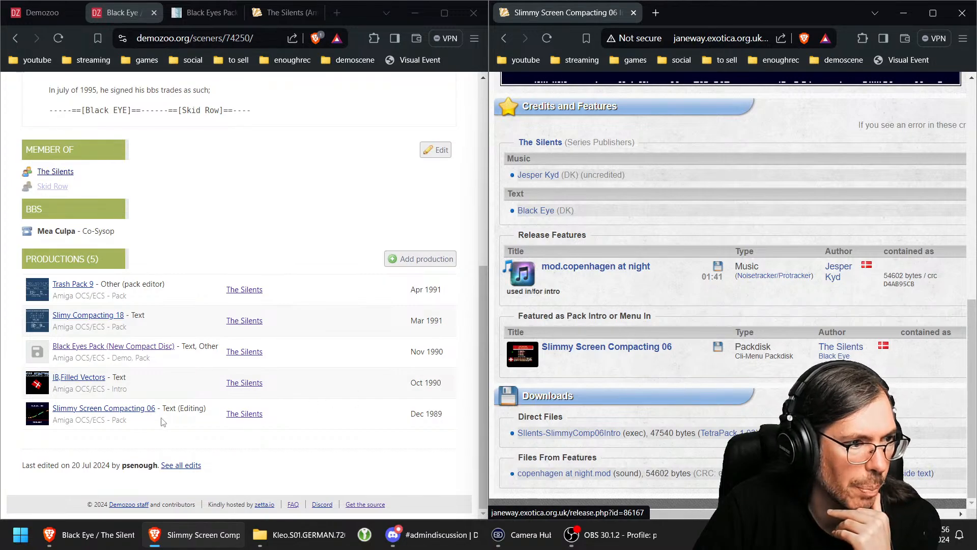
Step: Open Slimmy Screen Compacting 06 on Demozoo and review its credits, pack contents and soundtrack
left_click(85, 409)
scroll(235, 350, "down", 11)
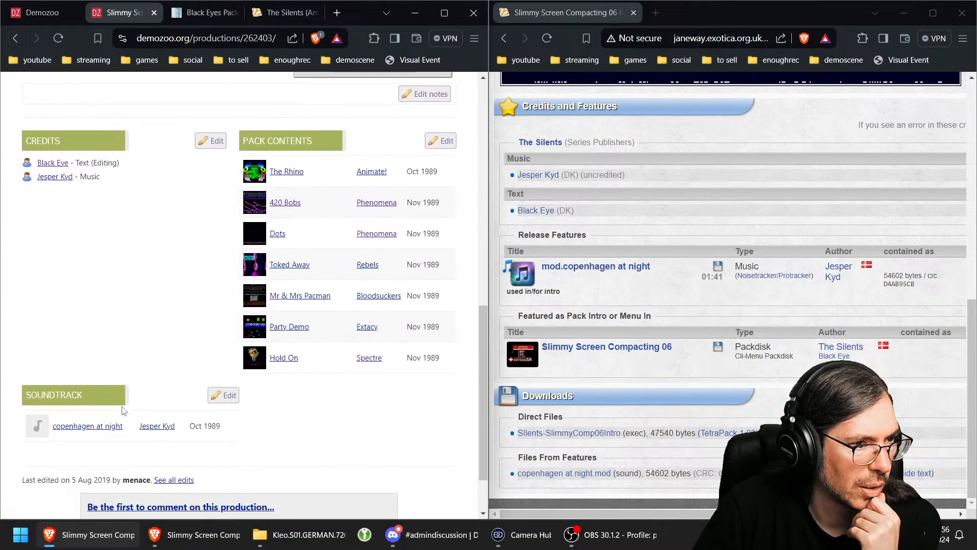
scroll(122, 410, "up", 1)
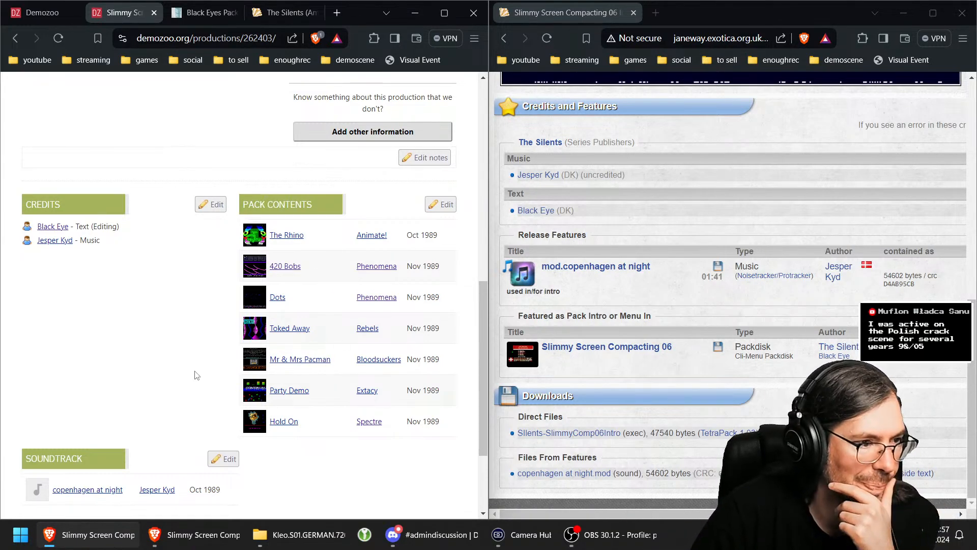
scroll(197, 375, "down", 3)
scroll(201, 387, "up", 15)
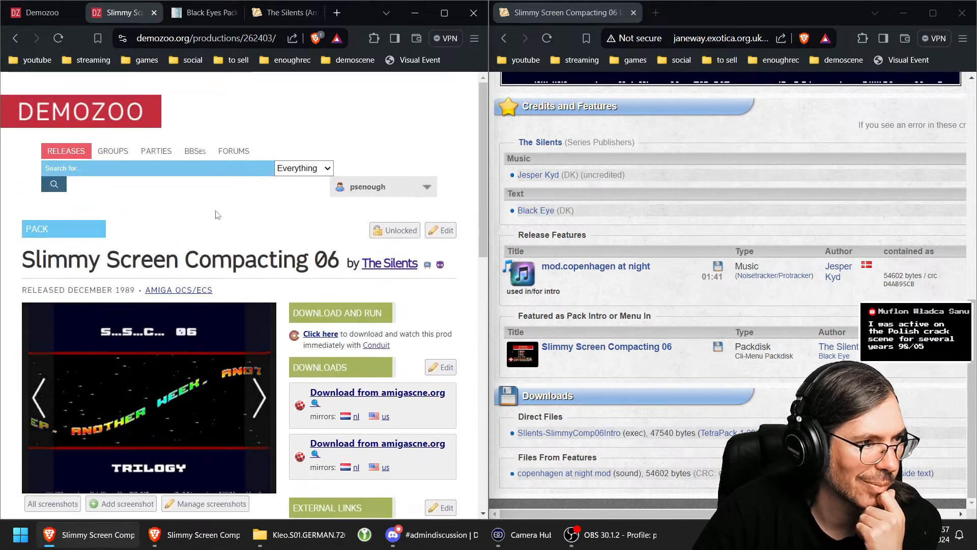
Step: Close the Kestra BitWorld window, maximize the remaining browser window and return to the Pouët release matching list
left_click(962, 17)
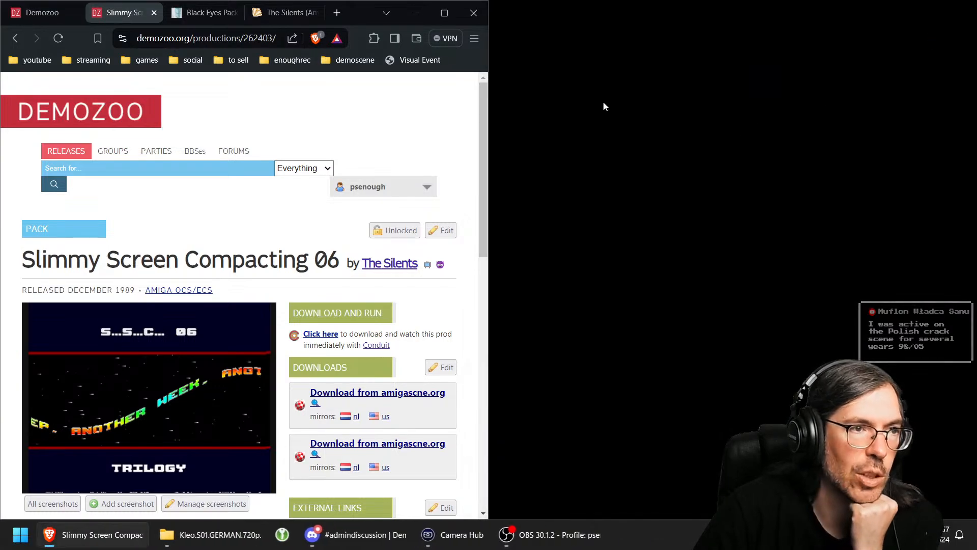
left_click(444, 14)
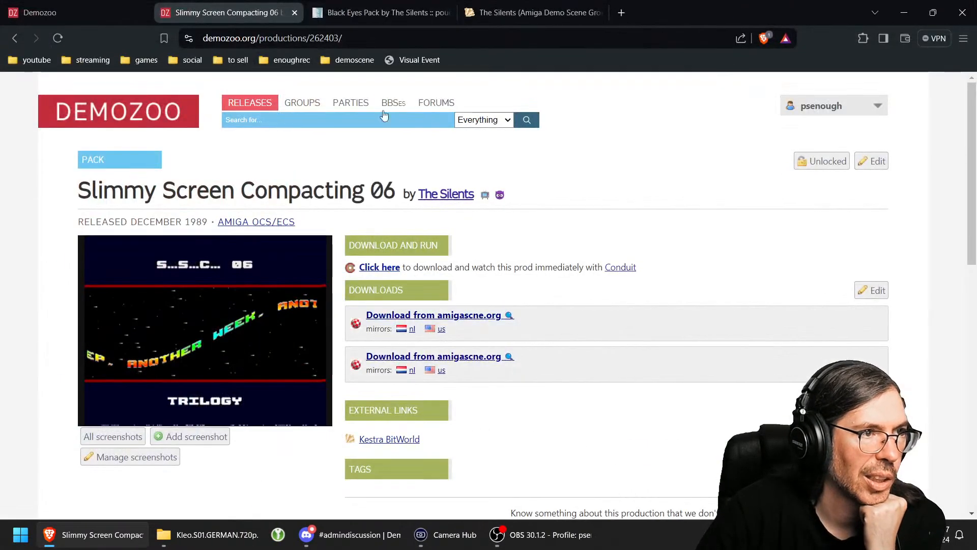
left_click(387, 14)
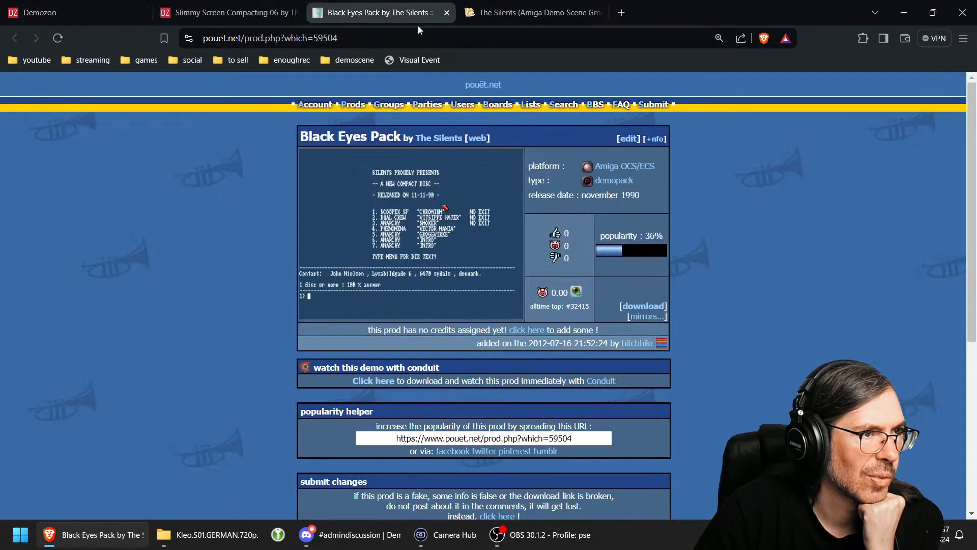
left_click(232, 14)
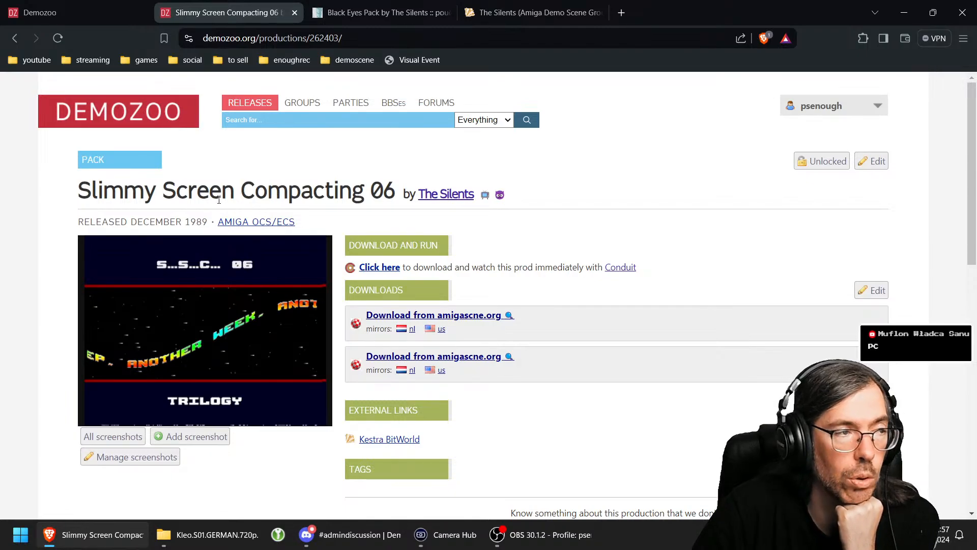
left_click(75, 15)
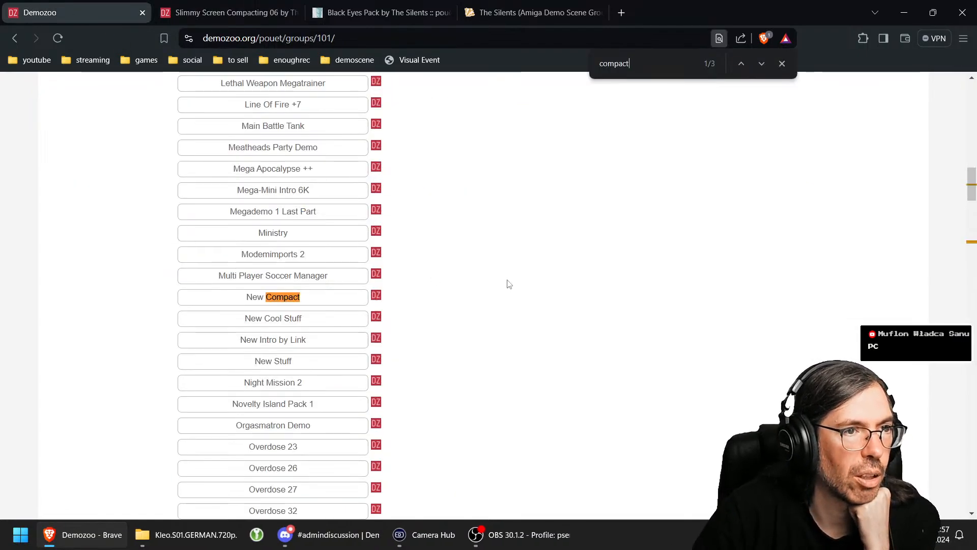
Step: Close the page search and reload The Silents' Pouët release matching list from the start
scroll(493, 275, "up", 10)
scroll(493, 275, "up", 5)
left_click(783, 63)
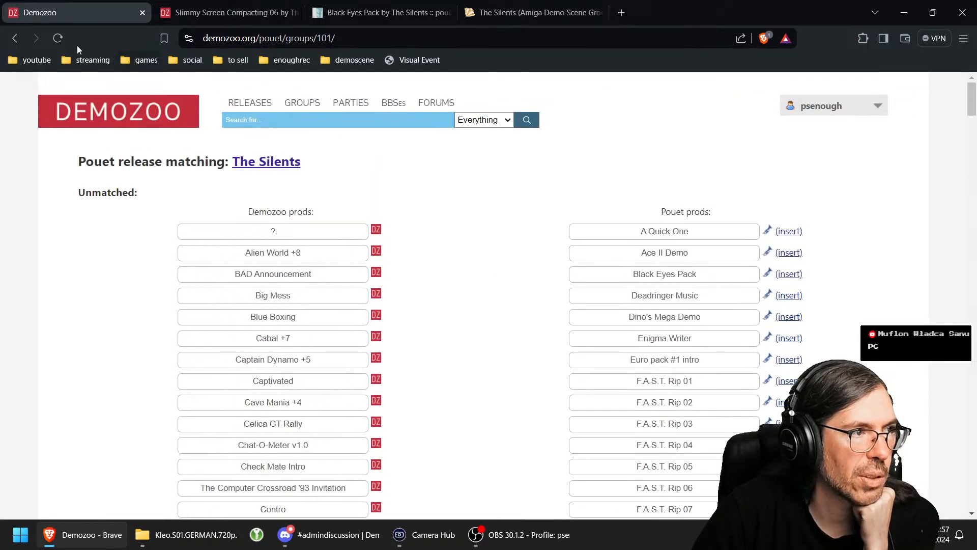
left_click(58, 38)
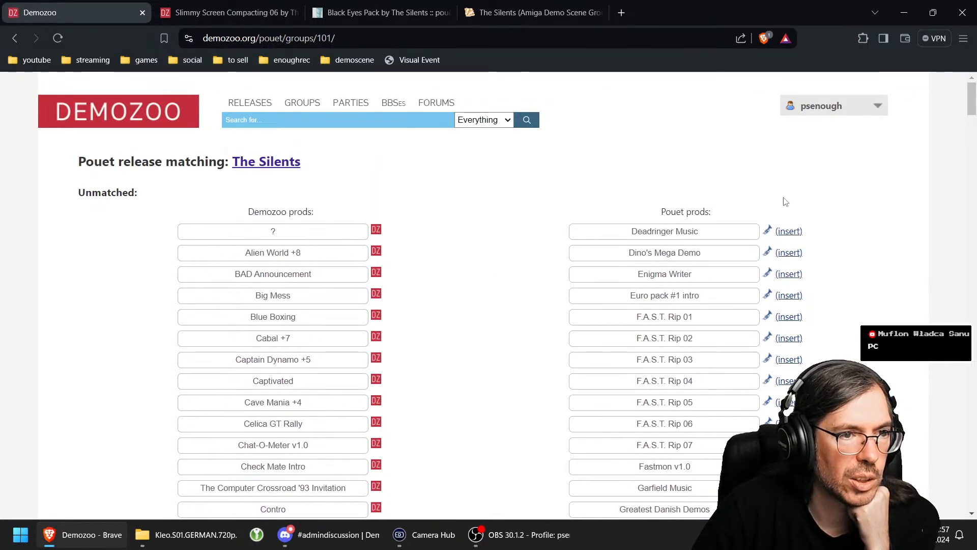
Step: View Deadringer Music's Pouët page in a new tab and search the matching list for "deadrin"
scroll(820, 217, "down", 1)
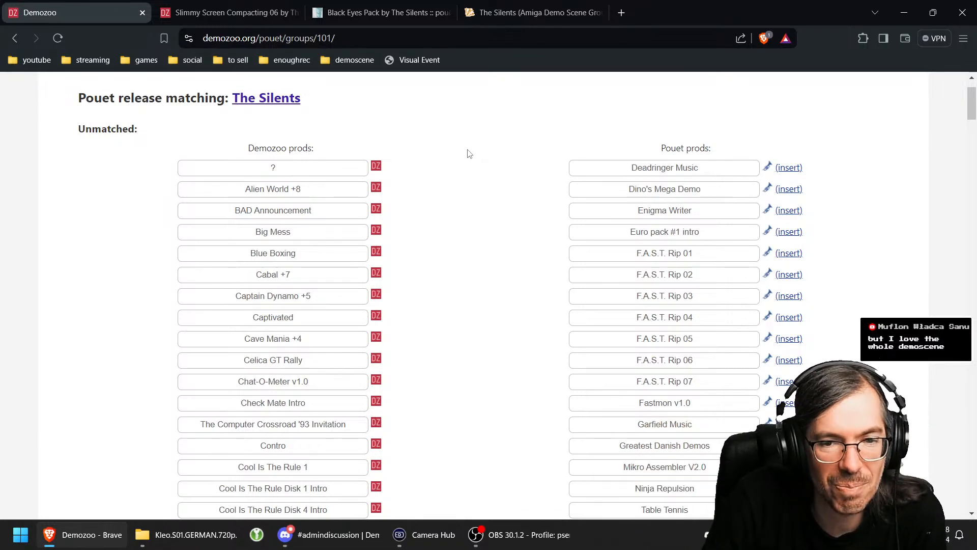
right_click(766, 168)
left_click(787, 176)
left_click(234, 20)
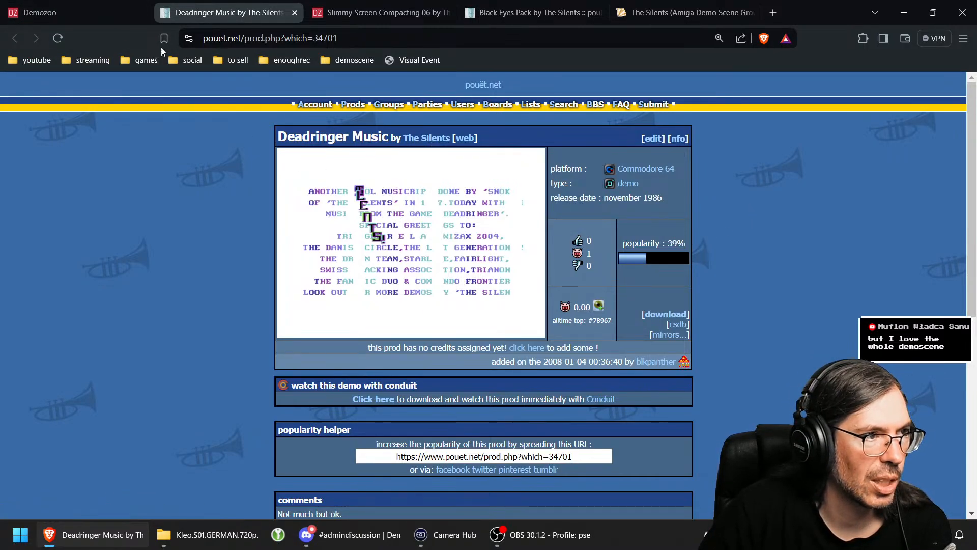
left_click(80, 15)
key("ctrl+f")
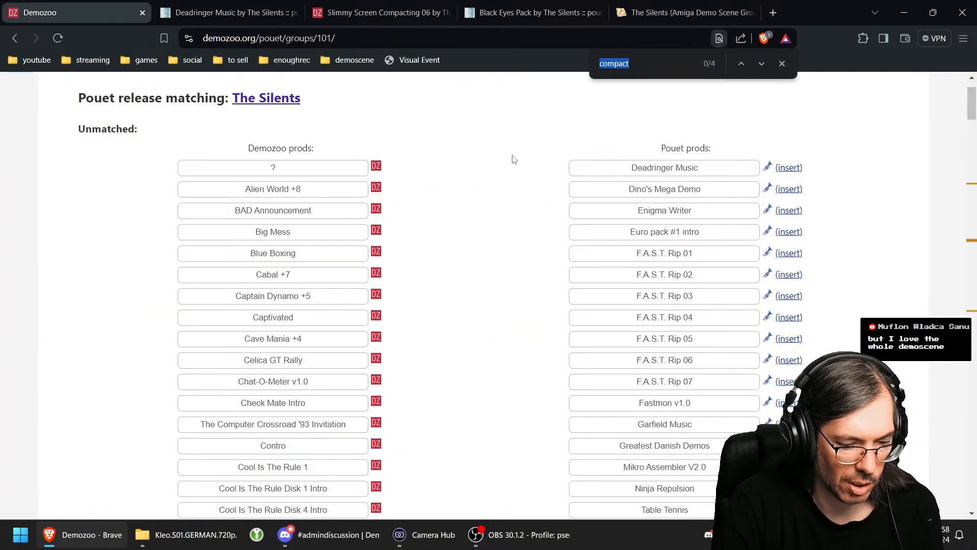
type("deadrin")
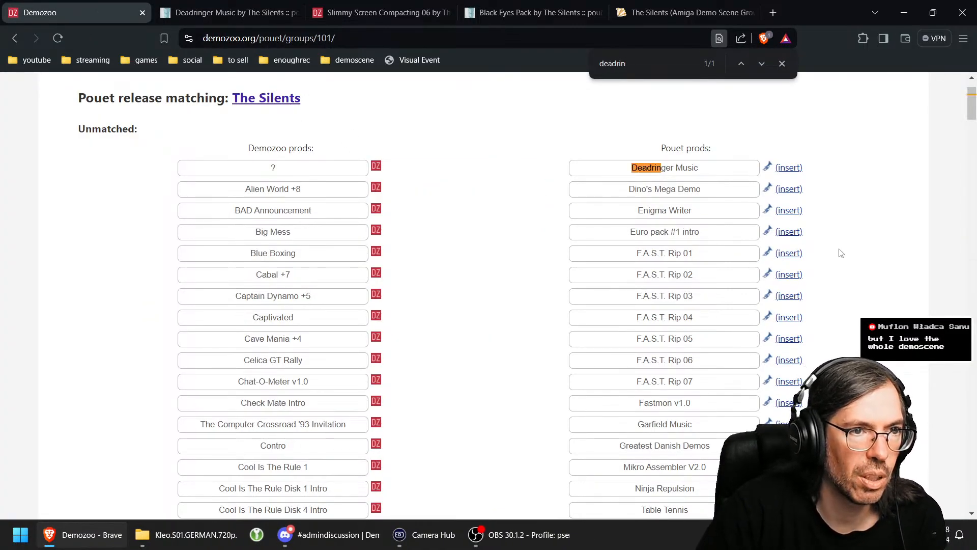
Step: Insert Deadringer Music from Pouët as a new Demozoo production and close every tab except the matching list
left_click(792, 168)
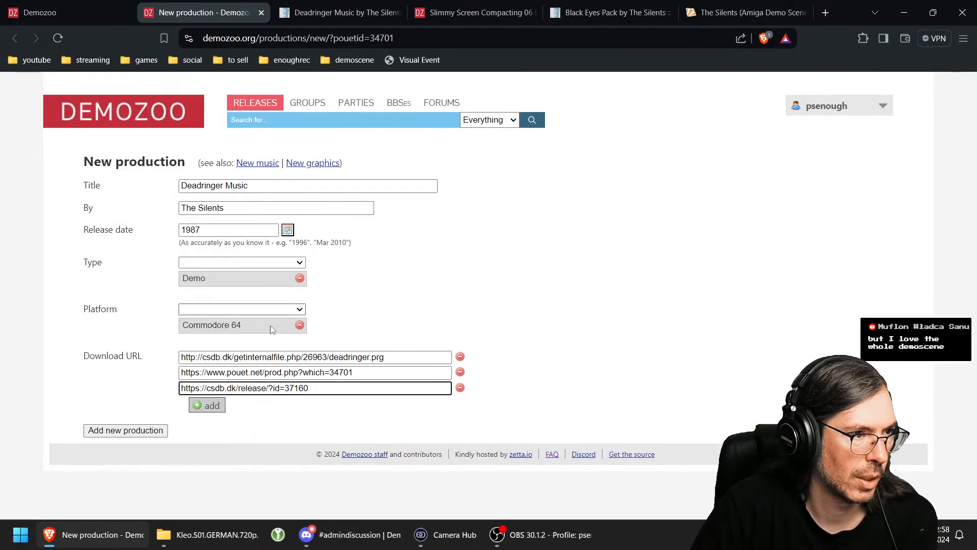
left_click(138, 433)
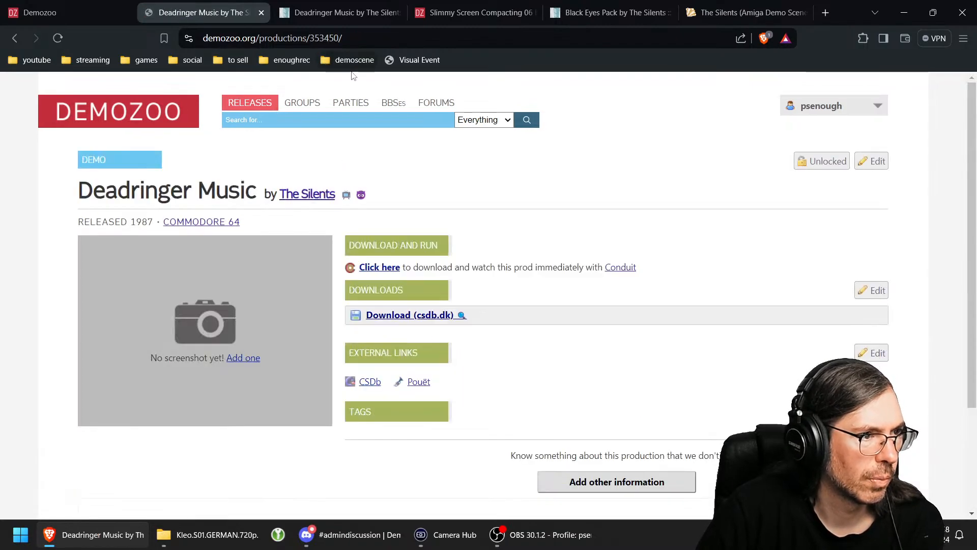
left_click(263, 13)
middle_click(264, 12)
middle_click(264, 12)
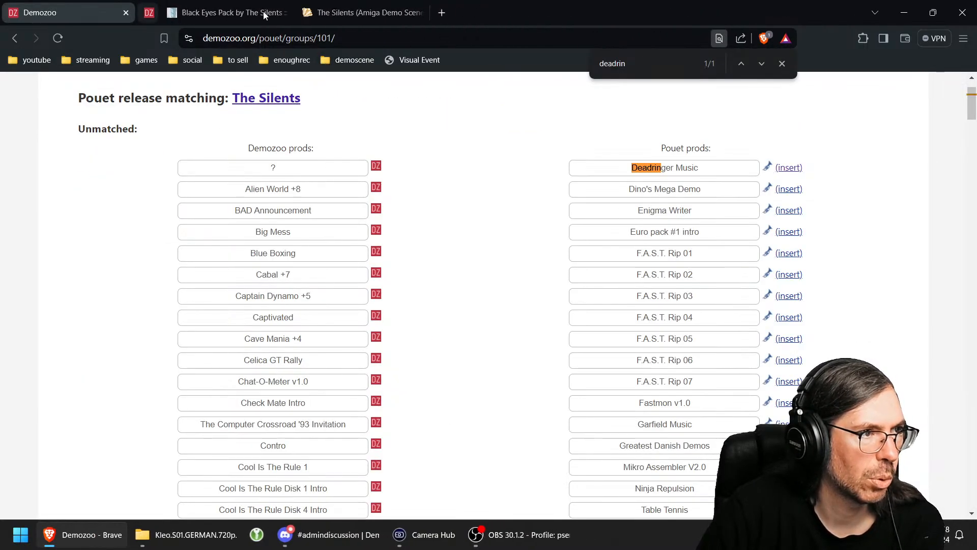
middle_click(264, 12)
middle_click(264, 12)
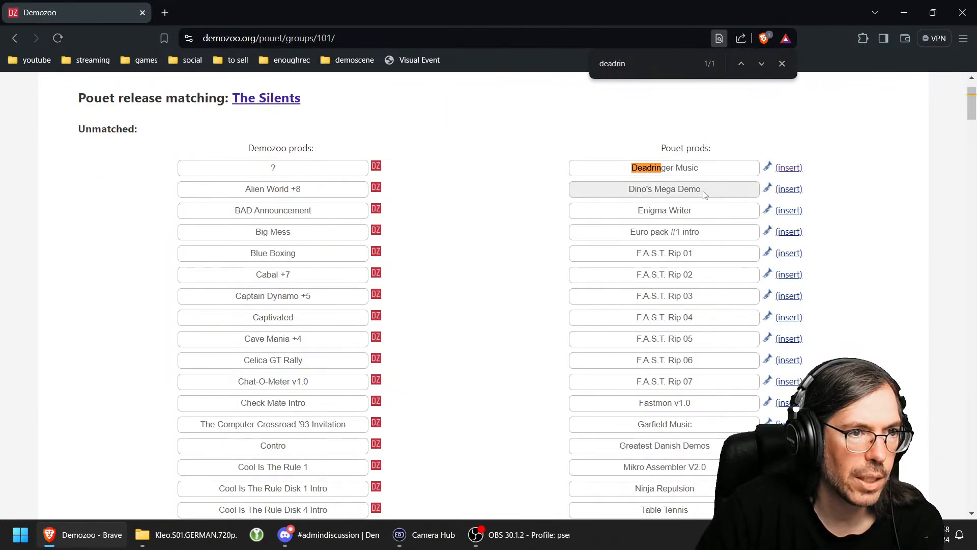
Step: Search the matching list for "dino" and insert Dino's Mega Demo from Pouët as a new Demozoo production
key("ctrl+f")
type("dino")
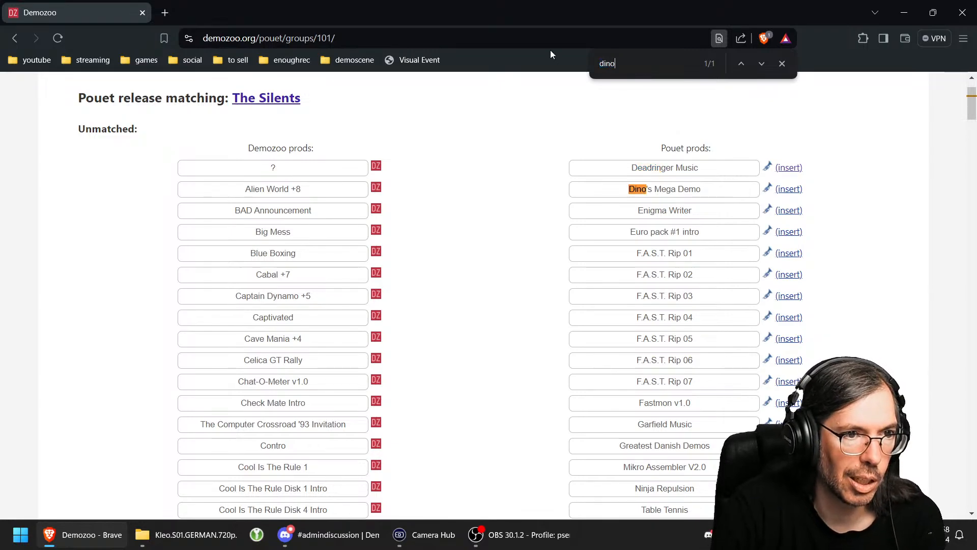
left_click(790, 189)
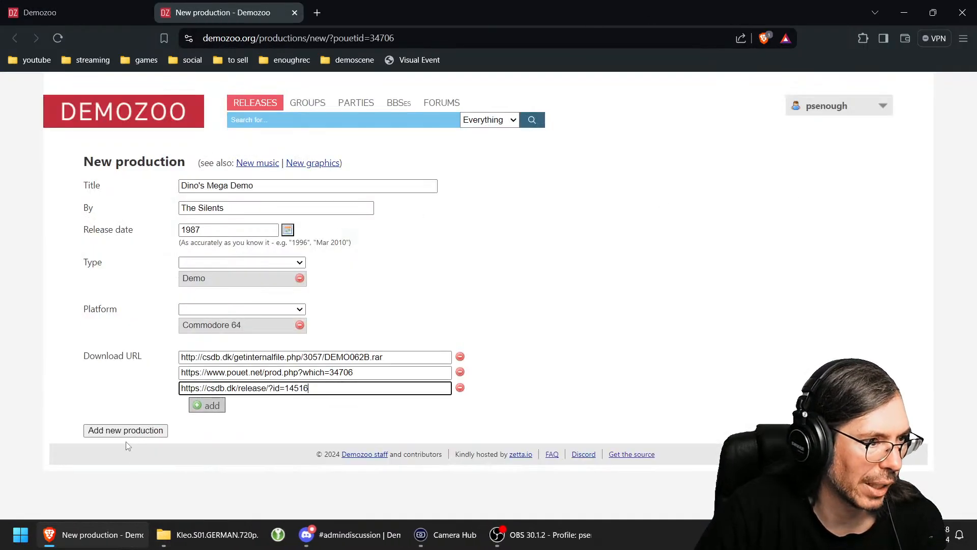
left_click(127, 435)
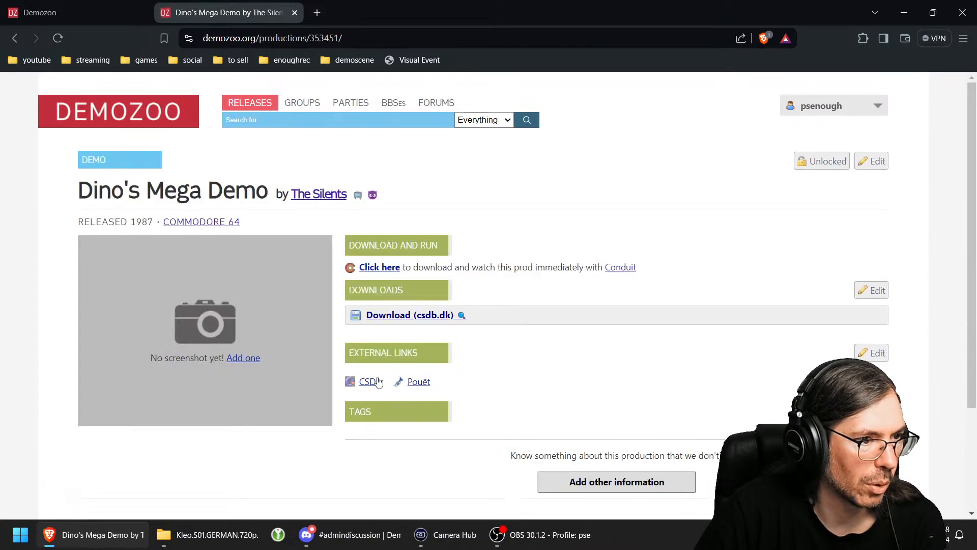
Step: Examine the credits, SIDs and release details on the CSDb page for Dino's Mega Demo and close its tab
left_click(377, 382)
scroll(289, 279, "down", 2)
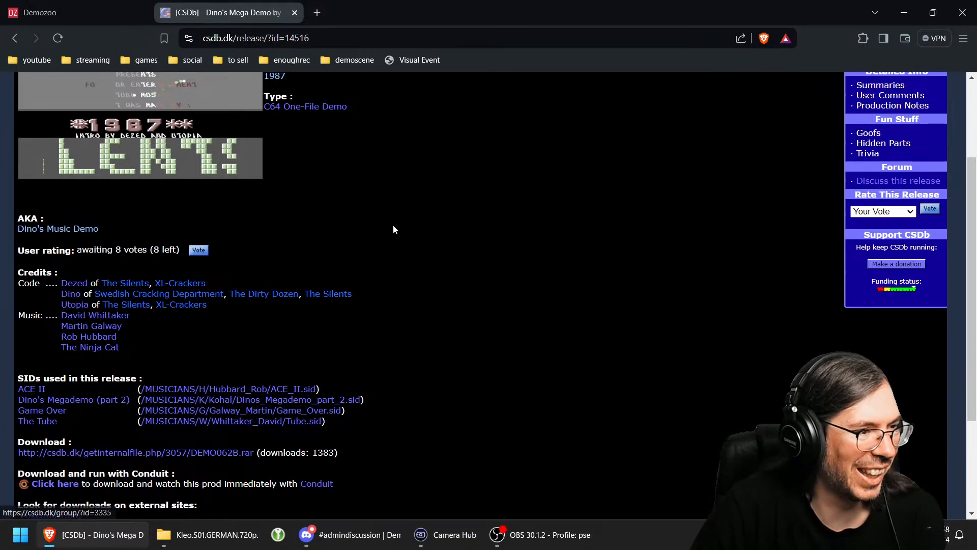
scroll(441, 322, "up", 1)
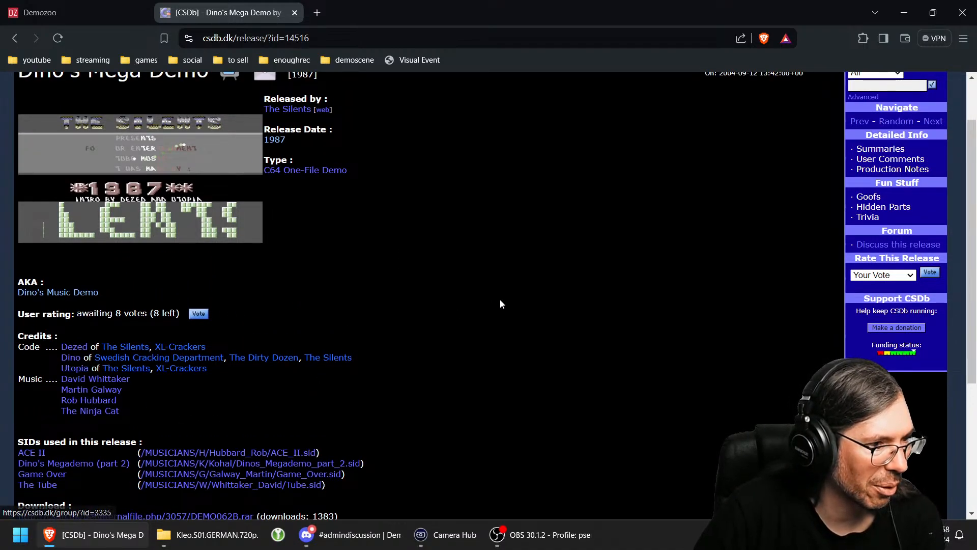
scroll(500, 301, "down", 2)
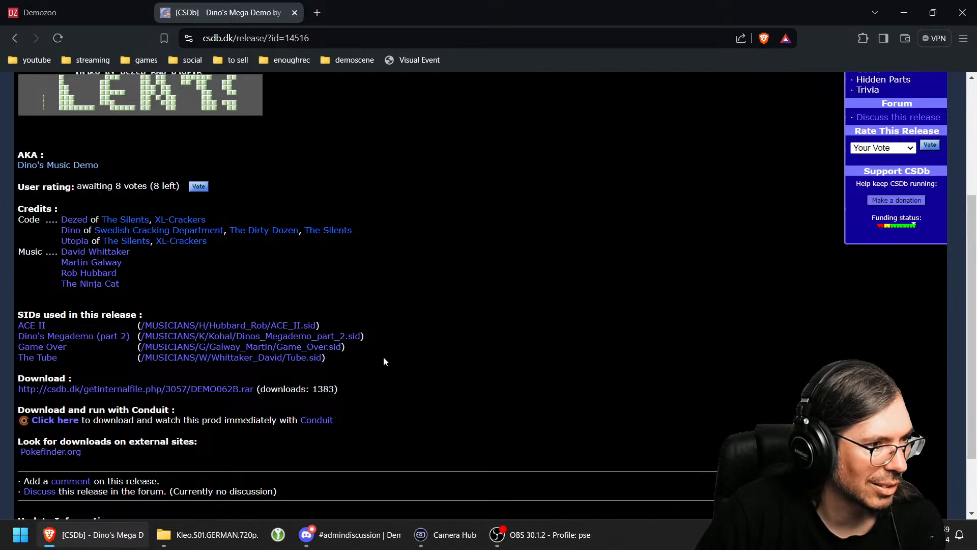
scroll(383, 358, "up", 4)
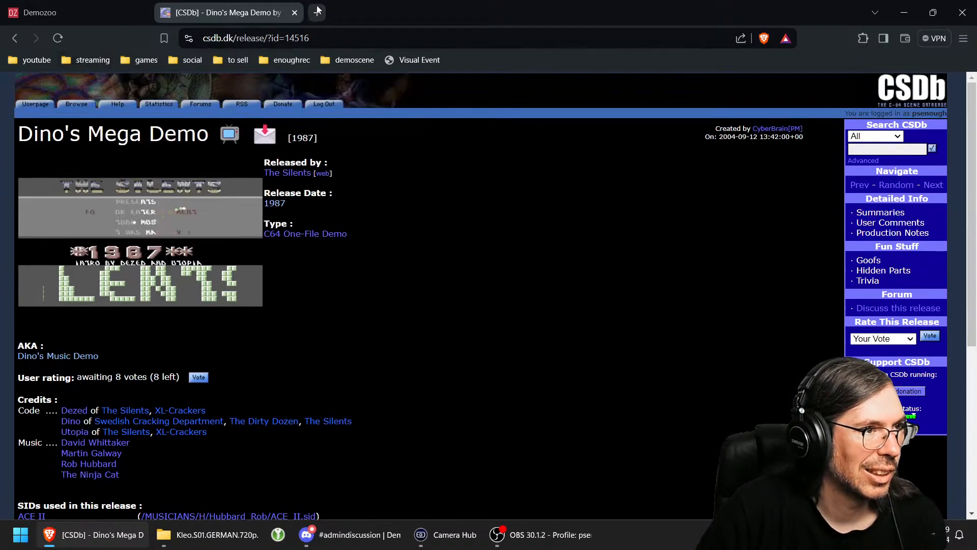
left_click(295, 13)
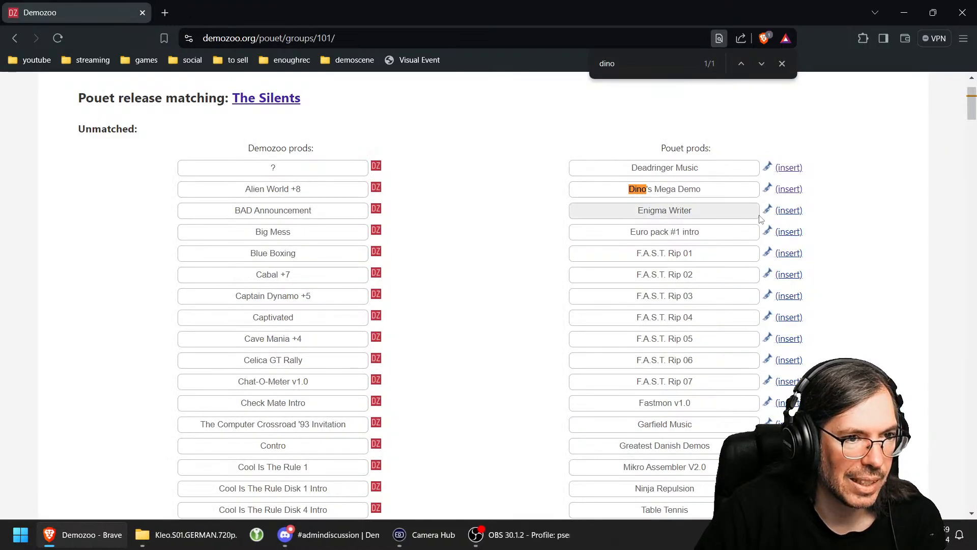
Step: Search the matching list for "enigma", insert Enigma Writer from Pouët as a new Demozoo production and close its tab
key("ctrl+f")
type("eni")
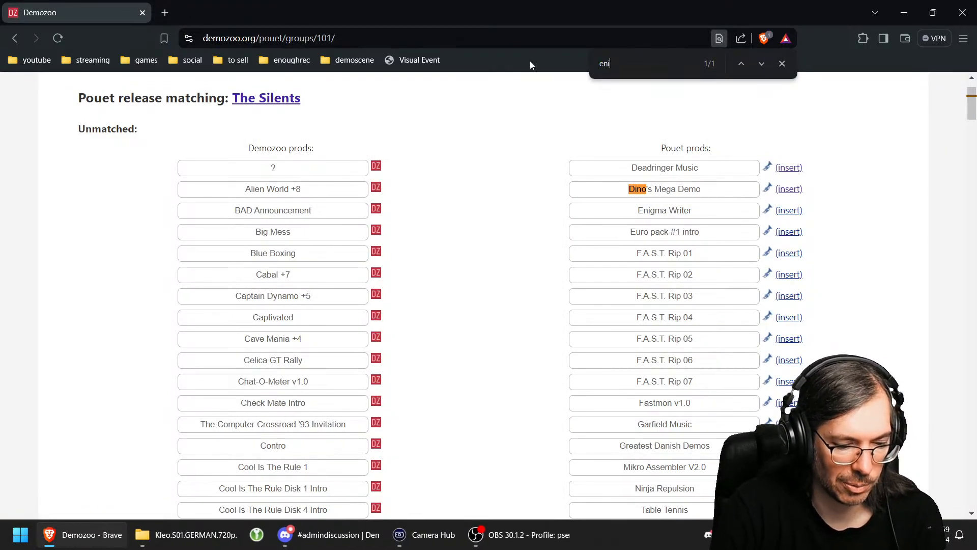
type("gma")
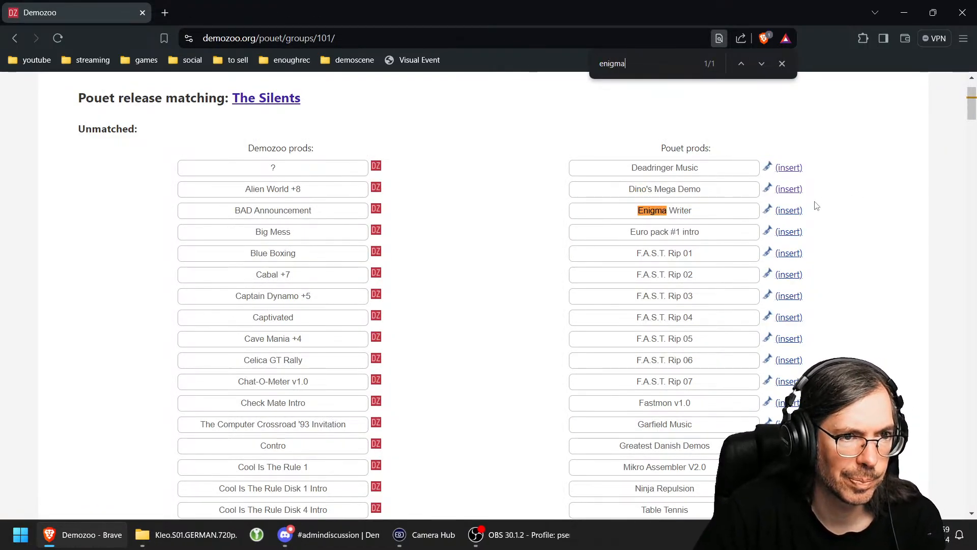
left_click(789, 210)
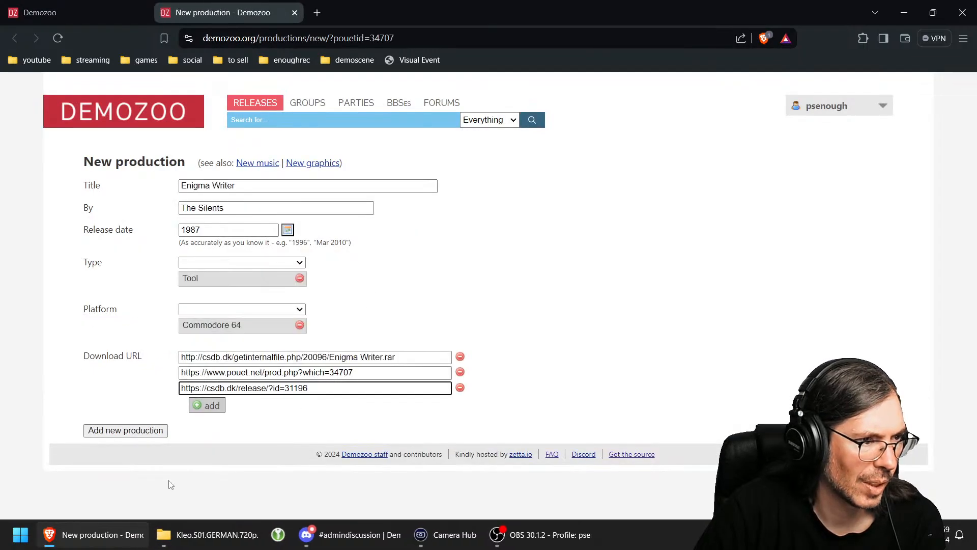
left_click(129, 433)
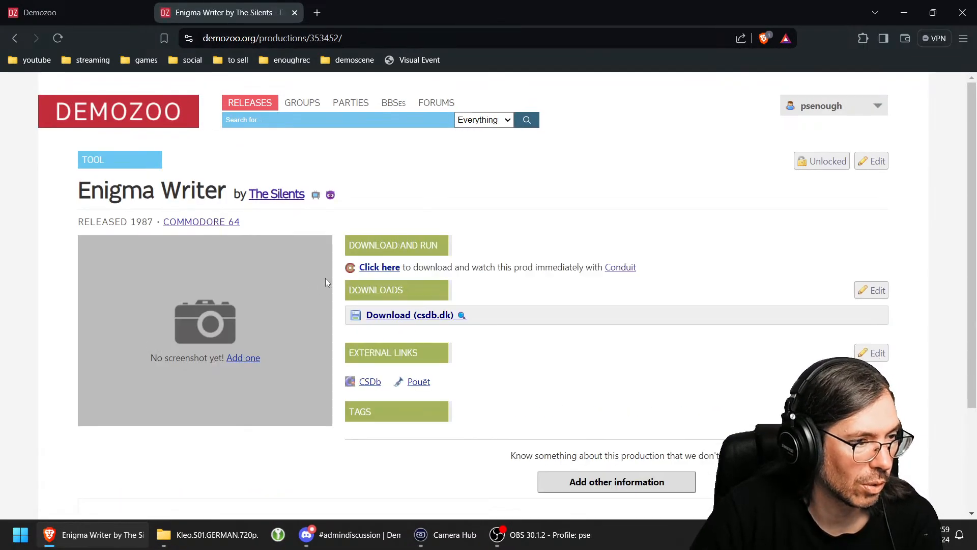
left_click(295, 12)
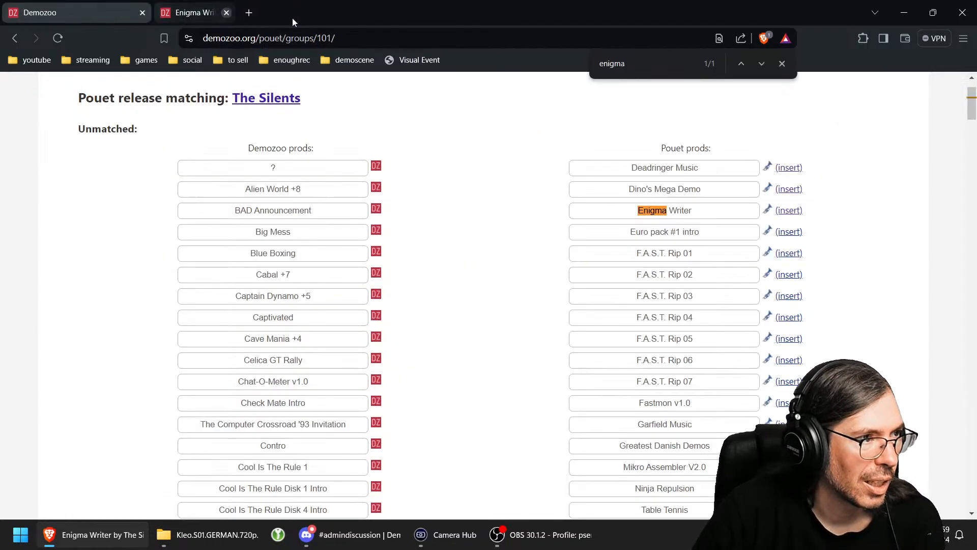
Step: View the Pouët page of Euro pack #1 intro in a new tab and close it
right_click(768, 232)
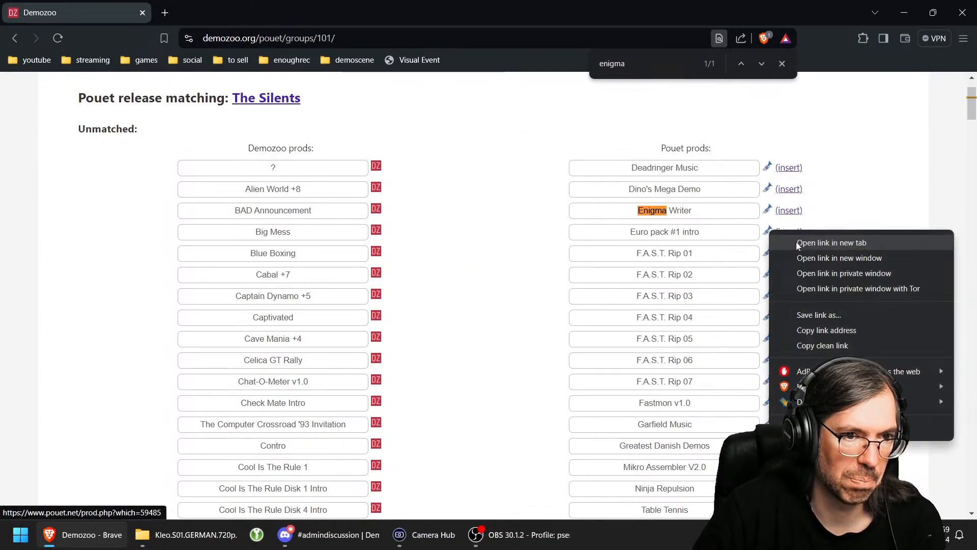
left_click(814, 244)
left_click(226, 11)
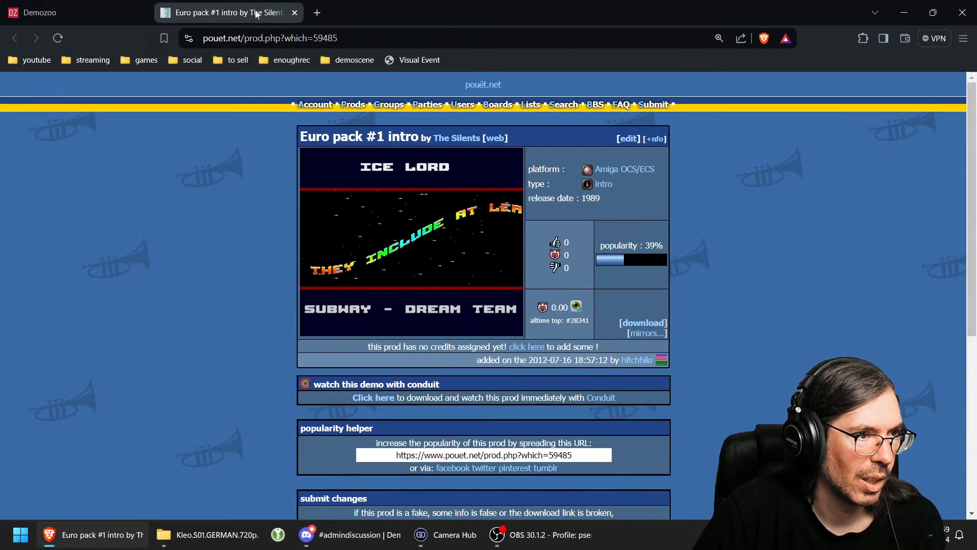
left_click(295, 12)
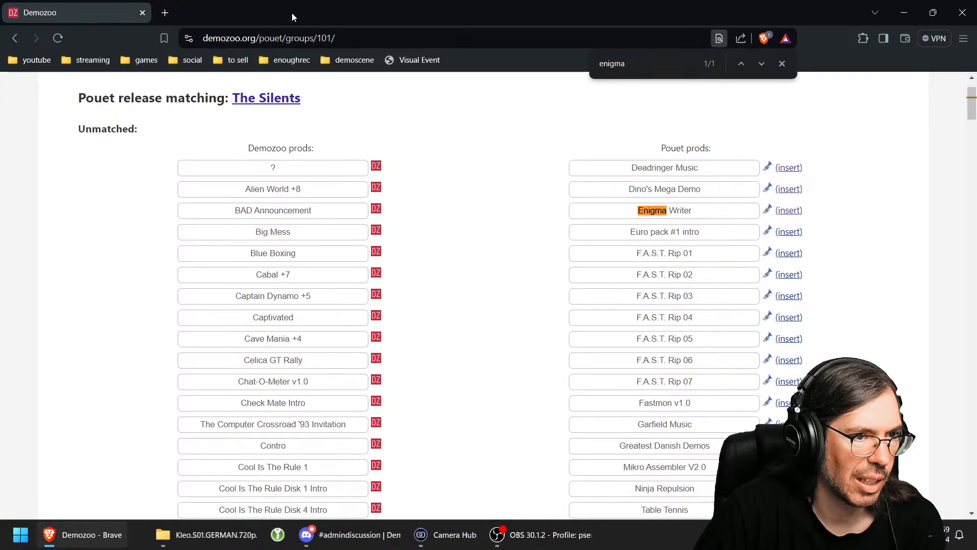
Step: Search the matching list for "euro" and go through all the matches
double_click(640, 64)
type("euro")
key("Return")
key("Return")
key("Return")
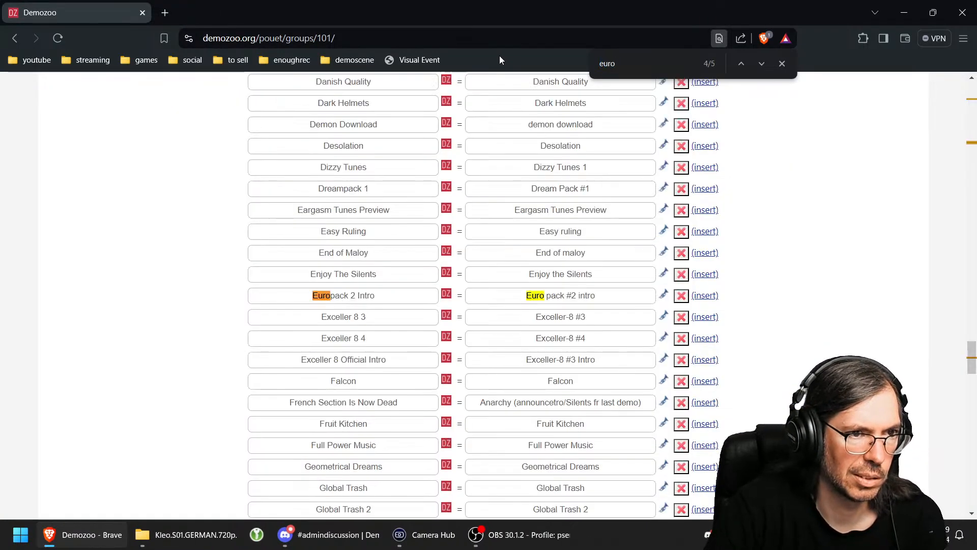
key("Return")
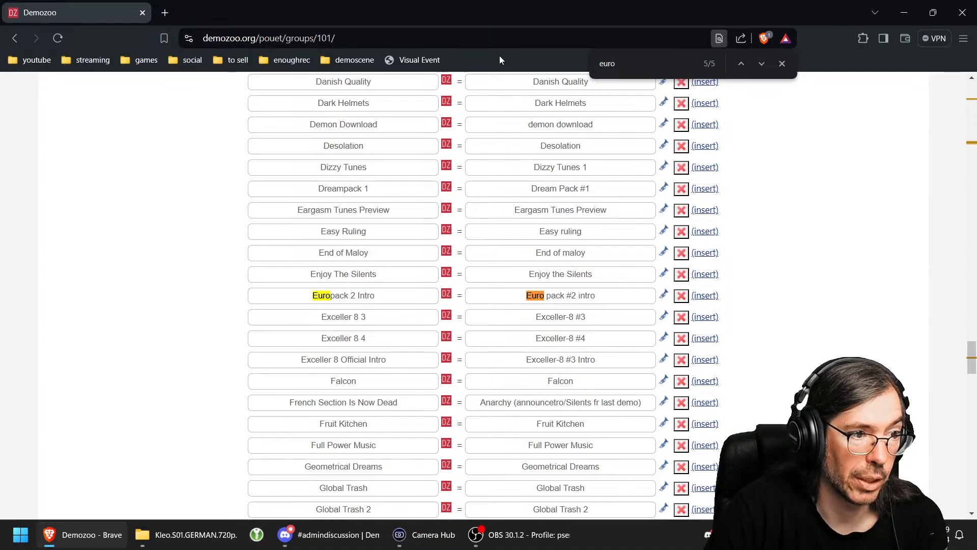
key("Return")
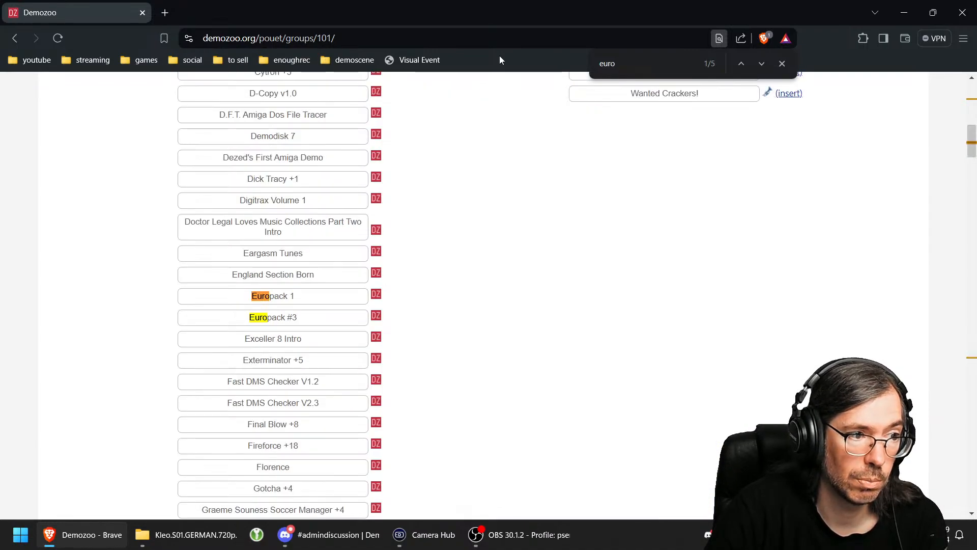
Step: Open Europack #3's Demozoo page in a new tab, retitle the production "Europack 3" and close the tab
right_click(379, 301)
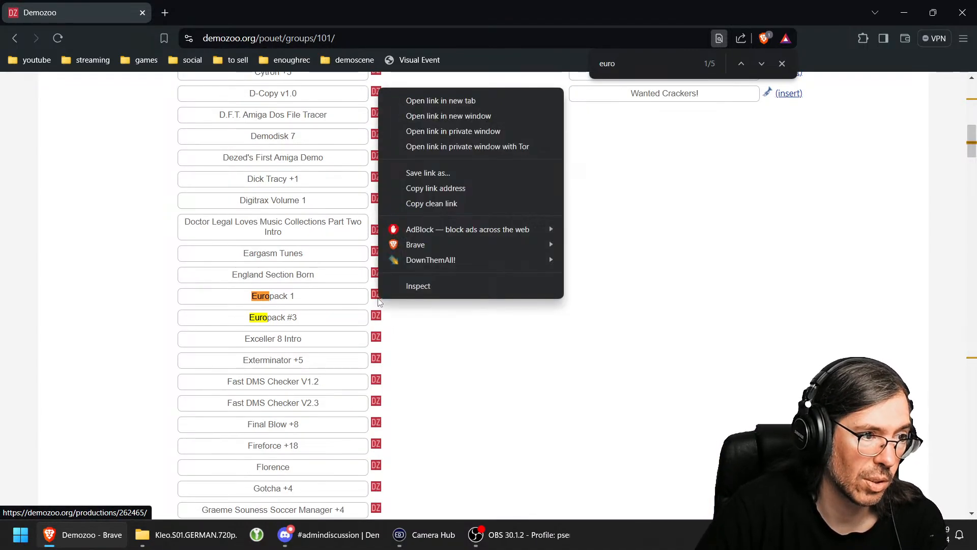
right_click(378, 321)
left_click(441, 120)
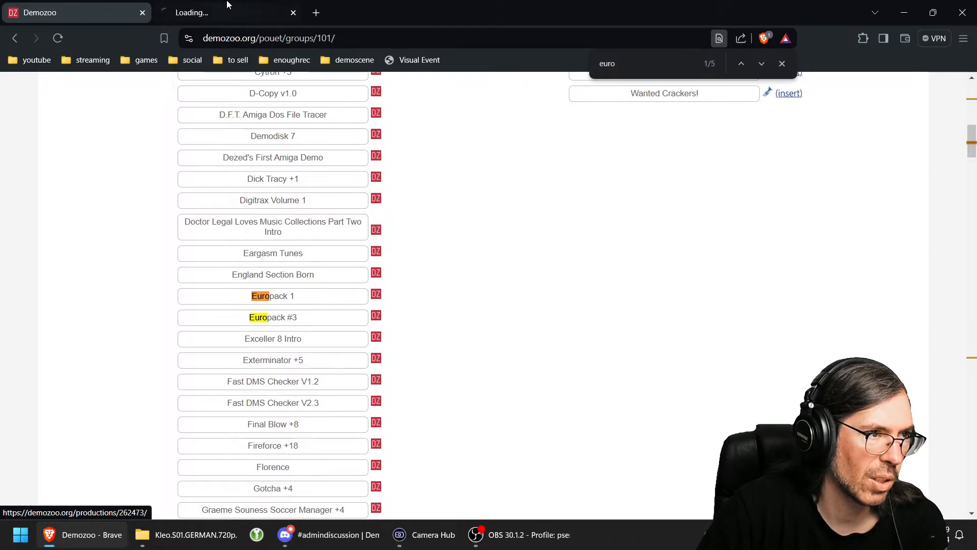
left_click(227, 6)
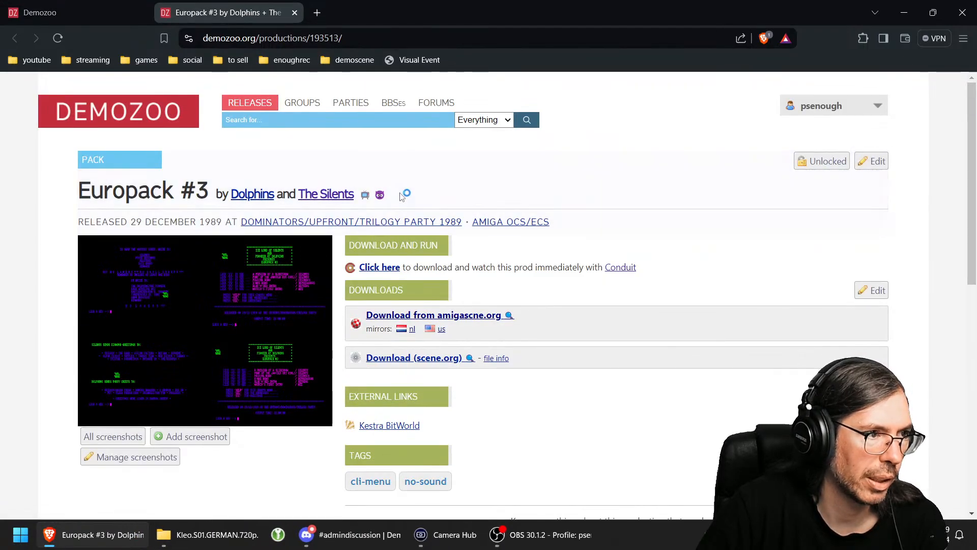
left_click(402, 197)
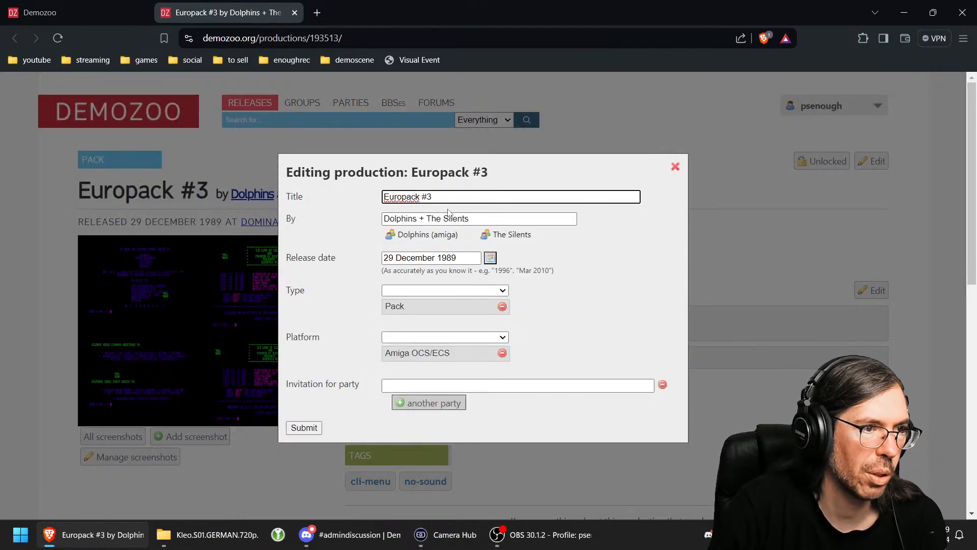
left_click(305, 428)
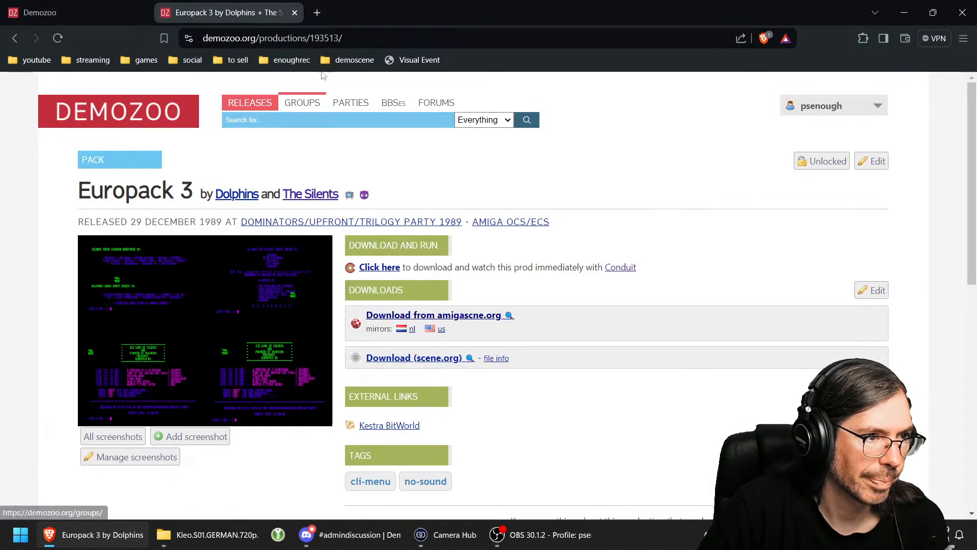
left_click(297, 13)
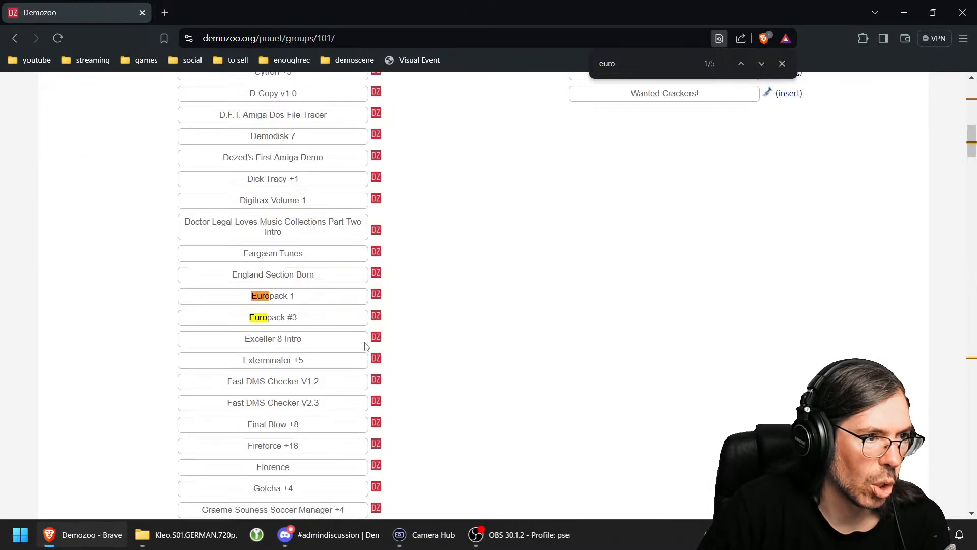
Step: Open Europack 1's Demozoo page in a new tab and examine its credits, pack contents and screenshots
right_click(376, 295)
left_click(425, 98)
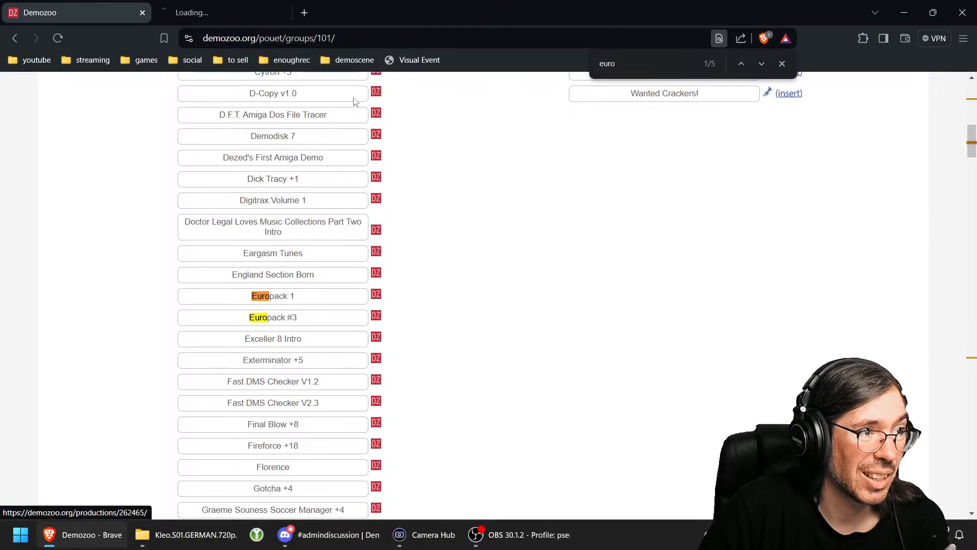
key("ctrl+Tab")
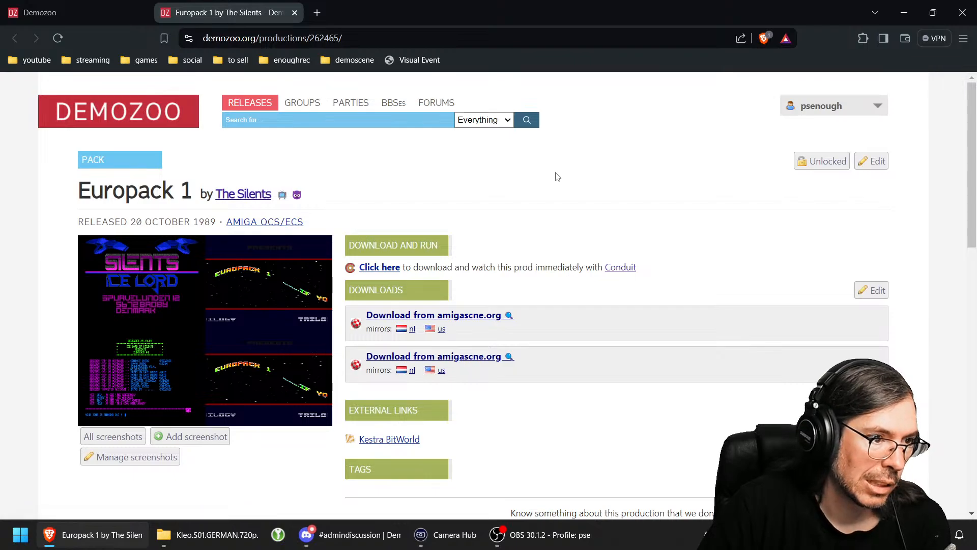
scroll(557, 179, "down", 5)
scroll(355, 255, "down", 5)
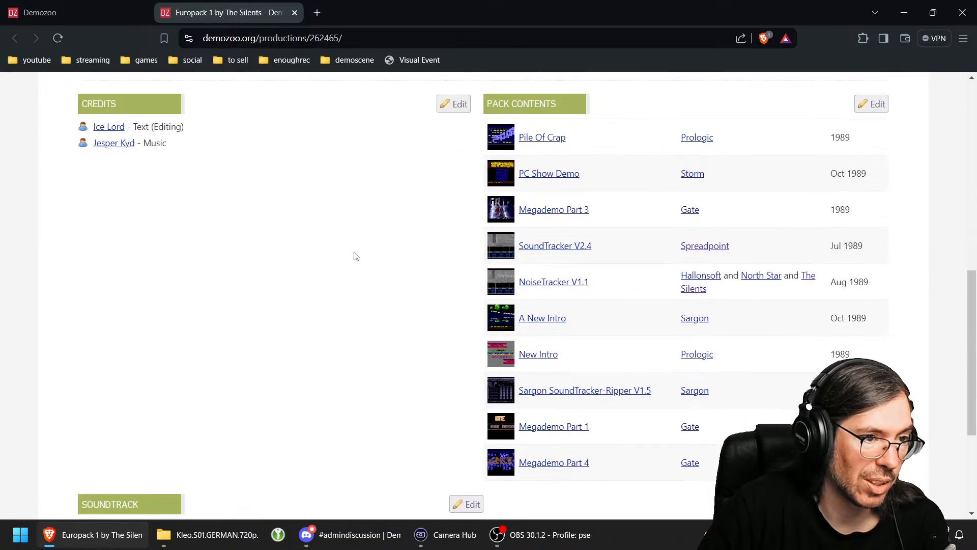
scroll(341, 310, "up", 10)
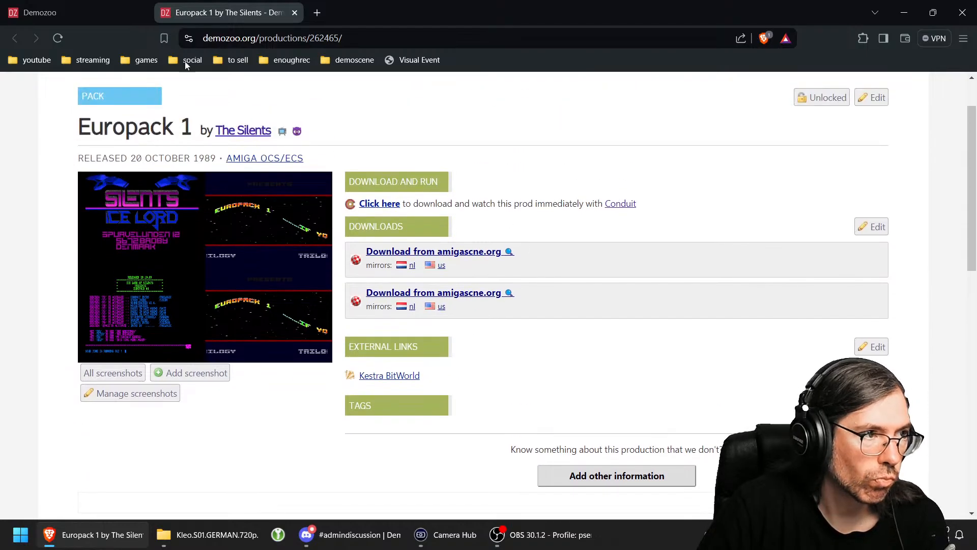
Step: Match Demozoo's Europack 1 with Pouët's Euro pack #1 intro and reload the matching list
left_click(62, 10)
scroll(612, 269, "up", 6)
scroll(613, 269, "down", 5)
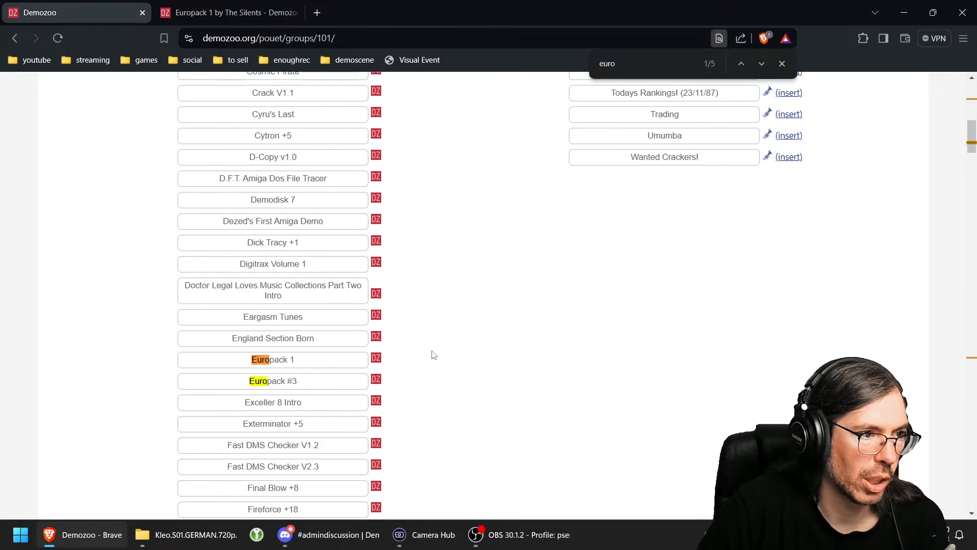
scroll(499, 371, "up", 10)
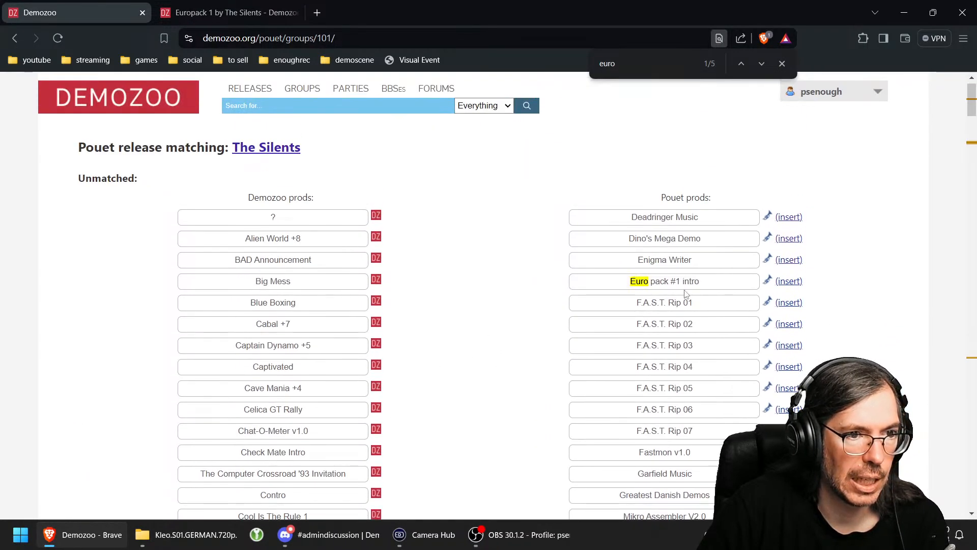
left_click(690, 285)
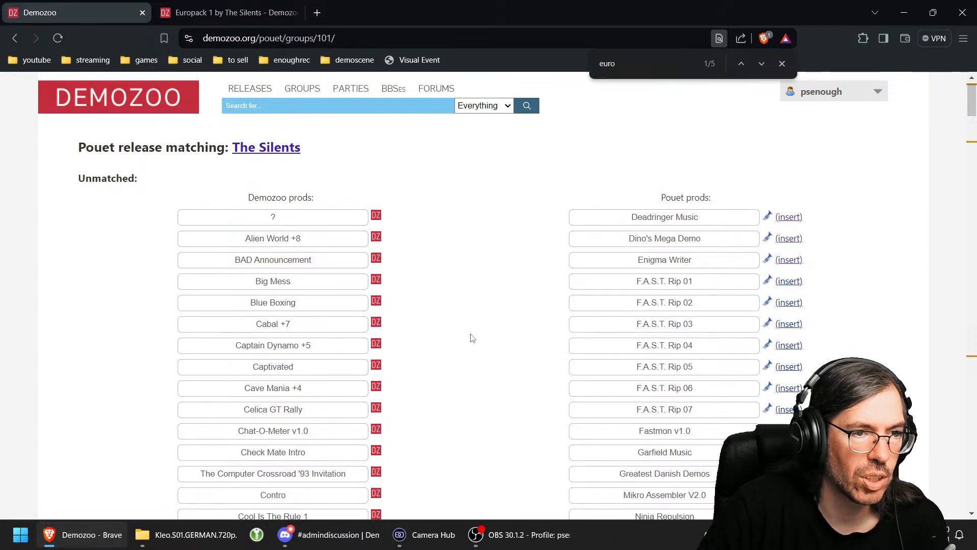
scroll(464, 364, "down", 4)
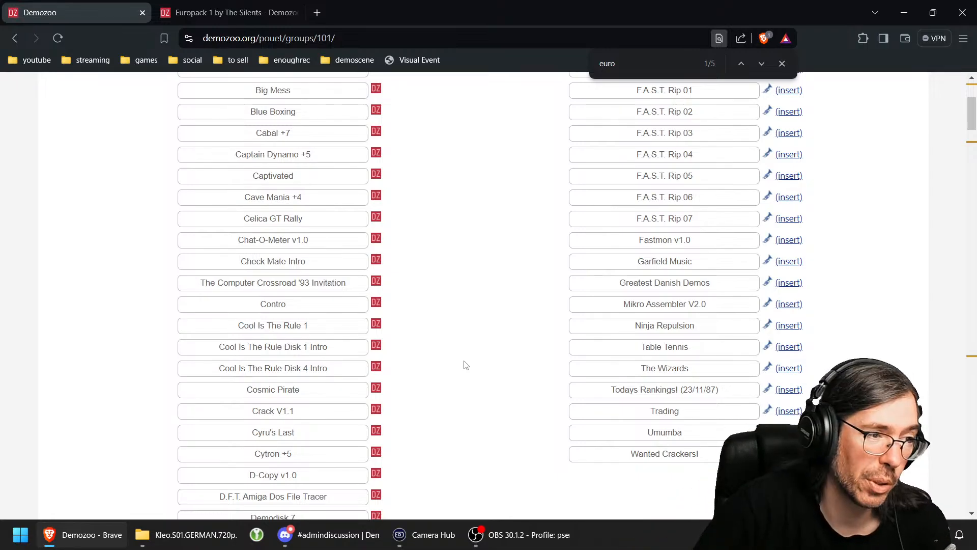
left_click(57, 38)
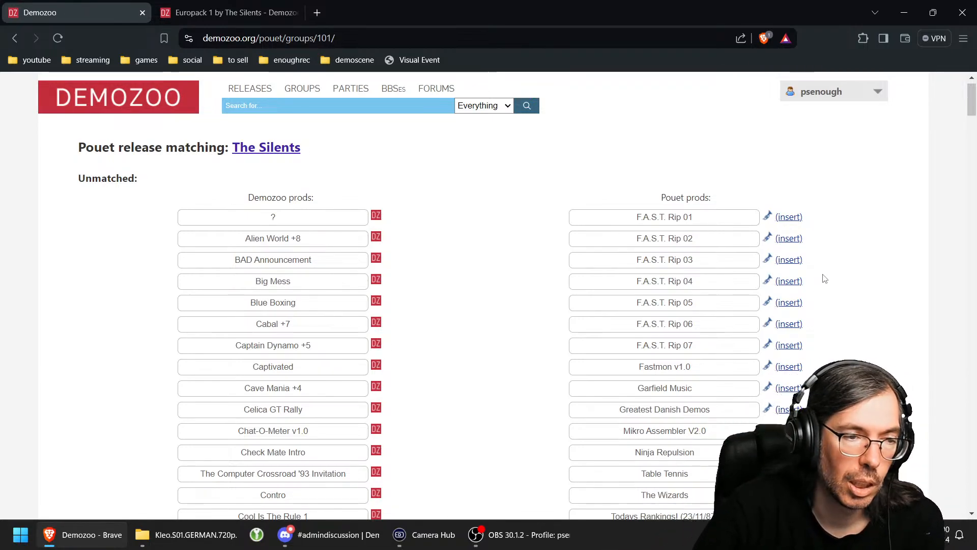
Step: Look through the unmatched Demozoo productions and search the matching list for "f.a.s.t"
scroll(457, 289, "down", 8)
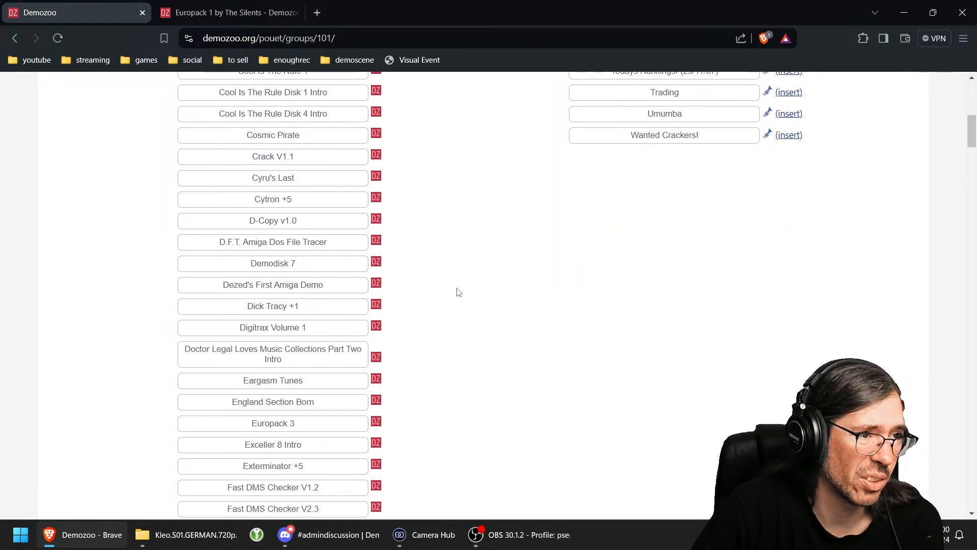
scroll(629, 359, "down", 5)
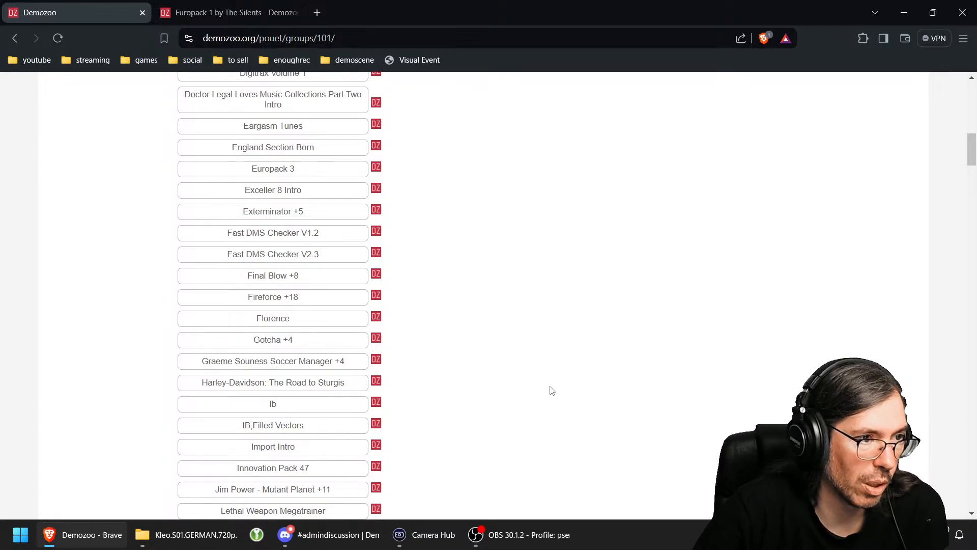
scroll(515, 408, "up", 14)
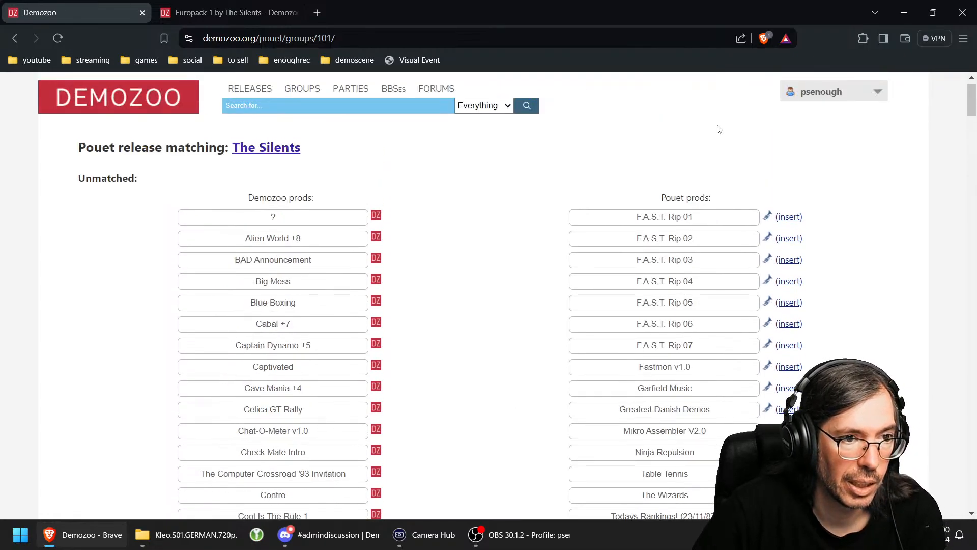
key("ctrl+f")
type("f")
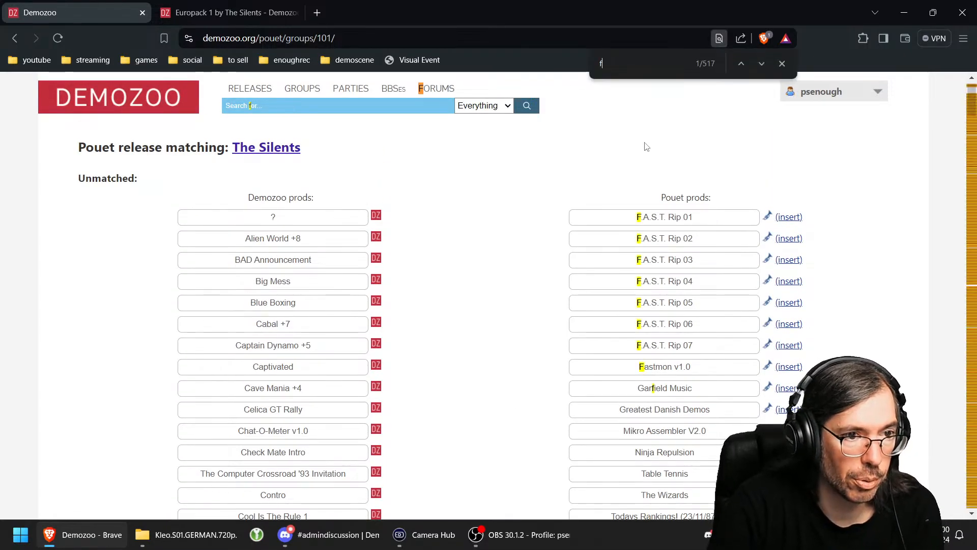
type(".a.s.")
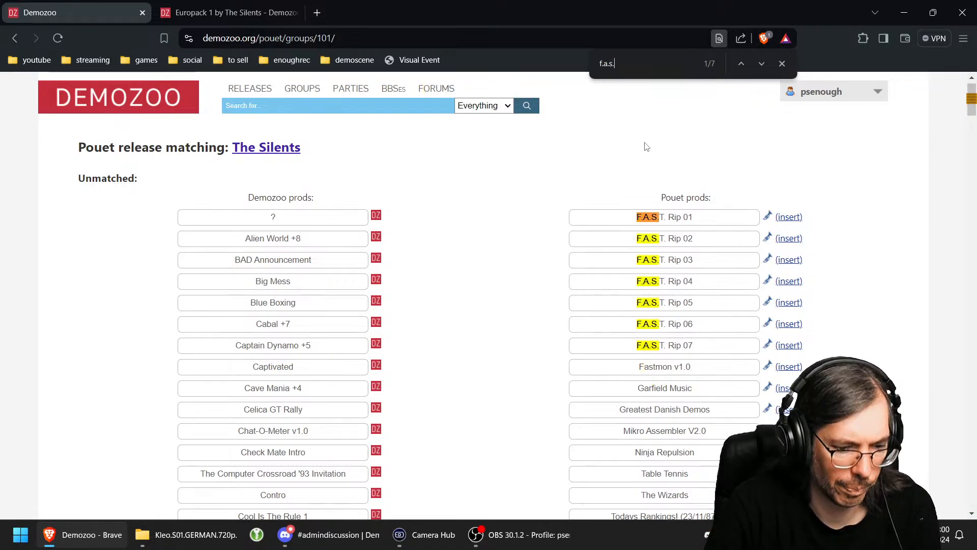
type("r.")
key("BackSpace")
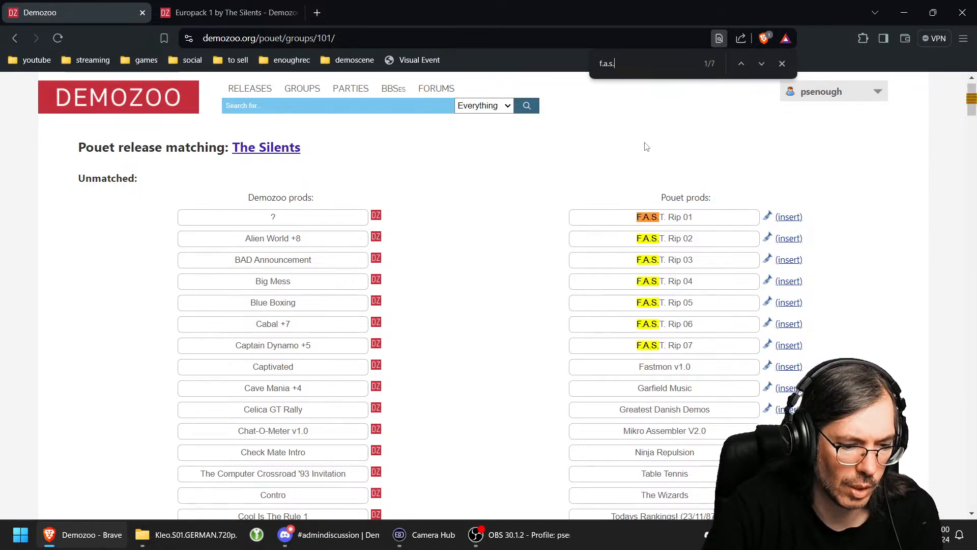
type("t")
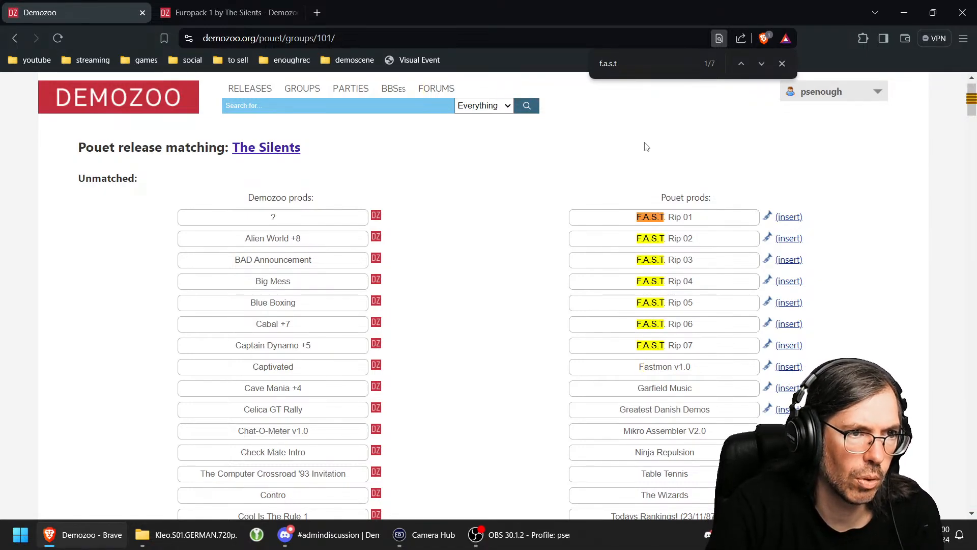
Step: Search the matching list for "fast" instead and go through the matches as far as Fastmon v1.0
key("BackSpace")
key("BackSpace")
key("BackSpace")
key("BackSpace")
key("BackSpace")
key("BackSpace")
key("BackSpace")
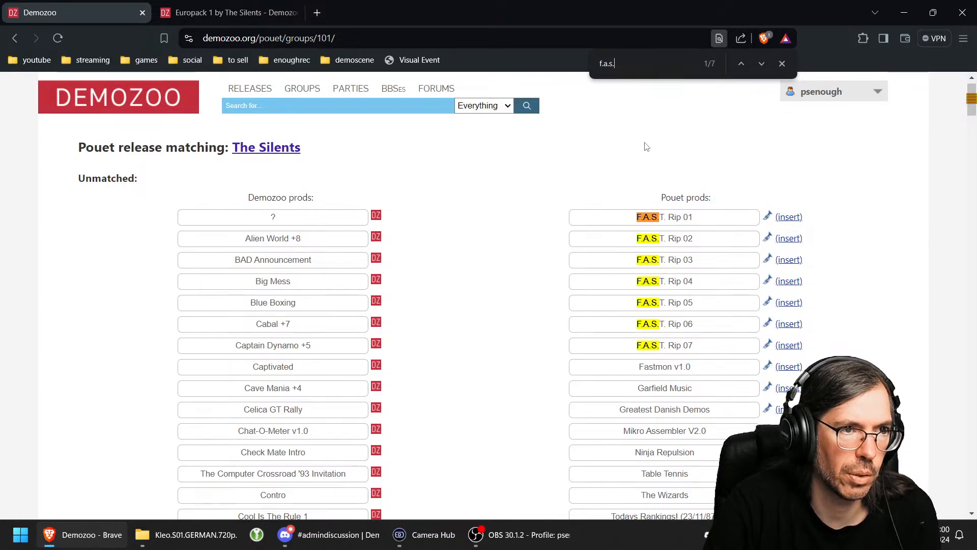
type("fast")
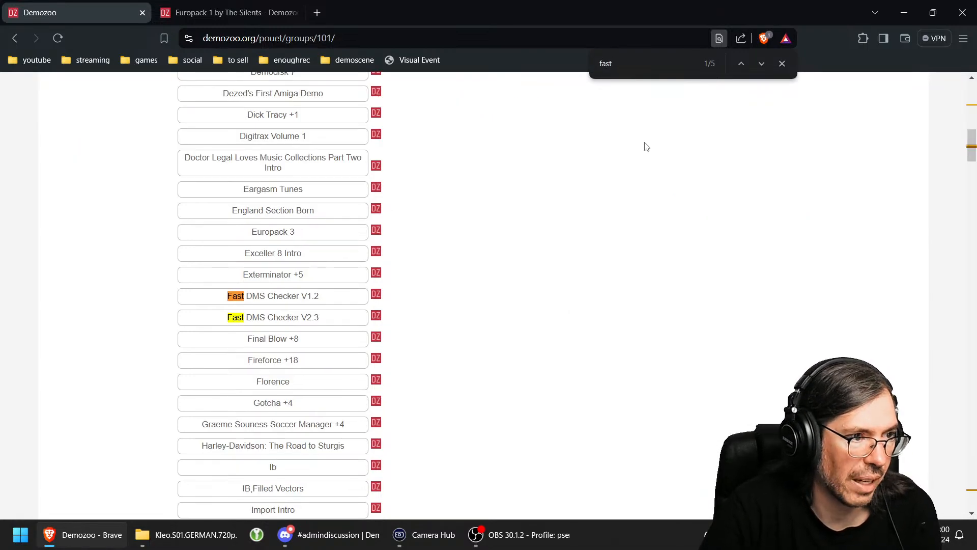
key("Return")
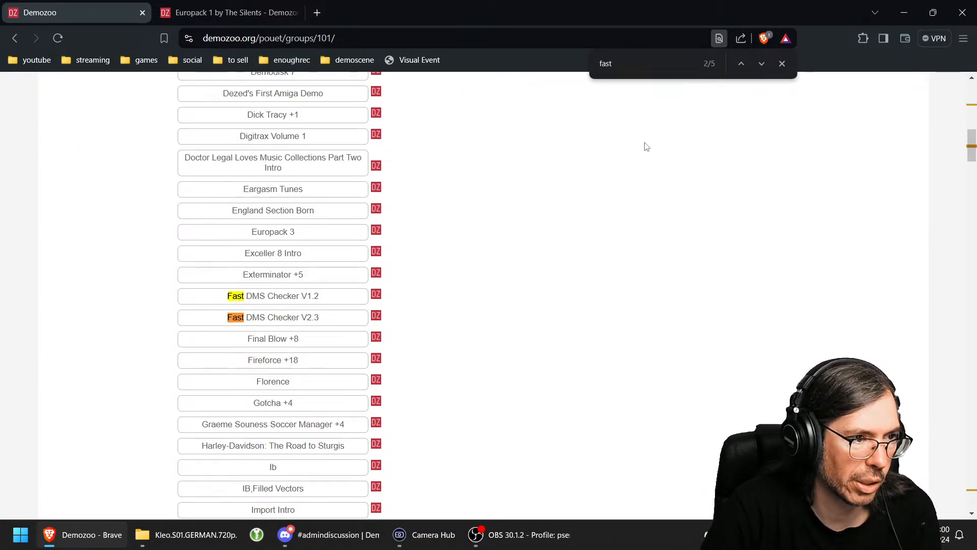
key("Return")
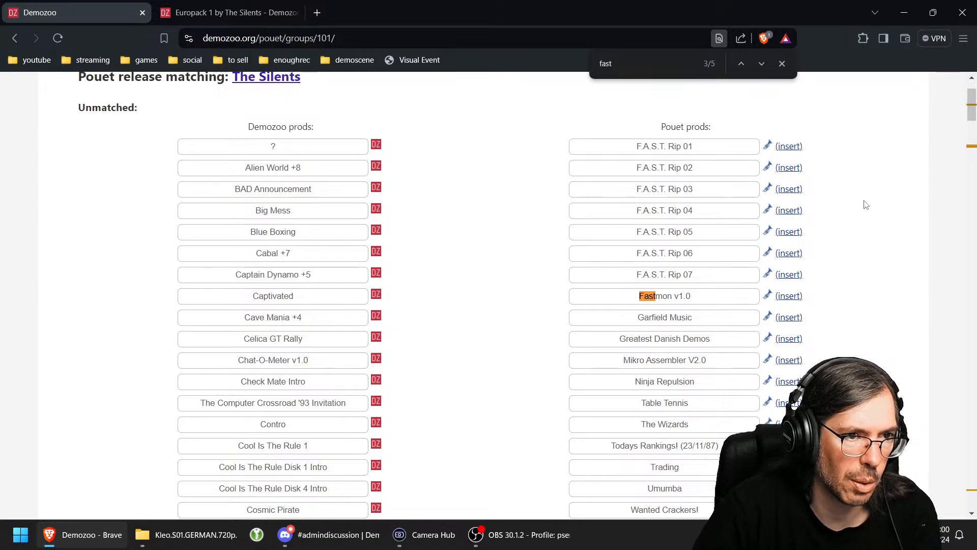
Step: Open F.A.S.T. Rip 01's Pouët page in a new tab, check its details and CSDb link, and close it and the Europack 1 tab
right_click(769, 146)
left_click(789, 158)
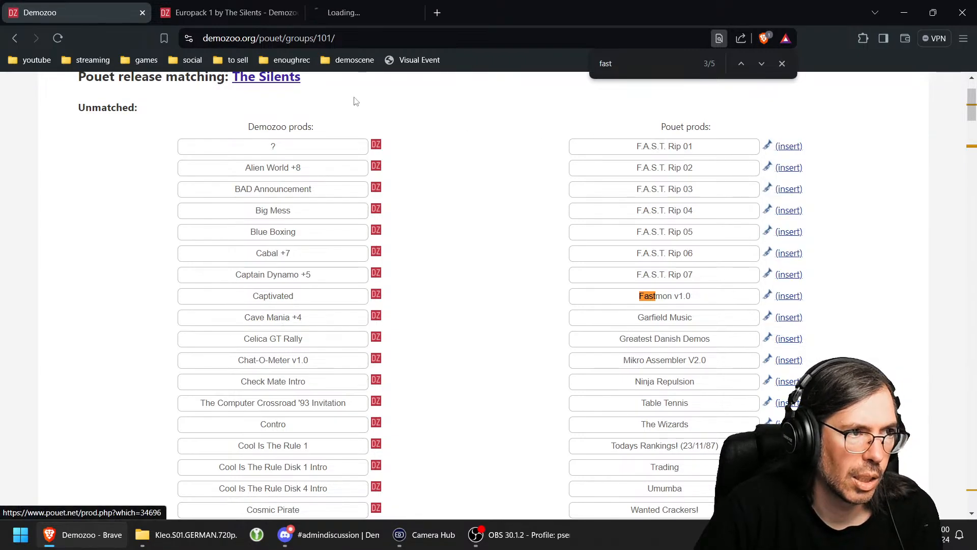
left_click(384, 15)
left_click(678, 324)
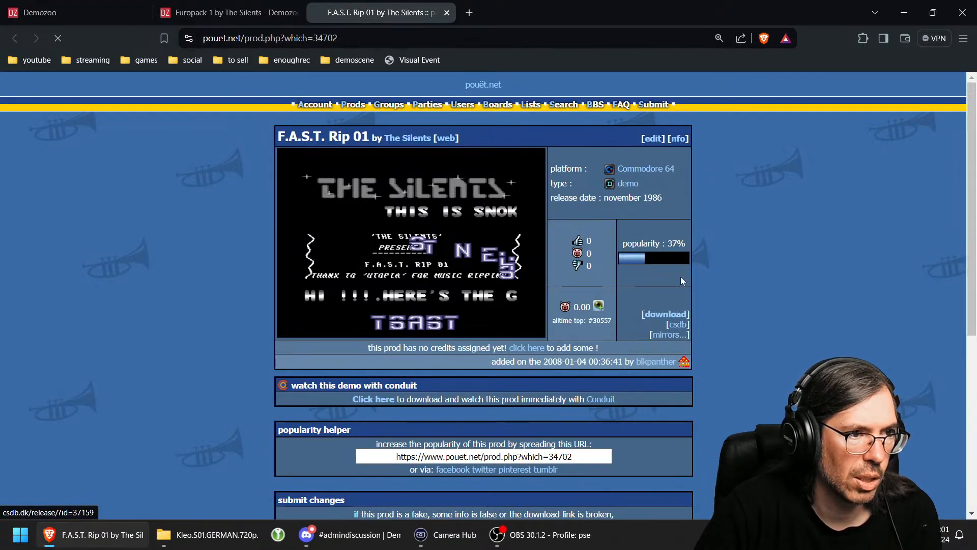
left_click(447, 13)
left_click(294, 14)
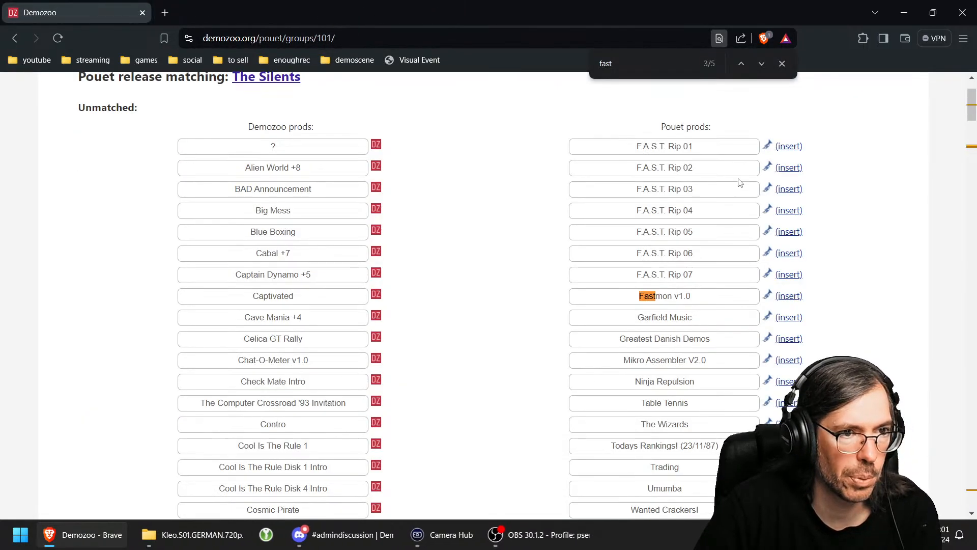
left_click(788, 147)
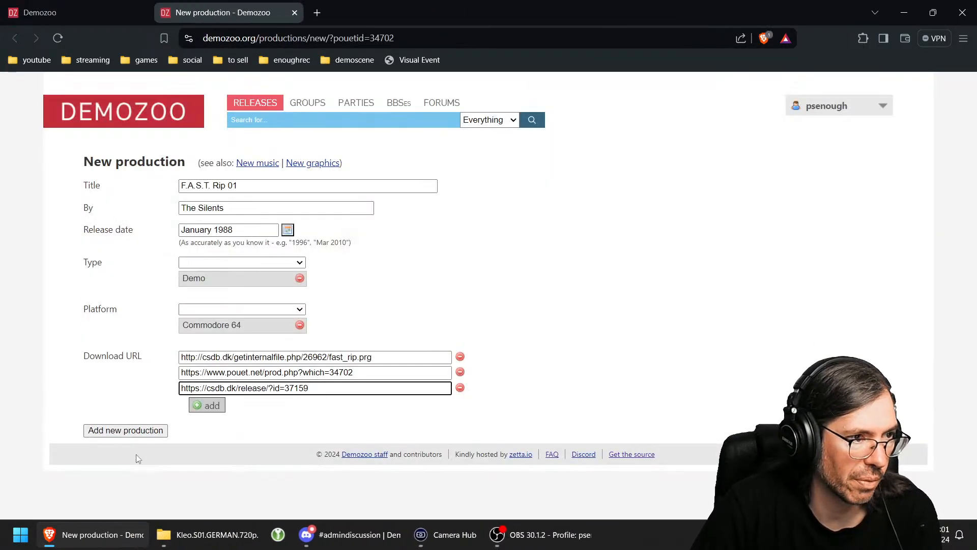
left_click(118, 433)
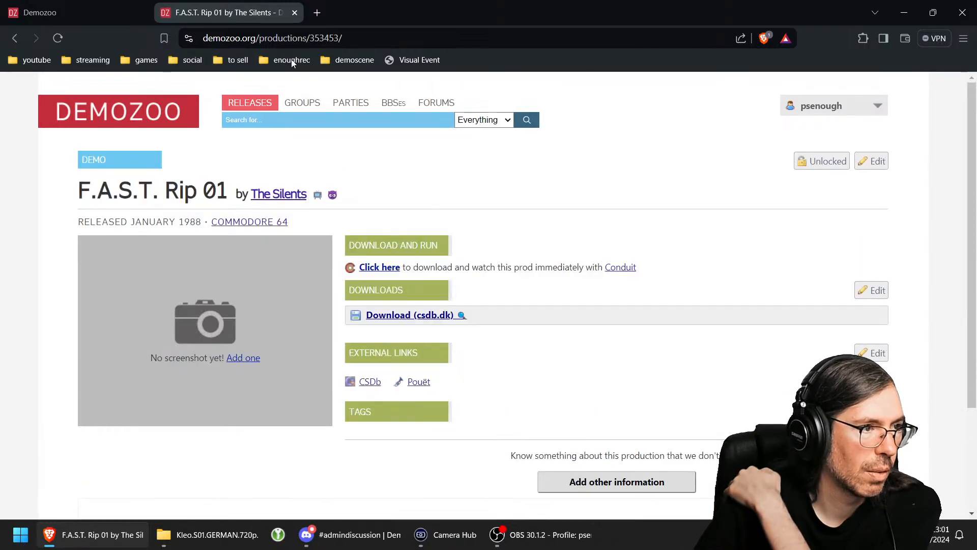
left_click(294, 13)
Step: Insert Pouët's F.A.S.T. Rip 02 as a new Demozoo production
left_click(789, 167)
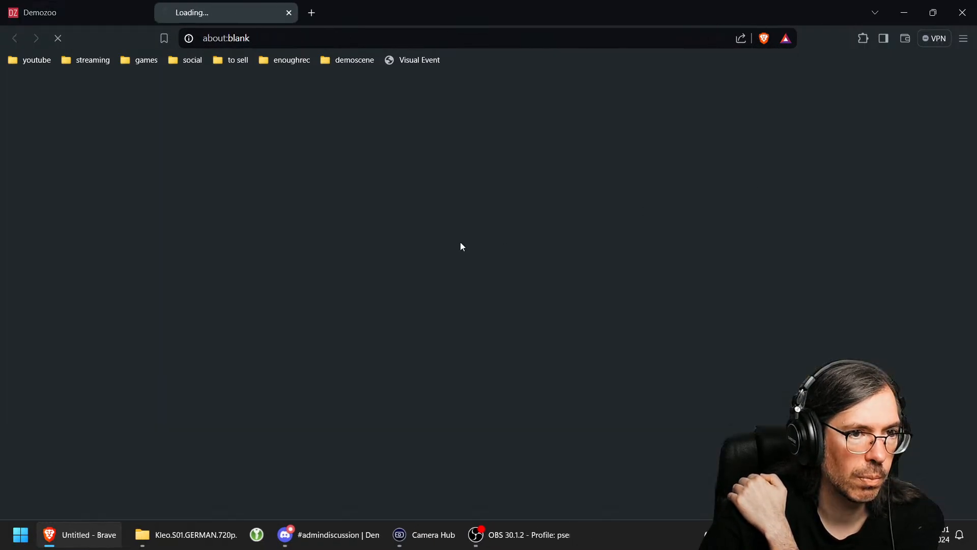
Step: Add the F.A.S.T. Rip 02 and F.A.S.T. Rip 03 demos by The Silents as new productions from their Pouet entries
left_click(125, 432)
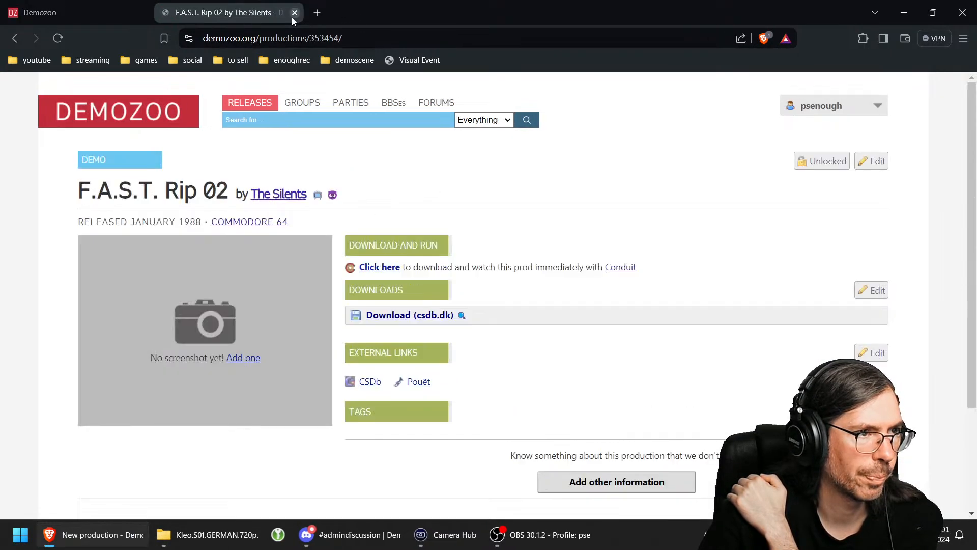
left_click(295, 13)
left_click(789, 191)
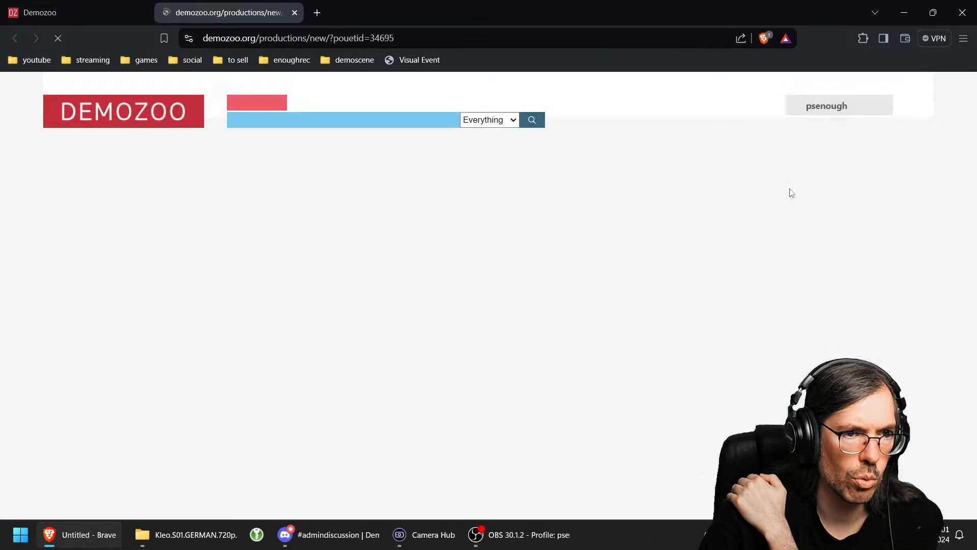
left_click(125, 430)
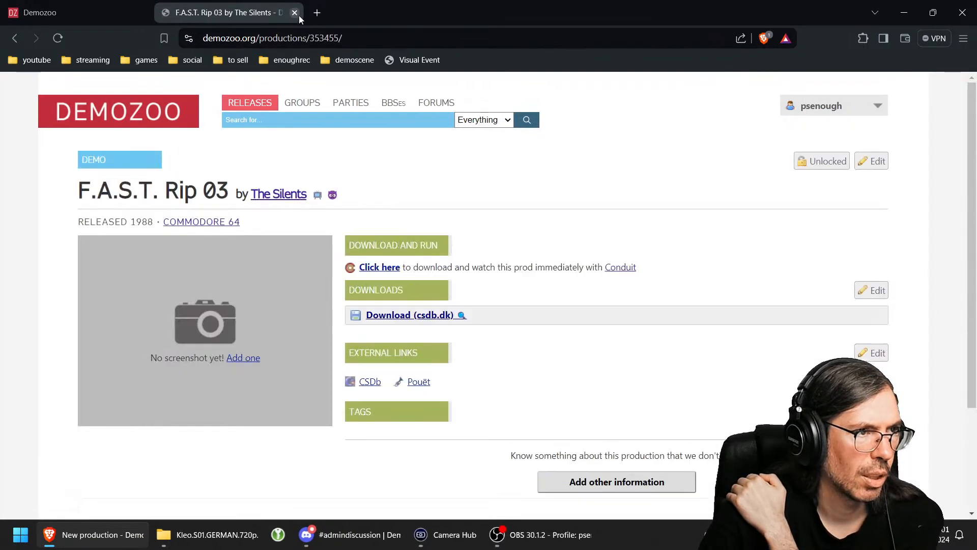
left_click(294, 13)
Step: Insert F.A.S.T. Rip 04 and F.A.S.T. Rip 05 from the unmatched Pouet prods as new productions
left_click(784, 213)
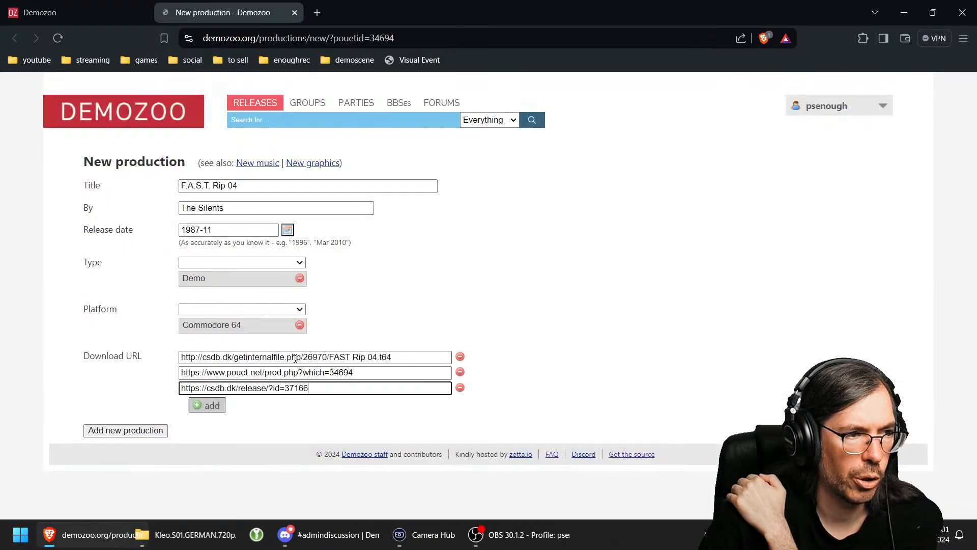
left_click(105, 432)
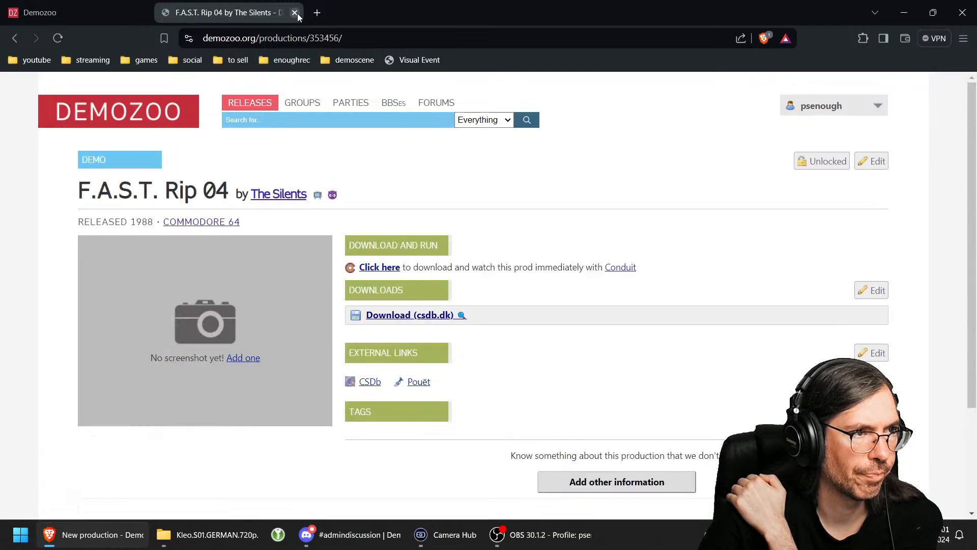
left_click(294, 13)
left_click(789, 233)
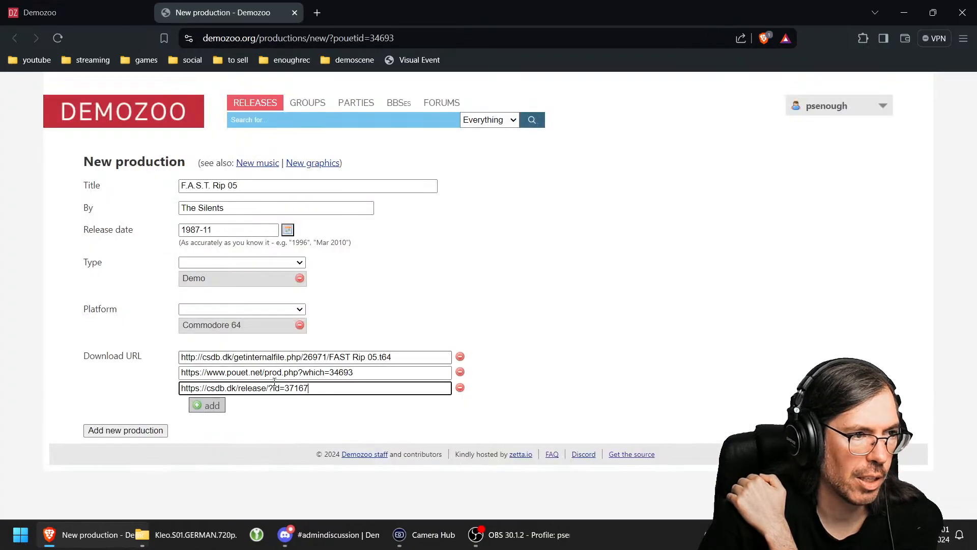
left_click(295, 13)
Step: Insert F.A.S.T. Rip 06 and F.A.S.T. Rip 07 from the unmatched Pouet prods as new productions
left_click(788, 254)
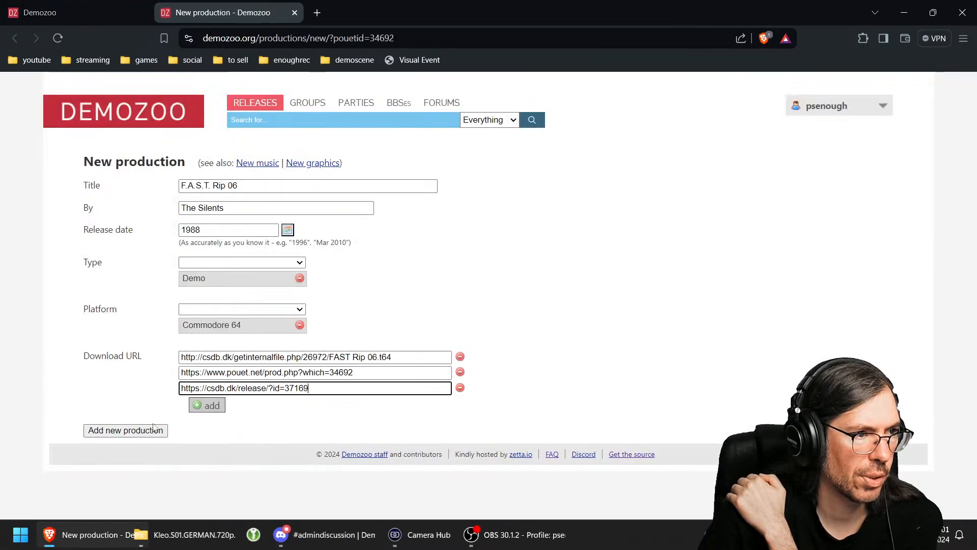
left_click(107, 431)
left_click(294, 13)
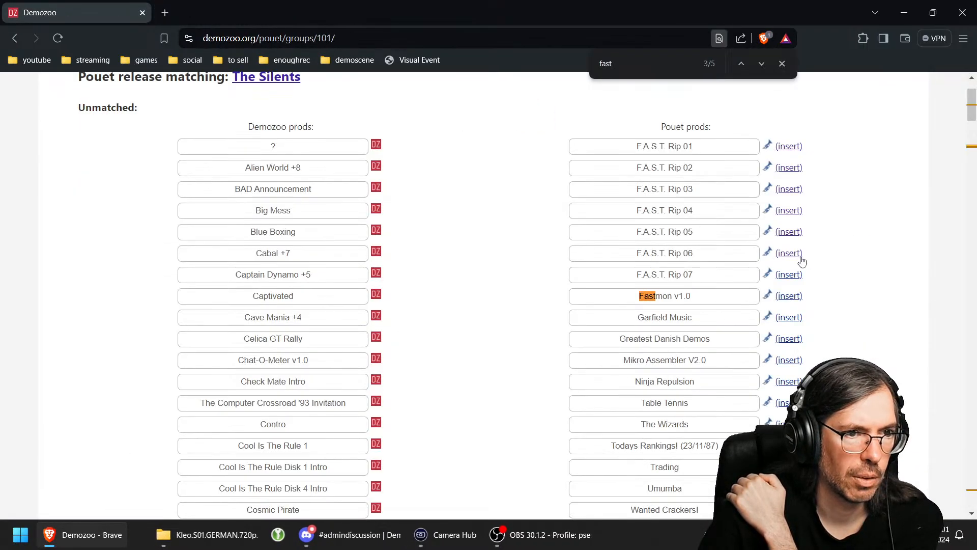
left_click(789, 275)
left_click(146, 431)
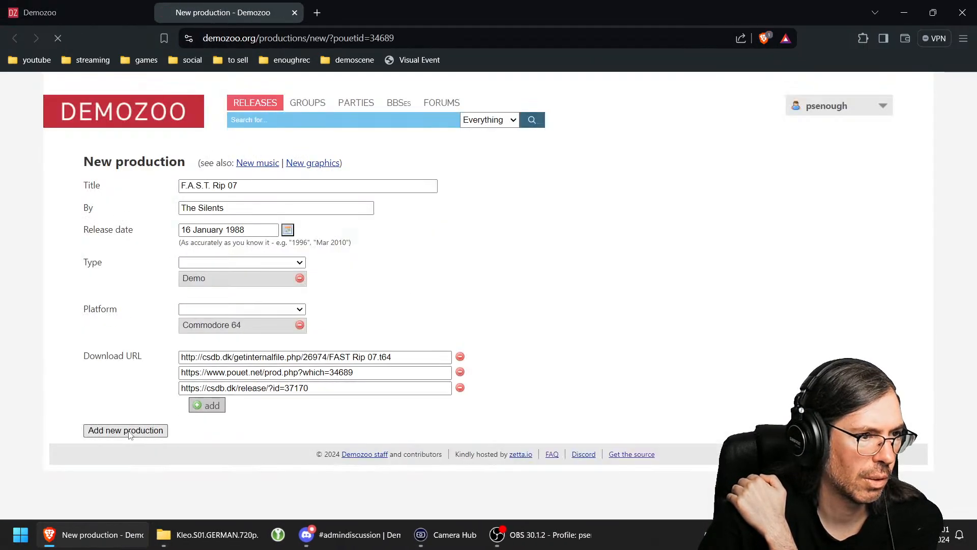
left_click(295, 13)
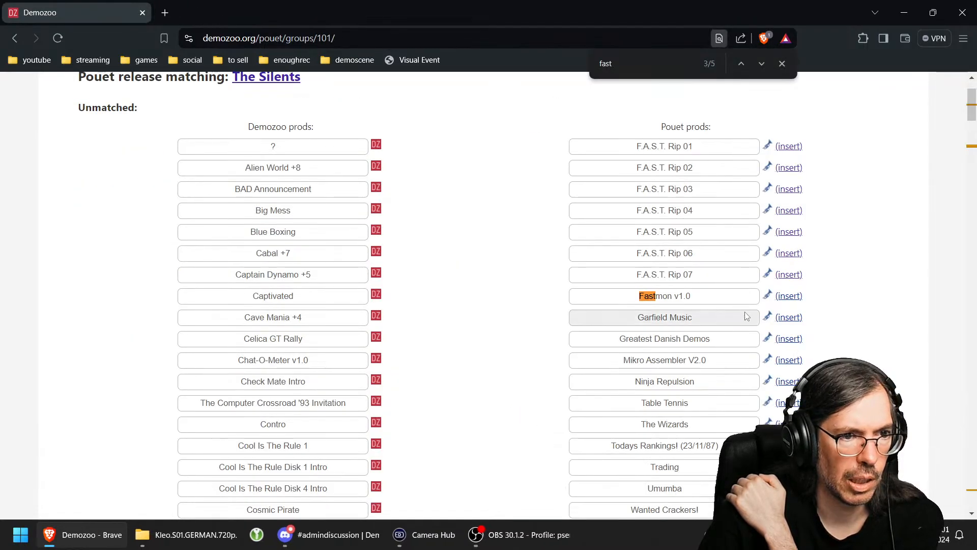
Step: Search the matching page for "fastmon" and add the Amiga tool Fastmon v1.0 as a new production
type("mon")
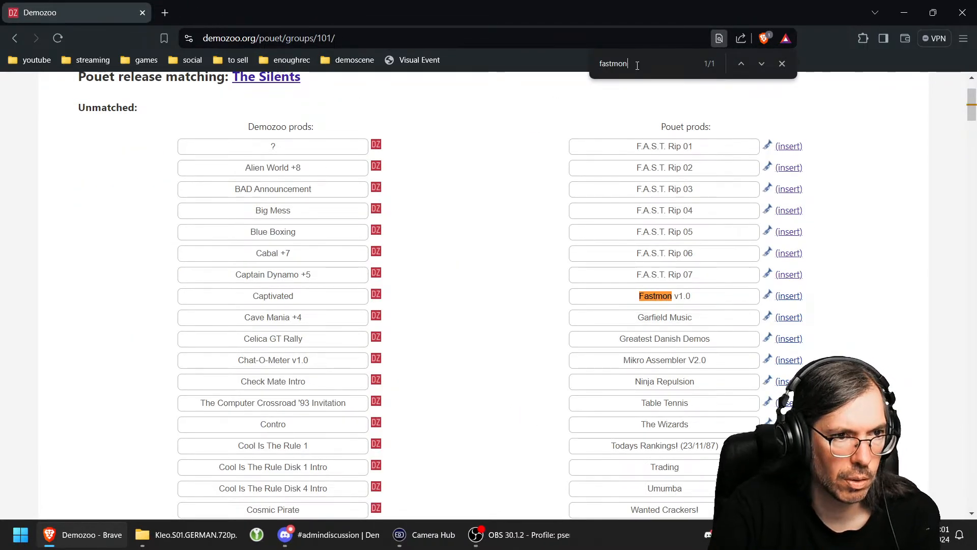
left_click(789, 296)
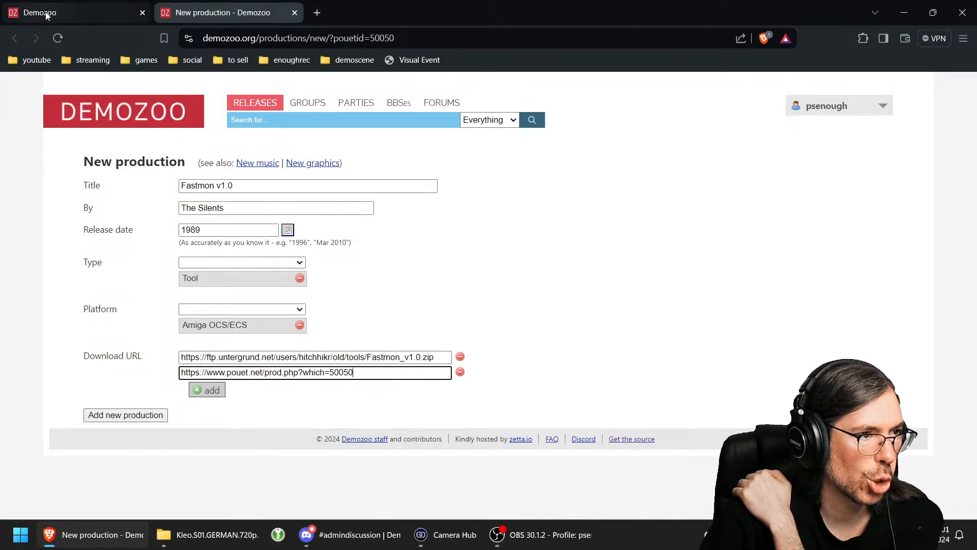
left_click(143, 412)
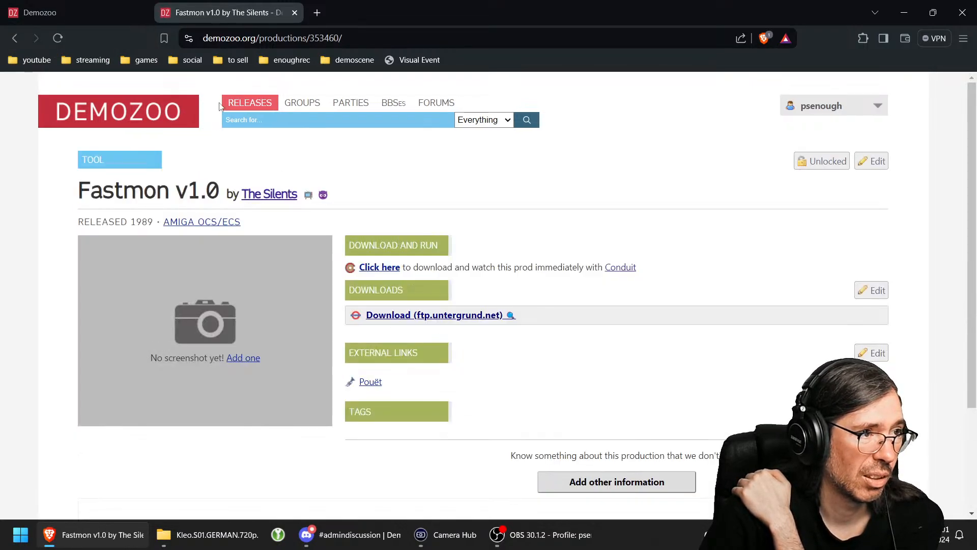
left_click(97, 541)
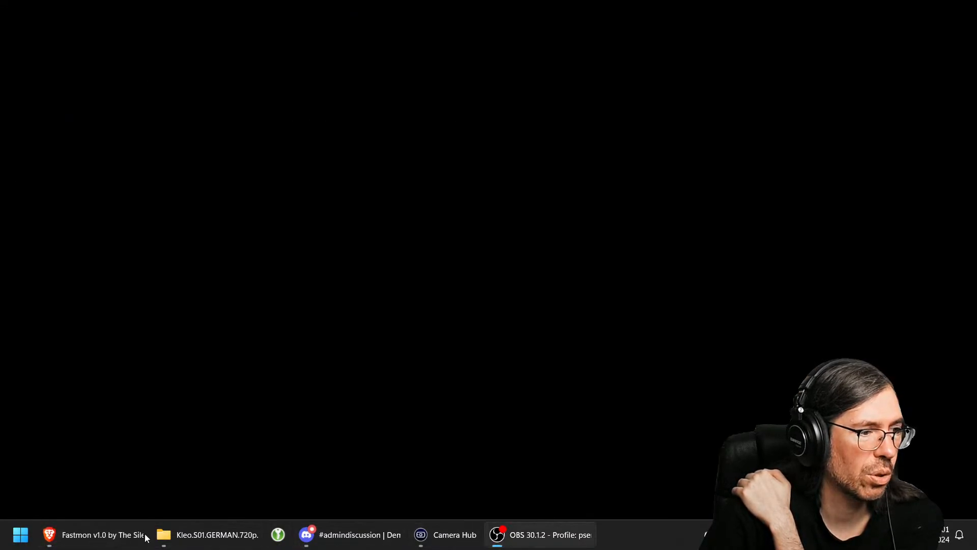
left_click(143, 541)
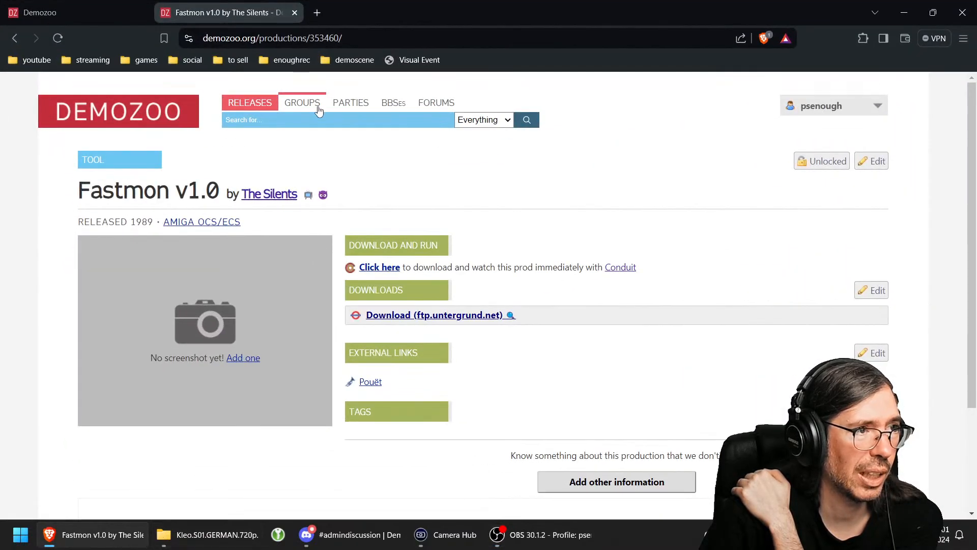
Step: Open The Silents' group page from the Pouet matching page in a new tab and reload the matching page
left_click(56, 14)
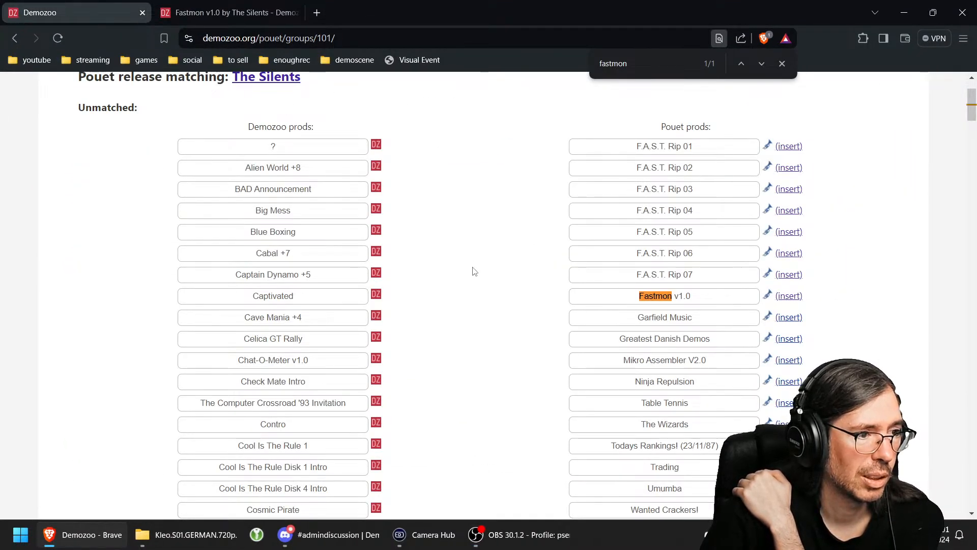
scroll(404, 183, "up", 2)
right_click(273, 164)
left_click(324, 173)
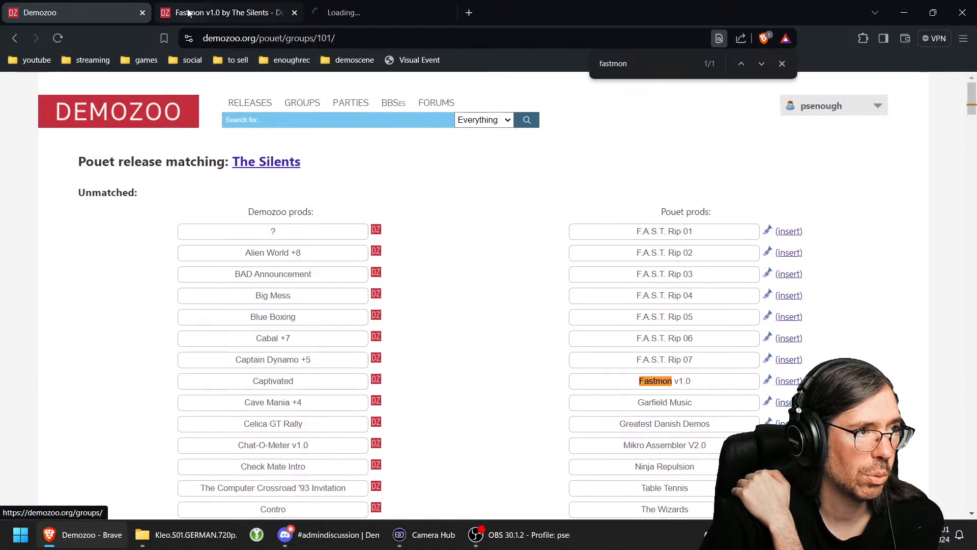
left_click(305, 103)
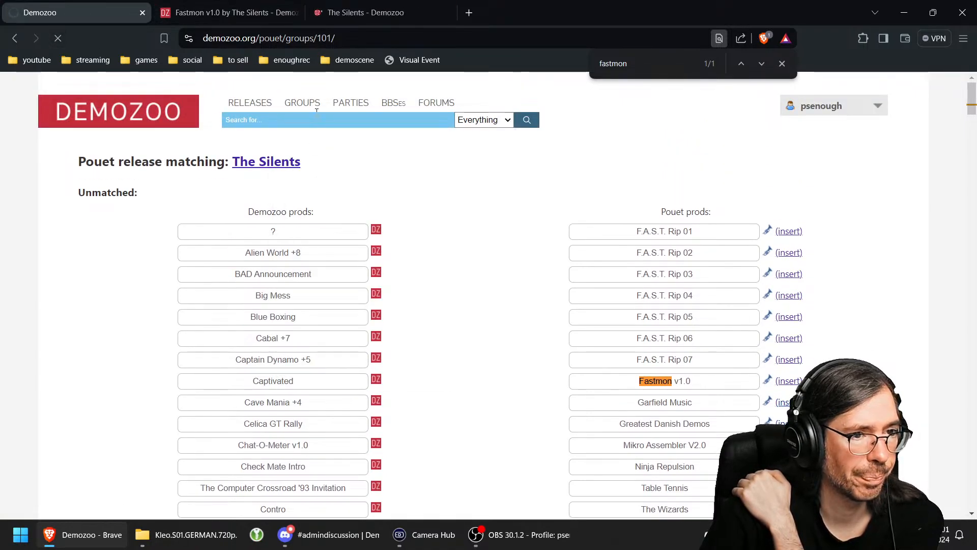
Step: Search The Silents' group page for "fastm", open the Fastmon v1.0 entry and compare it with the newly added production
left_click(360, 15)
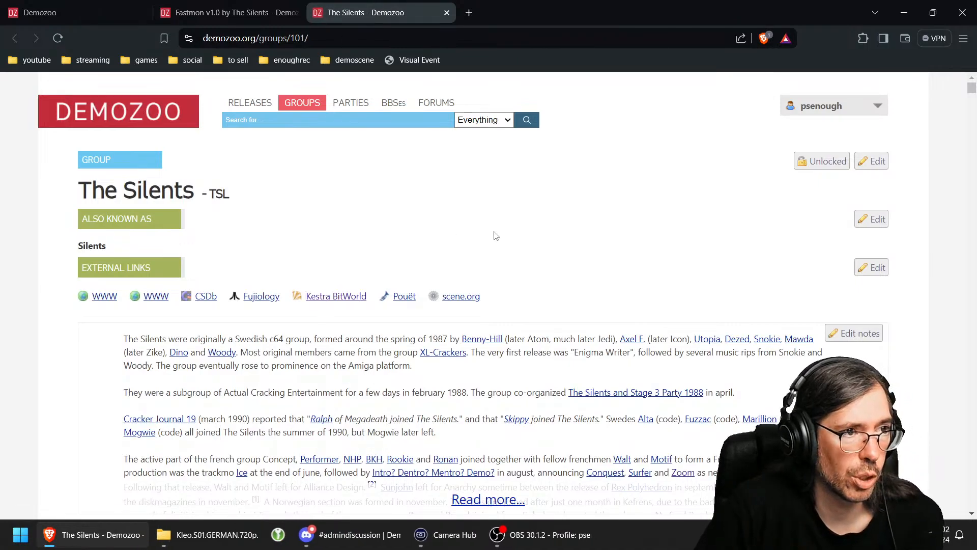
key("ctrl+f")
type("fastm")
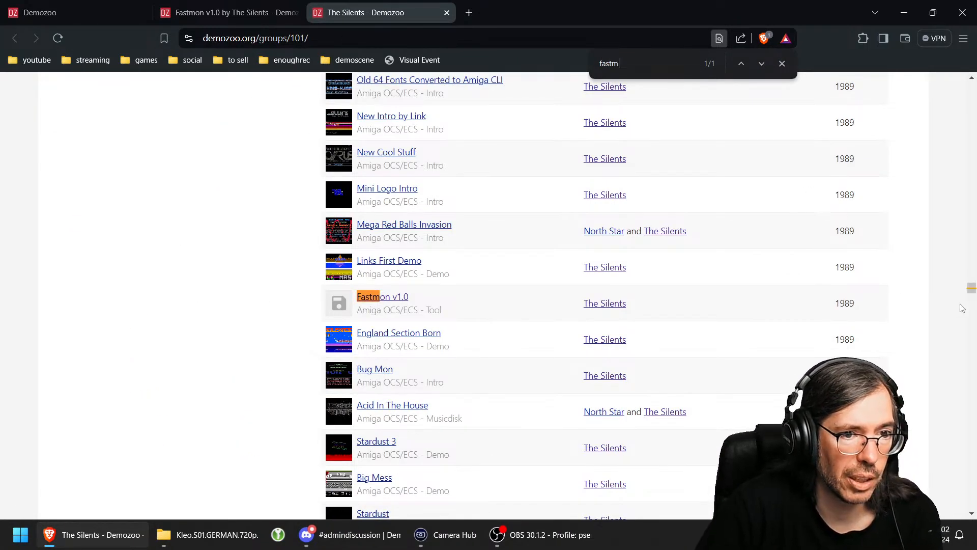
left_click(374, 301)
key("ctrl+shift+Tab")
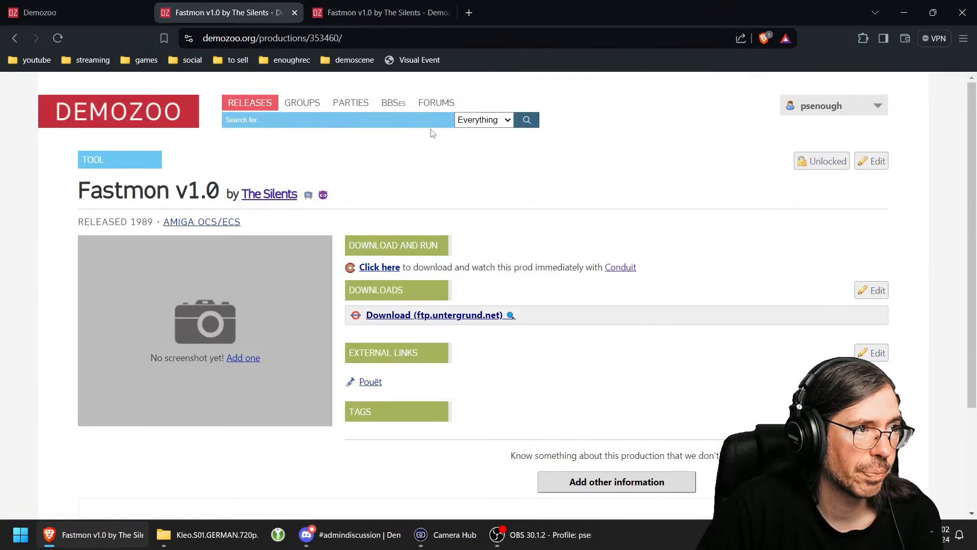
left_click(356, 15)
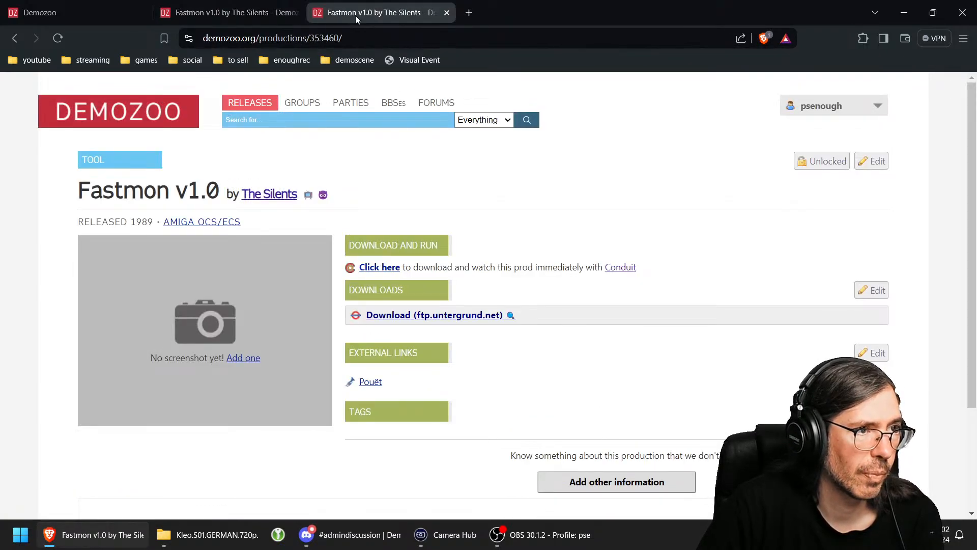
Step: Open The Silents' Kestra BitWorld page from the group's external links and show 200 releases per page
left_click(17, 36)
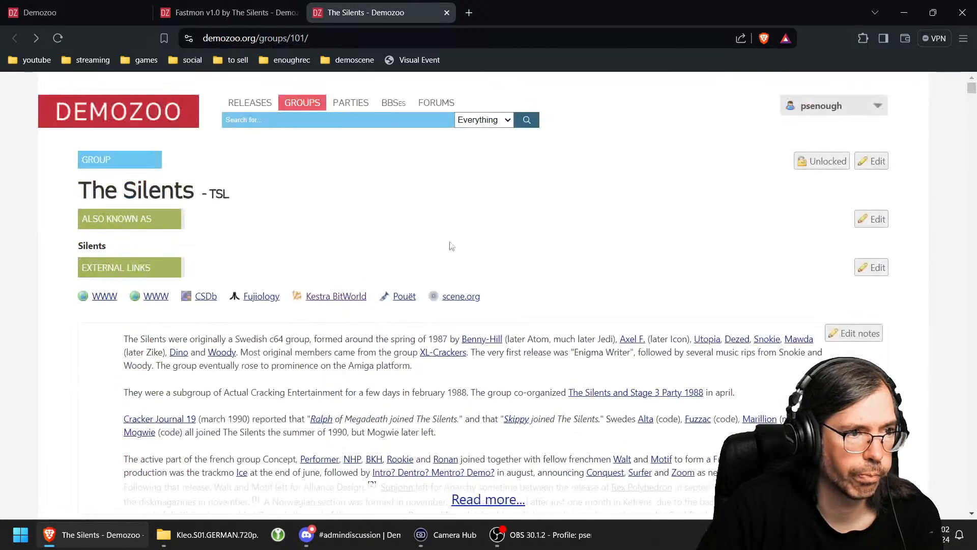
left_click(329, 300)
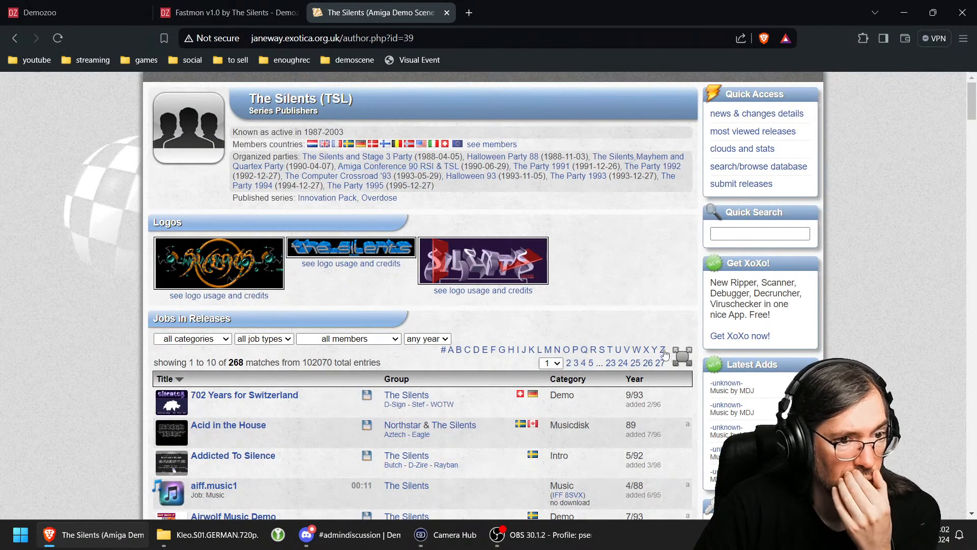
left_click(662, 352)
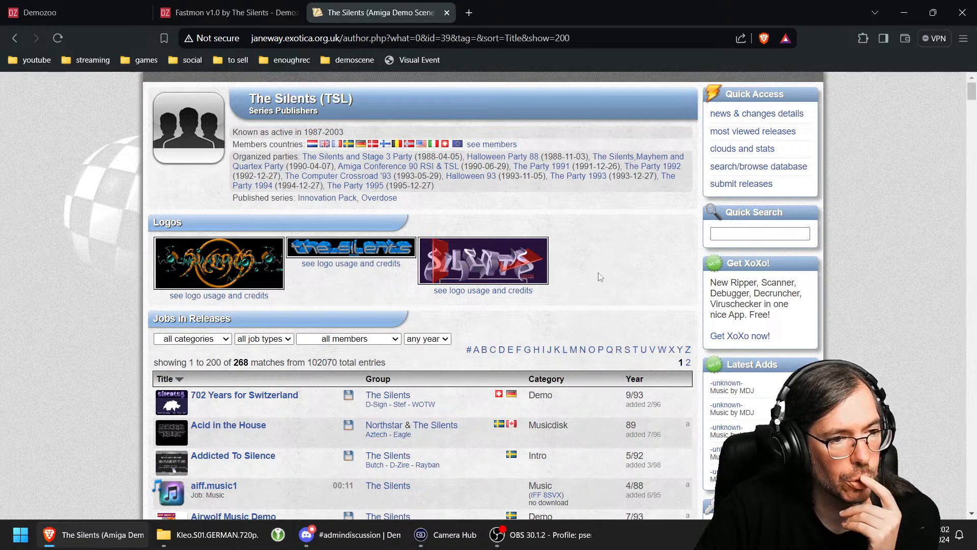
Step: Search the Kestra BitWorld release list for "fastmon", then return to the Fastmon v1.0 production page to check its download link
key("ctrl+f")
type("fast")
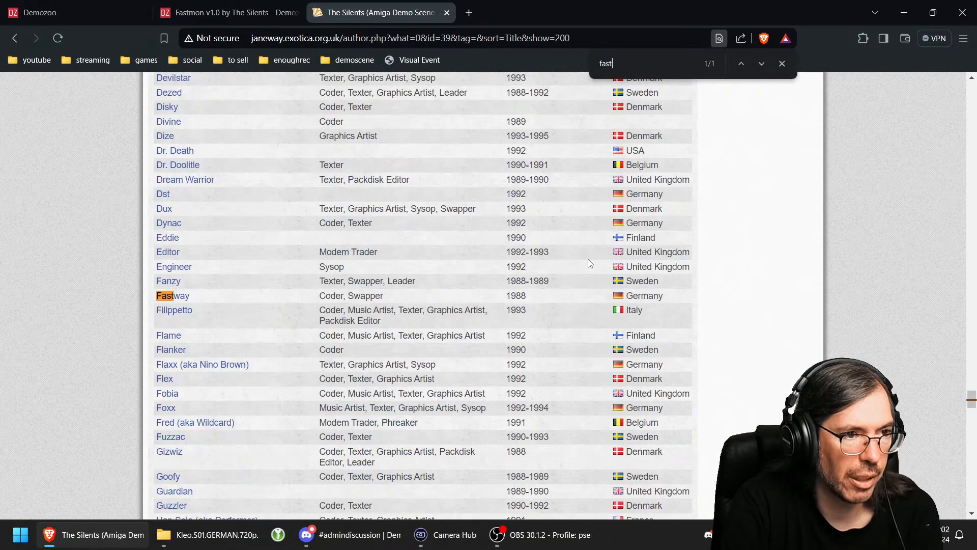
type("mon")
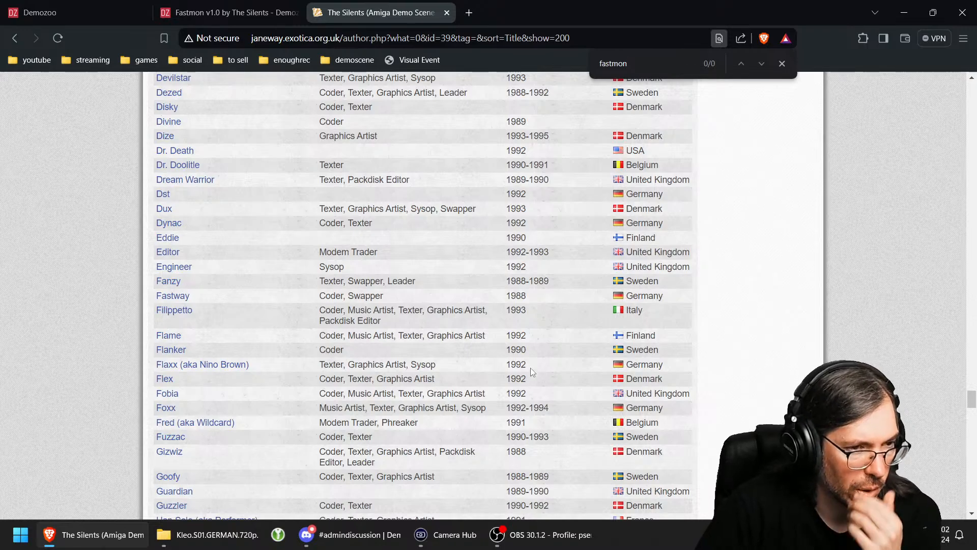
scroll(530, 367, "up", 15)
scroll(517, 363, "up", 15)
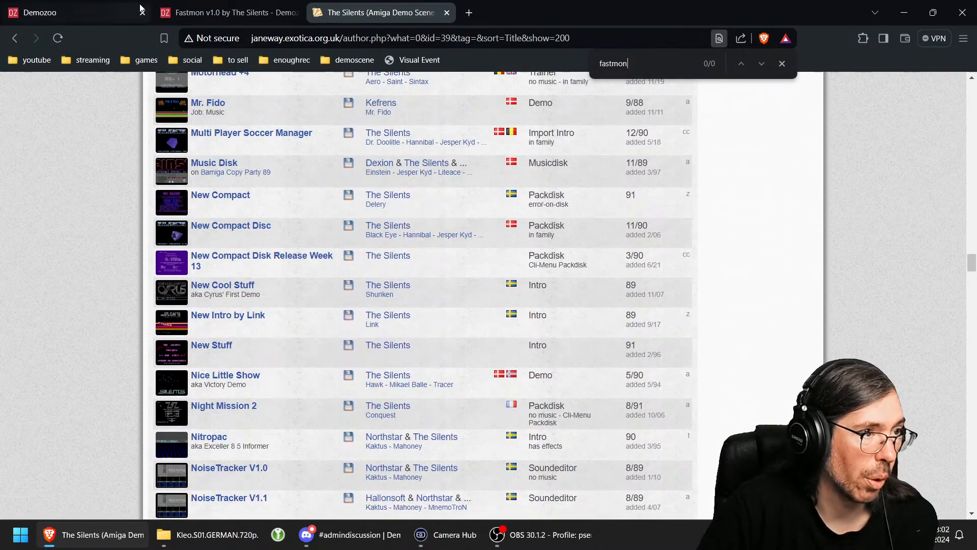
left_click(218, 13)
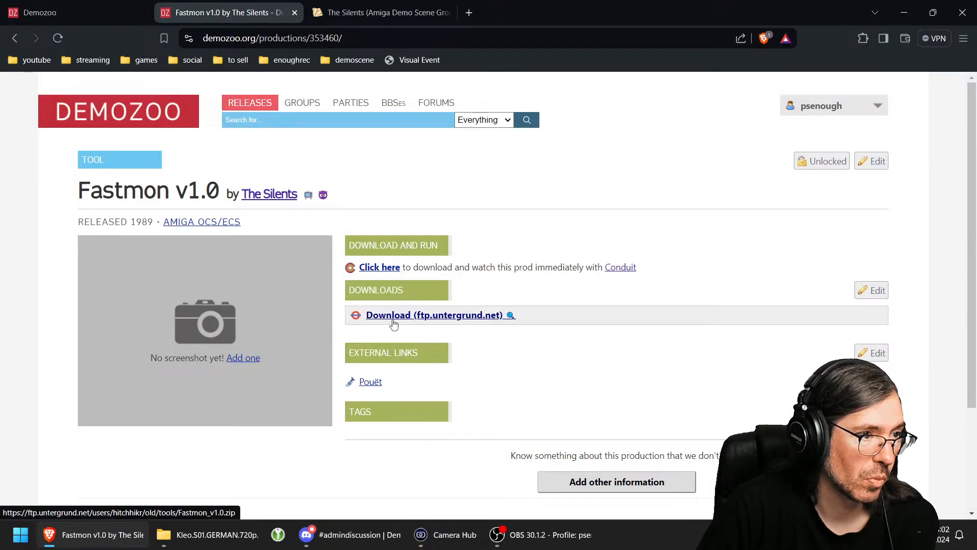
Step: Find Garfield Music among the unmatched Pouet prods, add it as a new production and close the finished production pages
left_click(82, 13)
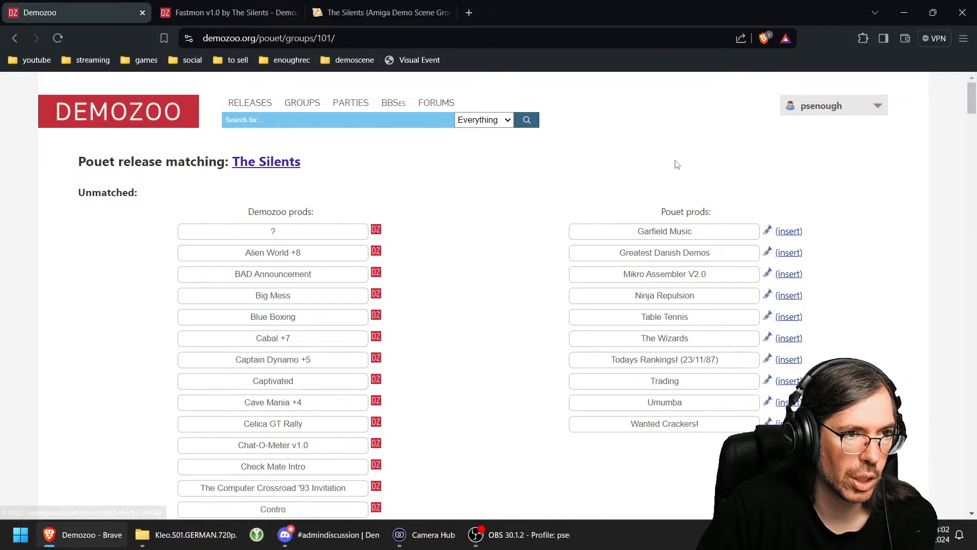
key("ctrl+f")
type("garfiel")
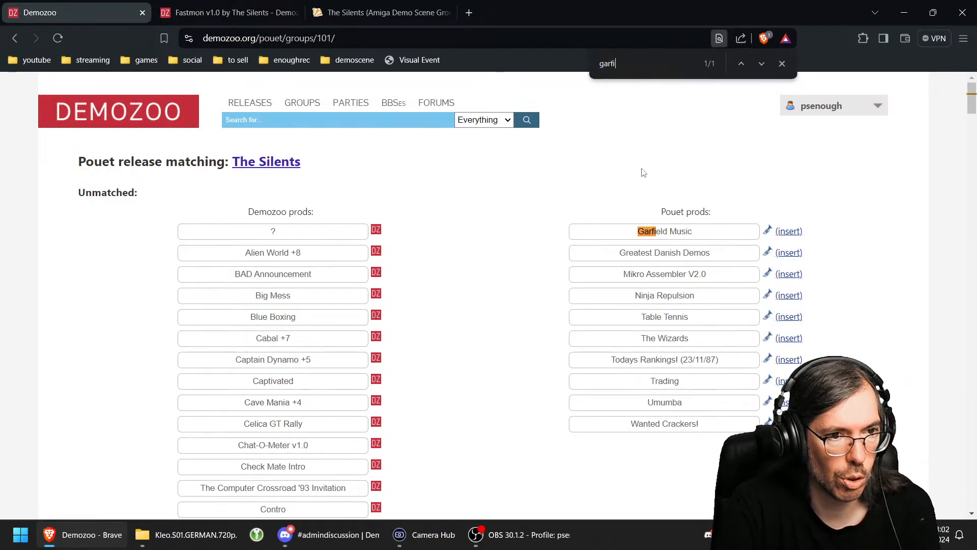
left_click(788, 231)
left_click(110, 431)
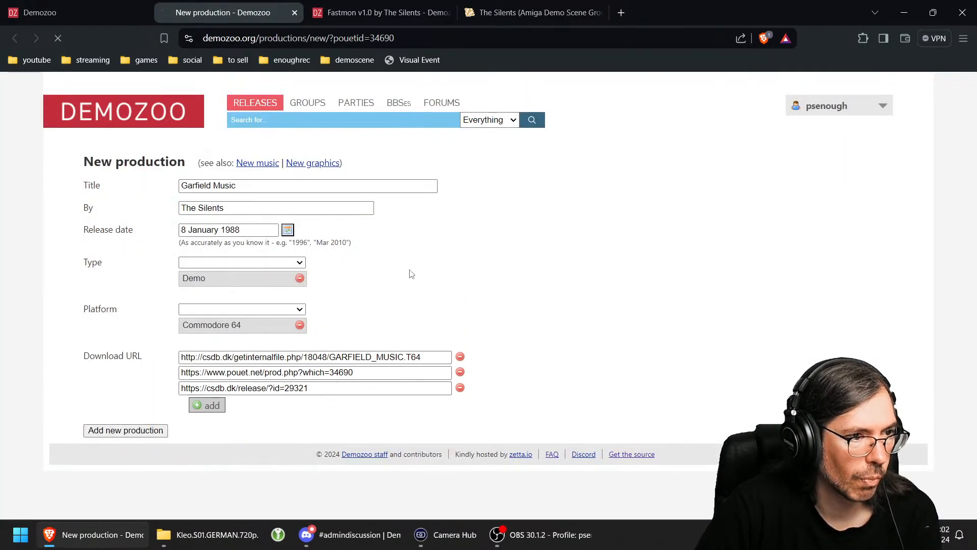
left_click(294, 13)
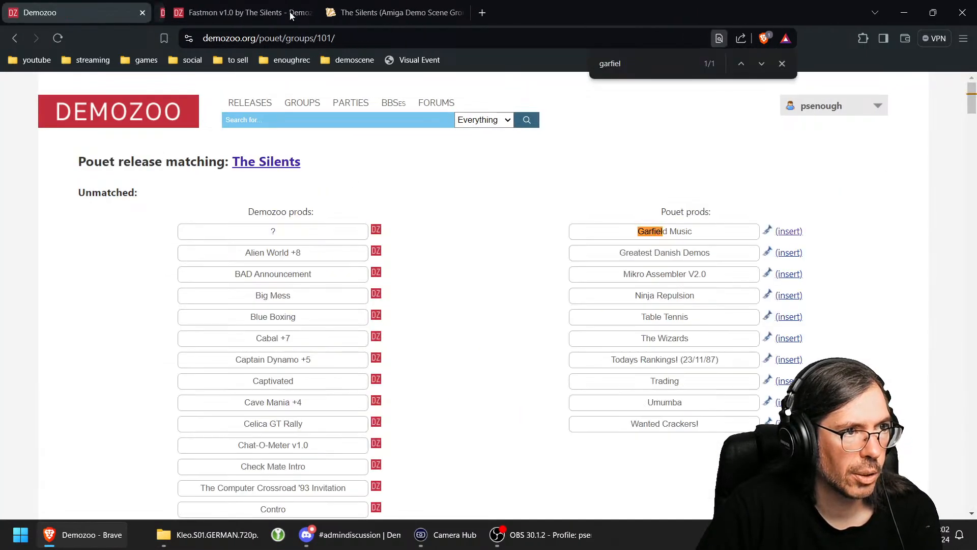
left_click(294, 13)
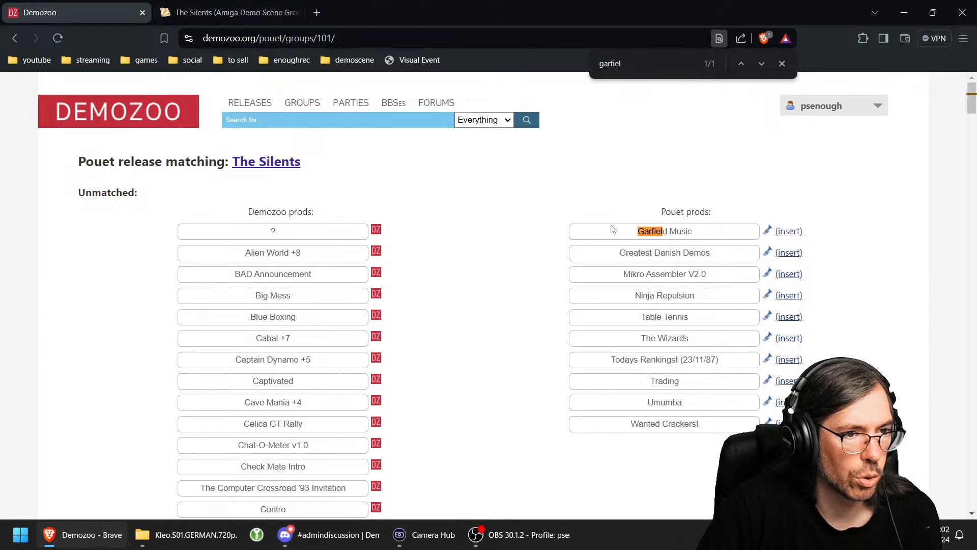
Step: Open the Pouet page of the unmatched Greatest Danish Demos and examine its release details and screenshot
right_click(768, 255)
left_click(794, 265)
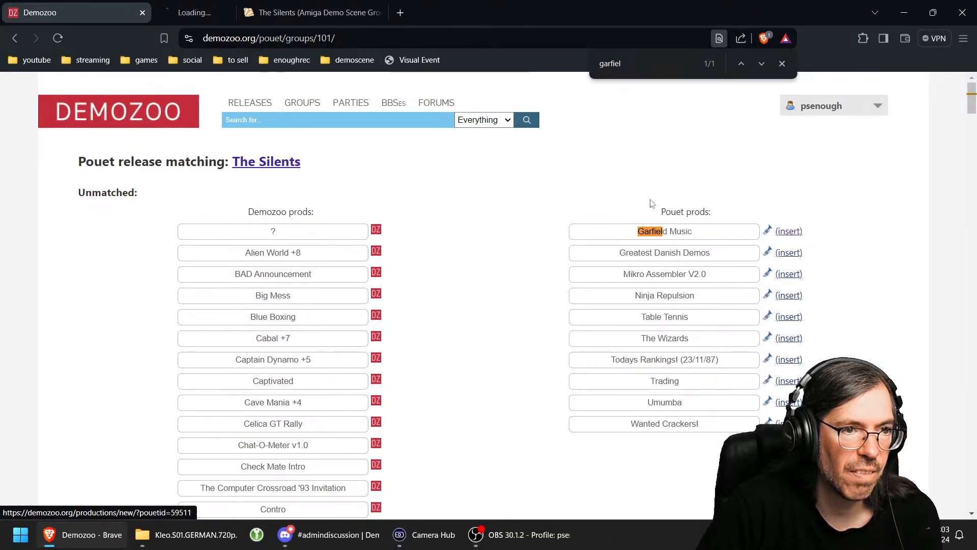
left_click(223, 16)
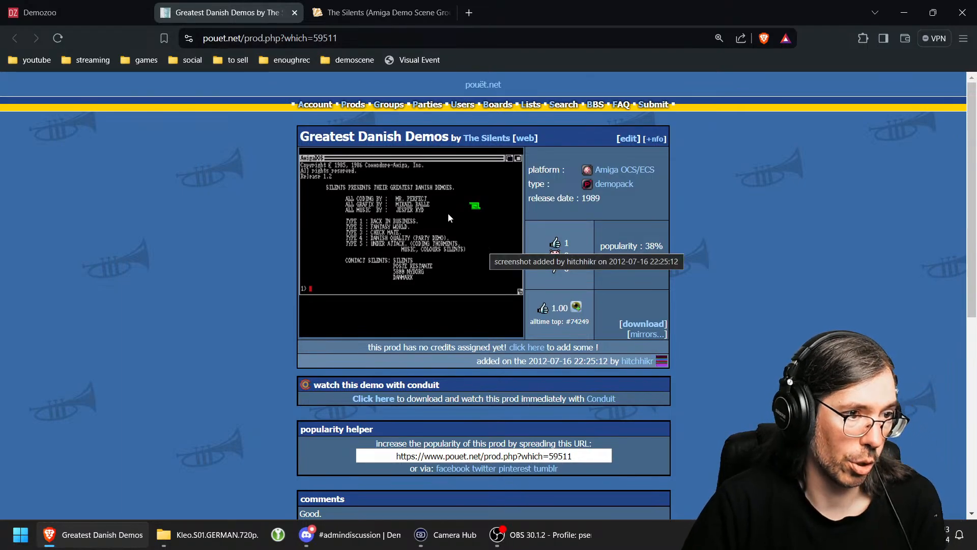
Step: Search the release matching page for "greatest" and match Demozoo's Their Greatest Danish Demoes with Pouet's Greatest Danish Demos
left_click(48, 19)
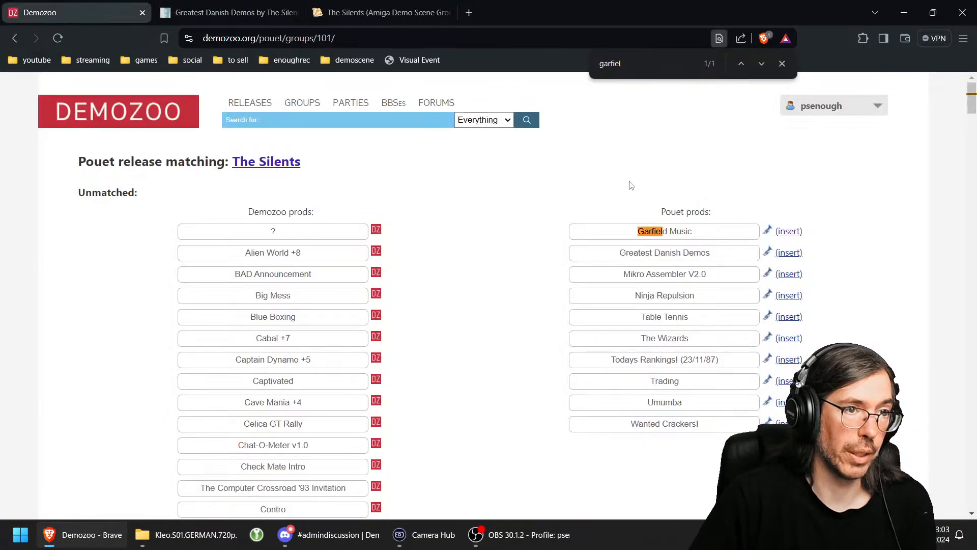
type("greatest")
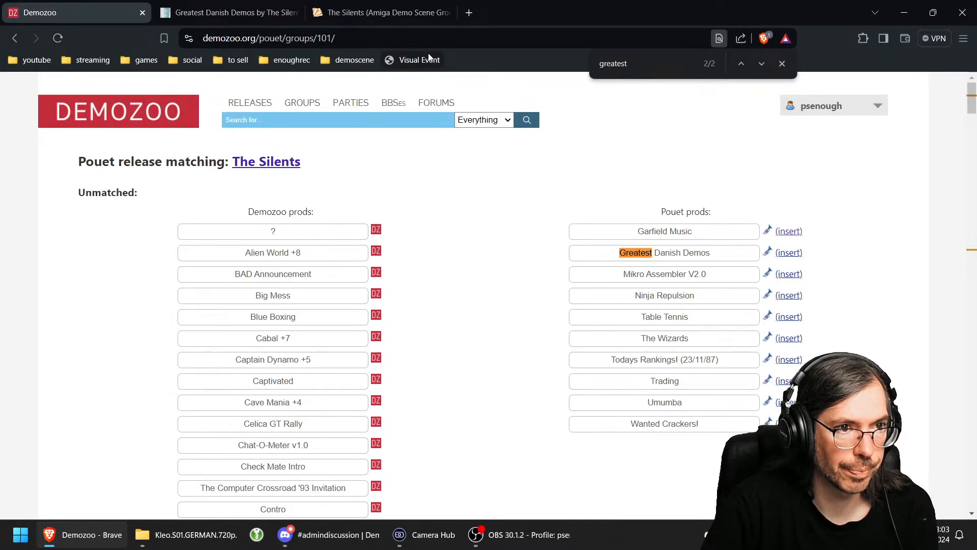
key("Return")
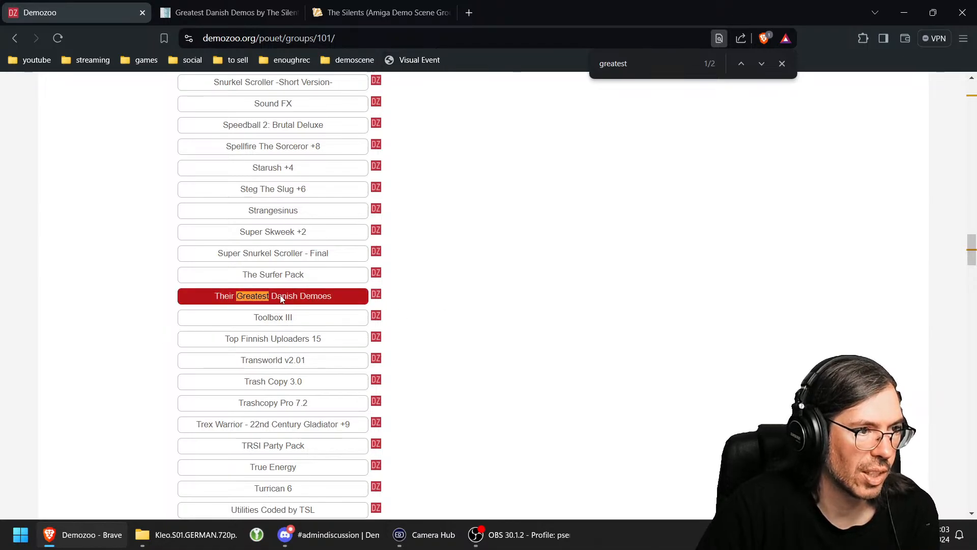
scroll(565, 331, "up", 7)
scroll(594, 363, "up", 20)
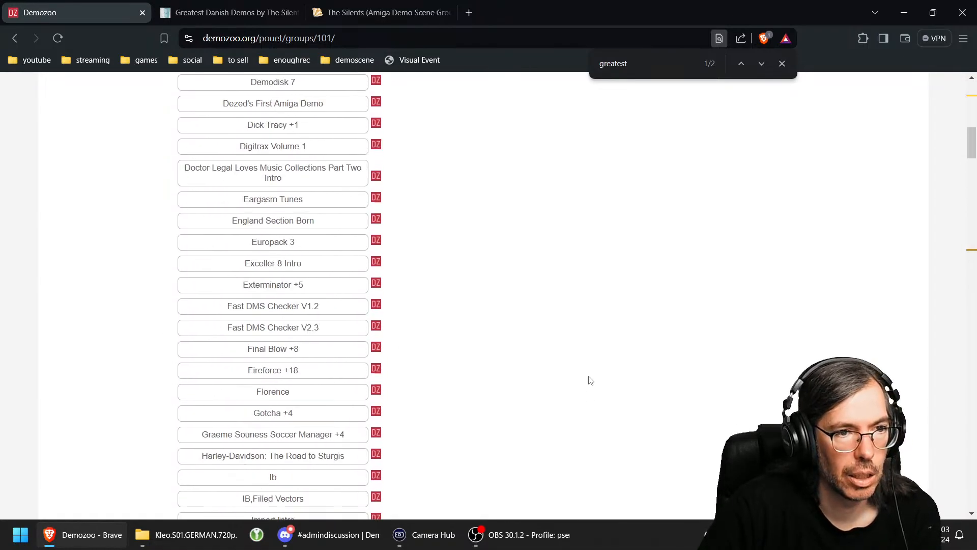
left_click(701, 259)
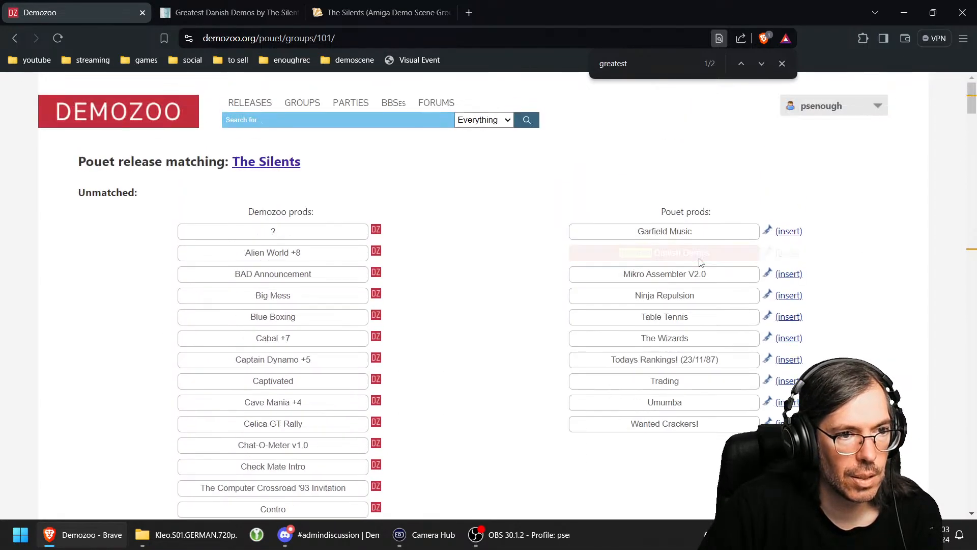
left_click(278, 13)
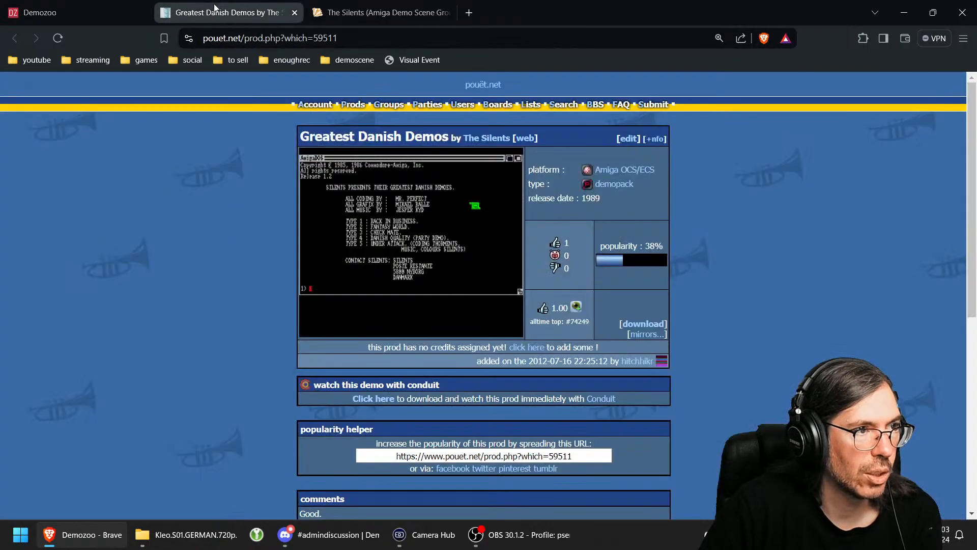
left_click(75, 12)
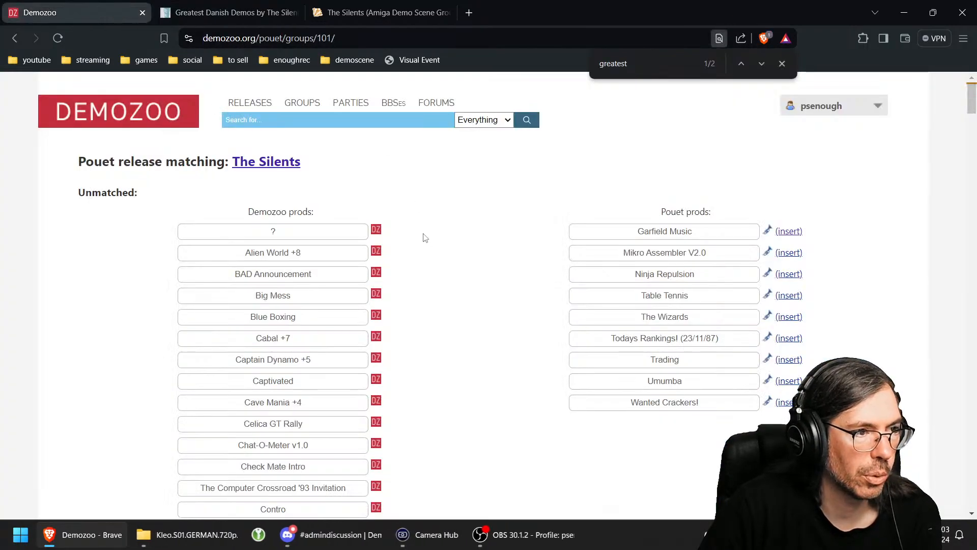
Step: Reload the release matching list and open the Demozoo page of the matched Their Greatest Danish Demoes
left_click(58, 38)
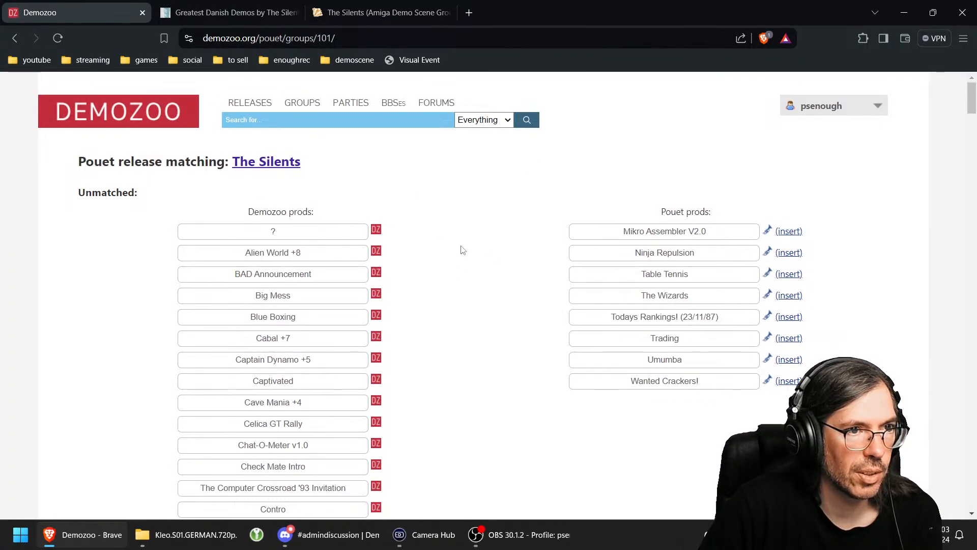
key("ctrl+f")
type("greatet")
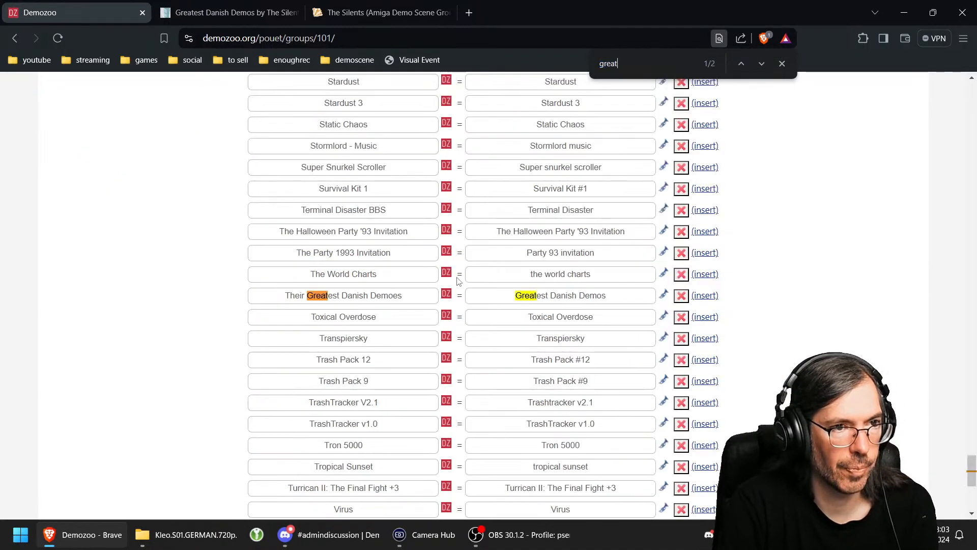
right_click(440, 300)
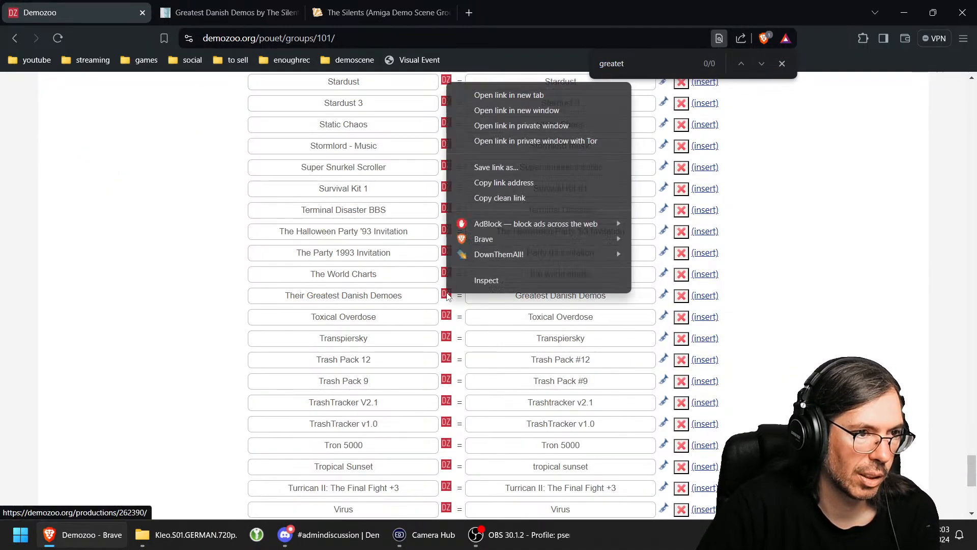
left_click(502, 93)
left_click(351, 20)
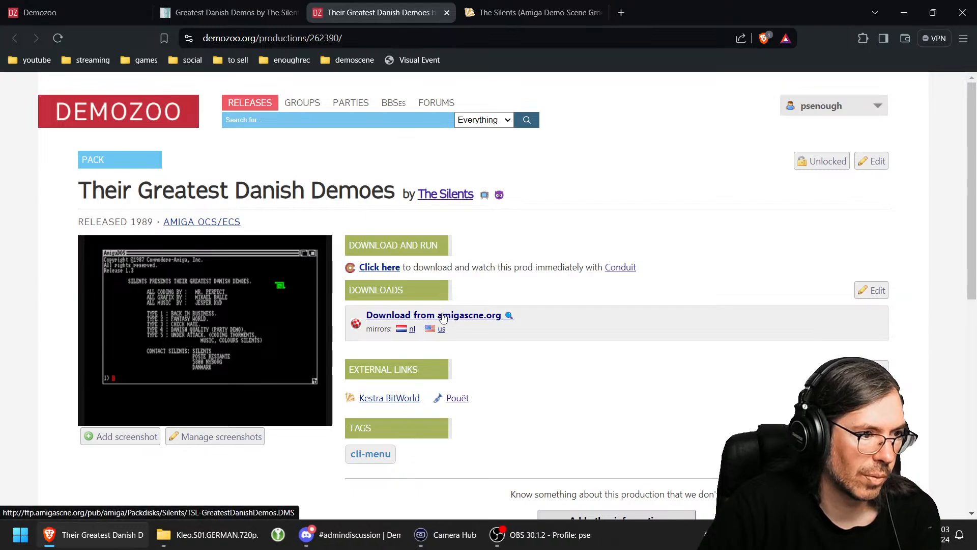
Step: Open the Kestra BitWorld entry for Their Greatest Danish Demoes and compare its title and download with the Pouet and Demozoo pages
right_click(381, 400)
left_click(451, 200)
left_click(518, 11)
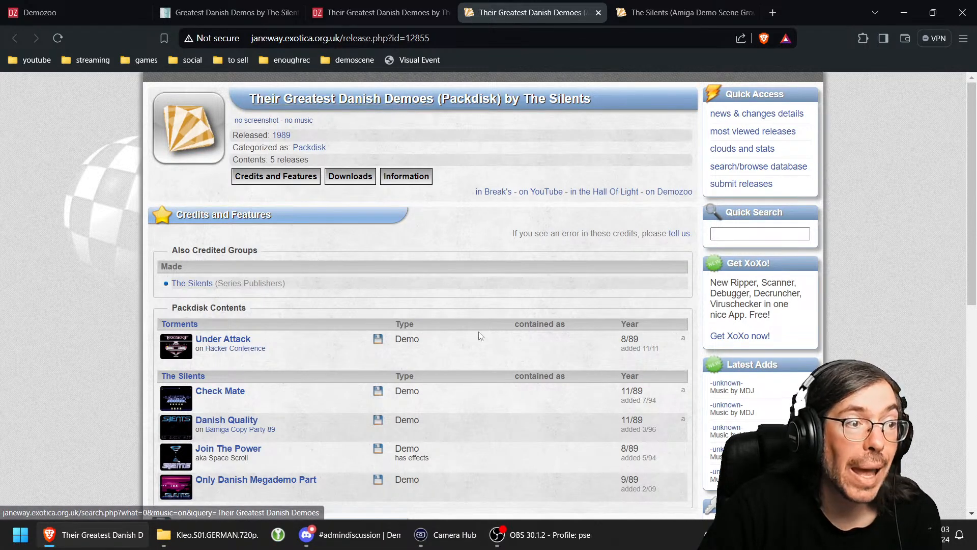
scroll(481, 334, "down", 2)
left_click(229, 12)
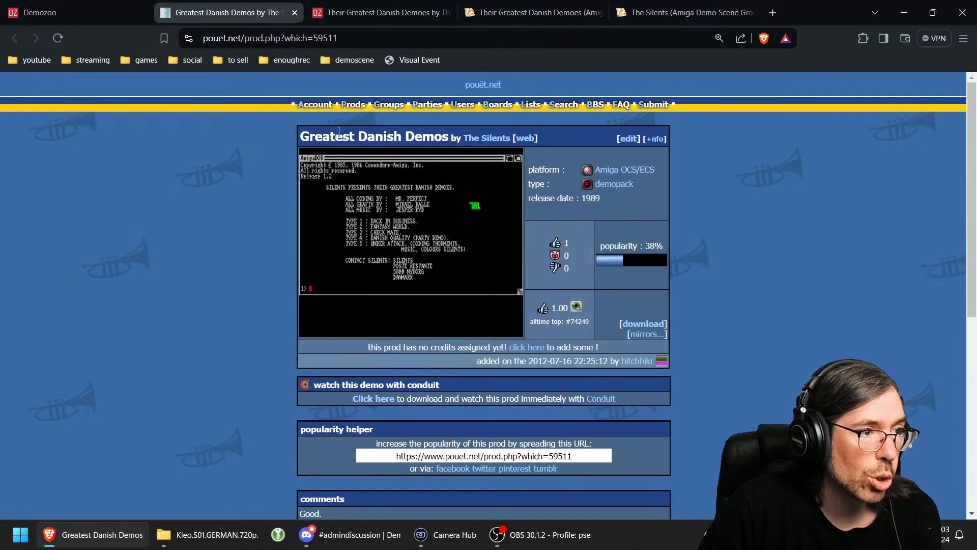
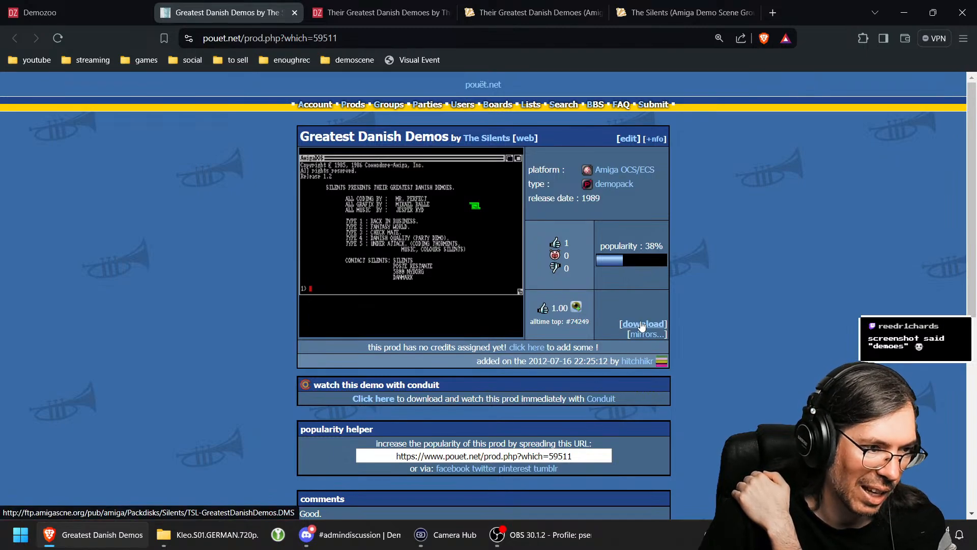
left_click(378, 12)
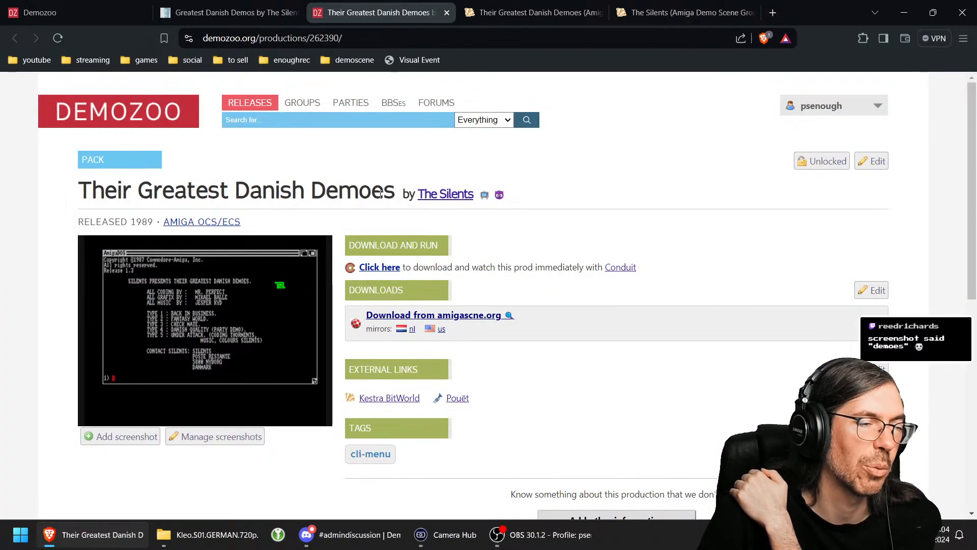
left_click_drag(339, 192, 373, 193)
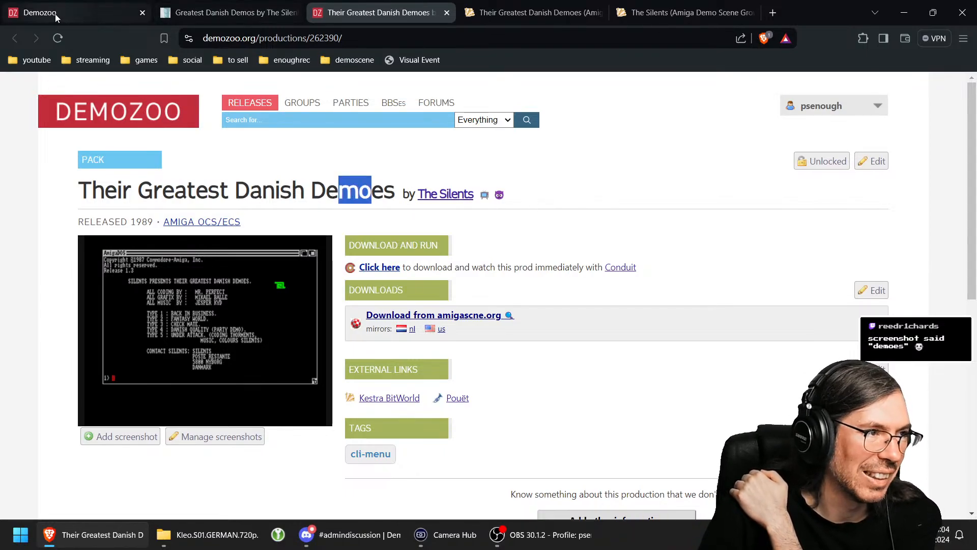
Step: Return to The Silents' release matching list and search it for "mikro"
left_click(87, 13)
scroll(775, 234, "up", 5)
scroll(775, 235, "up", 2)
left_click(782, 63)
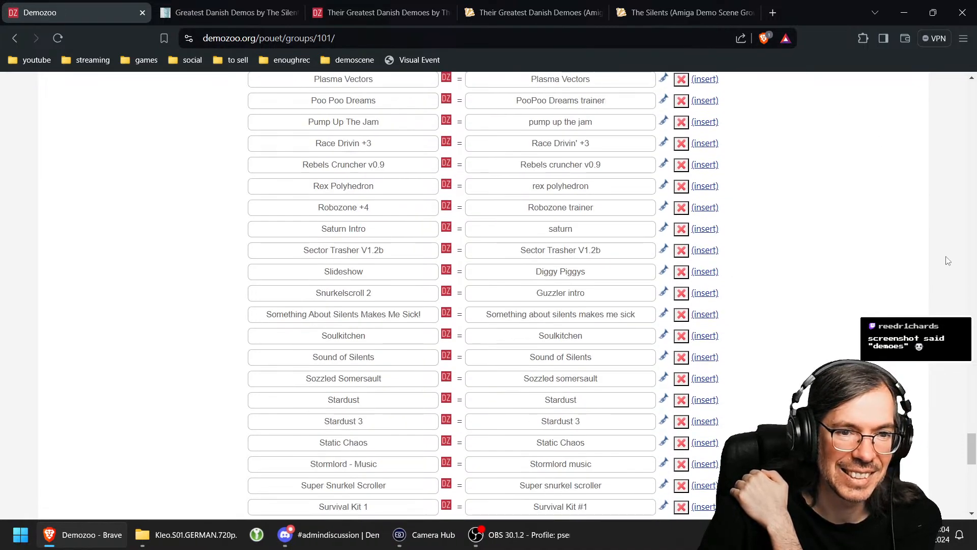
left_click_drag(972, 448, 915, 127)
scroll(146, 88, "up", 3)
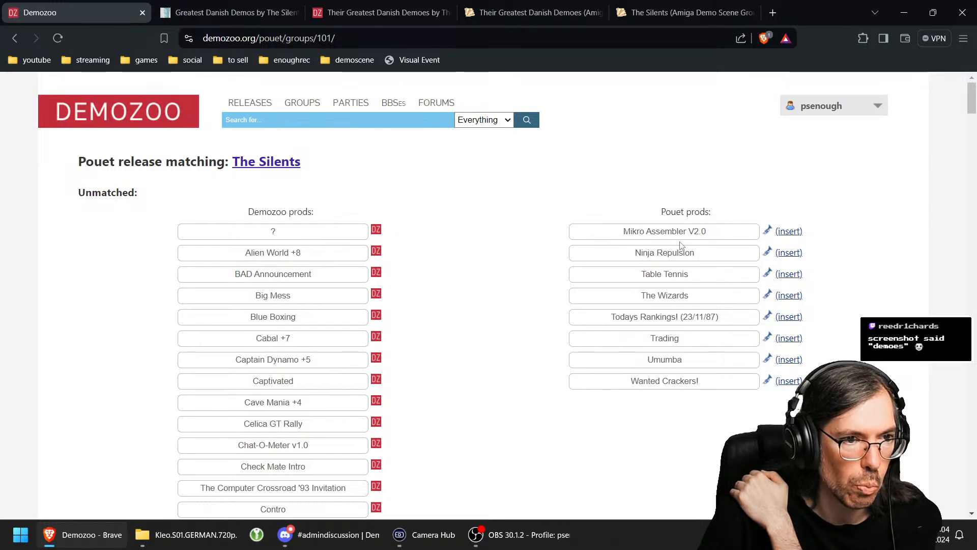
key("ctrl+f")
type("mi")
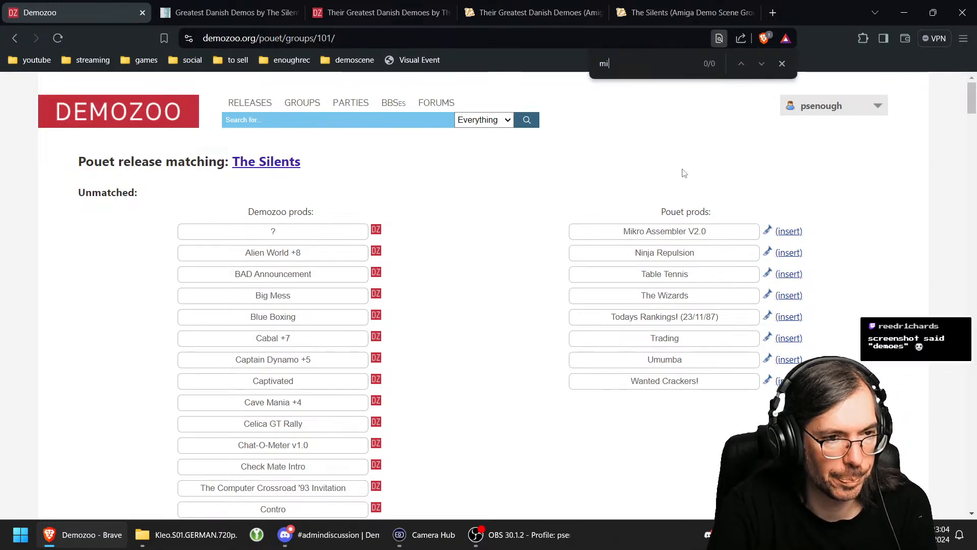
type("kro")
key("BackSpace")
type("ro")
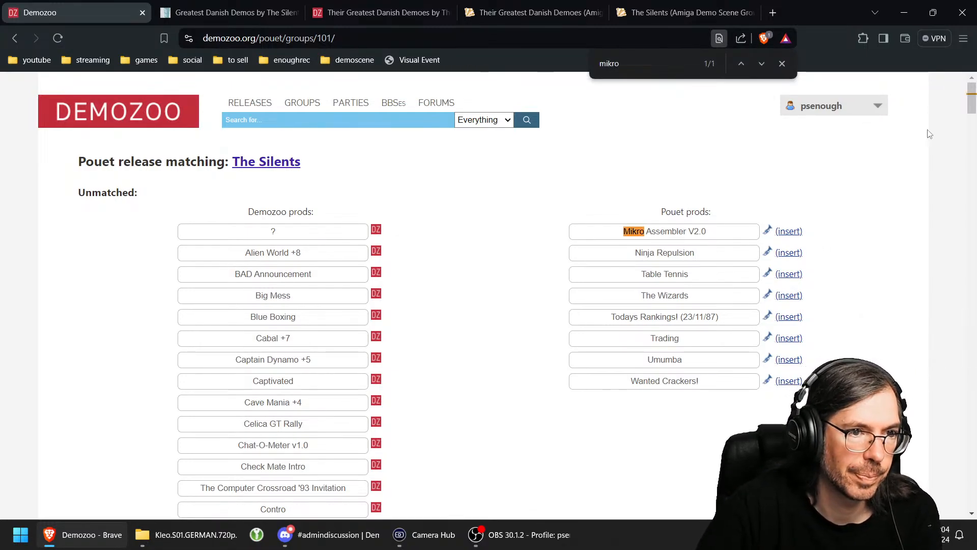
Step: Add Mikro Assembler V2.0 as a new production from its Pouet entry and close the finished production pages
left_click(786, 231)
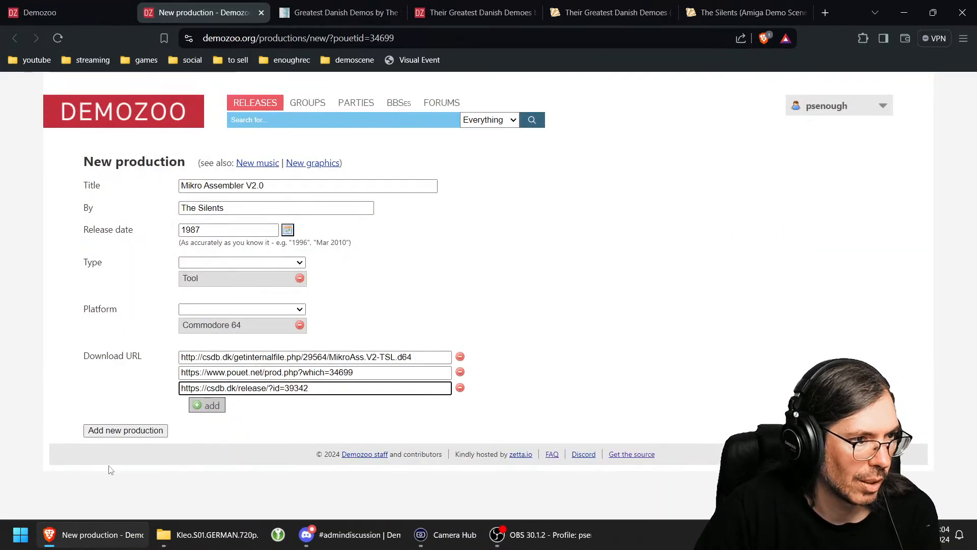
left_click(124, 431)
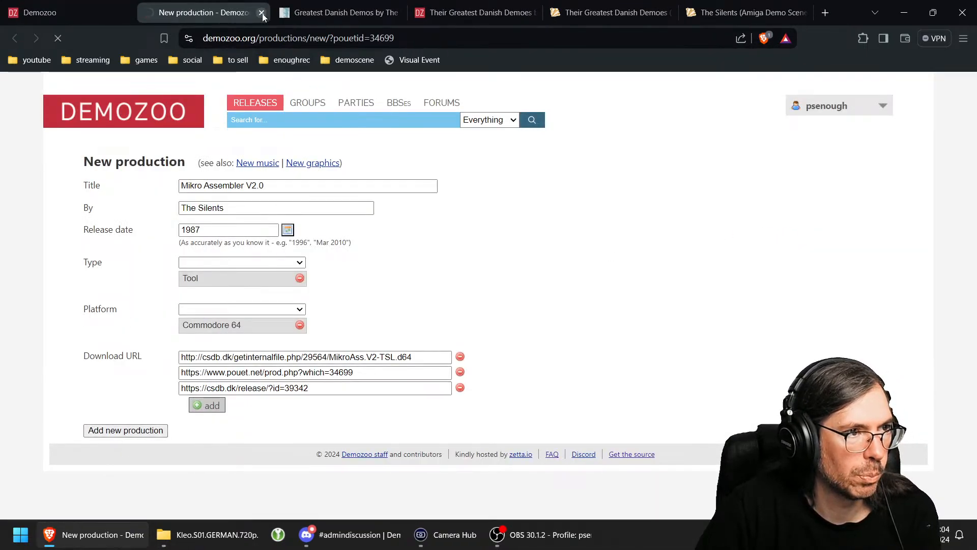
left_click(262, 13)
left_click(261, 13)
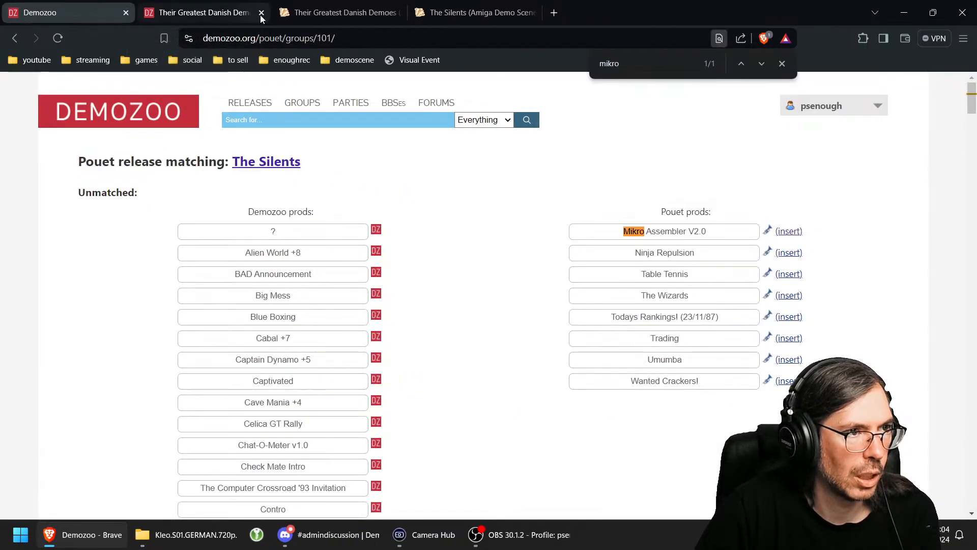
left_click(261, 13)
left_click(261, 13)
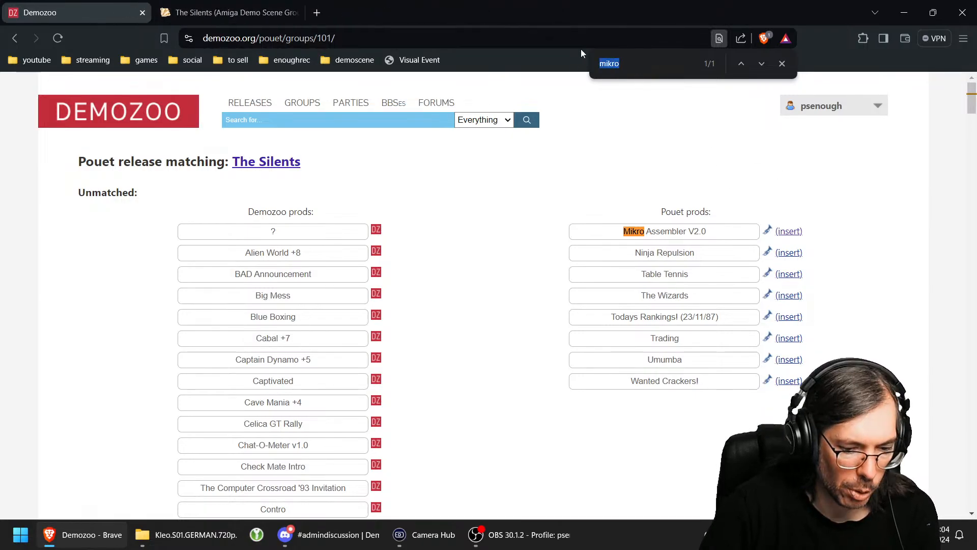
Step: Search the matching list for "ninja re", add Ninja Repulsion as a new production and close its page
type("ninja re")
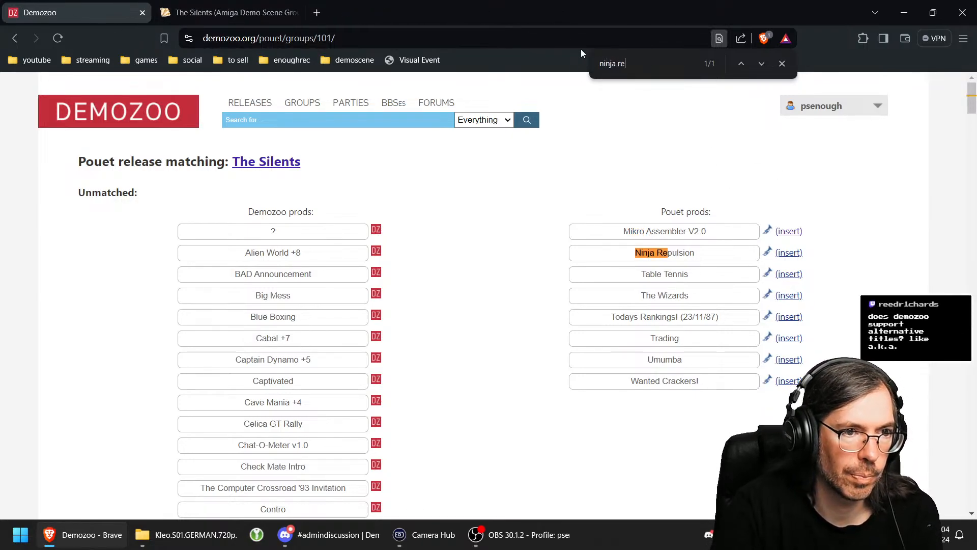
left_click(789, 253)
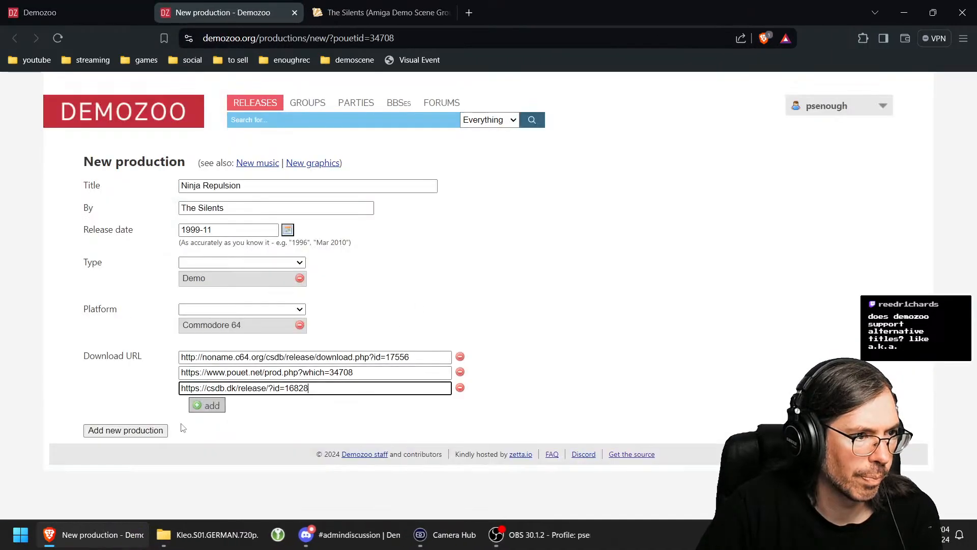
left_click(117, 432)
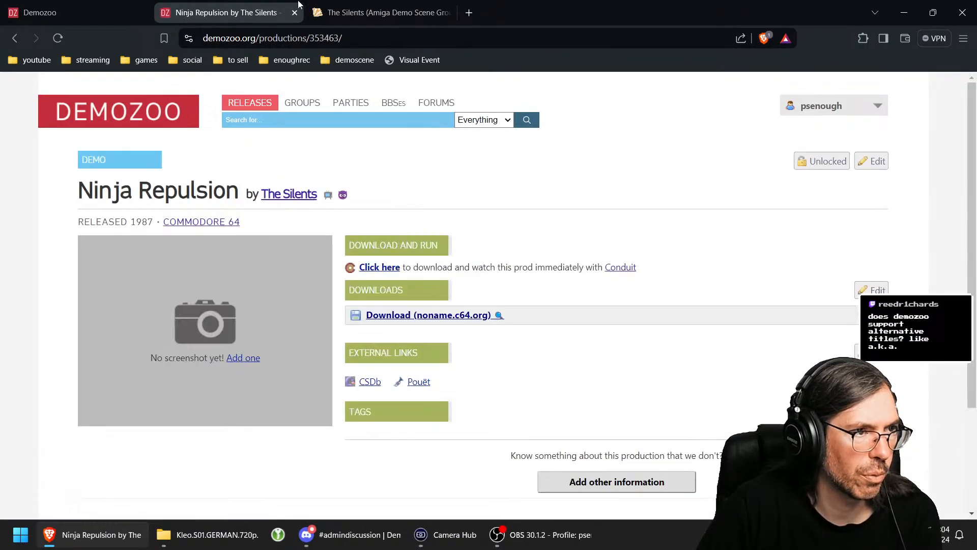
left_click(294, 13)
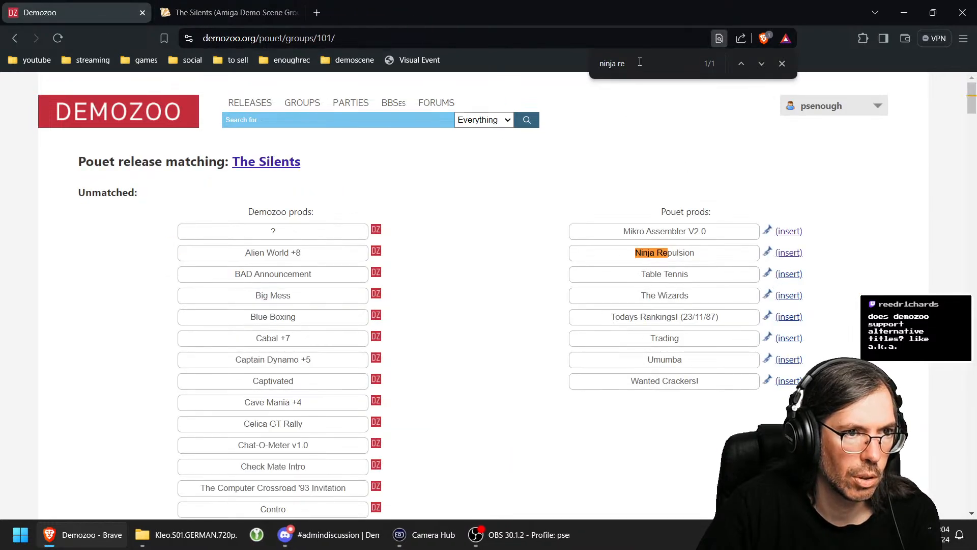
Step: Search the matching list for "table", open the new production form for Table Tennis and inspect its files.scene.org download URL
type("table")
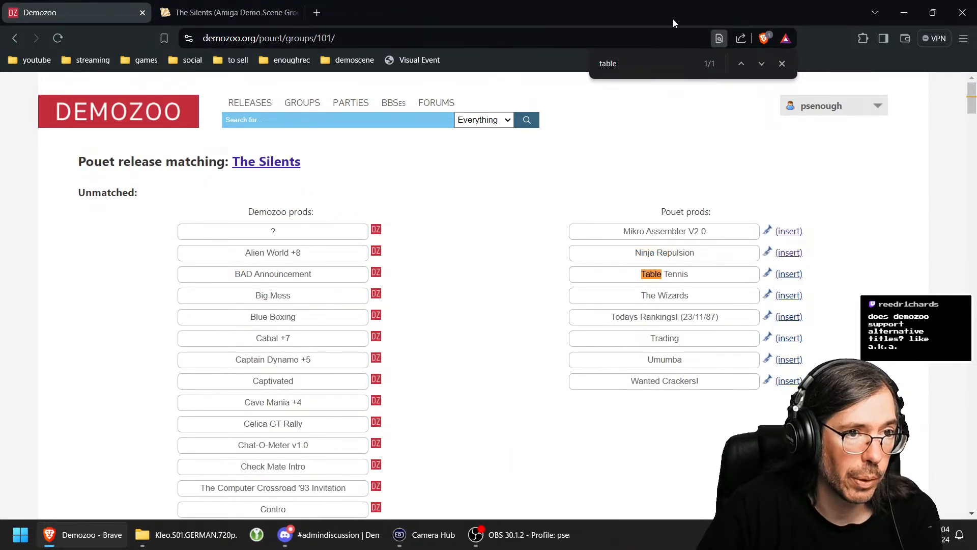
left_click(789, 274)
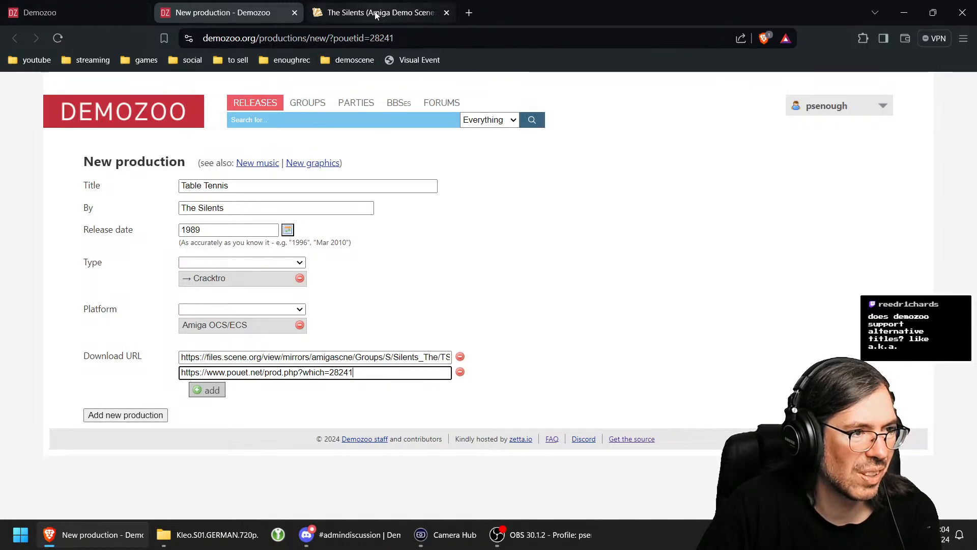
left_click_drag(408, 357, 703, 357)
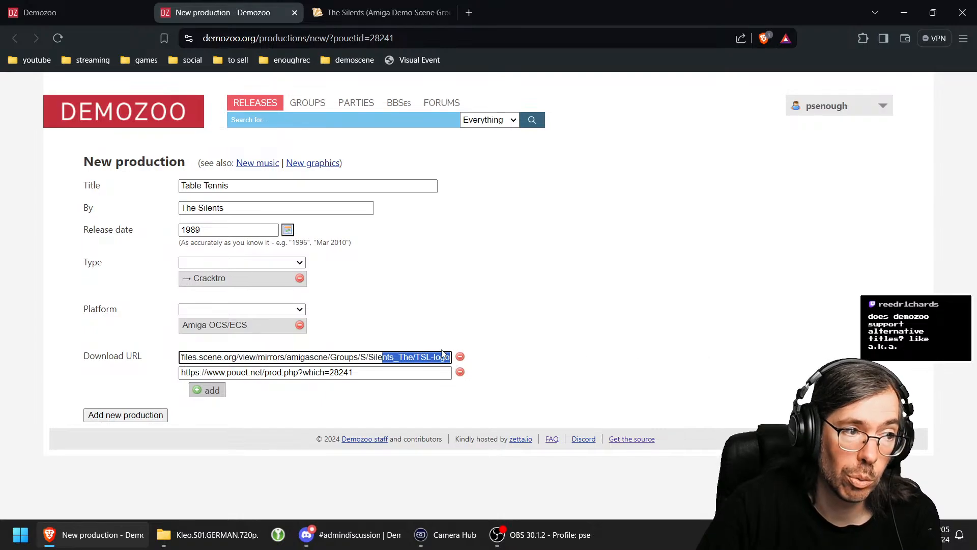
Step: Open the Pouet page of Table Tennis in a new tab and check it against the new production form and matching list
left_click(63, 9)
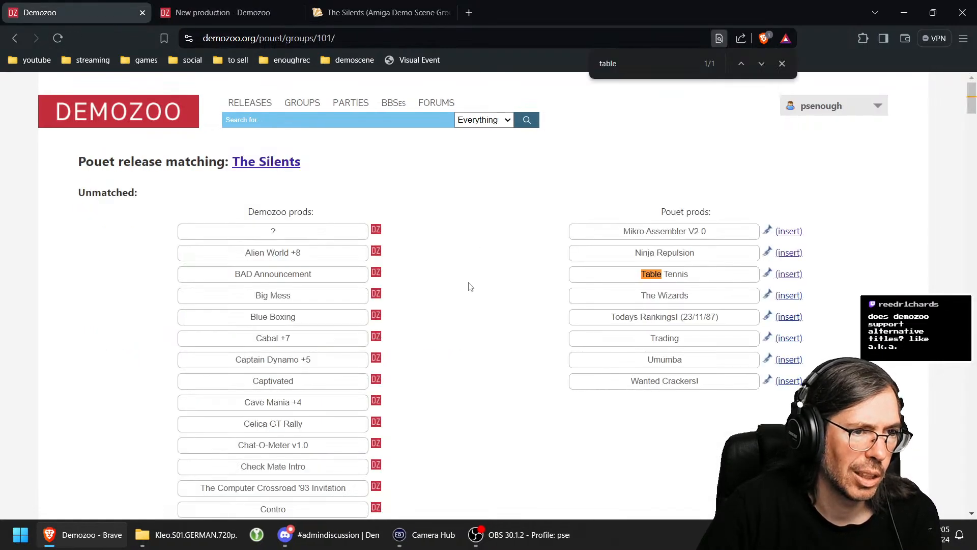
right_click(789, 274)
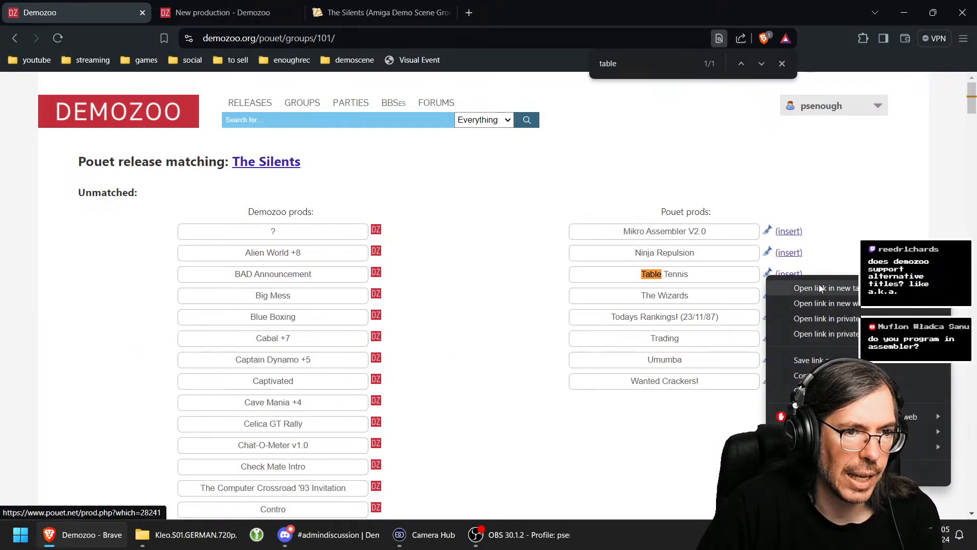
left_click(814, 286)
left_click(377, 12)
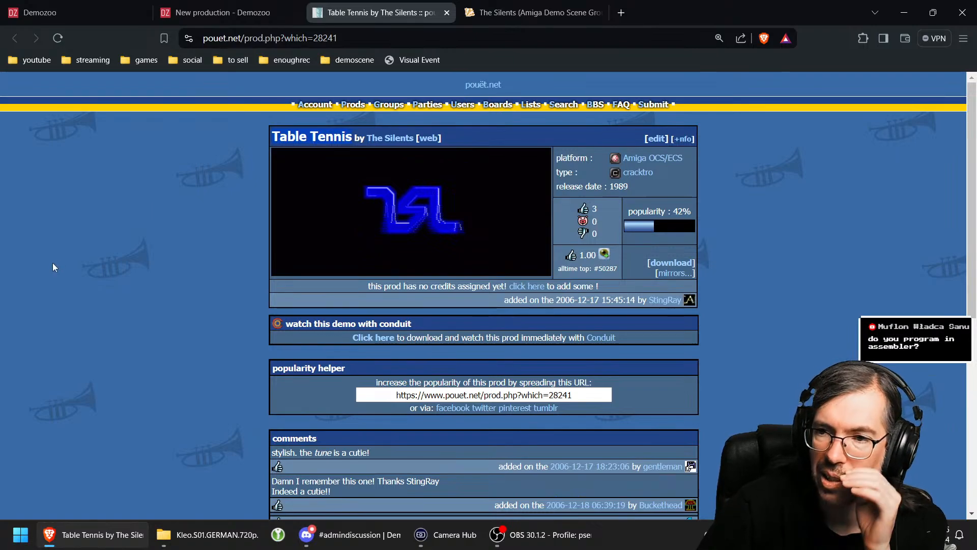
left_click(224, 14)
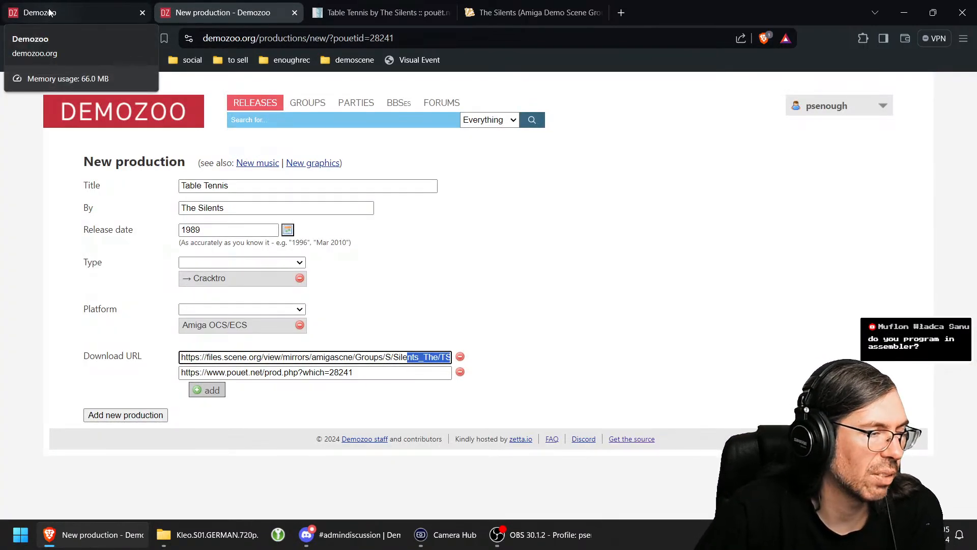
left_click(56, 14)
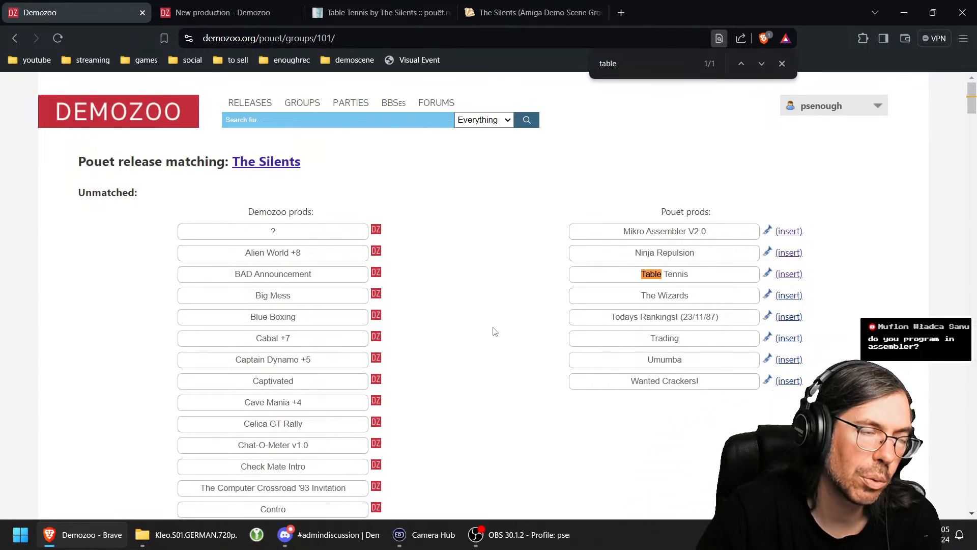
left_click(214, 12)
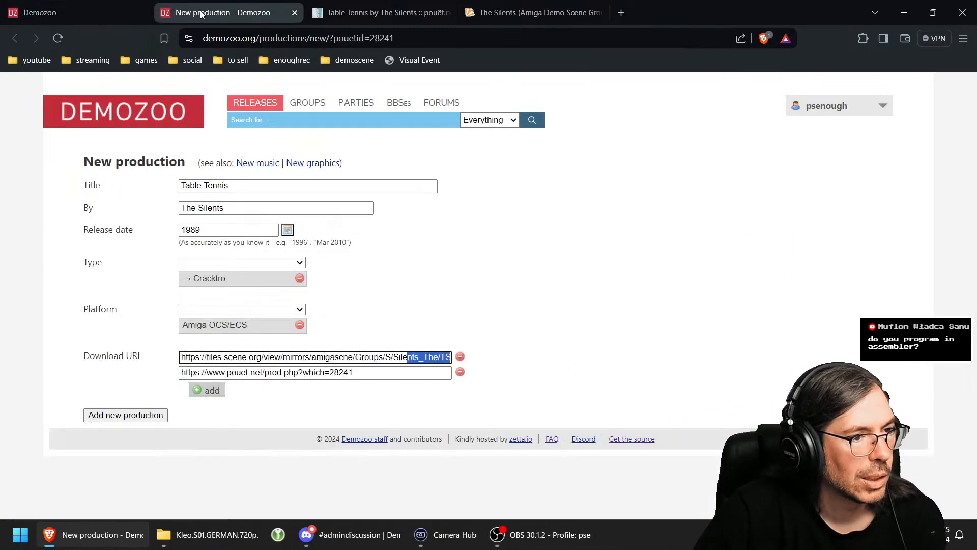
left_click(84, 13)
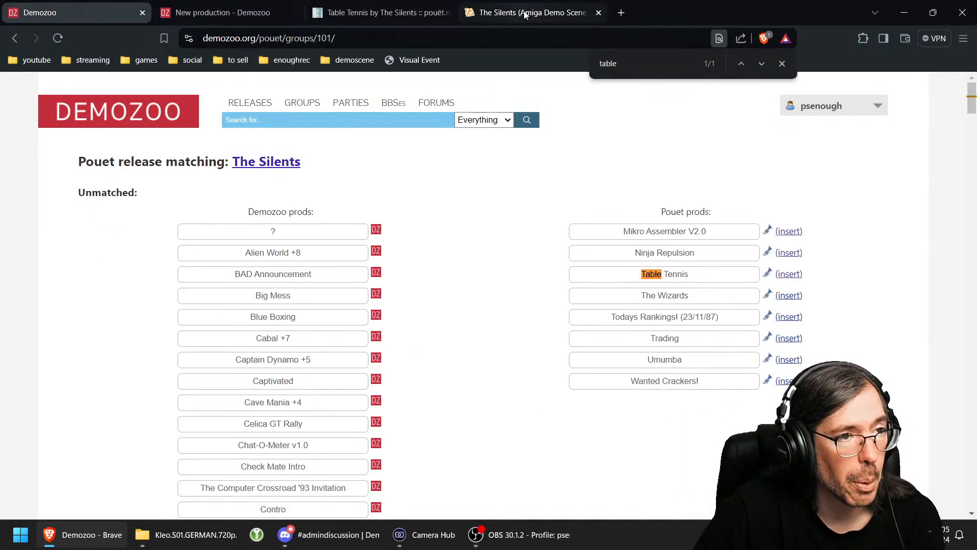
Step: Search The Silents' BitWorld release list for "table tennis" and then "logo", and preview the Mini Logo Intro screenshot
left_click(509, 12)
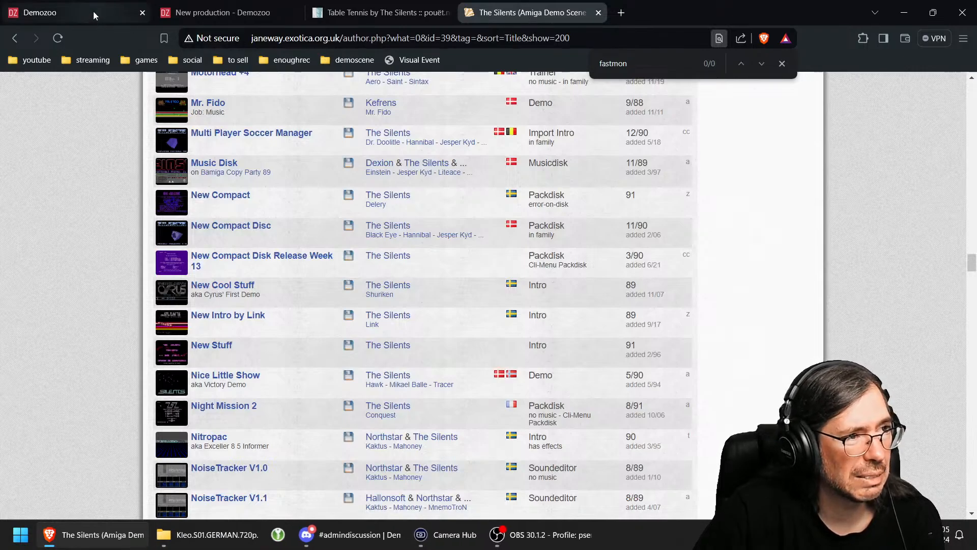
type("table tennis")
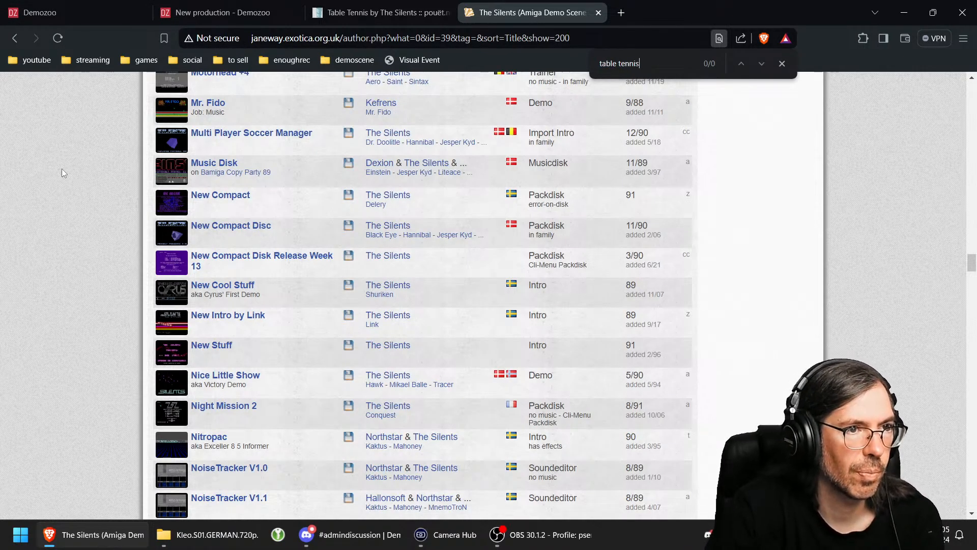
type("logo")
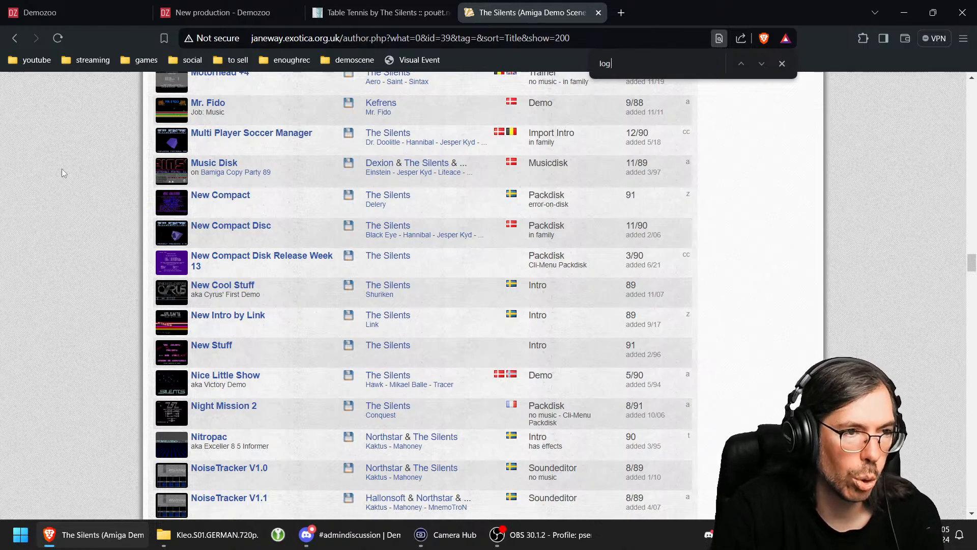
key("Return")
key("Return")
key("Return")
key("Return")
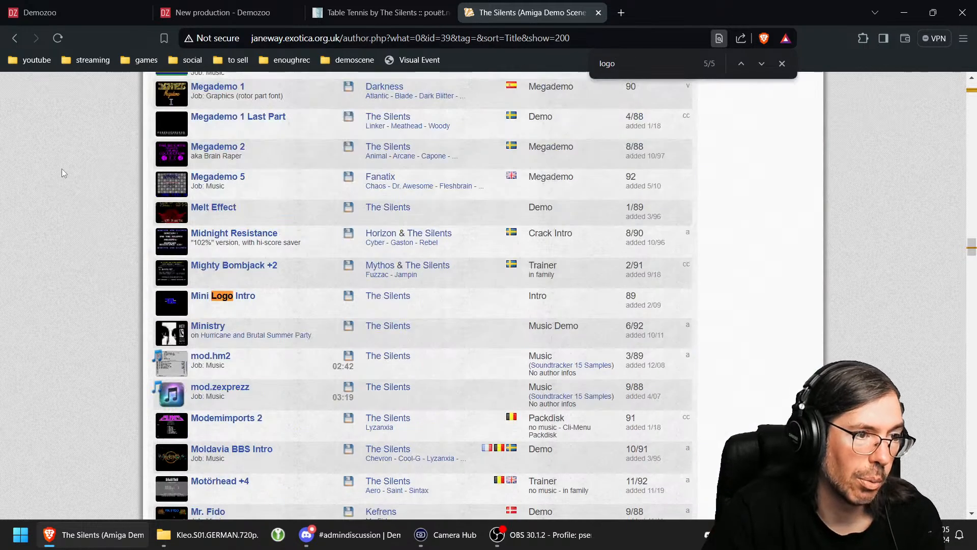
mouse_move(163, 321)
mouse_move(174, 306)
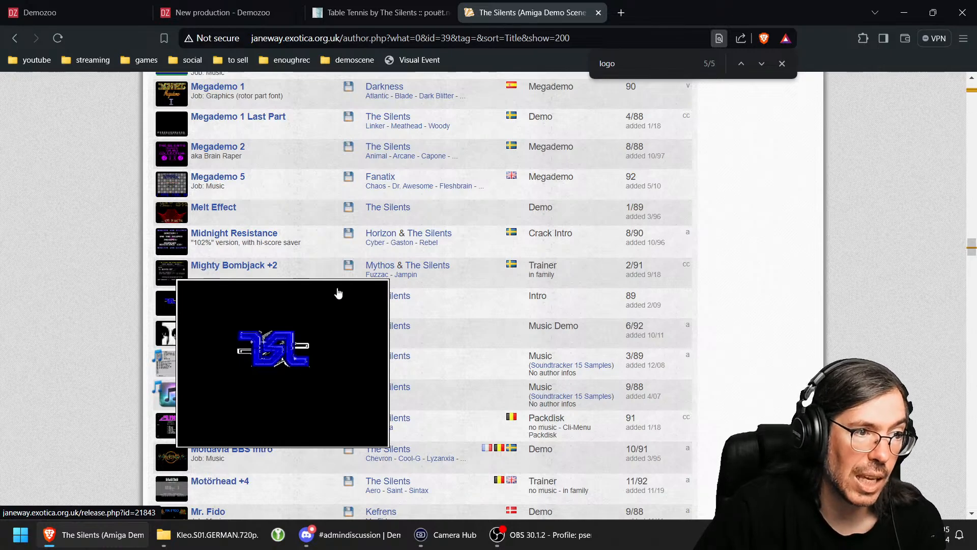
Step: Open the BitWorld entry for Mini Logo Intro in a new tab and examine its direct download file
right_click(235, 297)
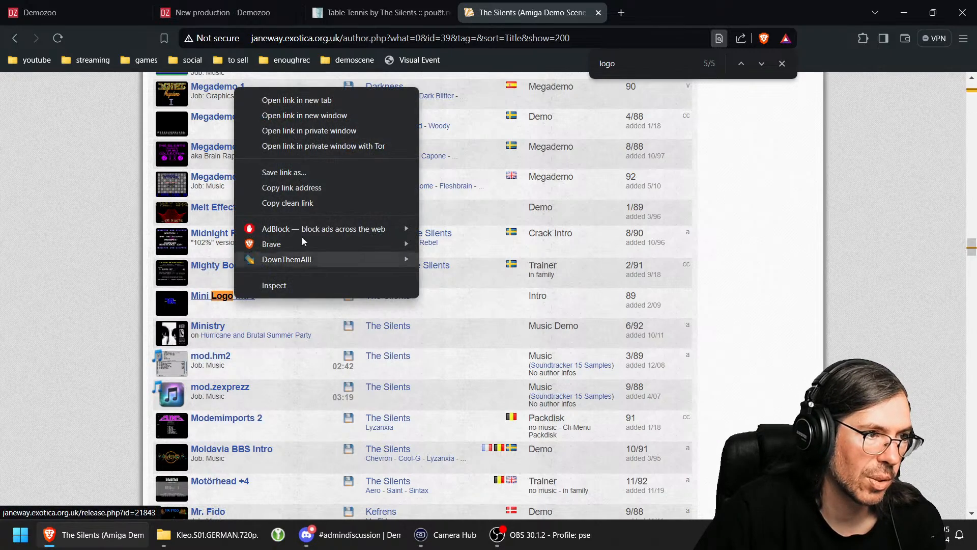
left_click(300, 105)
left_click(674, 10)
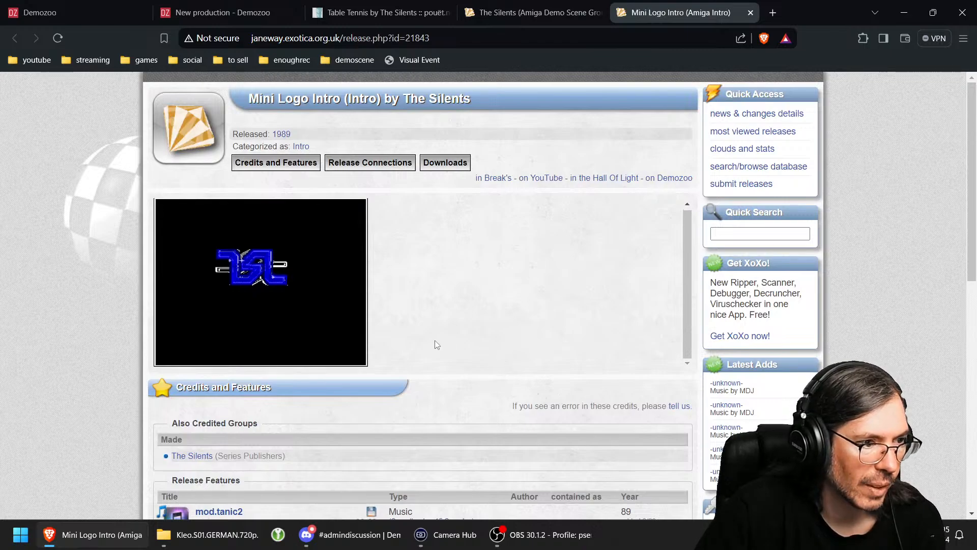
scroll(435, 345, "down", 10)
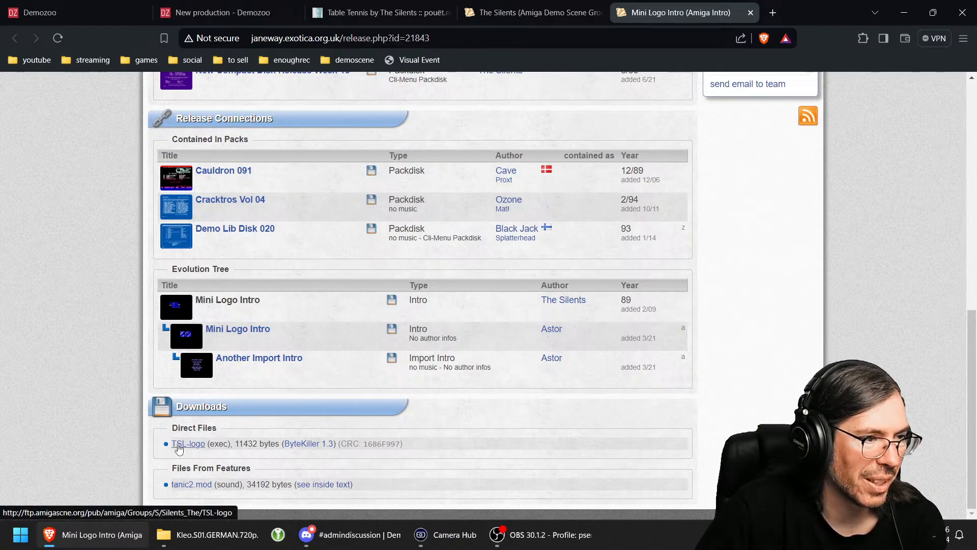
scroll(349, 404, "up", 15)
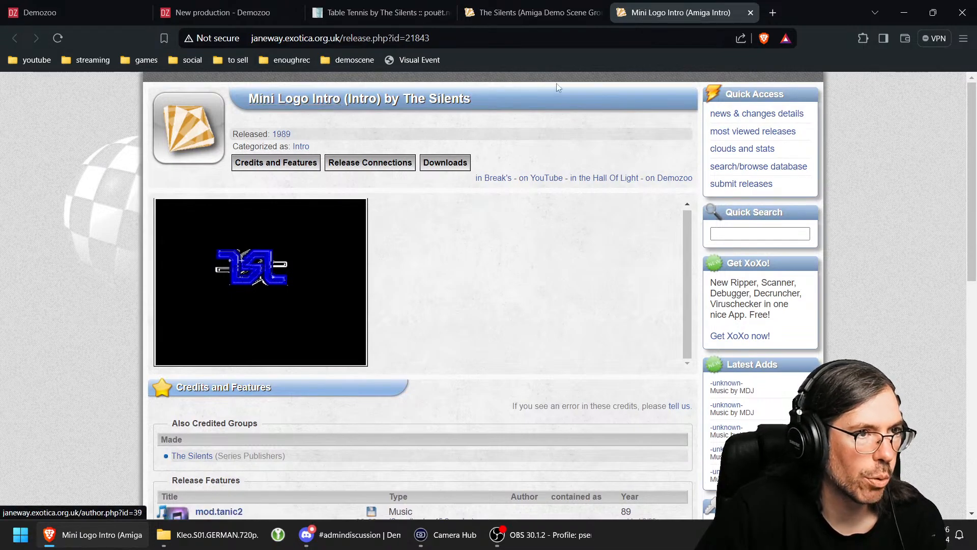
Step: Search the Demozoo matching list for "mini lo" and open the Pouet page of the production matched to Mini Logo Intro
left_click(62, 14)
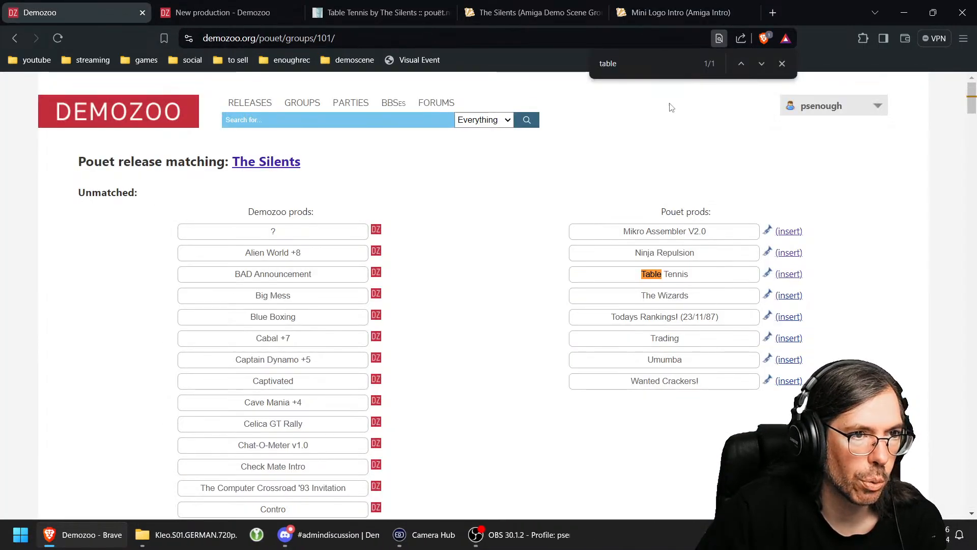
key("ctrl+f")
type("mini lo")
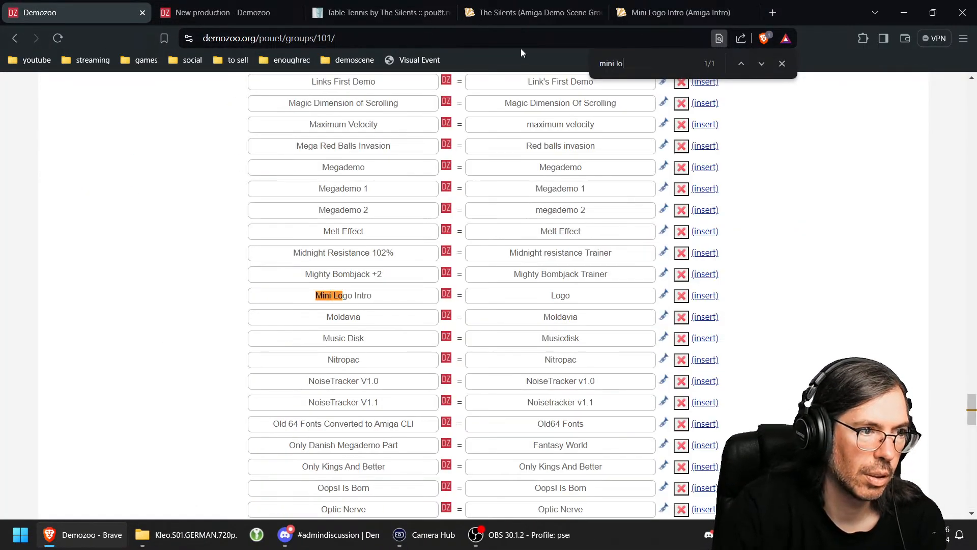
right_click(664, 301)
left_click(682, 97)
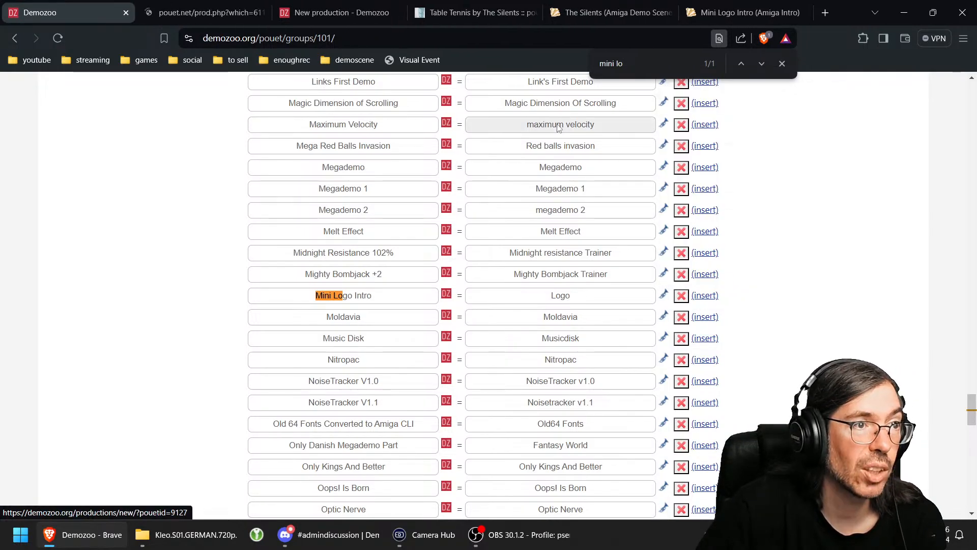
left_click(233, 20)
Step: Compare the Pouet pages of Logo and Table Tennis, checking their screenshots, types, comments and download links
left_click(474, 16)
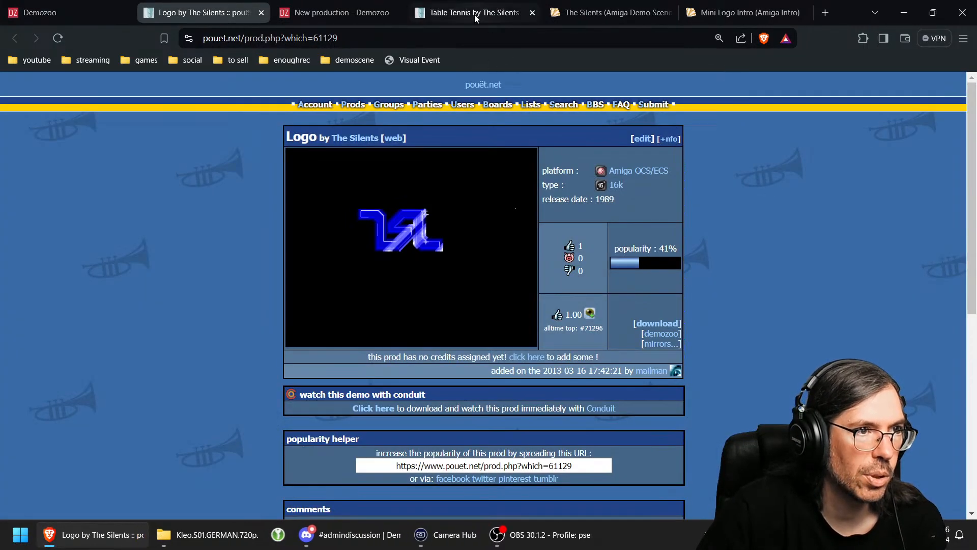
left_click(216, 16)
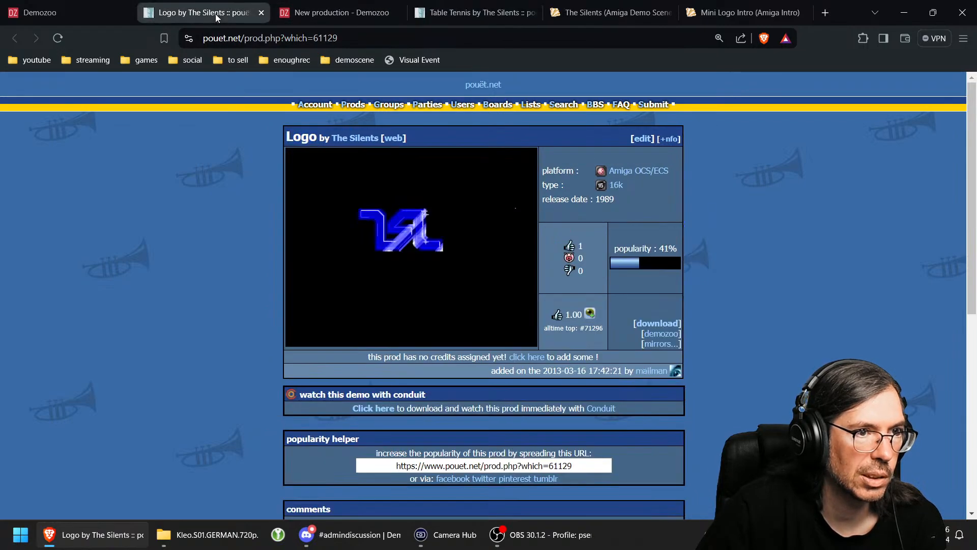
left_click(469, 15)
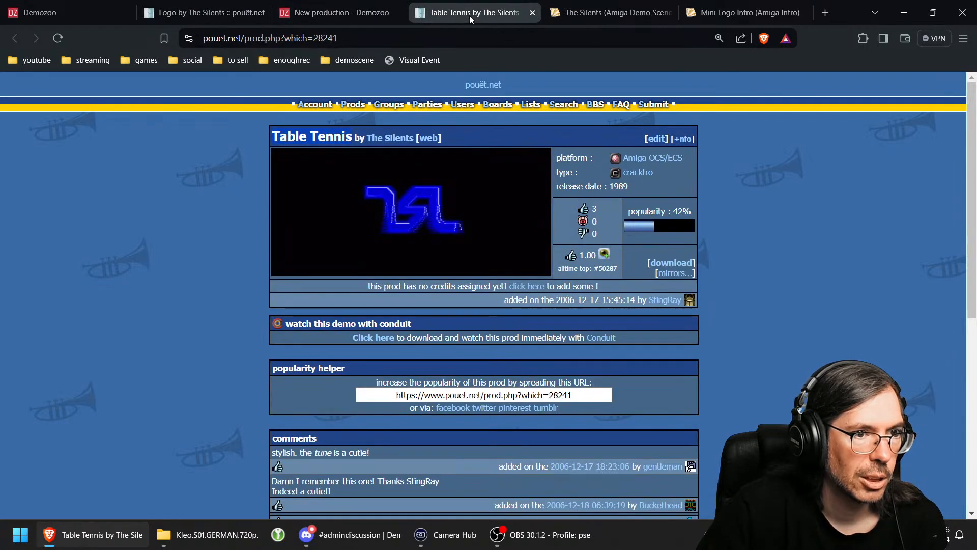
left_click(214, 16)
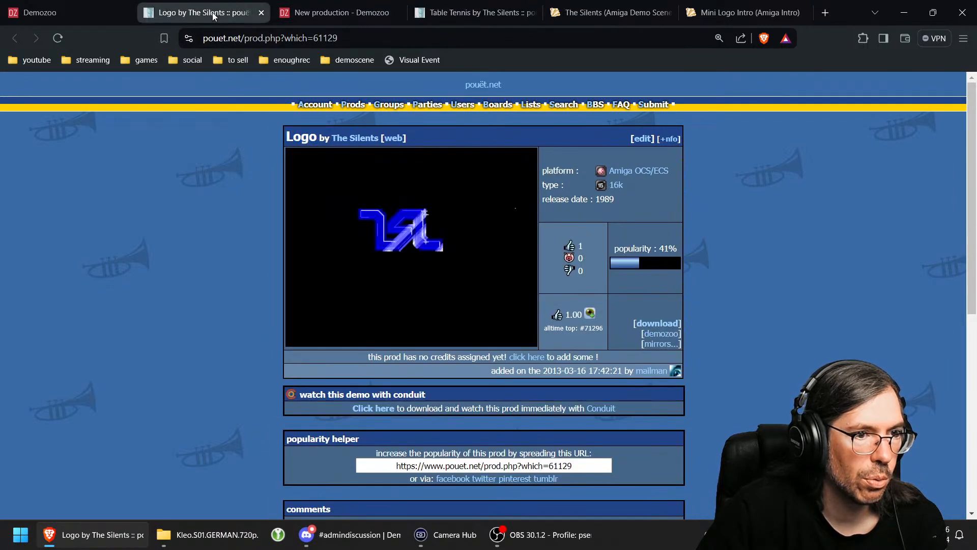
scroll(553, 308, "down", 3)
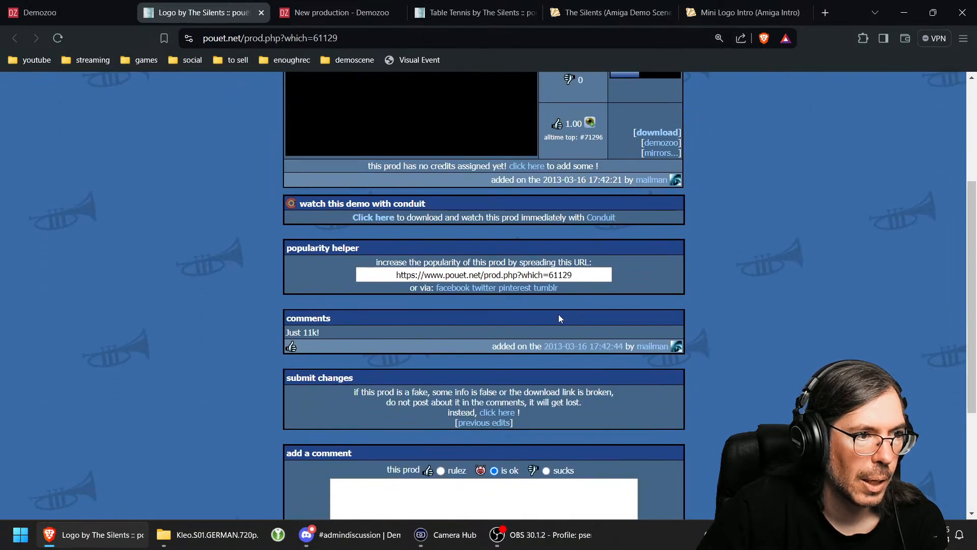
scroll(557, 316, "up", 2)
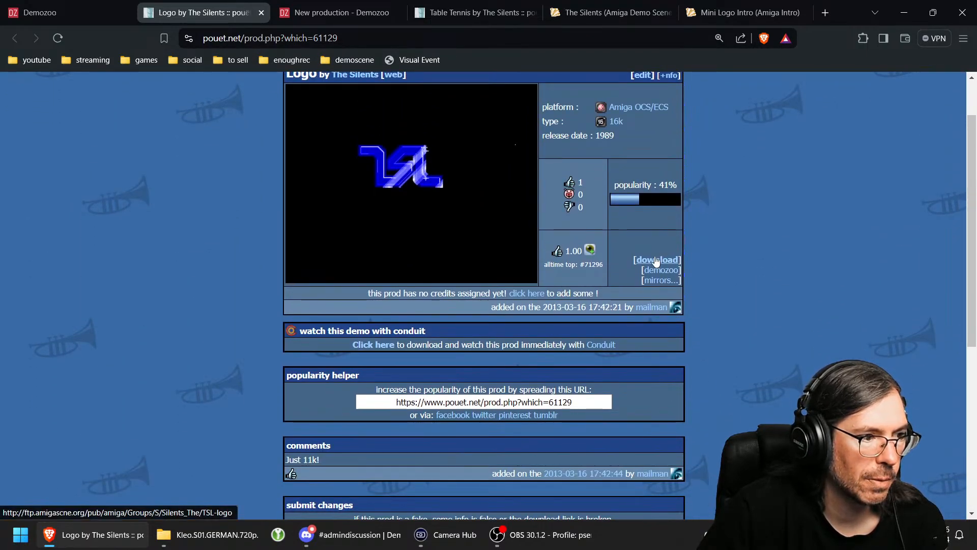
key("ctrl+Tab")
key("ctrl+Tab")
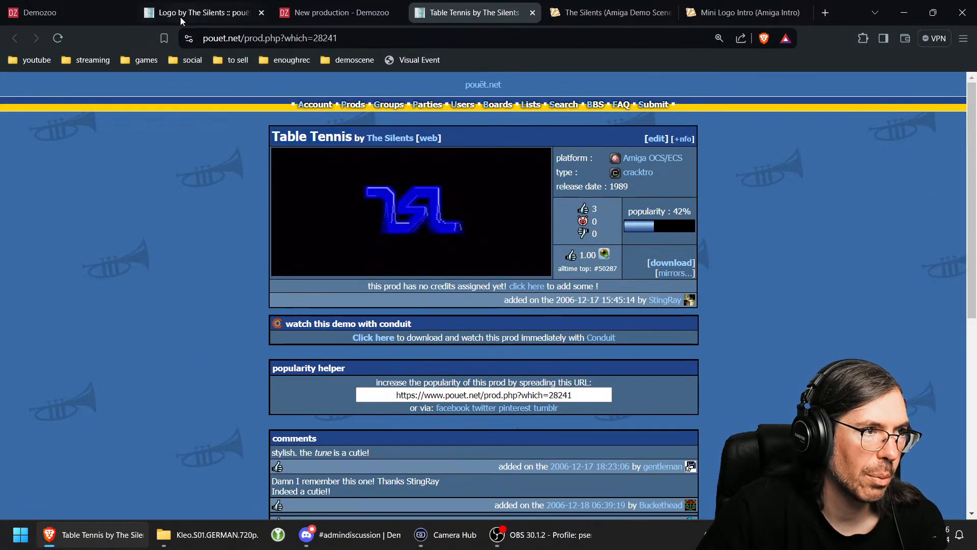
left_click(239, 12)
Step: Locate Table Tennis among the unmatched Pouet prods in the matching list and recheck its Pouet page against Logo's
left_click(66, 16)
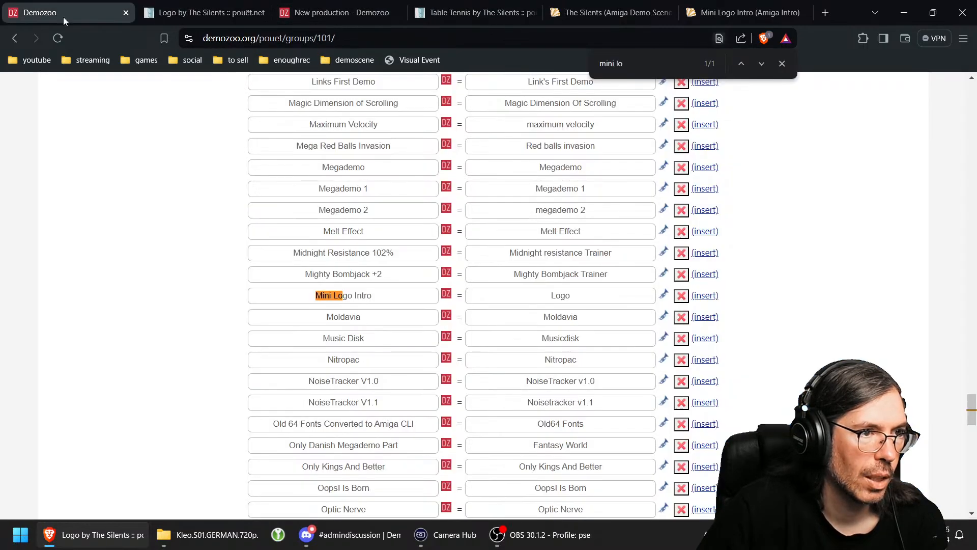
scroll(794, 323, "up", 20)
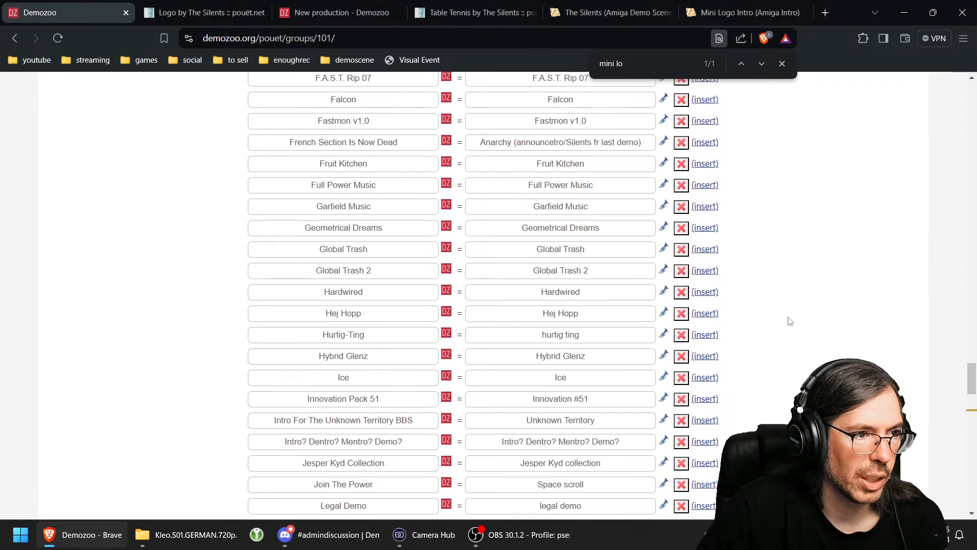
scroll(797, 328, "up", 20)
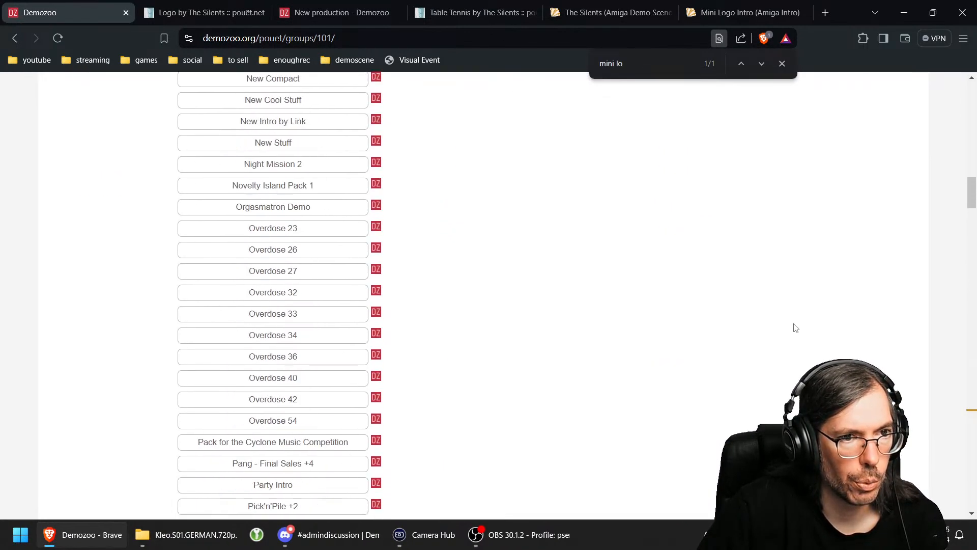
left_click(667, 191)
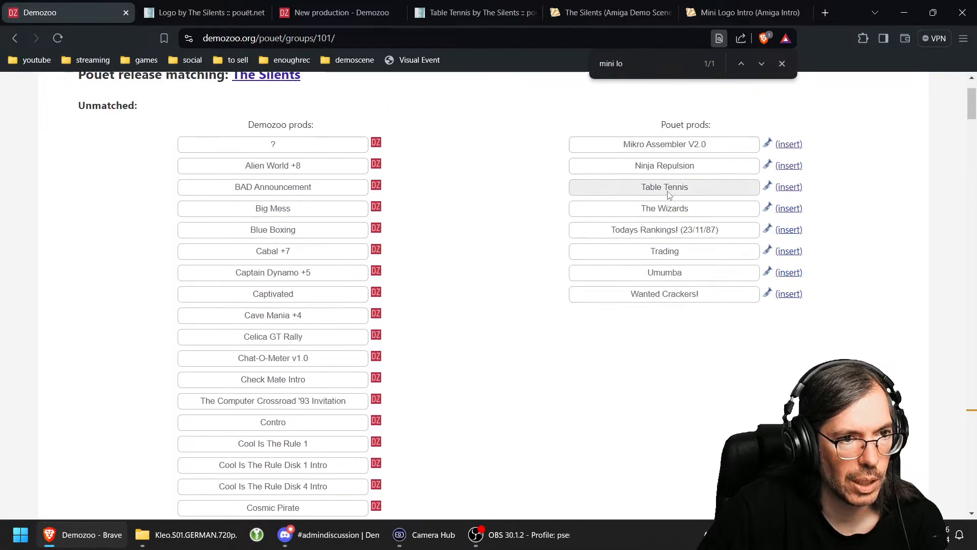
left_click(456, 16)
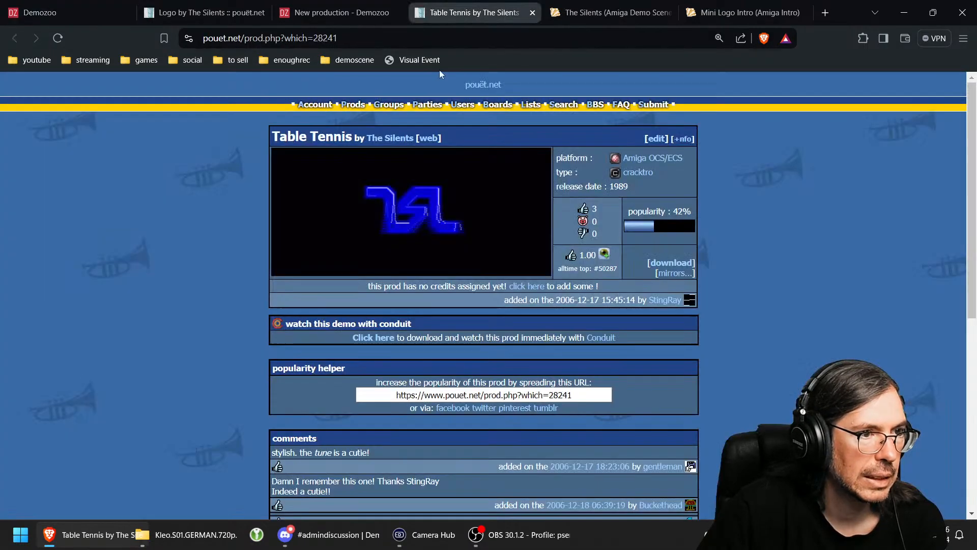
left_click(204, 12)
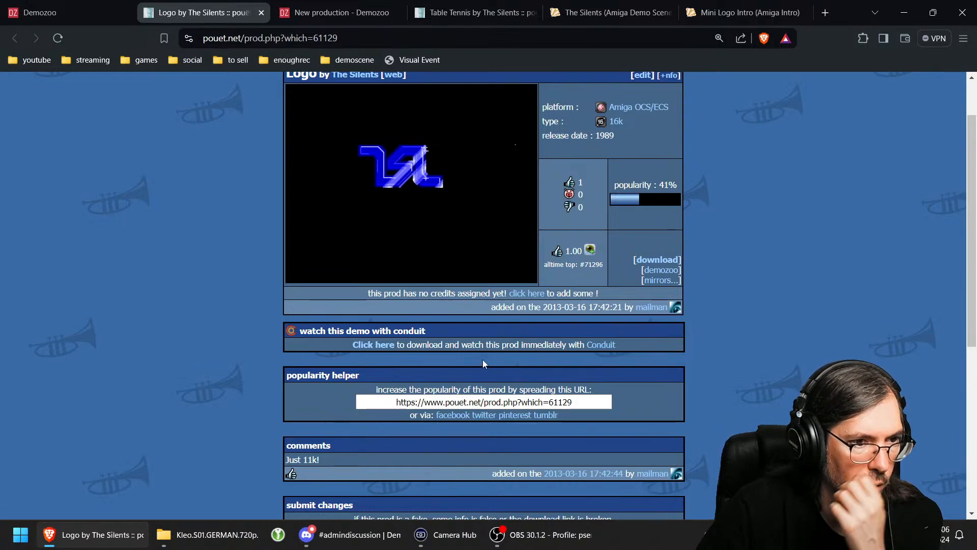
Step: Start an other-type change request for Logo on Pouet and write "dupe of [url][/url]" in the problem message
scroll(485, 390, "down", 1)
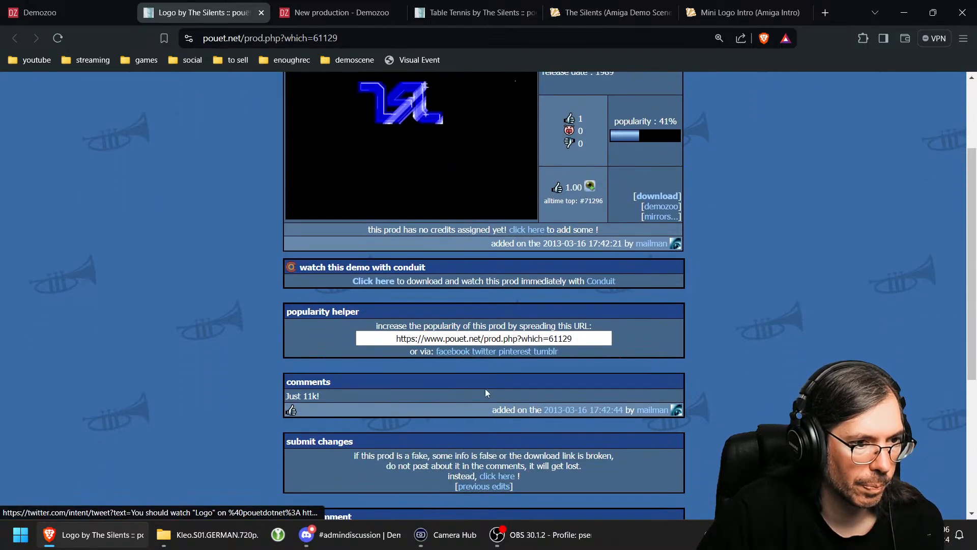
left_click(501, 479)
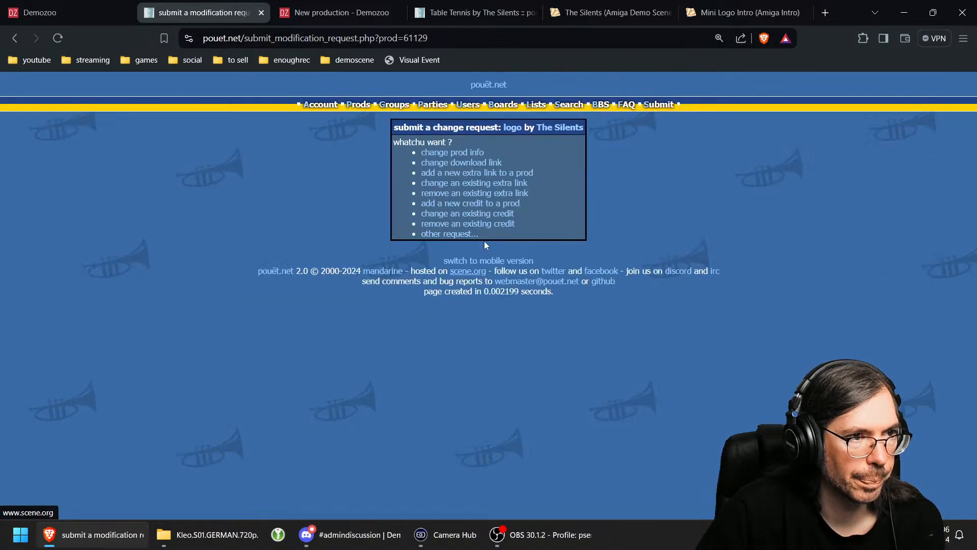
left_click(451, 234)
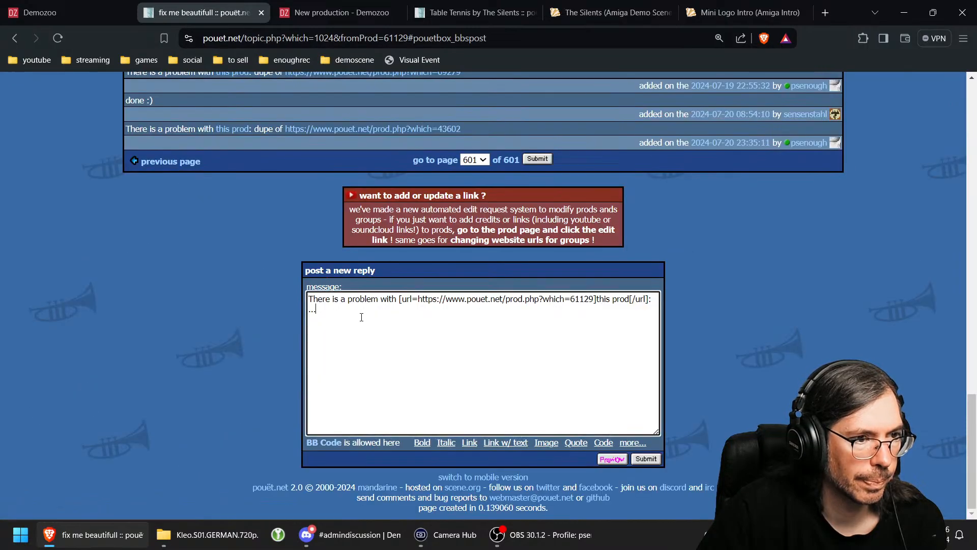
type("dupe of")
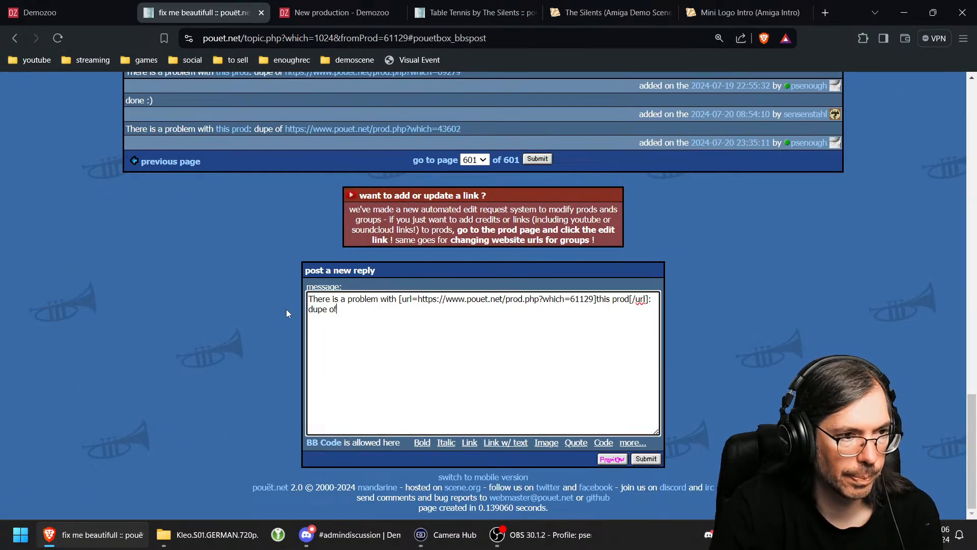
type(" [url][]")
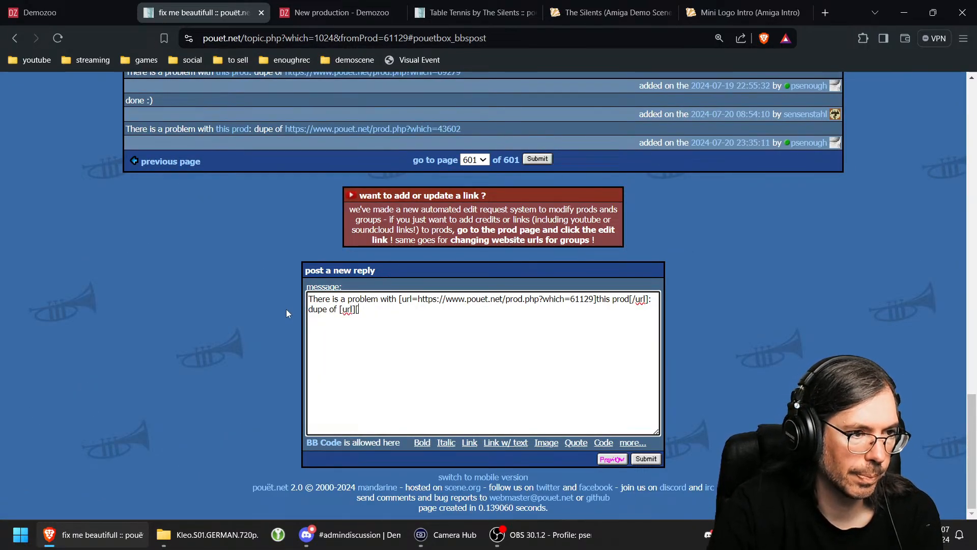
type("/url")
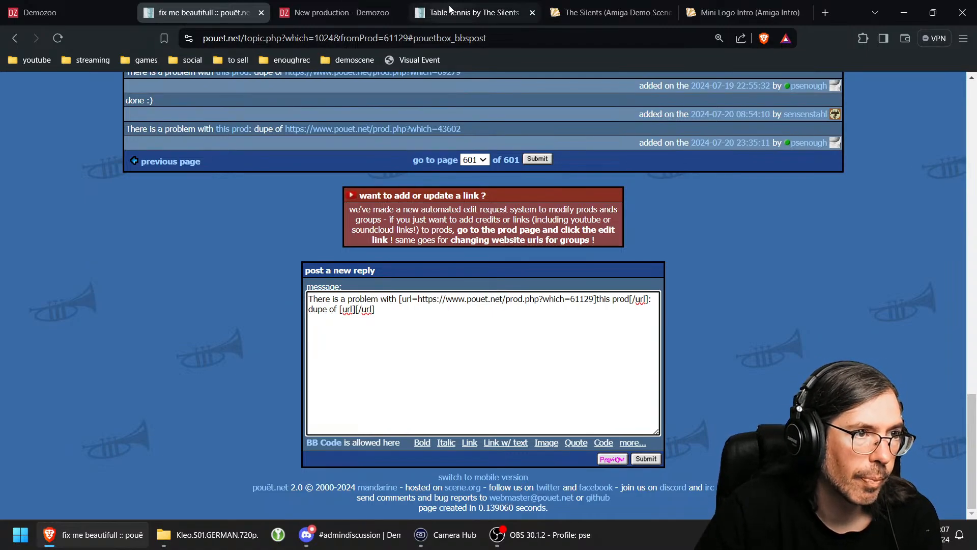
left_click(433, 13)
left_click(425, 30)
key("ctrl+c")
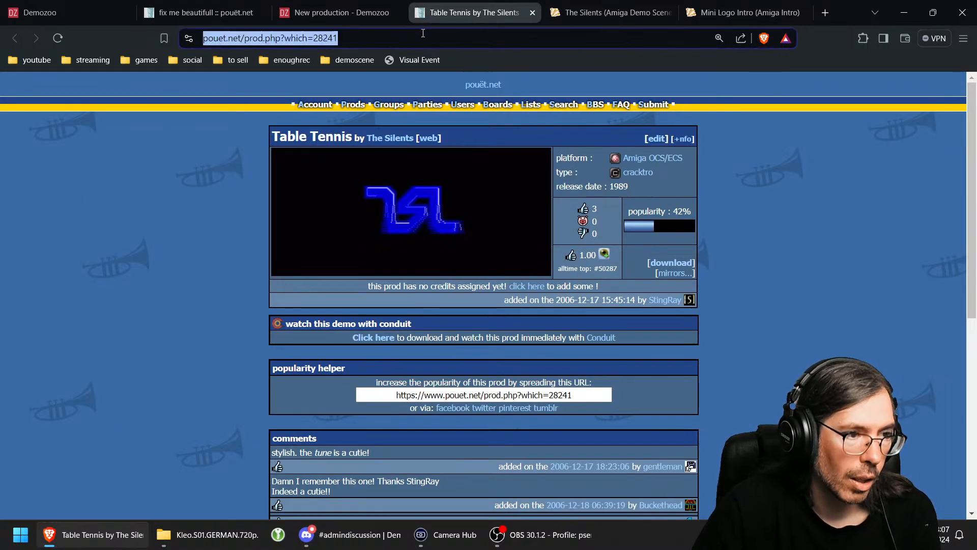
left_click(199, 12)
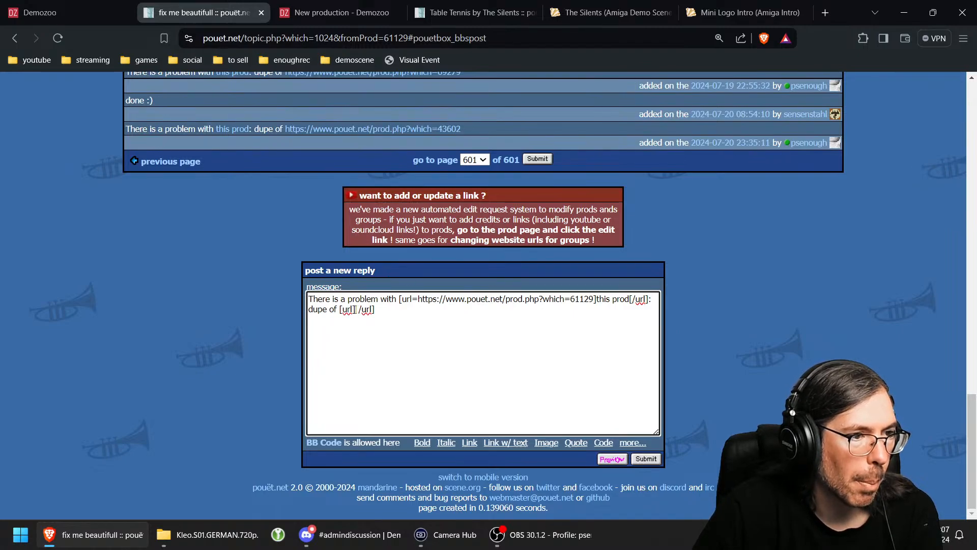
key("ctrl+v")
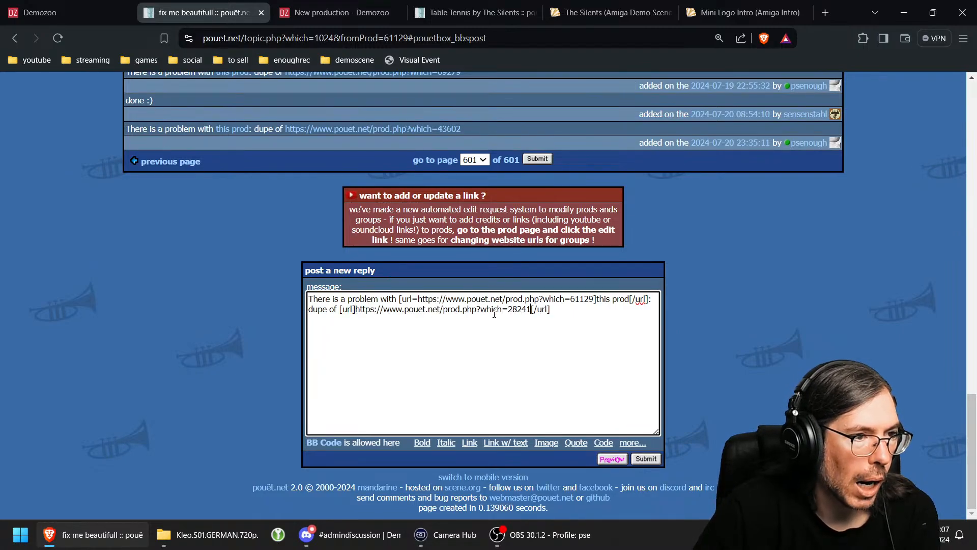
left_click(658, 461)
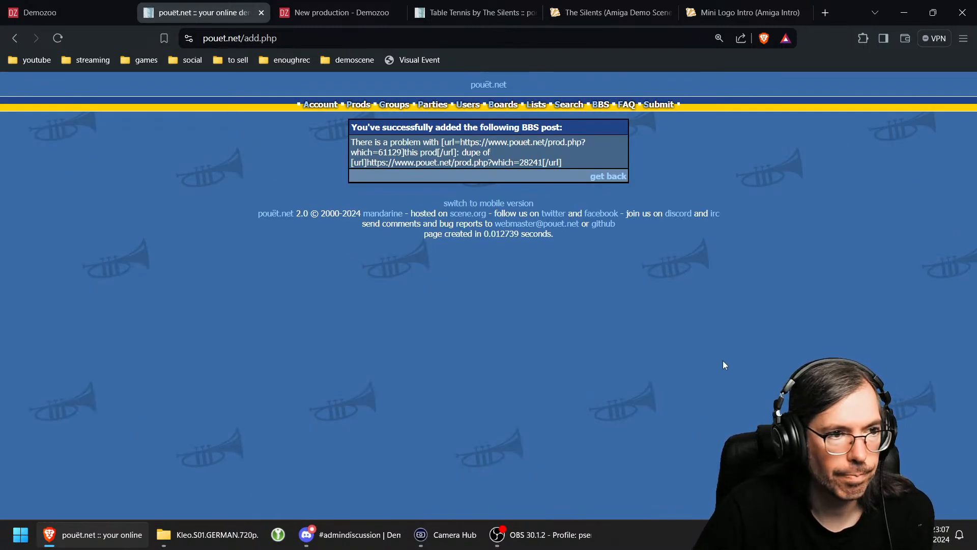
Step: Close the tabs for the duplicate report, Table Tennis and Mini Logo Intro, and reload The Silents' Pouet matching list
left_click(261, 13)
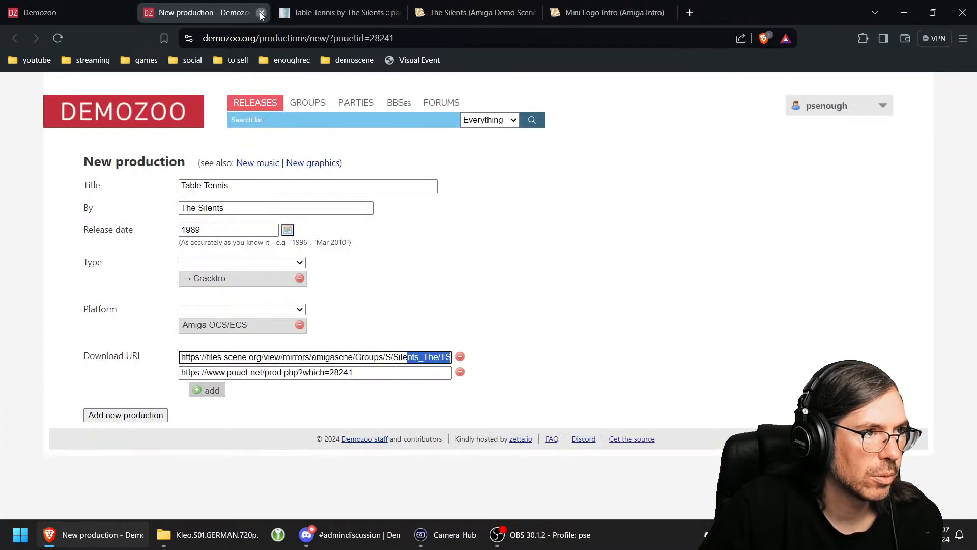
left_click(262, 13)
left_click(261, 14)
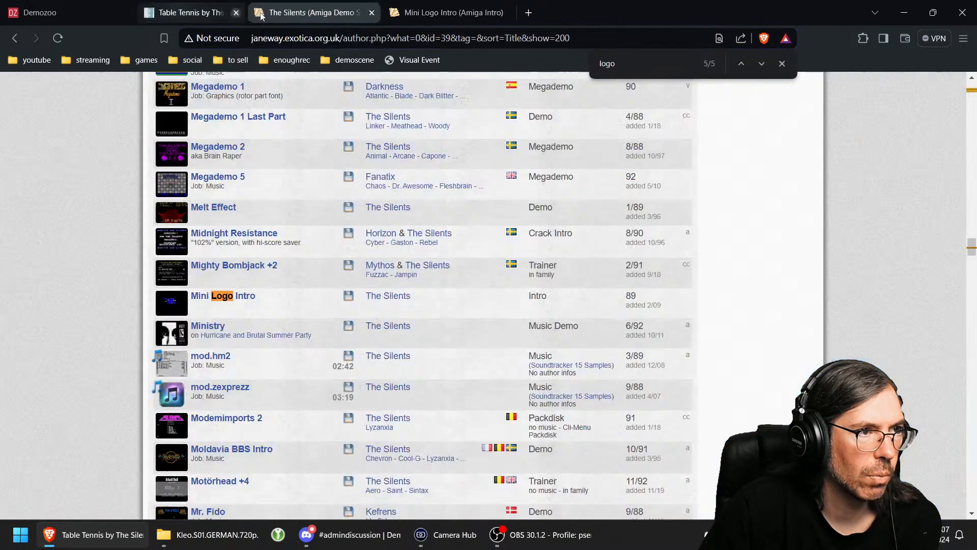
left_click(392, 20)
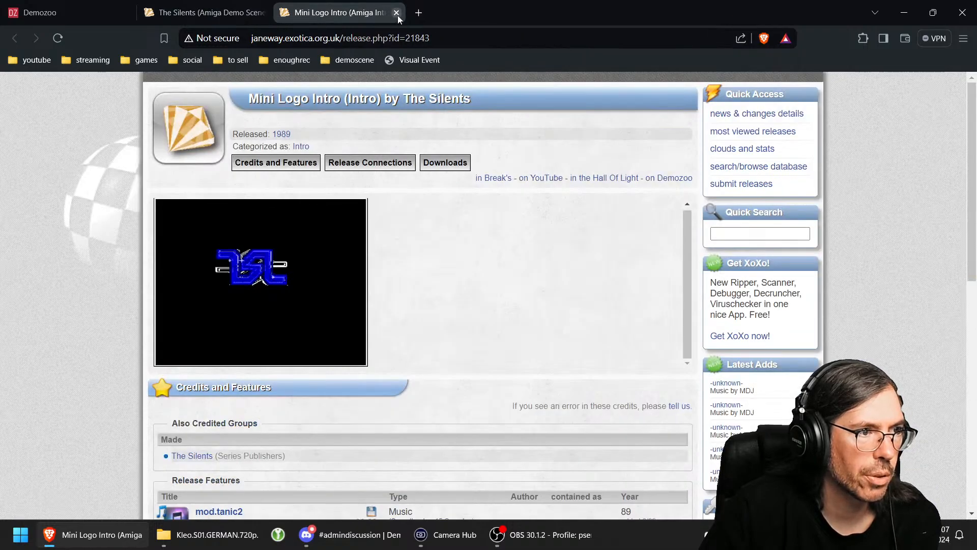
left_click(396, 13)
left_click(46, 12)
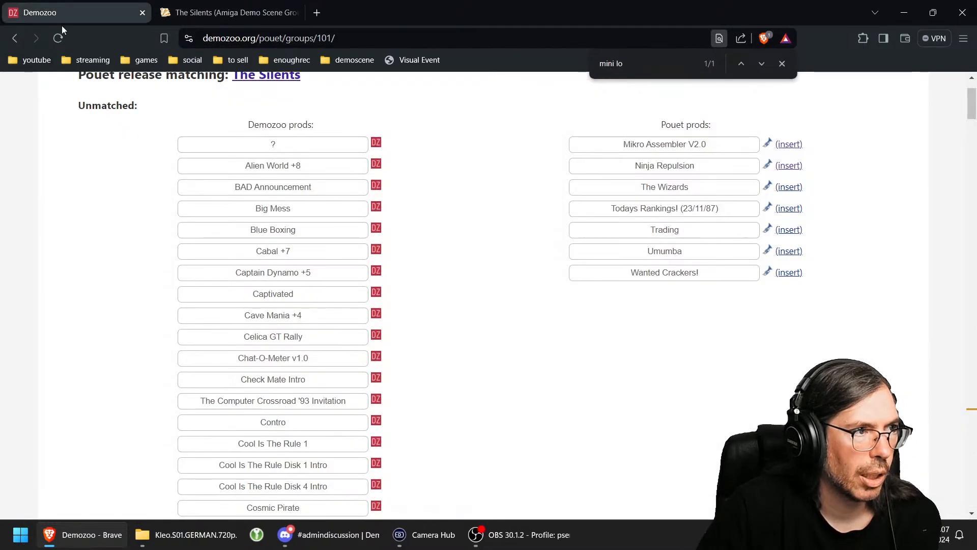
left_click(58, 38)
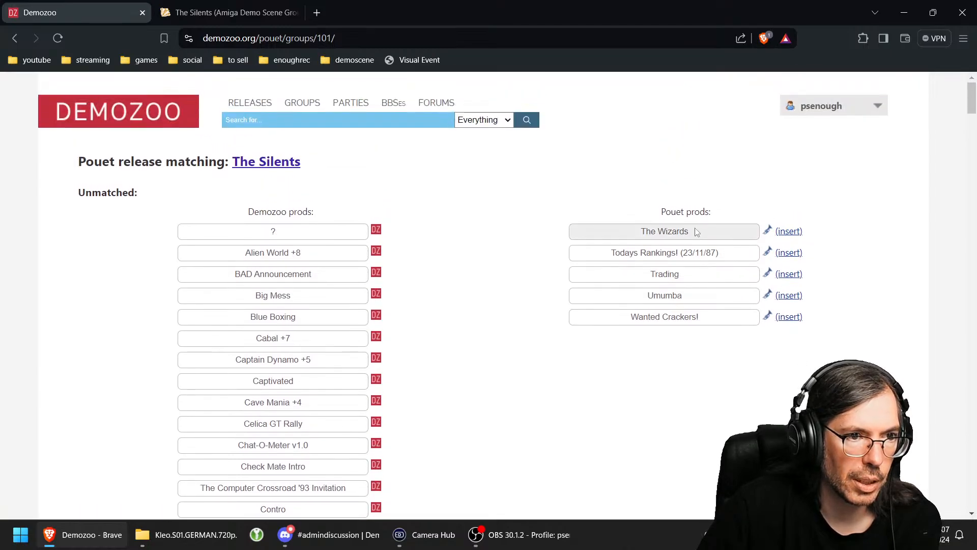
Step: Search the matching list for "wizards" and add The Wizards as a new Demozoo production from its Pouet data
key("ctrl+f")
type("wizartd")
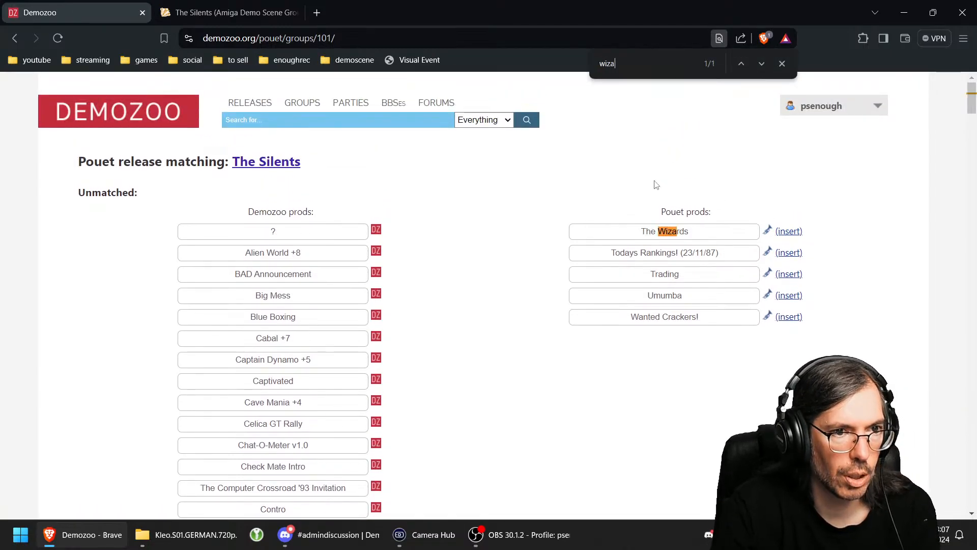
key("BackSpace")
type("ds")
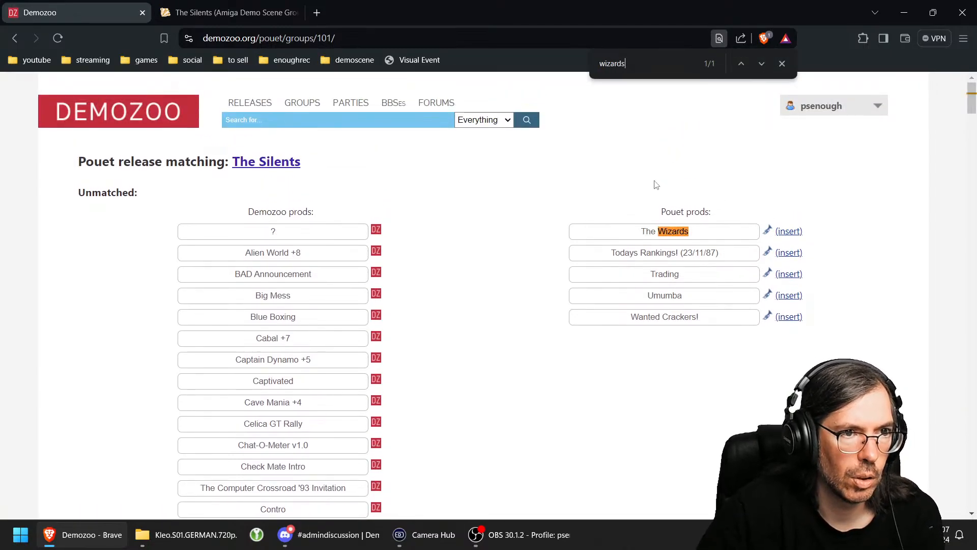
left_click(788, 232)
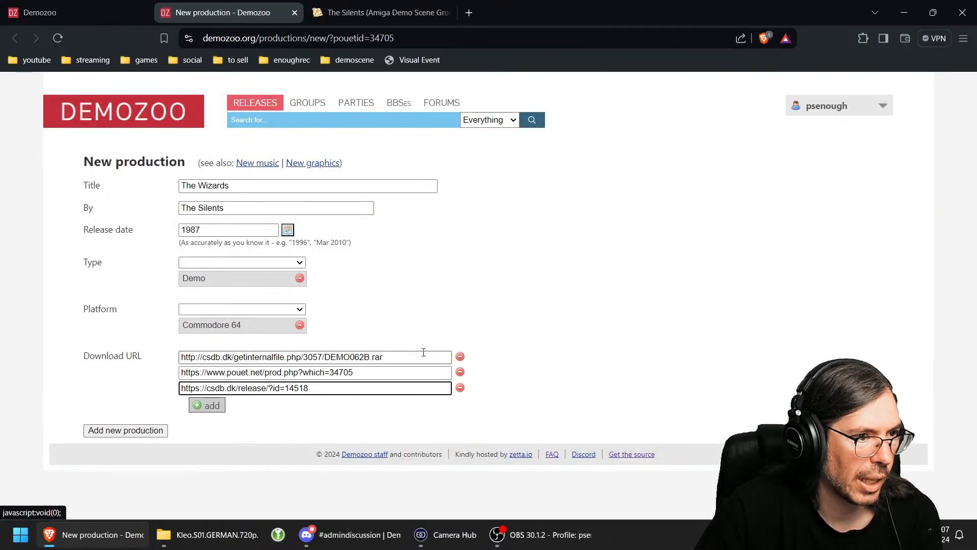
left_click(119, 434)
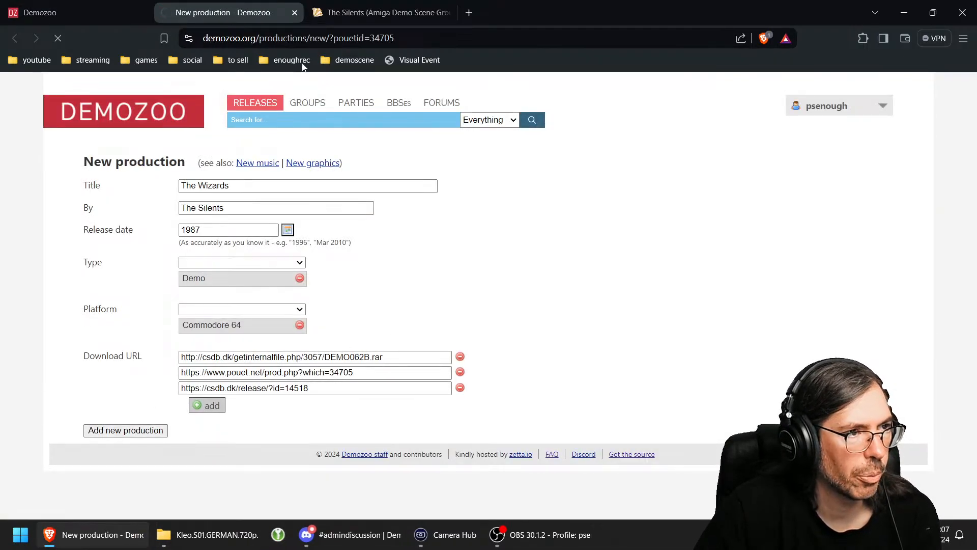
left_click(293, 12)
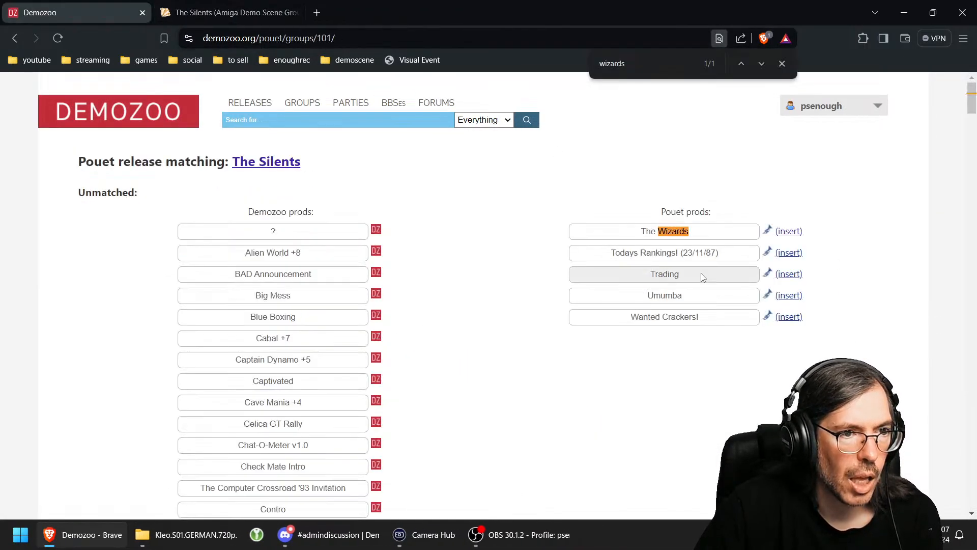
Step: Search the matching list for "rankings" and "87" to look for an existing Demozoo counterpart of Todays Rankings! (23/11/87)
key("ctrl+f")
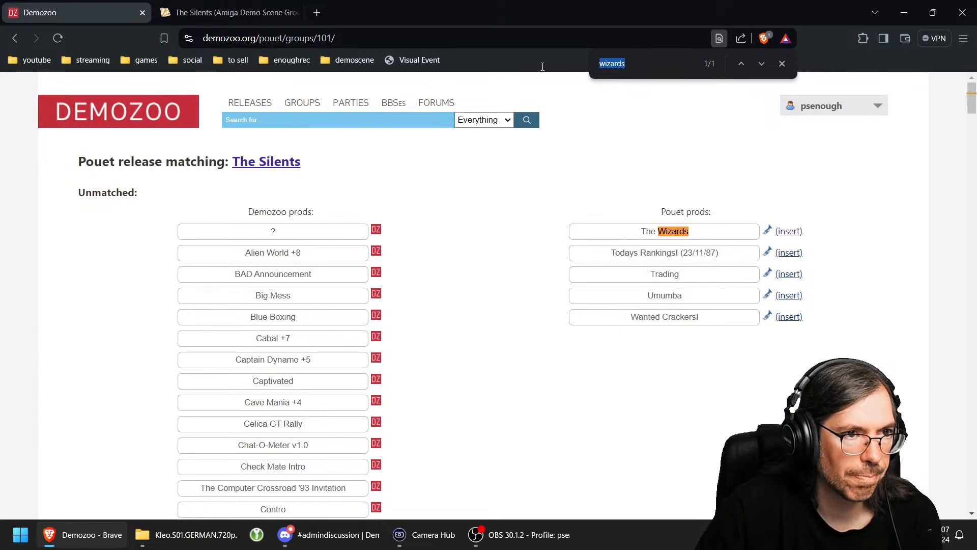
type("ranki")
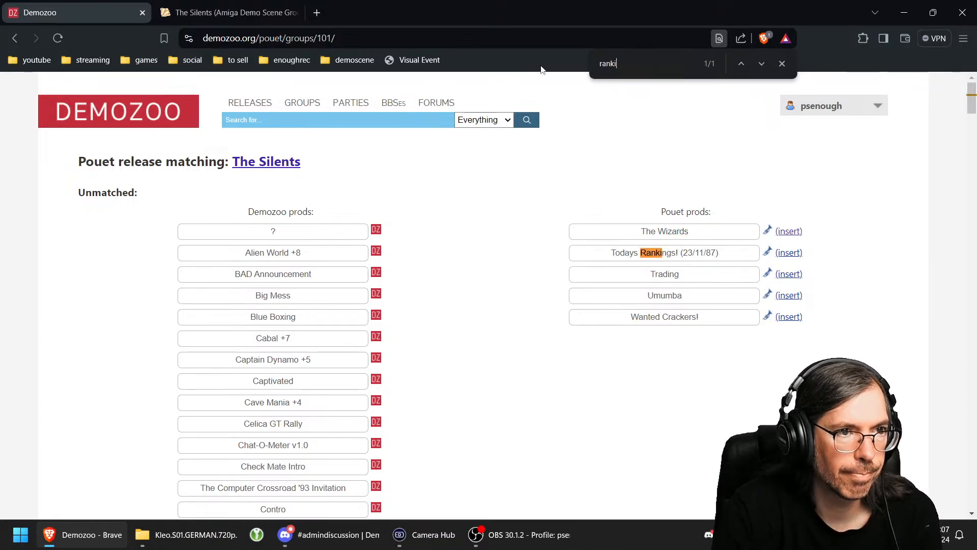
type("nggs")
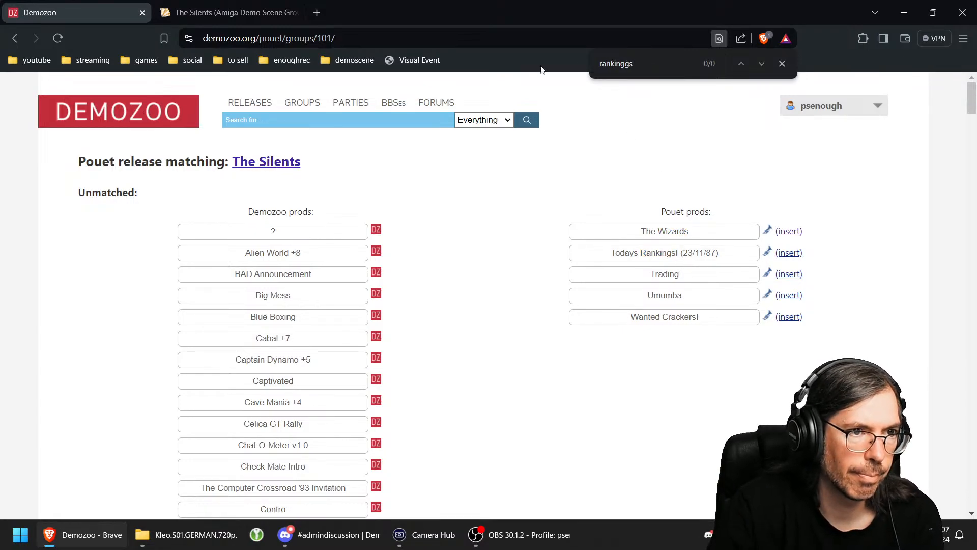
key("BackSpace")
key("BackSpace")
type("s")
key("BackSpace")
key("BackSpace")
key("BackSpace")
key("BackSpace")
key("BackSpace")
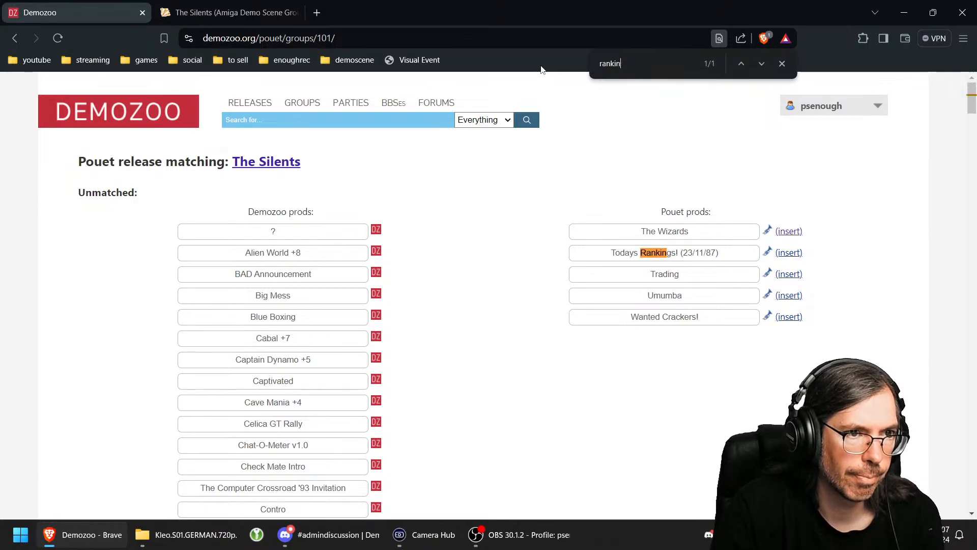
type("x")
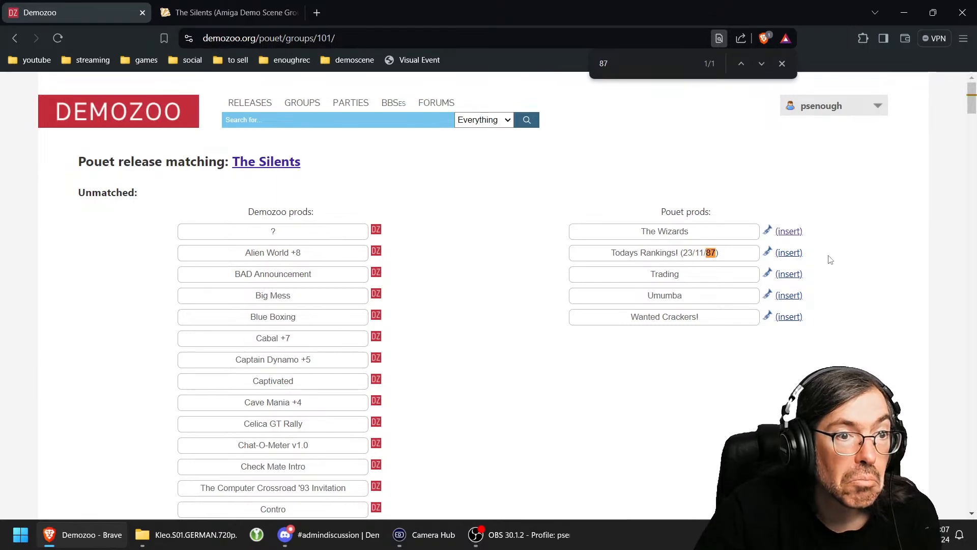
Step: Add Todays Rankings! (23/11/87) as a new Demozoo production with the type Diskmag, review its page and close it
left_click(789, 252)
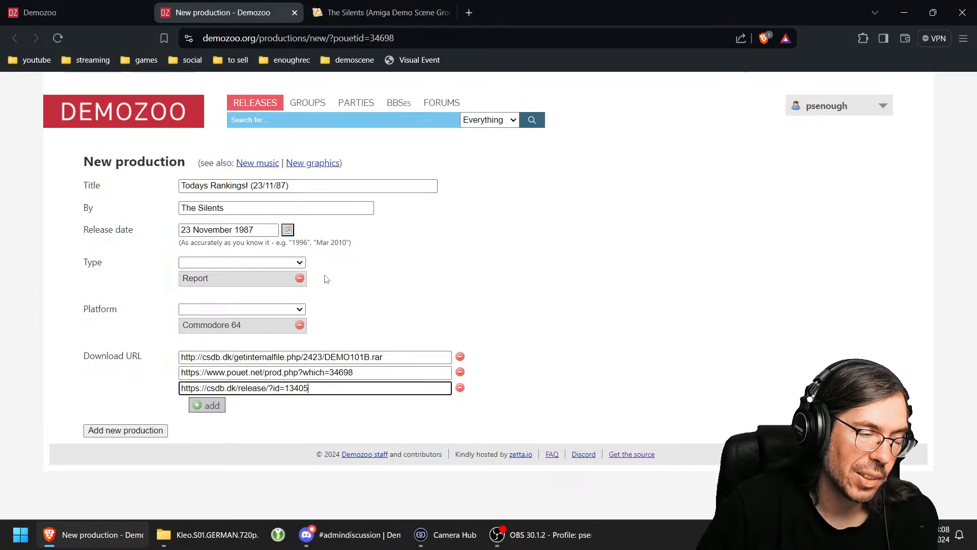
left_click(300, 279)
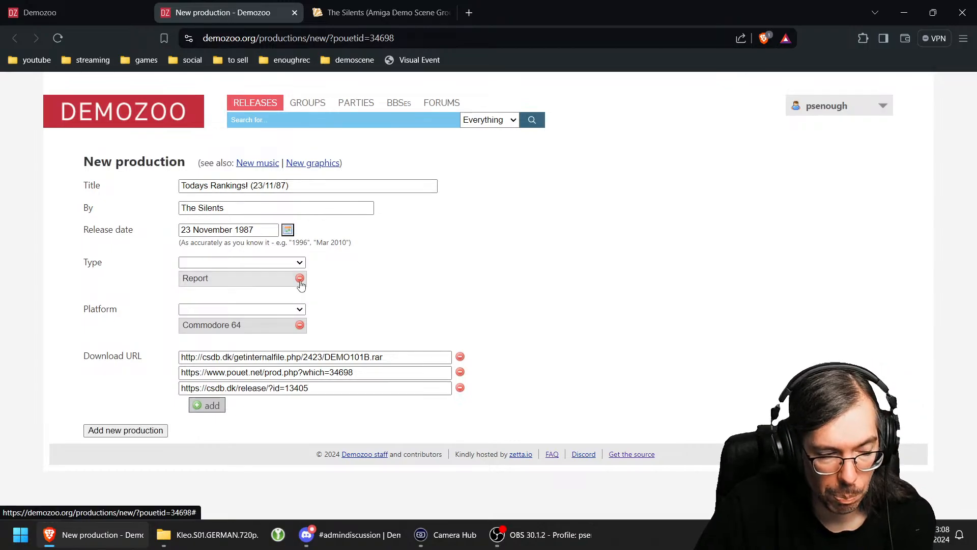
left_click(239, 262)
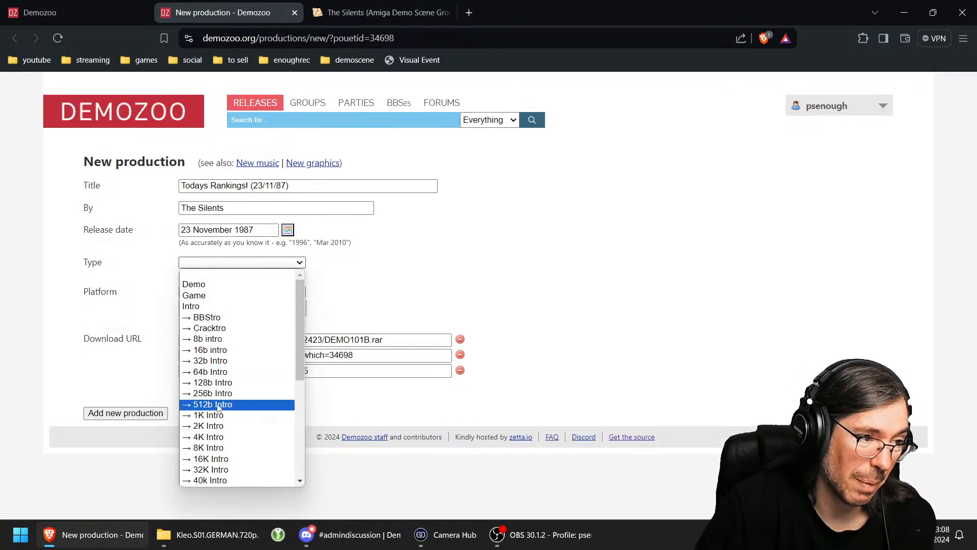
scroll(224, 407, "down", 6)
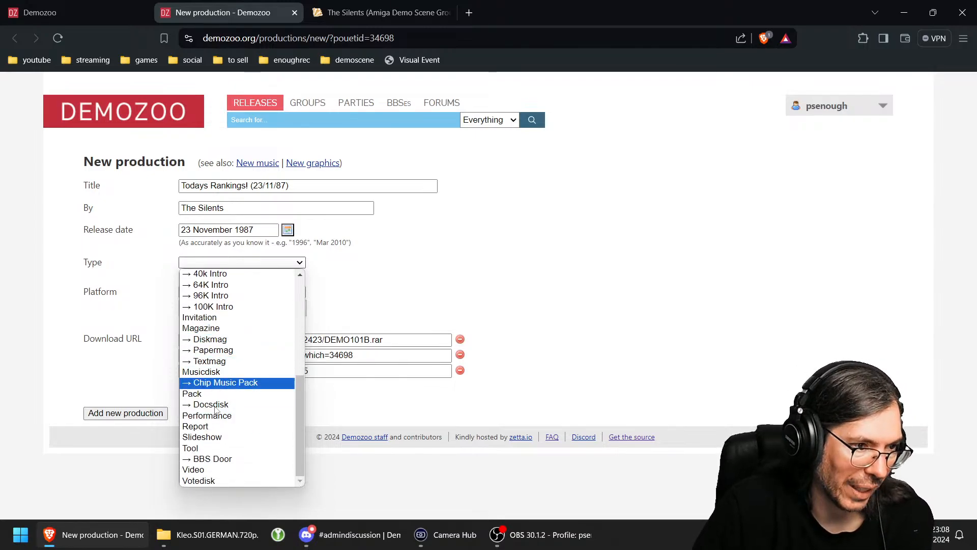
scroll(235, 430, "up", 3)
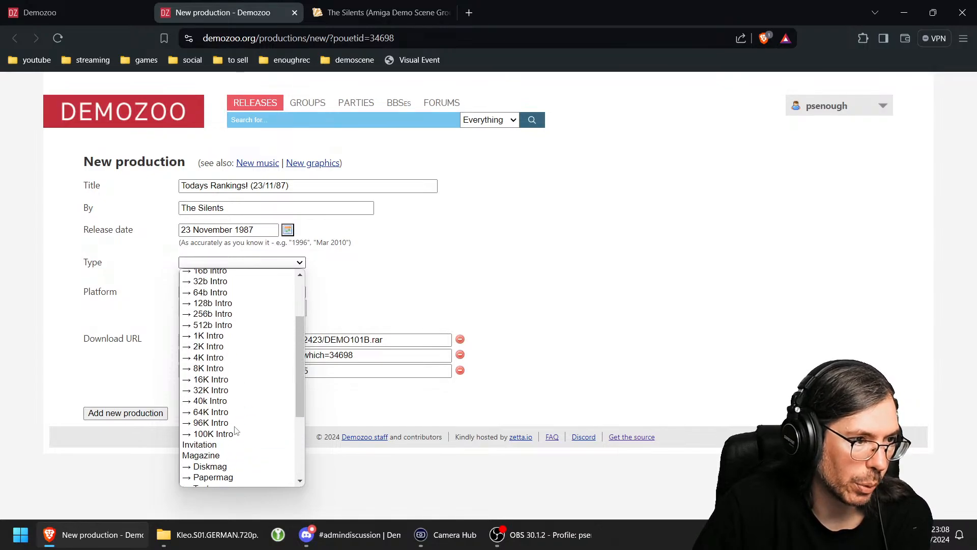
left_click(221, 469)
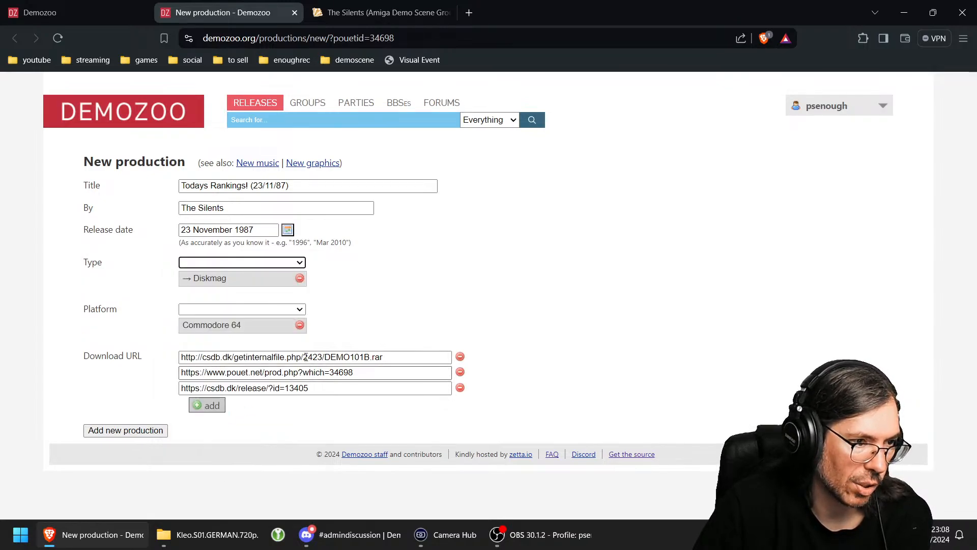
left_click(120, 432)
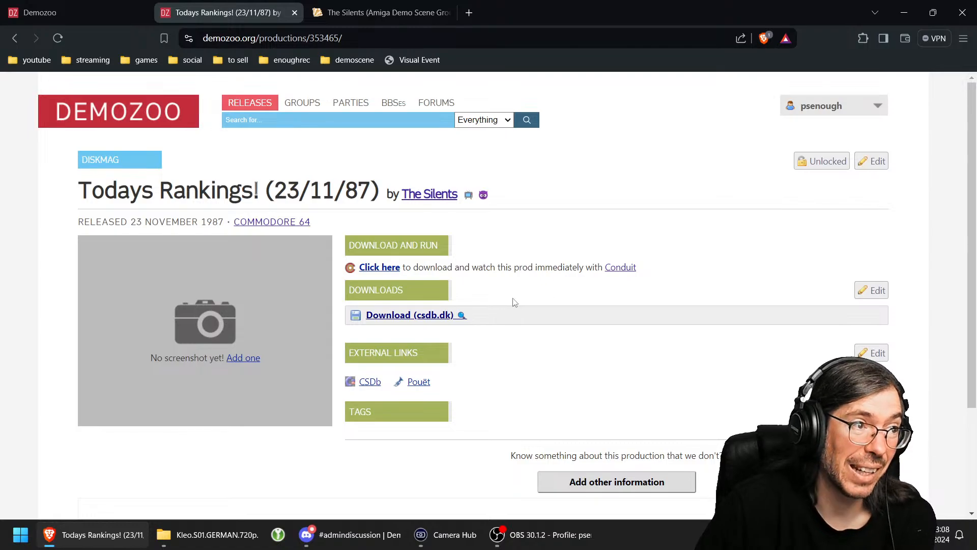
scroll(514, 302, "down", 1)
scroll(496, 315, "down", 1)
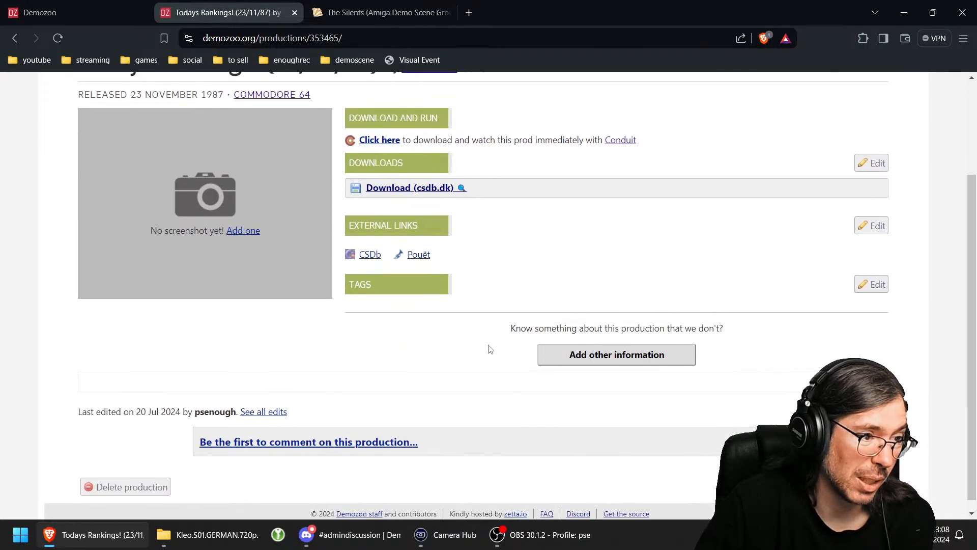
scroll(489, 349, "up", 2)
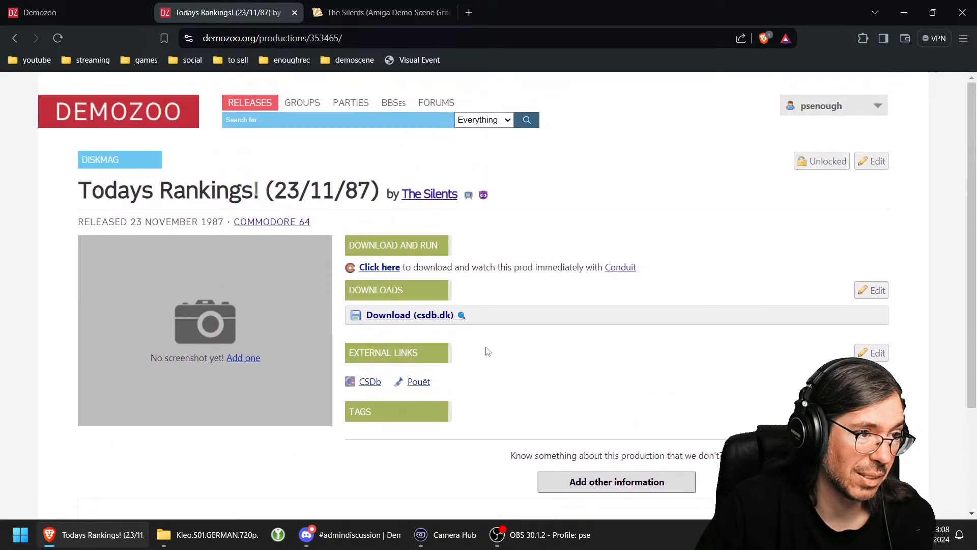
left_click(295, 12)
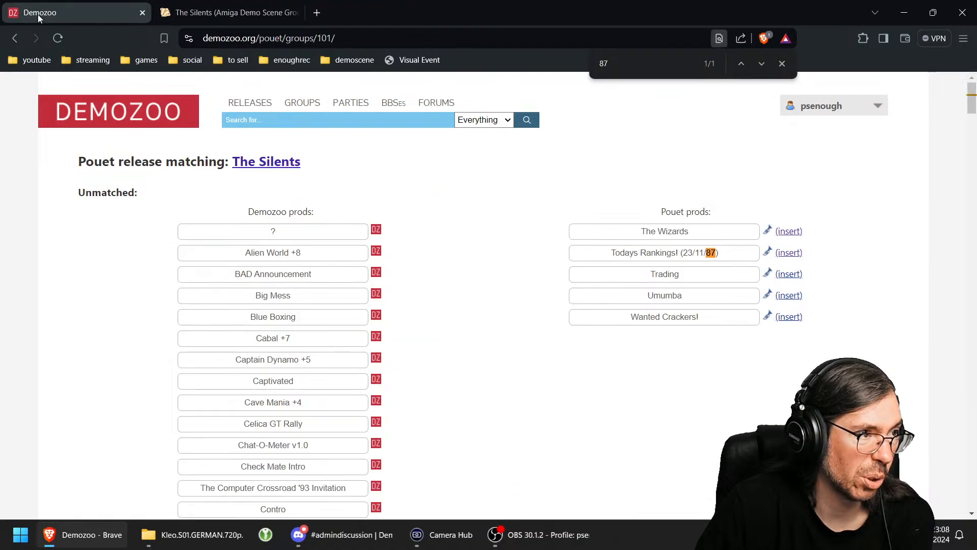
Step: Reload The Silents' matching list and check the Pouet page of Trading in a separate tab, closing it when done
left_click(56, 38)
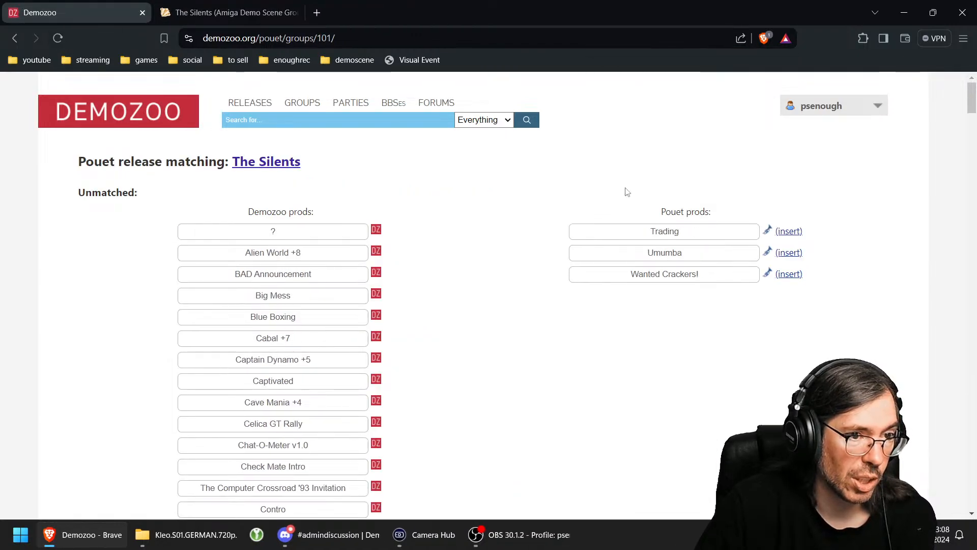
right_click(768, 233)
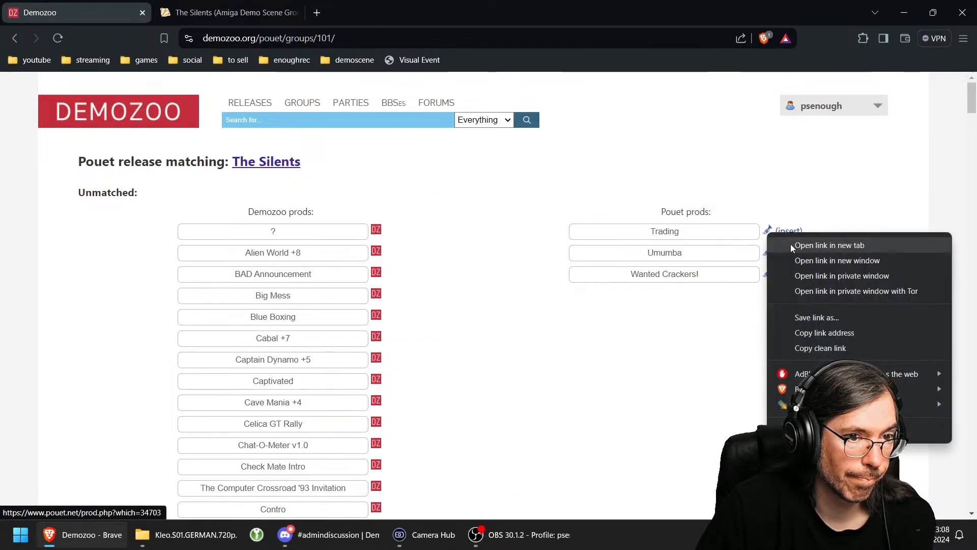
left_click(795, 245)
left_click(216, 12)
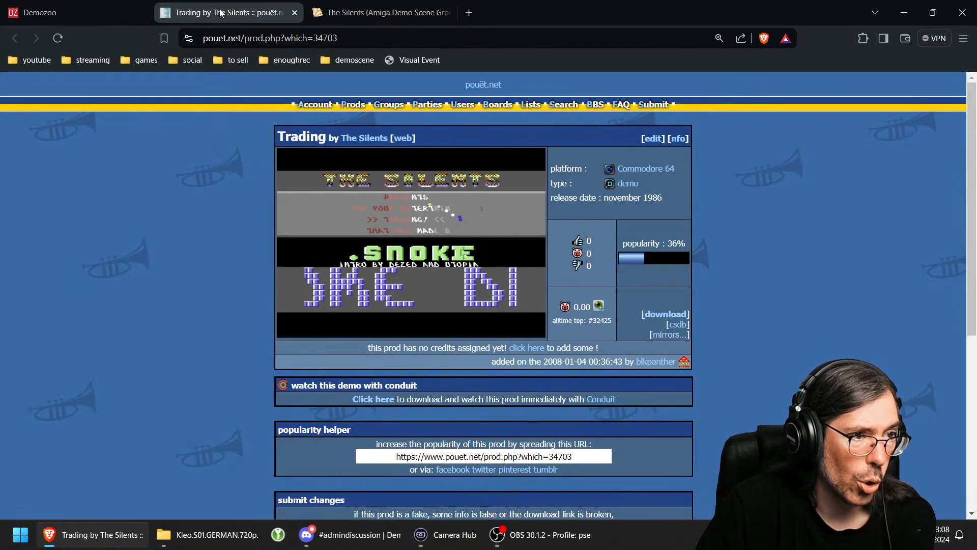
left_click(295, 13)
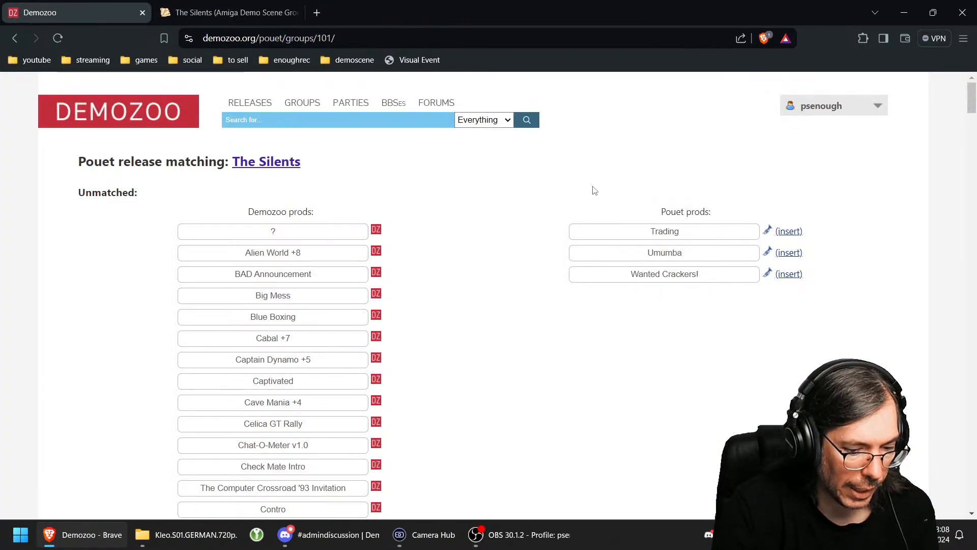
Step: Search the matching list for "trading", add Trading as a new Demozoo production from its Pouet data and close its tab
key("ctrl+f")
type("trading")
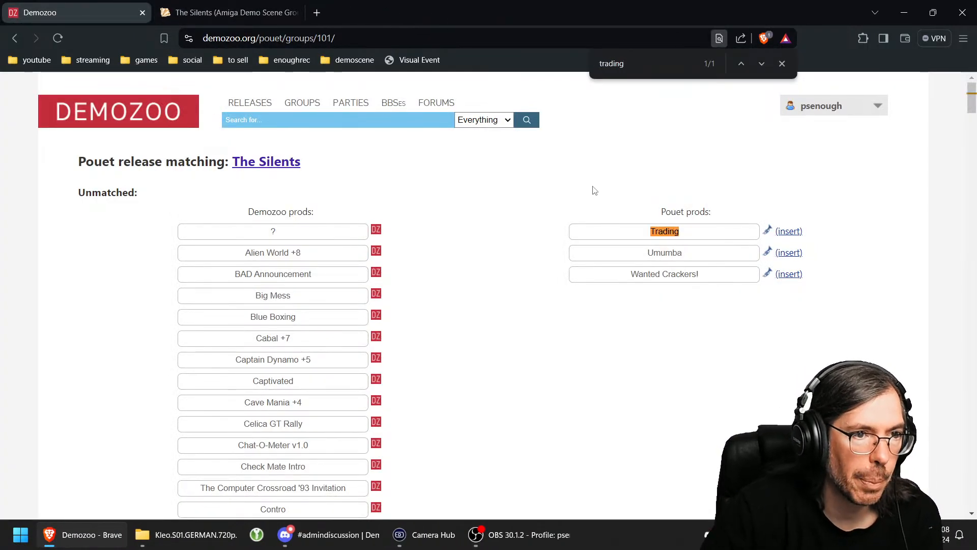
left_click(792, 231)
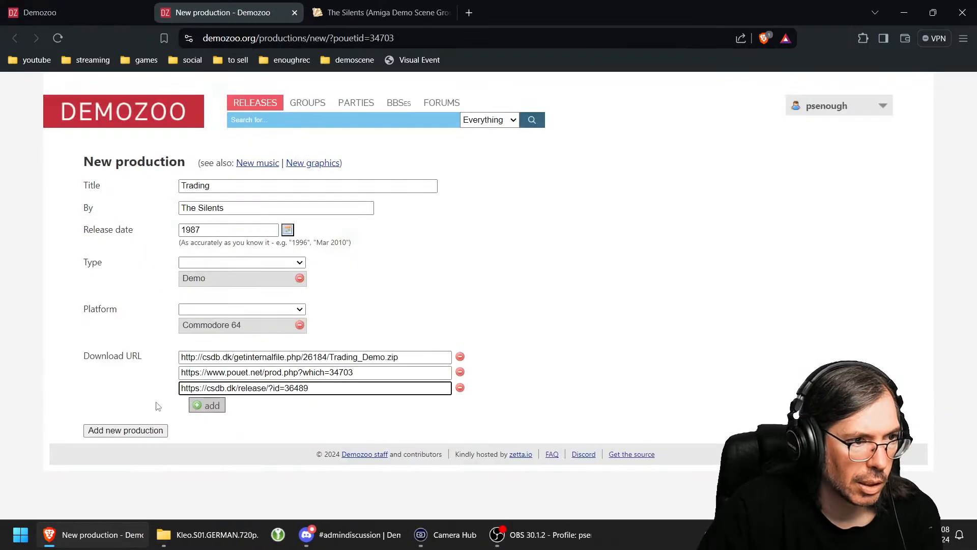
left_click(124, 432)
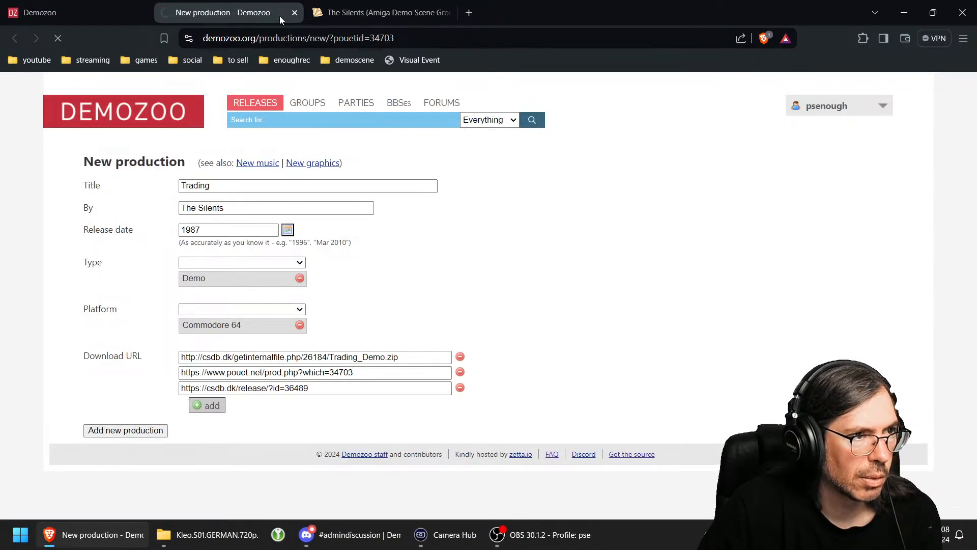
left_click(294, 12)
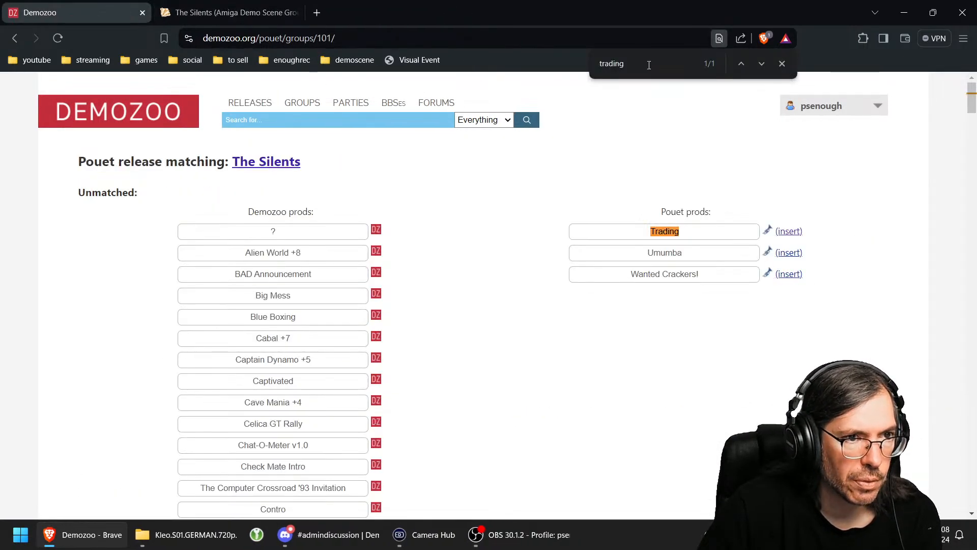
Step: Search the matching list for "umu", add Umumba as a new Demozoo production and return to the list
key("ctrl+f")
type("umu")
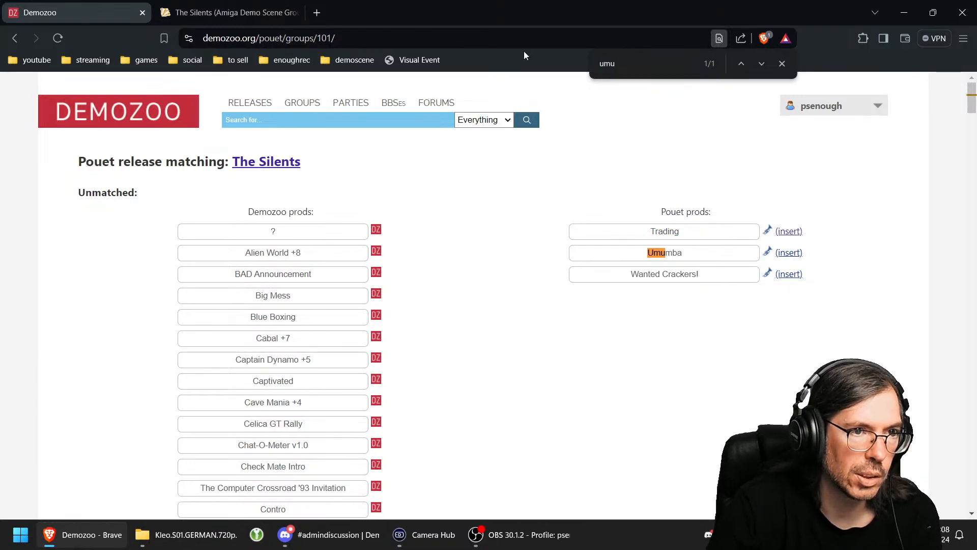
left_click(789, 253)
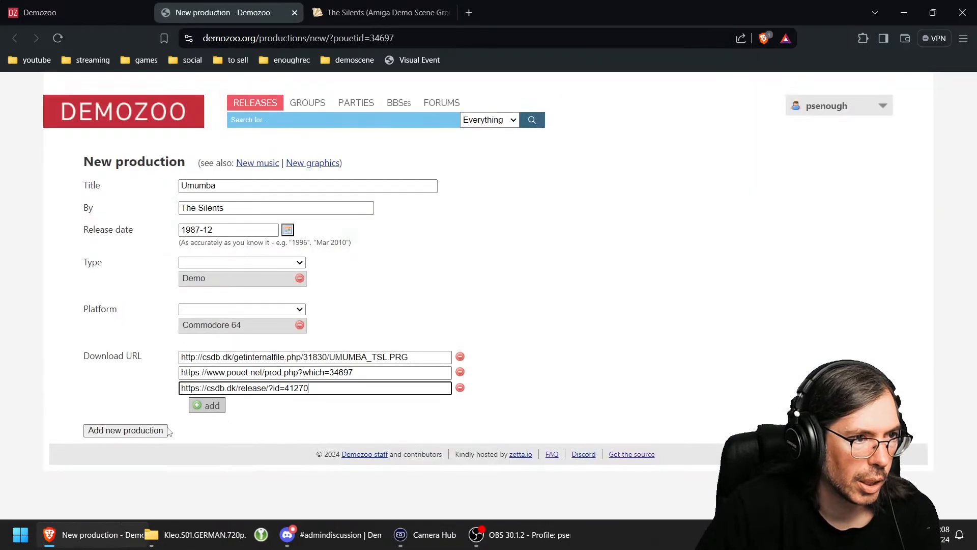
left_click(106, 430)
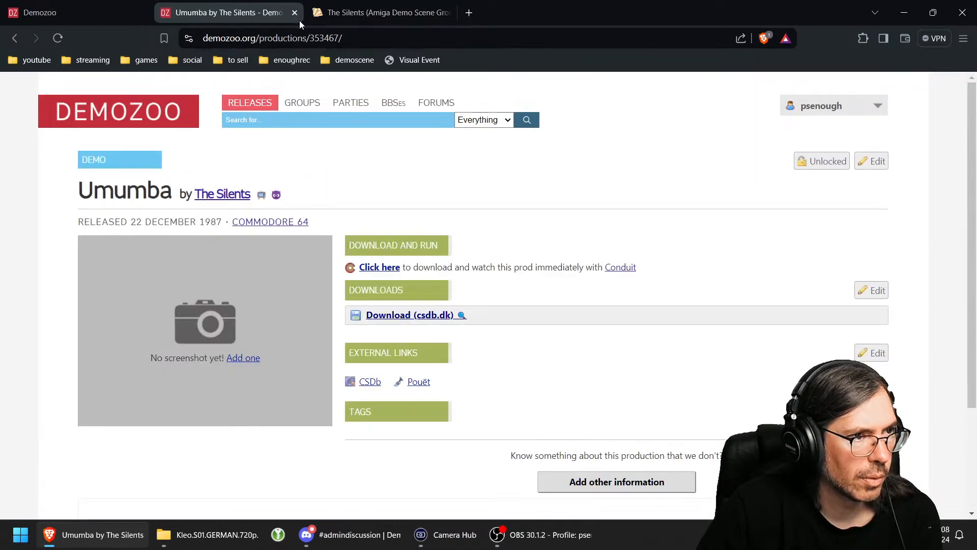
key("ctrl+shift+Tab")
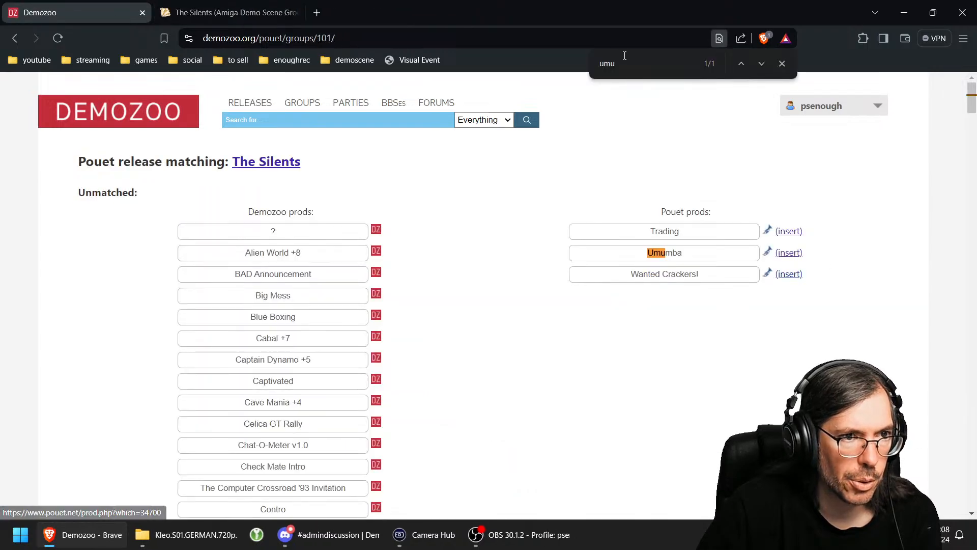
Step: Search the matching list for "wanted", add Wanted Crackers! as a new Demozoo production and run it through Conduit
double_click(605, 63)
type("wanted")
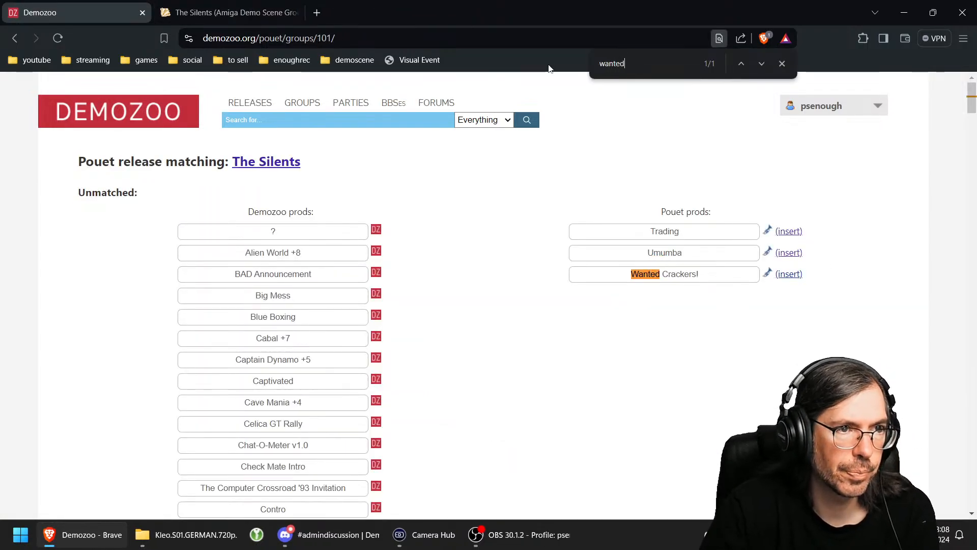
left_click(787, 276)
left_click(150, 430)
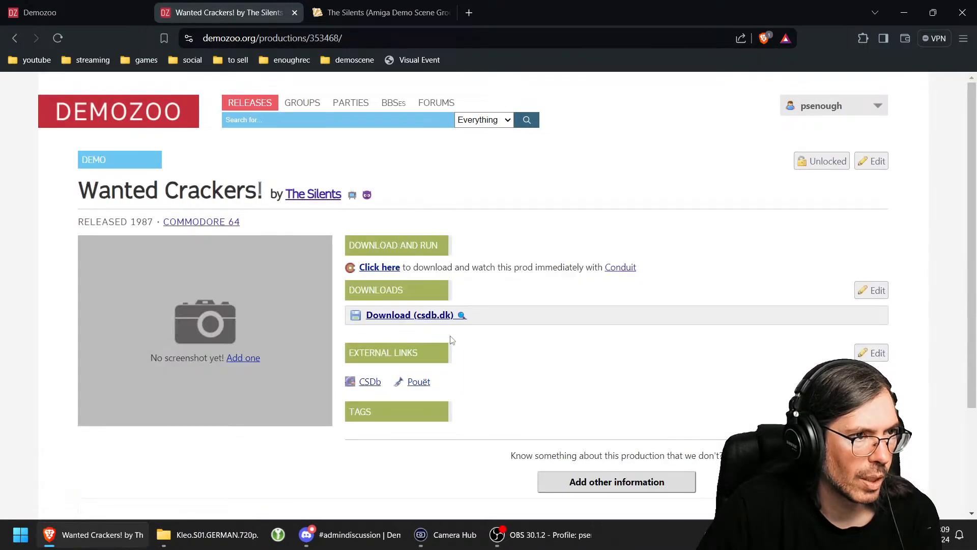
left_click(382, 269)
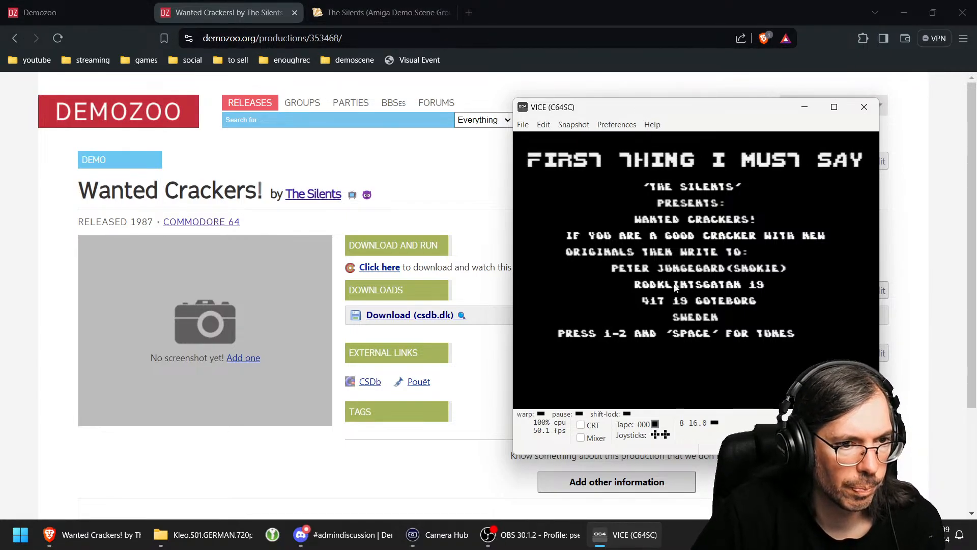
Step: Reload The Silents' matching list, then go back to the Pouet matching overview and read through the groups with potential matches
left_click(55, 10)
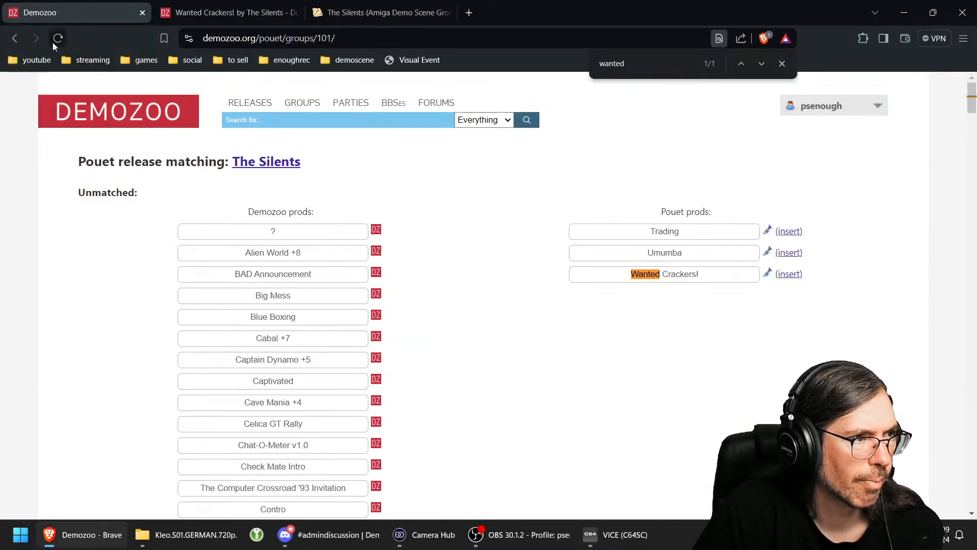
left_click(53, 42)
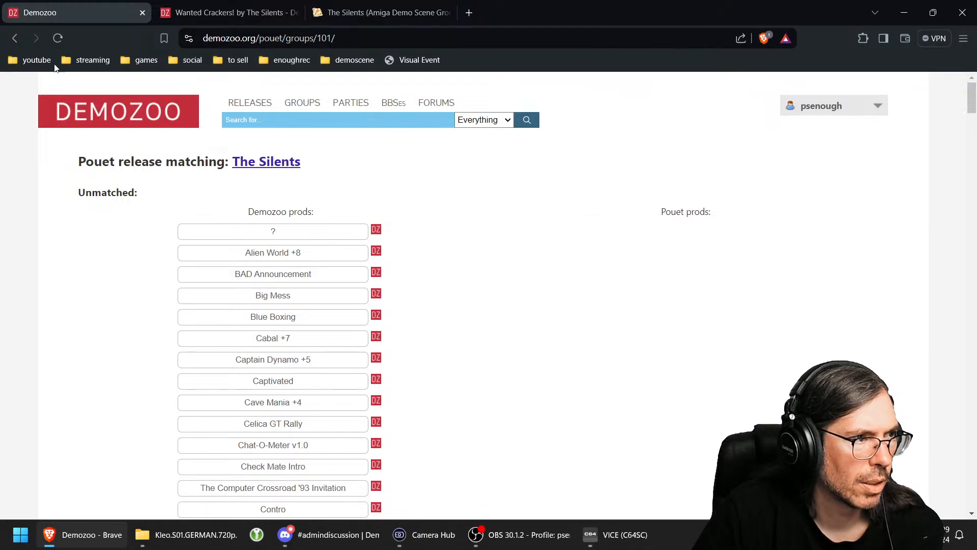
left_click(14, 40)
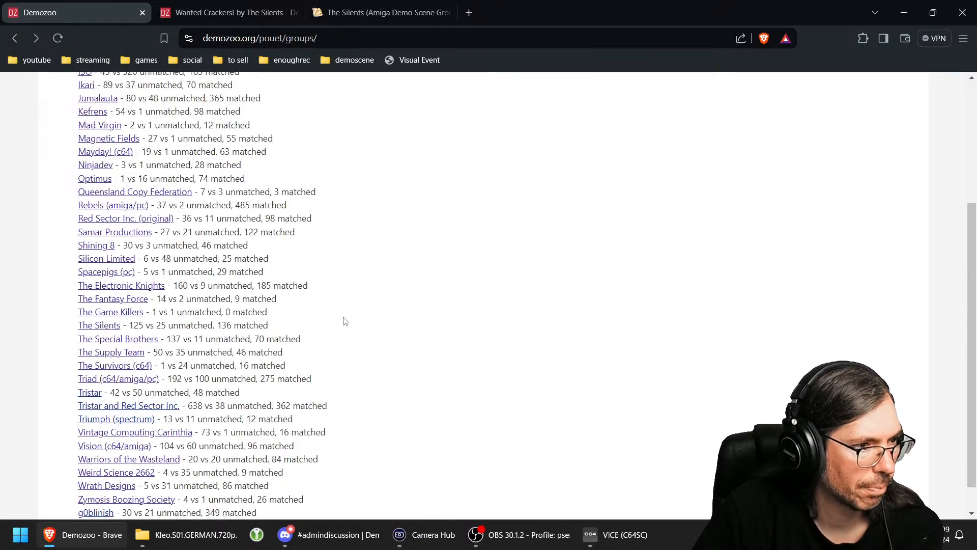
scroll(344, 321, "down", 1)
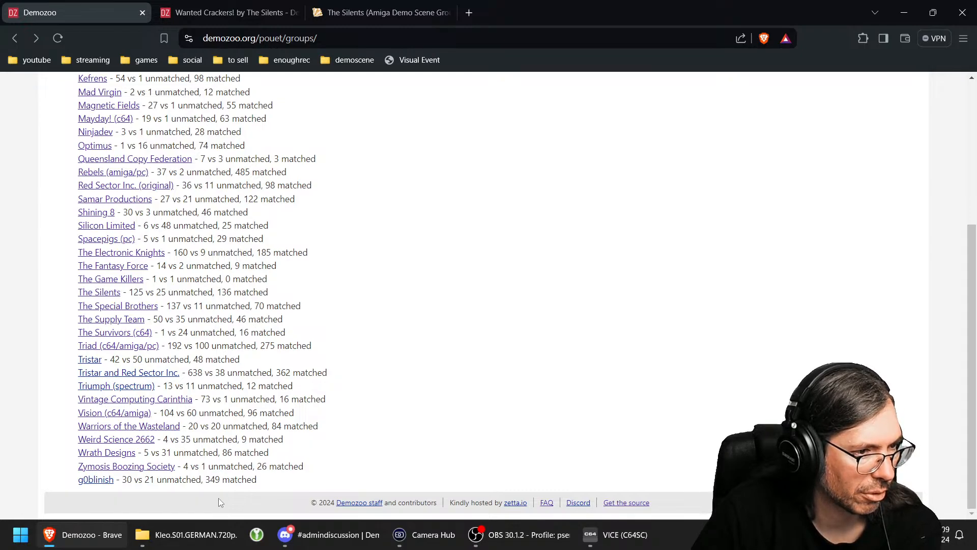
scroll(252, 382, "up", 5)
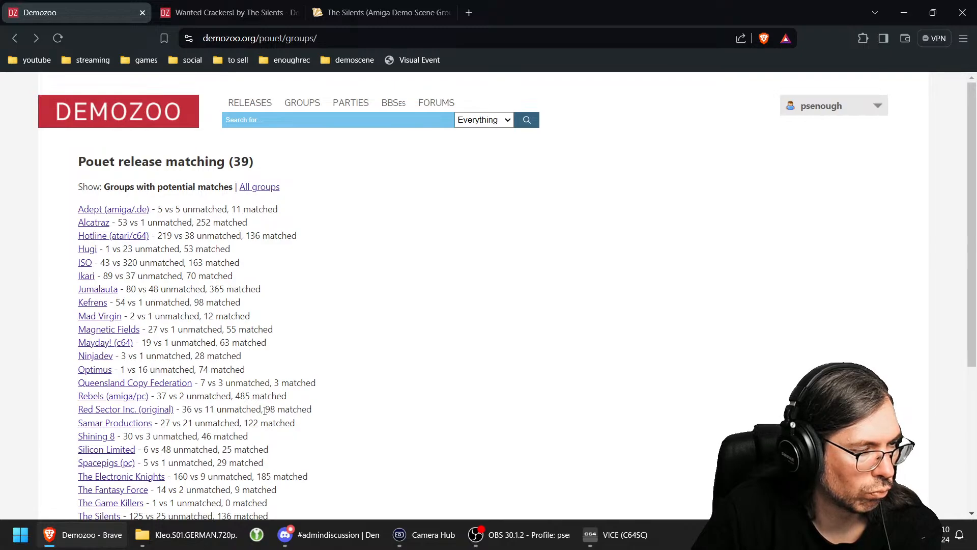
scroll(265, 410, "down", 2)
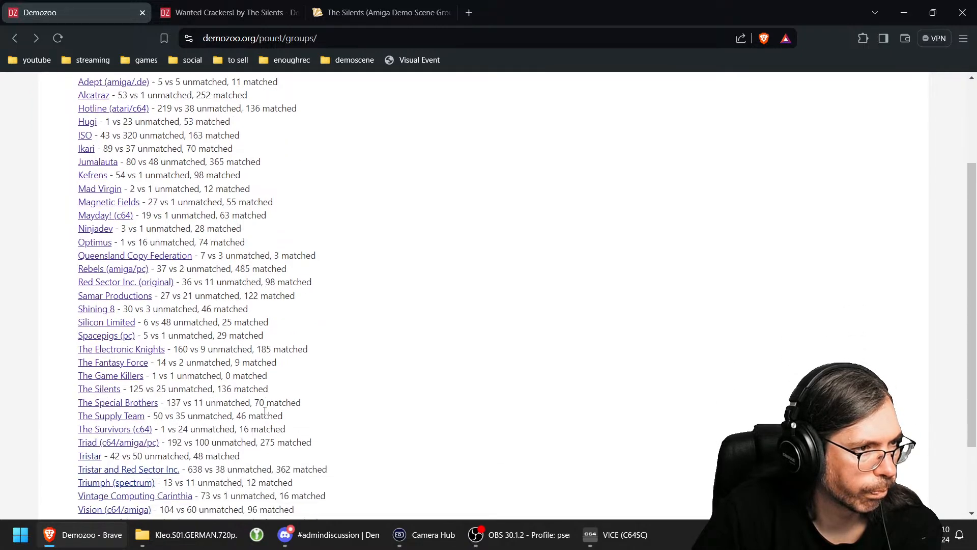
scroll(204, 283, "down", 1)
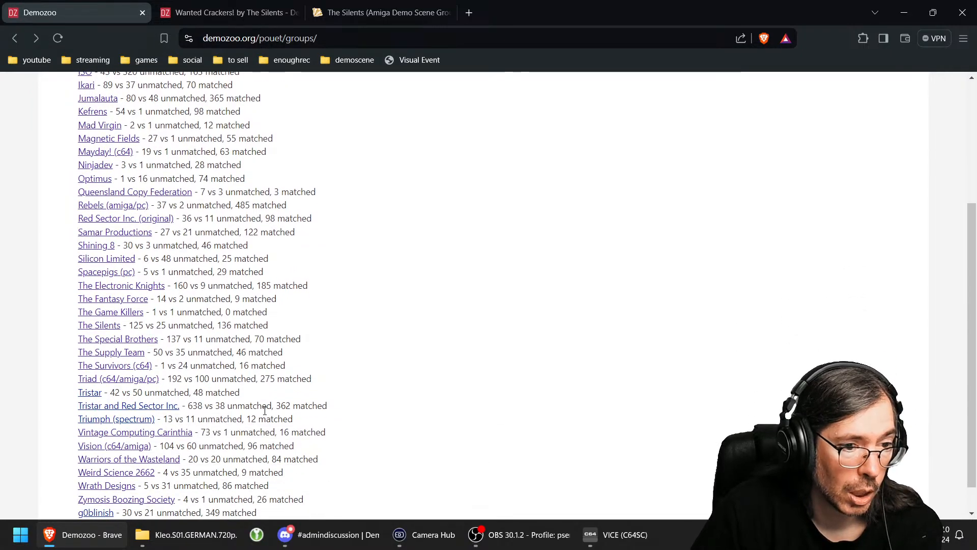
scroll(229, 326, "down", 1)
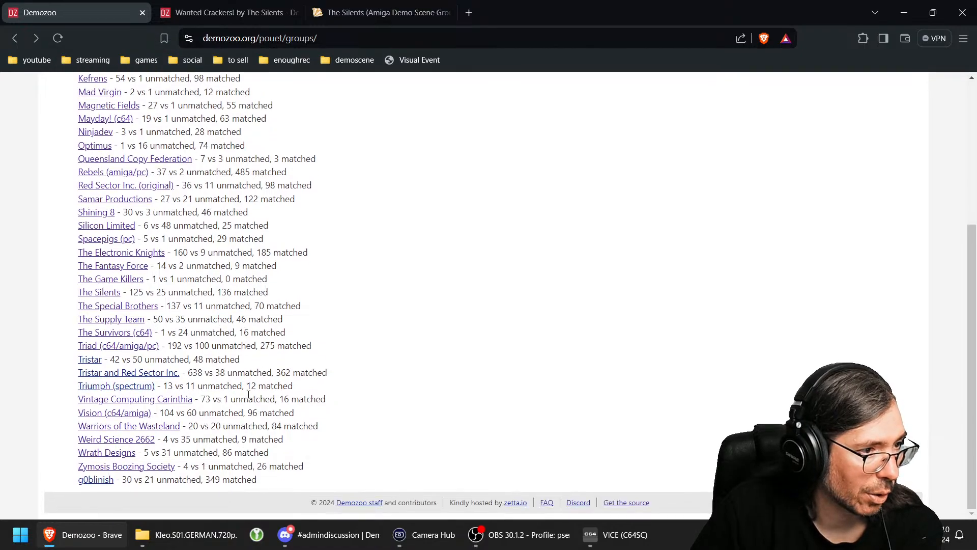
scroll(238, 416, "up", 4)
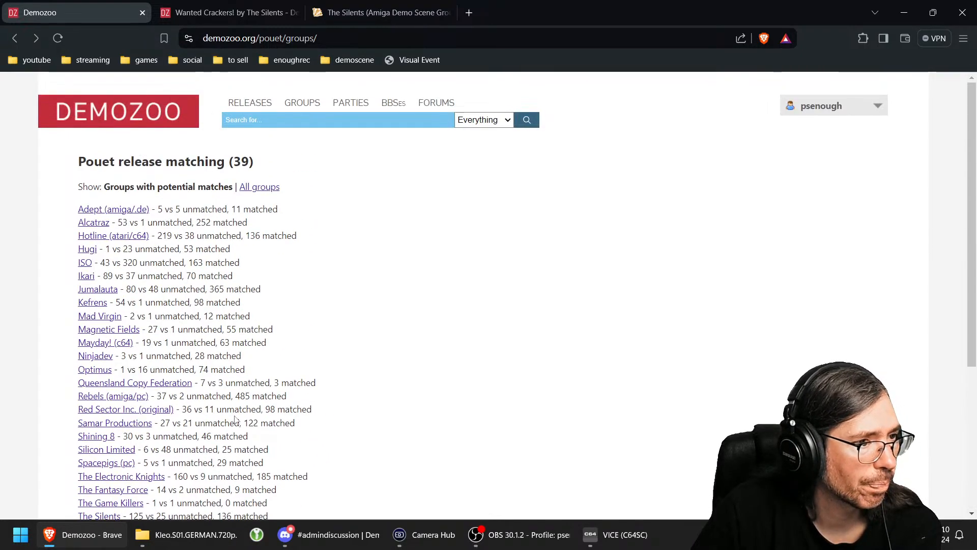
Step: Open Lost Party 2024 from the Demozoo party calendar and review its competition results through to the Wild entries
left_click(103, 105)
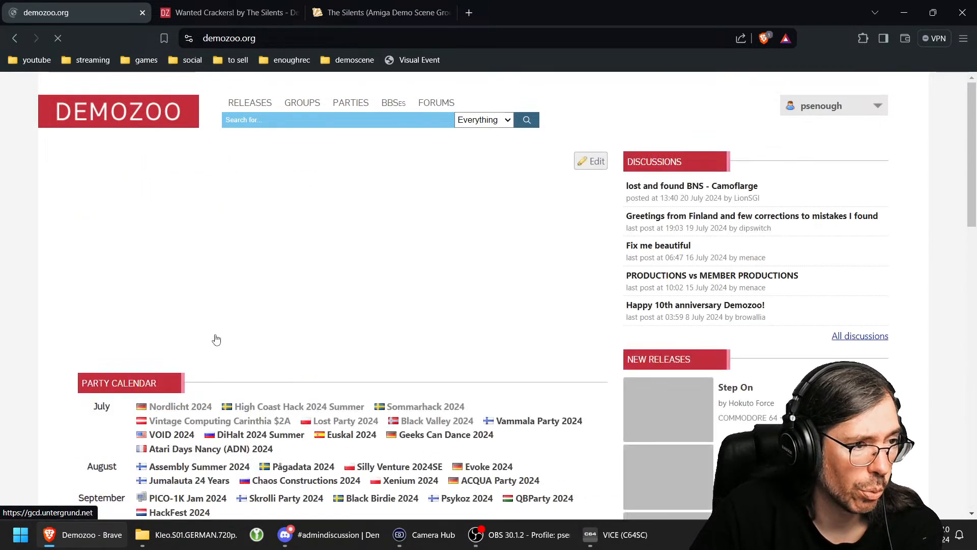
scroll(335, 316, "down", 2)
left_click(342, 298)
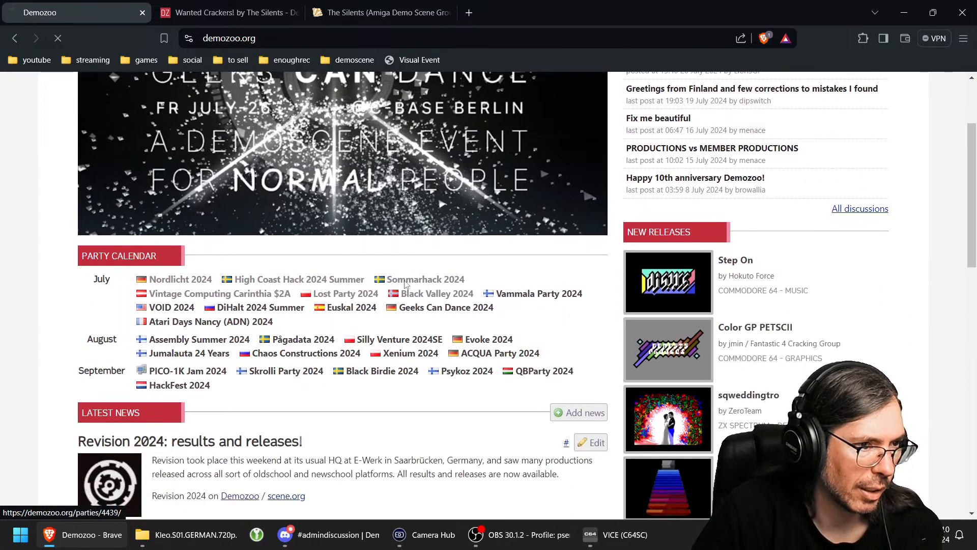
scroll(546, 226, "down", 5)
scroll(573, 158, "down", 2)
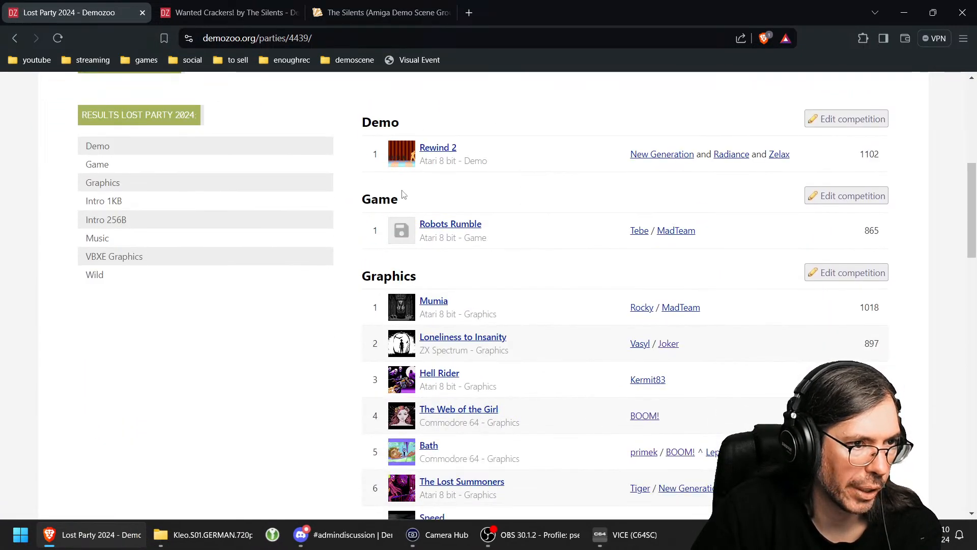
scroll(574, 268, "down", 9)
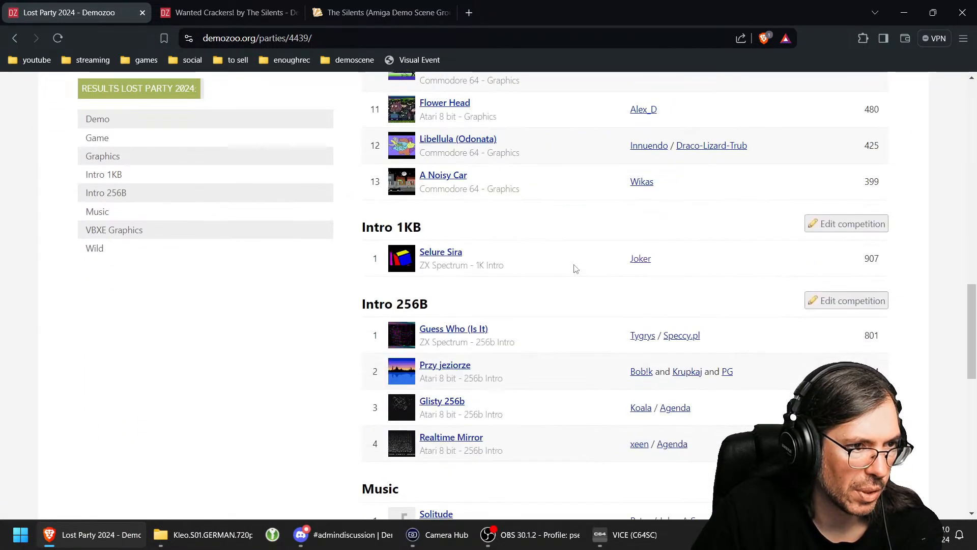
scroll(575, 268, "down", 4)
scroll(573, 239, "down", 1)
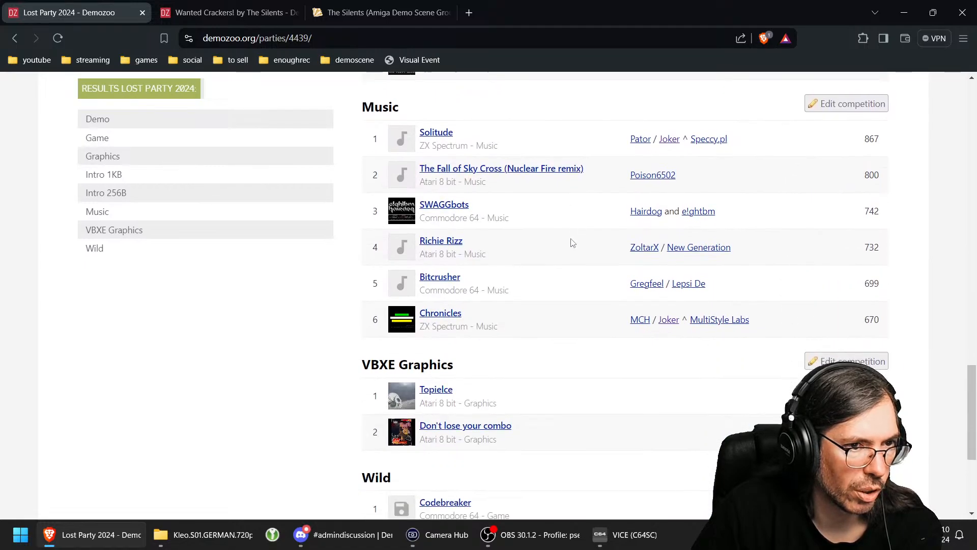
scroll(560, 392, "down", 3)
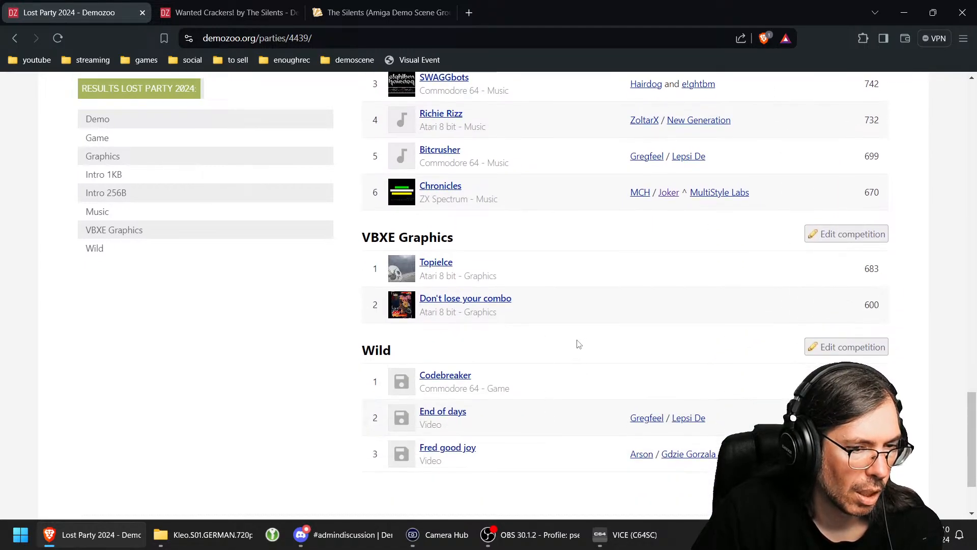
scroll(559, 335, "down", 2)
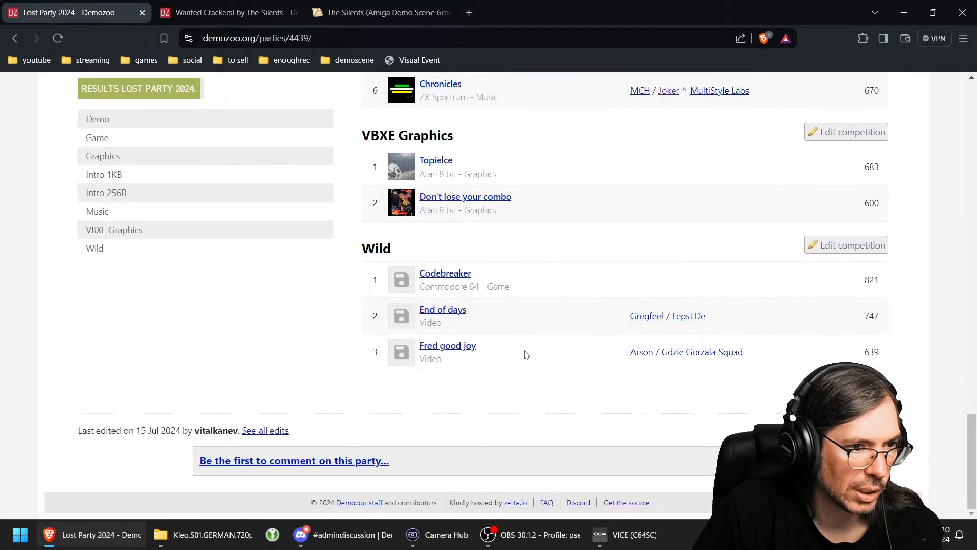
Step: Open the Codebreaker entry from the Wild results and search CSDb in a new tab for "codebreaker"
left_click(442, 275)
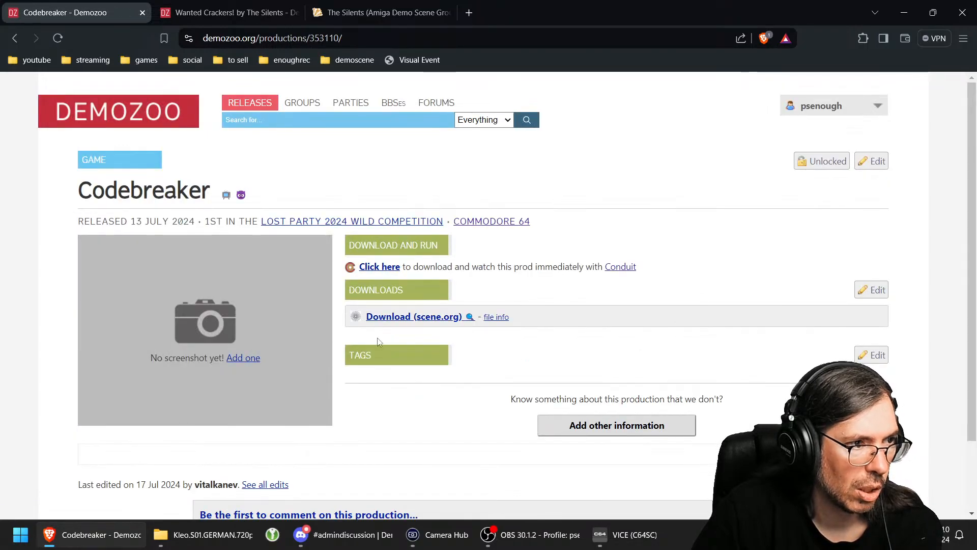
left_click(469, 12)
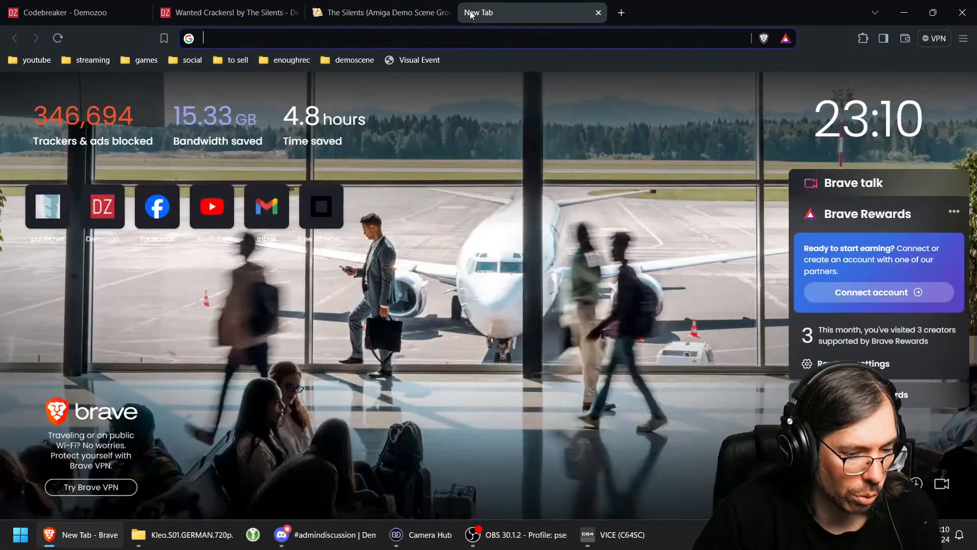
type("csdb.dk/group/?id=934")
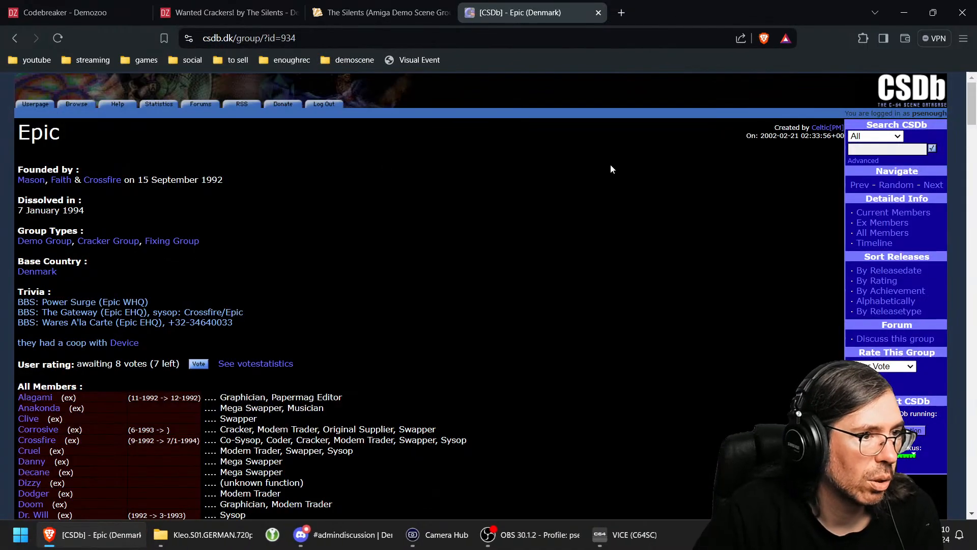
left_click(865, 151)
type("codebrek")
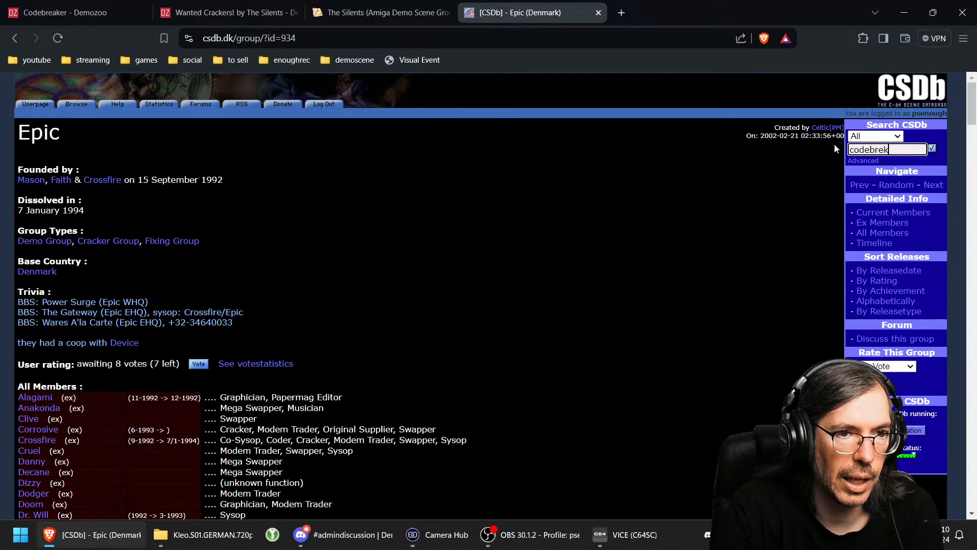
key("BackSpace")
type("aker")
key("Return")
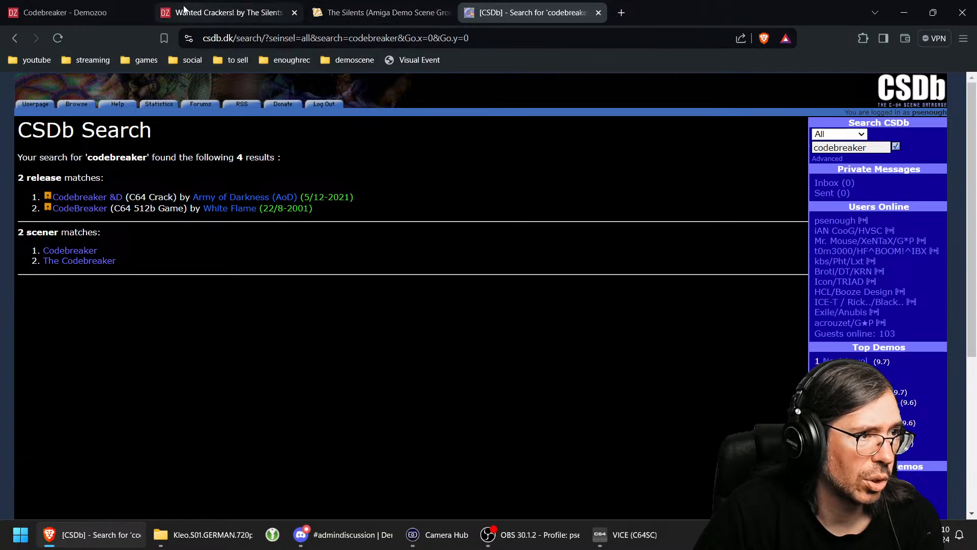
Step: Exit the running VICE emulator, close the Wanted Crackers! page and return to the Codebreaker entry
left_click(229, 13)
left_click(90, 15)
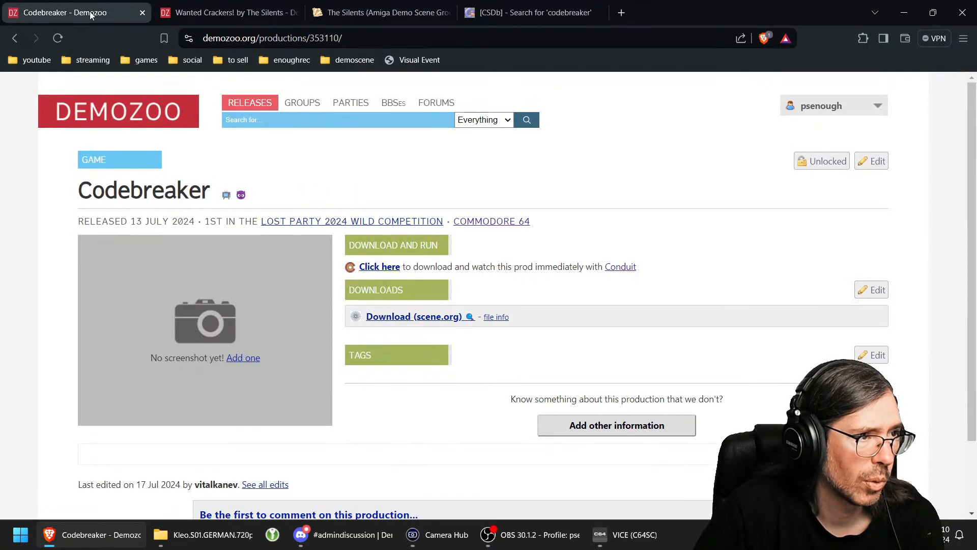
left_click(209, 14)
left_click(636, 536)
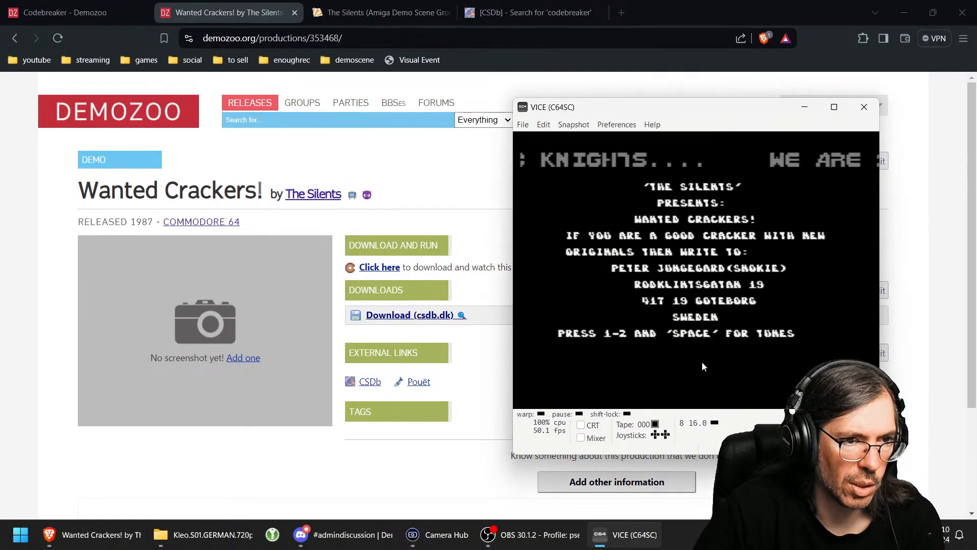
left_click(864, 106)
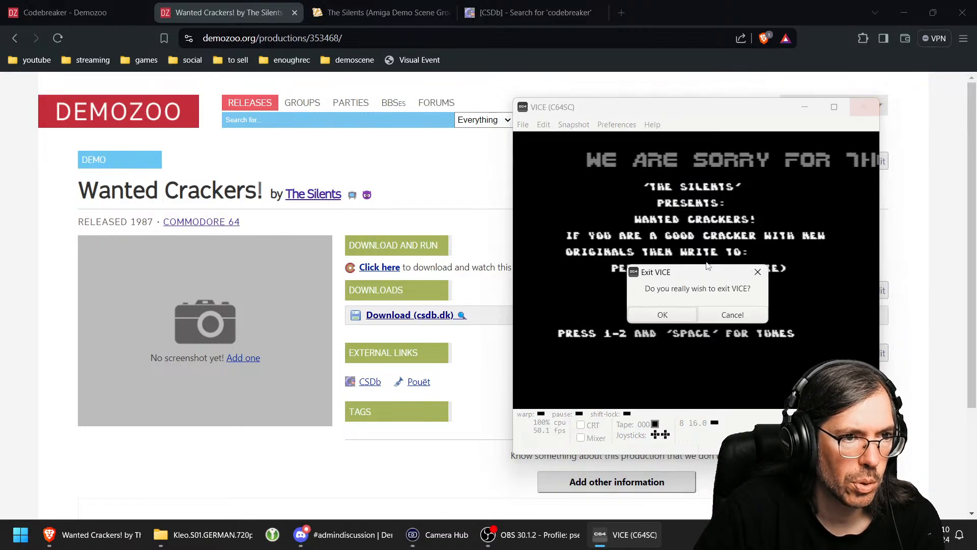
key("Return")
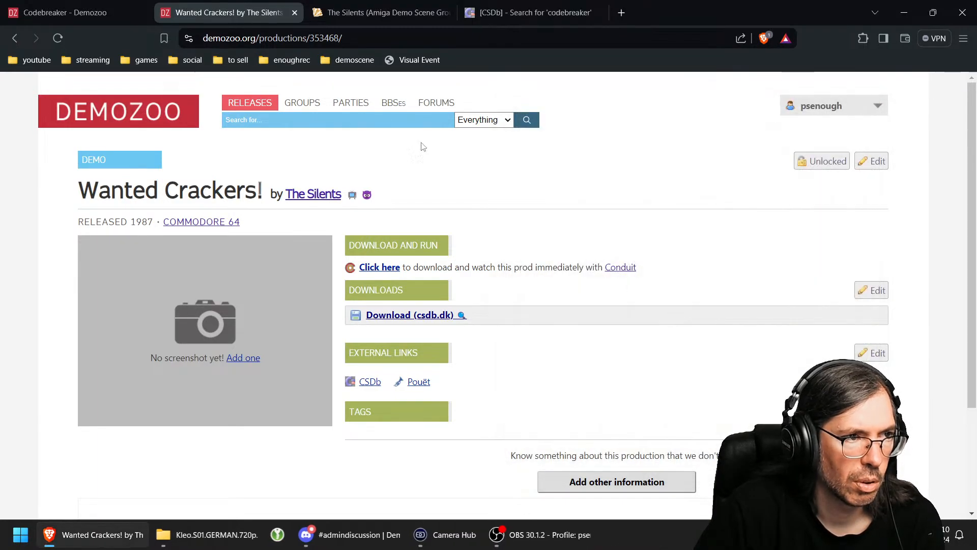
left_click(294, 13)
left_click(382, 15)
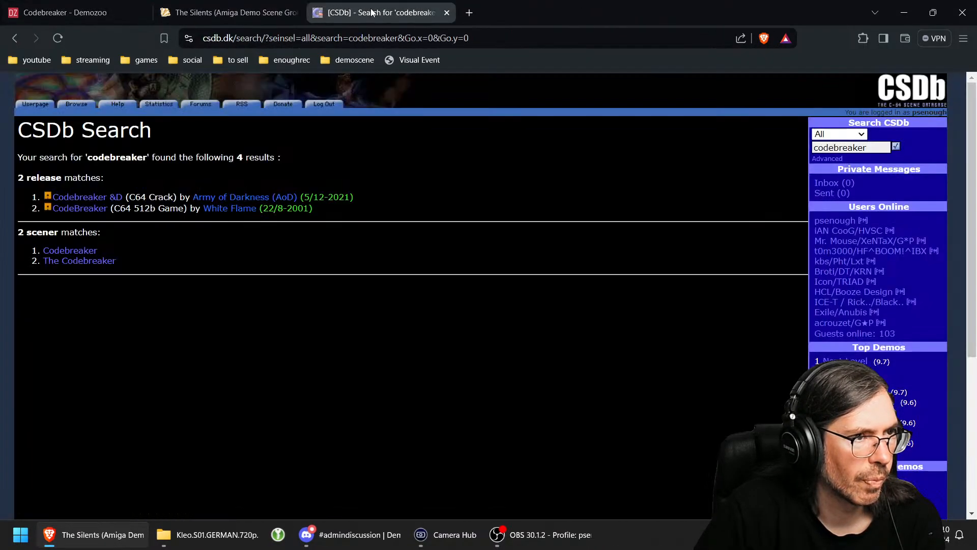
left_click(73, 15)
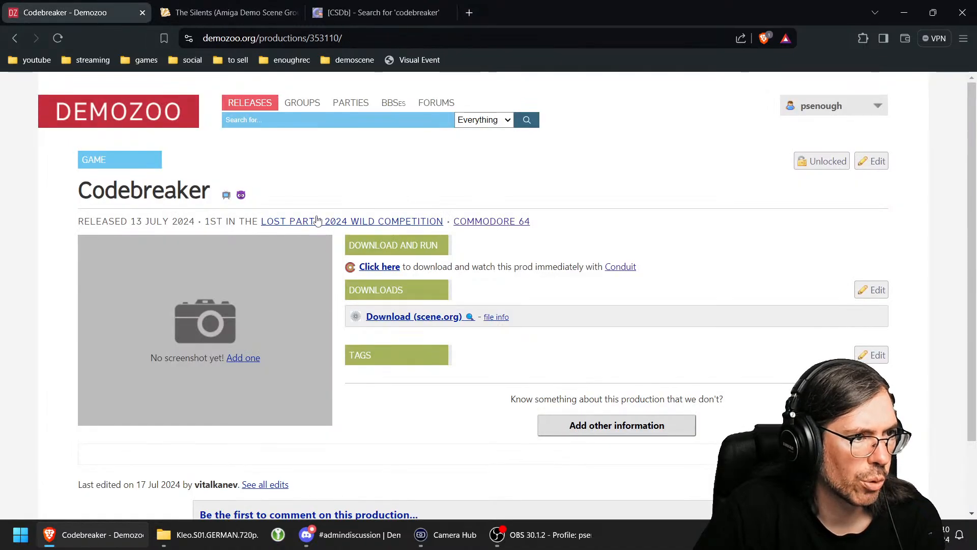
Step: Search CSDb for "lost", open the Lost Party 2024 event and read through its competition results
left_click(374, 15)
double_click(852, 147)
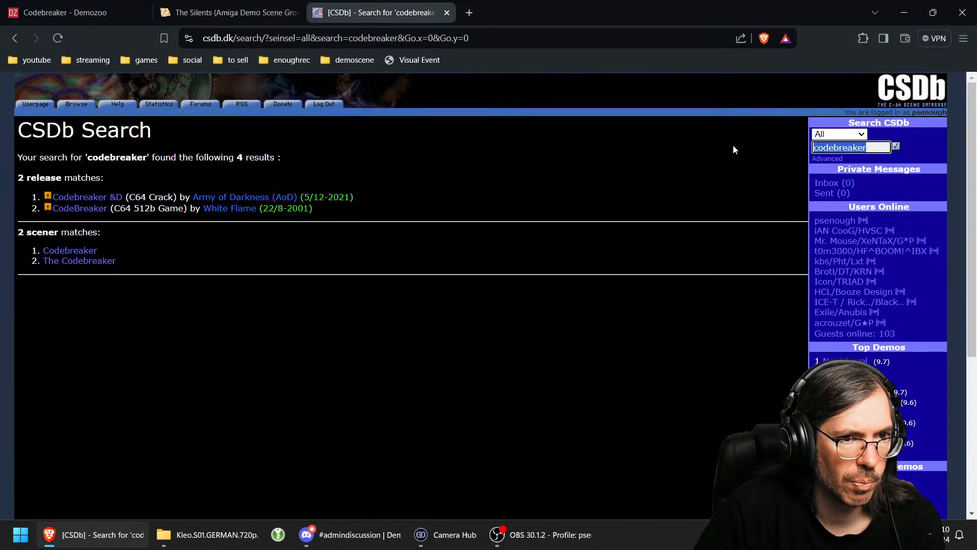
type("lost")
key("Return")
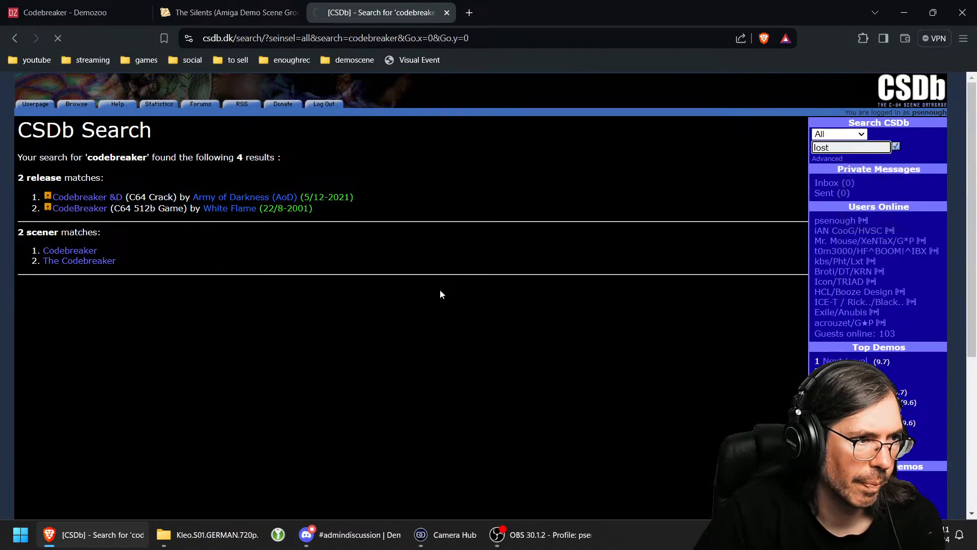
scroll(193, 336, "down", 5)
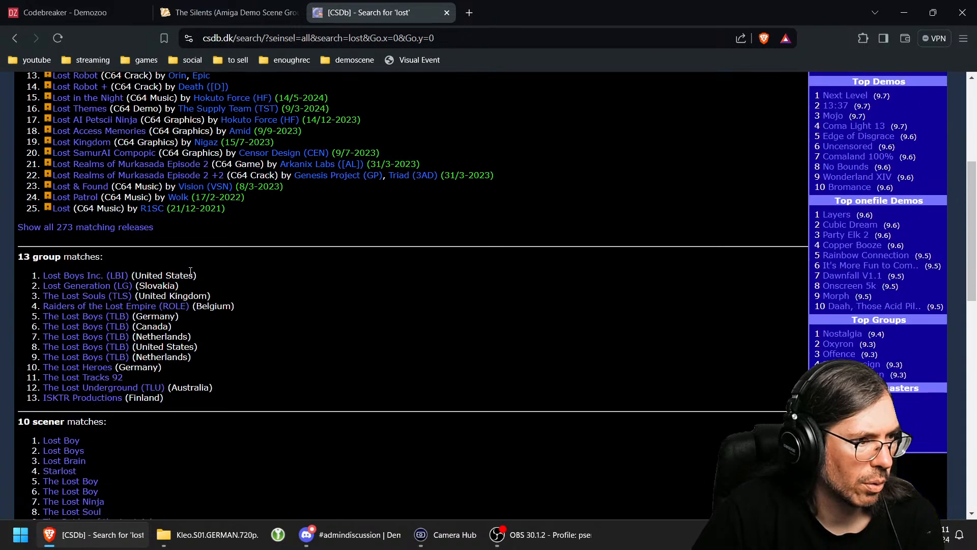
scroll(226, 280, "down", 3)
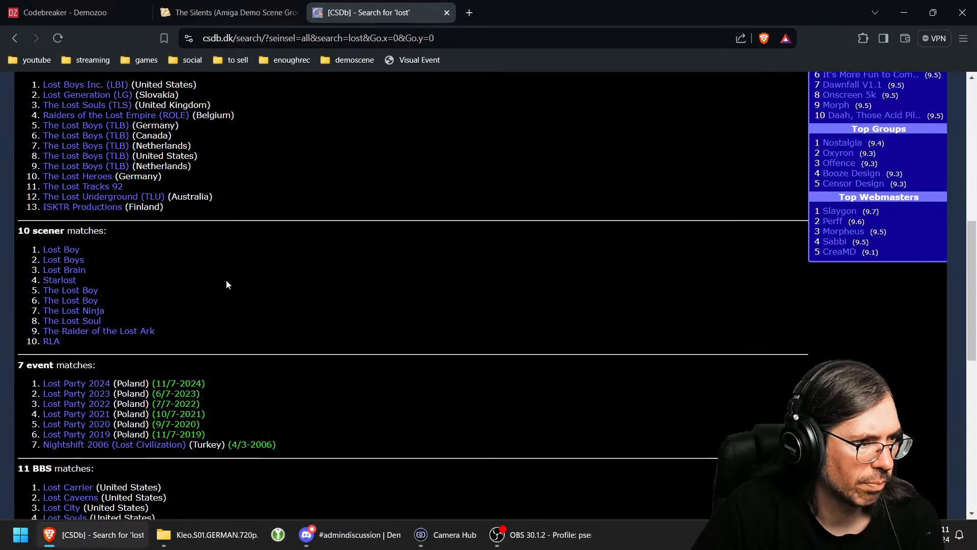
scroll(226, 279, "down", 2)
left_click(104, 257)
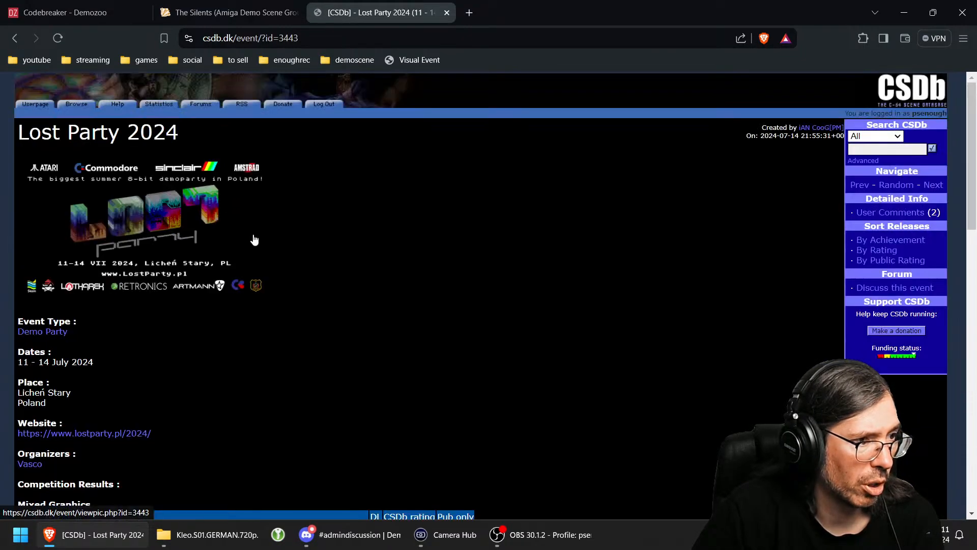
scroll(243, 235, "down", 4)
scroll(195, 237, "down", 1)
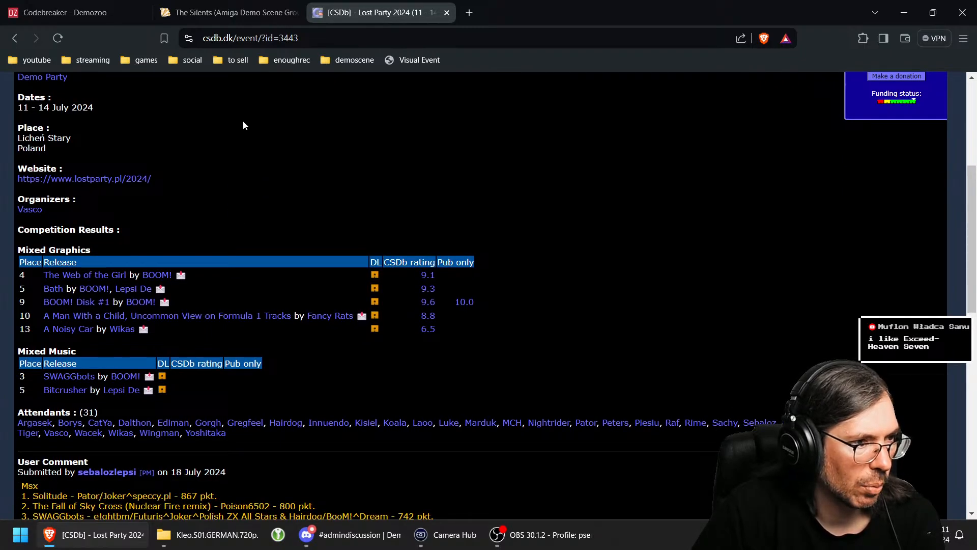
Step: Return to the Codebreaker entry on Demozoo, run it through Conduit and start the game in easy mode
key("ctrl+1")
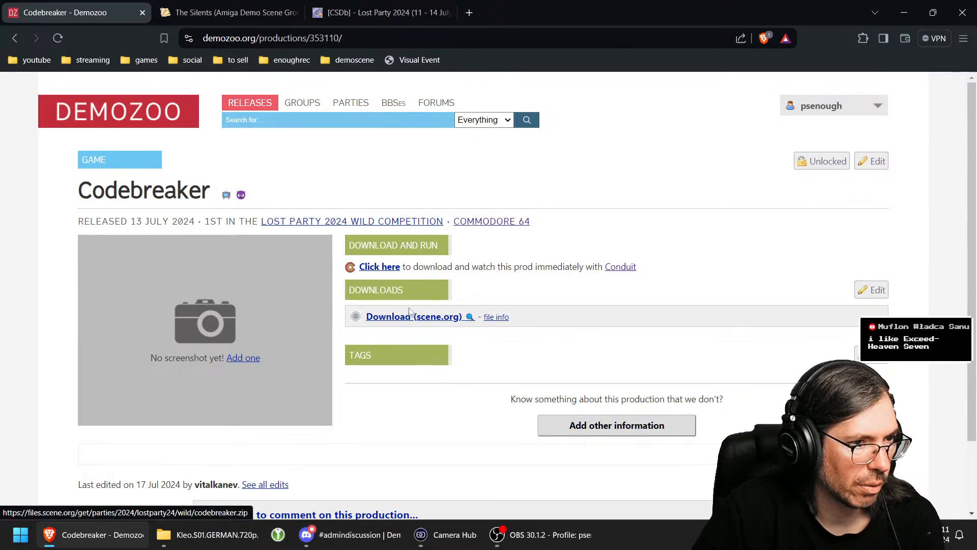
left_click(384, 268)
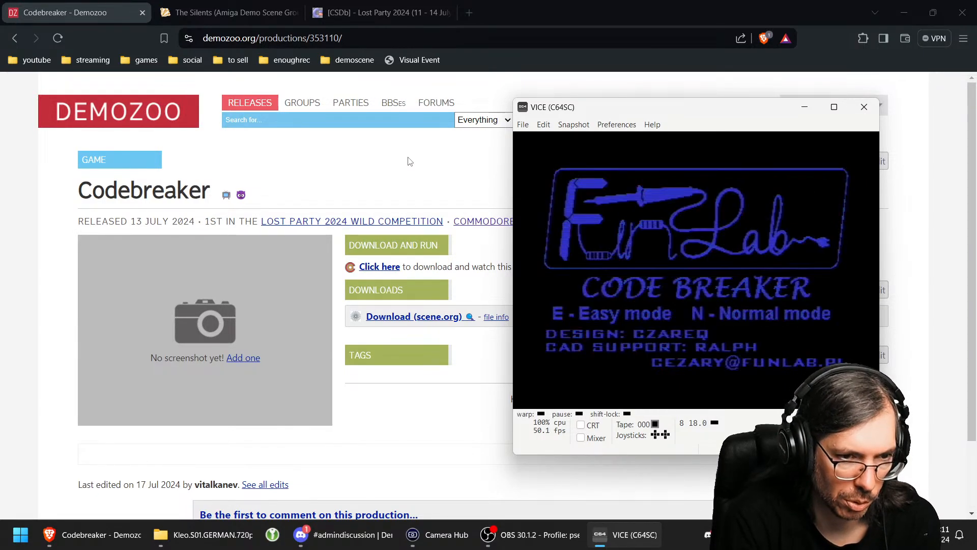
key("e")
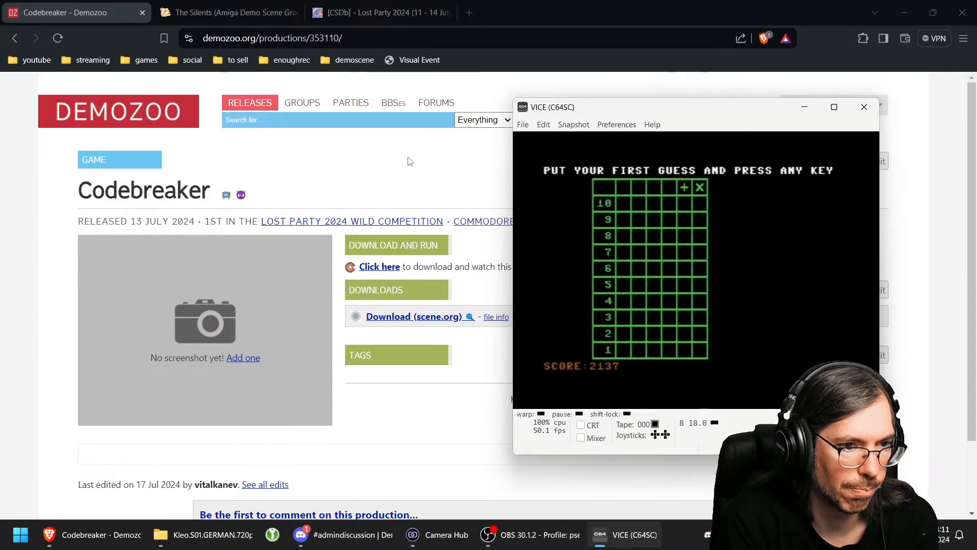
key("alt+c")
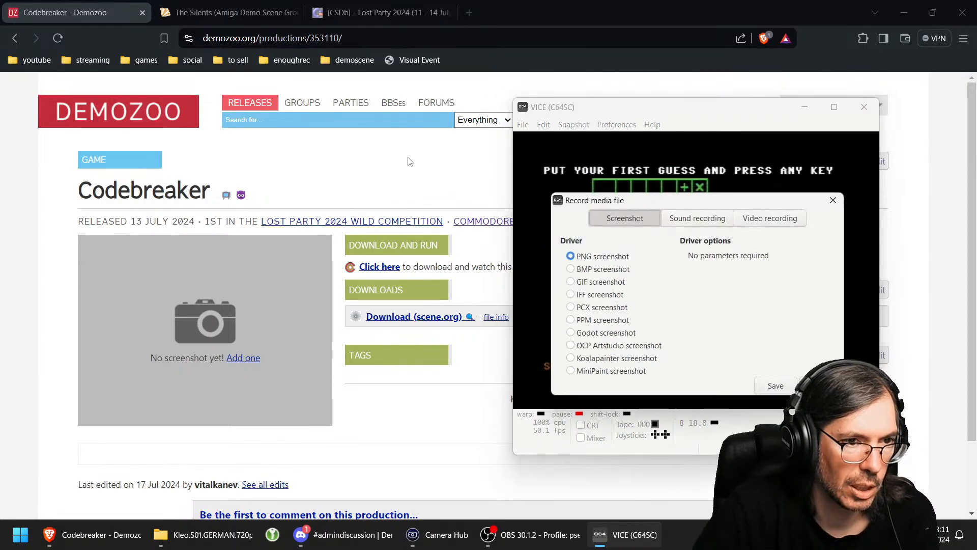
key("Return")
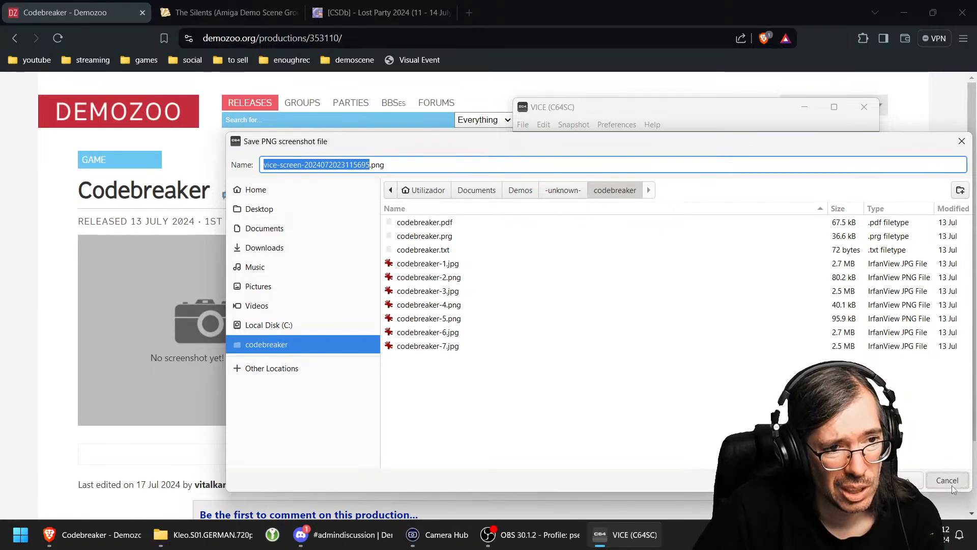
left_click(926, 481)
Step: Exit VICE and look through the images codebreaker-1.jpg to codebreaker-7.jpg in the extracted codebreaker folder
left_click(865, 107)
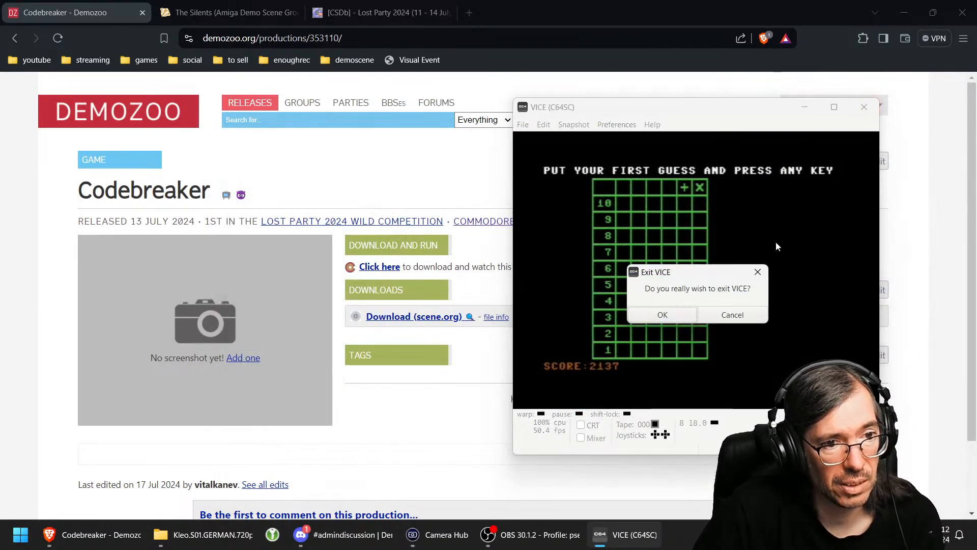
left_click(667, 316)
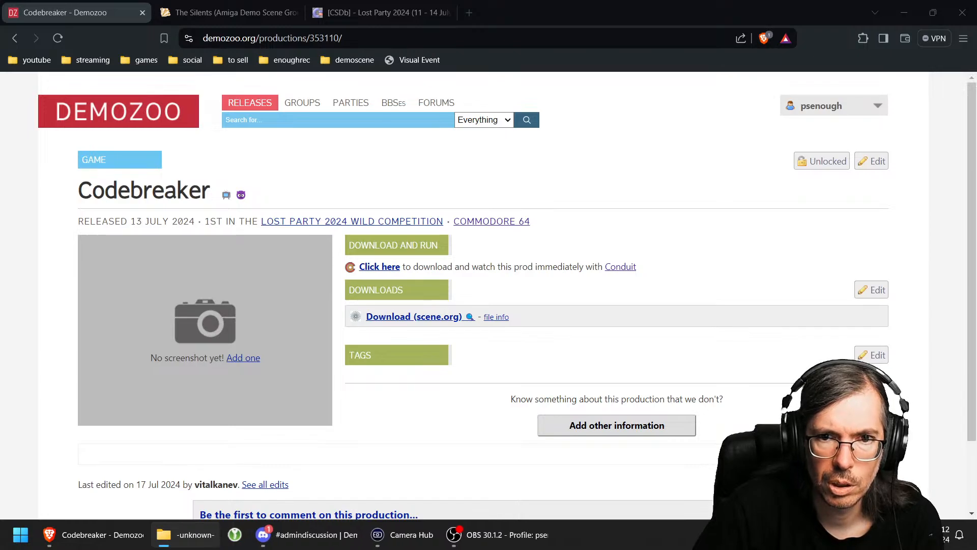
key("alt+Tab")
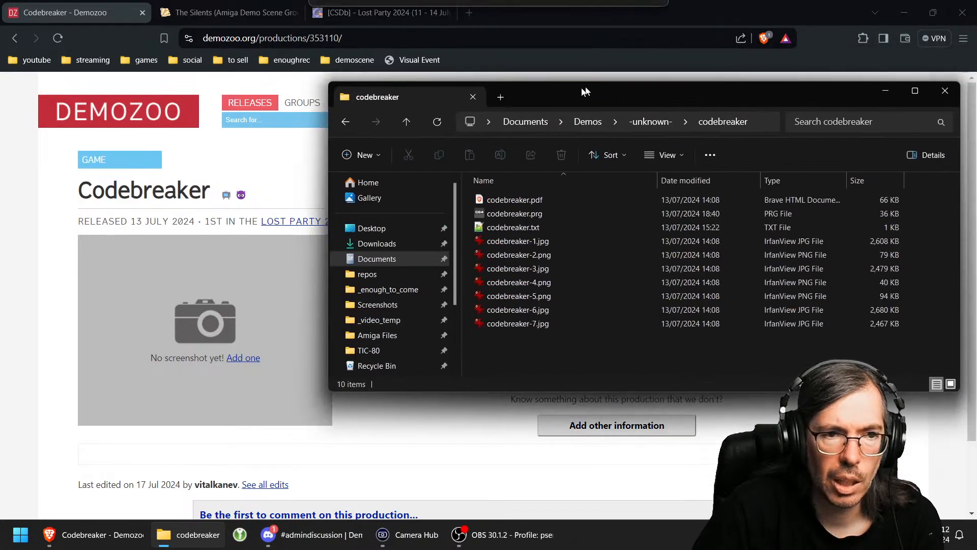
left_click(394, 279)
double_click(393, 279)
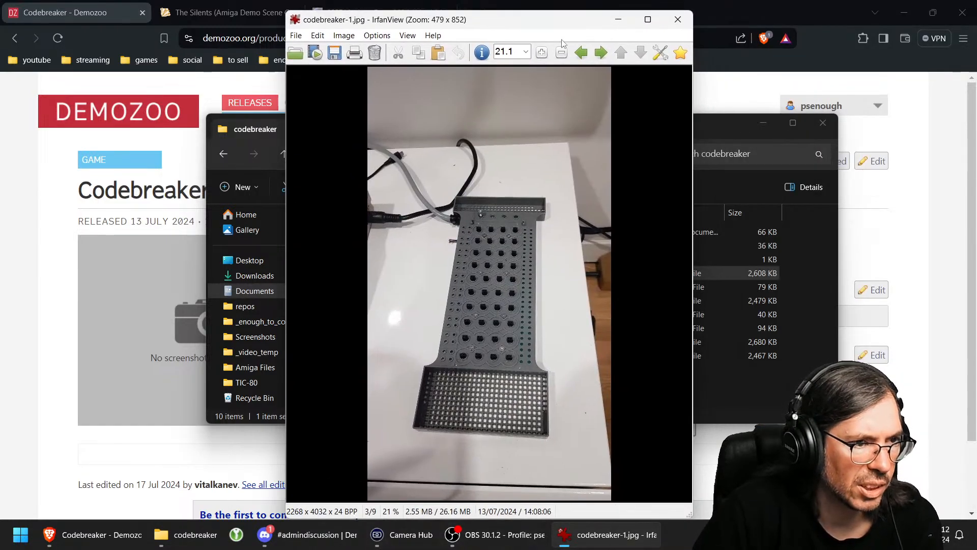
key("space")
key("space")
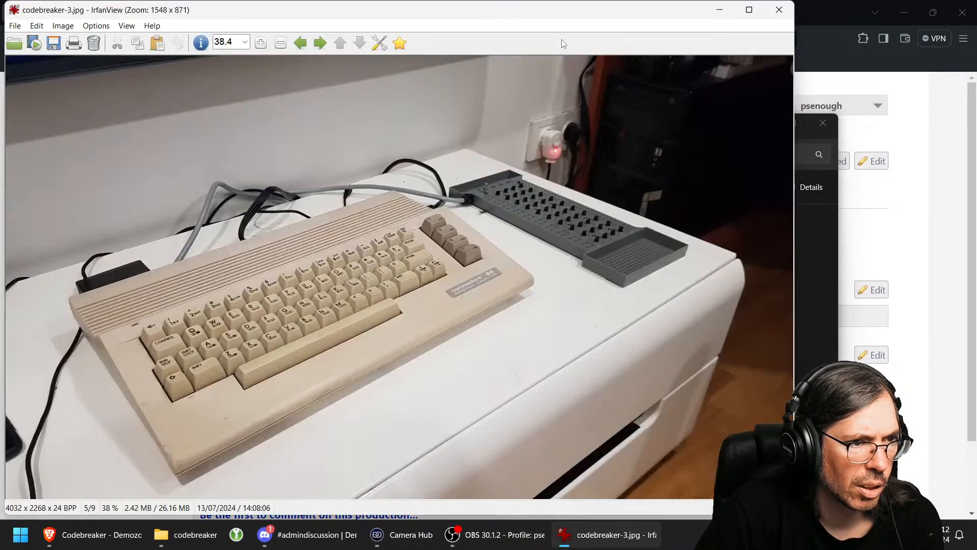
key("space")
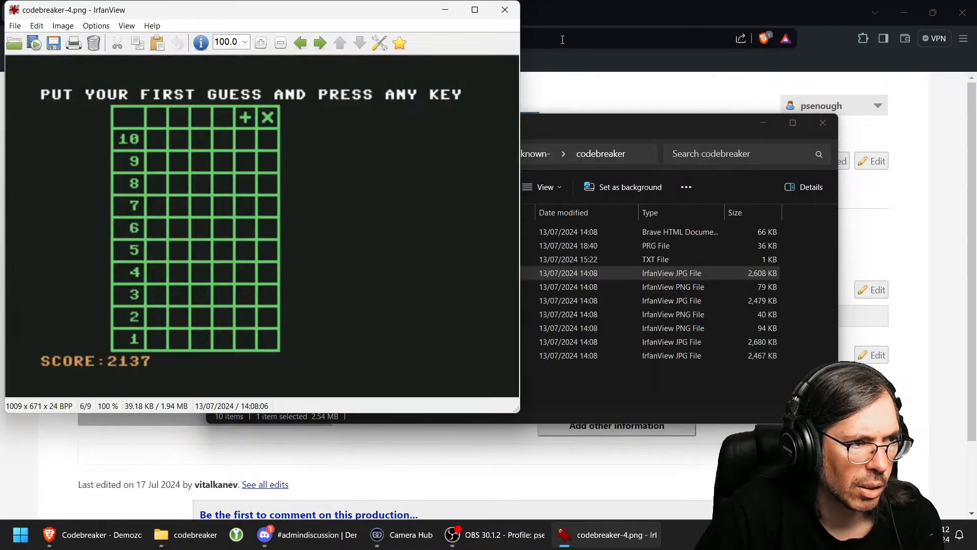
key("space")
key("space")
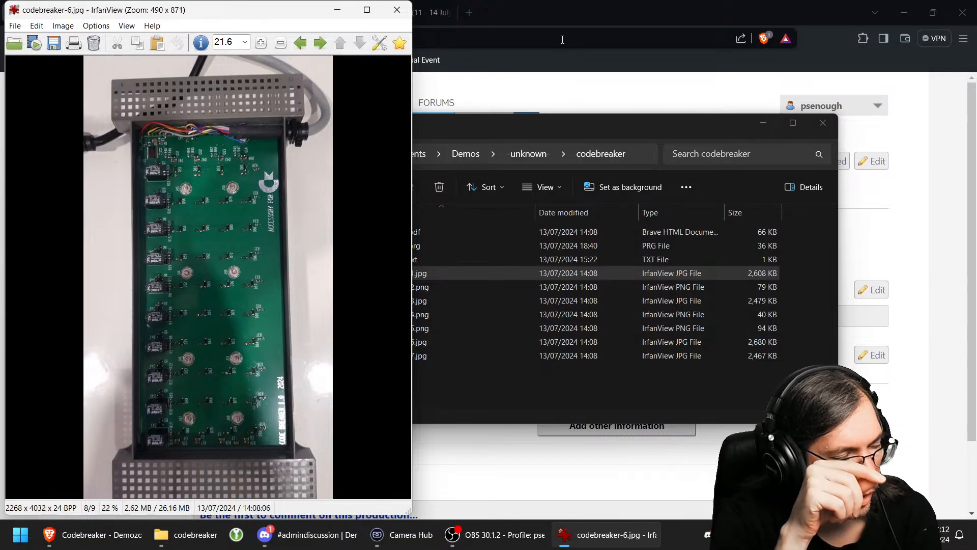
key("space")
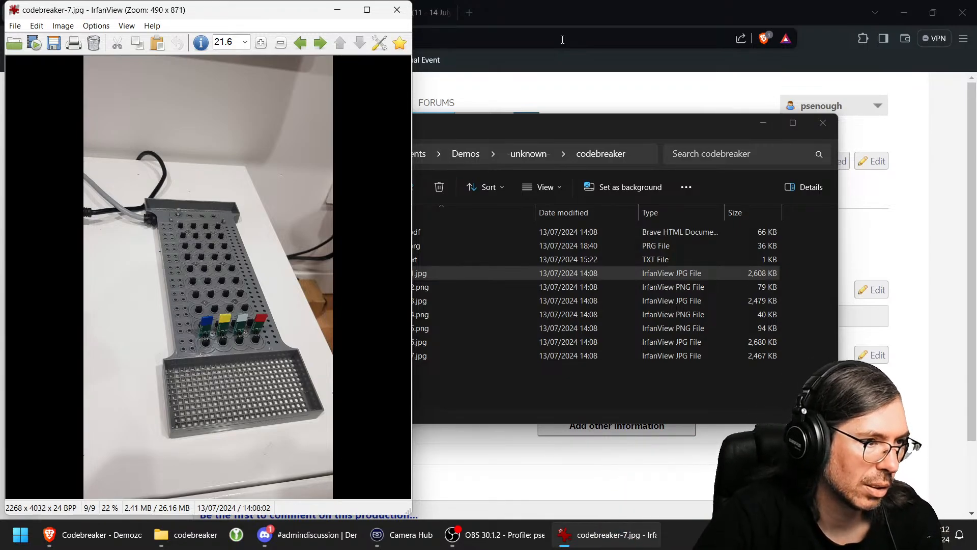
key("Left")
key("Left")
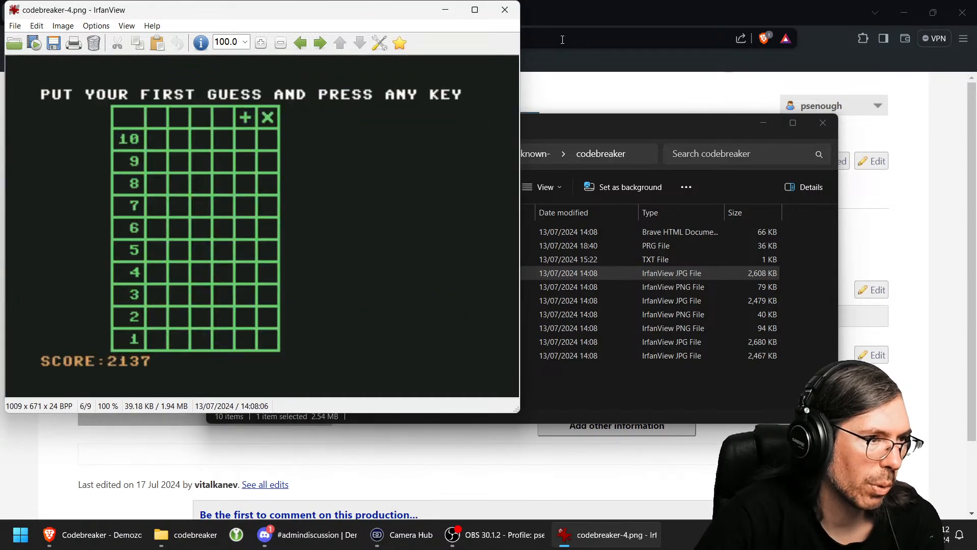
key("Escape")
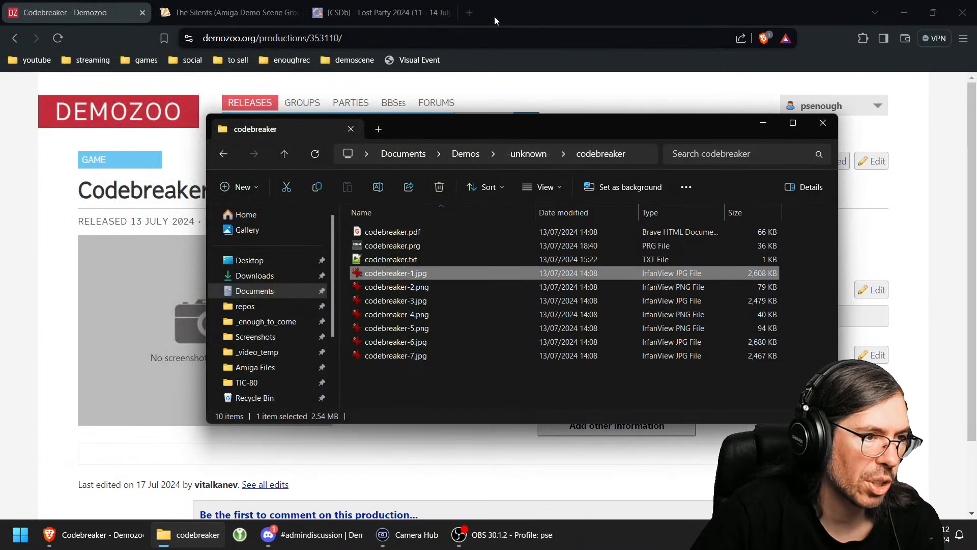
Step: Try to upload all seven images, codebreaker-1.jpg to codebreaker-7.jpg, from Documents > Demos > -unknown- > codebreaker as Codebreaker screenshots in one submission
left_click(151, 442)
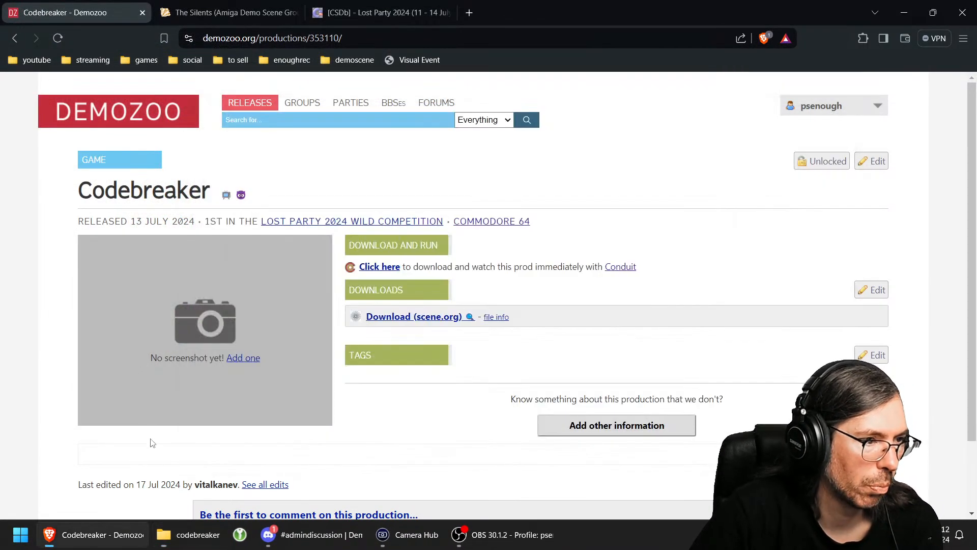
left_click(241, 359)
left_click(315, 381)
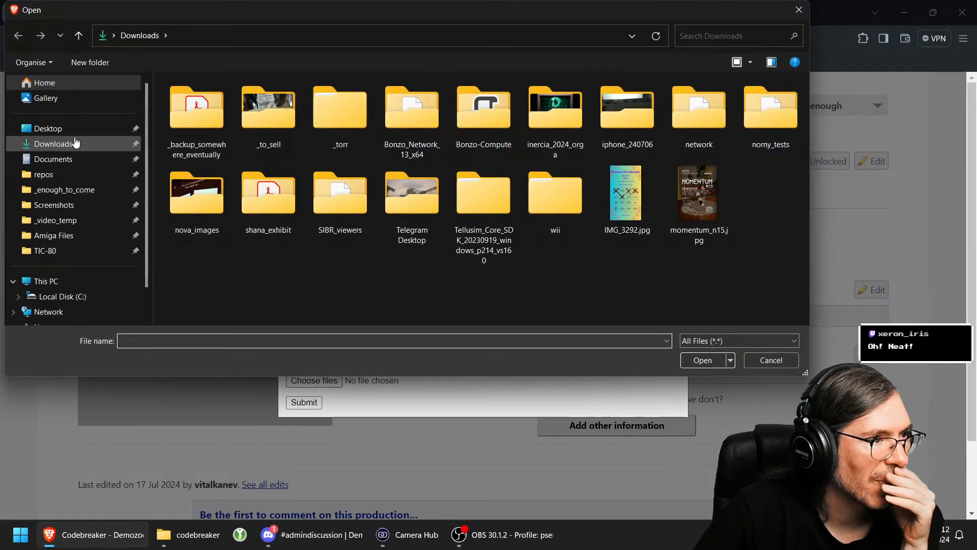
left_click(53, 158)
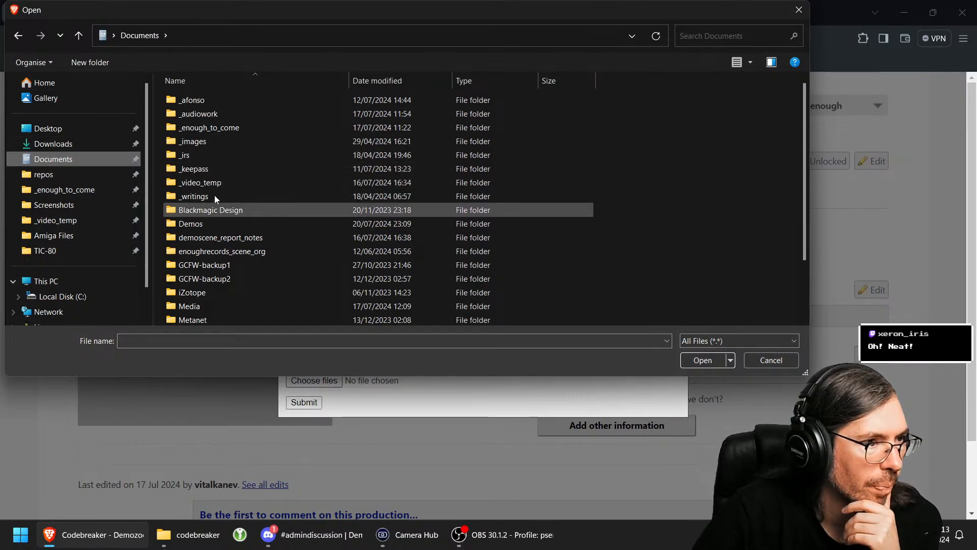
double_click(189, 224)
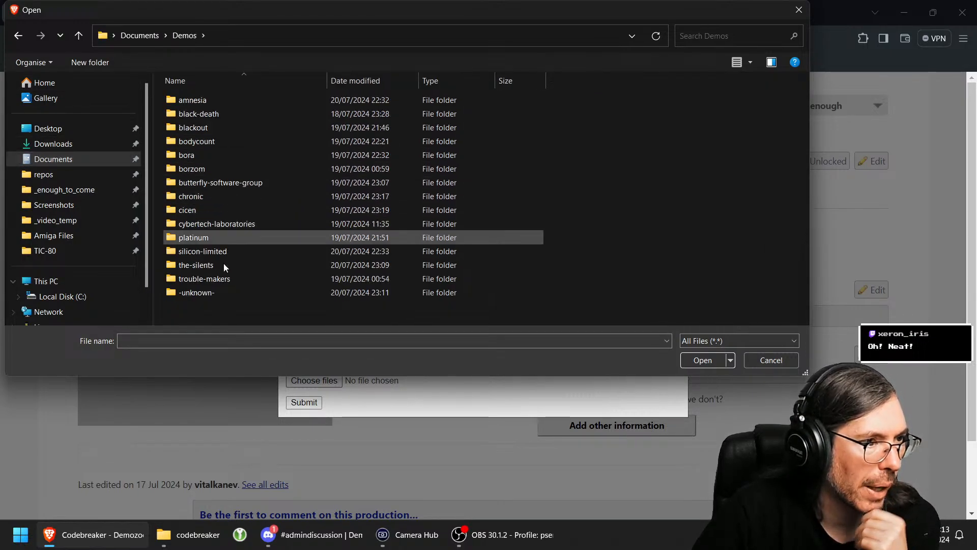
double_click(198, 293)
double_click(209, 100)
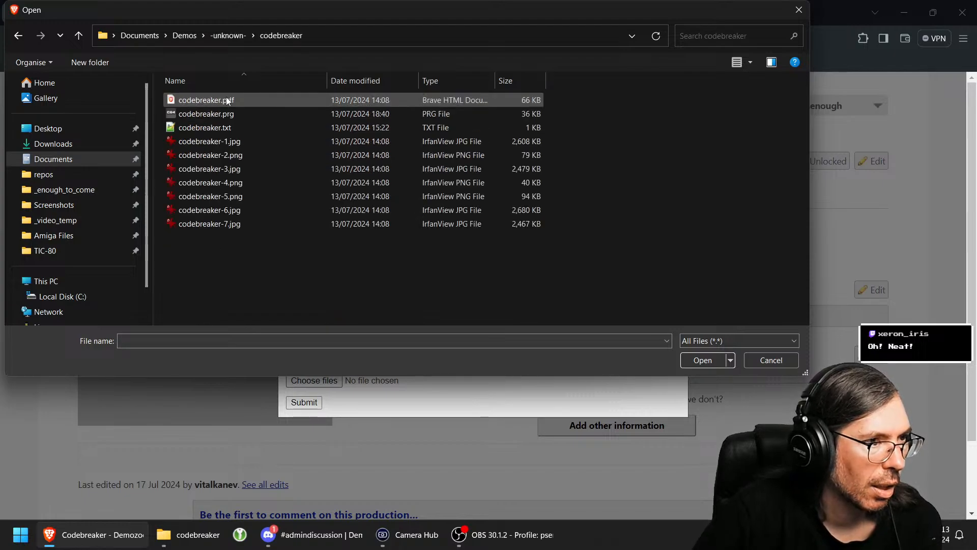
left_click(237, 224)
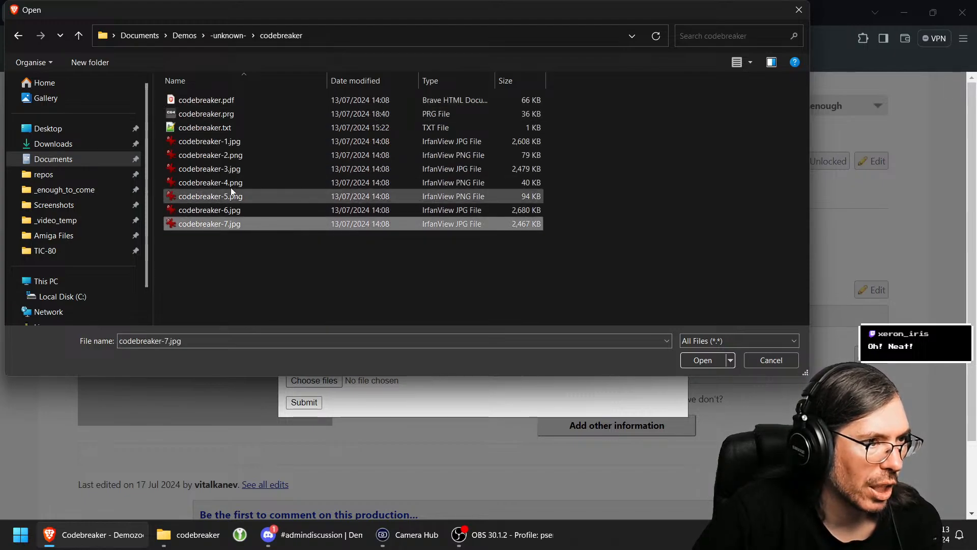
left_click(237, 147, "shift")
left_click(696, 361)
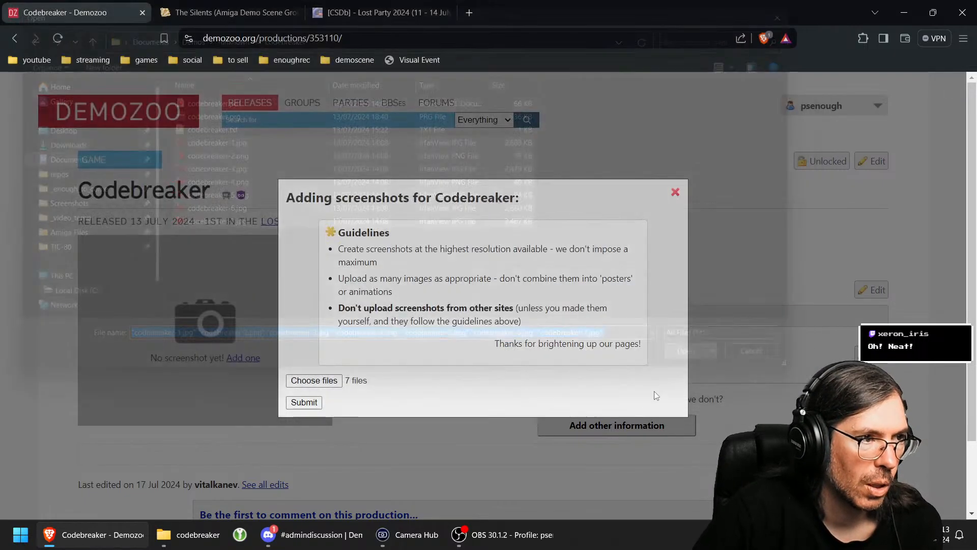
left_click(303, 402)
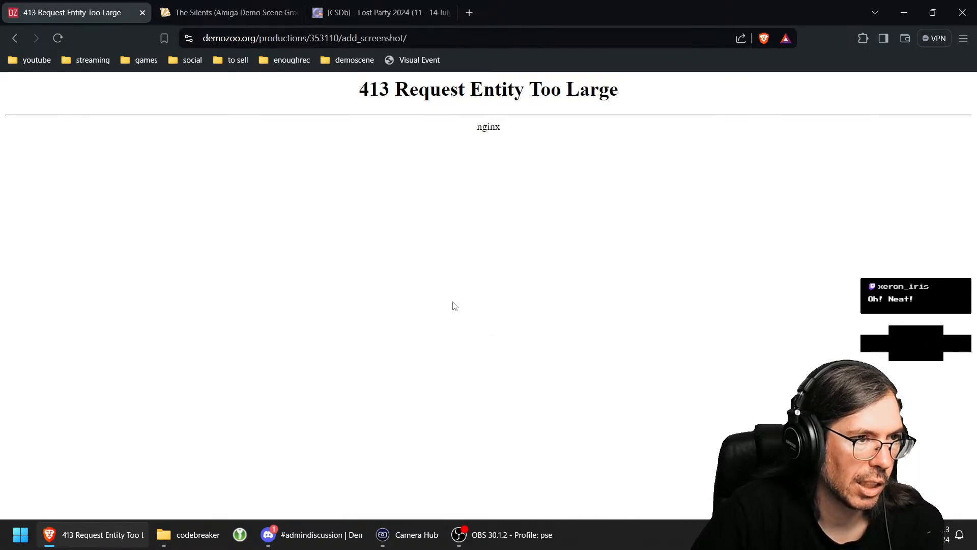
left_click(16, 39)
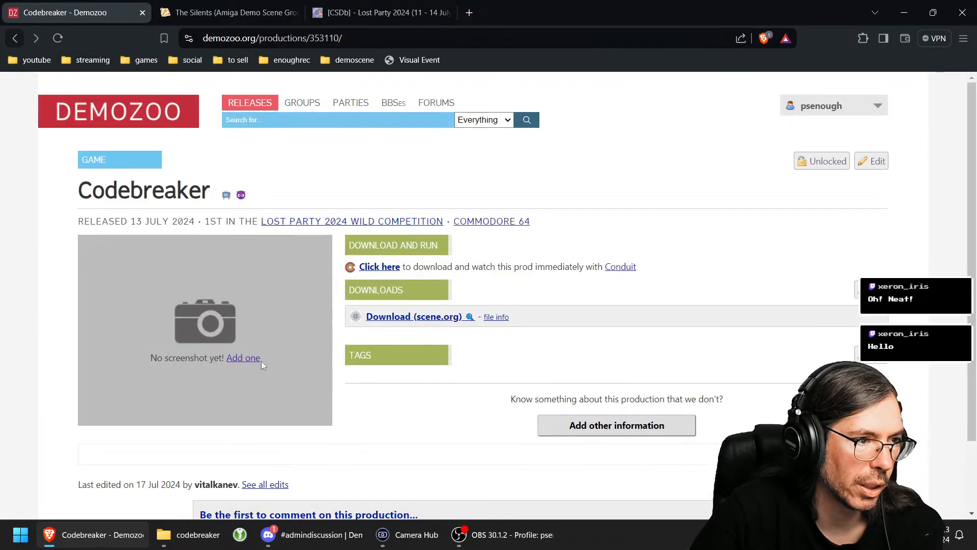
Step: Upload codebreaker-1.jpg on its own as the first screenshot of the Codebreaker entry
left_click(242, 358)
left_click(338, 381)
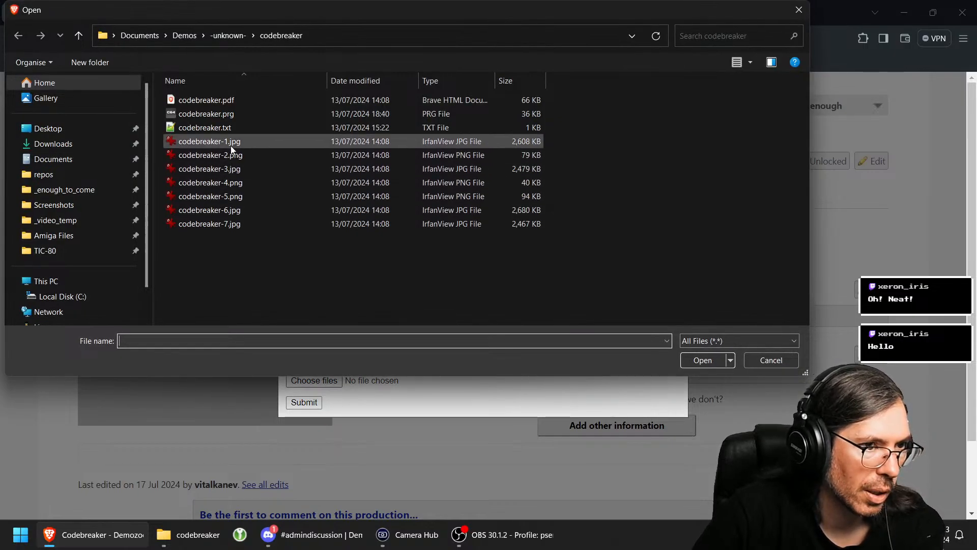
left_click(231, 145)
left_click(706, 365)
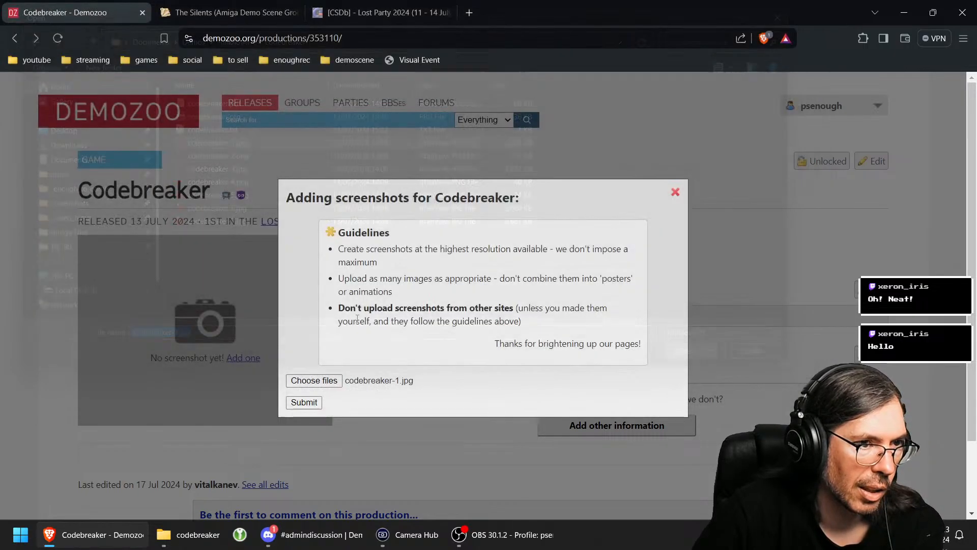
left_click(304, 402)
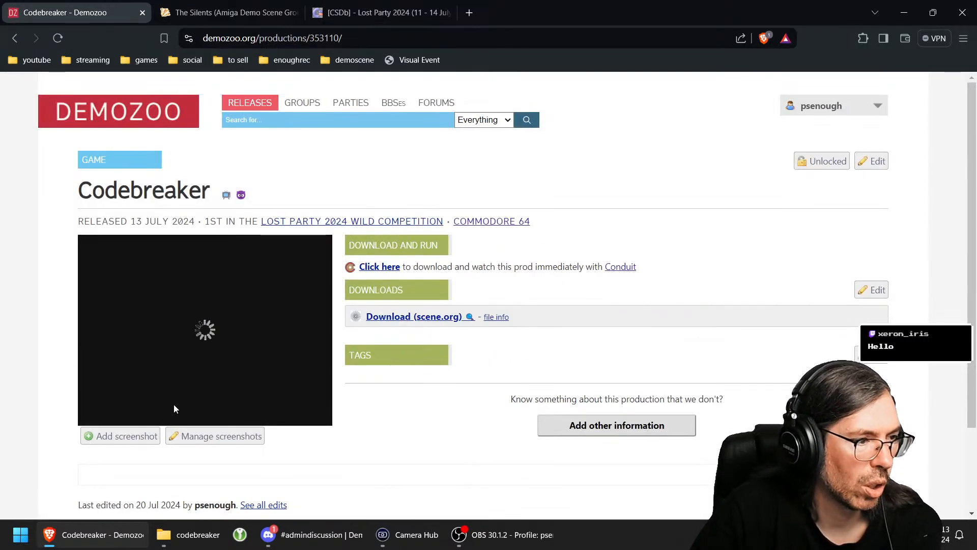
Step: Add codebreaker-2.png and codebreaker-3.jpg to the Codebreaker entry as two separate screenshot uploads
left_click(107, 441)
left_click(314, 380)
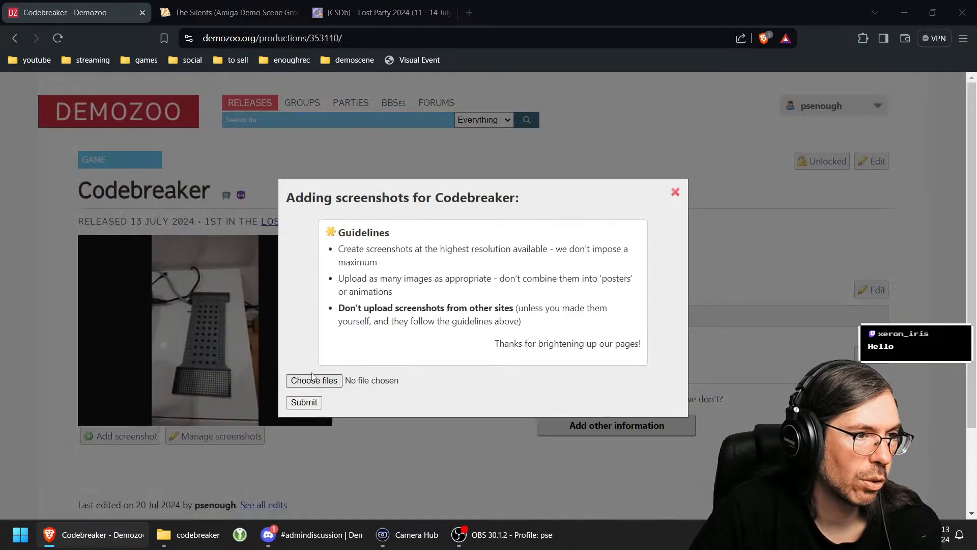
left_click(221, 158)
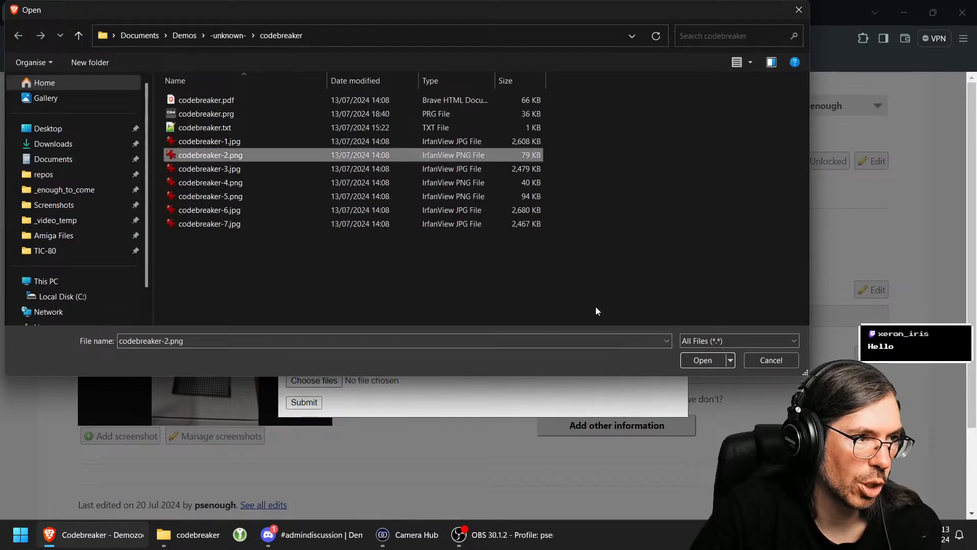
left_click(702, 360)
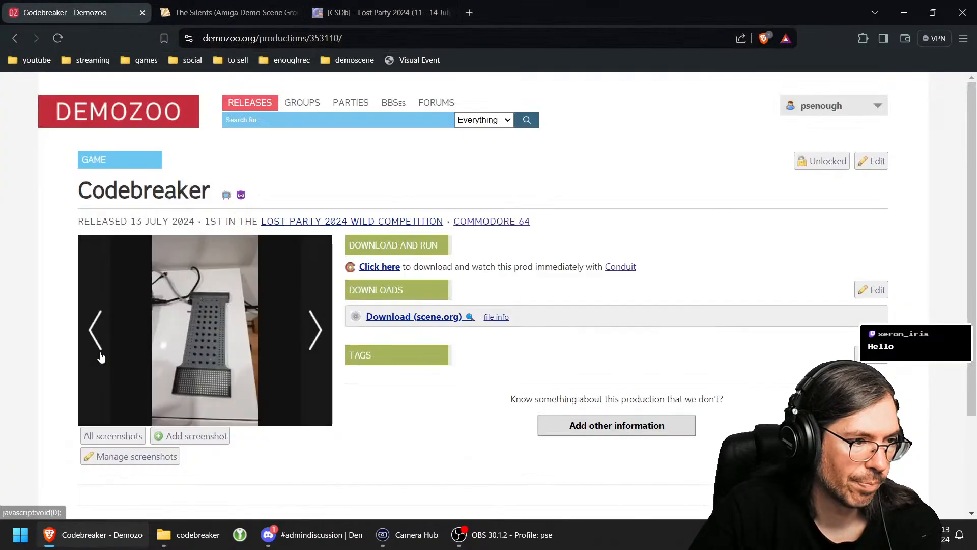
left_click(189, 445)
left_click(314, 380)
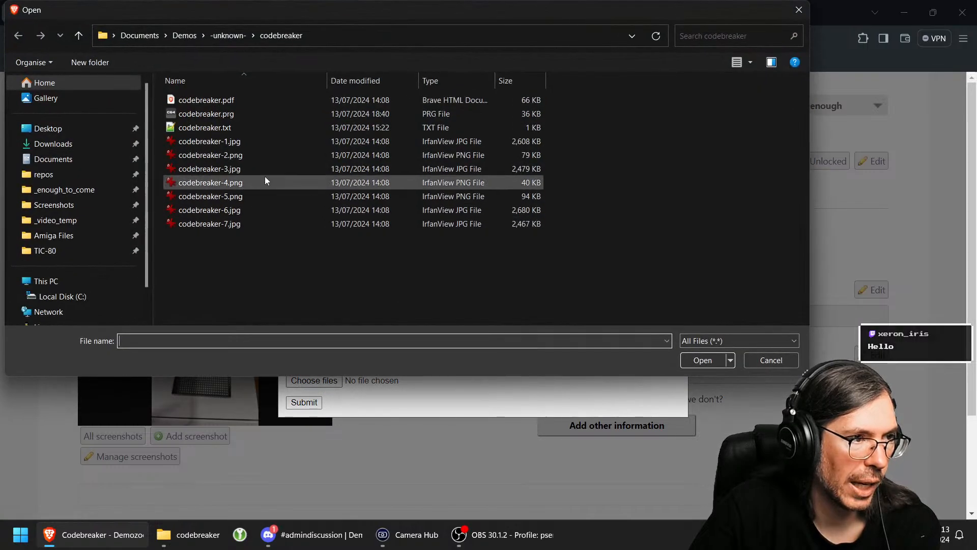
left_click(224, 168)
left_click(688, 361)
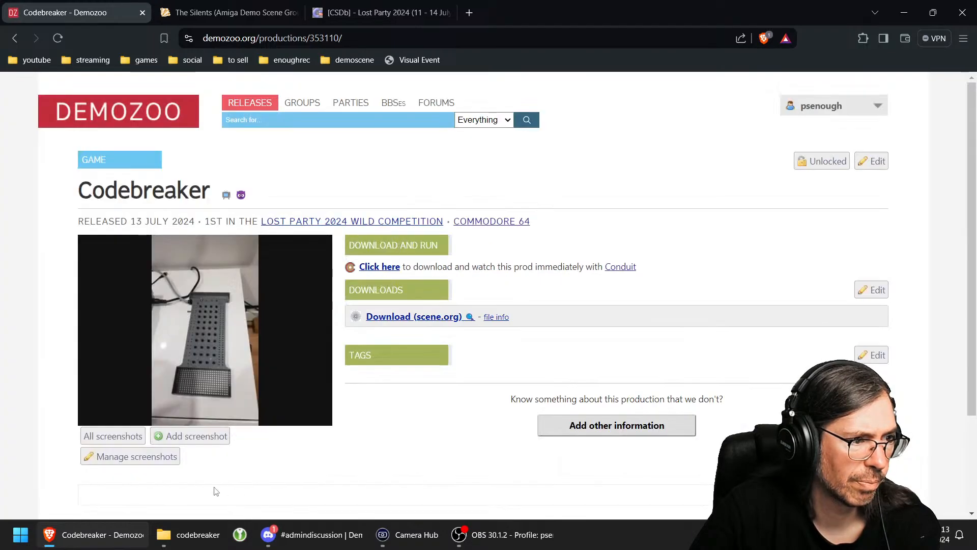
Step: Add codebreaker-4.png and codebreaker-5.png to the Codebreaker entry, submitting each screenshot individually
left_click(201, 439)
left_click(321, 384)
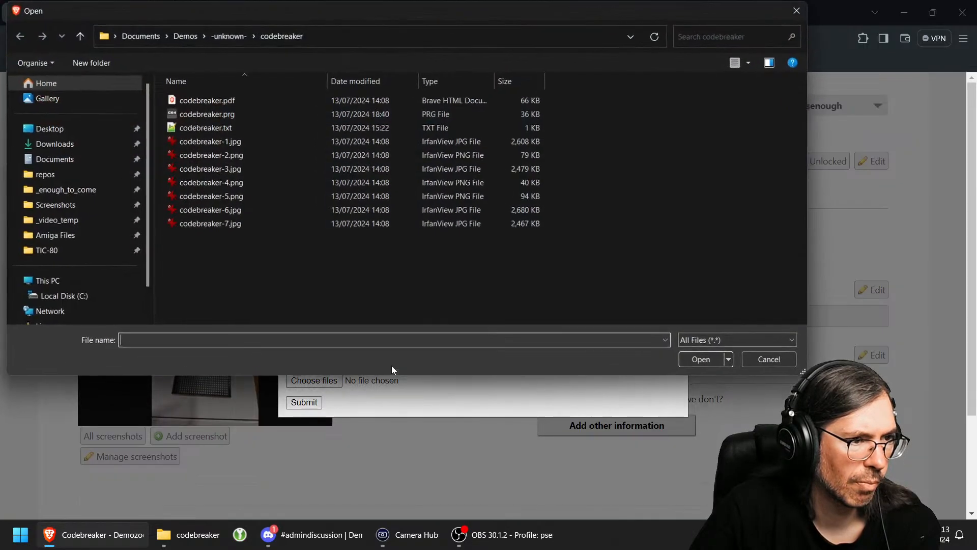
left_click(242, 187)
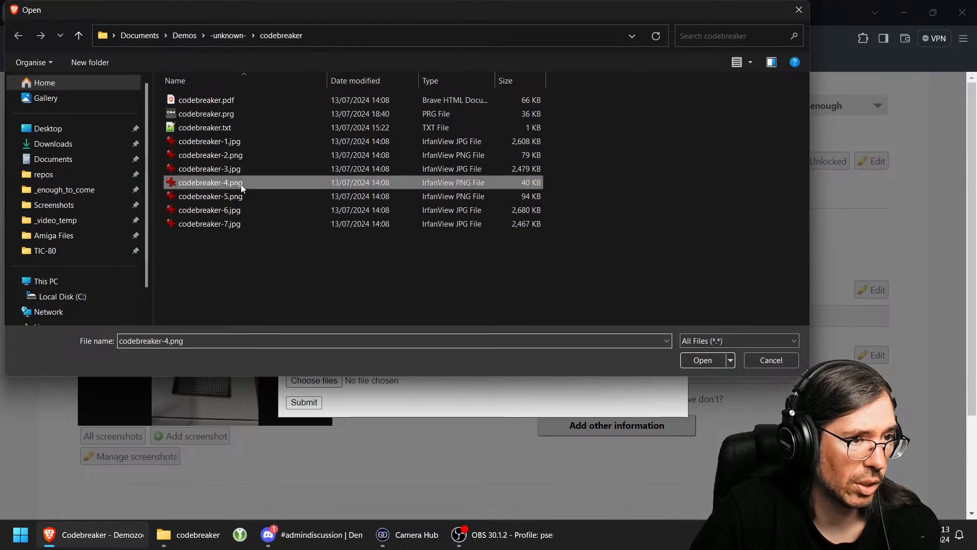
left_click(703, 360)
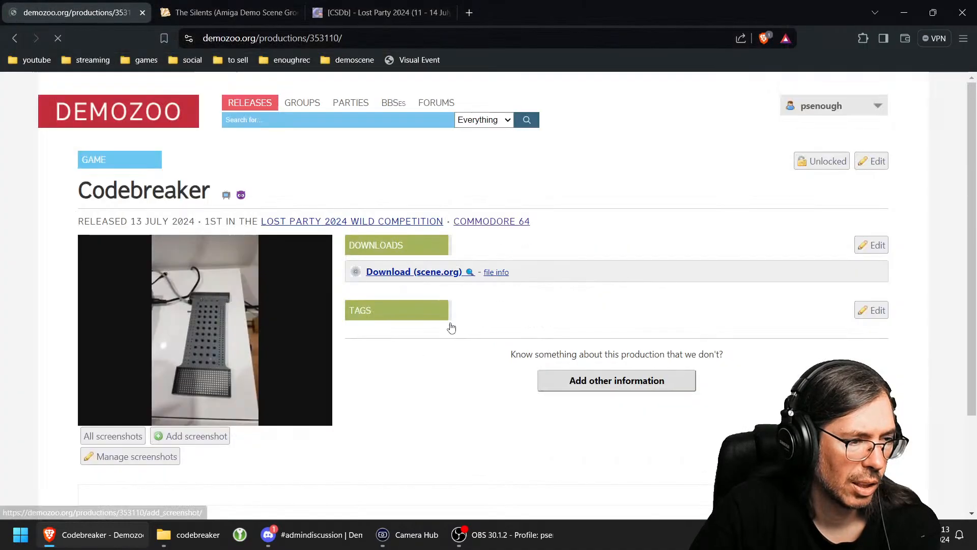
left_click(219, 437)
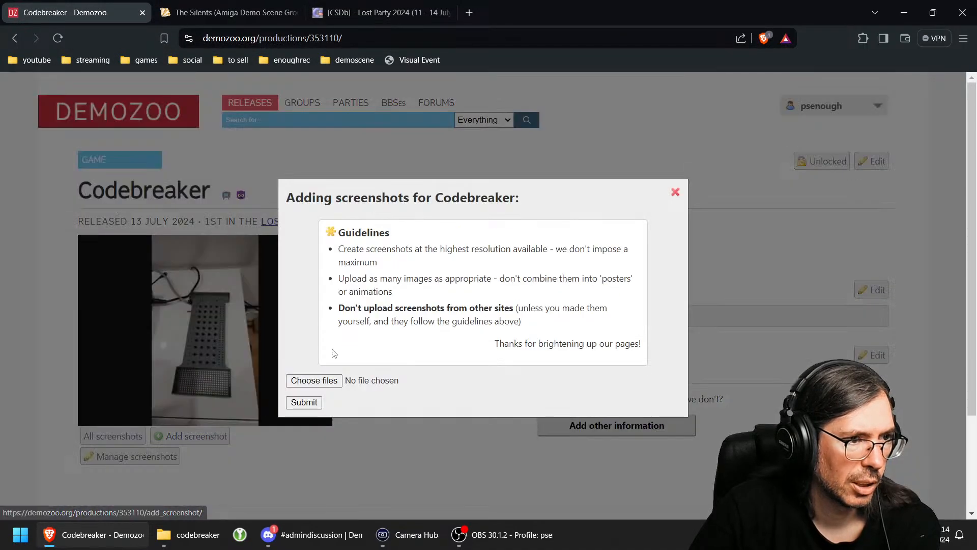
left_click(314, 381)
left_click(241, 199)
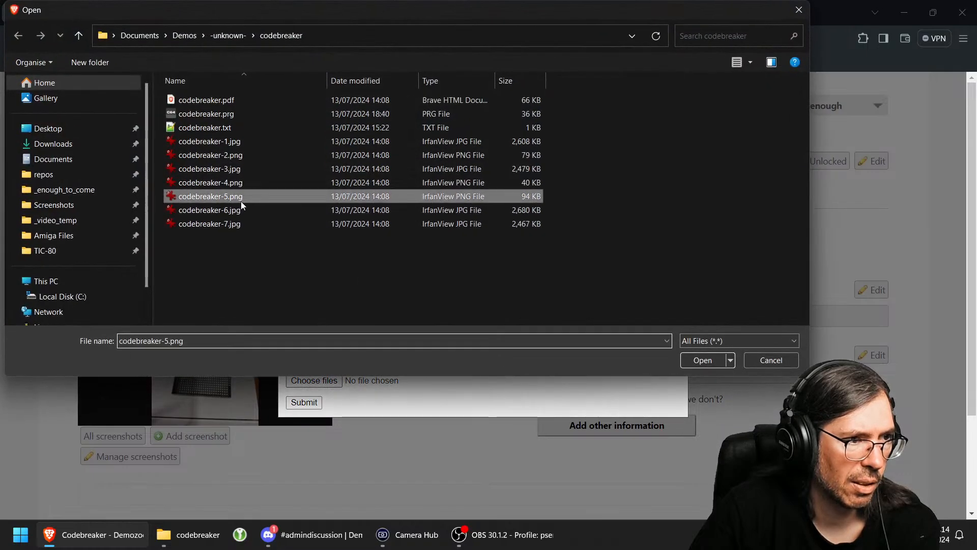
left_click(717, 361)
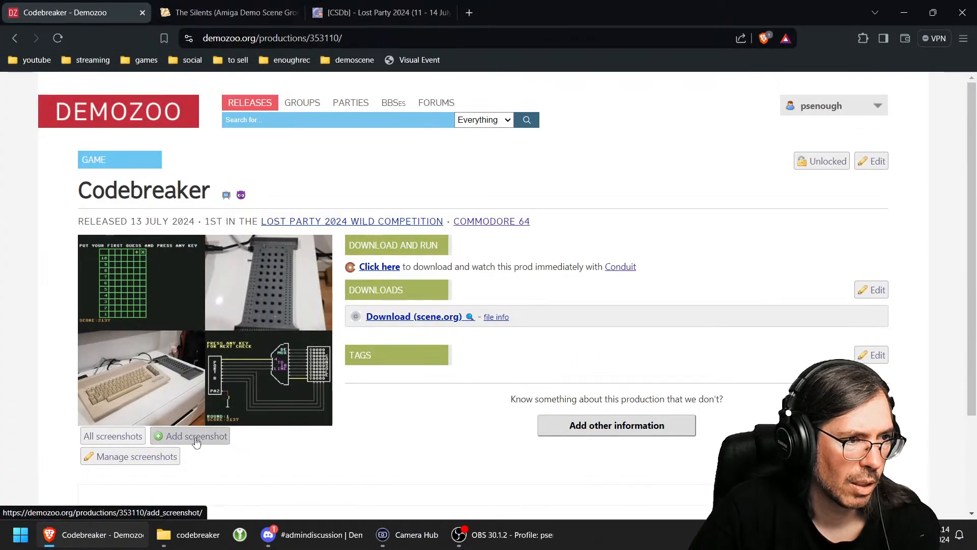
Step: Add the last two screenshots, codebreaker-6.jpg and codebreaker-7.jpg, to the Codebreaker entry one at a time
left_click(197, 436)
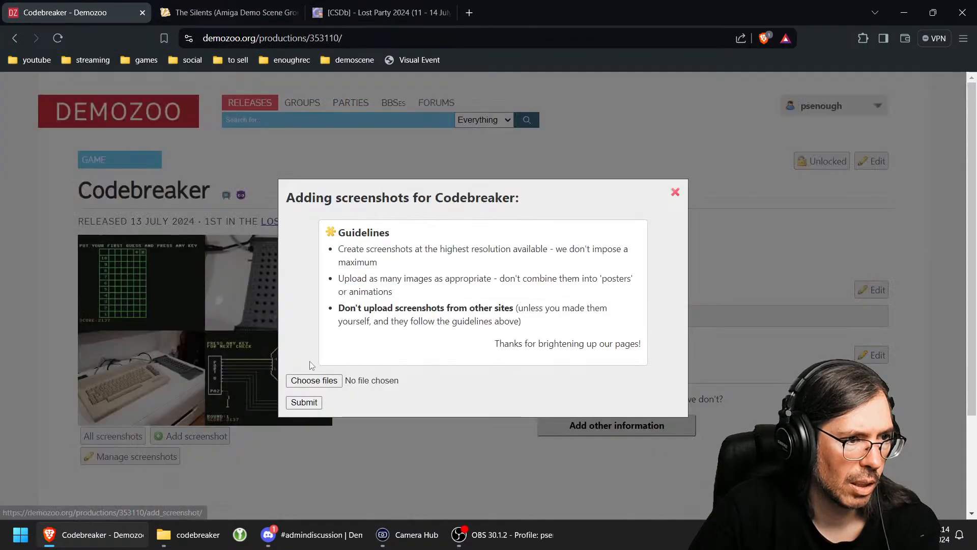
left_click(314, 381)
left_click(245, 211)
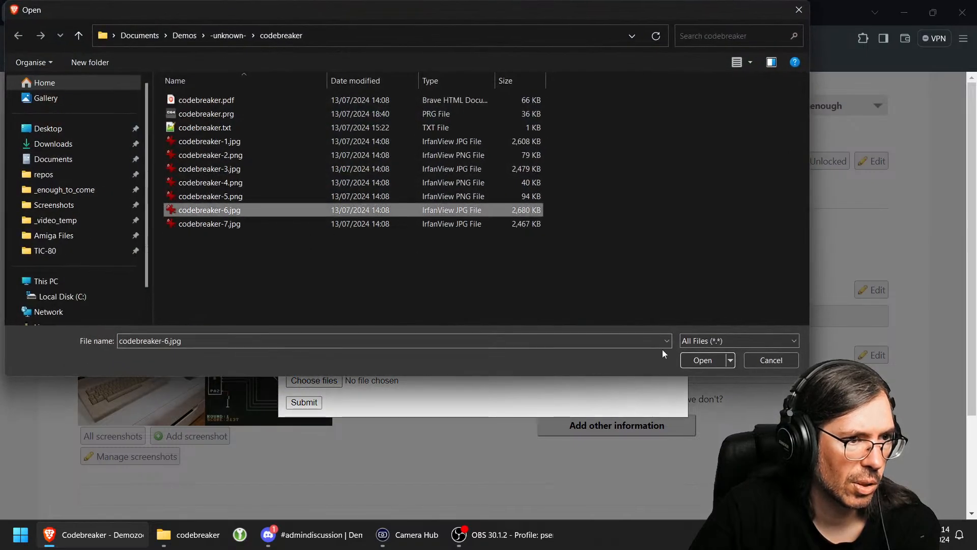
left_click(697, 361)
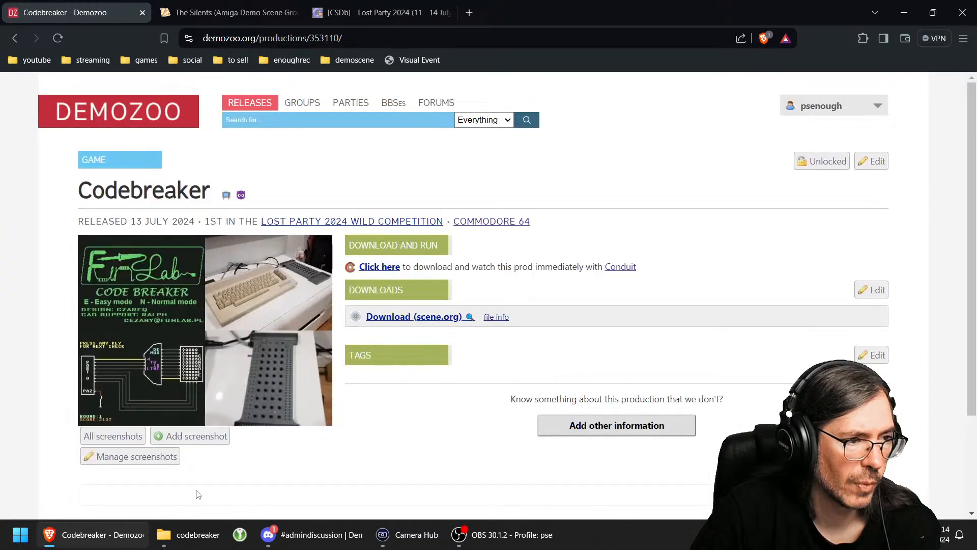
left_click(192, 441)
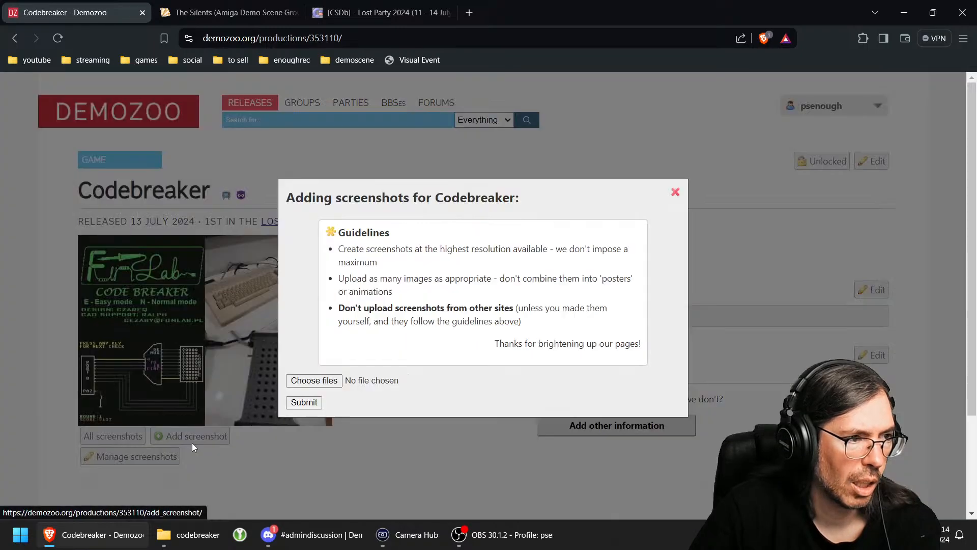
left_click(329, 381)
left_click(237, 224)
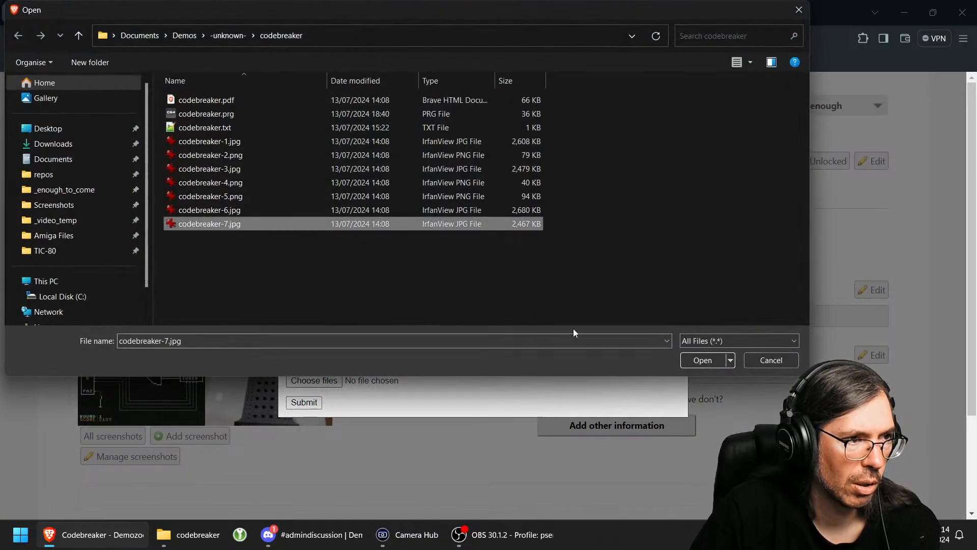
left_click(701, 360)
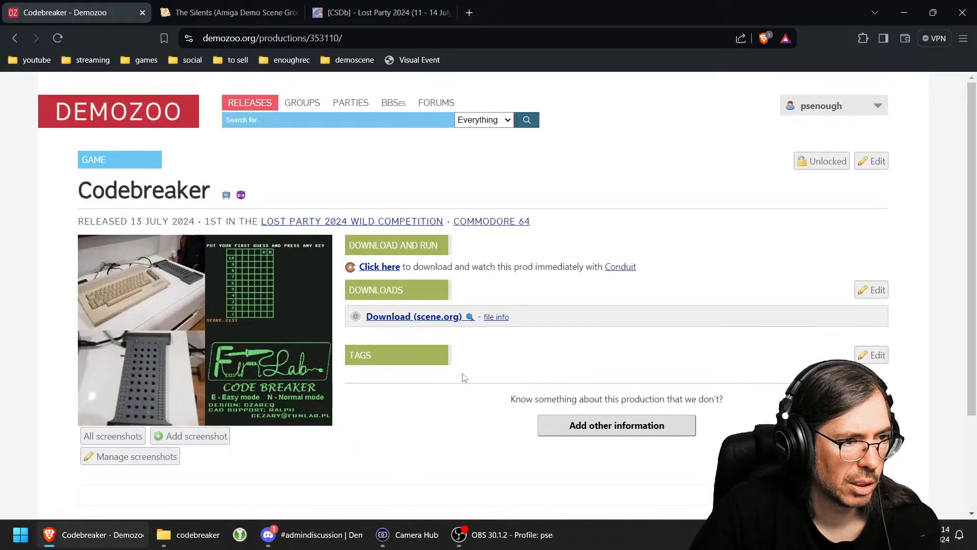
Step: Add codebreaker.txt from the extracted codebreaker folder as the info file of the Codebreaker entry
left_click(593, 426)
scroll(610, 463, "down", 1)
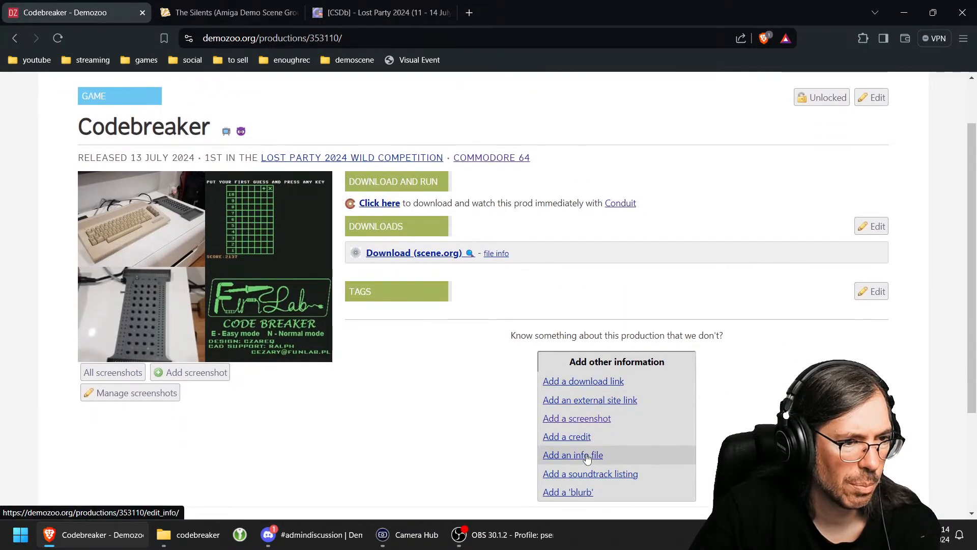
left_click(587, 456)
left_click(412, 299)
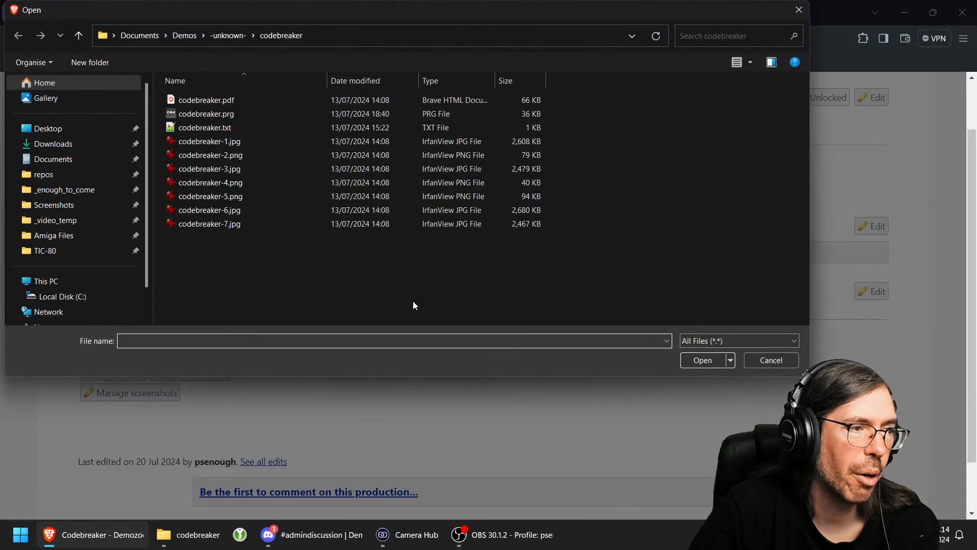
left_click(229, 127)
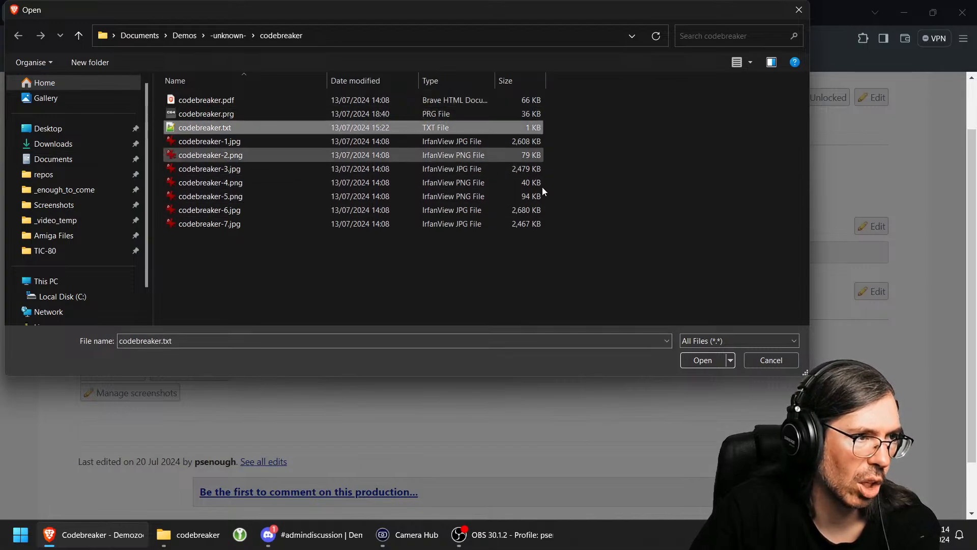
left_click(696, 361)
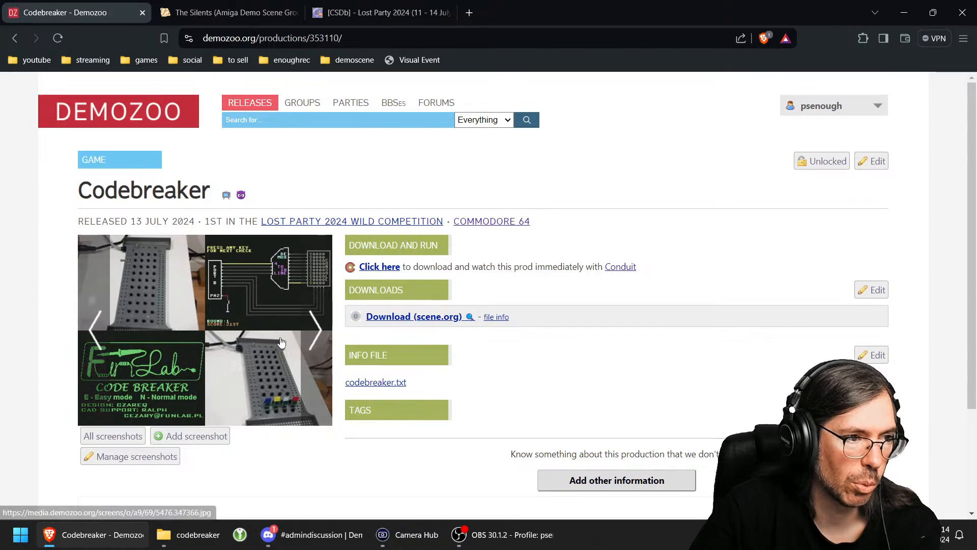
Step: Page through the enlarged Codebreaker screenshots to check the uploads, then close the image viewer
left_click(219, 331)
left_click(599, 286)
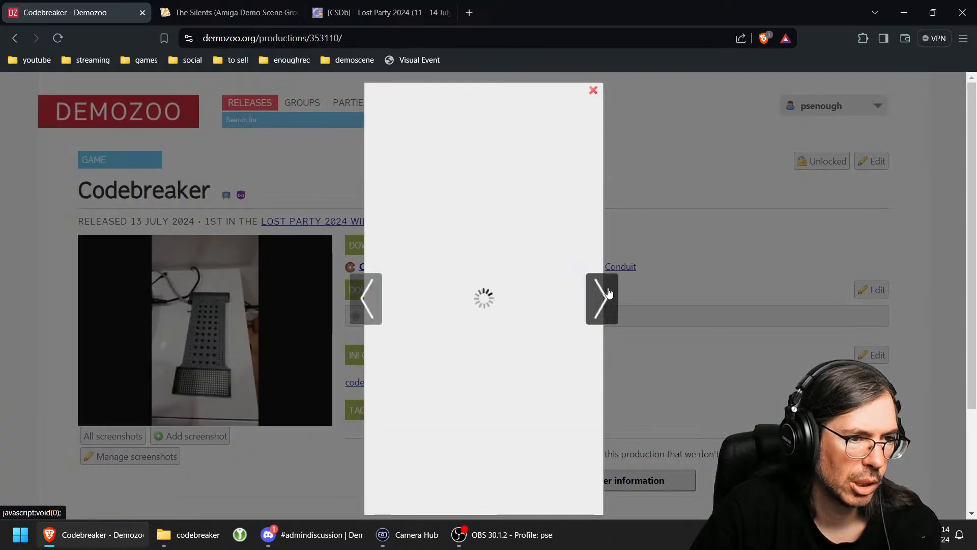
left_click(604, 287)
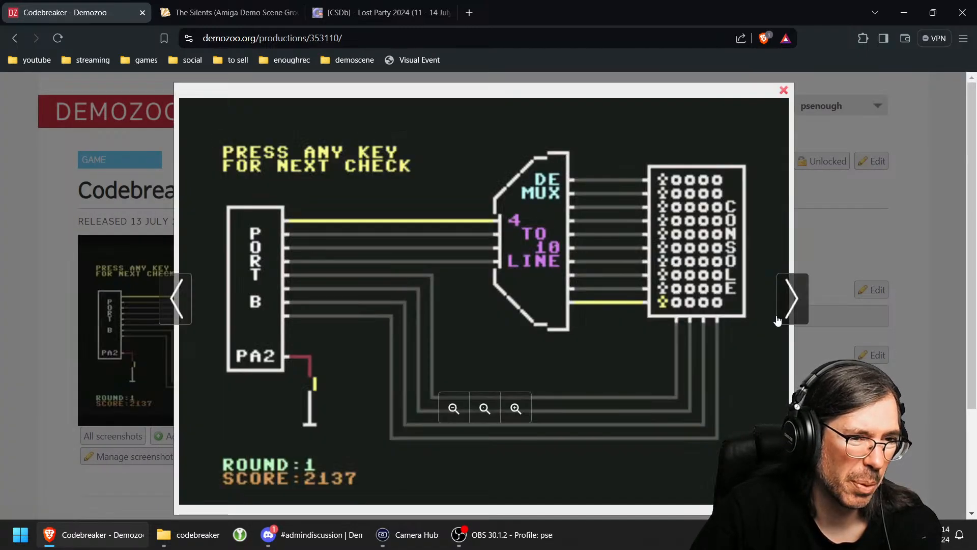
left_click(791, 299)
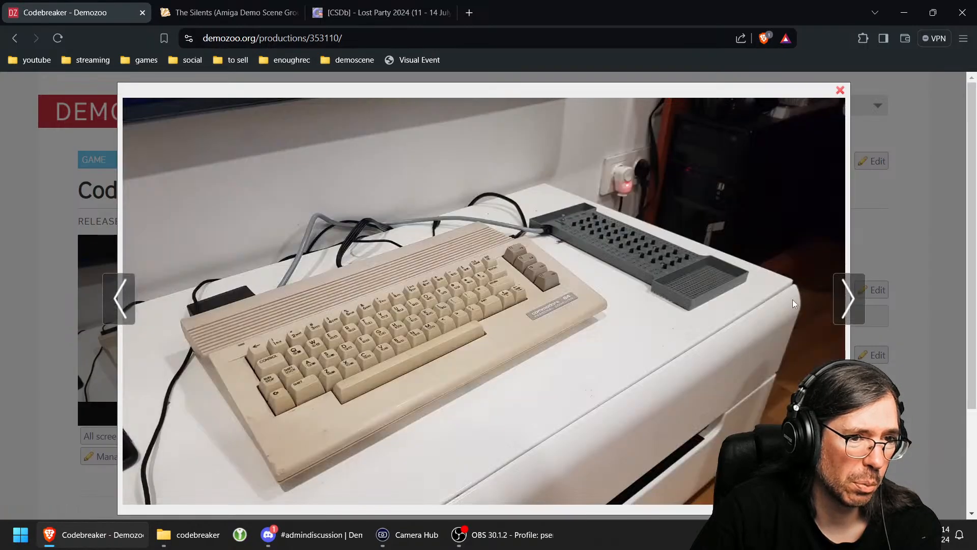
left_click(847, 305)
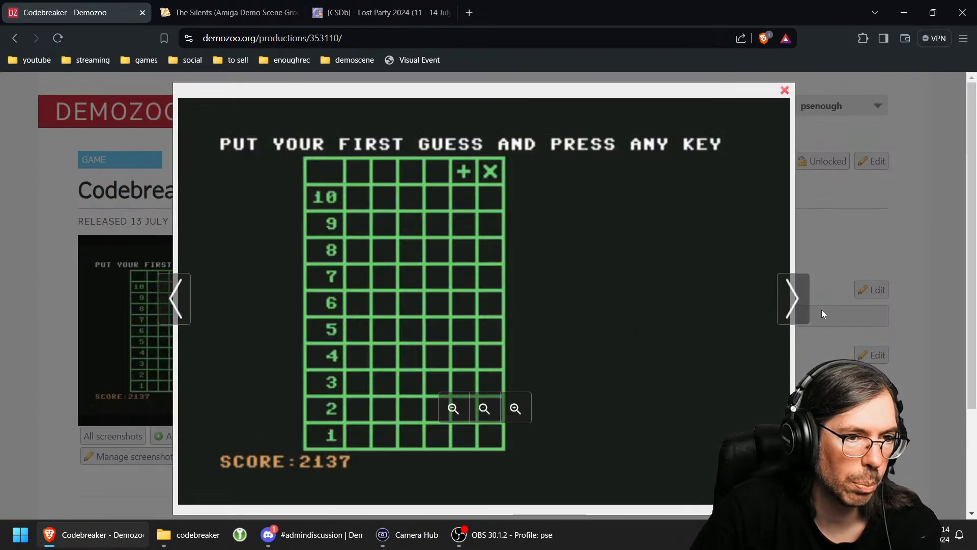
left_click(794, 302)
left_click(795, 304)
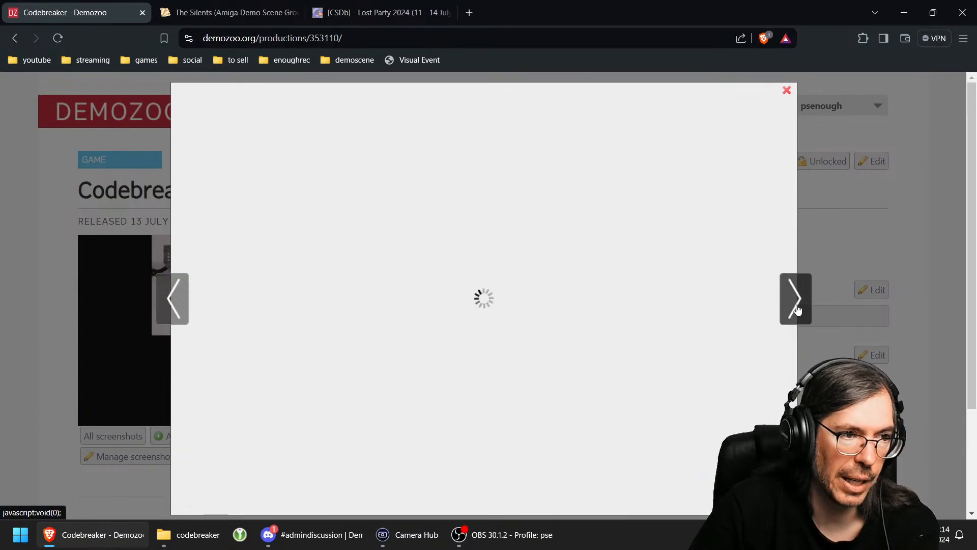
left_click(755, 258)
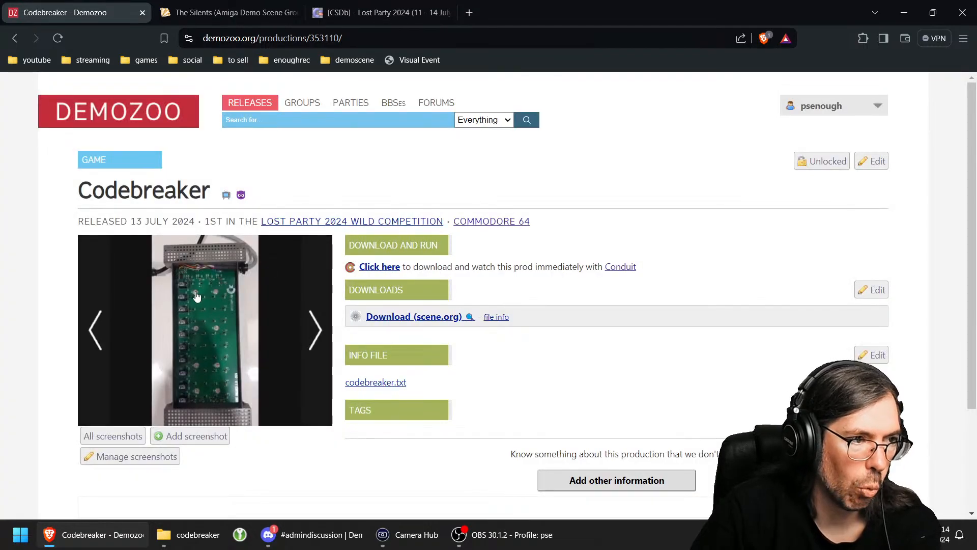
Step: Review the full set of uploaded images on Codebreaker's screenshot management page and return to the production
left_click(134, 457)
scroll(300, 346, "down", 5)
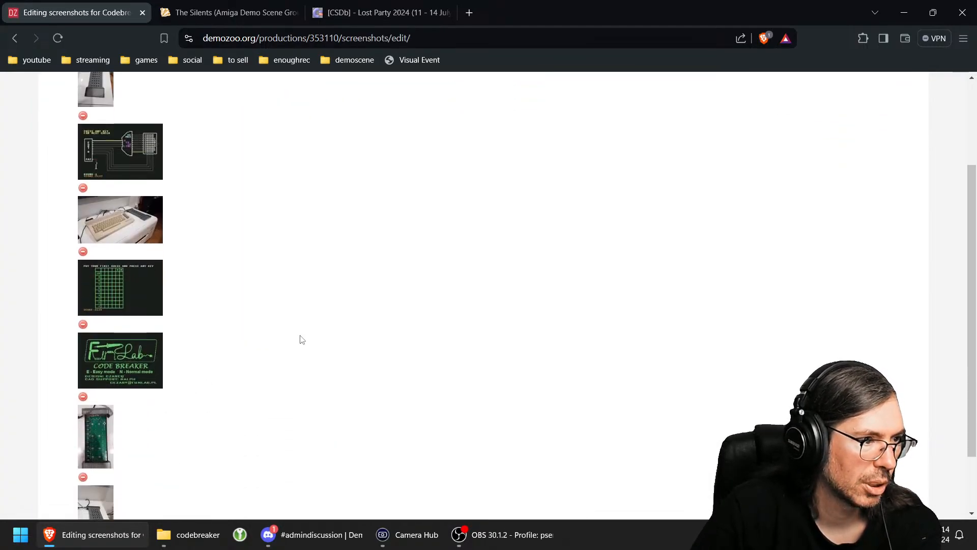
scroll(301, 338, "up", 5)
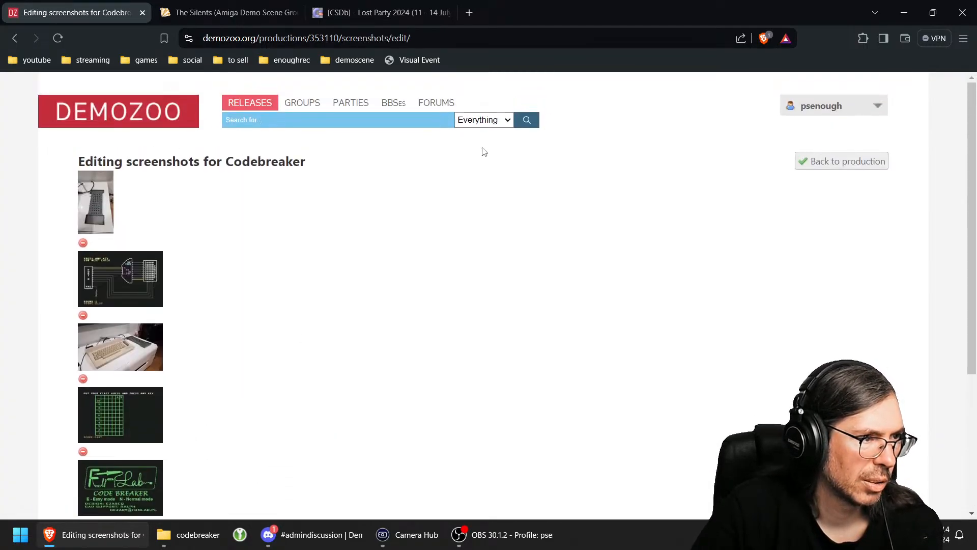
left_click(842, 163)
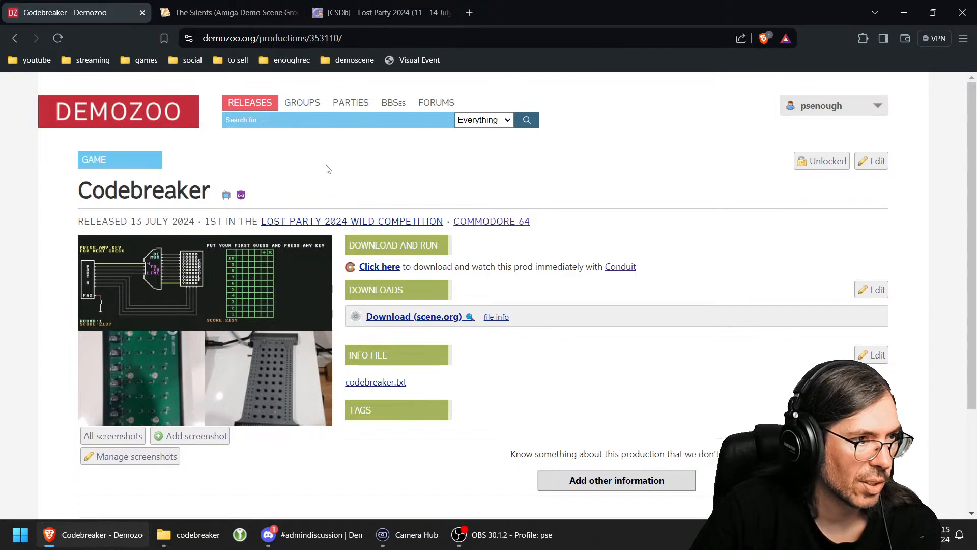
Step: Open the End of days entry from the Lost Party 2024 Wild competition and download end_of_days.zip to the Downloads folder
left_click(310, 224)
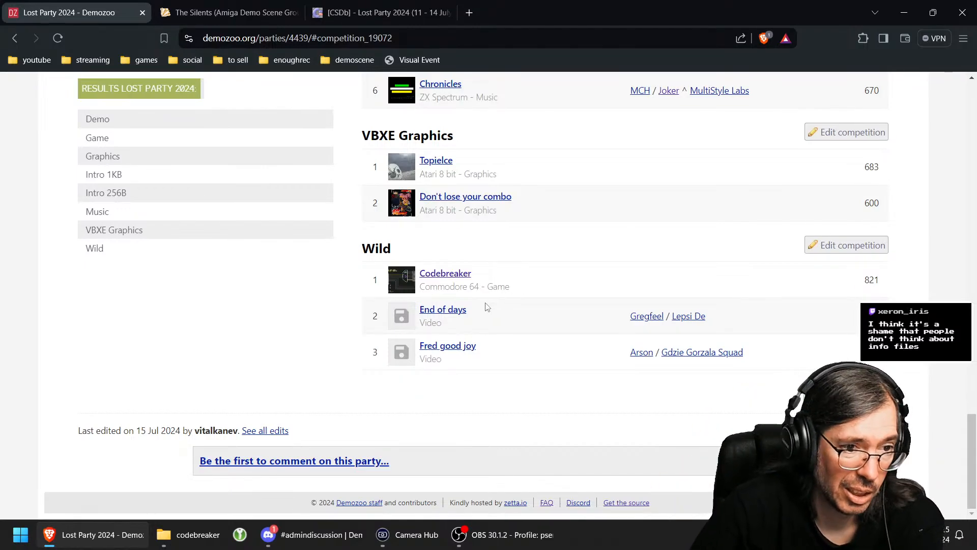
left_click(443, 310)
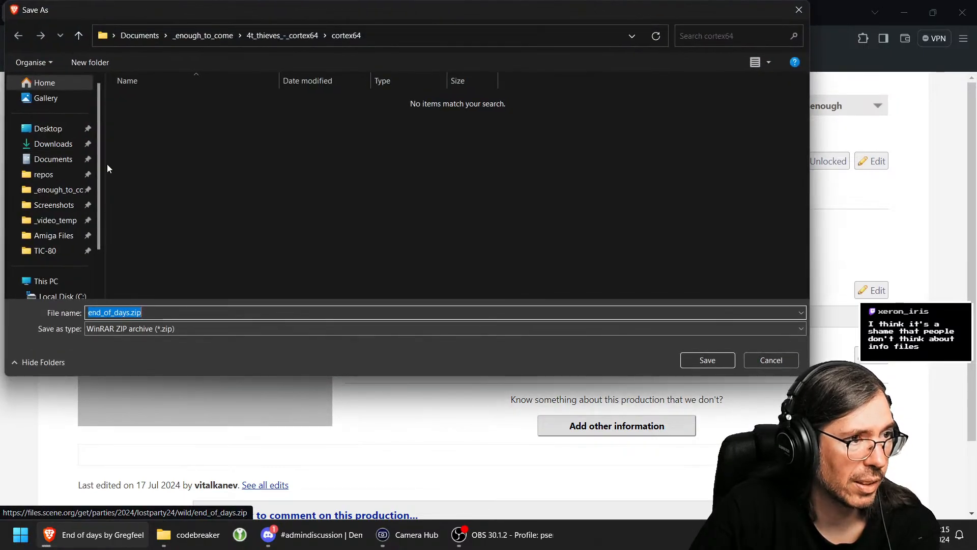
left_click(53, 144)
left_click(709, 361)
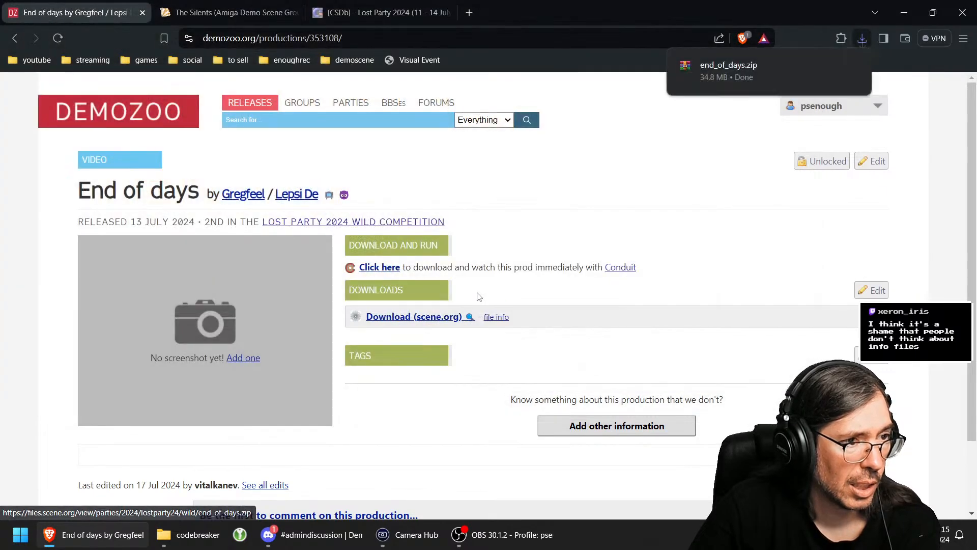
Step: Extract end_of_days.zip into its own end_of_days folder in Downloads and close the archive
left_click(790, 63)
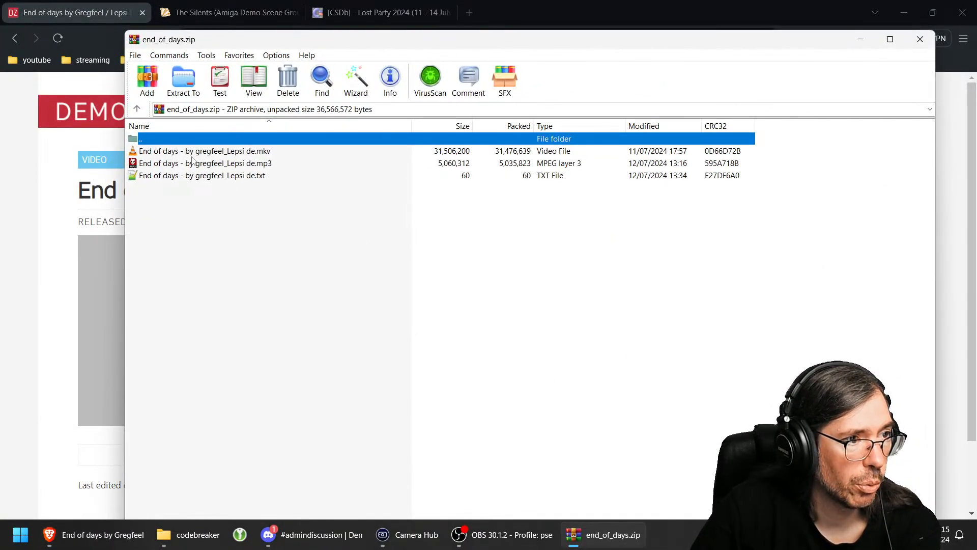
left_click(180, 79)
left_click(563, 428)
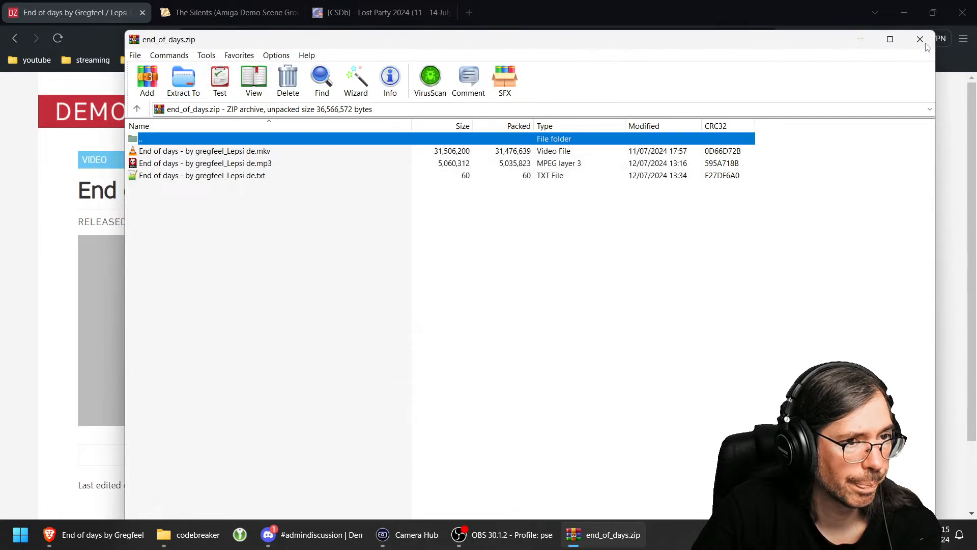
left_click(930, 43)
Step: Open the extracted end_of_days folder in Downloads and play its .mkv video full screen
left_click(188, 535)
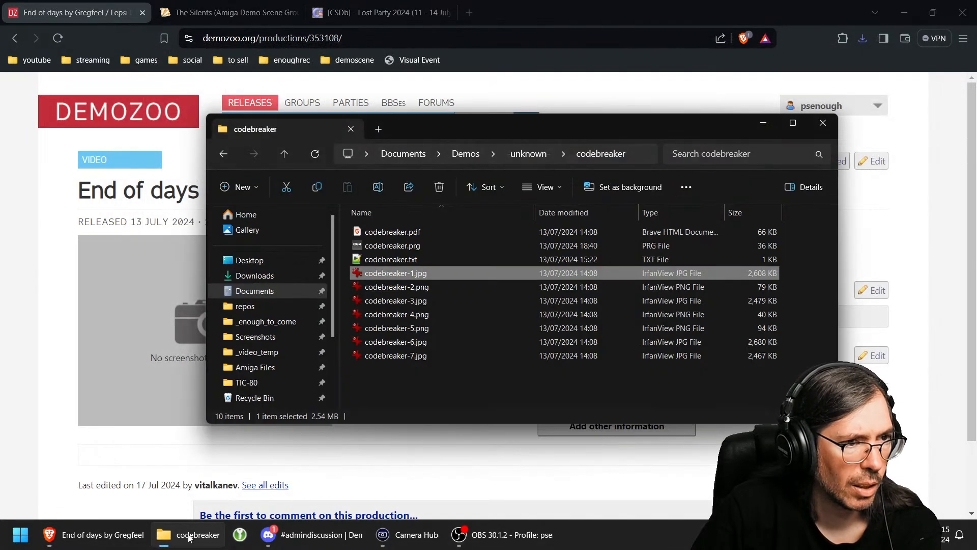
left_click(255, 276)
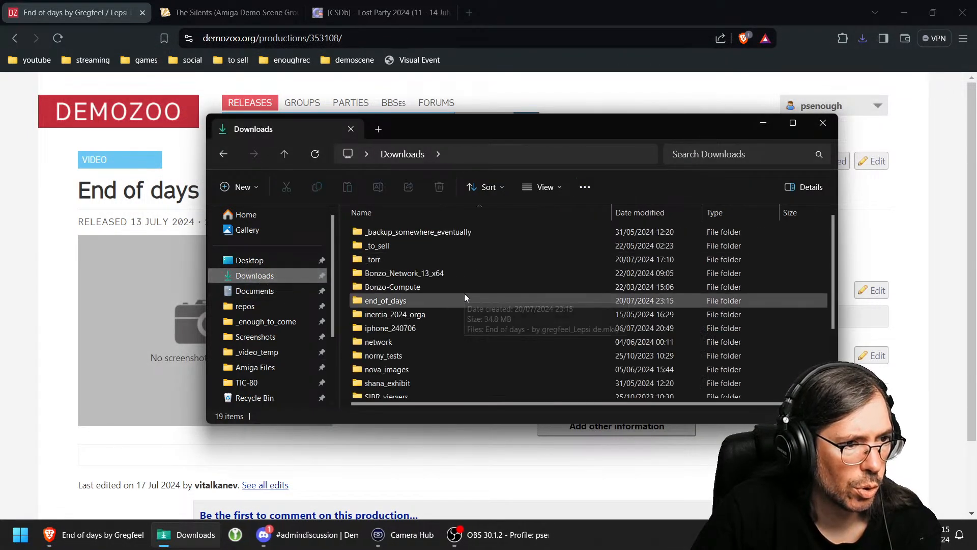
scroll(453, 299, "down", 2)
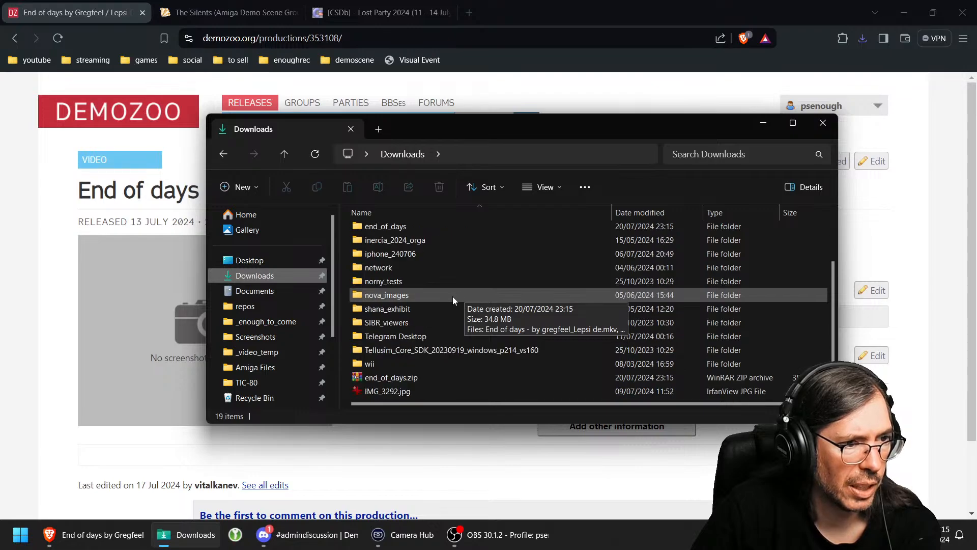
scroll(438, 371, "up", 2)
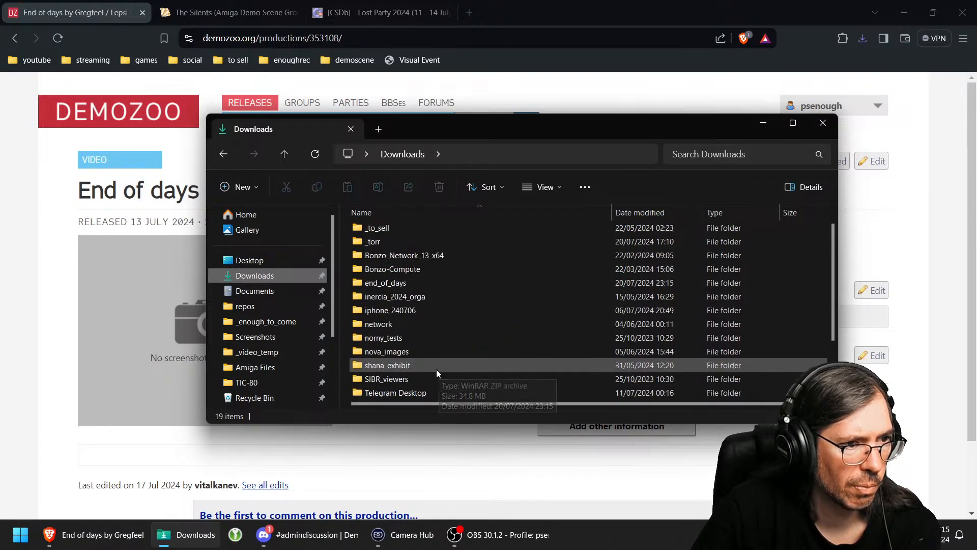
double_click(401, 283)
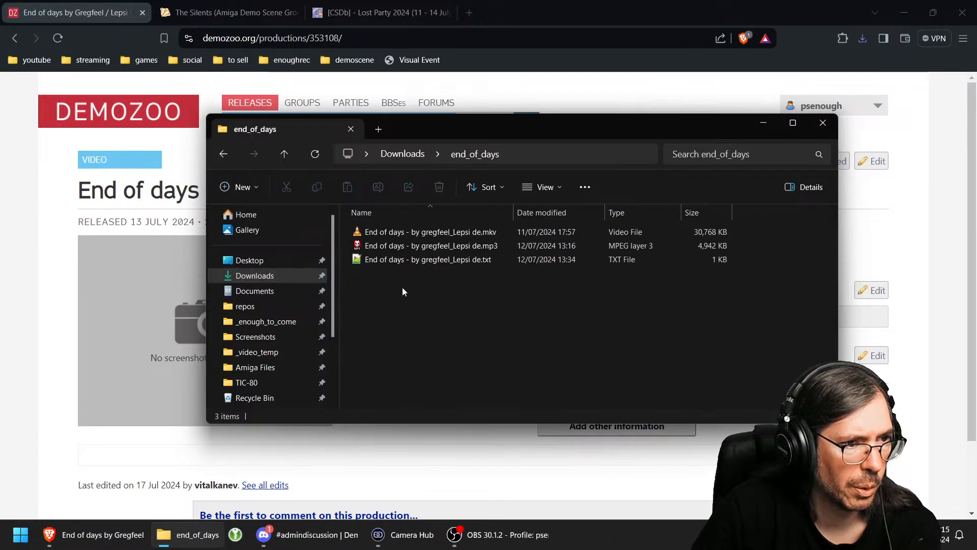
double_click(432, 233)
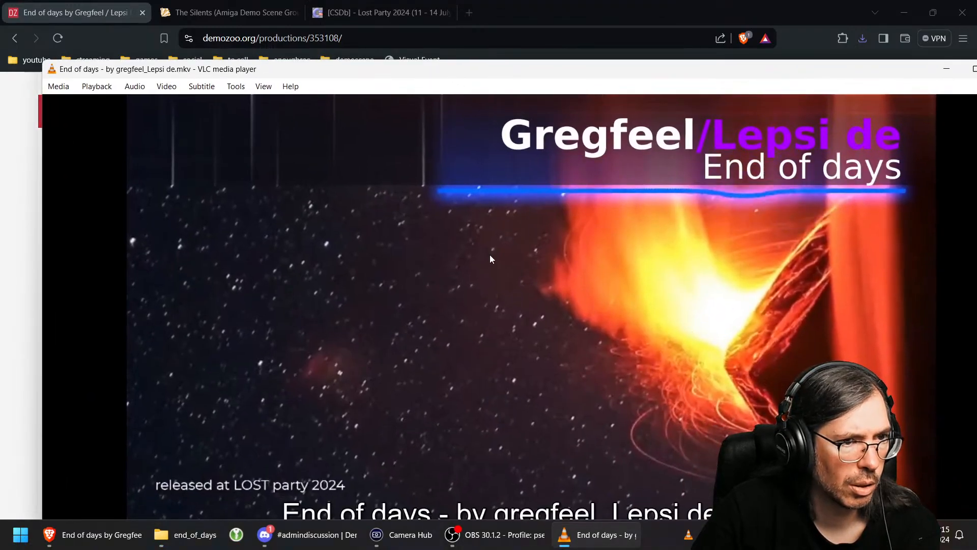
double_click(527, 305)
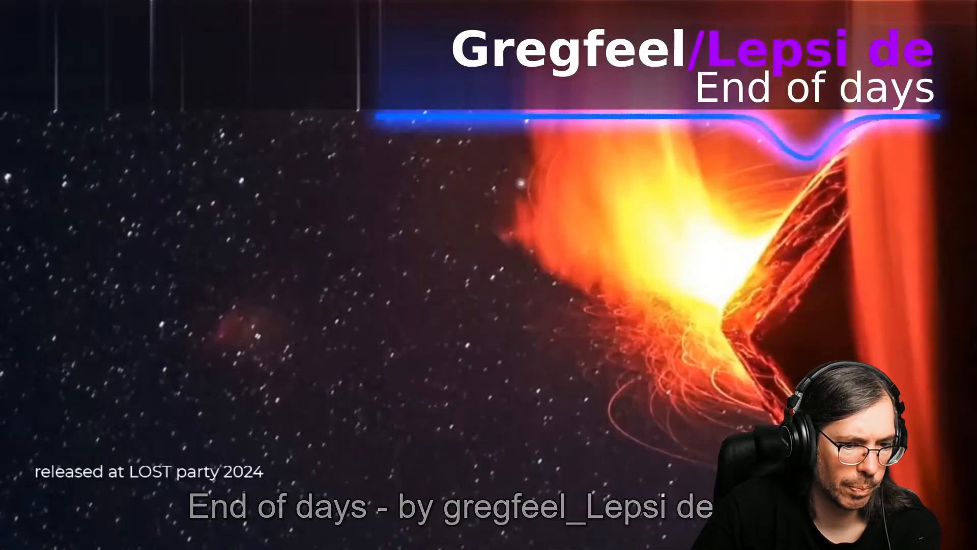
Step: Bring up the screen capture overlay on the End of days video, dismiss it, skim ahead to 02:43 and close the player
key("super+shift+s")
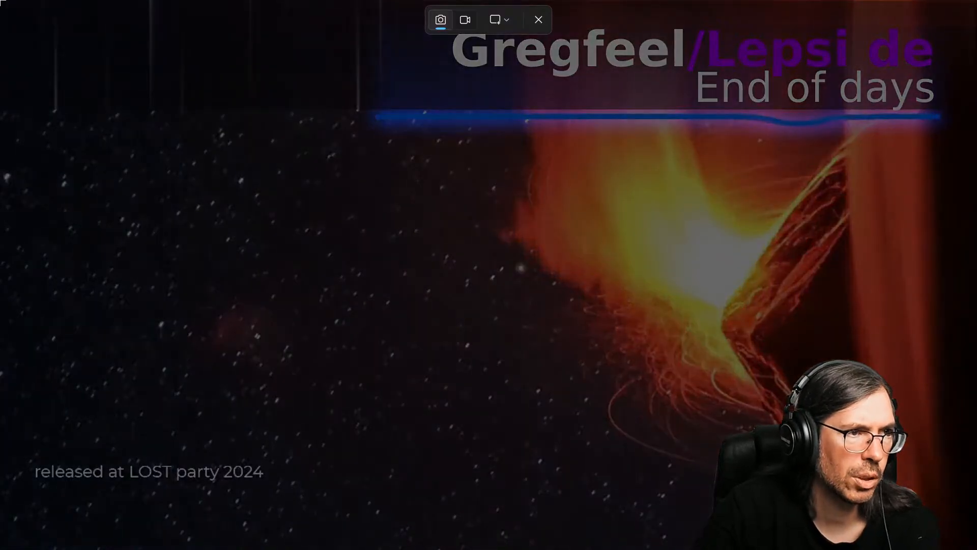
key("Escape")
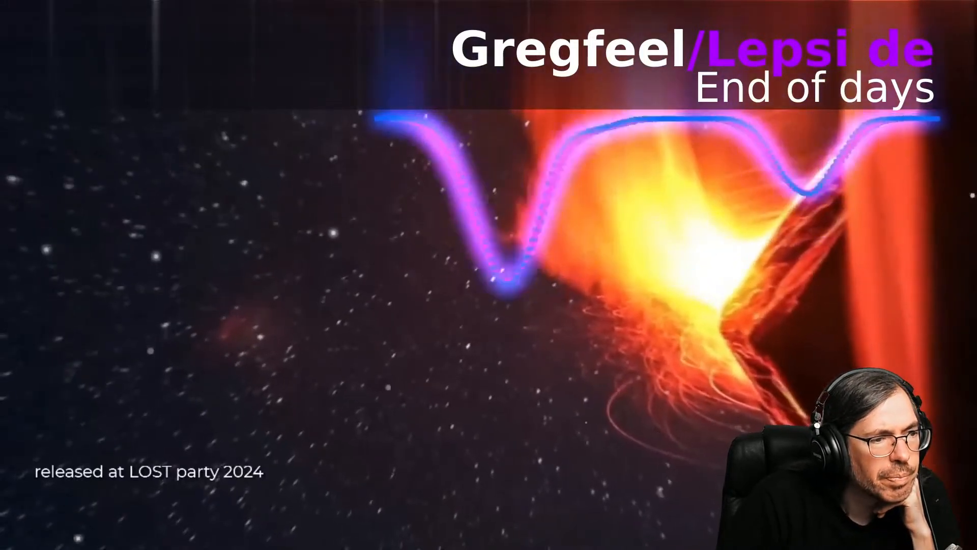
mouse_move(779, 197)
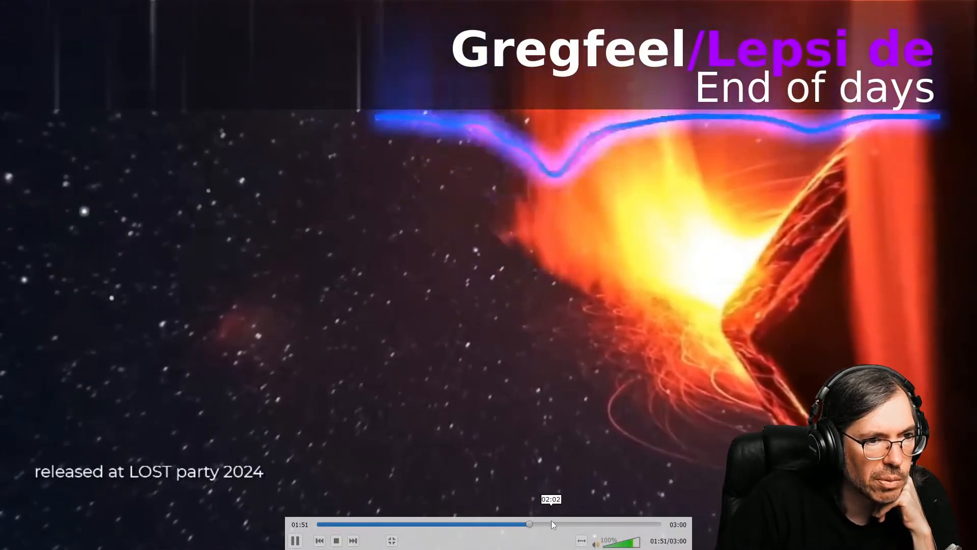
left_click(566, 523)
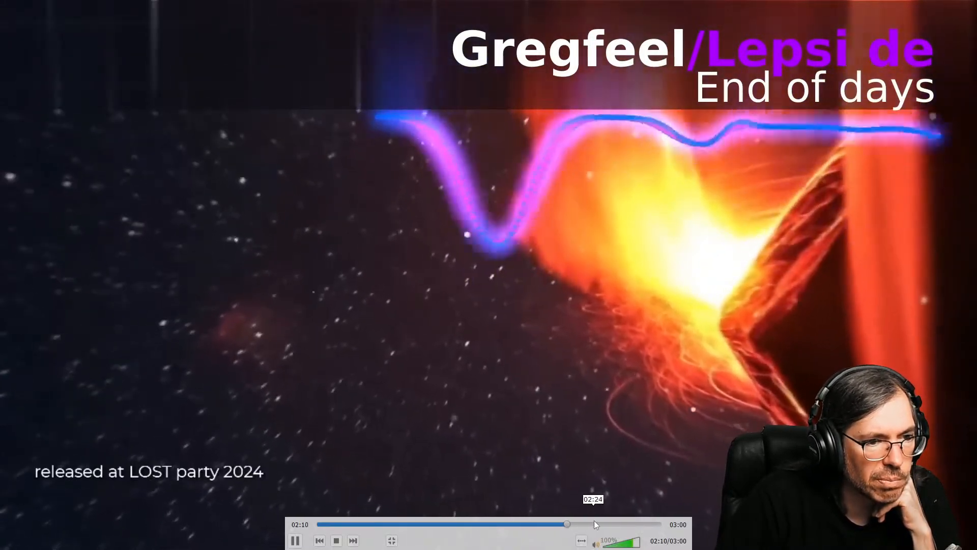
left_click(628, 525)
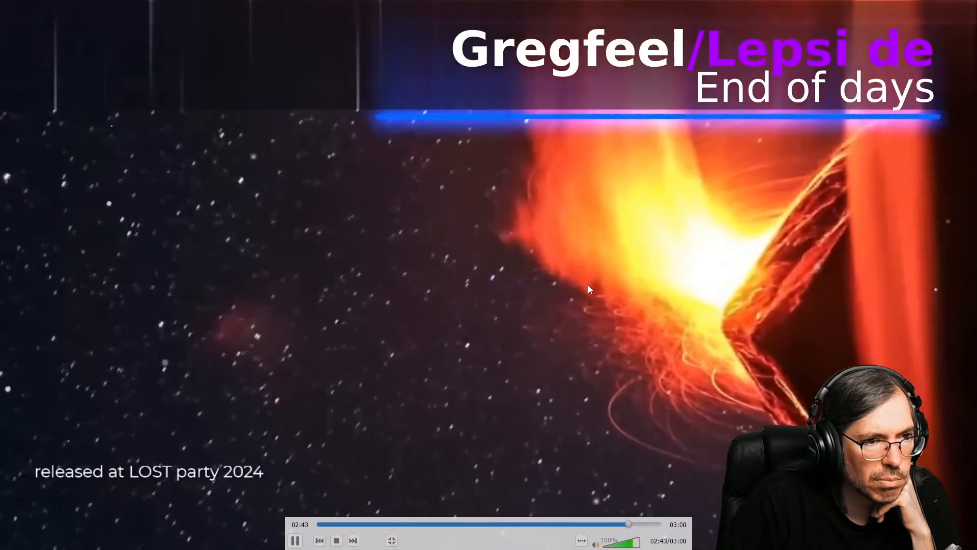
double_click(501, 327)
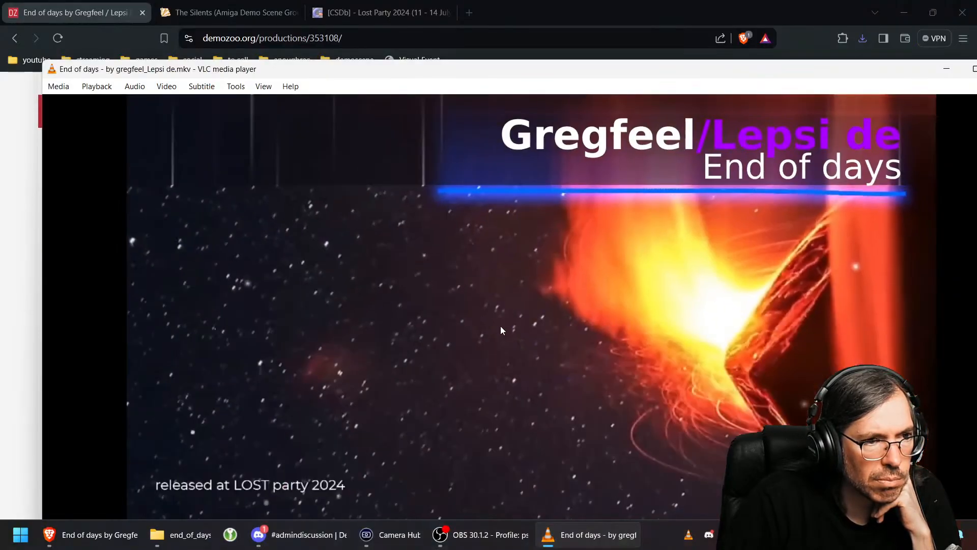
key("ctrl+q")
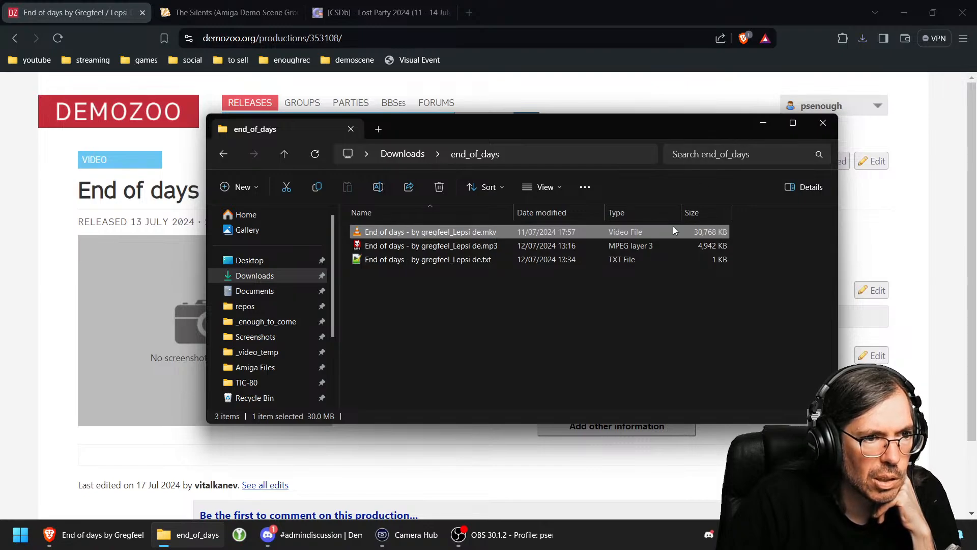
Step: Check the .txt file in the extracted end_of_days folder and add it as the info file of the End of days entry
double_click(446, 260)
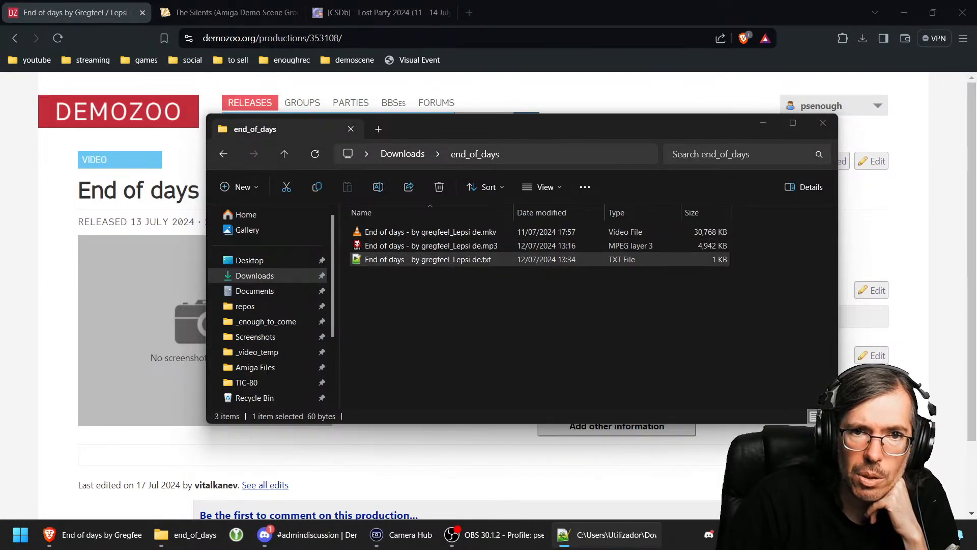
left_click(765, 125)
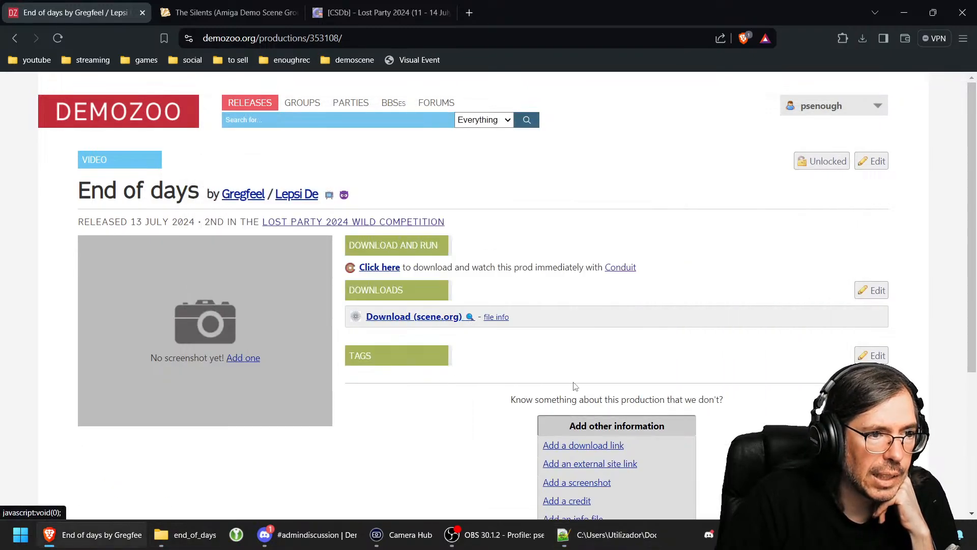
scroll(599, 462, "down", 3)
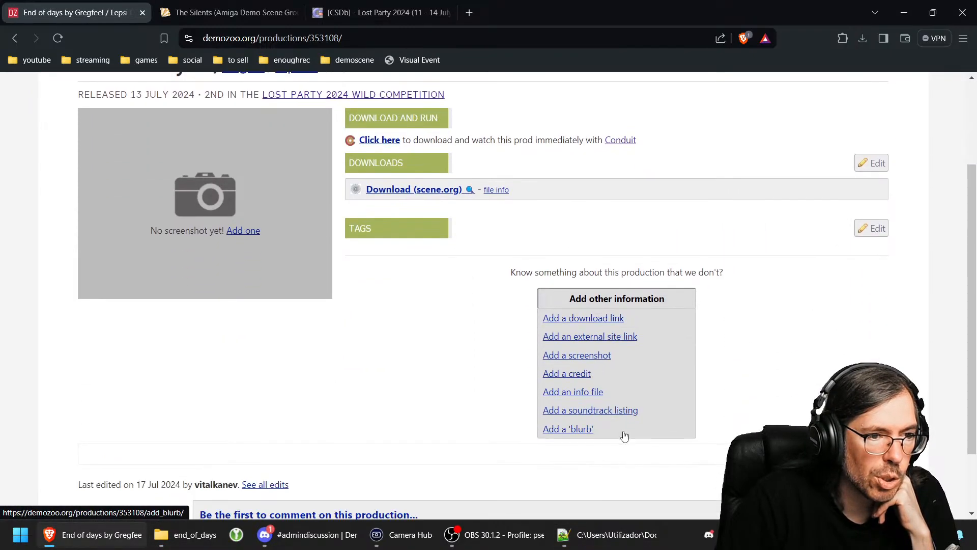
left_click(597, 394)
left_click(422, 302)
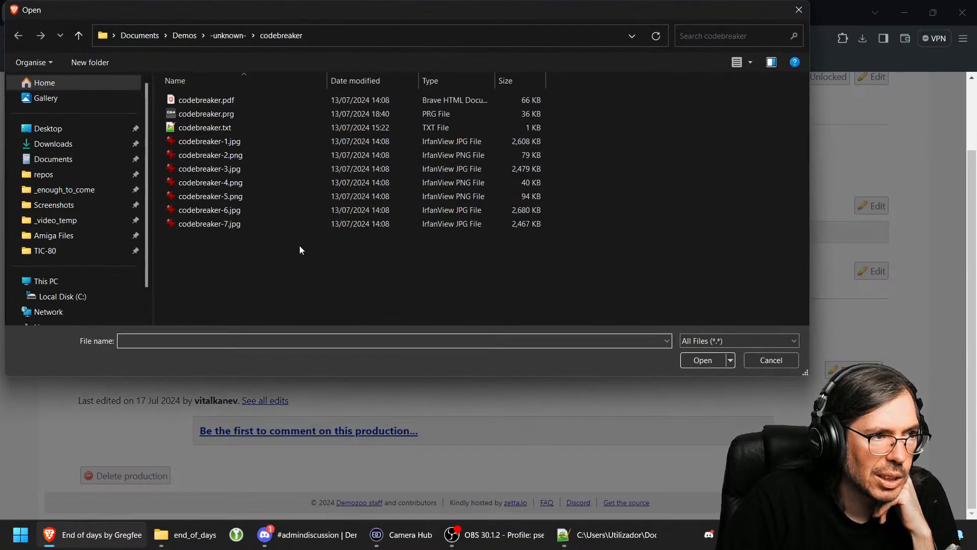
left_click(61, 144)
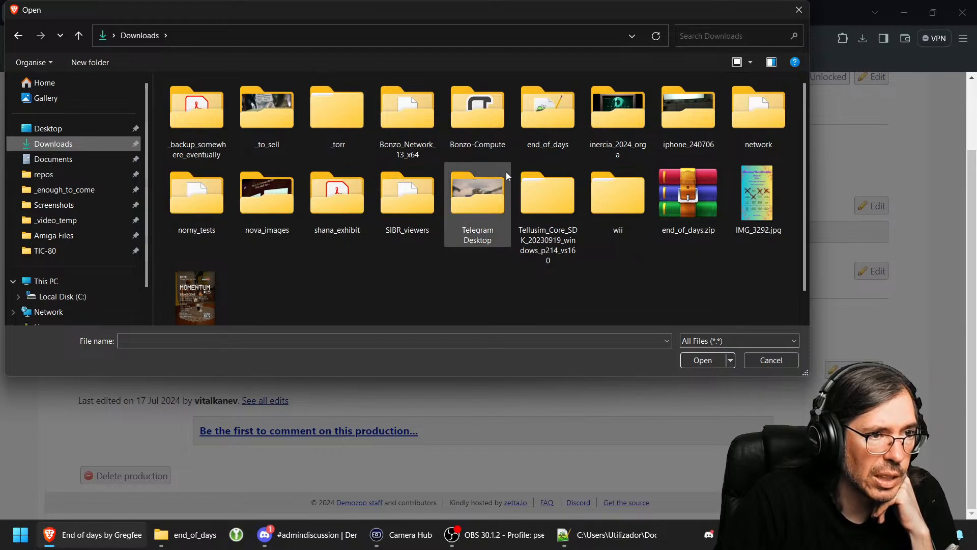
double_click(544, 118)
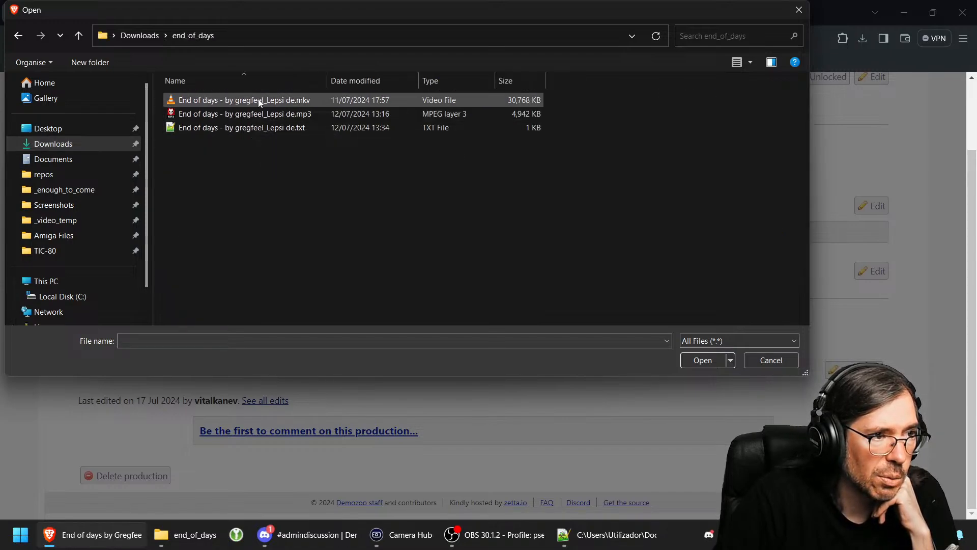
left_click(259, 131)
left_click(701, 360)
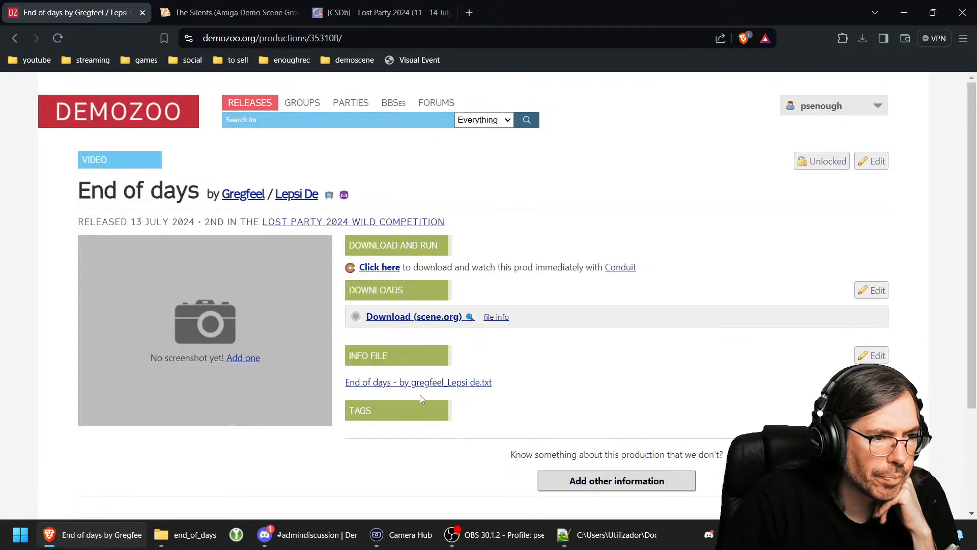
Step: Check the End of days info file and upload the captured image from the Screenshots folder as the entry's screenshot
left_click(415, 385)
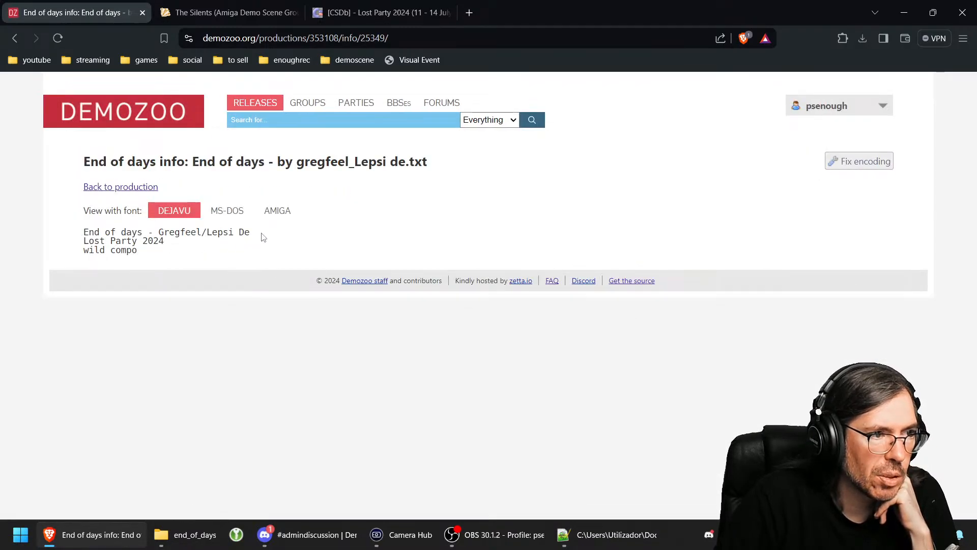
left_click(96, 188)
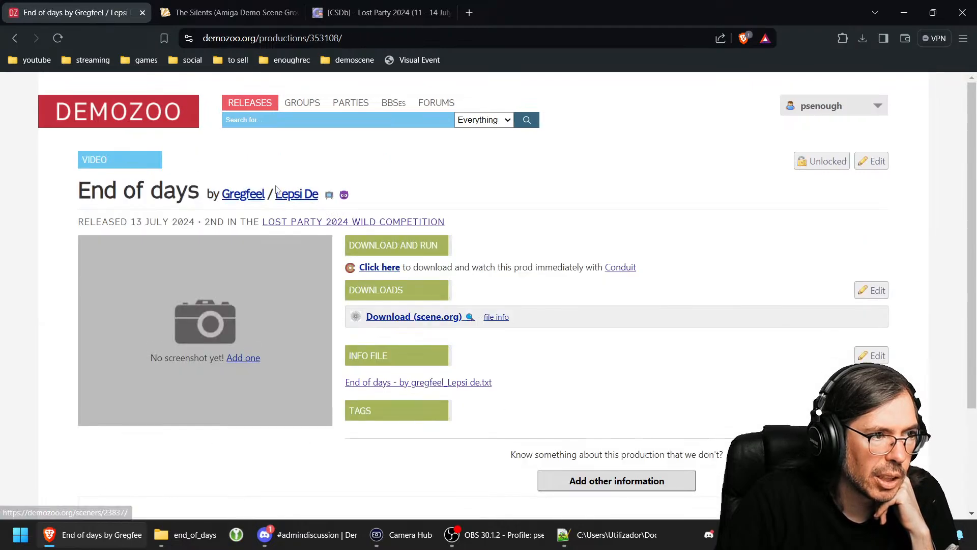
left_click(244, 357)
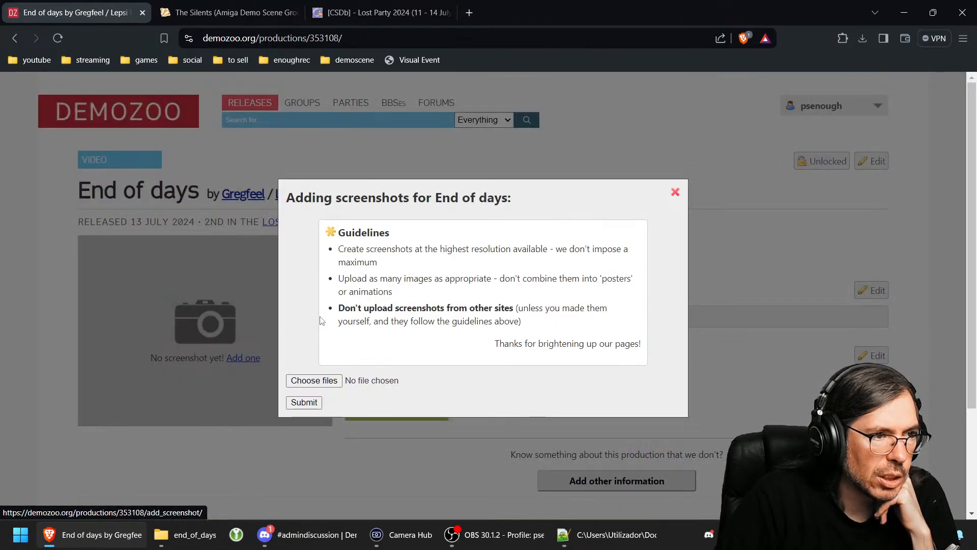
left_click(314, 380)
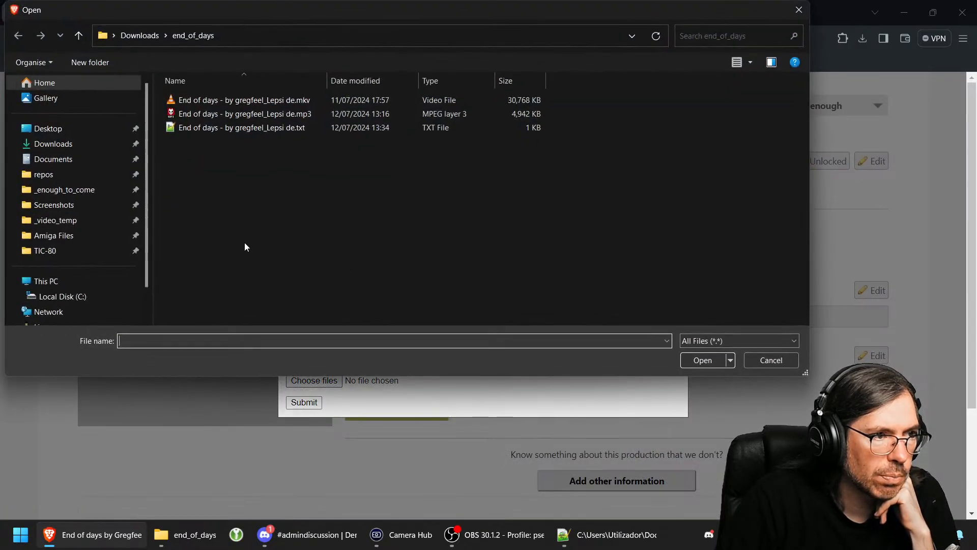
left_click(53, 205)
left_click(197, 121)
left_click(702, 360)
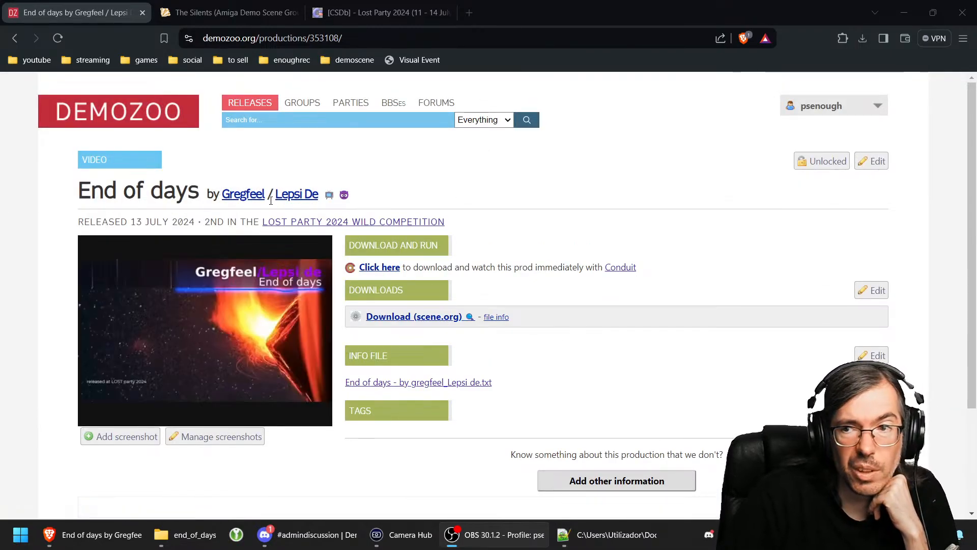
Step: Return to the Lost Party 2024 Wild competition results and look through its entries in the slideshow
left_click(349, 222)
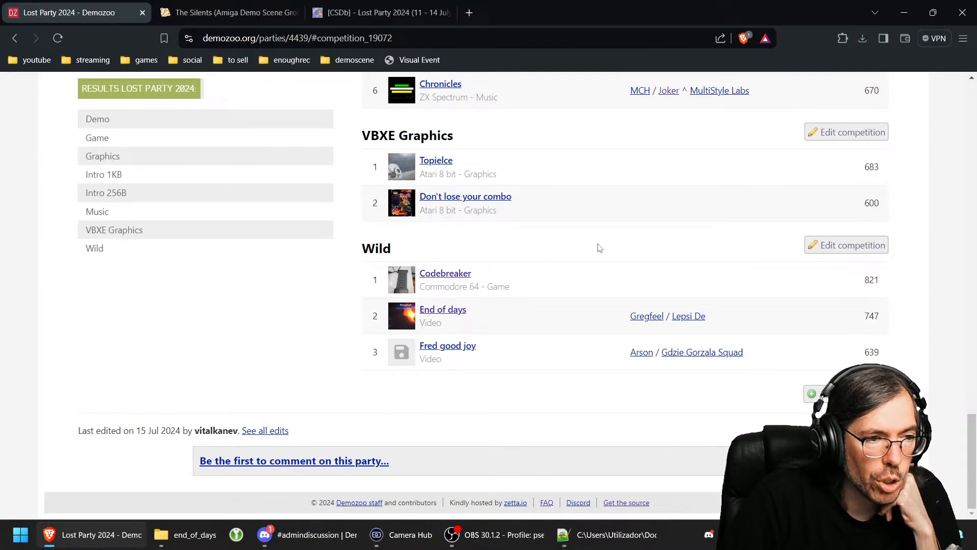
left_click(570, 253)
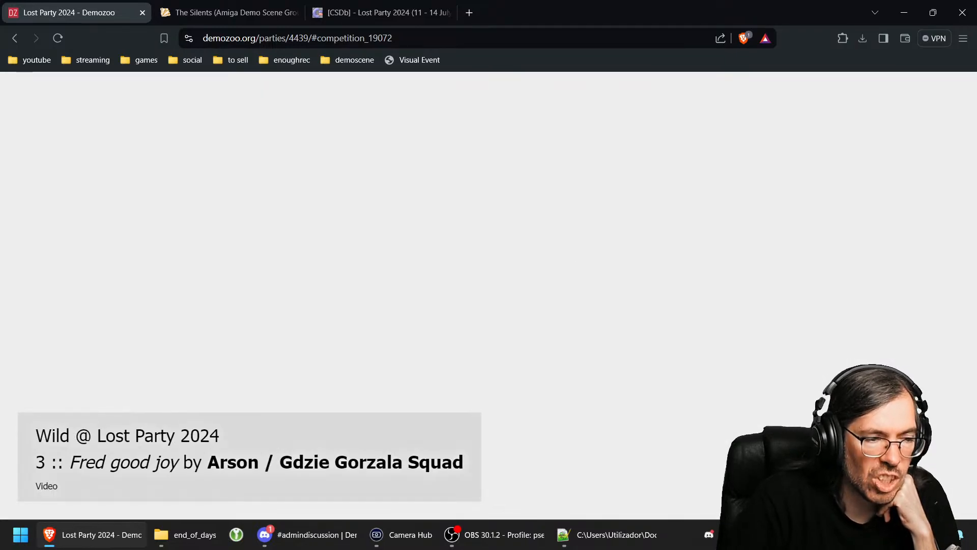
key("Right")
key("Right")
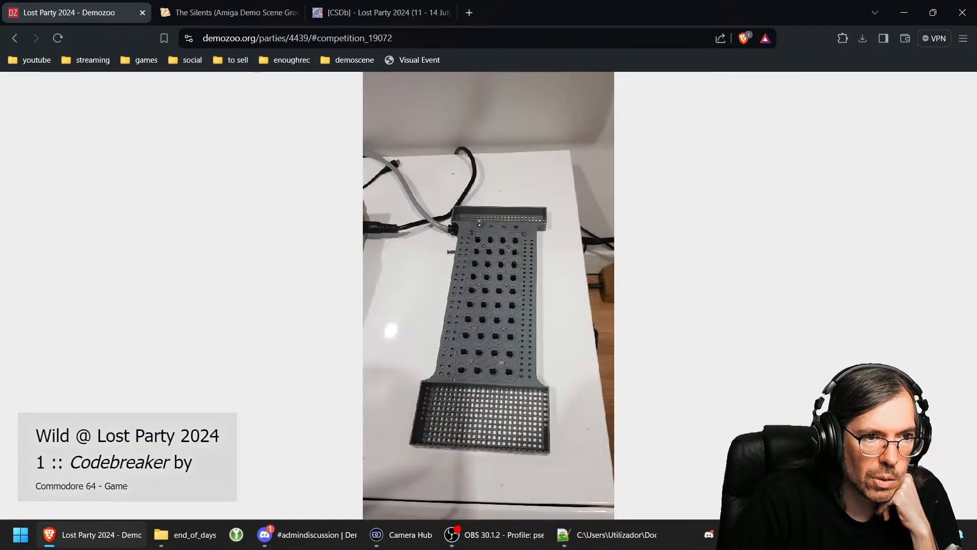
key("Left")
key("Left")
key("Right")
key("Right")
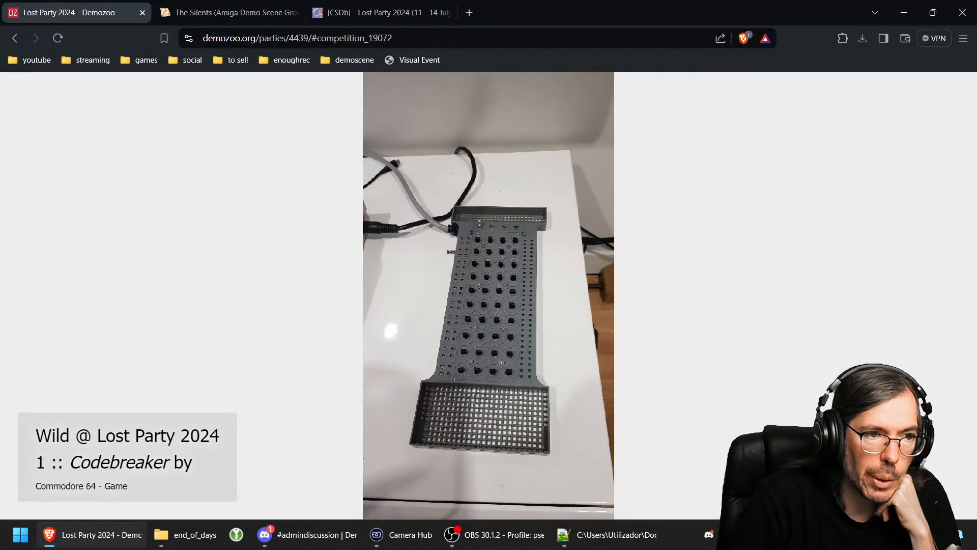
key("Escape")
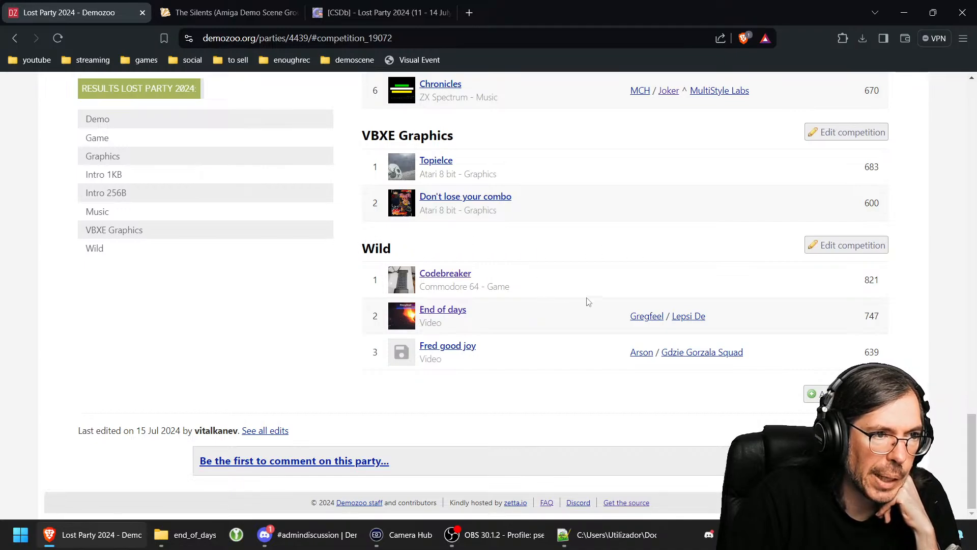
Step: Download fred_good_joy.zip from the third-placed Wild entry into Downloads and open the Fred good joy.txt file inside it
left_click(446, 349)
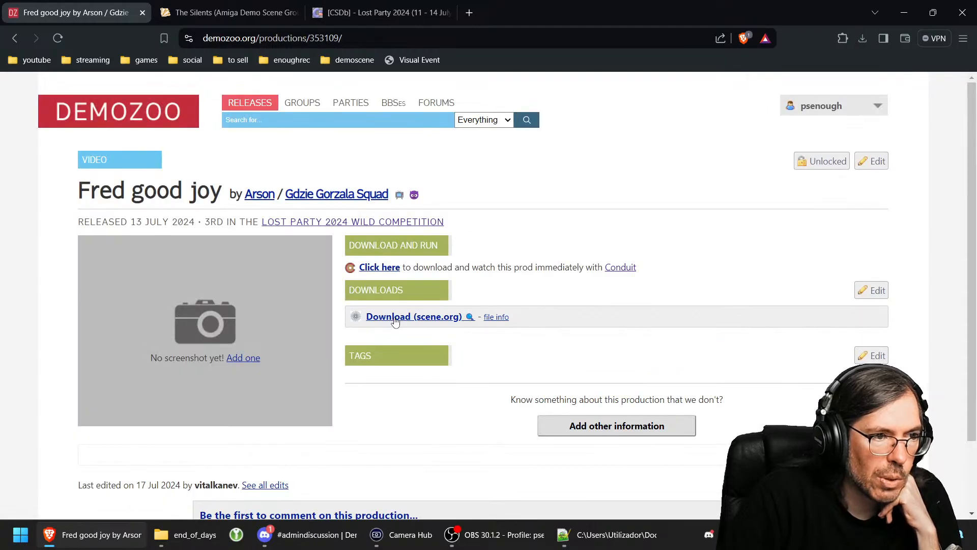
left_click(396, 321)
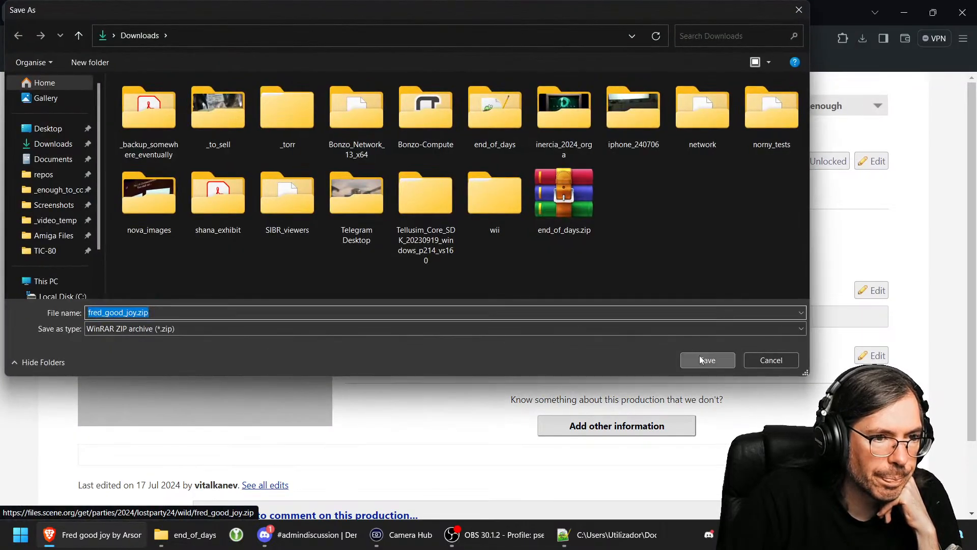
left_click(701, 360)
left_click(740, 72)
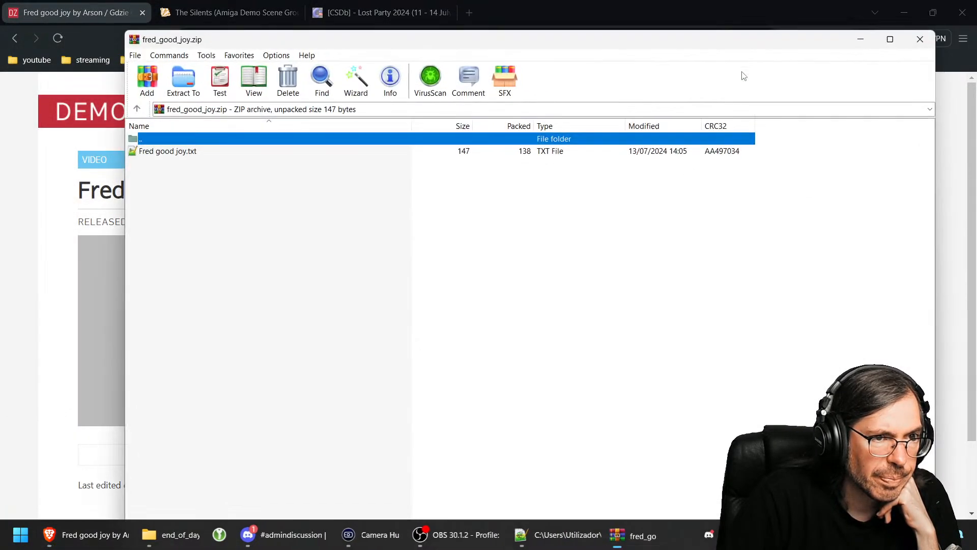
double_click(175, 152)
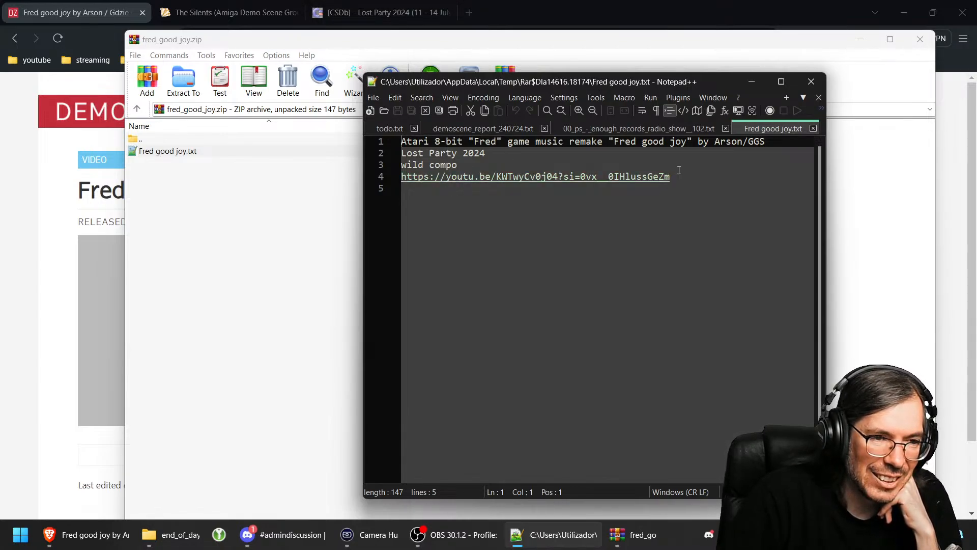
left_click_drag(679, 170, 405, 179)
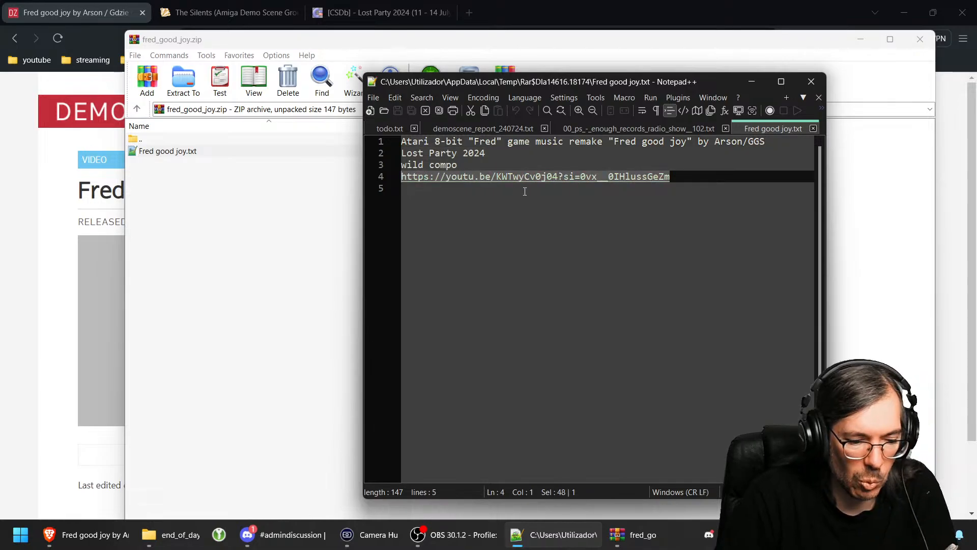
left_click(18, 283)
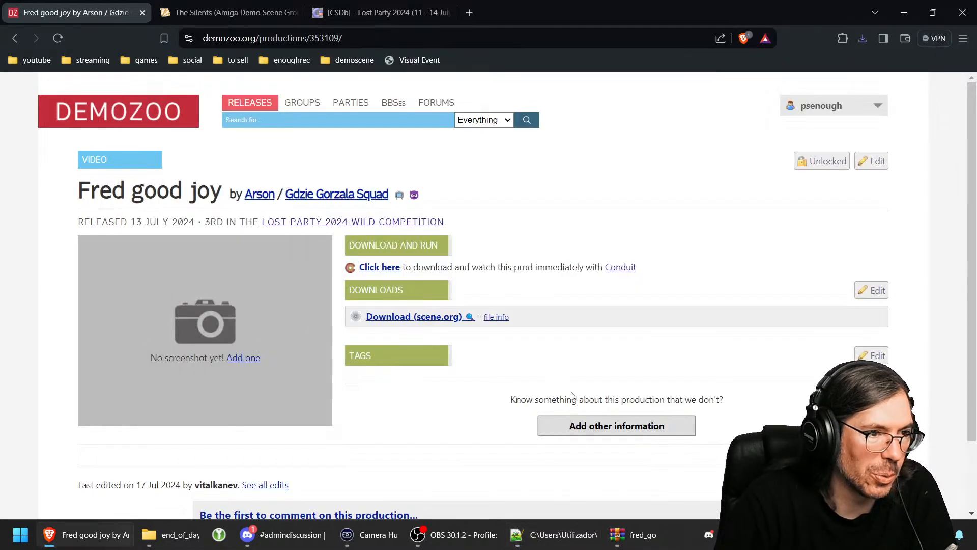
left_click(618, 427)
left_click(593, 463)
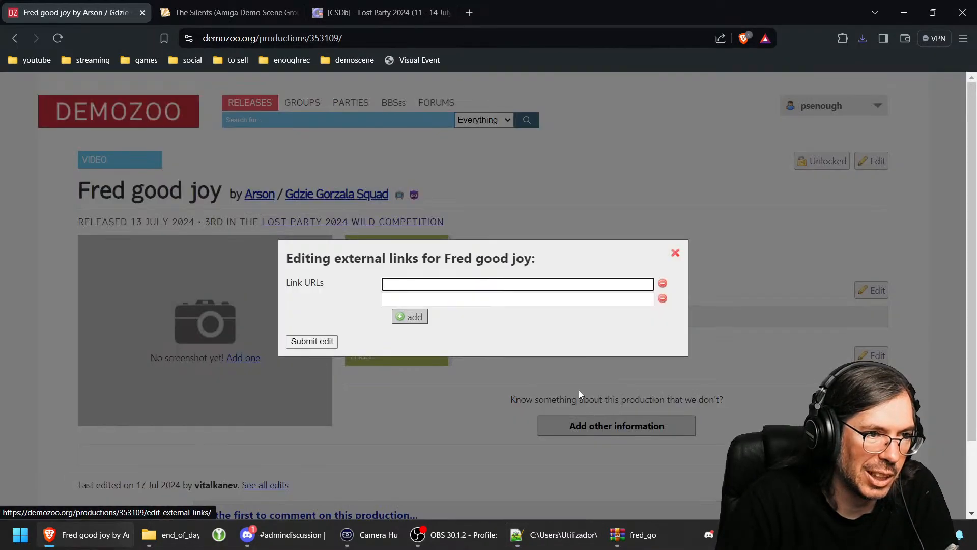
type("https://youtu.be/KWTwyCv0j04?si=0vx__0IHlussGeZm")
left_click(330, 344)
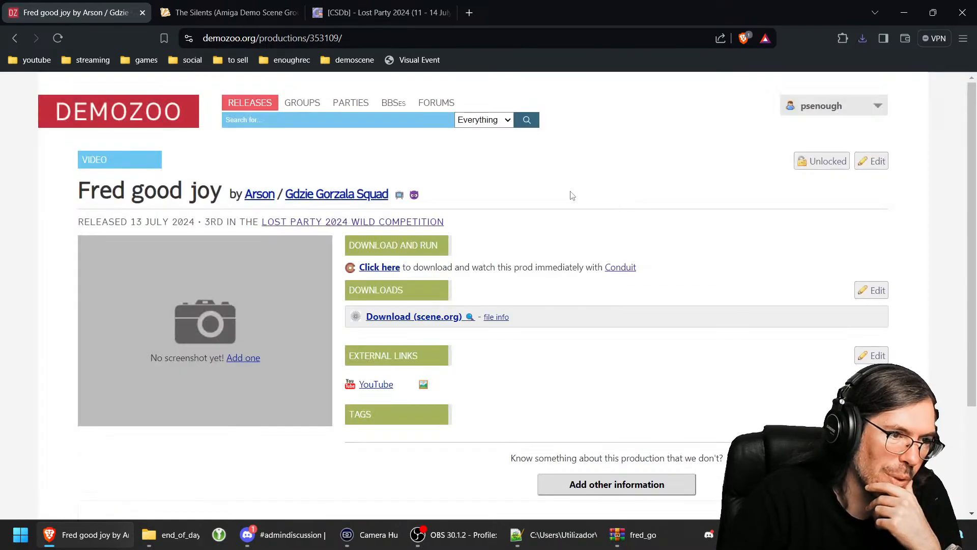
Step: View the YouTube thumbnail image of the Fred good joy entry in a new tab and close that tab
scroll(549, 219, "down", 3)
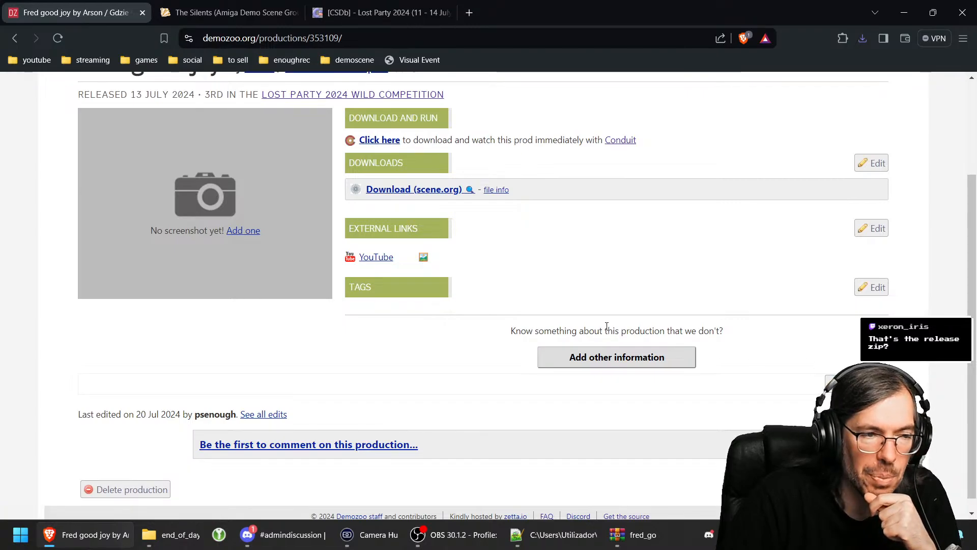
right_click(427, 265)
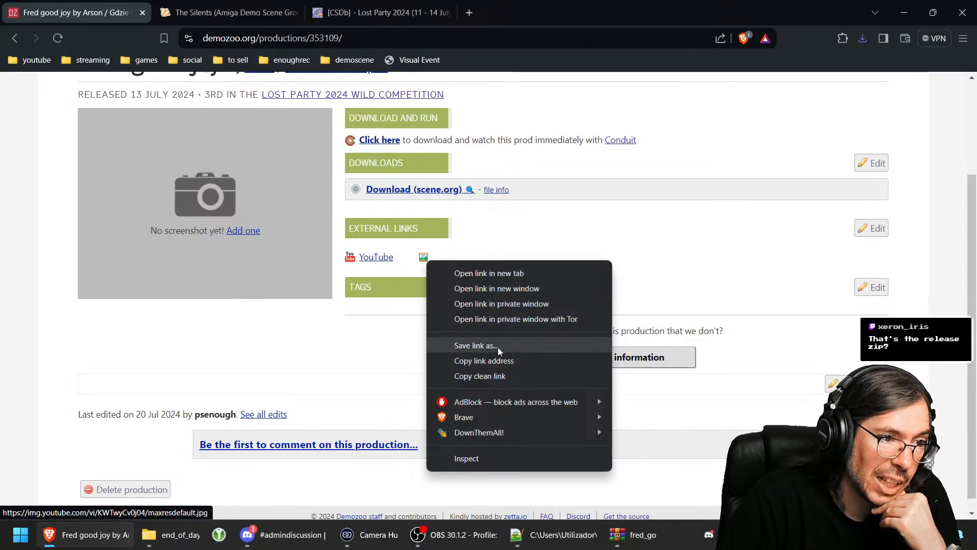
left_click(490, 275)
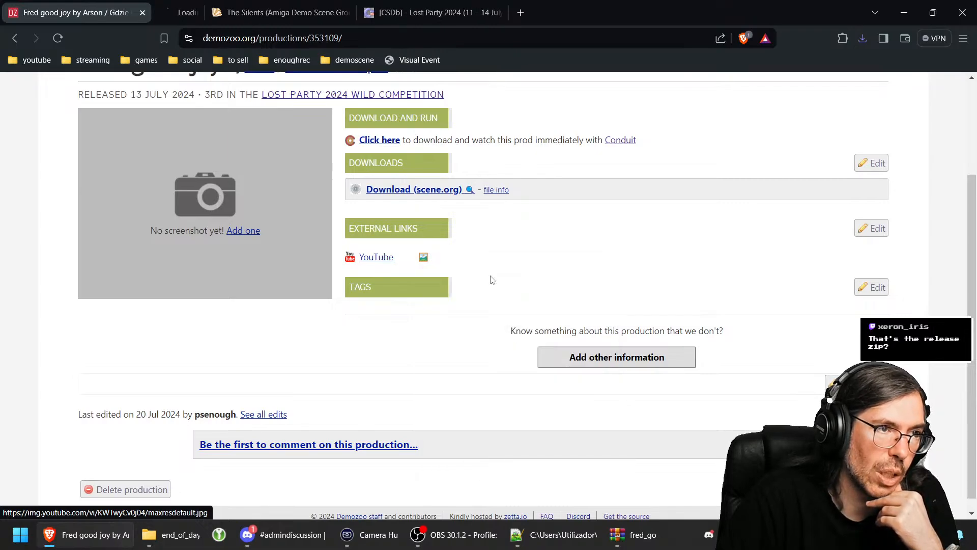
left_click(231, 14)
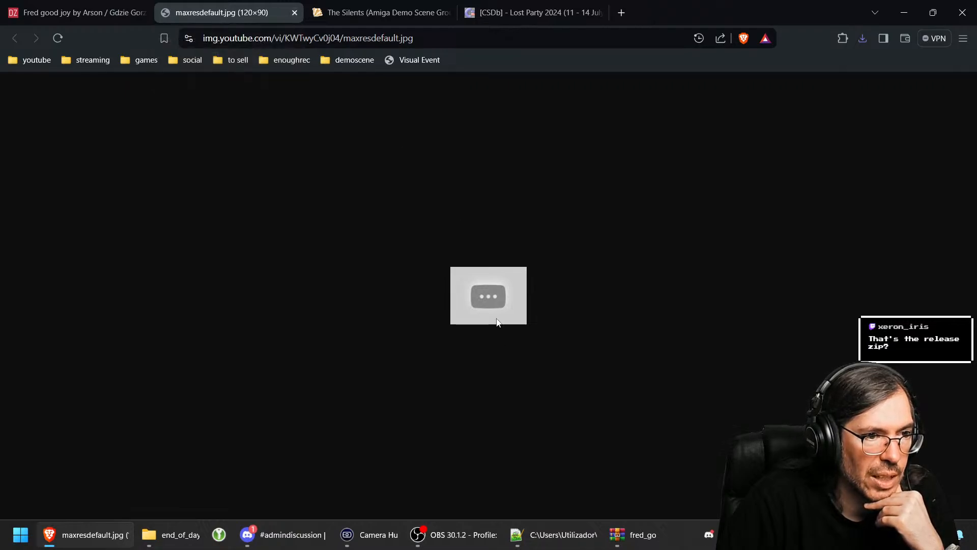
left_click(295, 13)
scroll(499, 409, "up", 1)
scroll(499, 409, "up", 3)
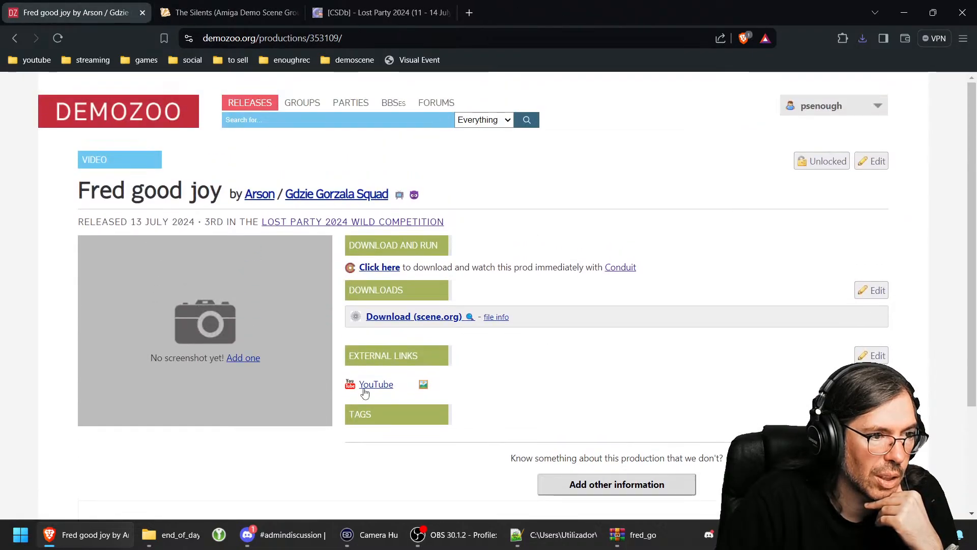
Step: Open the YouTube link of the Fred good joy entry in a new tab and play the video full screen
right_click(377, 385)
left_click(448, 185)
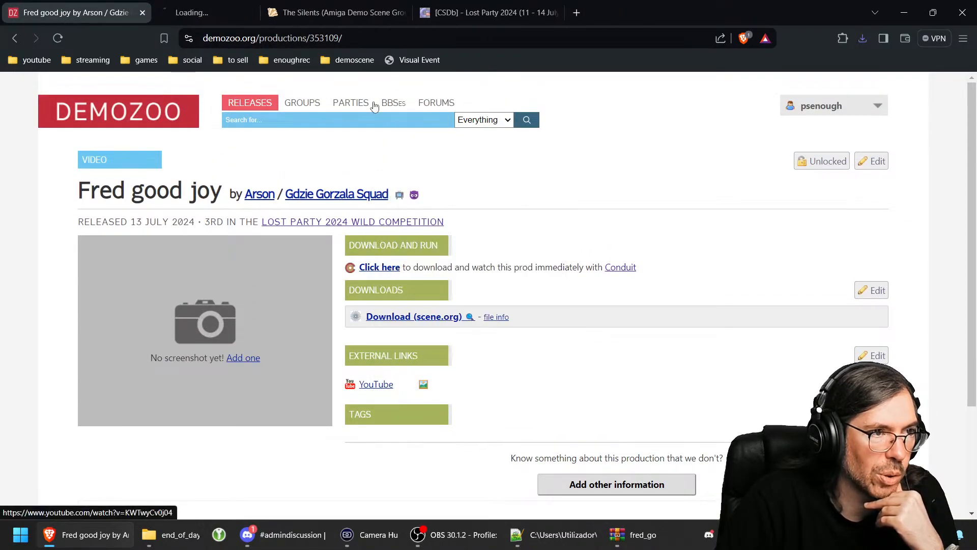
left_click(248, 14)
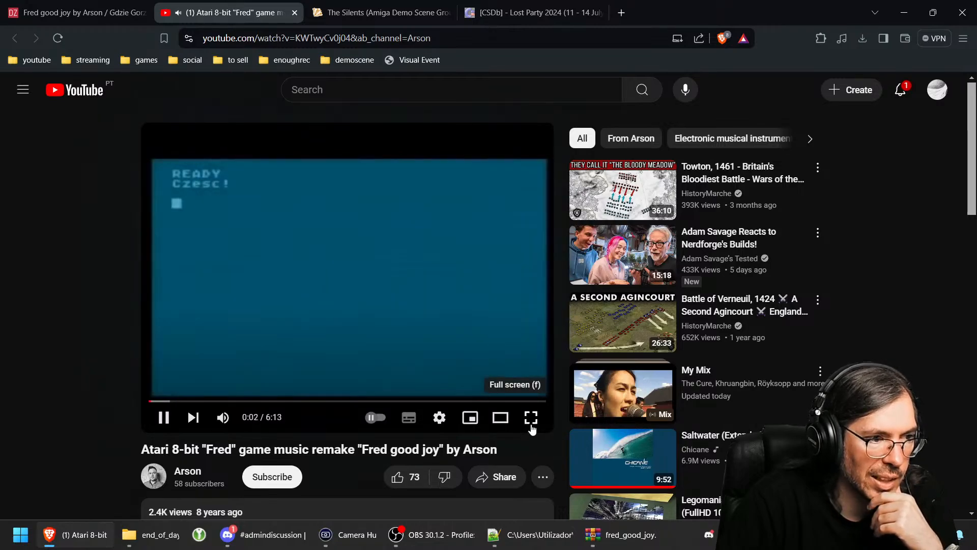
left_click(530, 425)
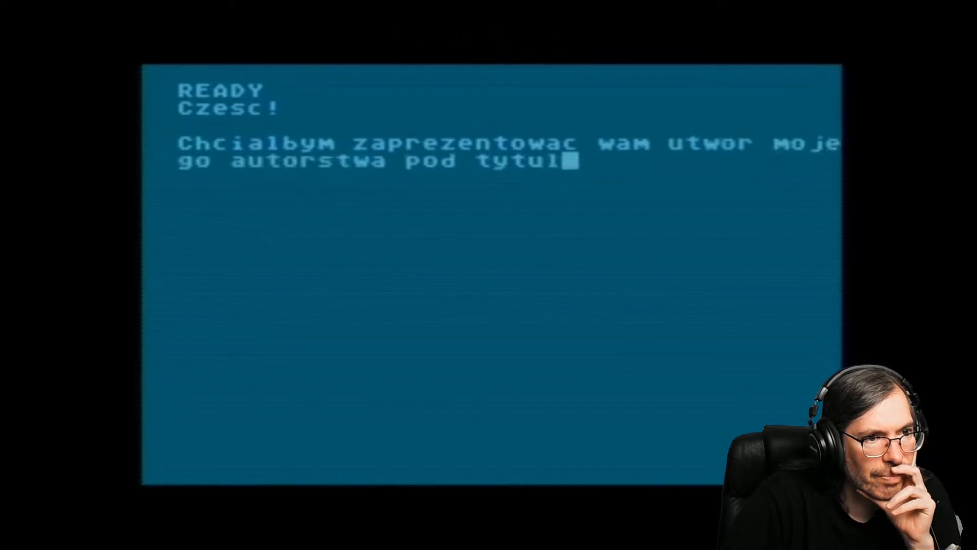
Step: Capture the video picture of the blue Atari intro text as a screen snip and leave full screen
key("super+shift+s")
left_click_drag(92, 1, 870, 549)
left_click(959, 544)
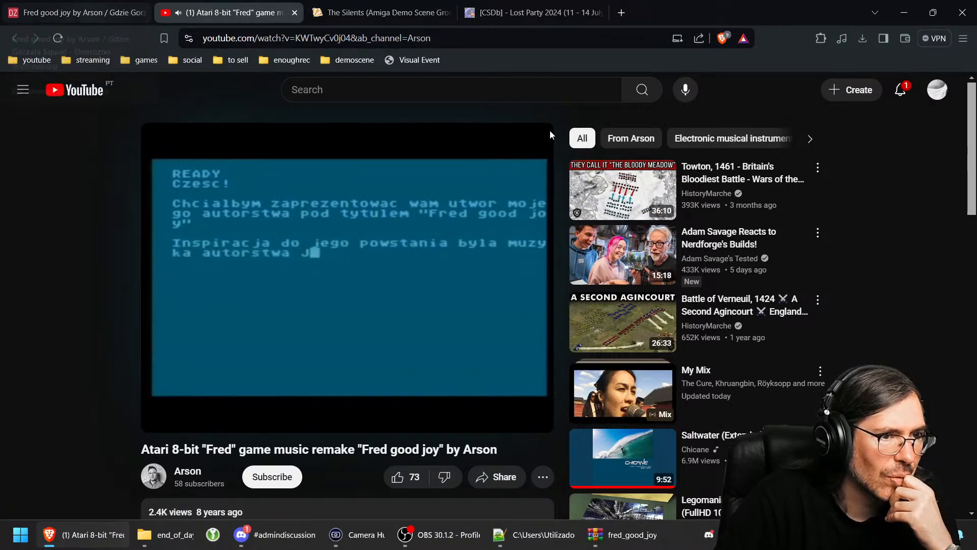
Step: Skip forward through the Fred good joy video in full screen, pause it at 3:36 and leave full screen
left_click(501, 417)
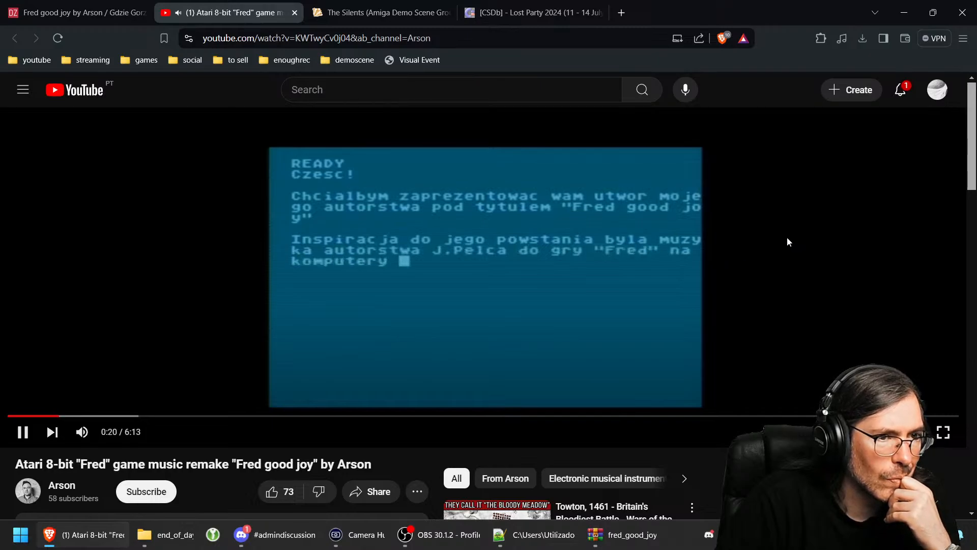
left_click(943, 432)
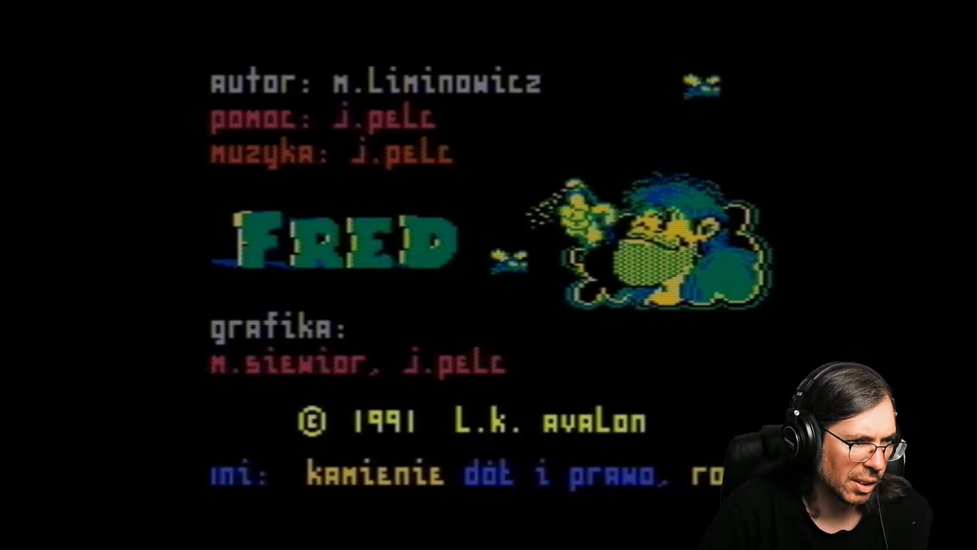
key("Right")
key("Right")
key("Right")
key("Right")
key("Right")
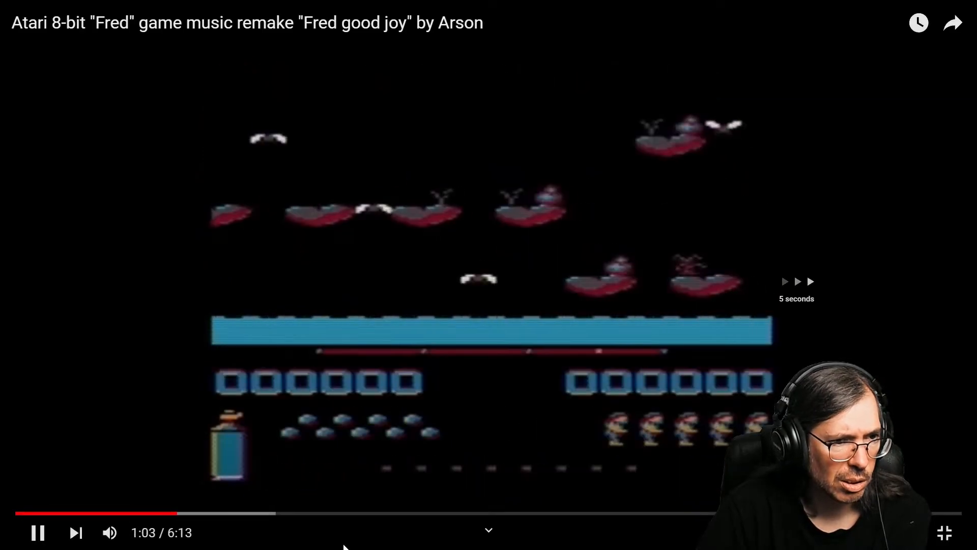
key("Right")
key("Right")
key("Right")
key("Right")
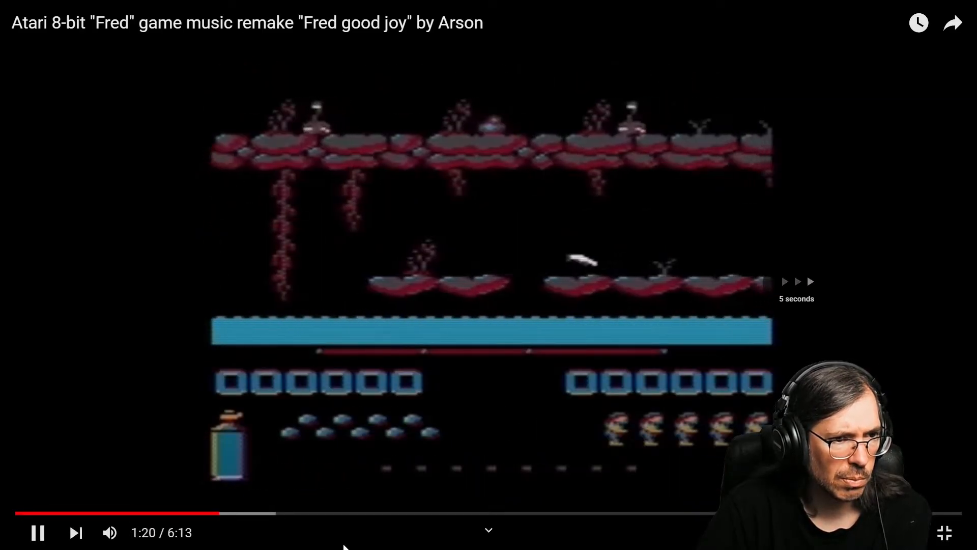
key("Right")
key("Right")
key("Right")
key("Right")
key("Right")
key("Right")
key("Right")
key("Right")
key("Right")
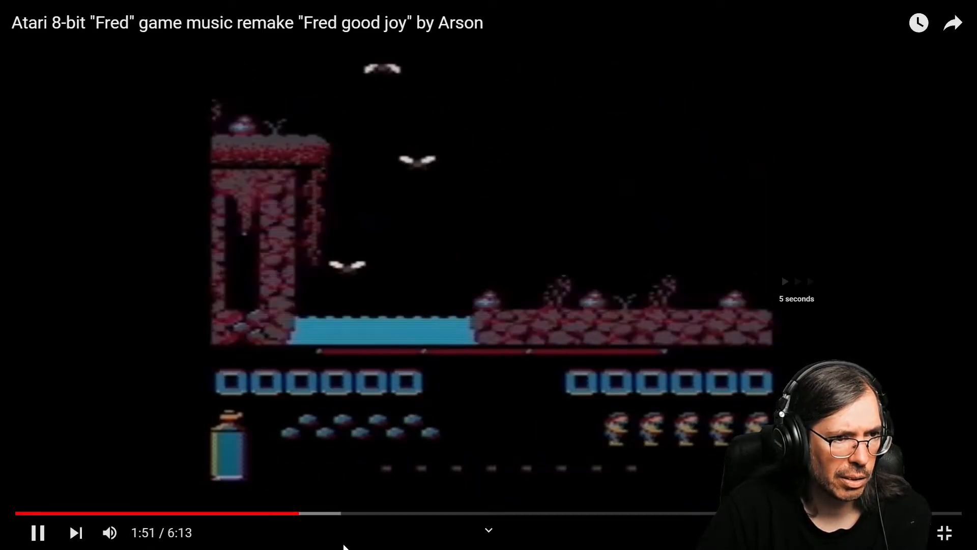
key("Right")
key("Right")
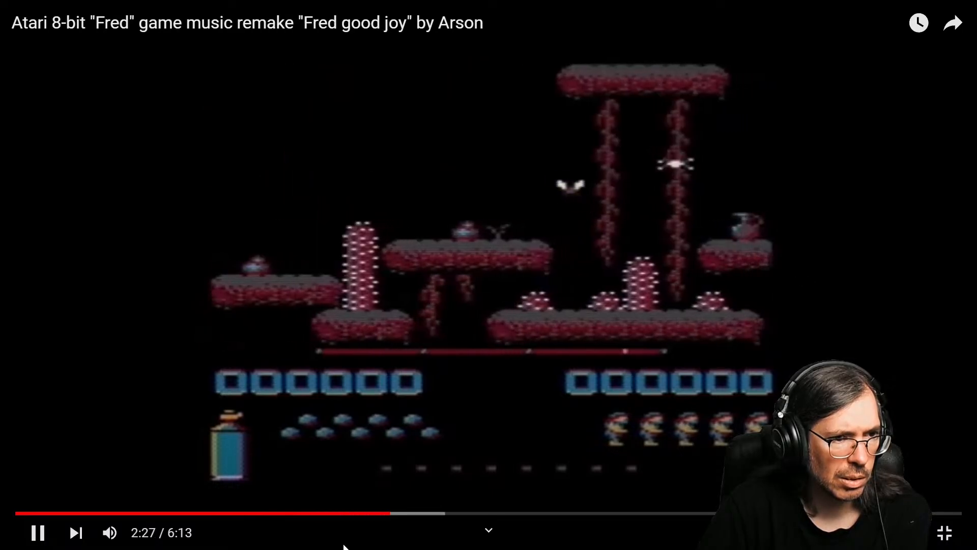
key("Right")
key("Right")
key("Right")
key("Right")
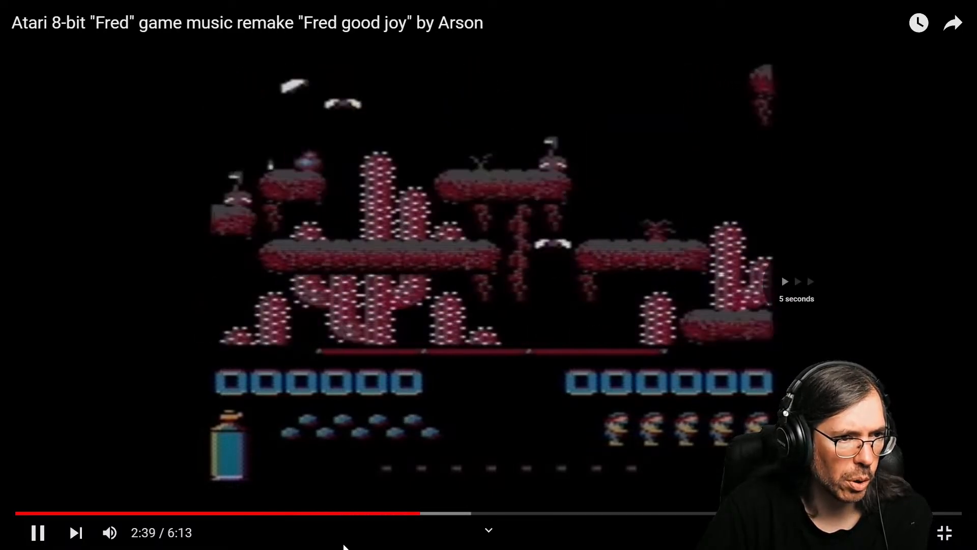
key("Right")
key("Right")
key("Right")
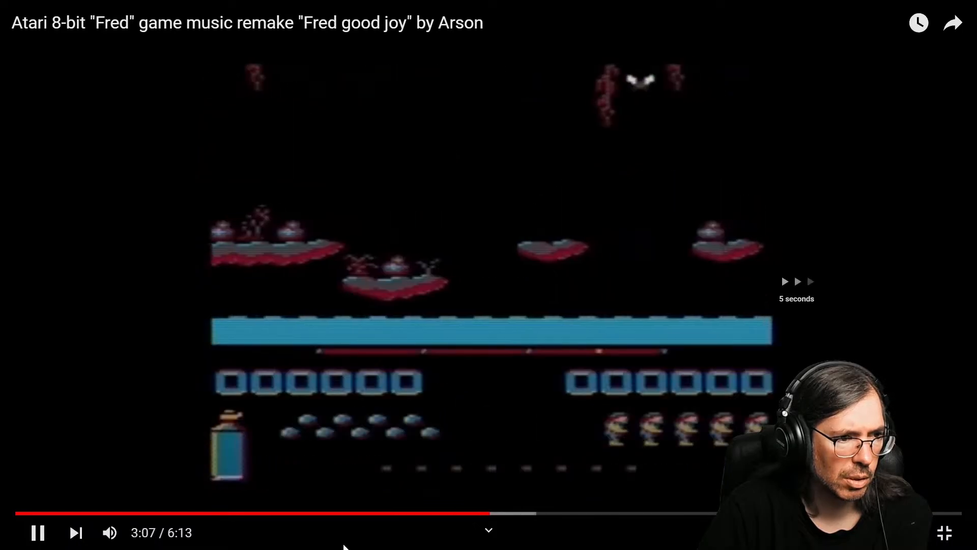
key("Right")
key("Right")
key("Right")
key("Right")
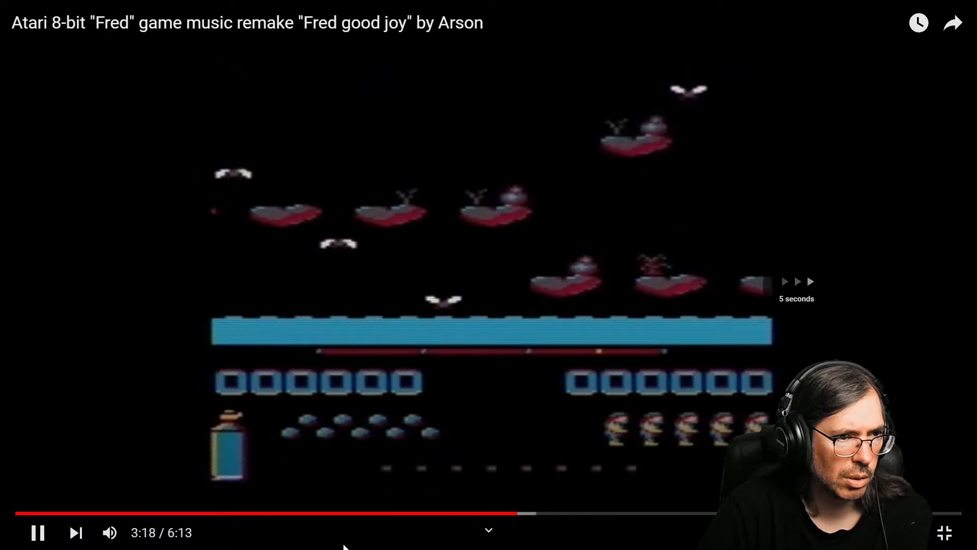
key("Right")
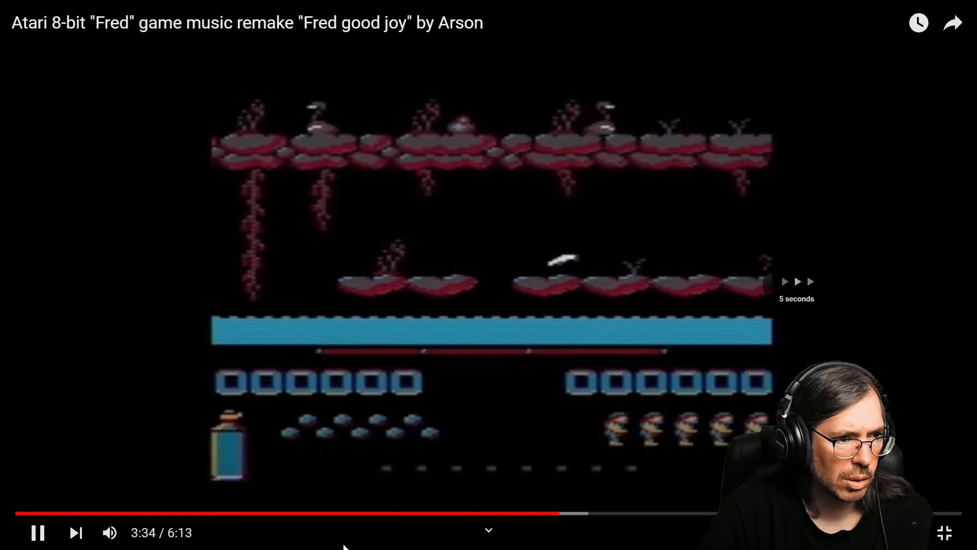
left_click(38, 532)
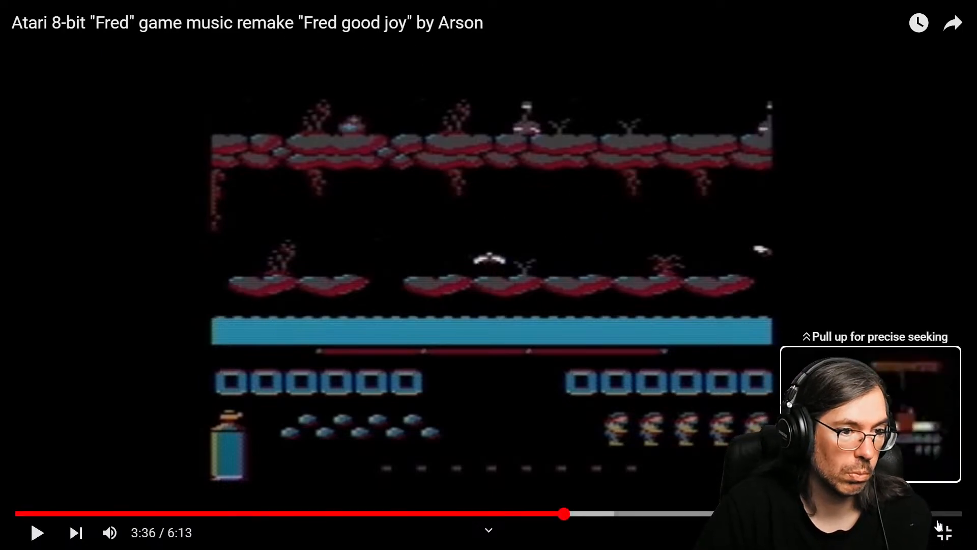
left_click(956, 540)
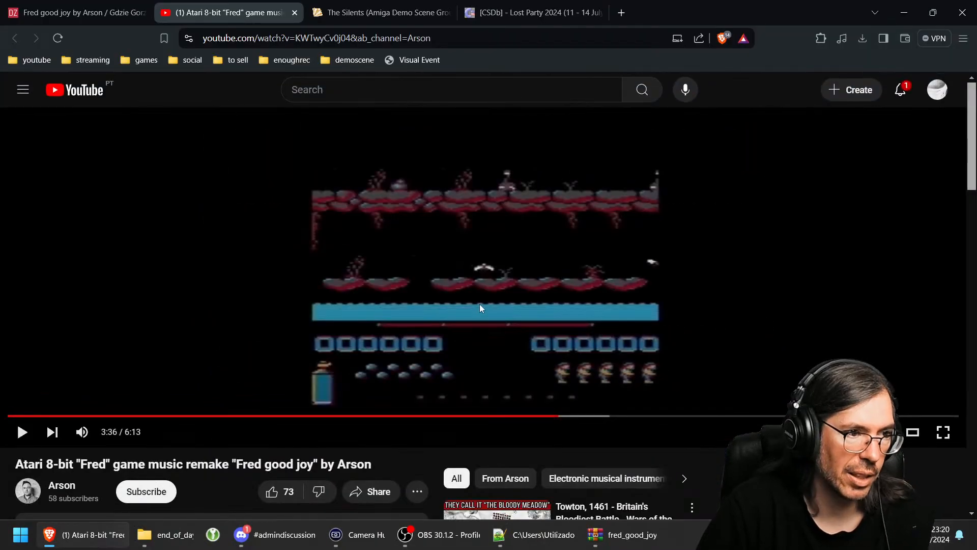
Step: Upload Screenshot 2024-07-20 231859.png as a screenshot of the Fred good joy entry on Demozoo
key("ctrl+shift+Tab")
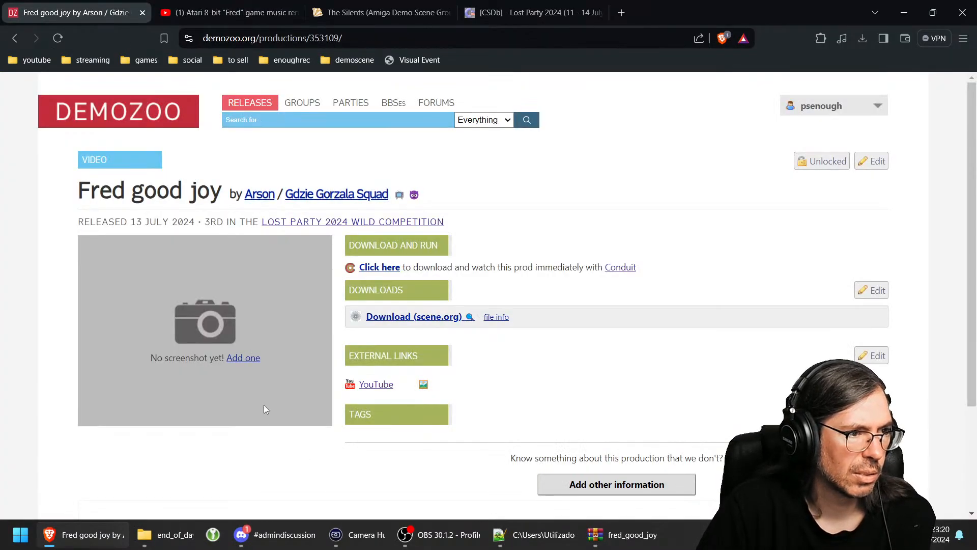
left_click(243, 358)
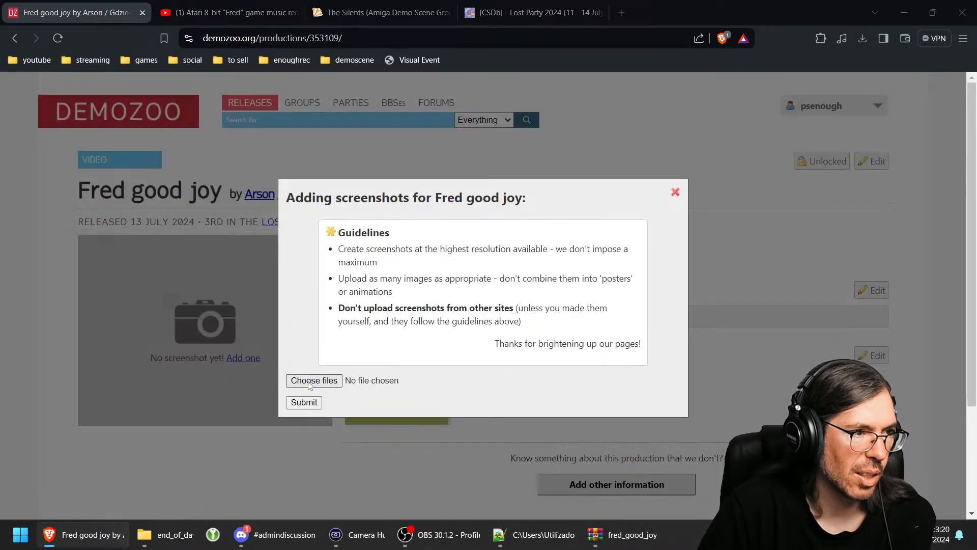
left_click(308, 380)
left_click(289, 124)
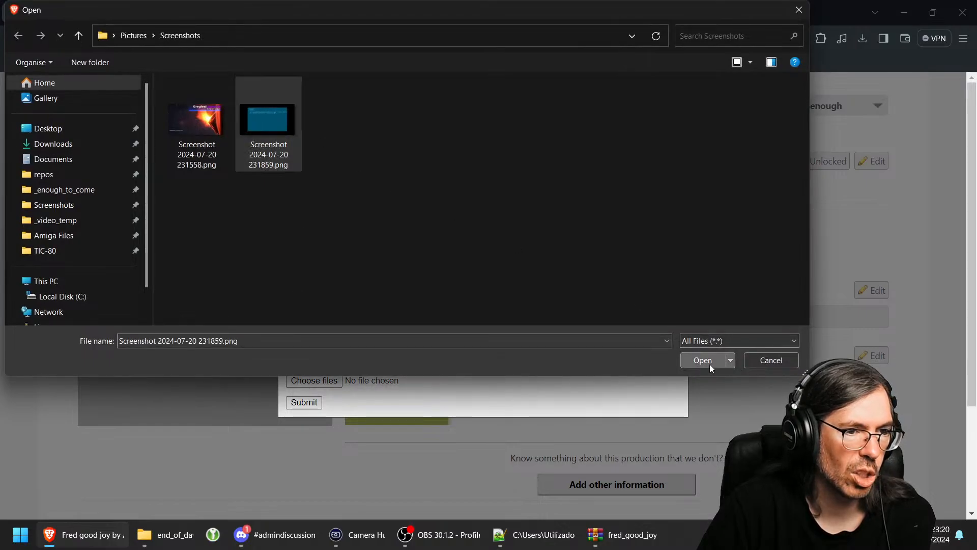
left_click(703, 360)
left_click(304, 403)
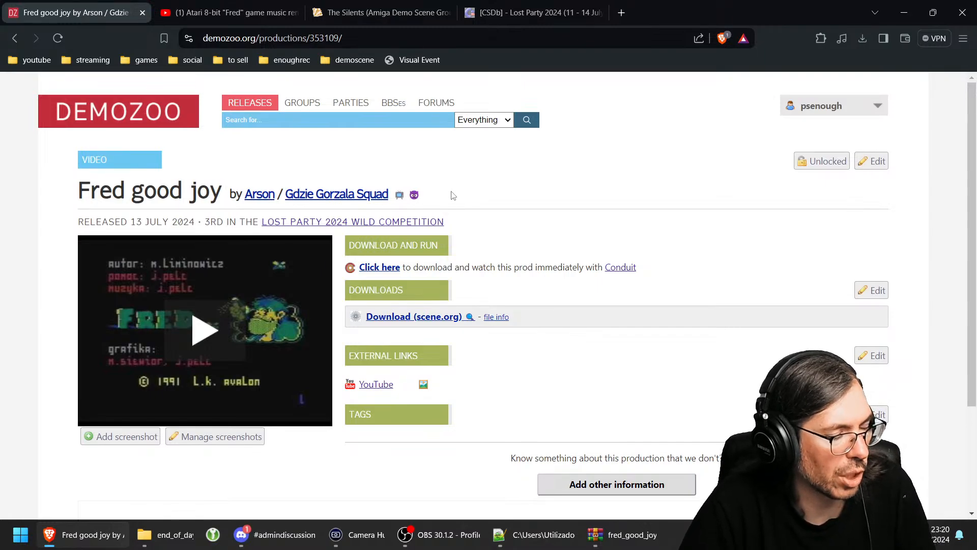
Step: Go back to the Lost Party 2024 results and open the Robots Rumble entry in the Game competition
left_click(321, 222)
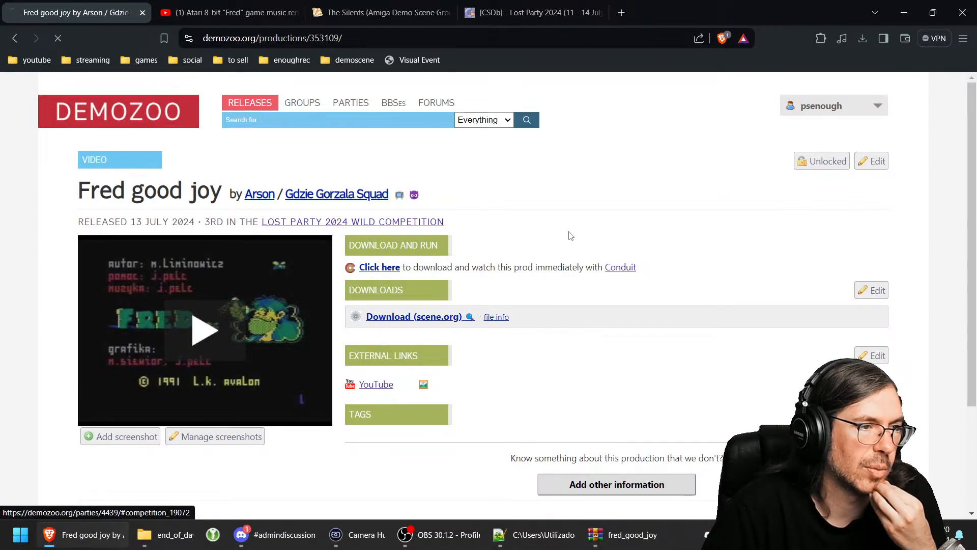
scroll(567, 410, "up", 5)
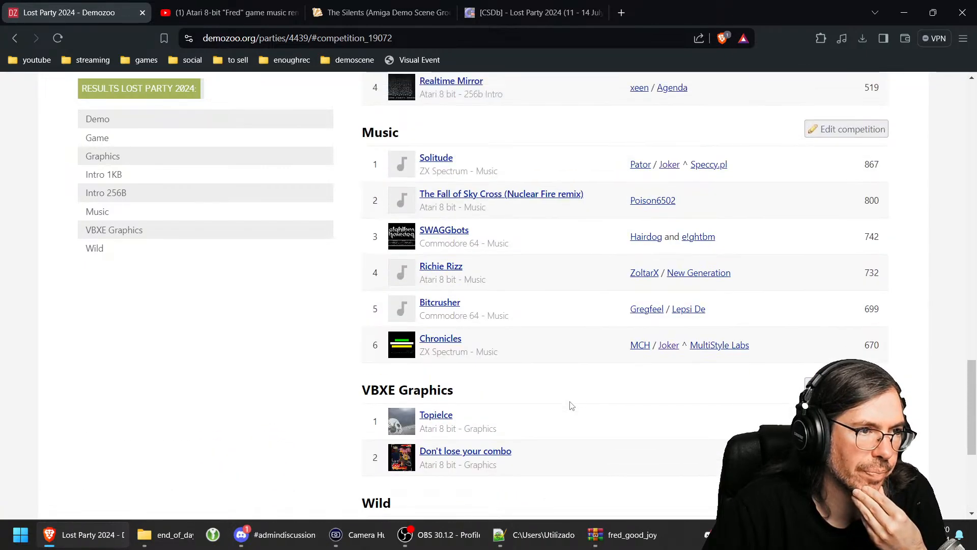
scroll(567, 405, "up", 7)
scroll(509, 342, "up", 8)
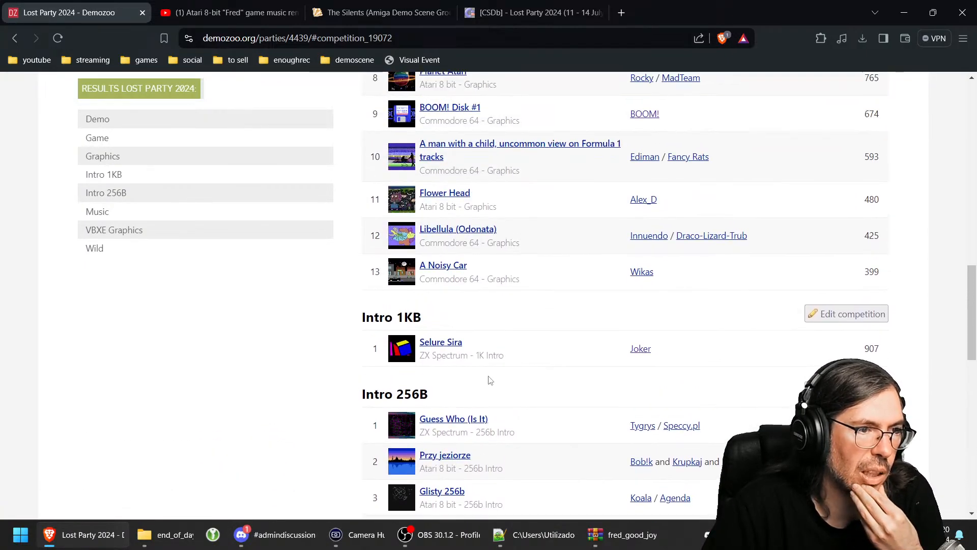
scroll(585, 277, "up", 2)
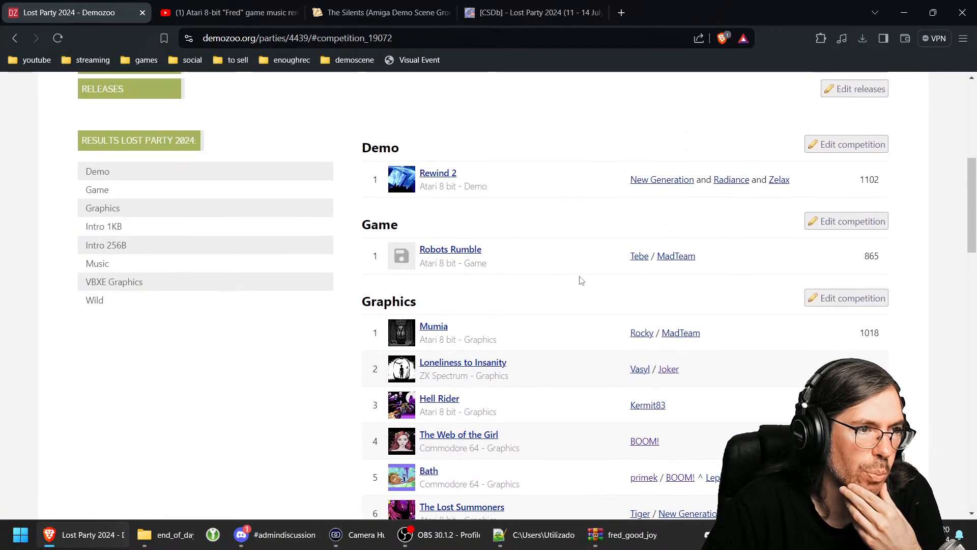
scroll(563, 300, "up", 1)
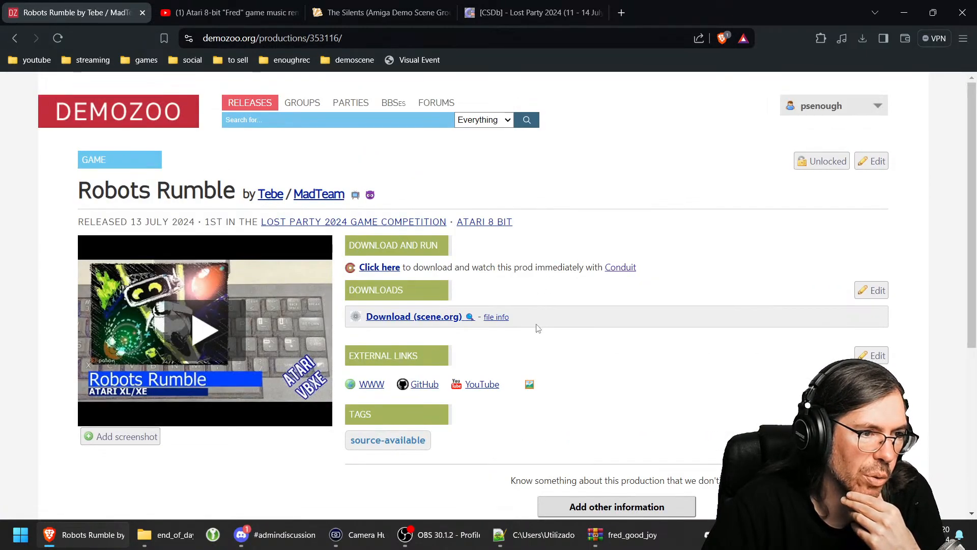
Step: Download rumble.zip from the Robots Rumble entry, check the files in the archive and close it
left_click(415, 317)
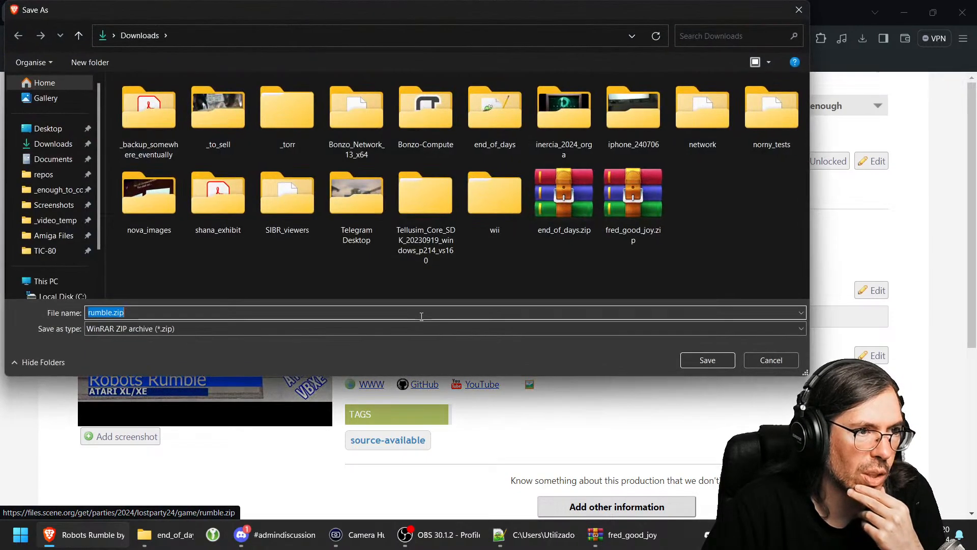
left_click(708, 363)
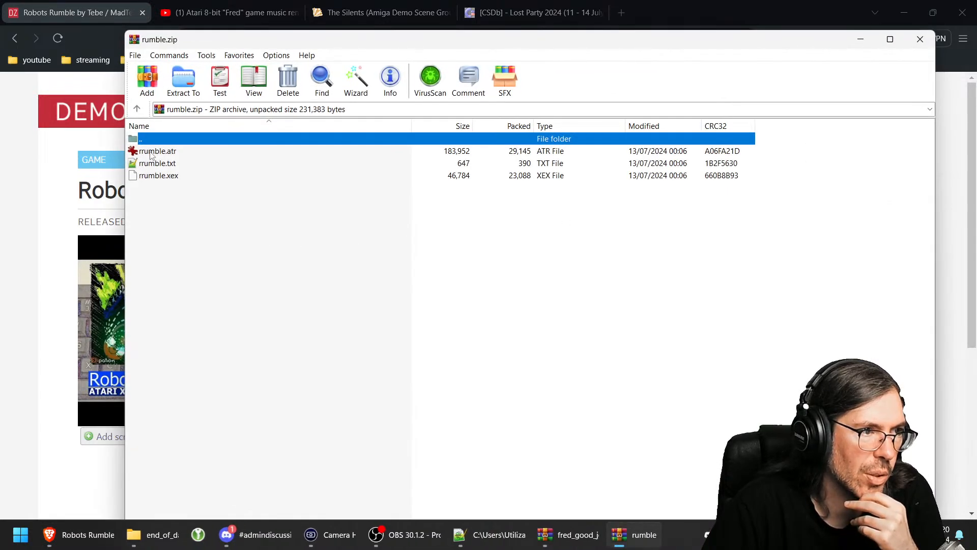
left_click(921, 39)
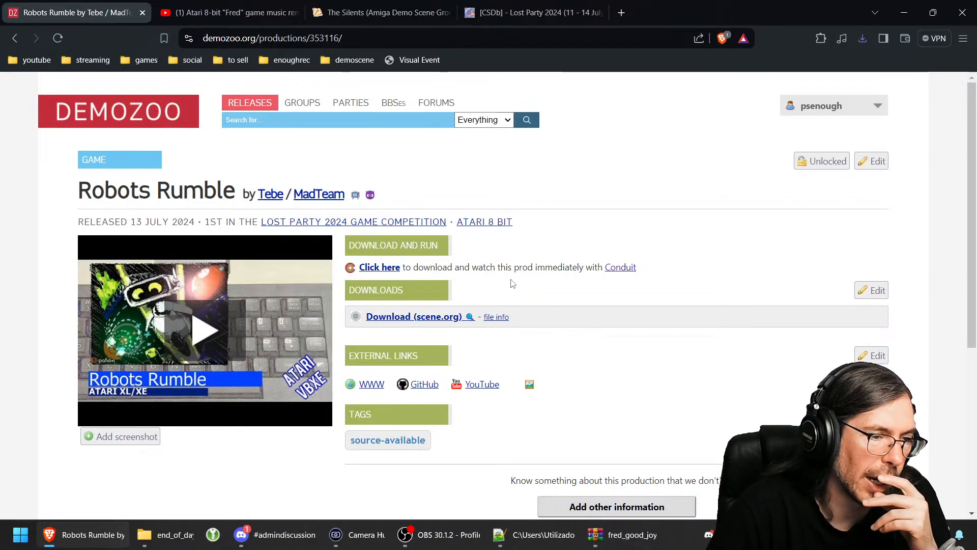
Step: Save the YouTube thumbnail image of Robots Rumble as maxresdefault.jpg in the Downloads folder
right_click(529, 385)
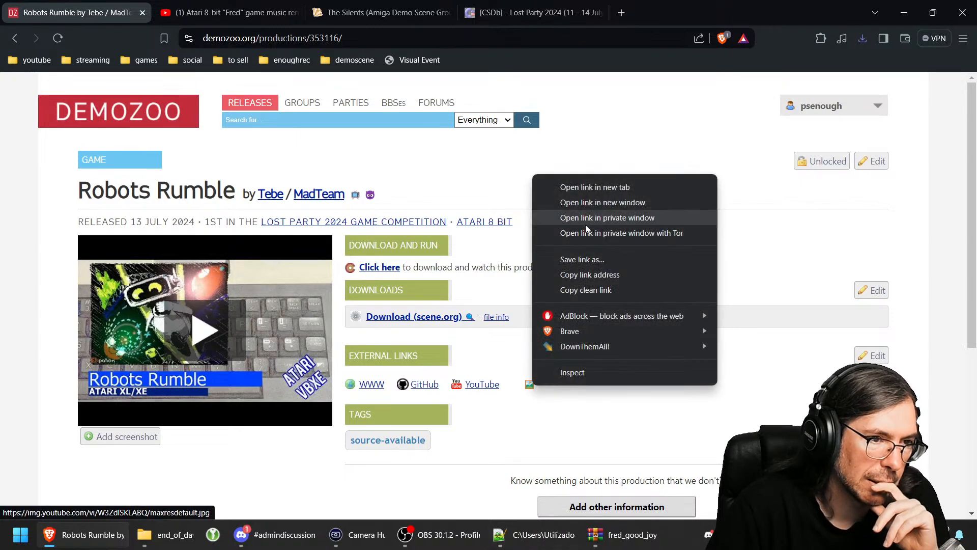
left_click(593, 260)
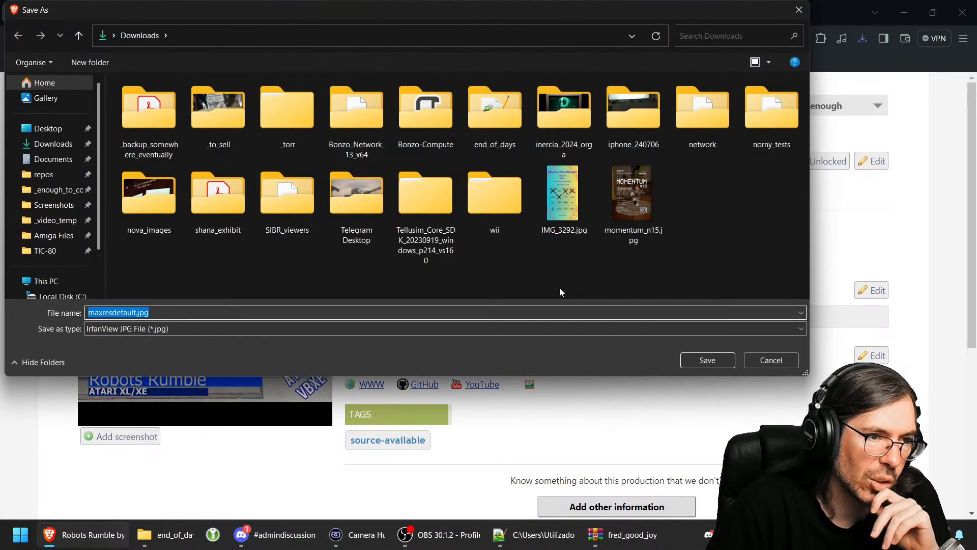
left_click(700, 362)
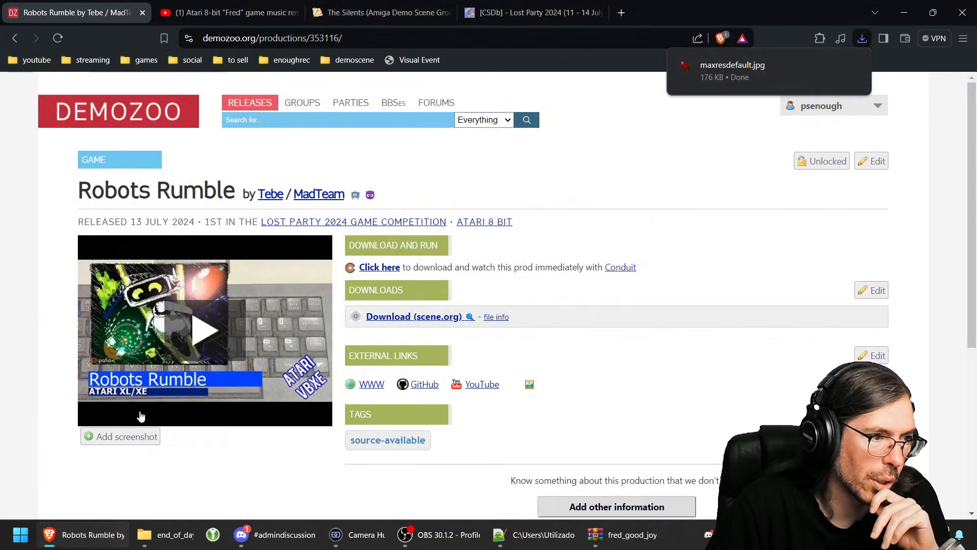
Step: Upload maxresdefault.jpg from the Downloads folder as a screenshot of the Robots Rumble entry
left_click(137, 436)
left_click(320, 380)
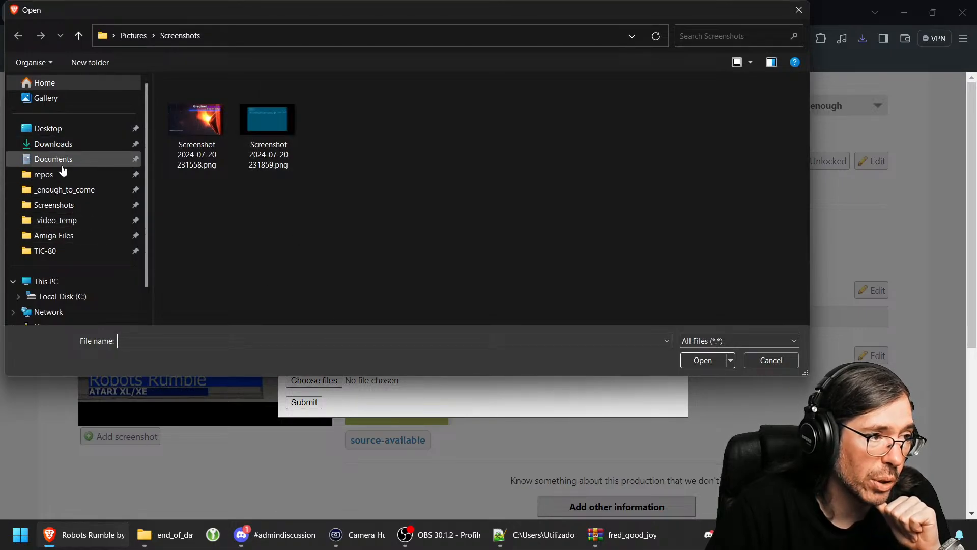
left_click(59, 146)
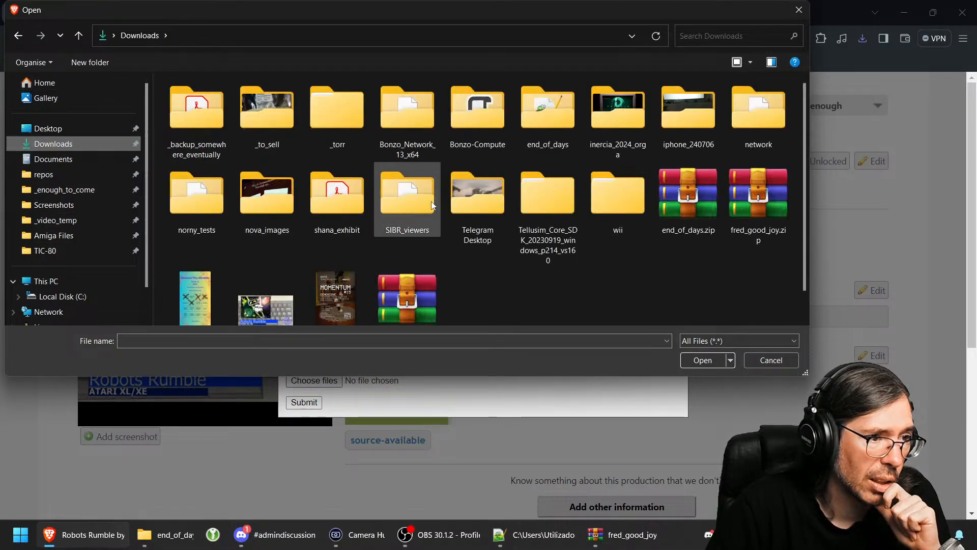
scroll(545, 262, "down", 2)
left_click(294, 280)
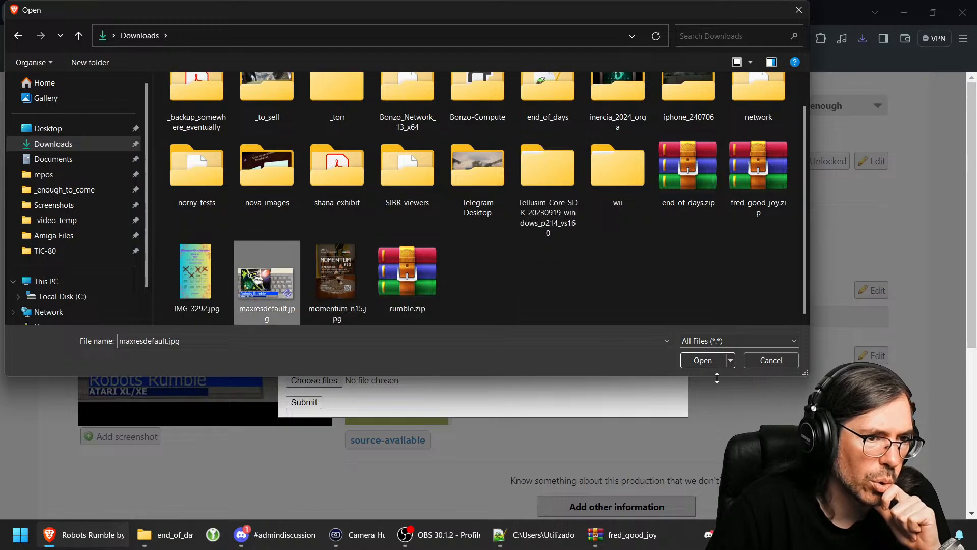
left_click(699, 361)
left_click(305, 402)
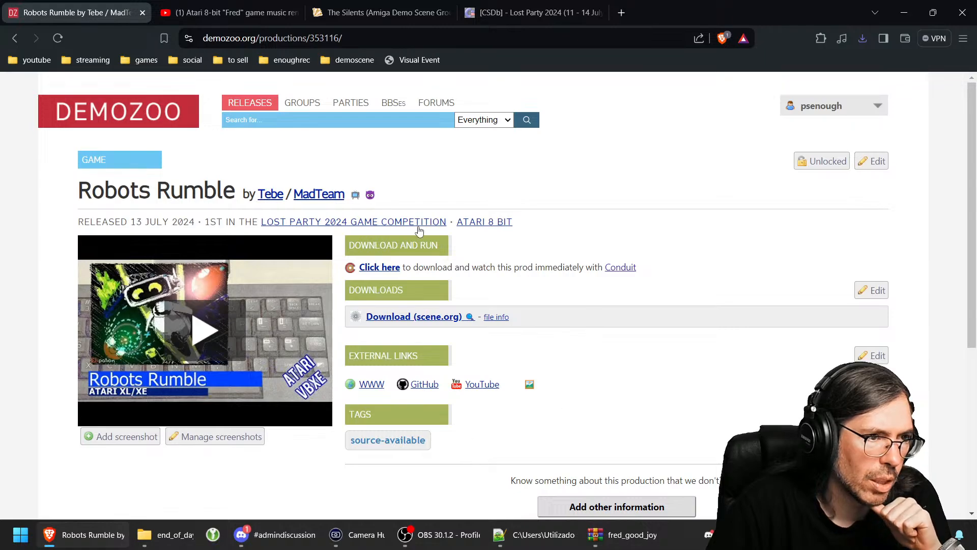
Step: Return to the Lost Party 2024 results and play the YouTube video of the demo Rewind 2 full screen
left_click(419, 228)
scroll(580, 338, "up", 4)
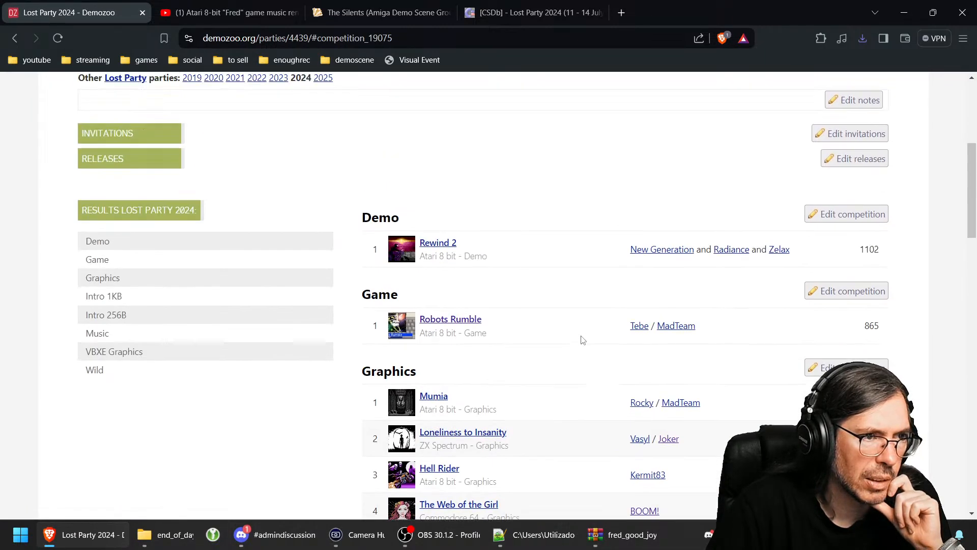
scroll(583, 340, "up", 1)
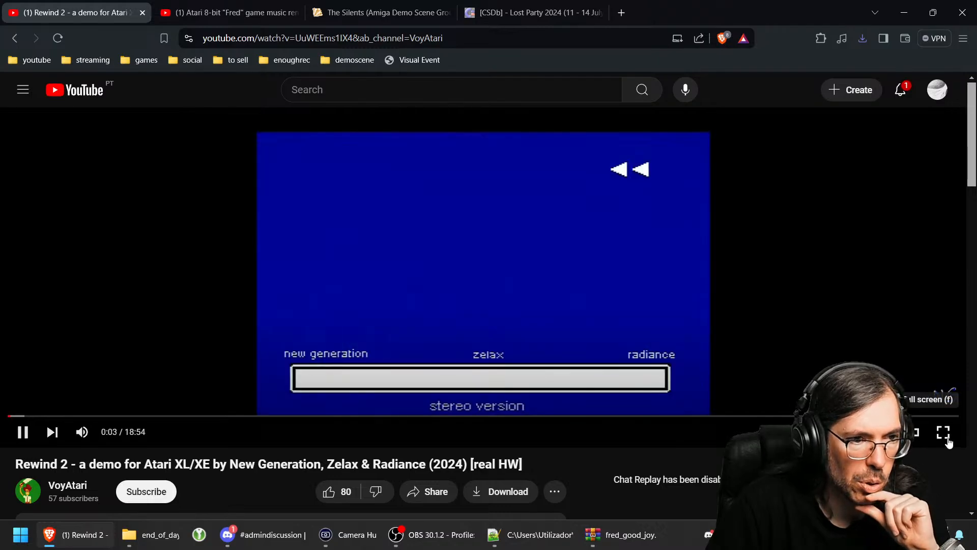
left_click(946, 437)
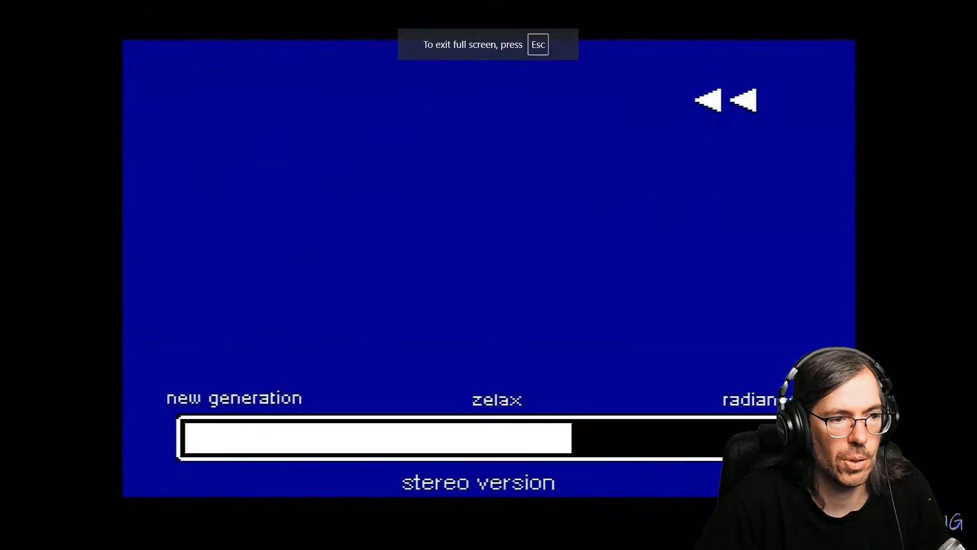